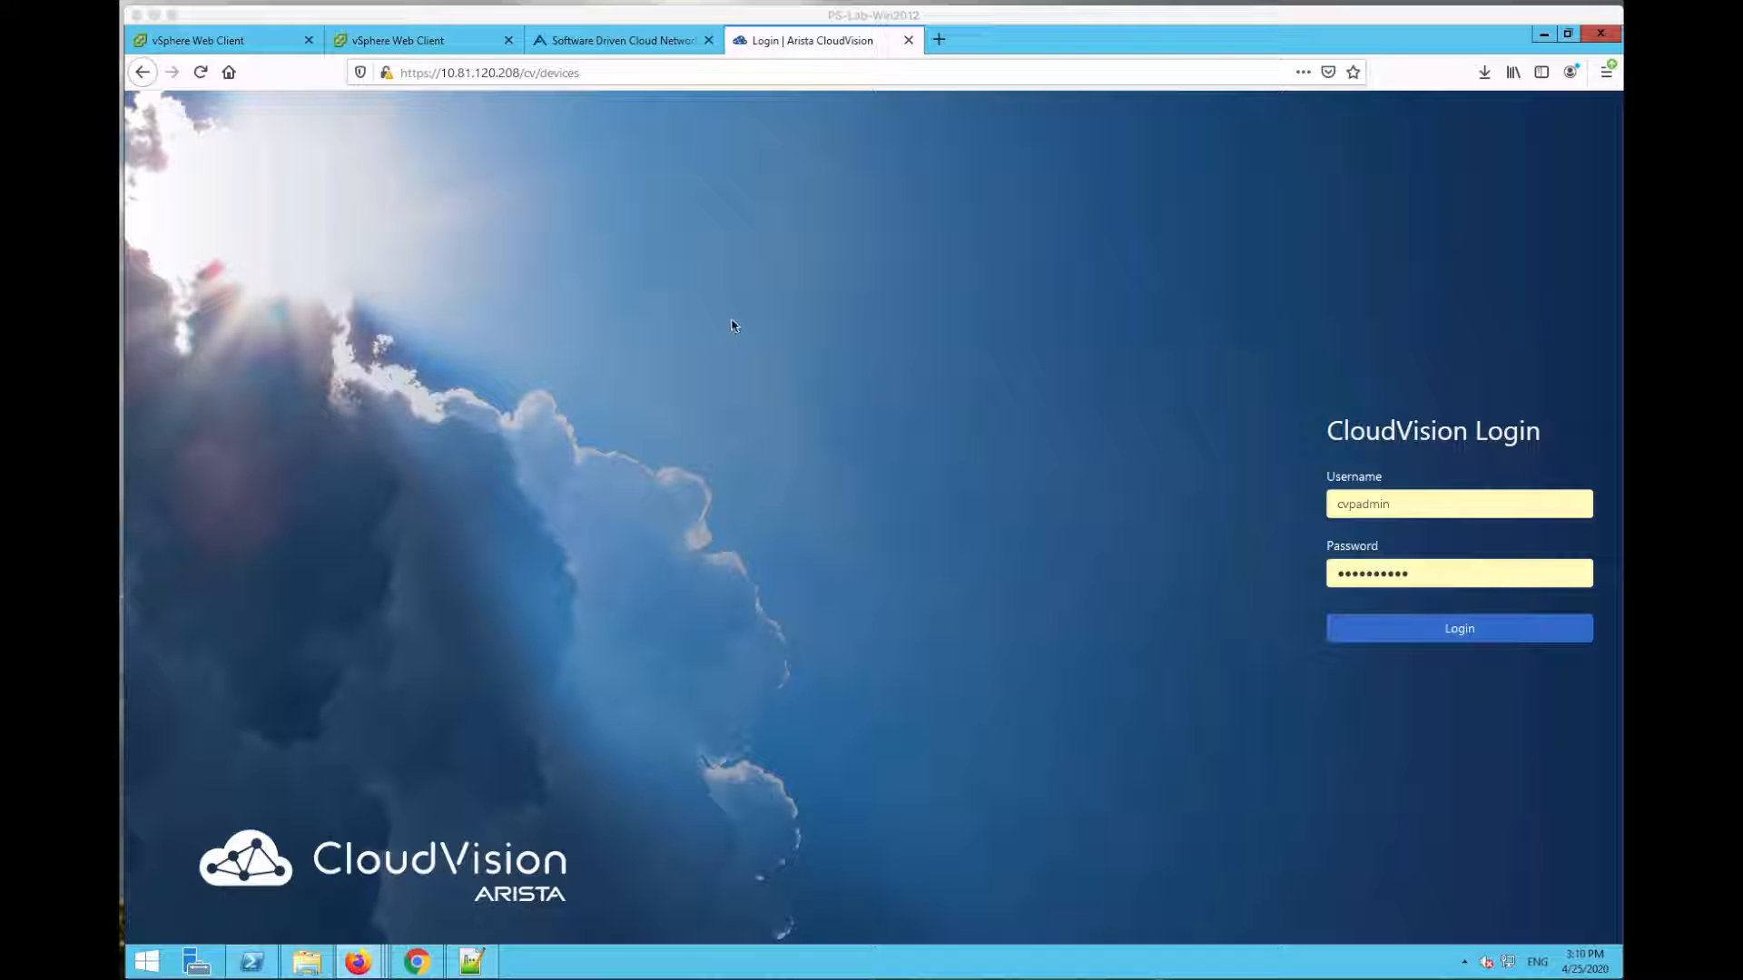
Step: Switch to the 'Software Driven Cloud Network' tab showing Arista's public website
left_click(629, 42)
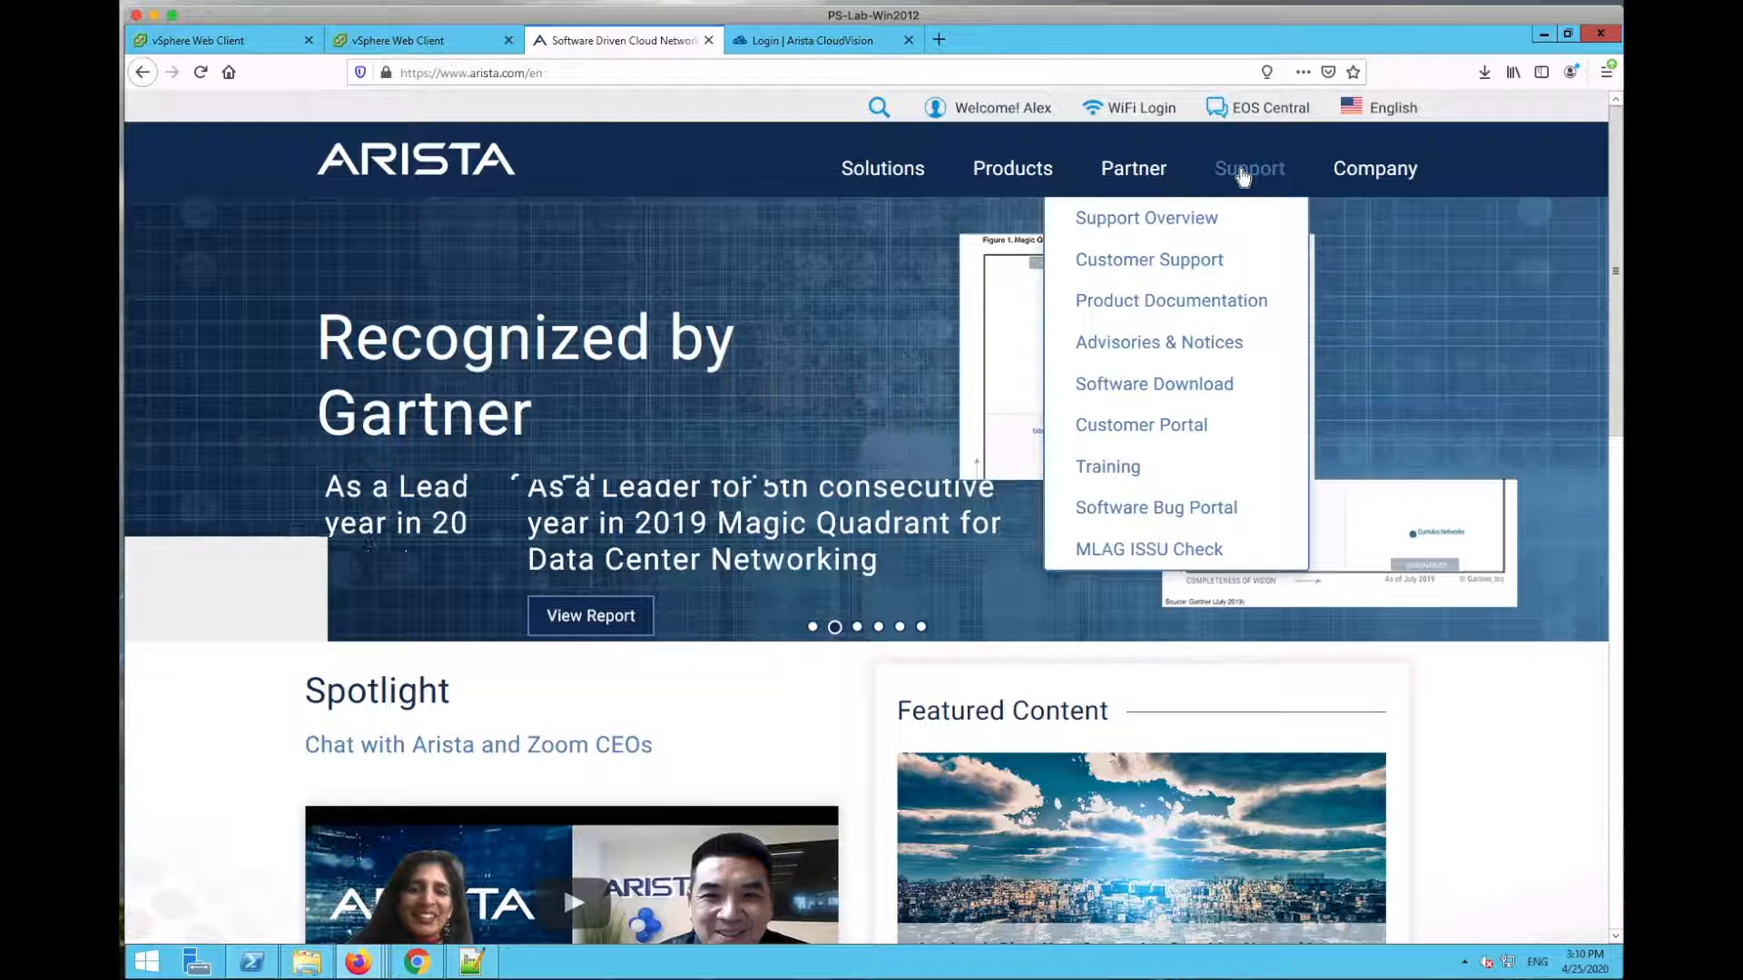
Step: Open Software Download and expand CloudVision Portal Active Releases down to 2019.1.4
left_click(1147, 385)
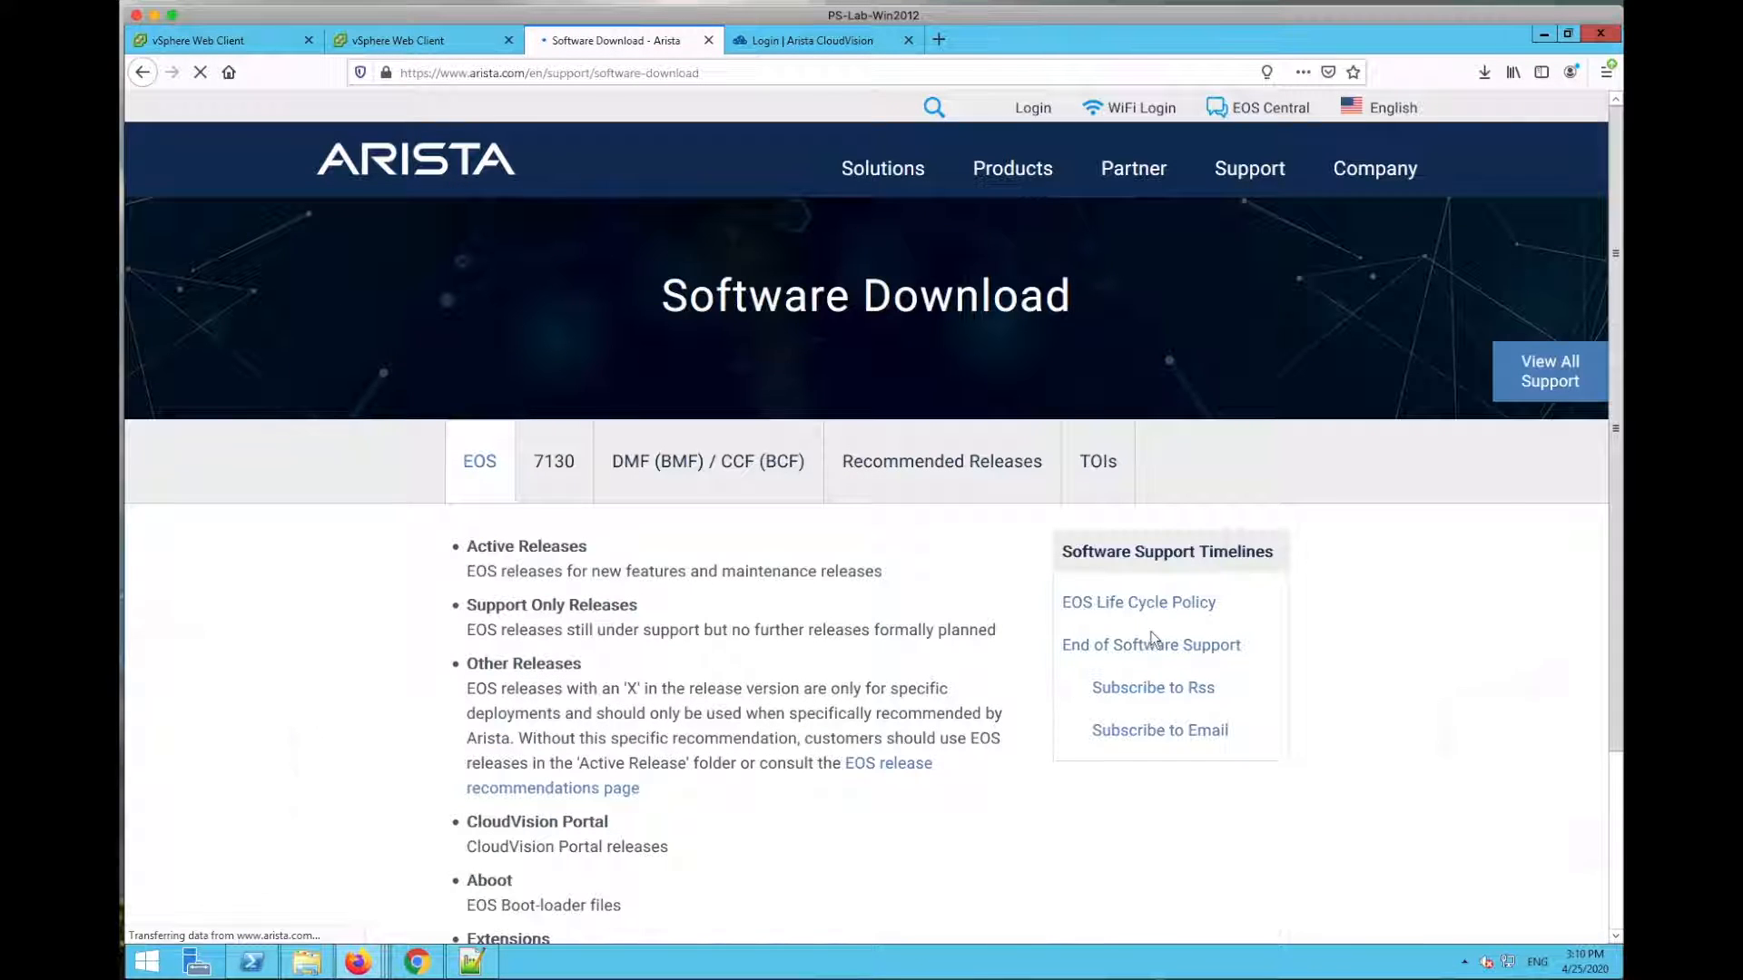
scroll(1151, 630, "down", 15)
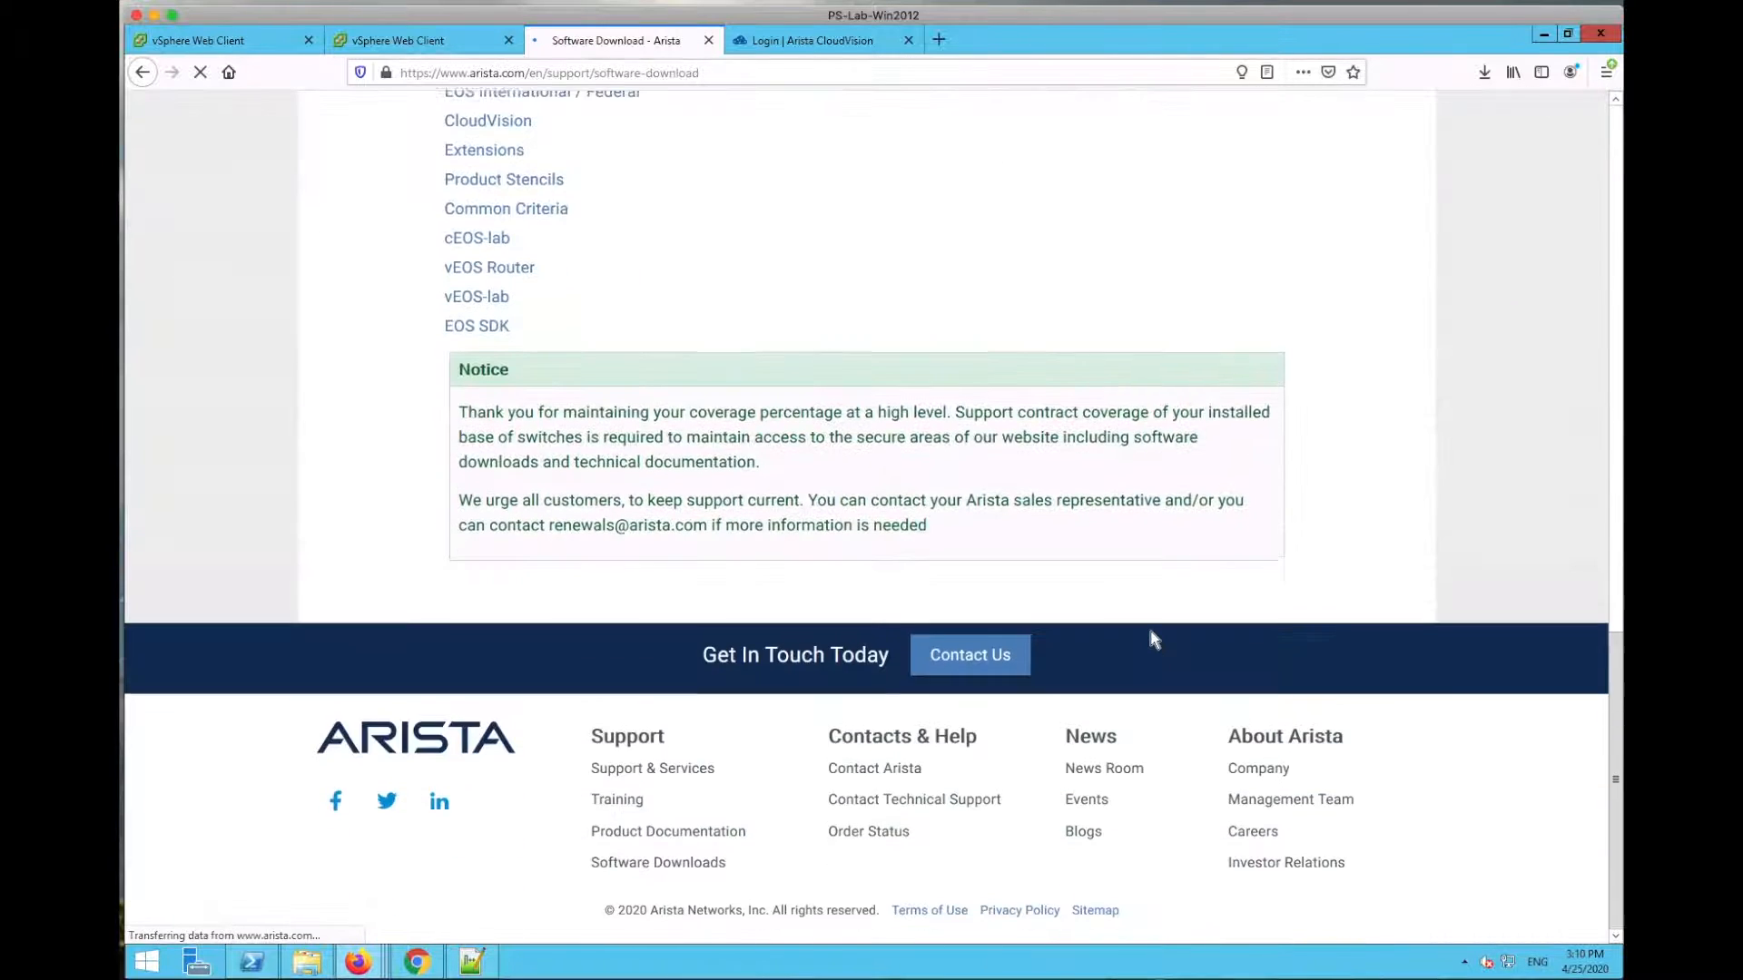
scroll(1147, 634, "up", 7)
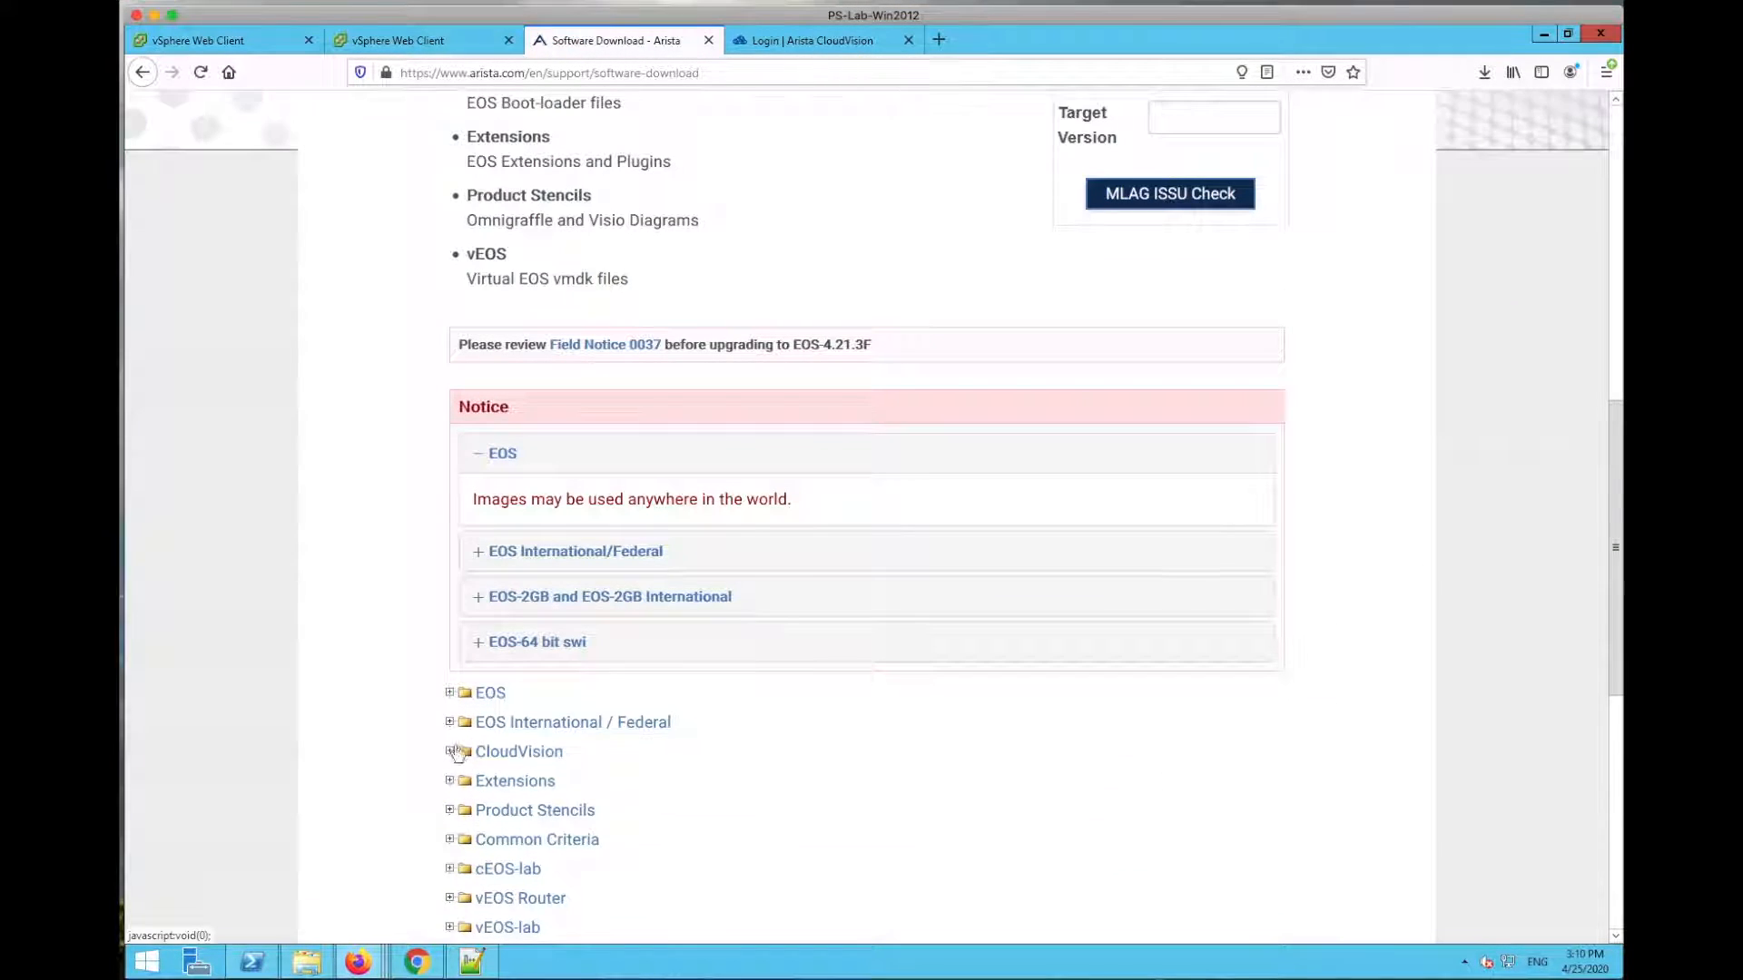
left_click(451, 752)
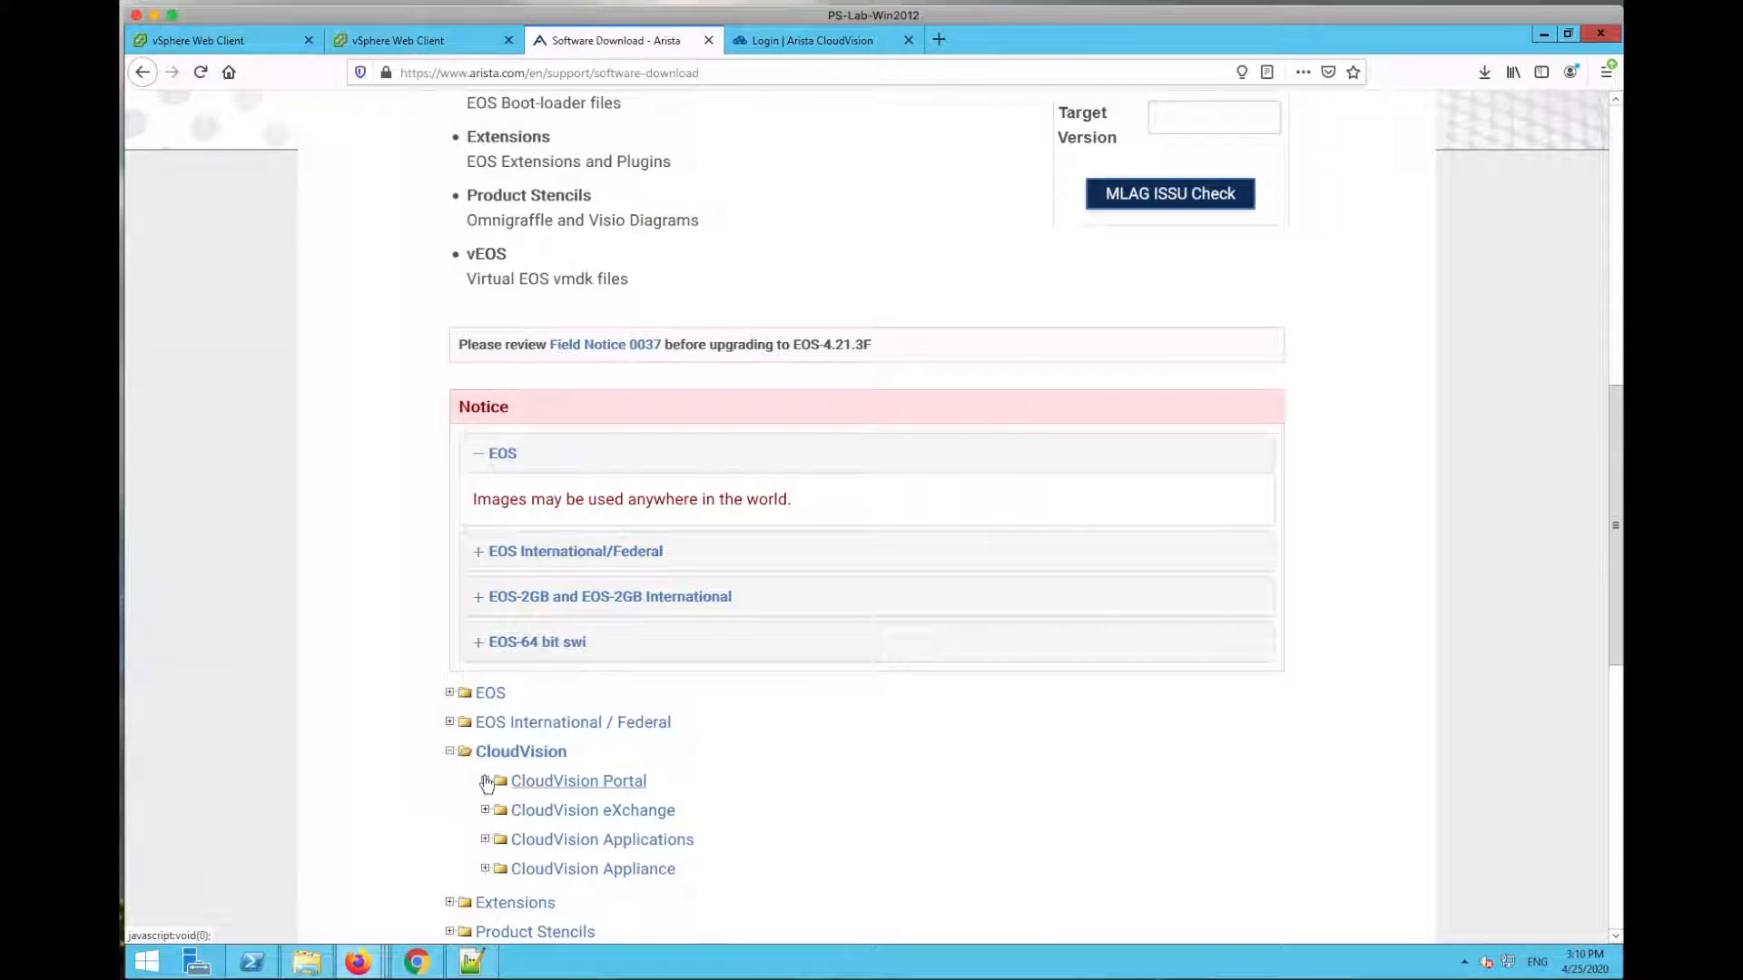
left_click(485, 782)
scroll(852, 805, "down", 5)
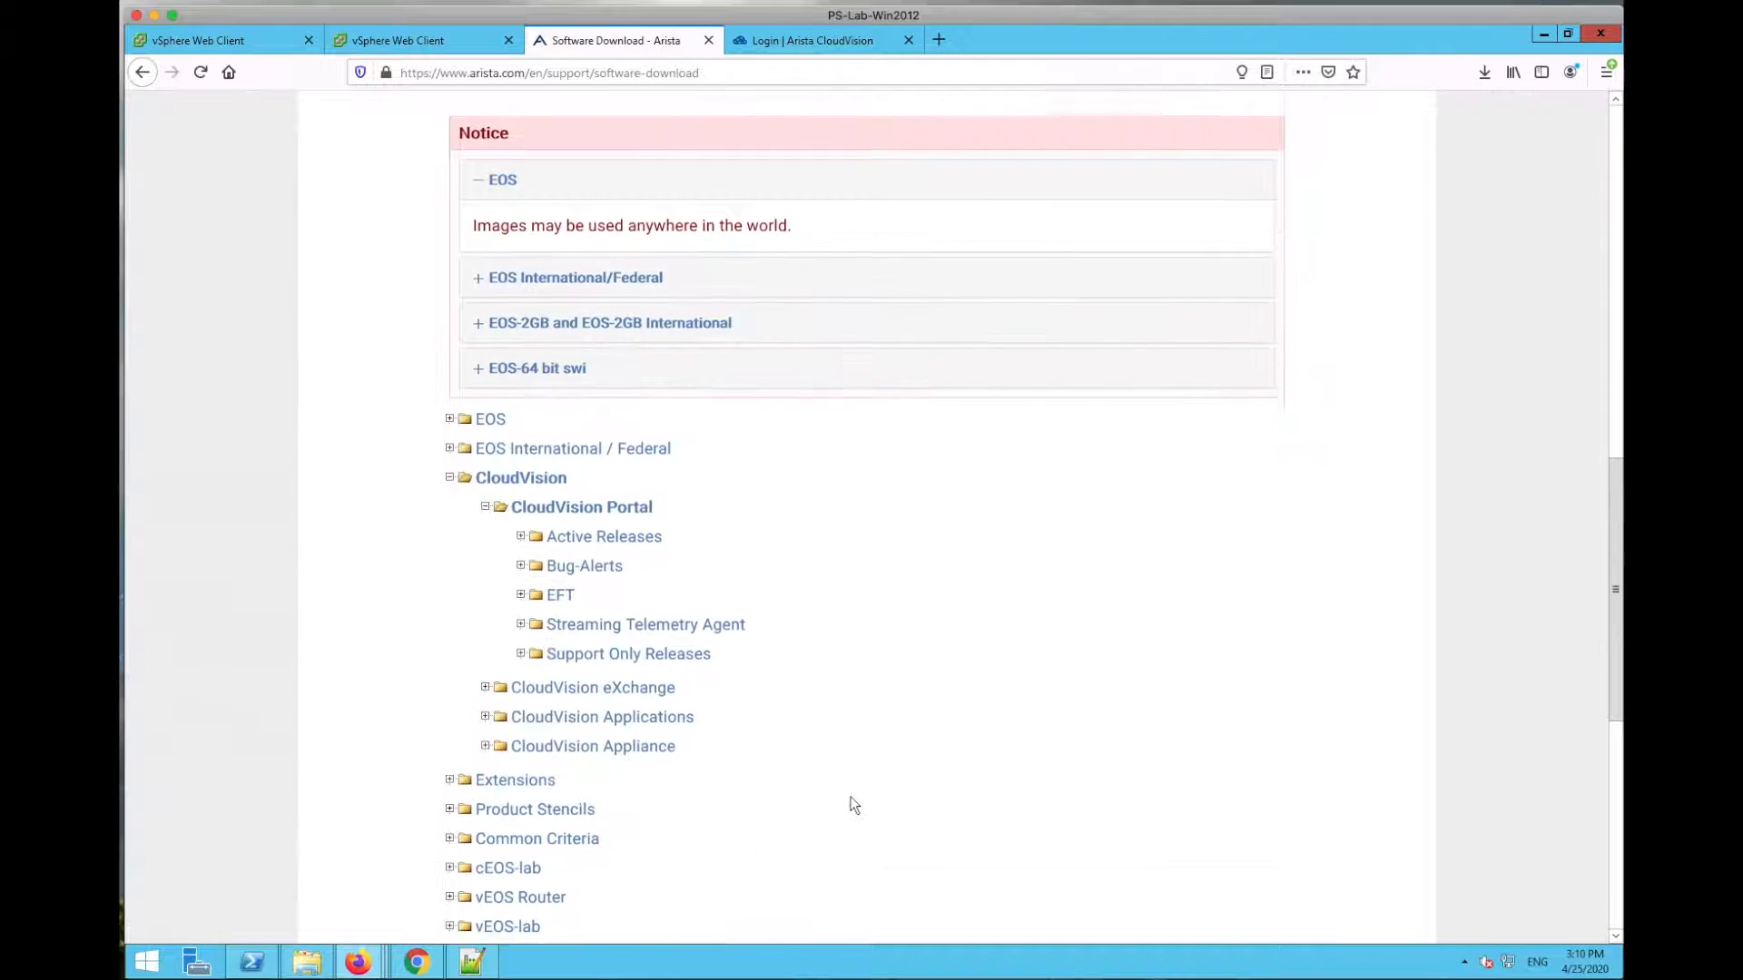
left_click(521, 357)
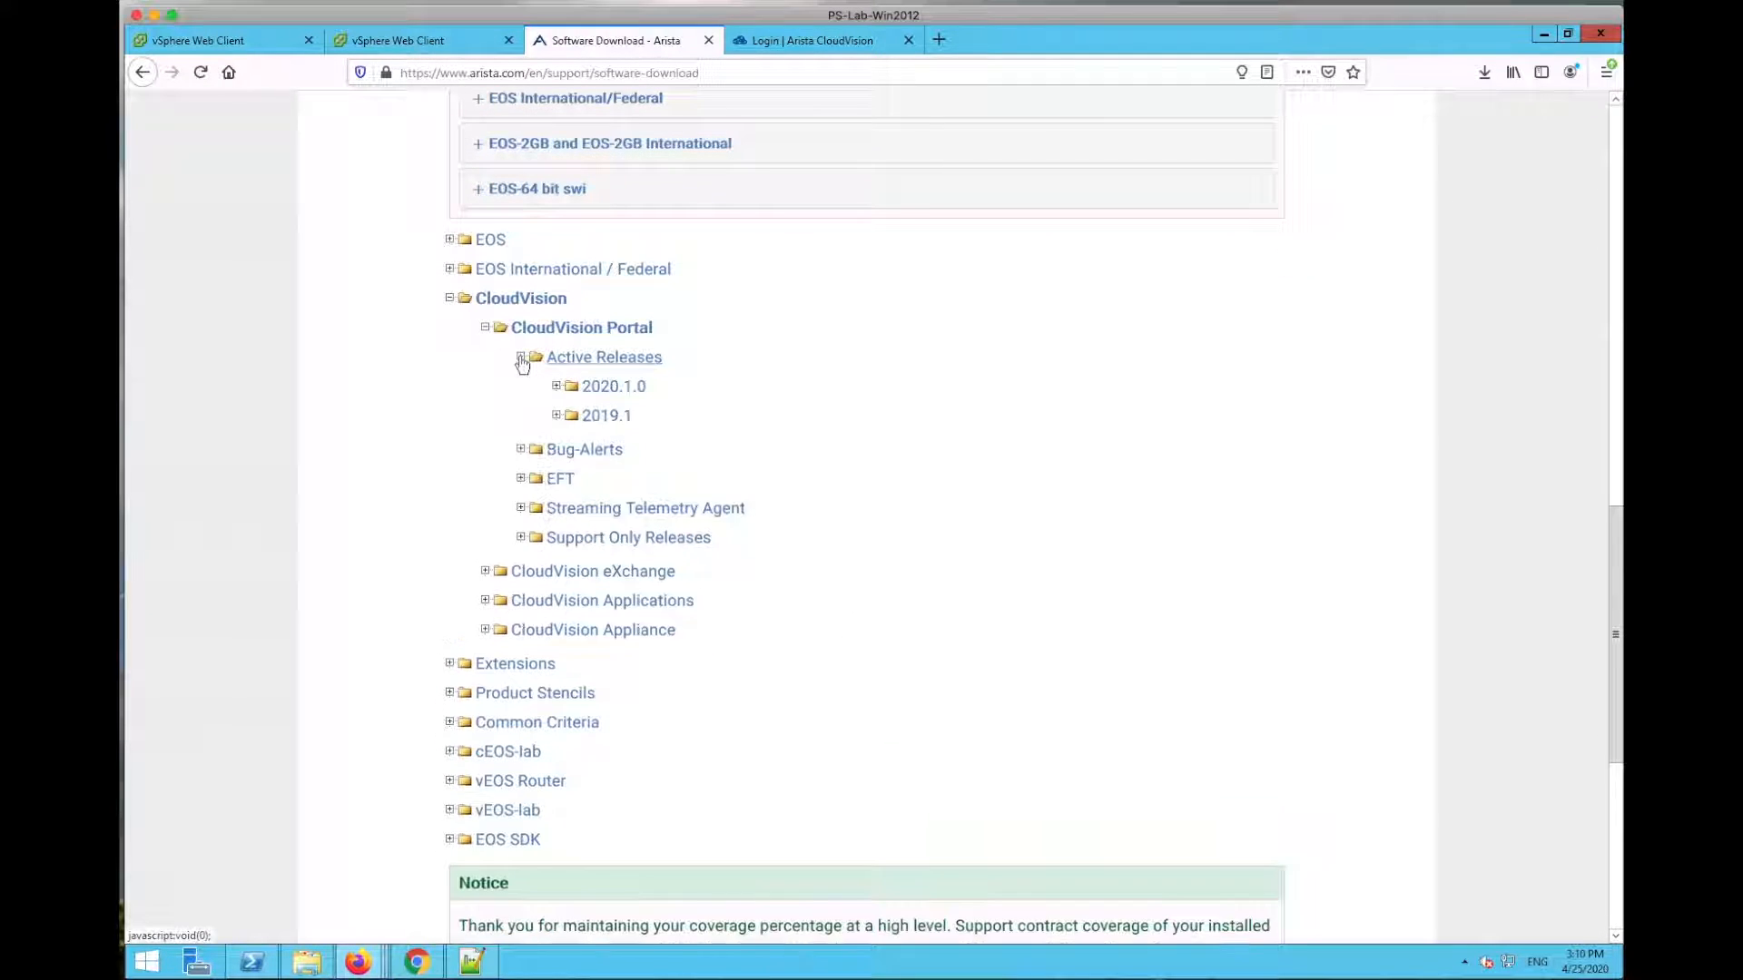
left_click(557, 387)
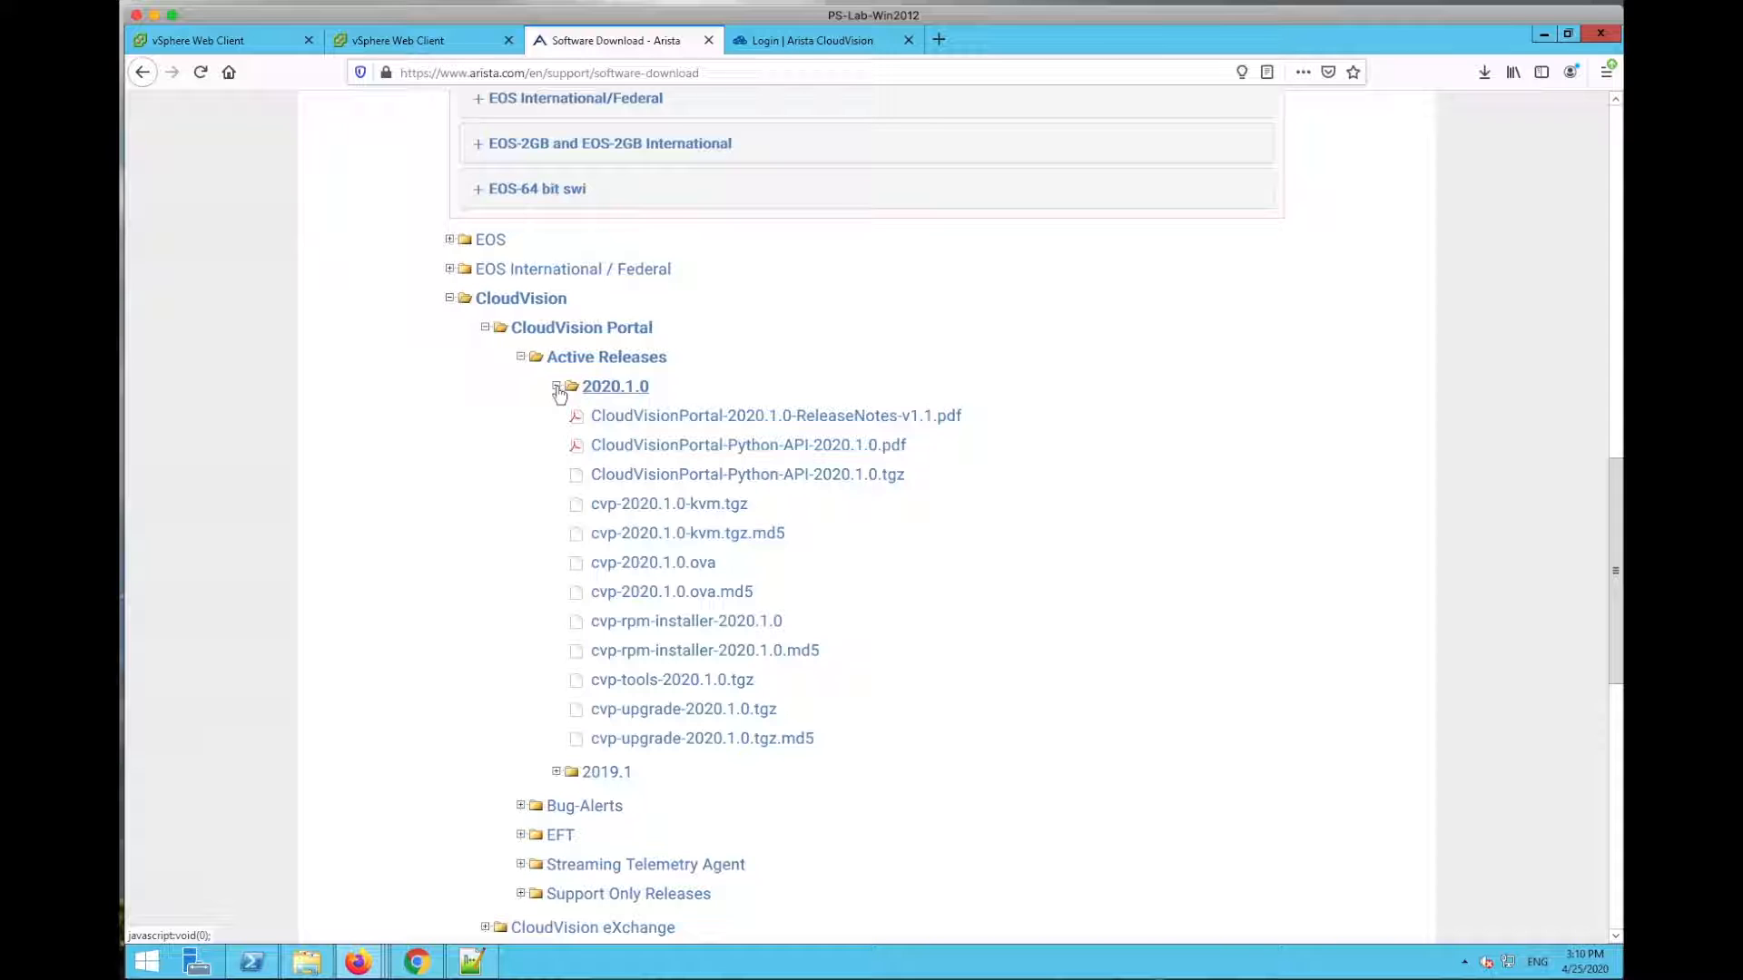
left_click(557, 387)
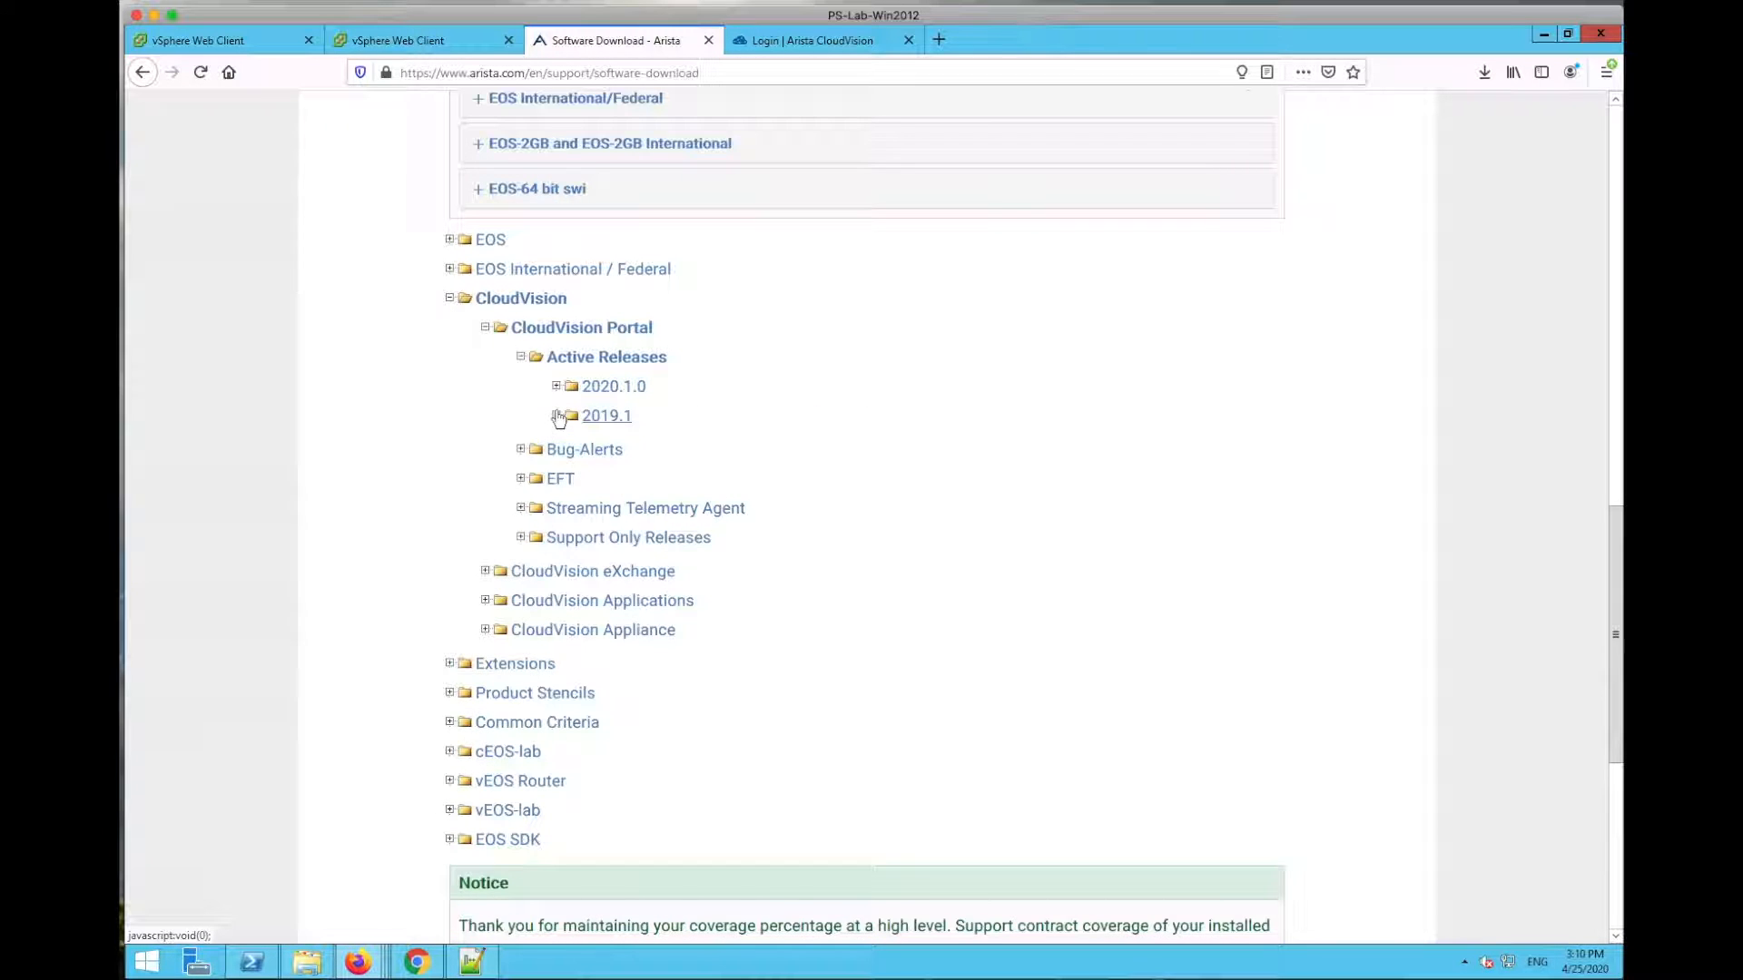
left_click(558, 417)
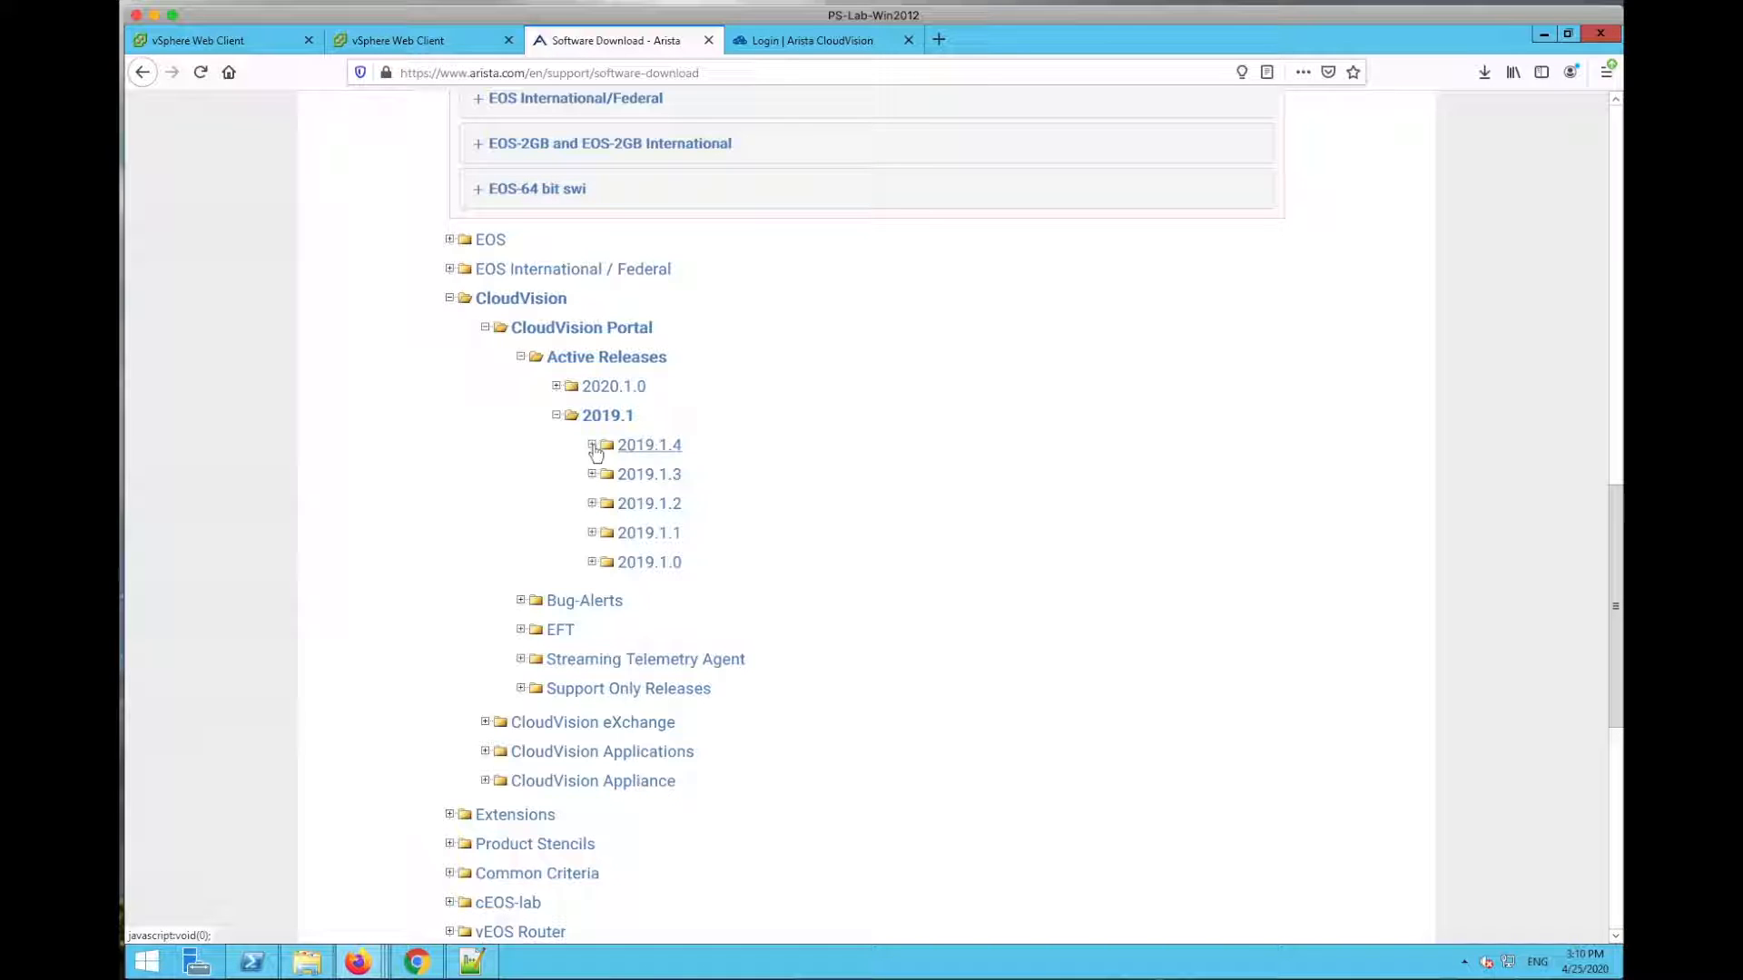
left_click(593, 447)
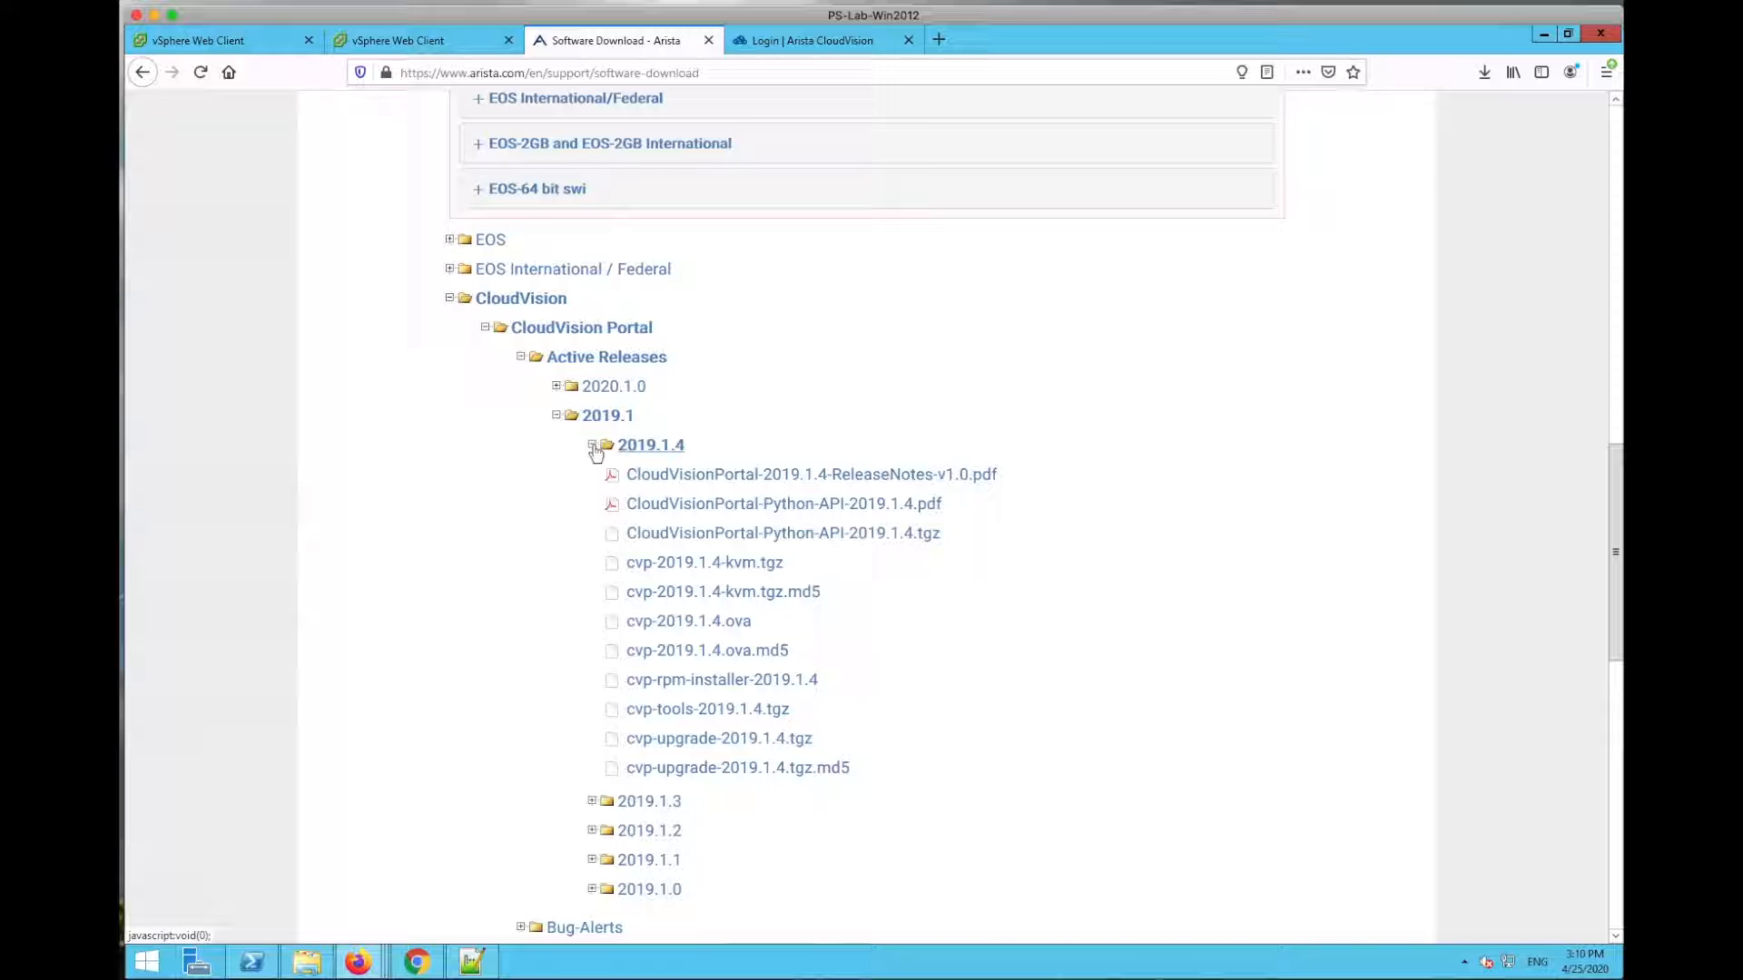
Step: Point out the cvp-2019.1.4.ova image file in the 2019.1.4 release listing
left_click(767, 626)
left_click_drag(677, 623, 631, 623)
left_click(752, 612)
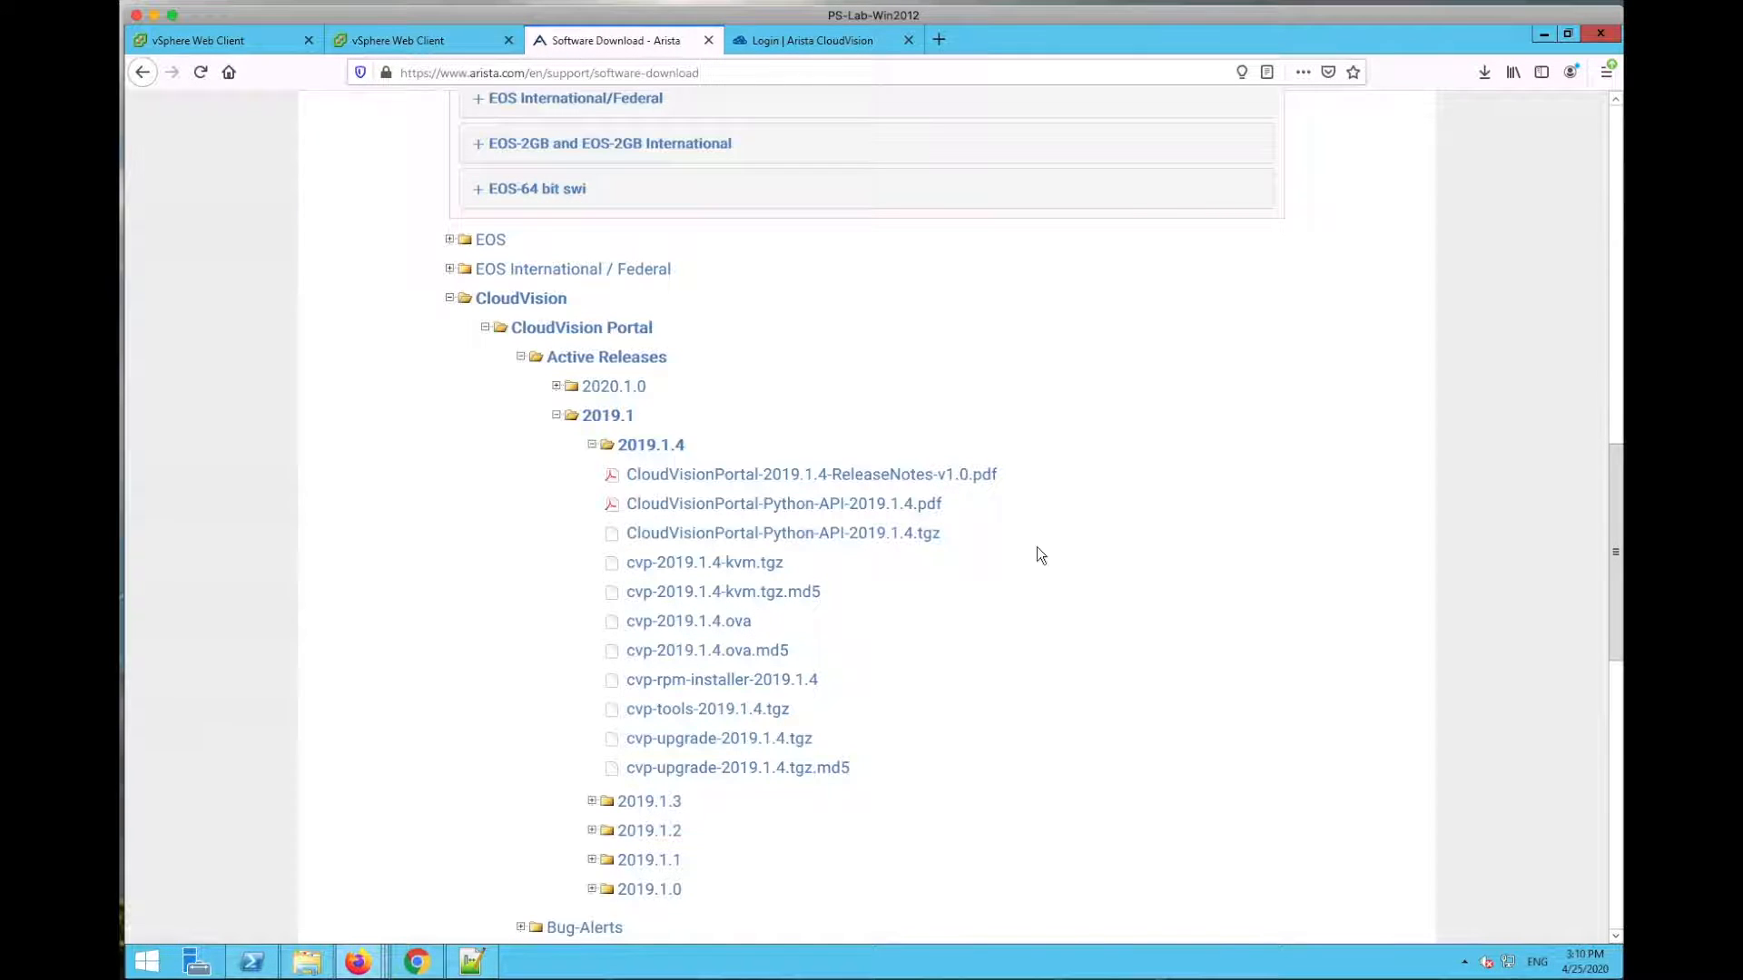
scroll(1040, 556, "down", 5)
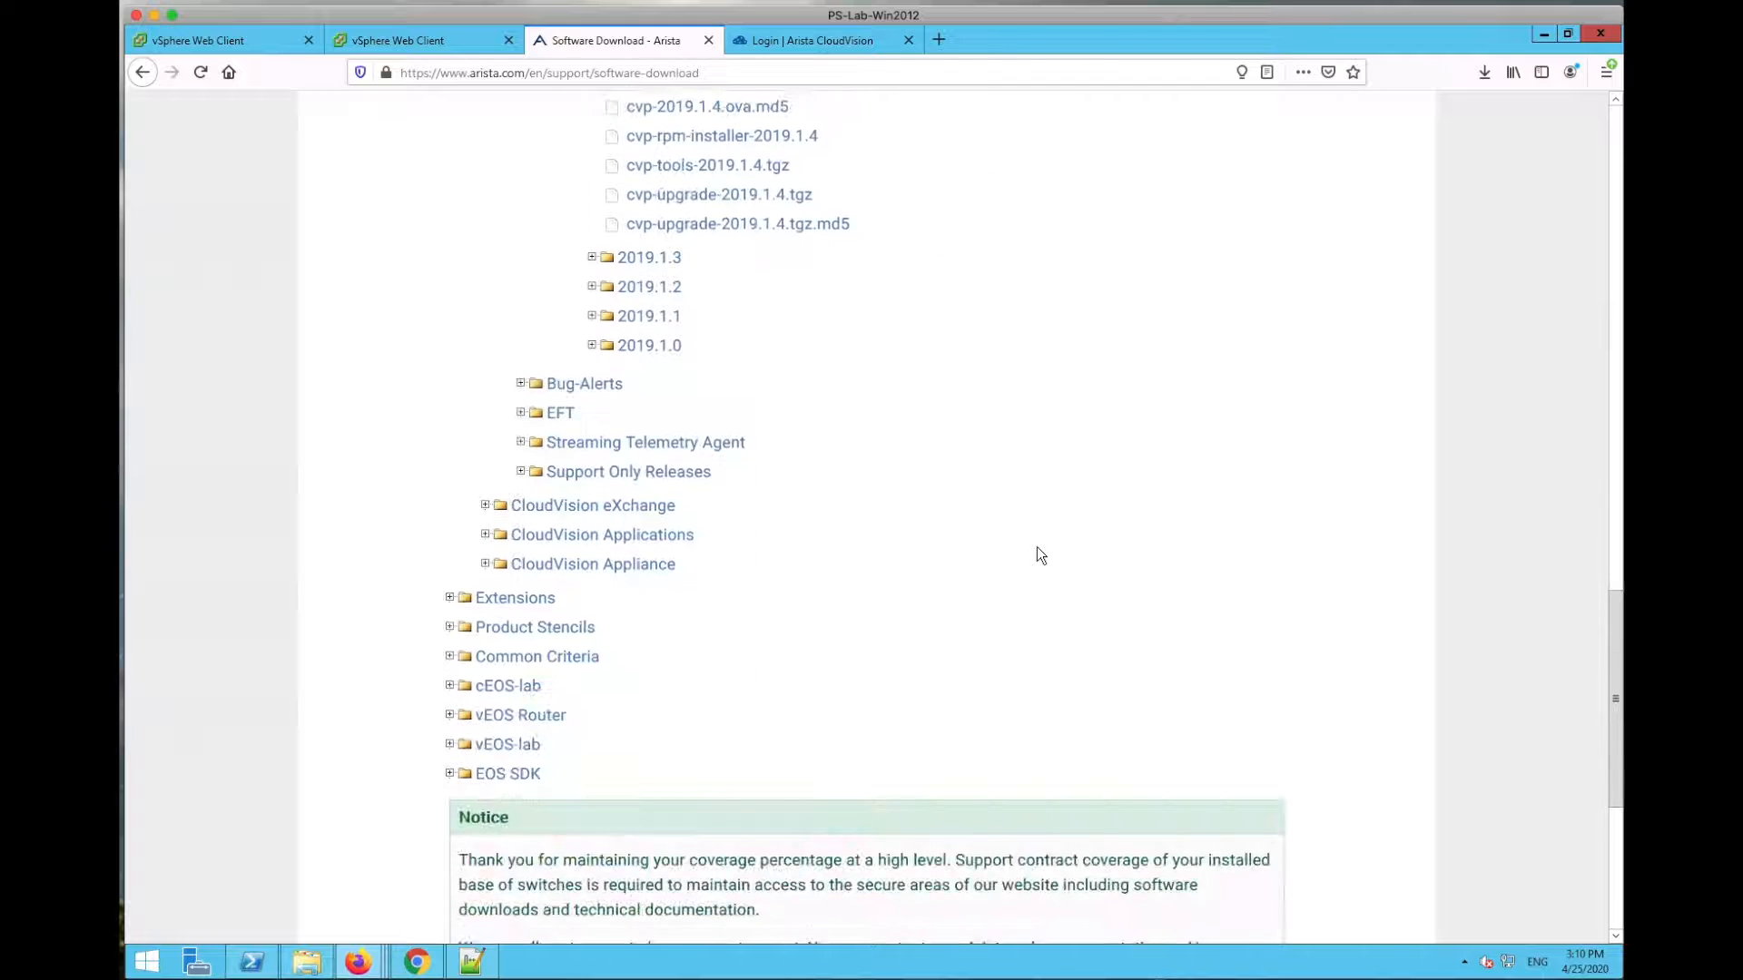
scroll(1040, 556, "up", 8)
scroll(1040, 556, "up", 8)
scroll(1041, 556, "down", 18)
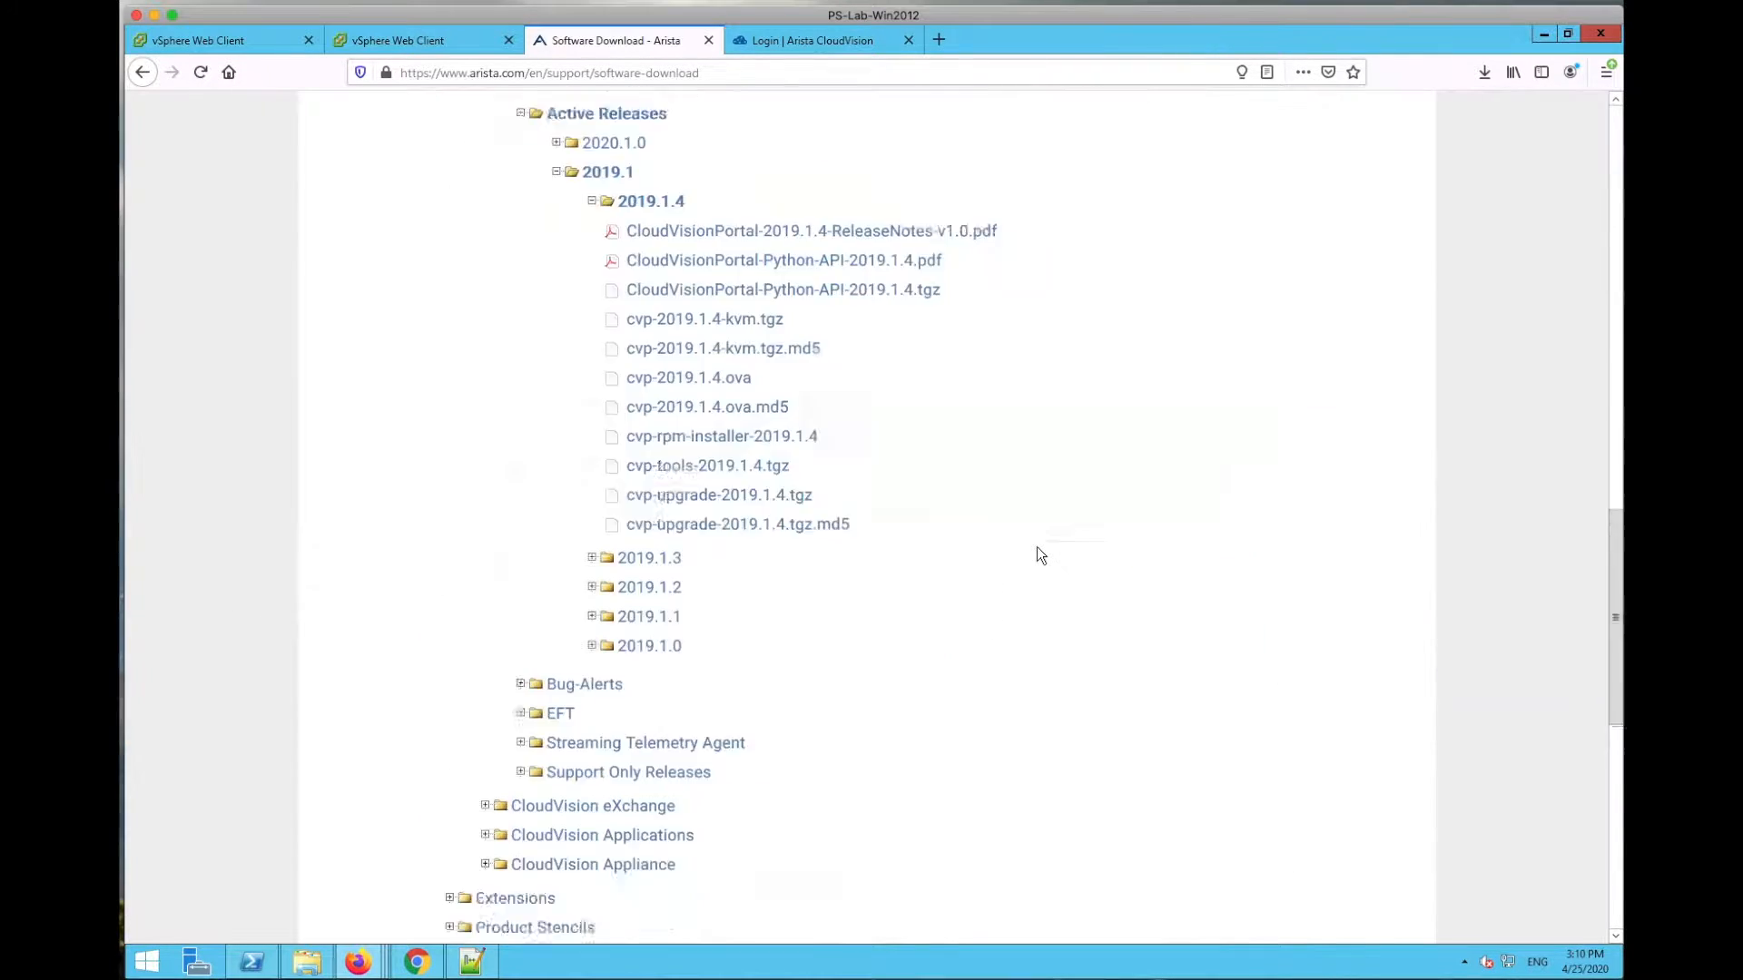
scroll(1041, 556, "up", 9)
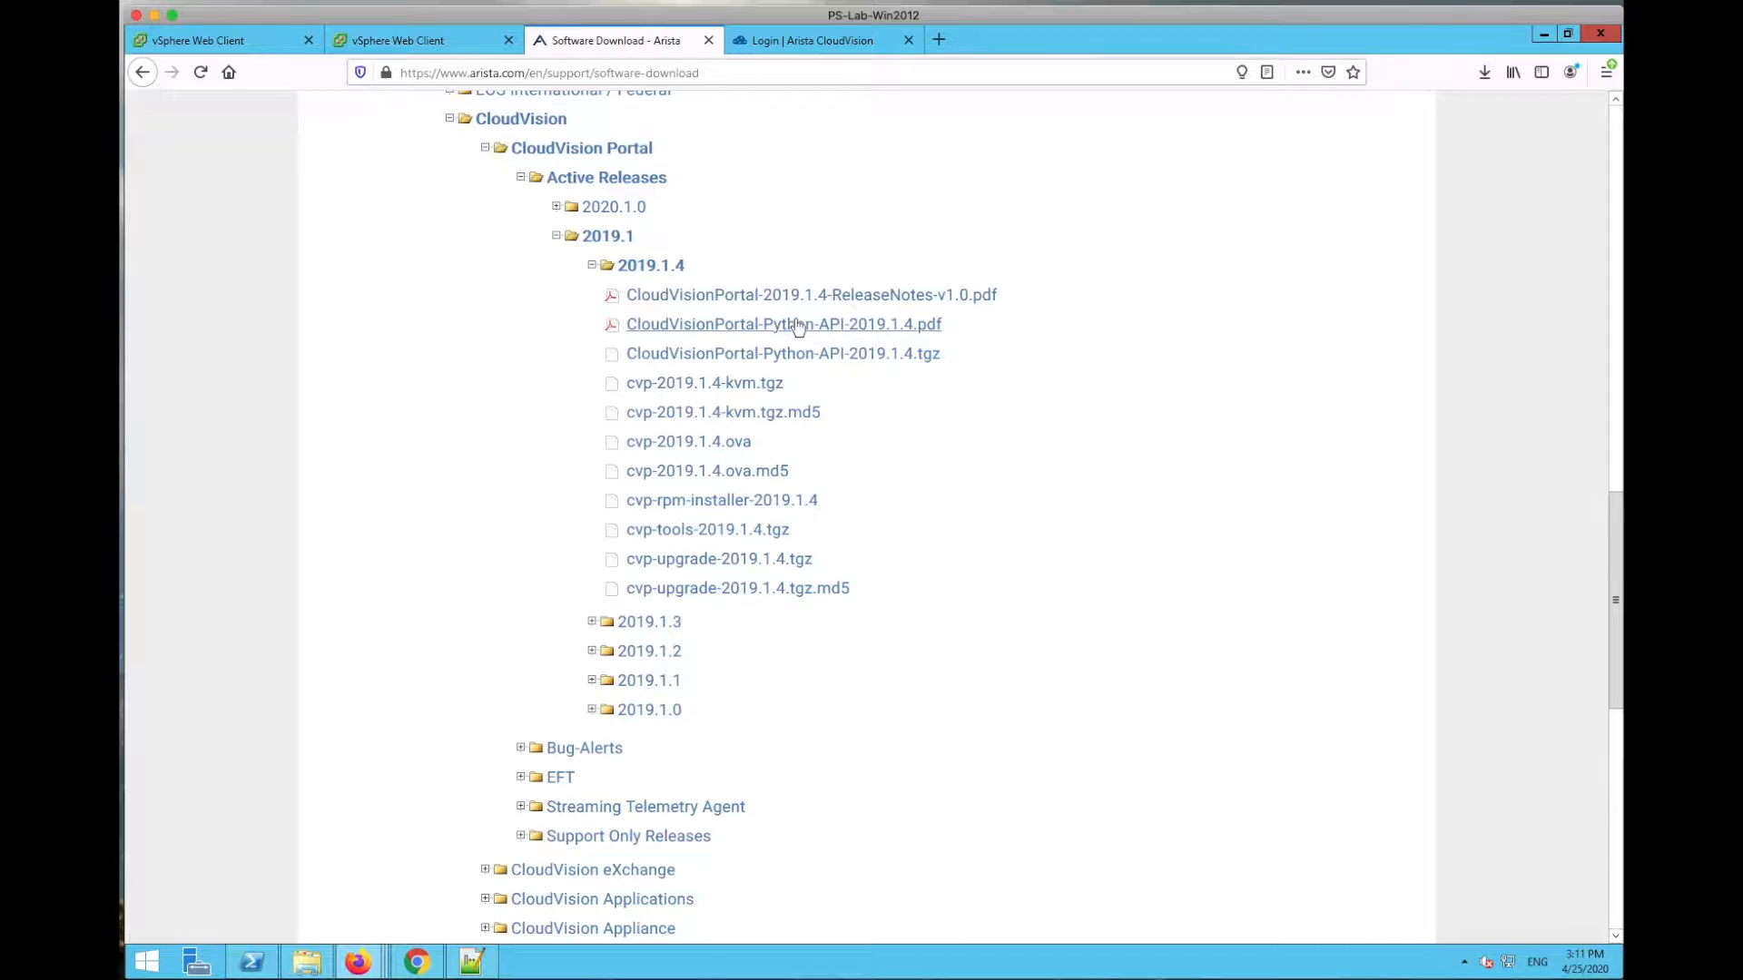
scroll(795, 318, "up", 15)
scroll(797, 323, "down", 2)
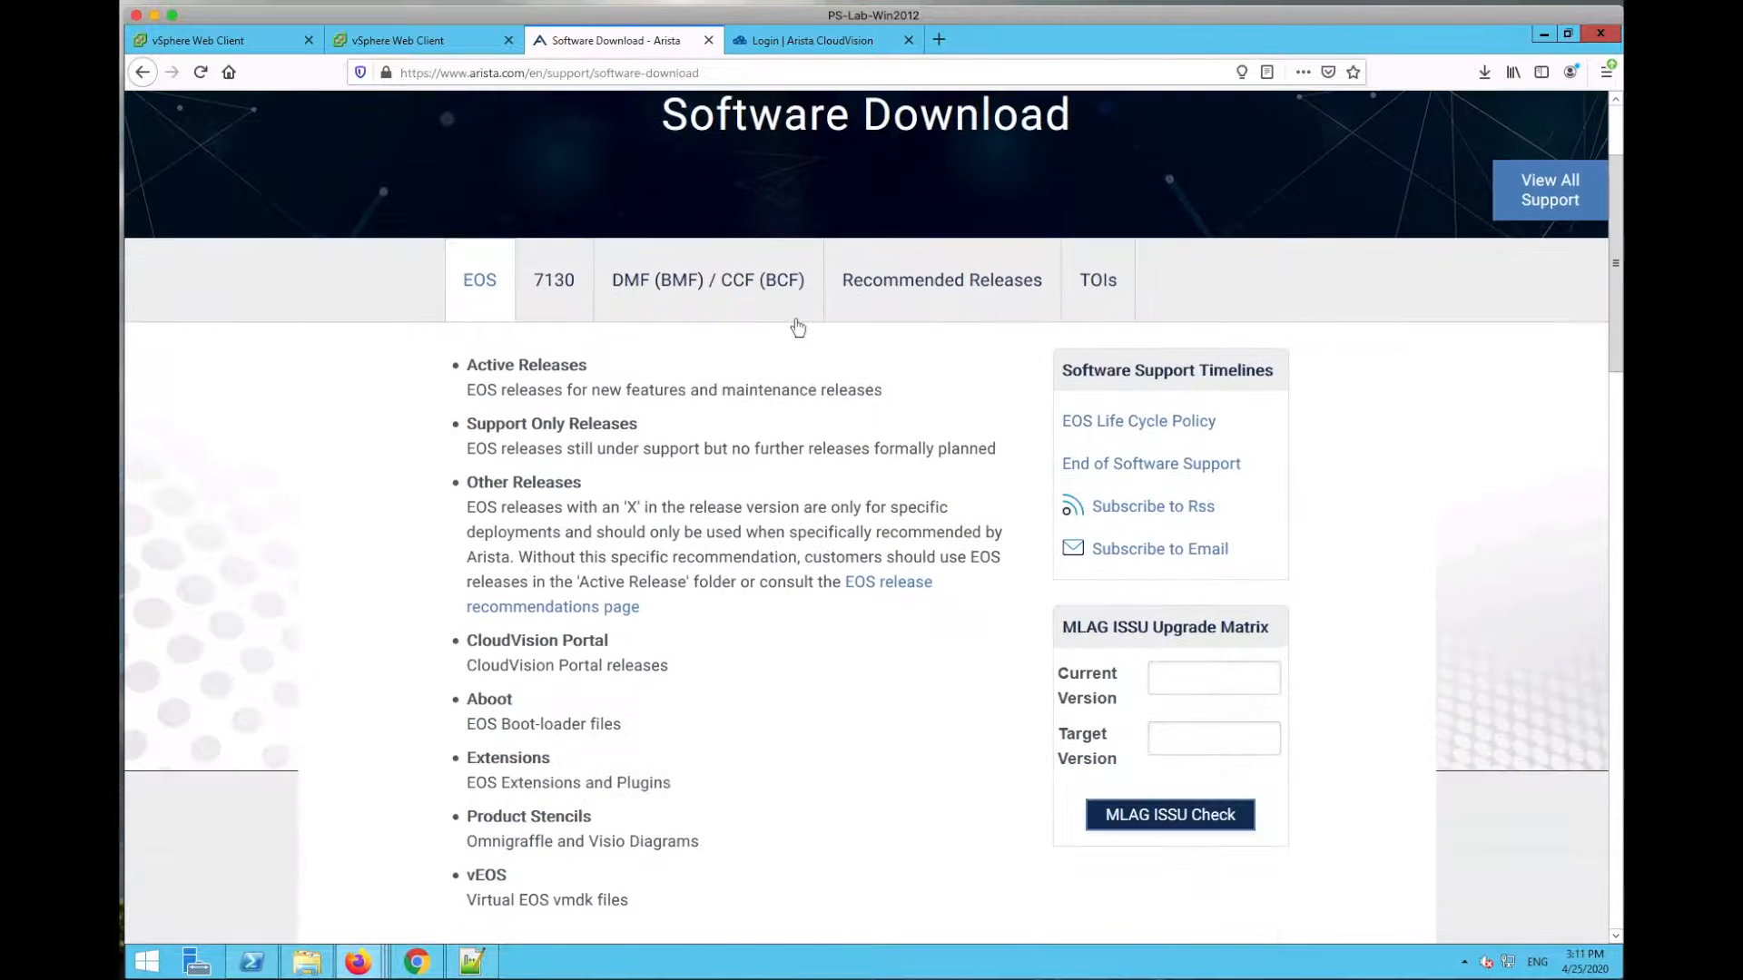
scroll(797, 328, "up", 2)
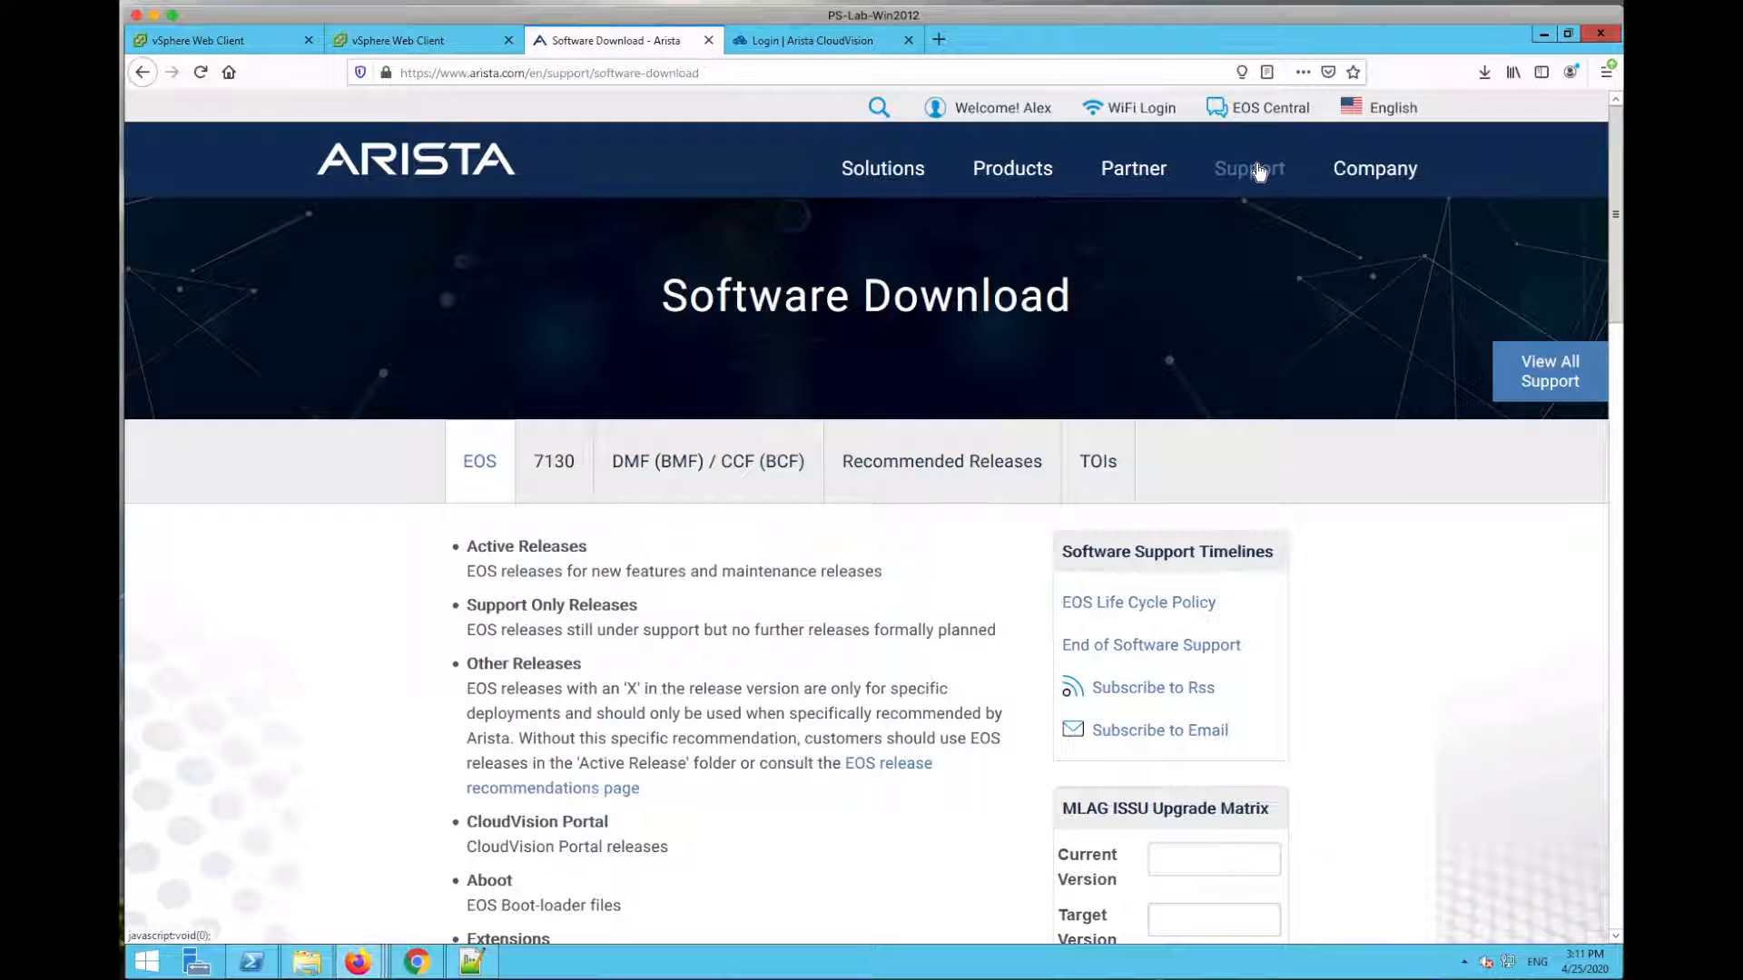
mouse_move(1252, 169)
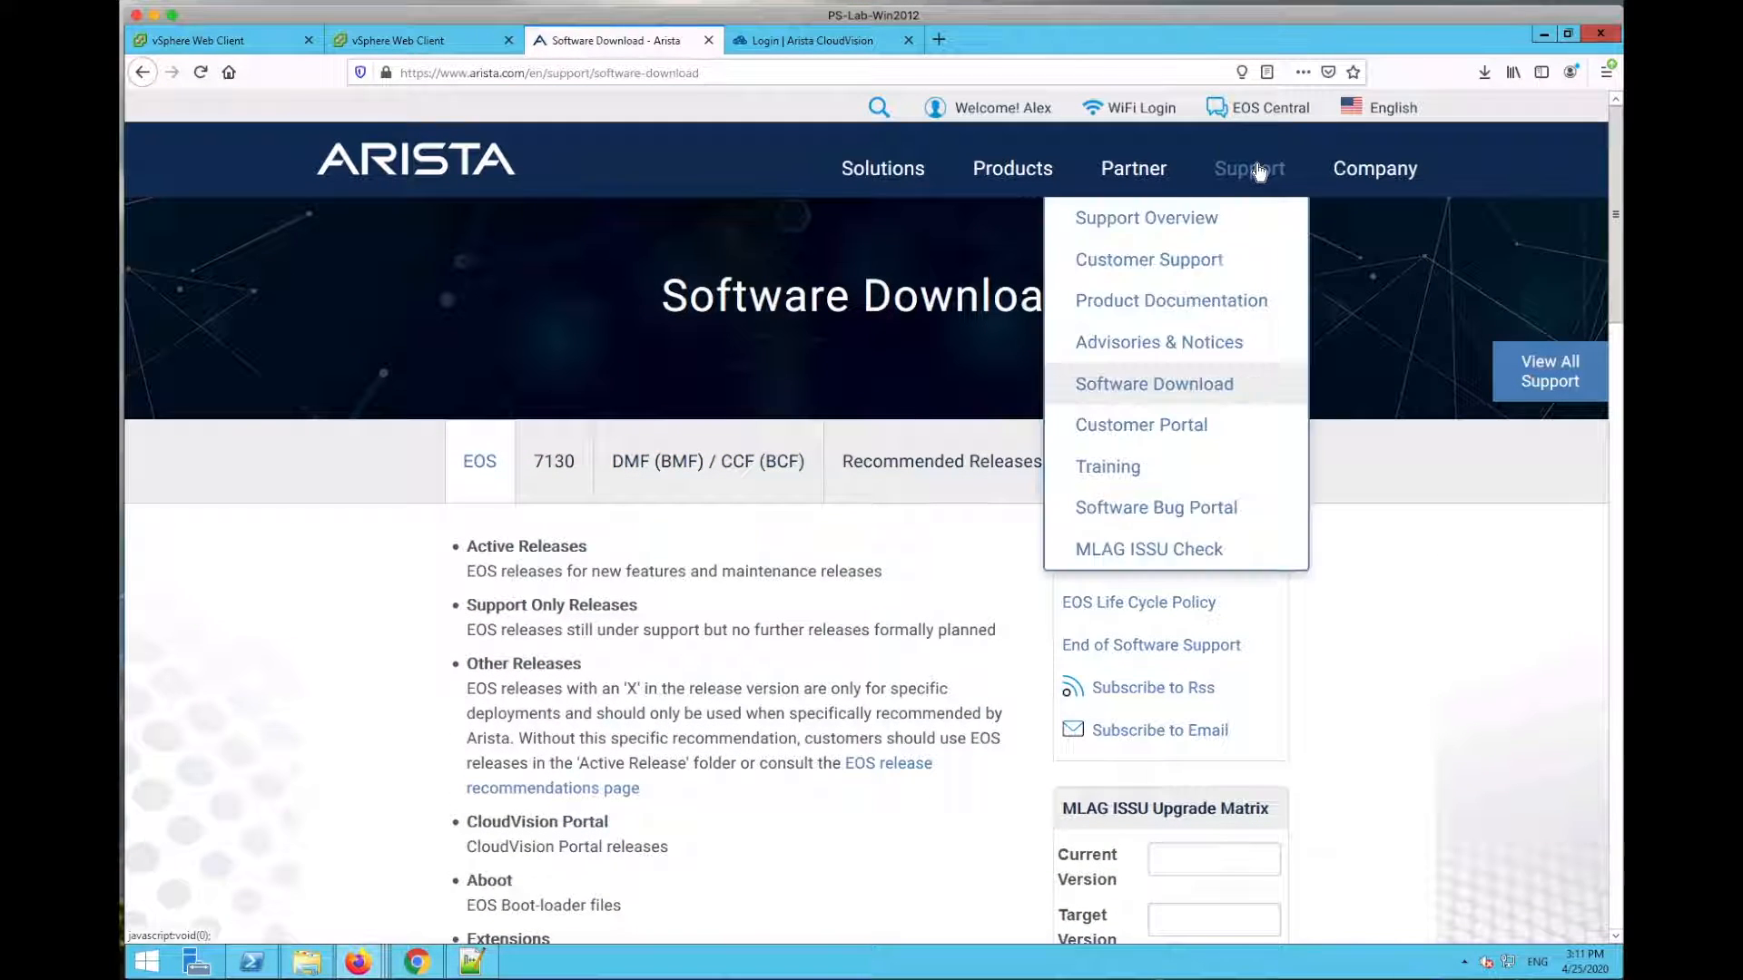
Step: Open the CloudVision Configuration Guide and highlight its 2019.1.0 version and date
left_click(1109, 305)
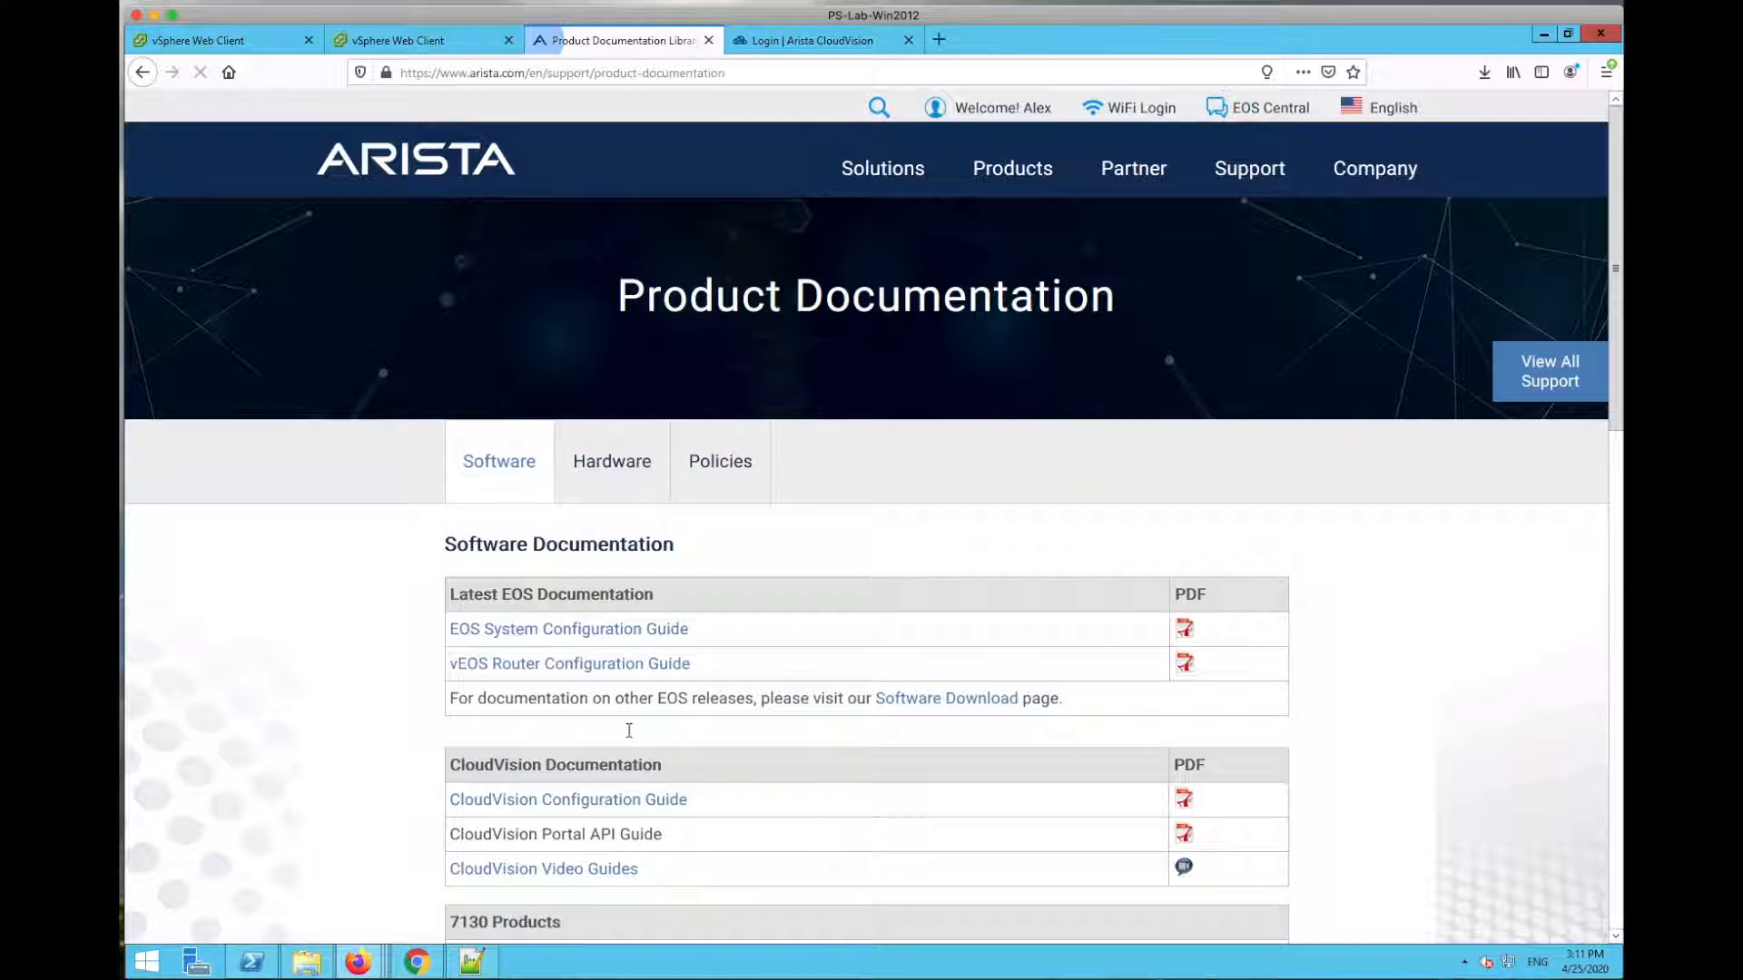
left_click(545, 803)
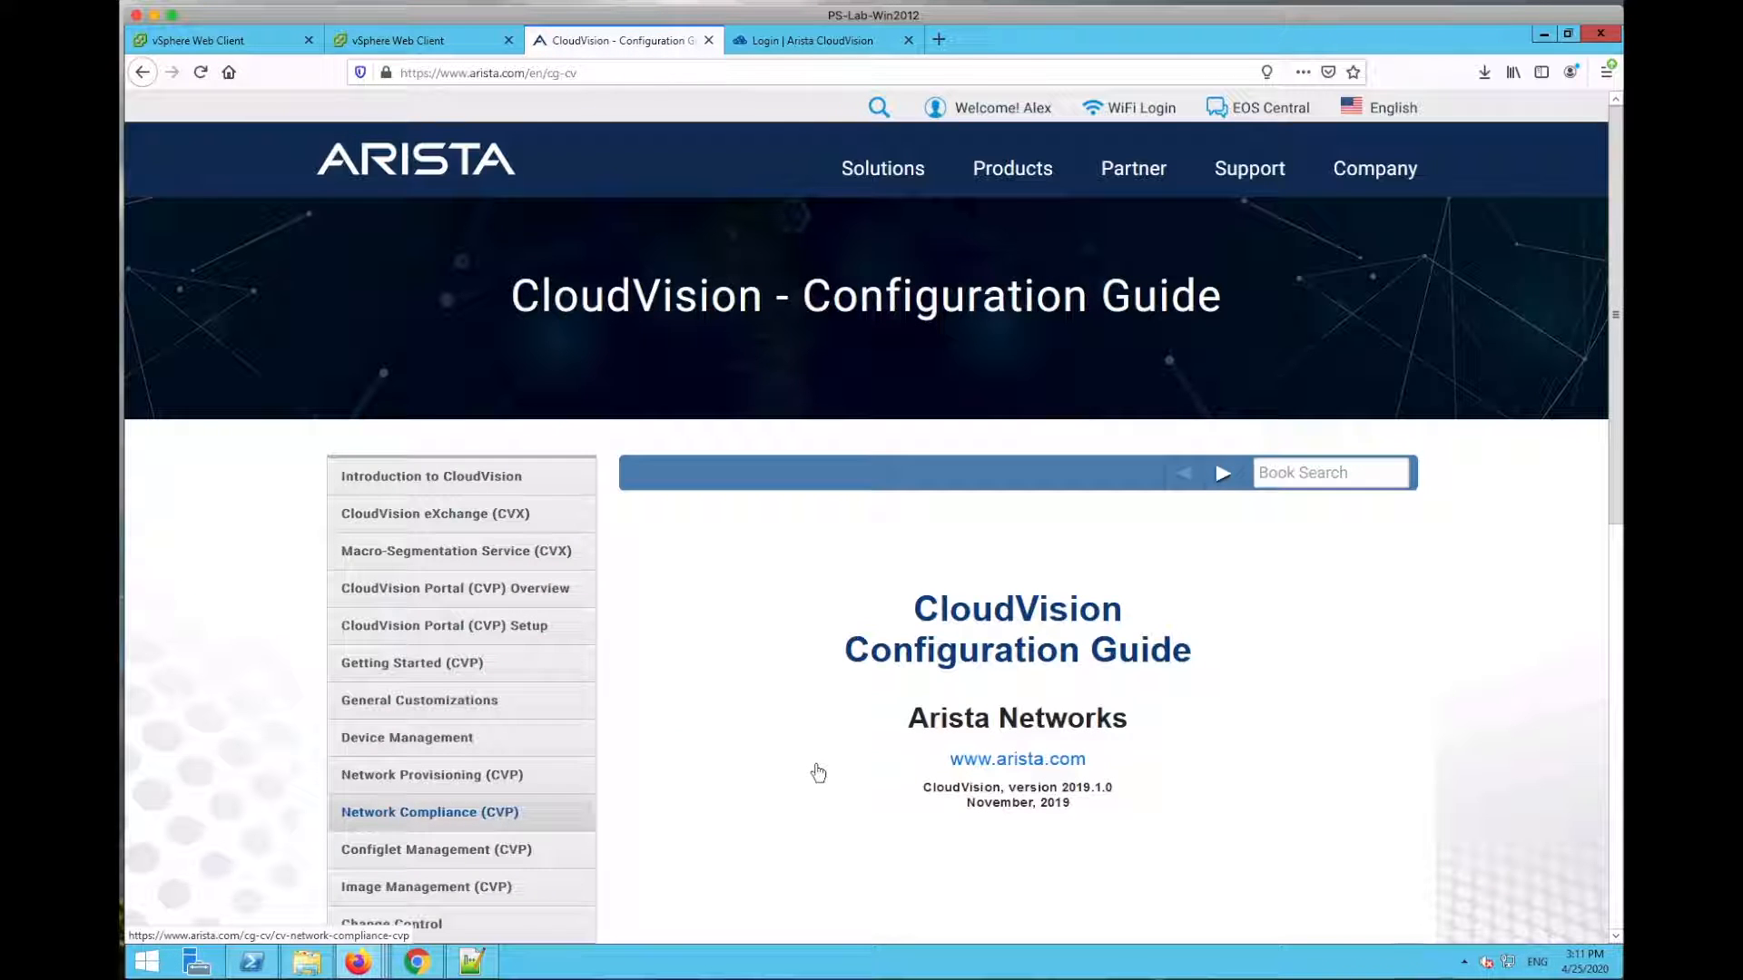
scroll(817, 770, "down", 3)
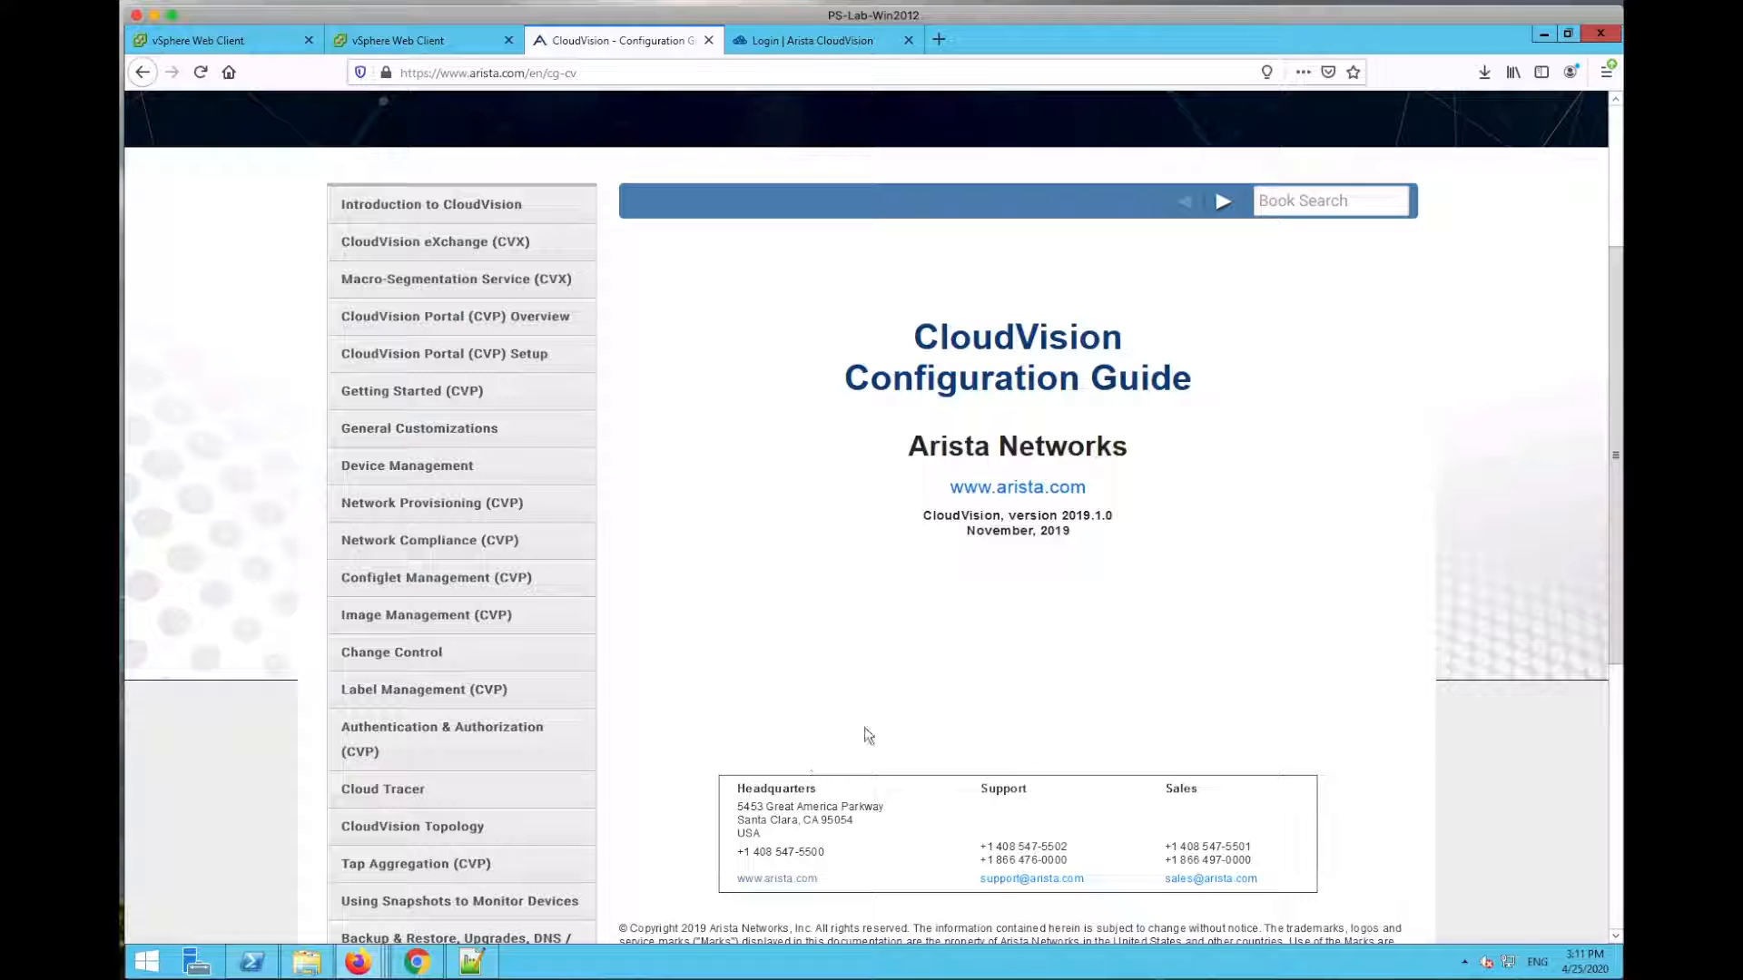
left_click_drag(1073, 533, 914, 522)
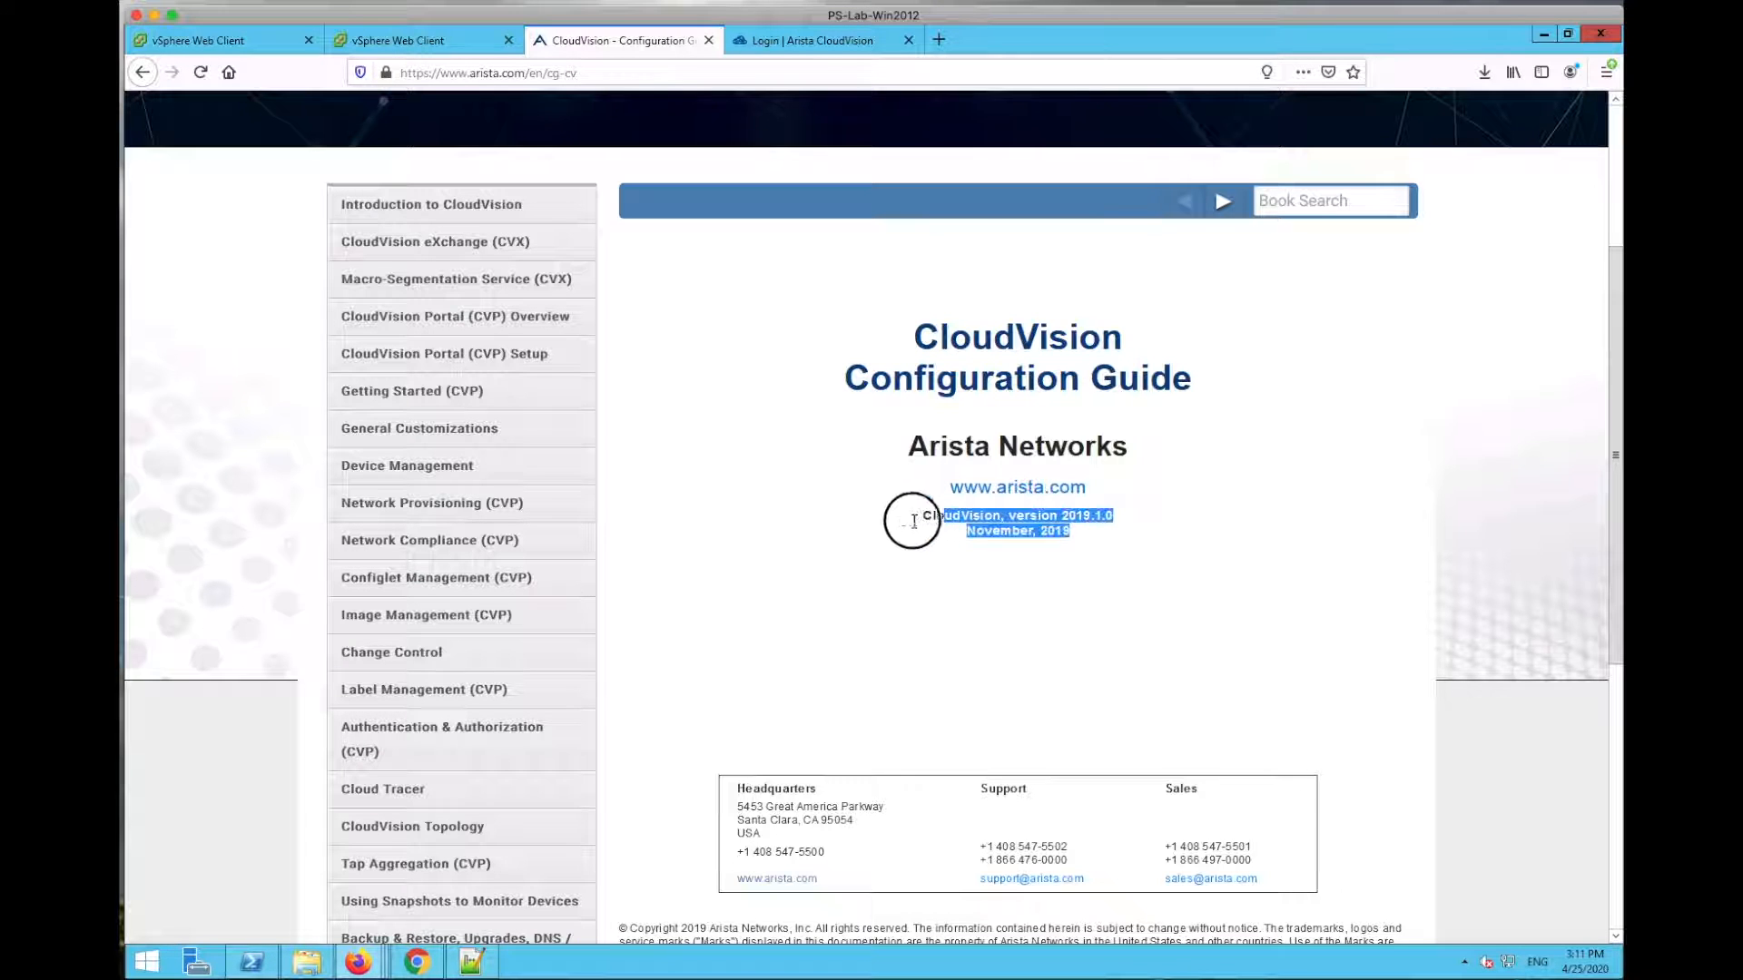
left_click(835, 537)
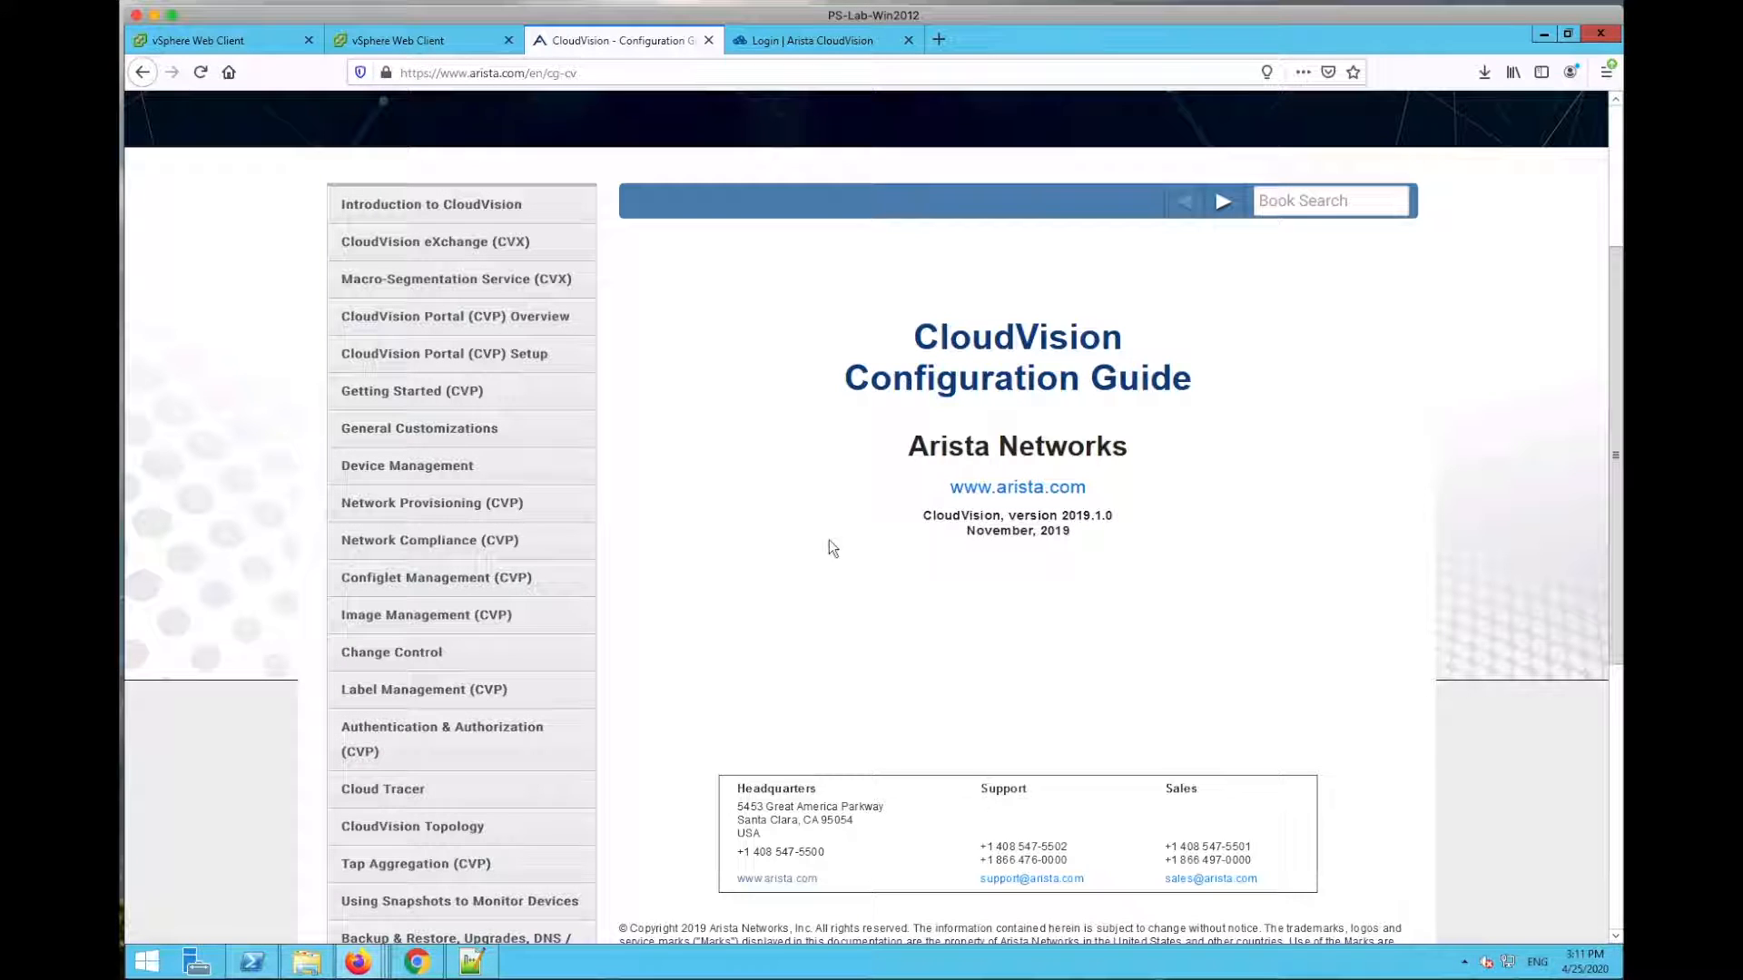
Step: Hide the deployment notes on the CloudVision login tab and move to the vCenter sign-on page
left_click(833, 46)
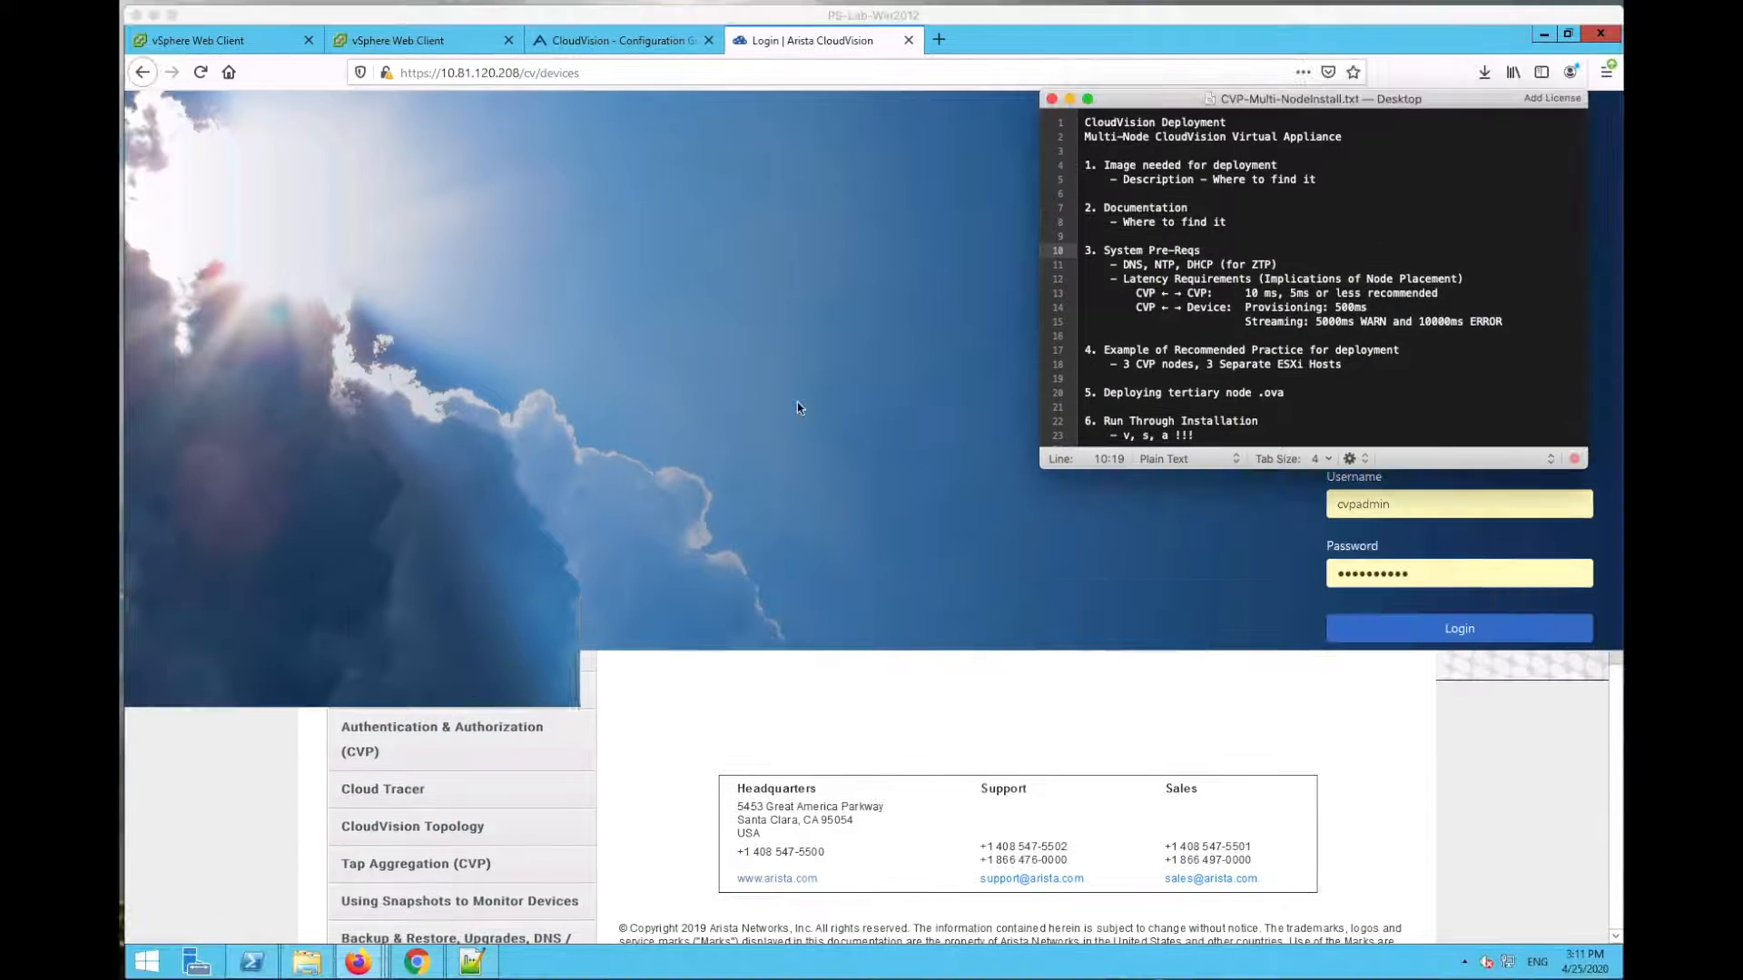
left_click(797, 406)
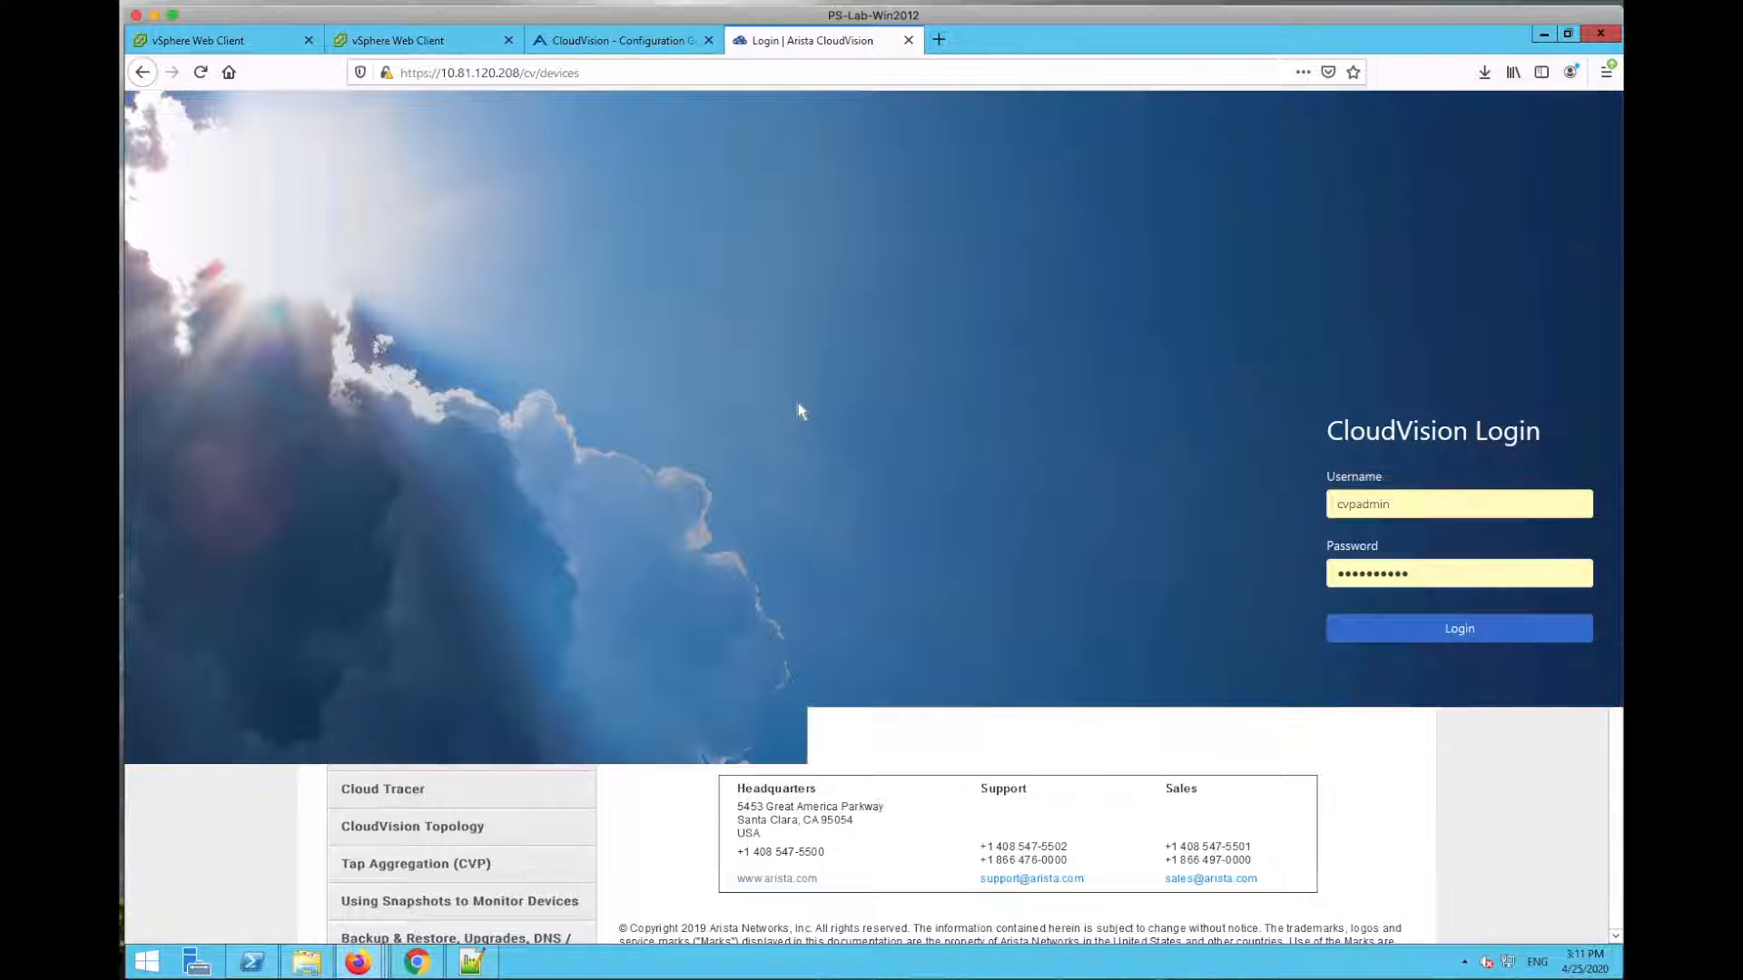
left_click(205, 42)
Step: Sign in to vCenter with the saved administrator credentials, then switch to the 10.92.64.240 session
left_click(389, 413)
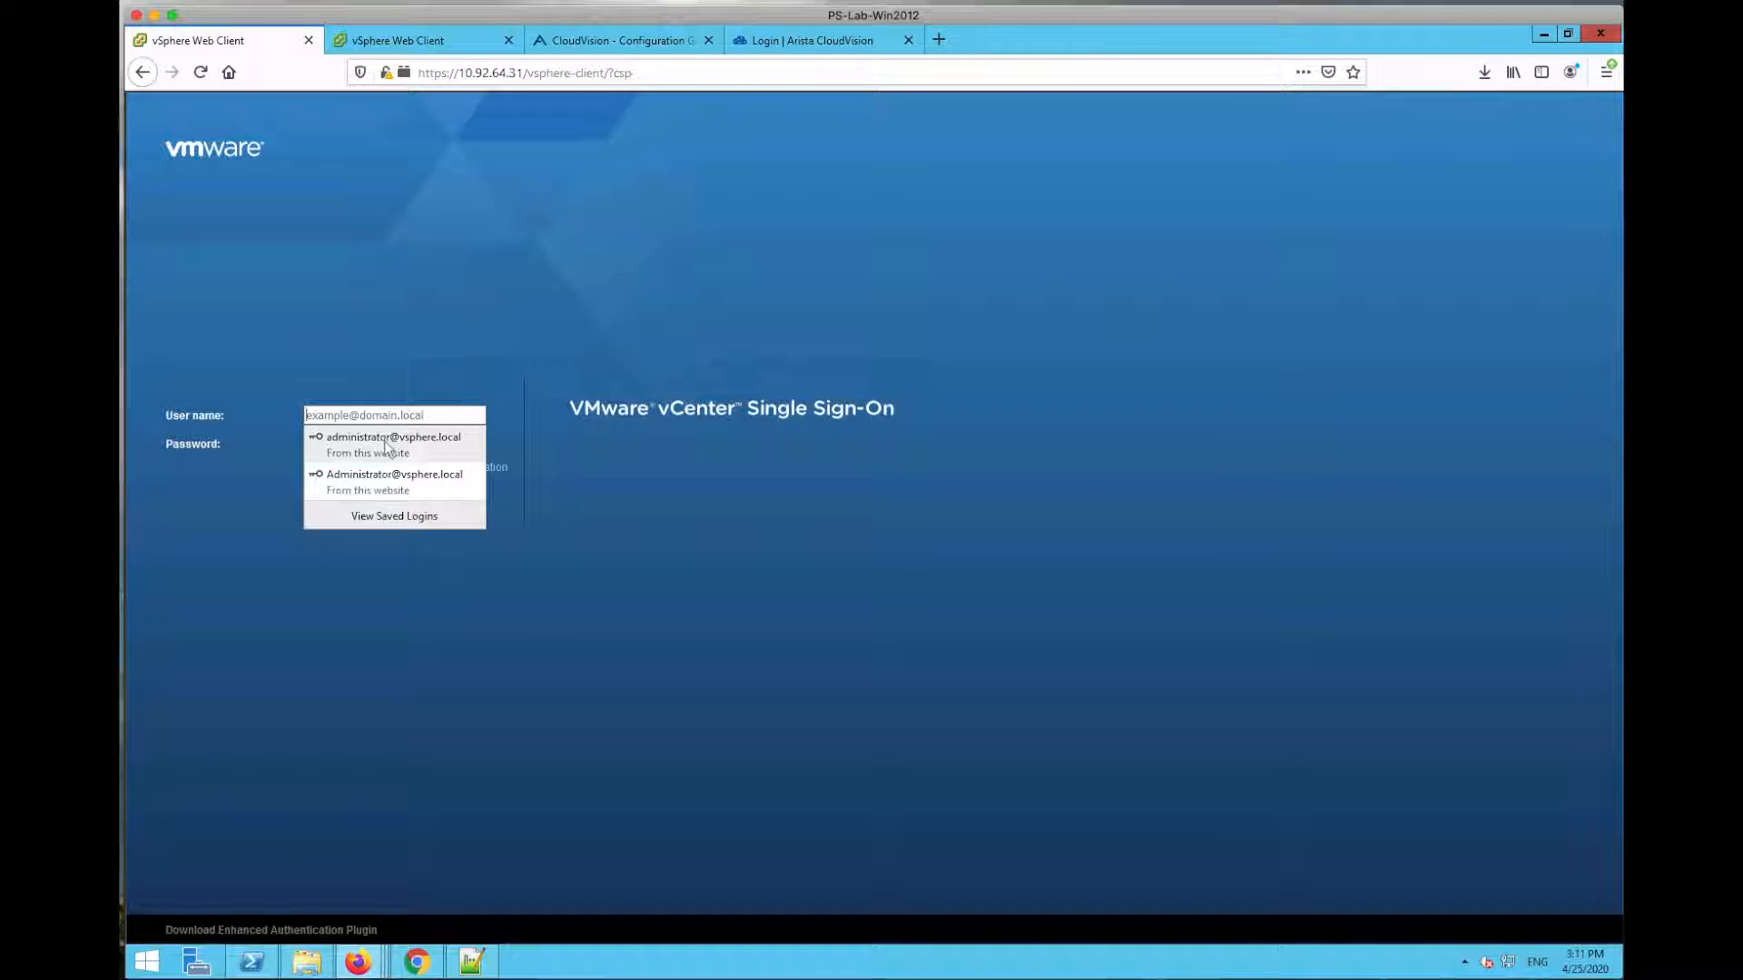
left_click(389, 440)
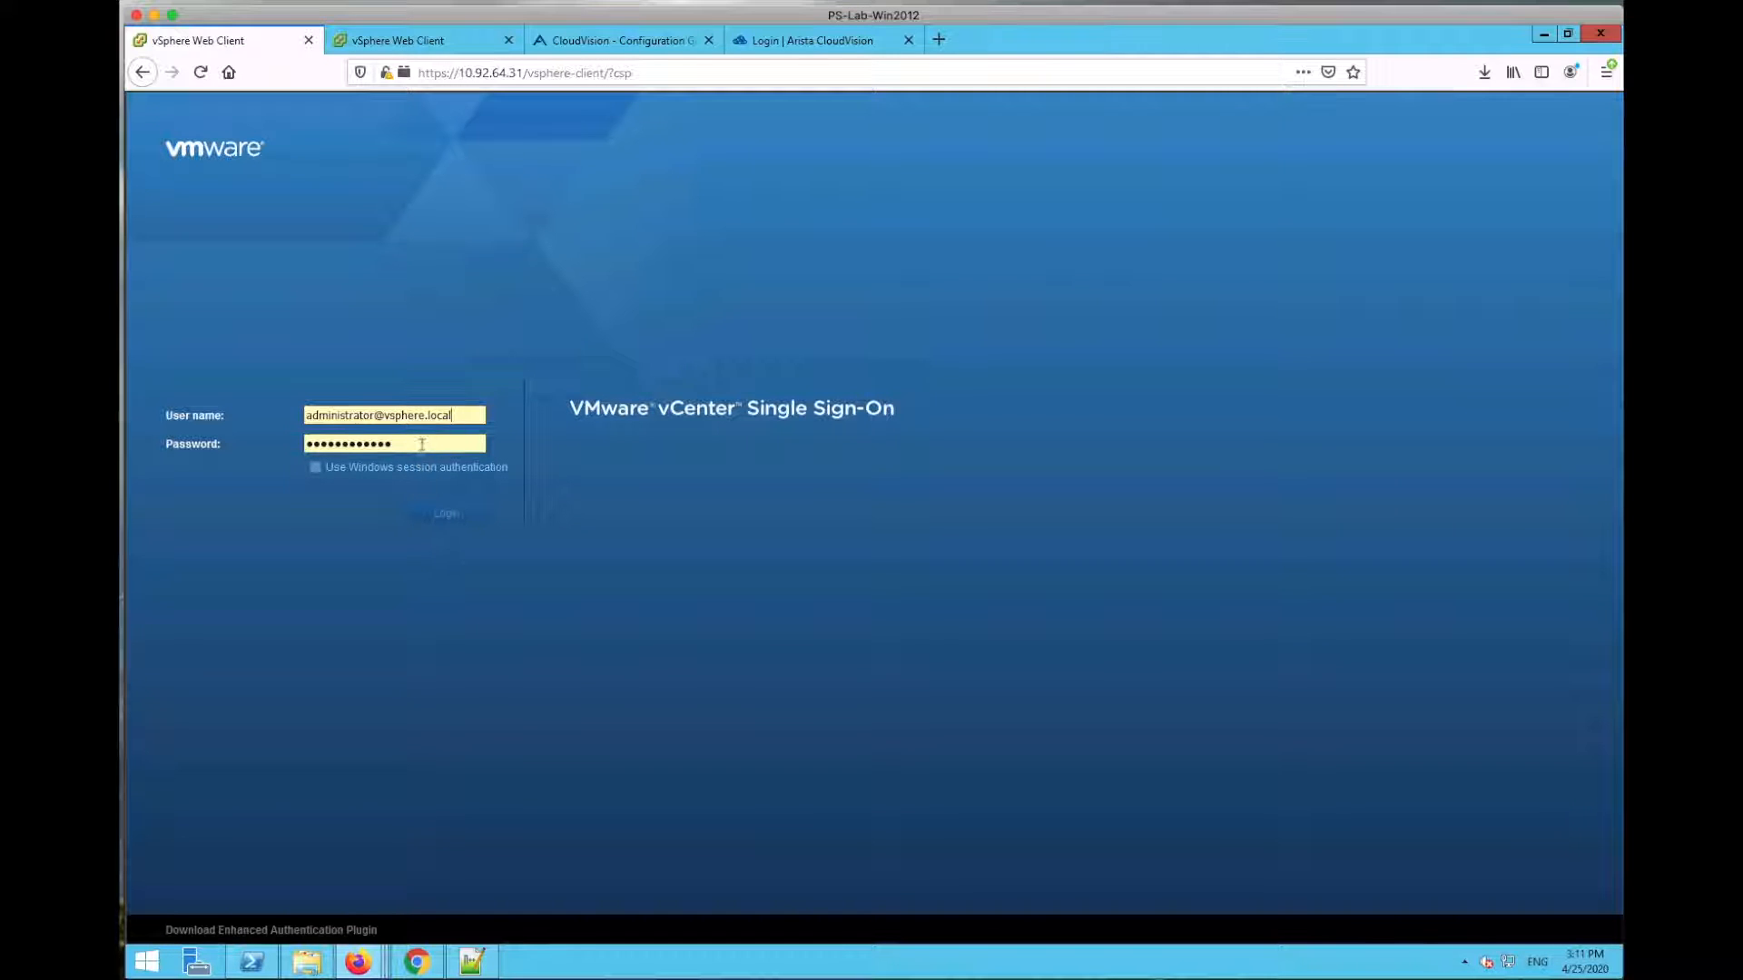
left_click(443, 514)
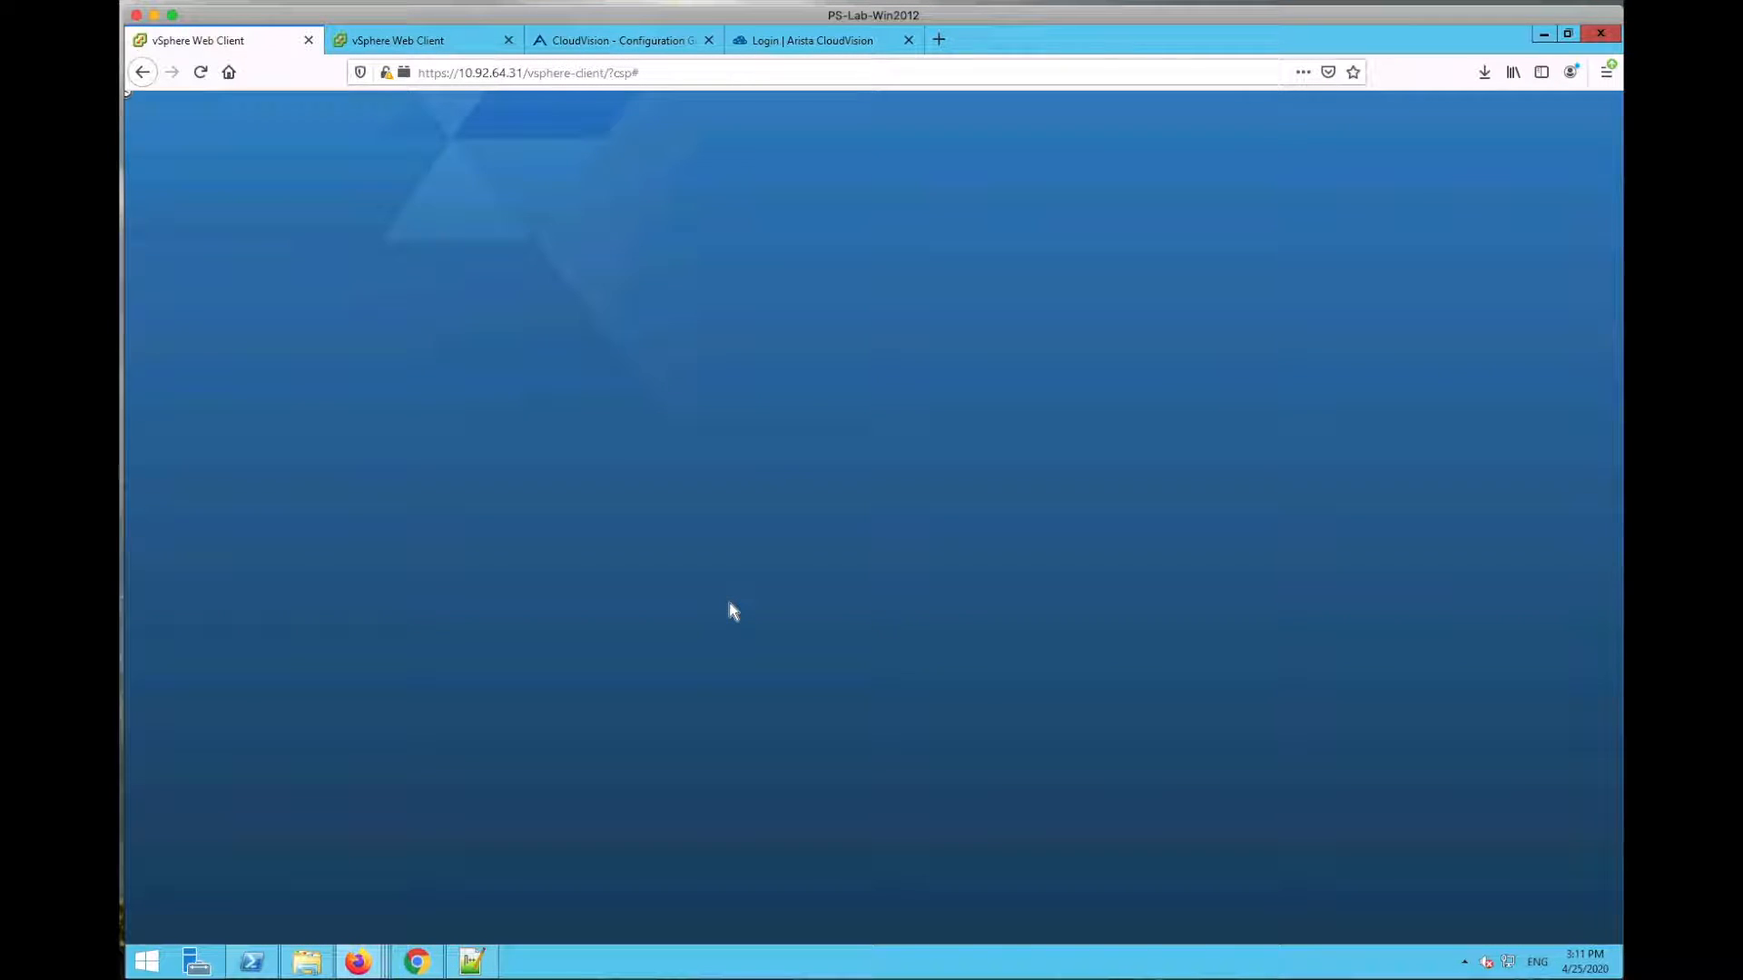
left_click(430, 48)
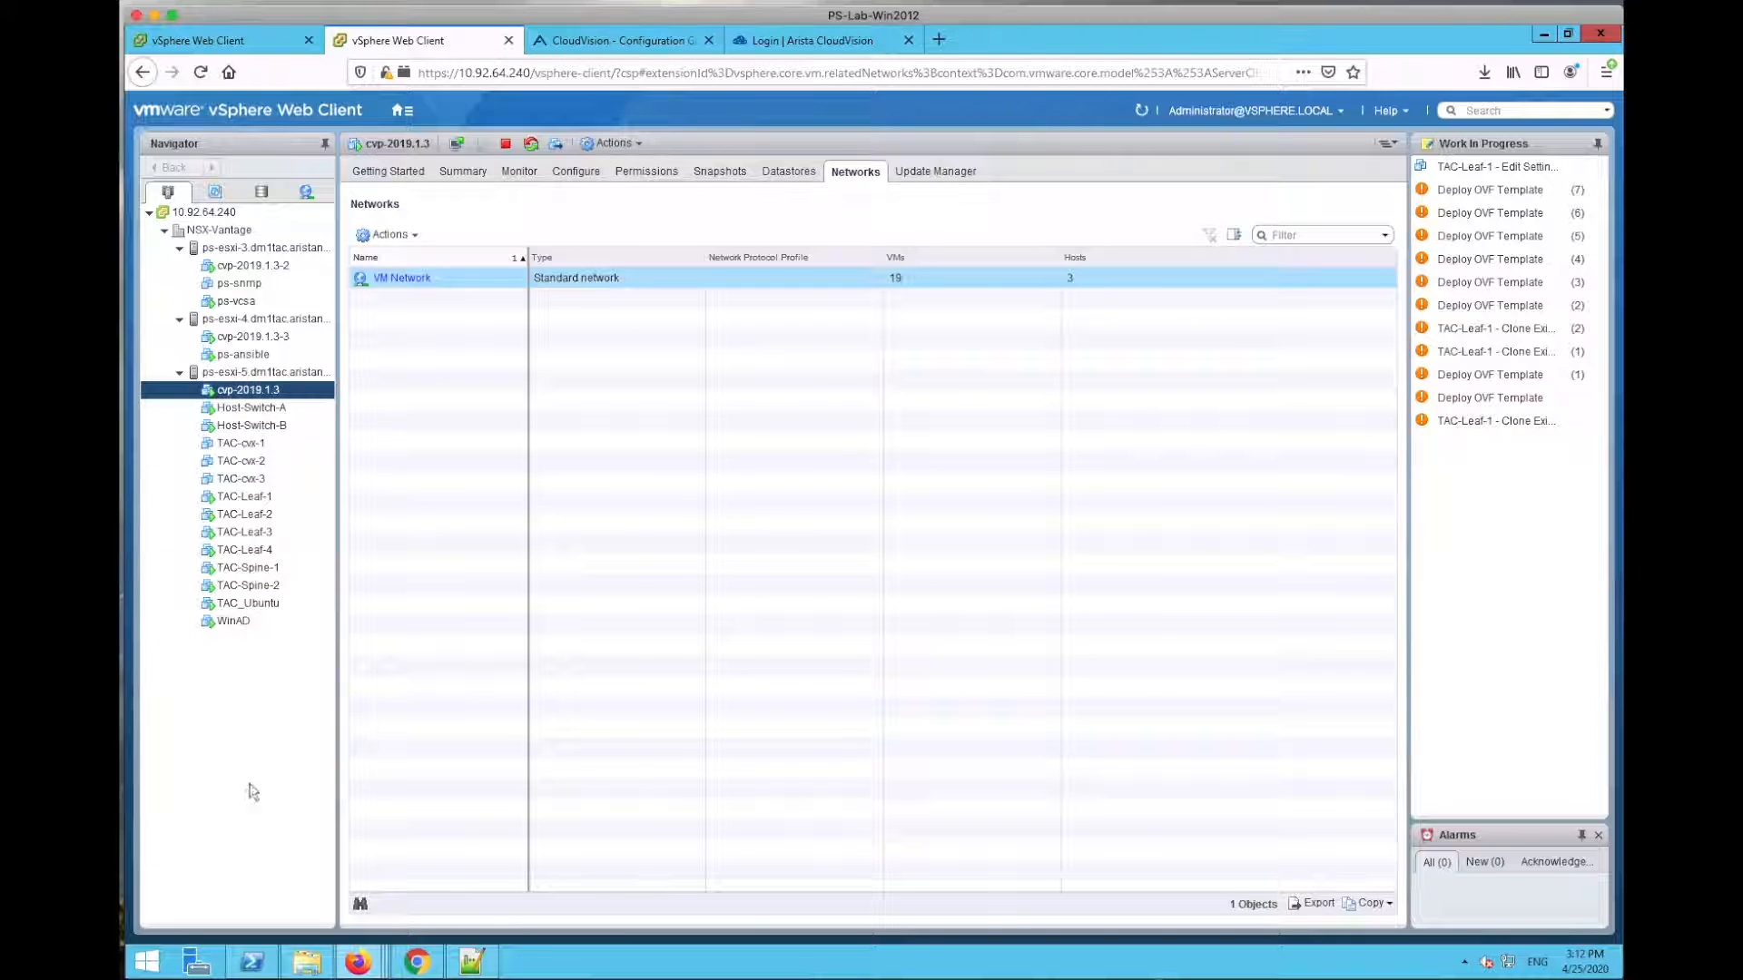
Step: Review the existing nodes cvp-2019.1.3-2, cvp-2019.1.3-3 and cvp-2019.1.3
left_click(261, 268)
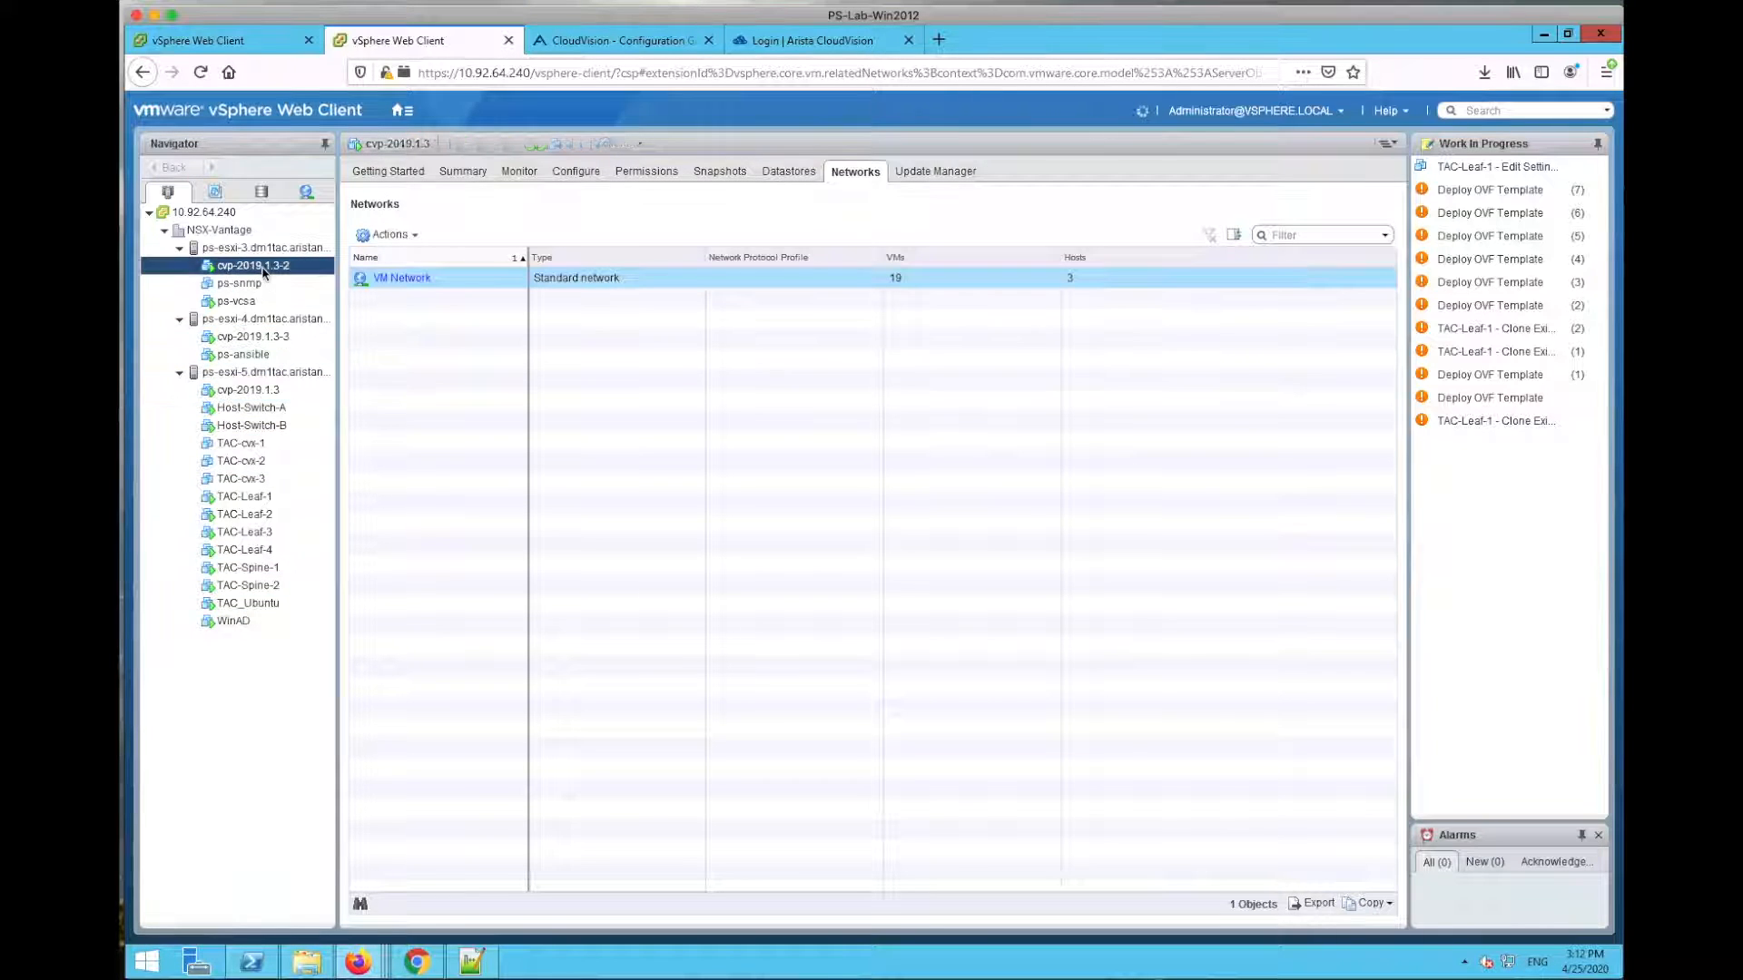
left_click(250, 337)
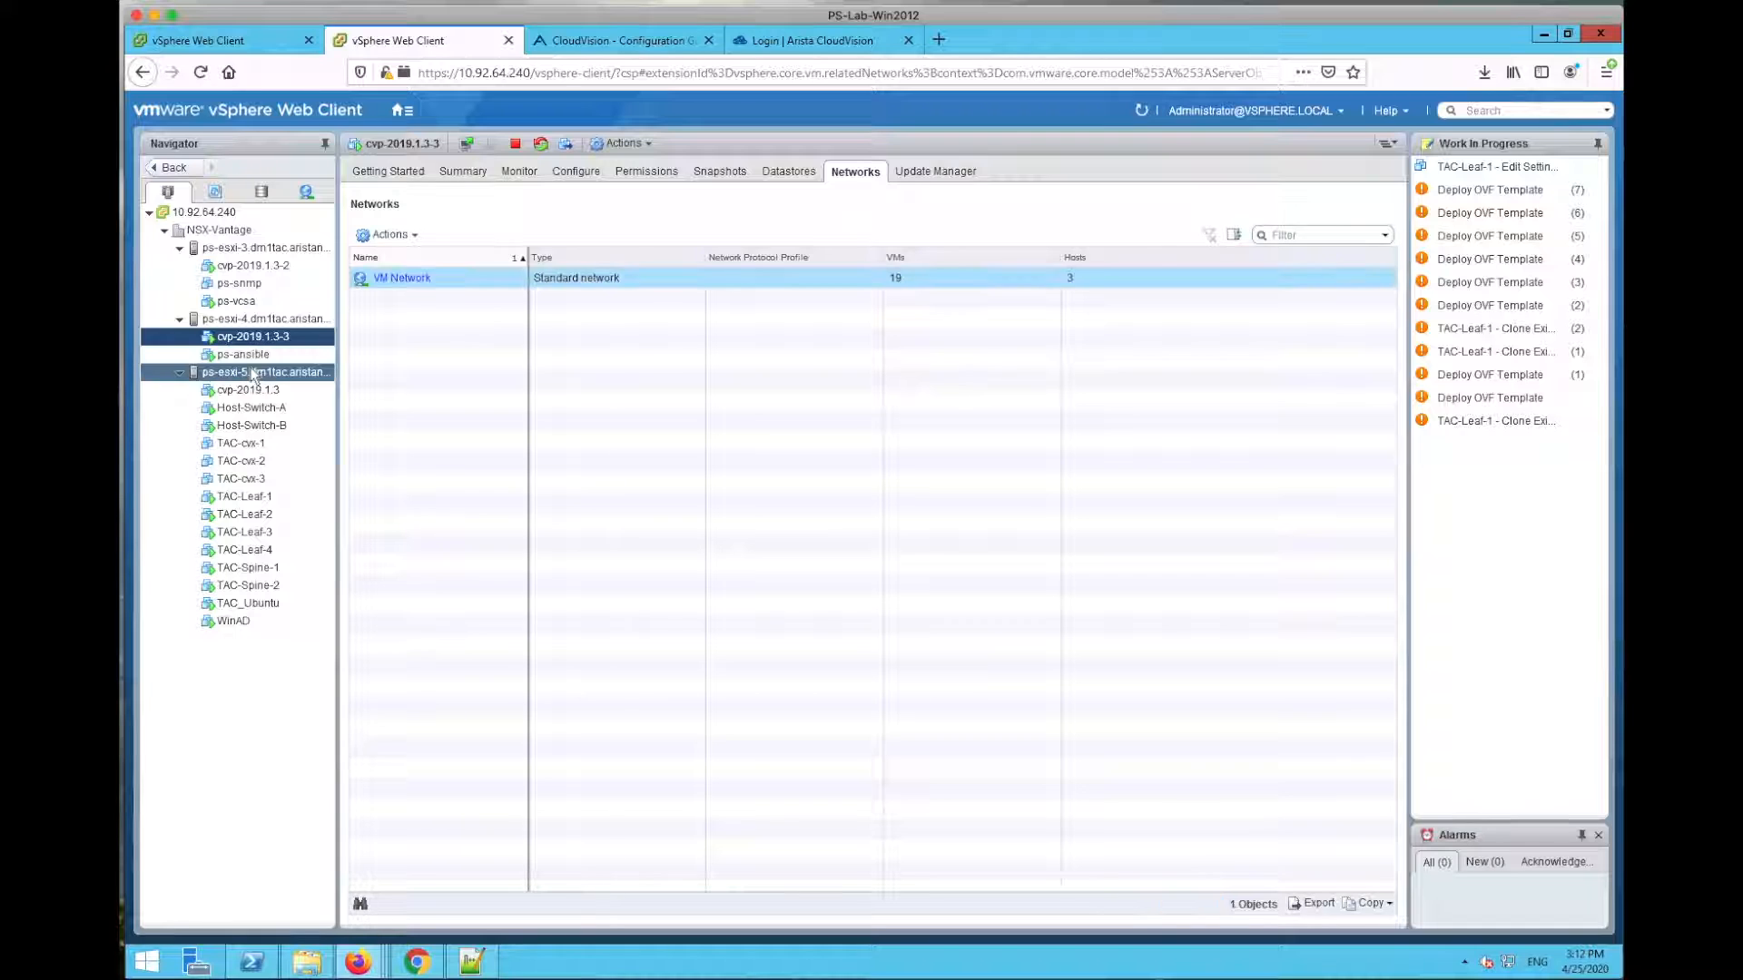
left_click(253, 373)
left_click(251, 392)
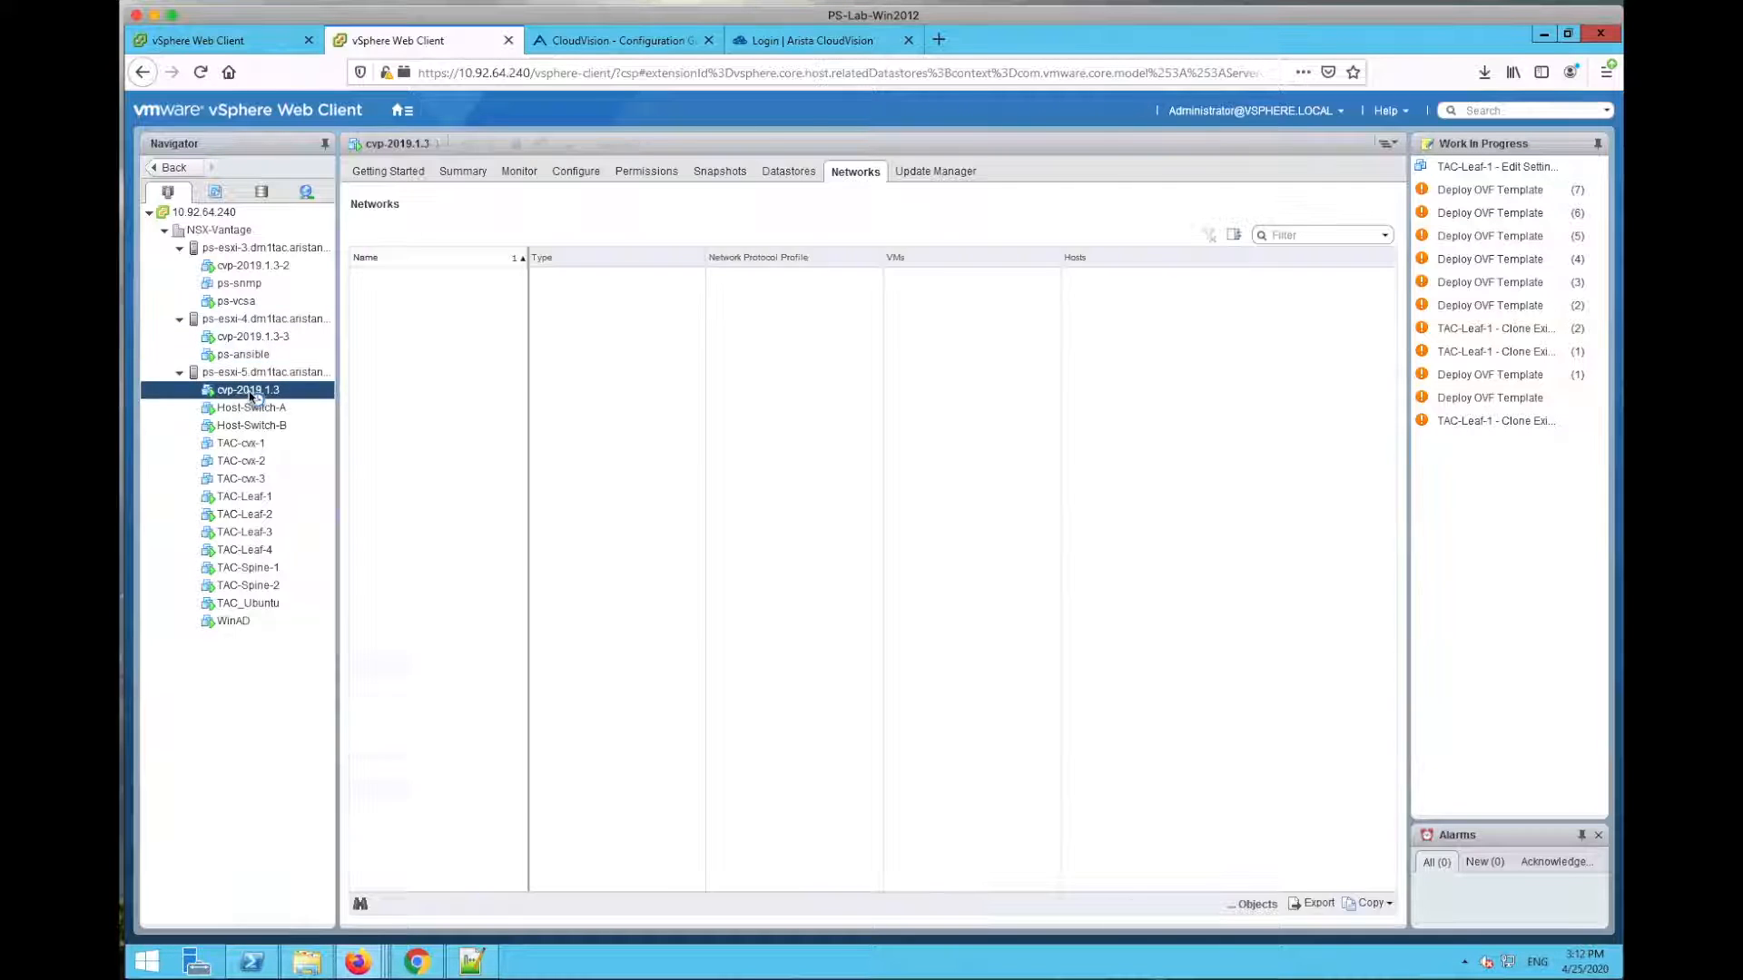
left_click(266, 265)
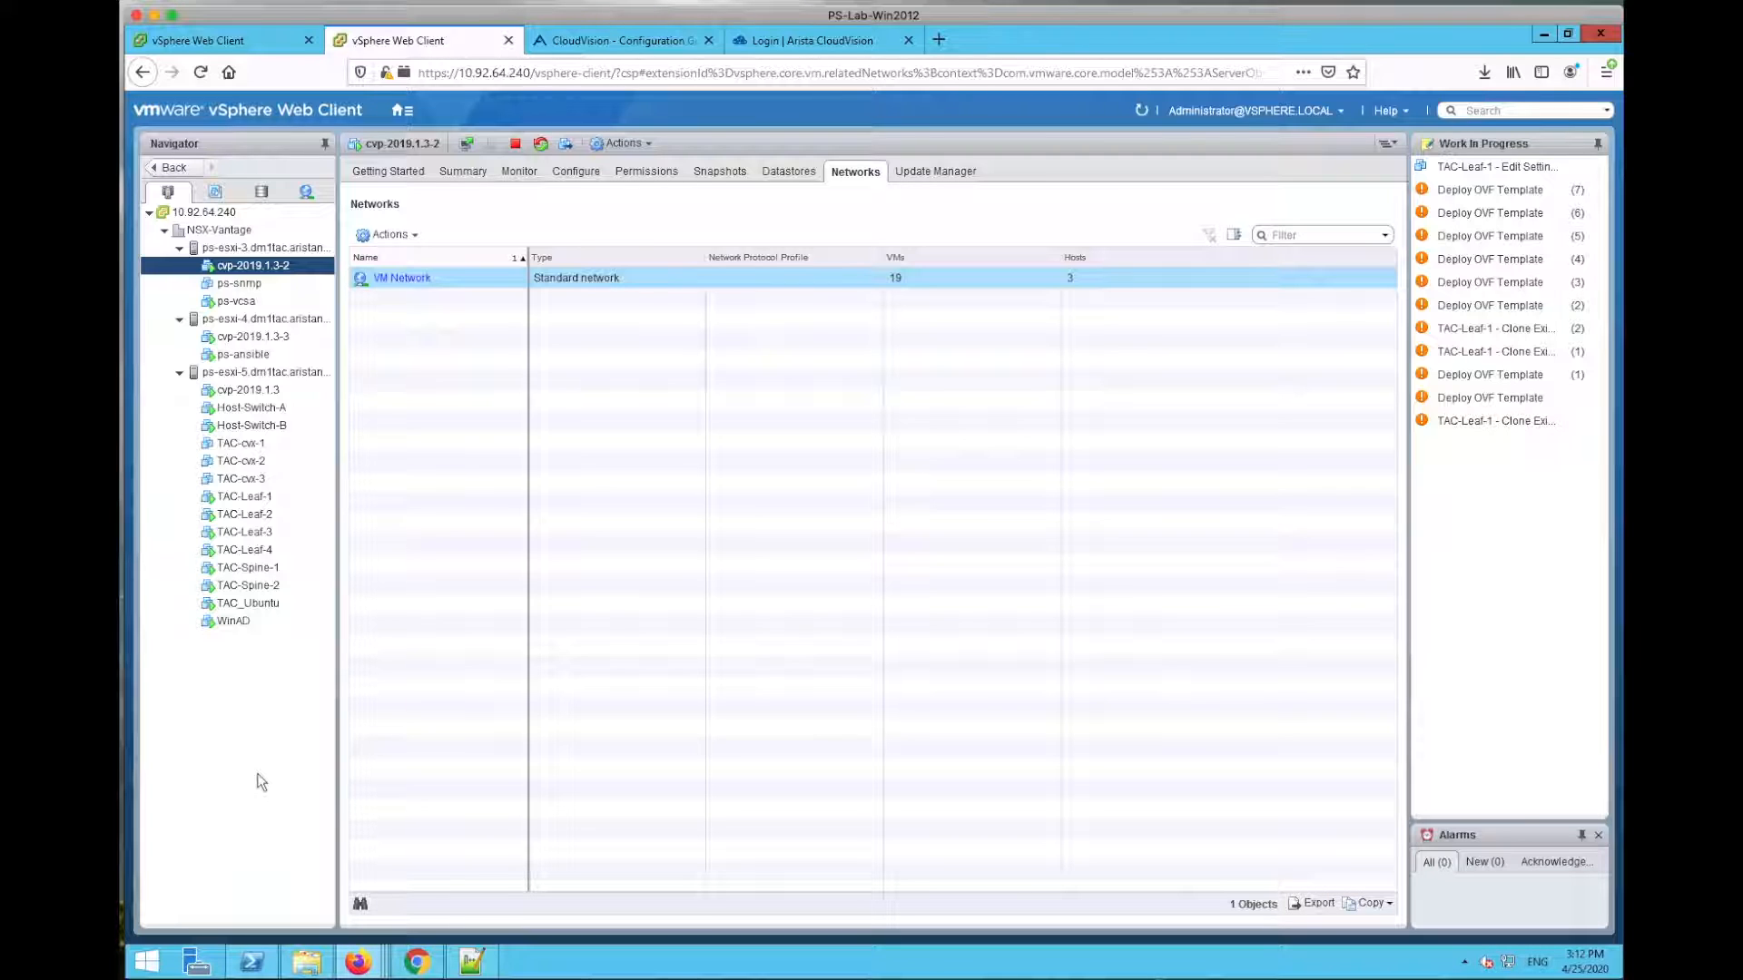
left_click(262, 783)
Step: Open the ps-cvp4 virtual machine in the 10.92.64.31 inventory
left_click(216, 41)
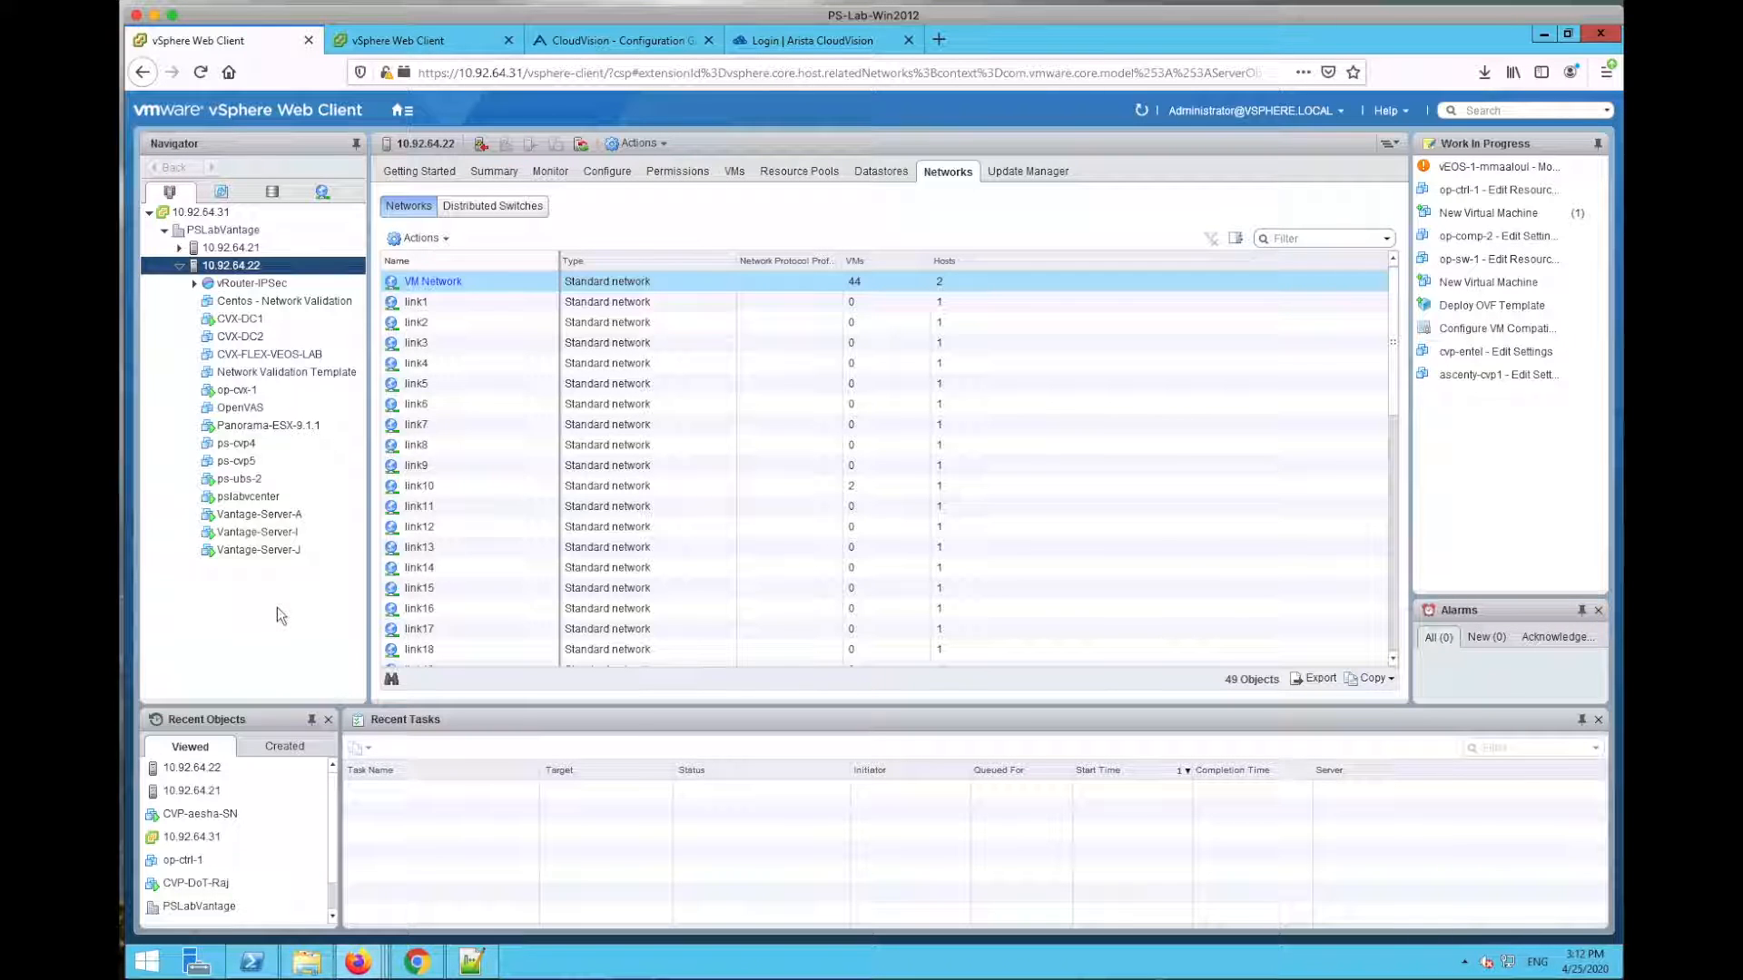
left_click(244, 445)
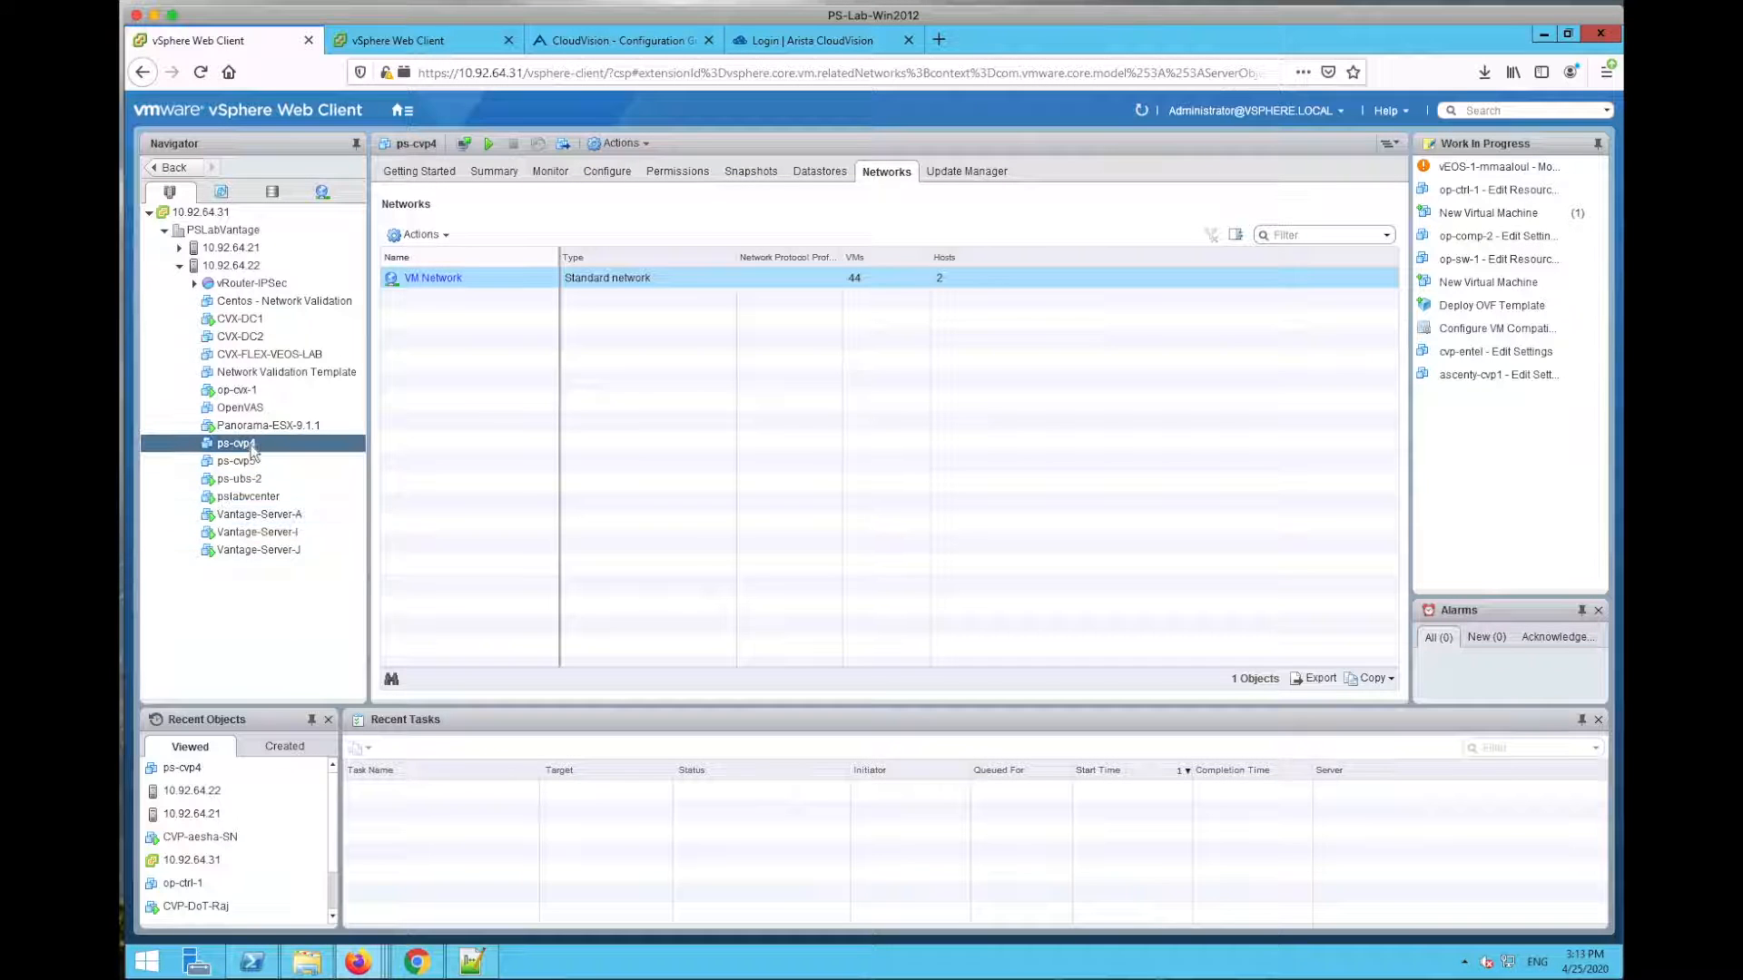
left_click(444, 37)
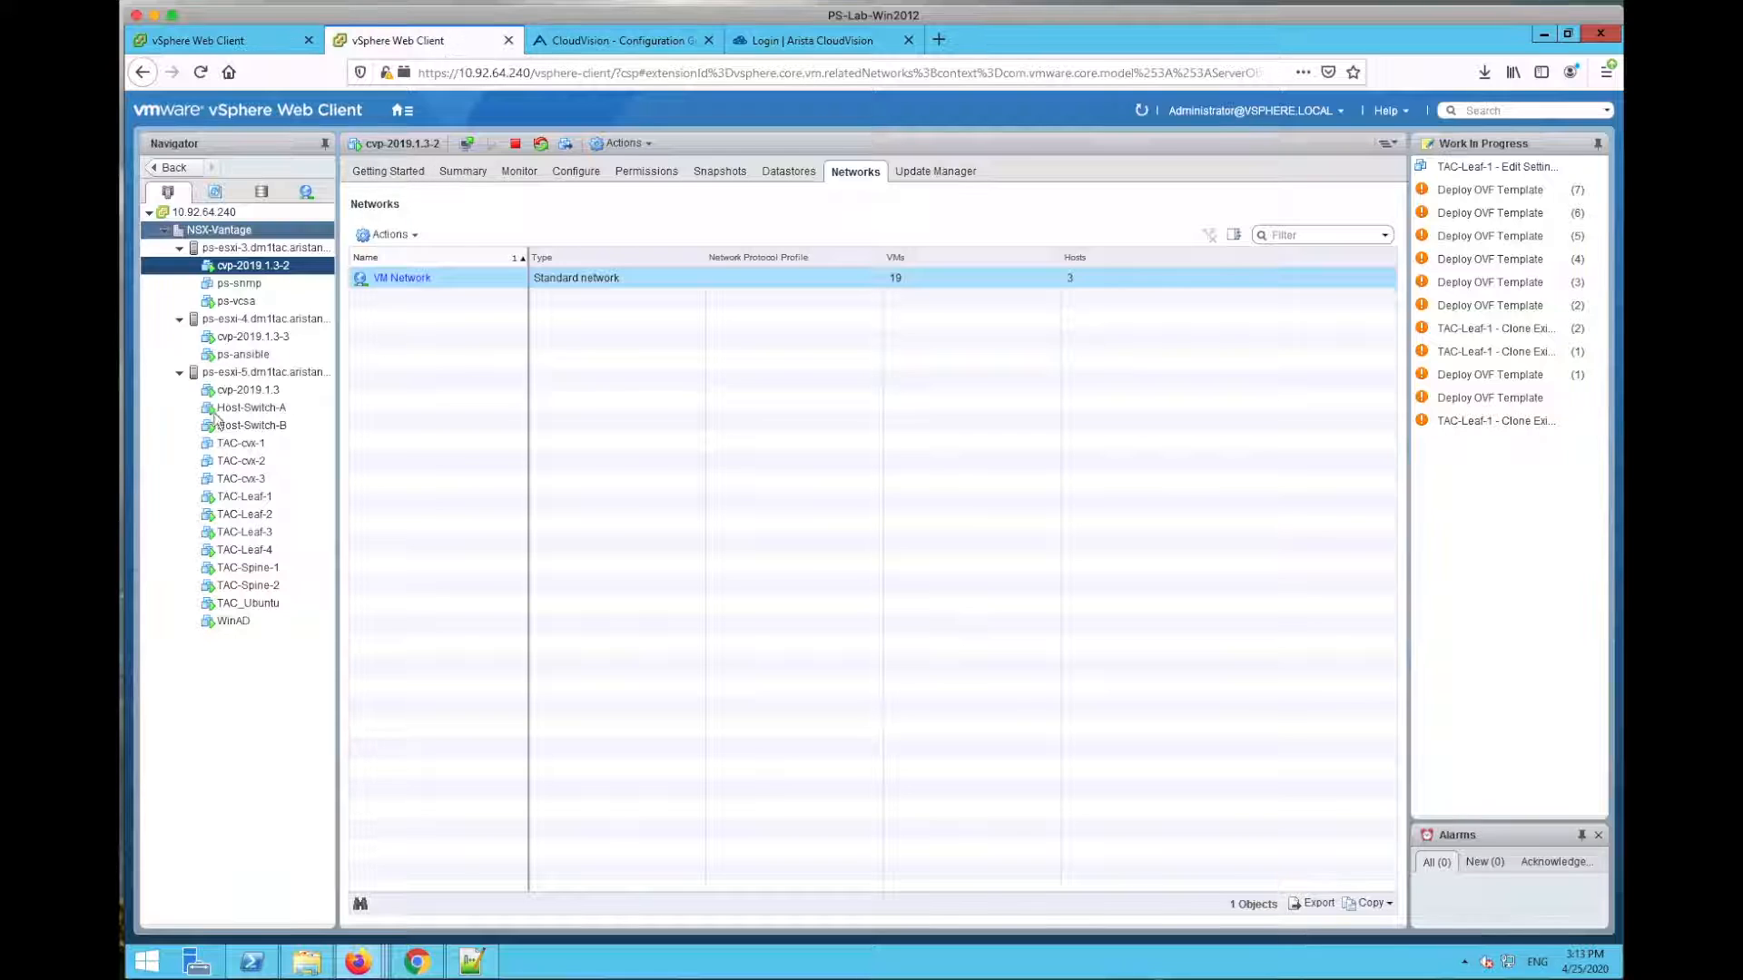
left_click(236, 40)
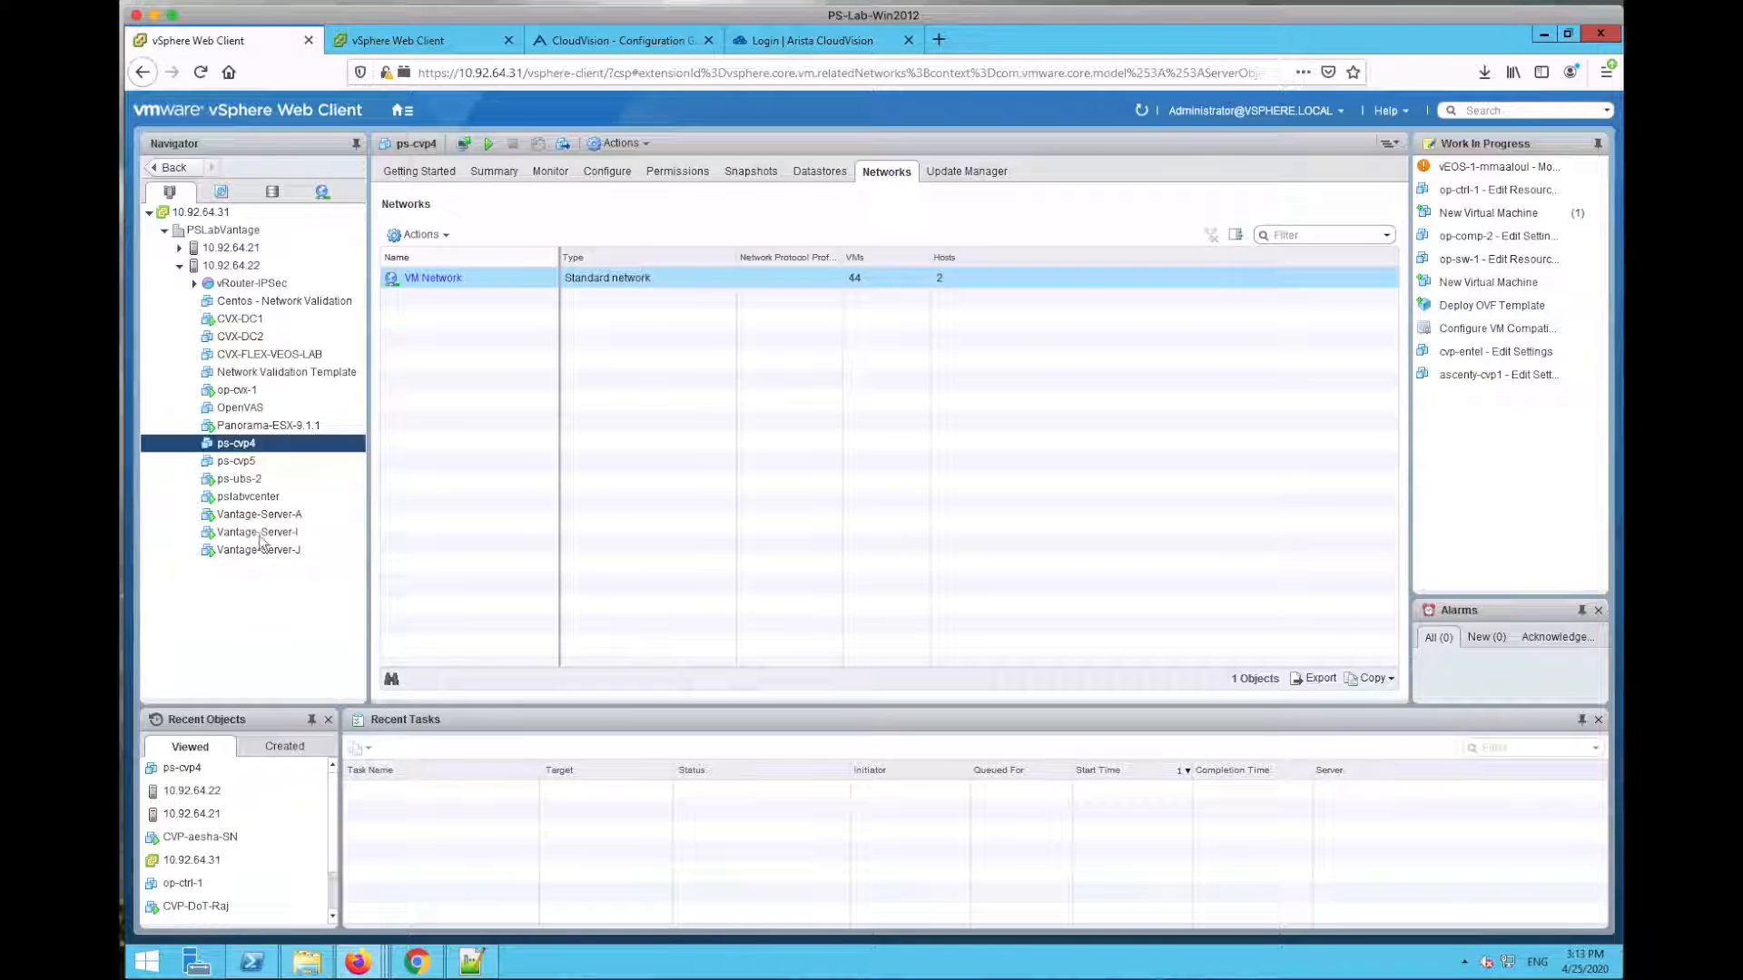
Step: Verify ps-cvp4 has 16 CPUs, 22528 MB memory, 24 GB and 1,024 GB disks, and save
right_click(246, 445)
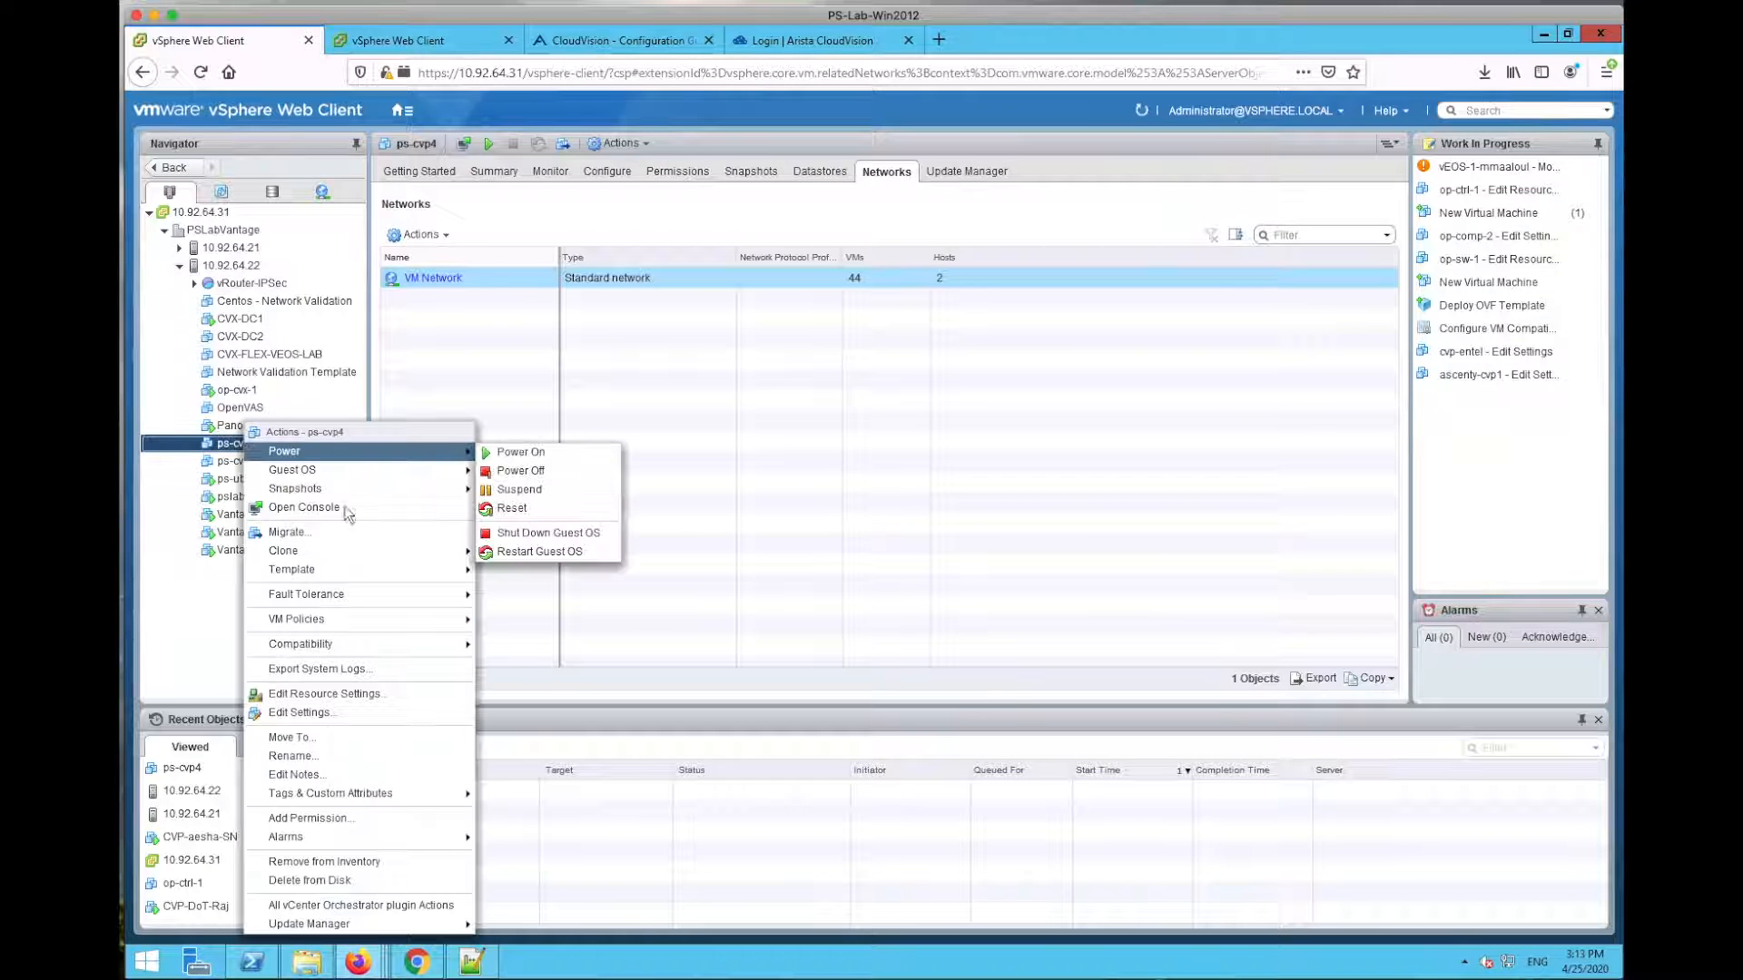
left_click(307, 711)
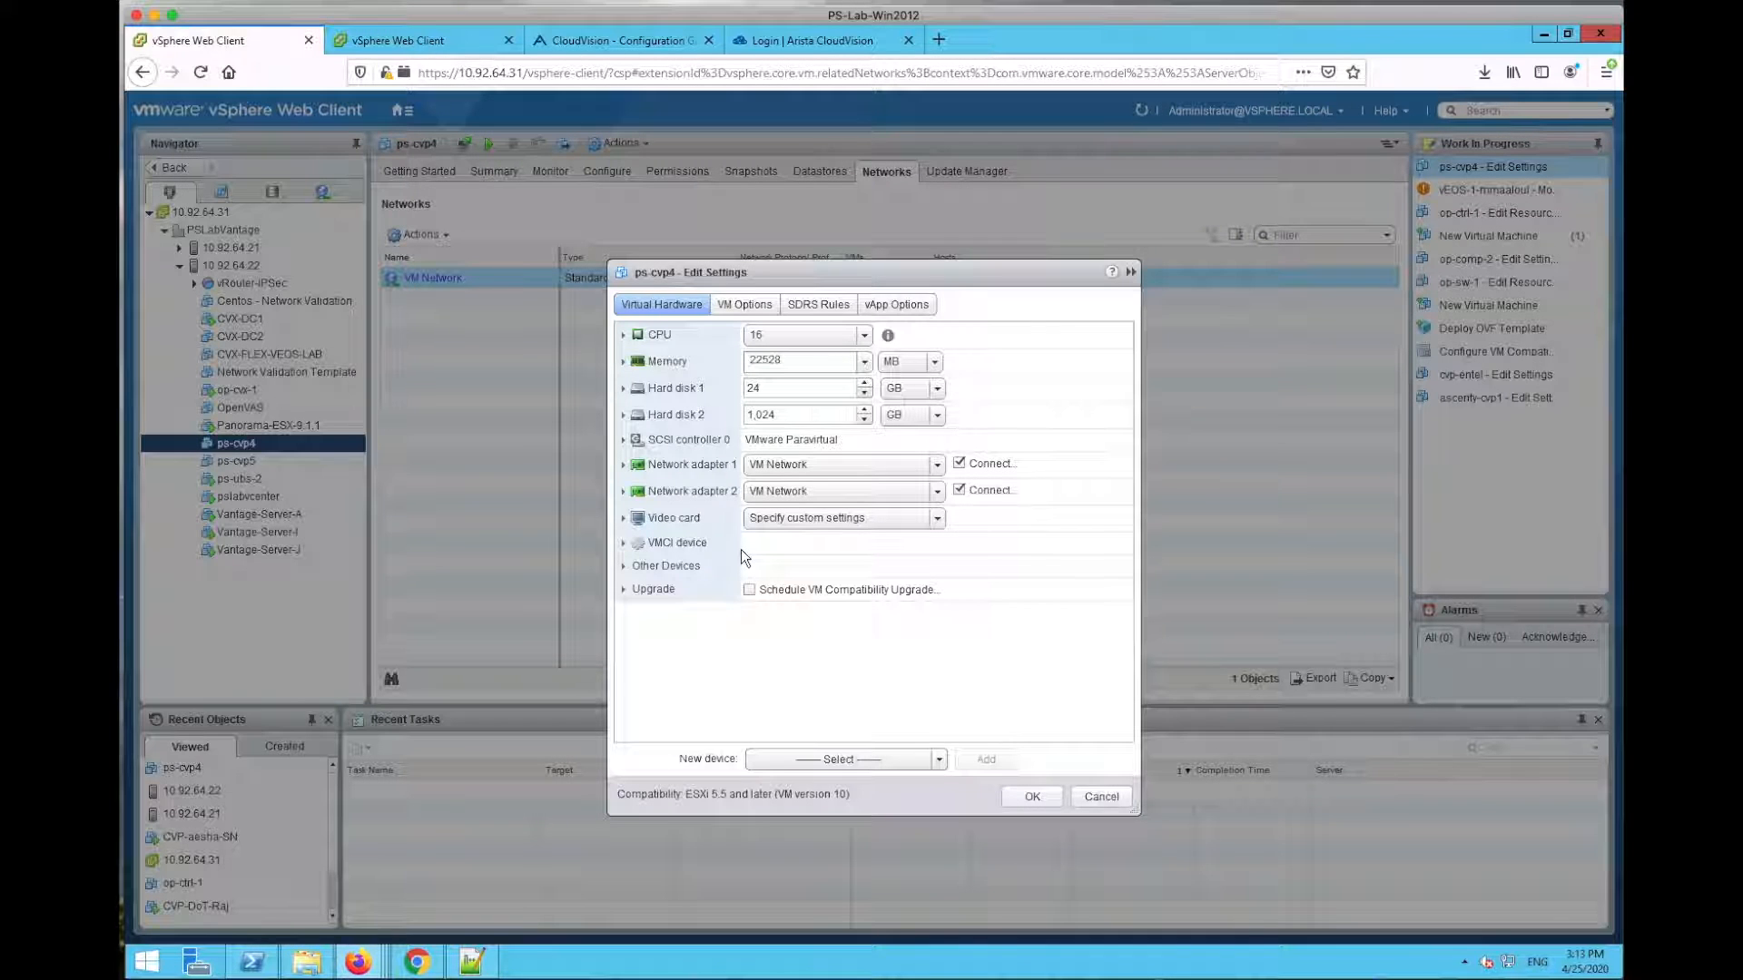
left_click(799, 358)
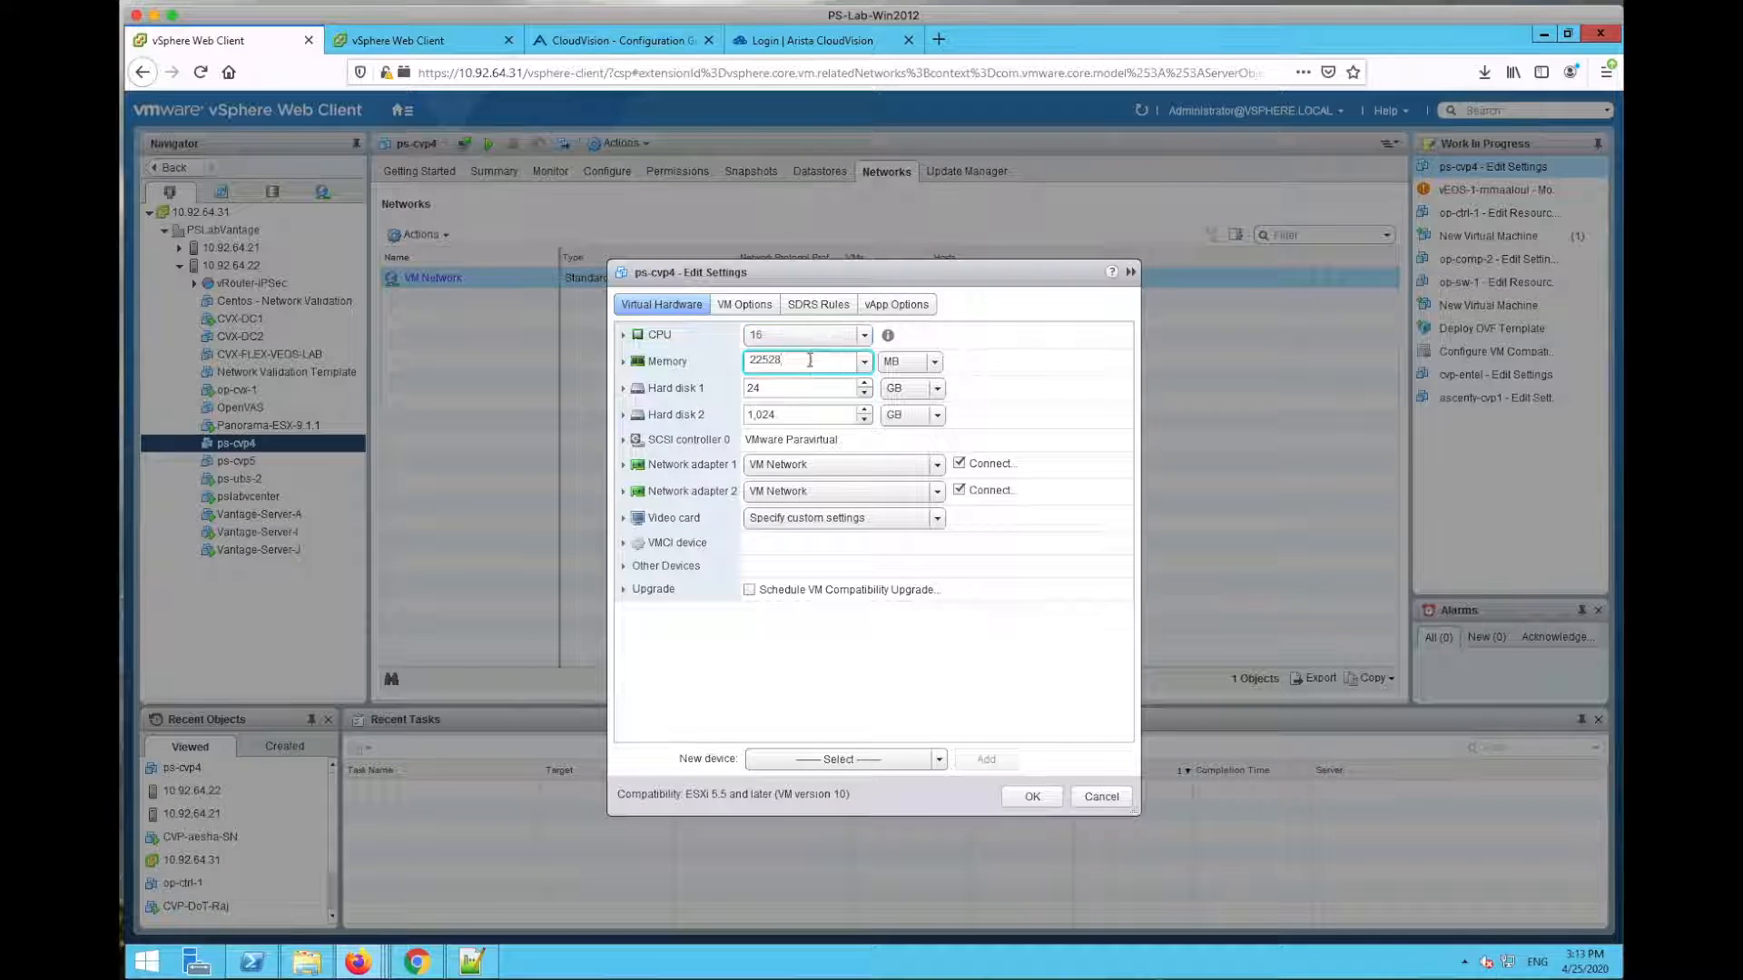
left_click(808, 364)
left_click(823, 391)
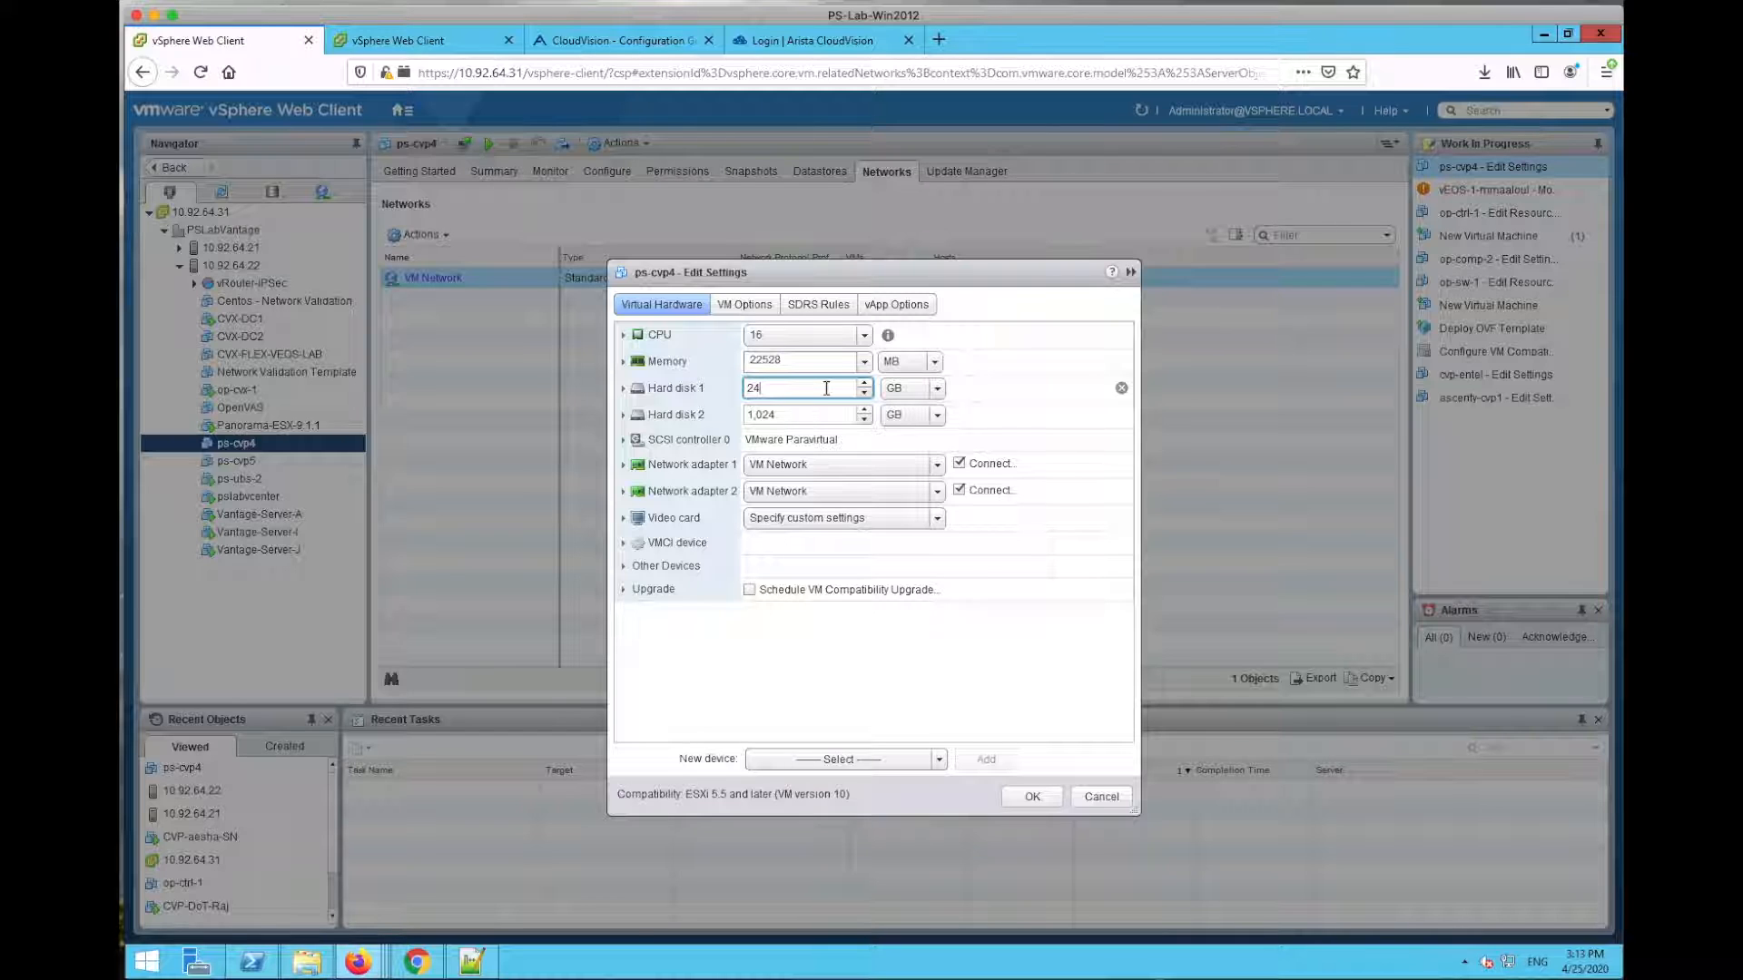
left_click(814, 414)
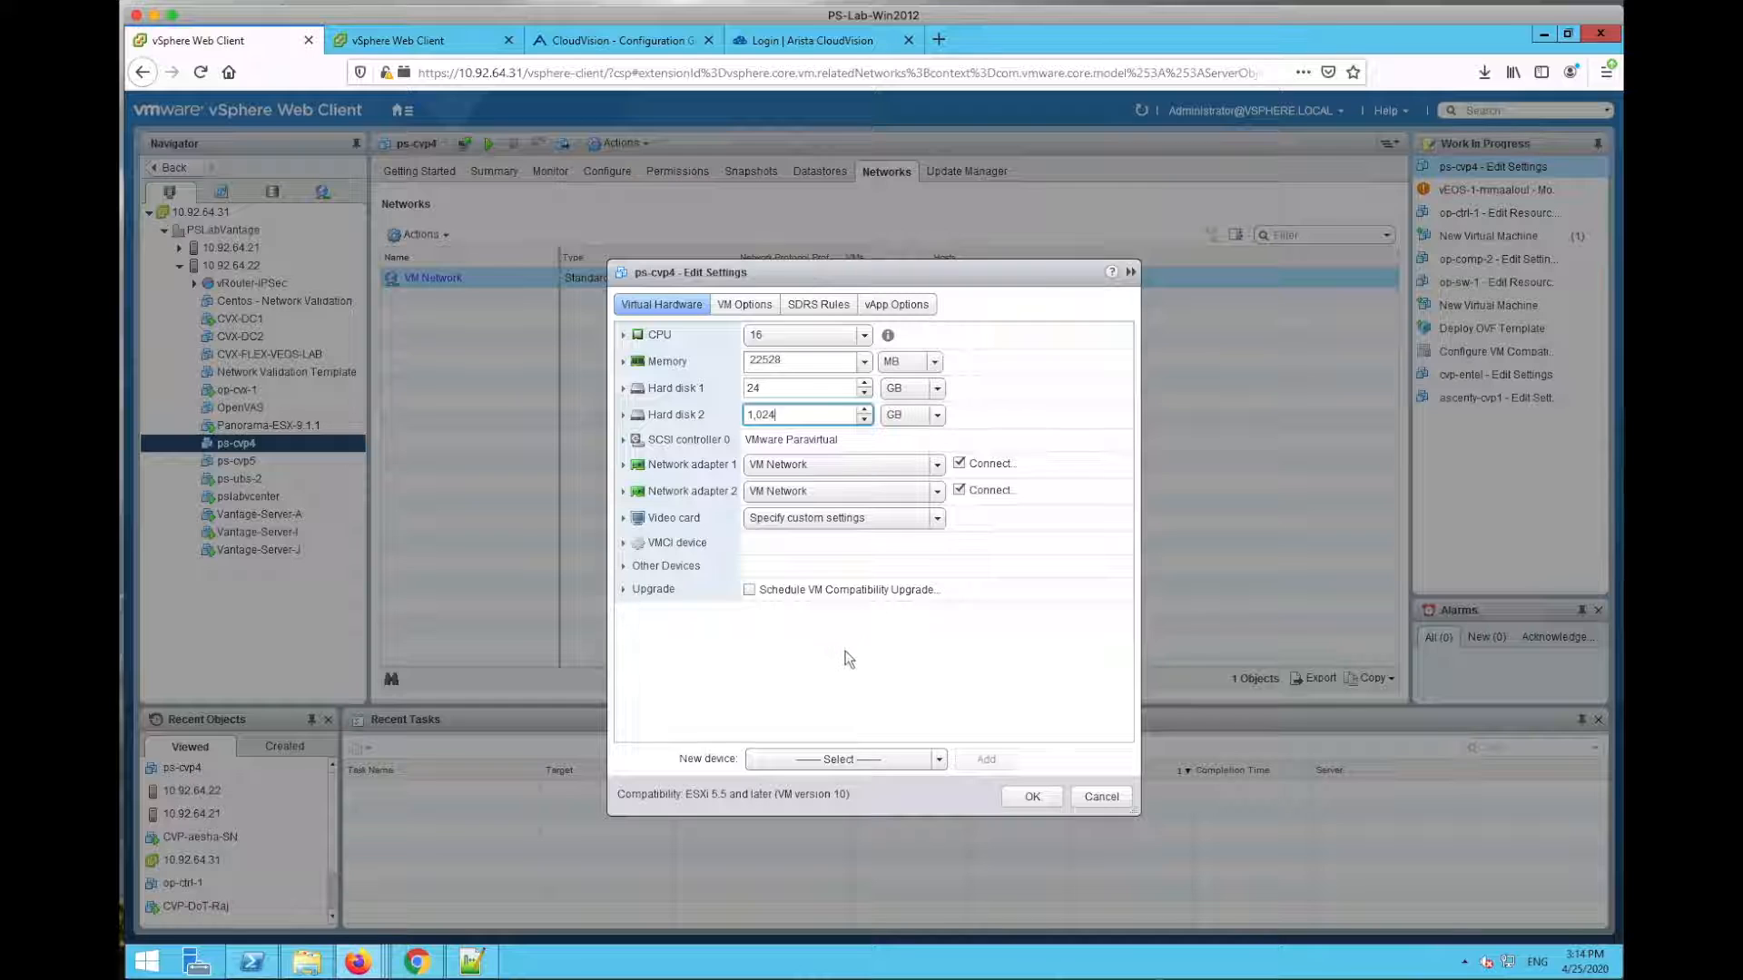
left_click(1035, 800)
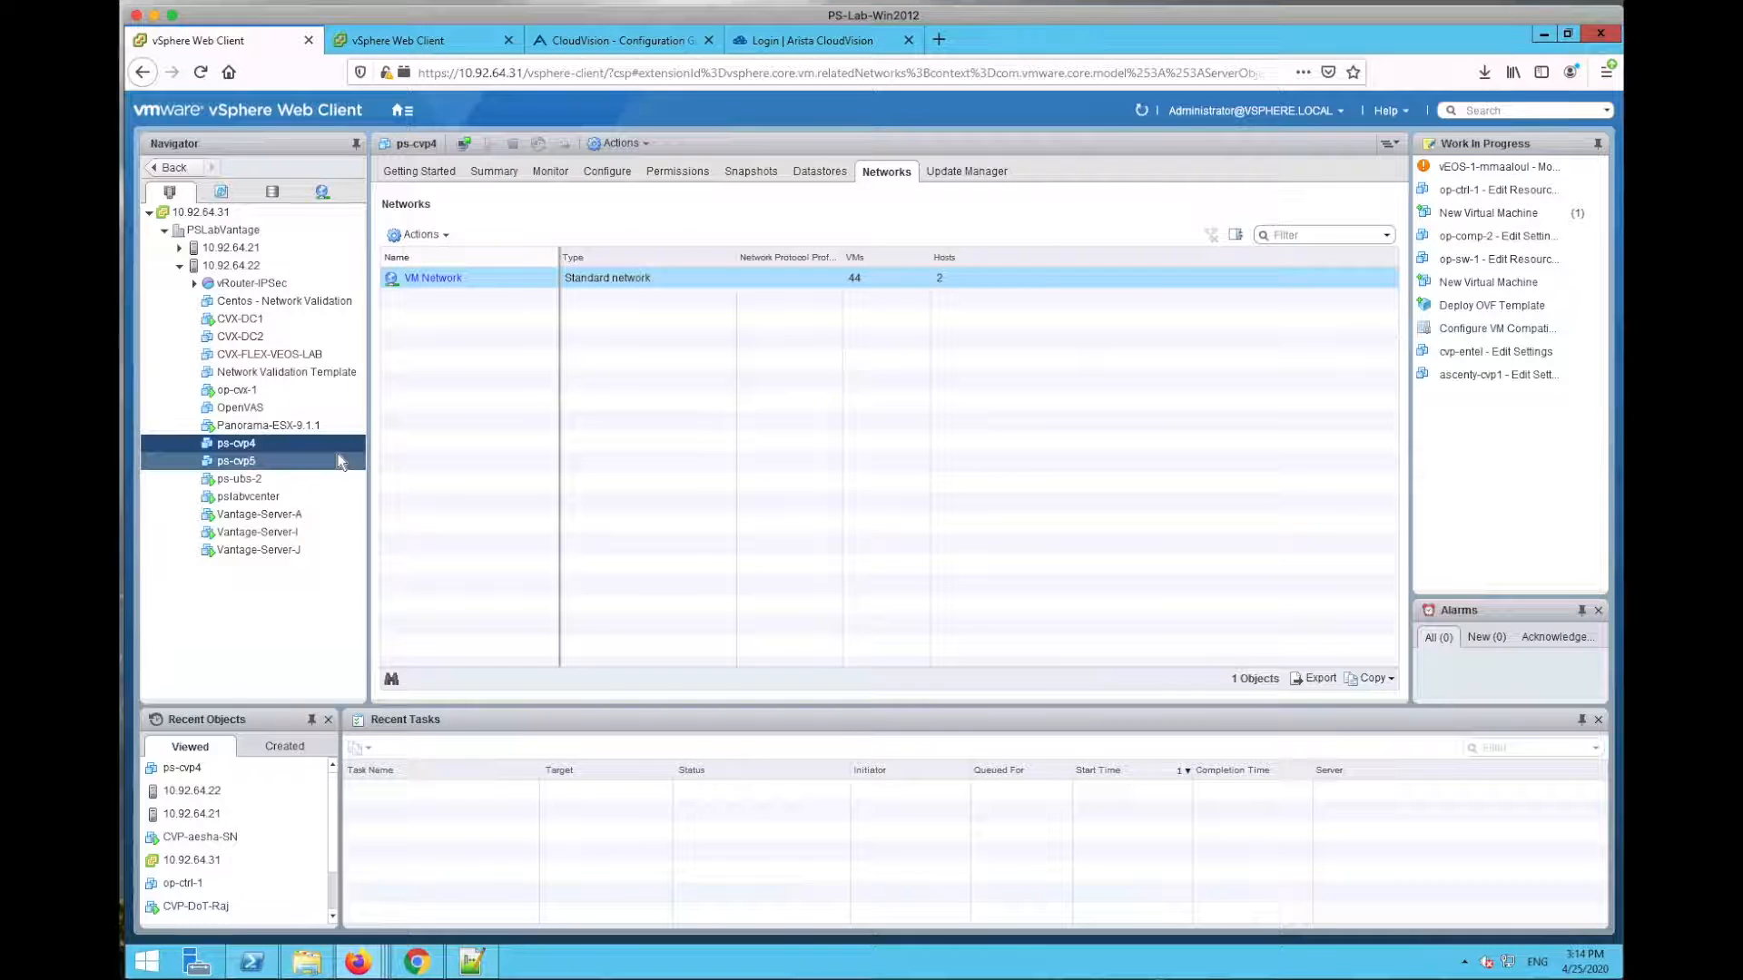
Step: Start a Deploy OVF Template on host 10.92.64.22 using the local cvp-2019.1.4 OVA file
left_click(241, 265)
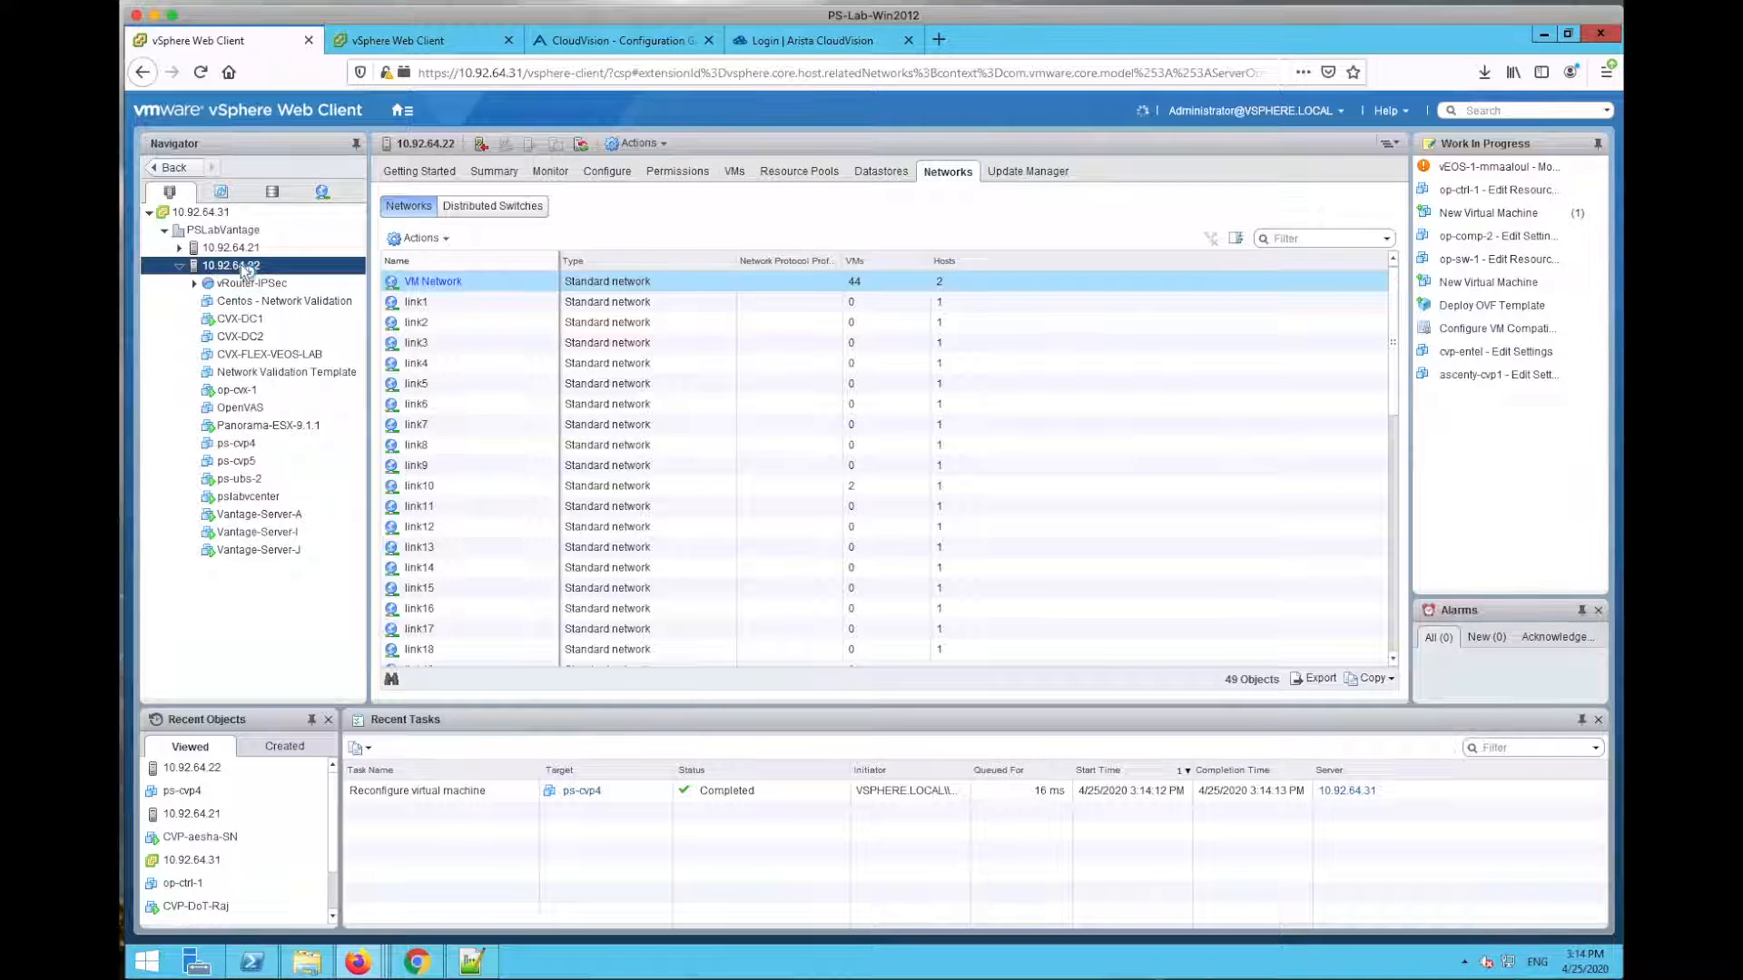
right_click(241, 265)
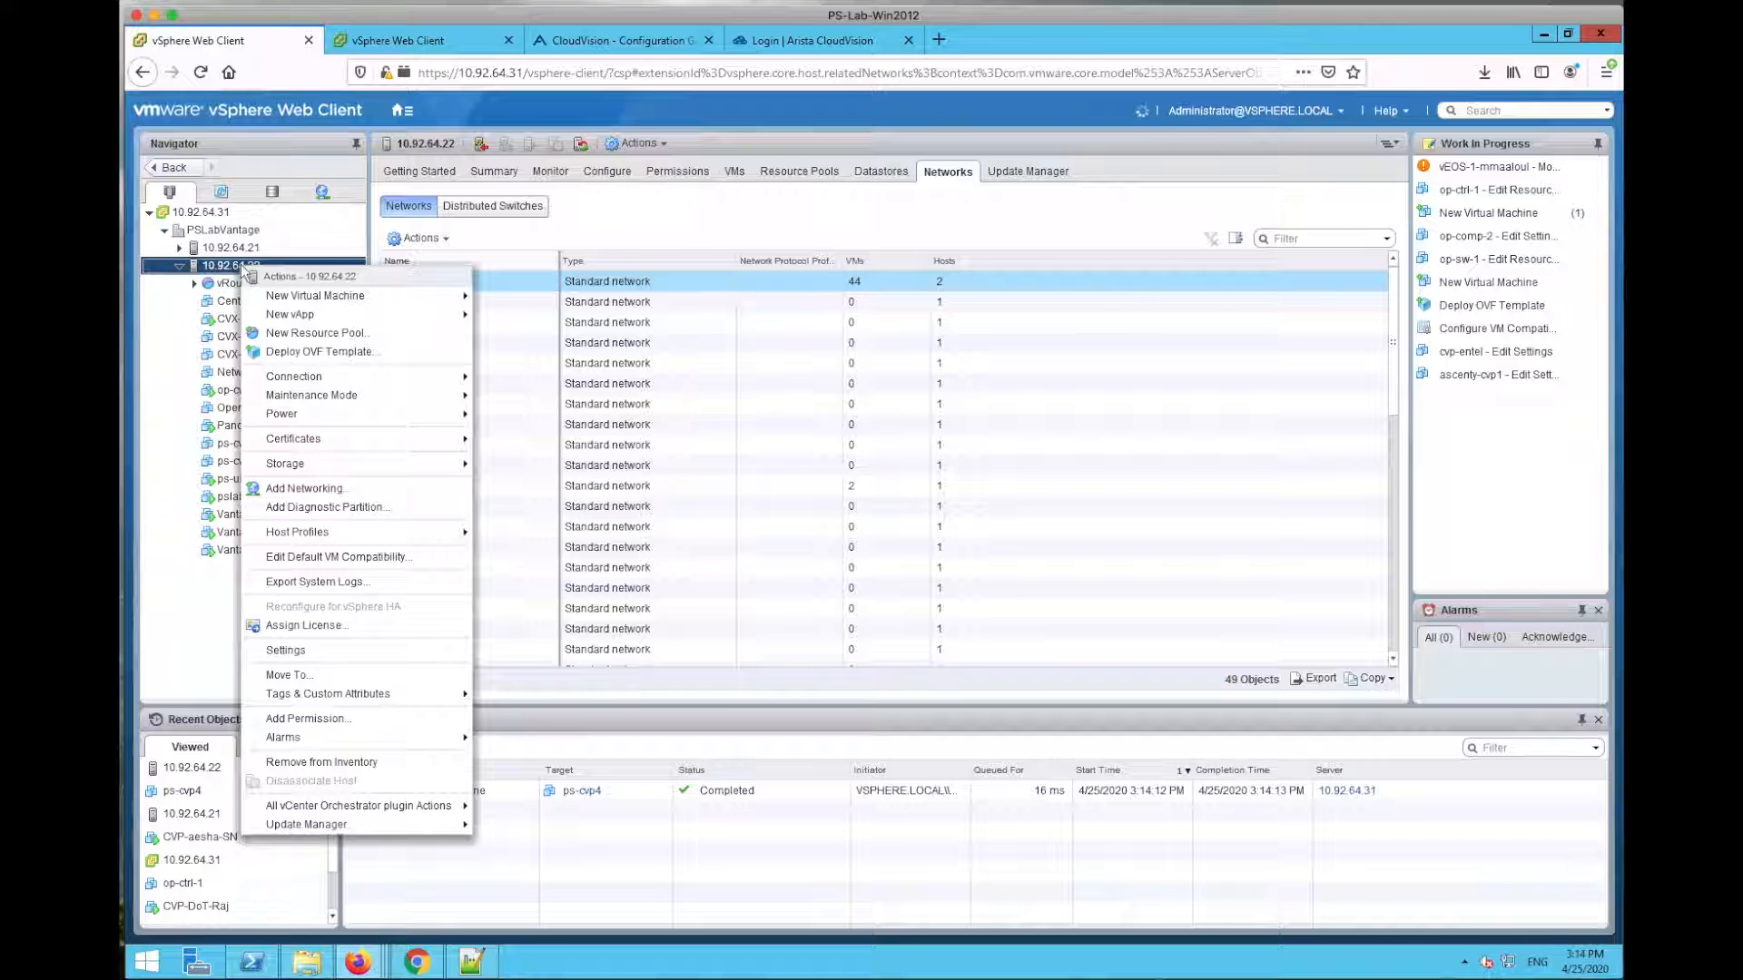
left_click(321, 352)
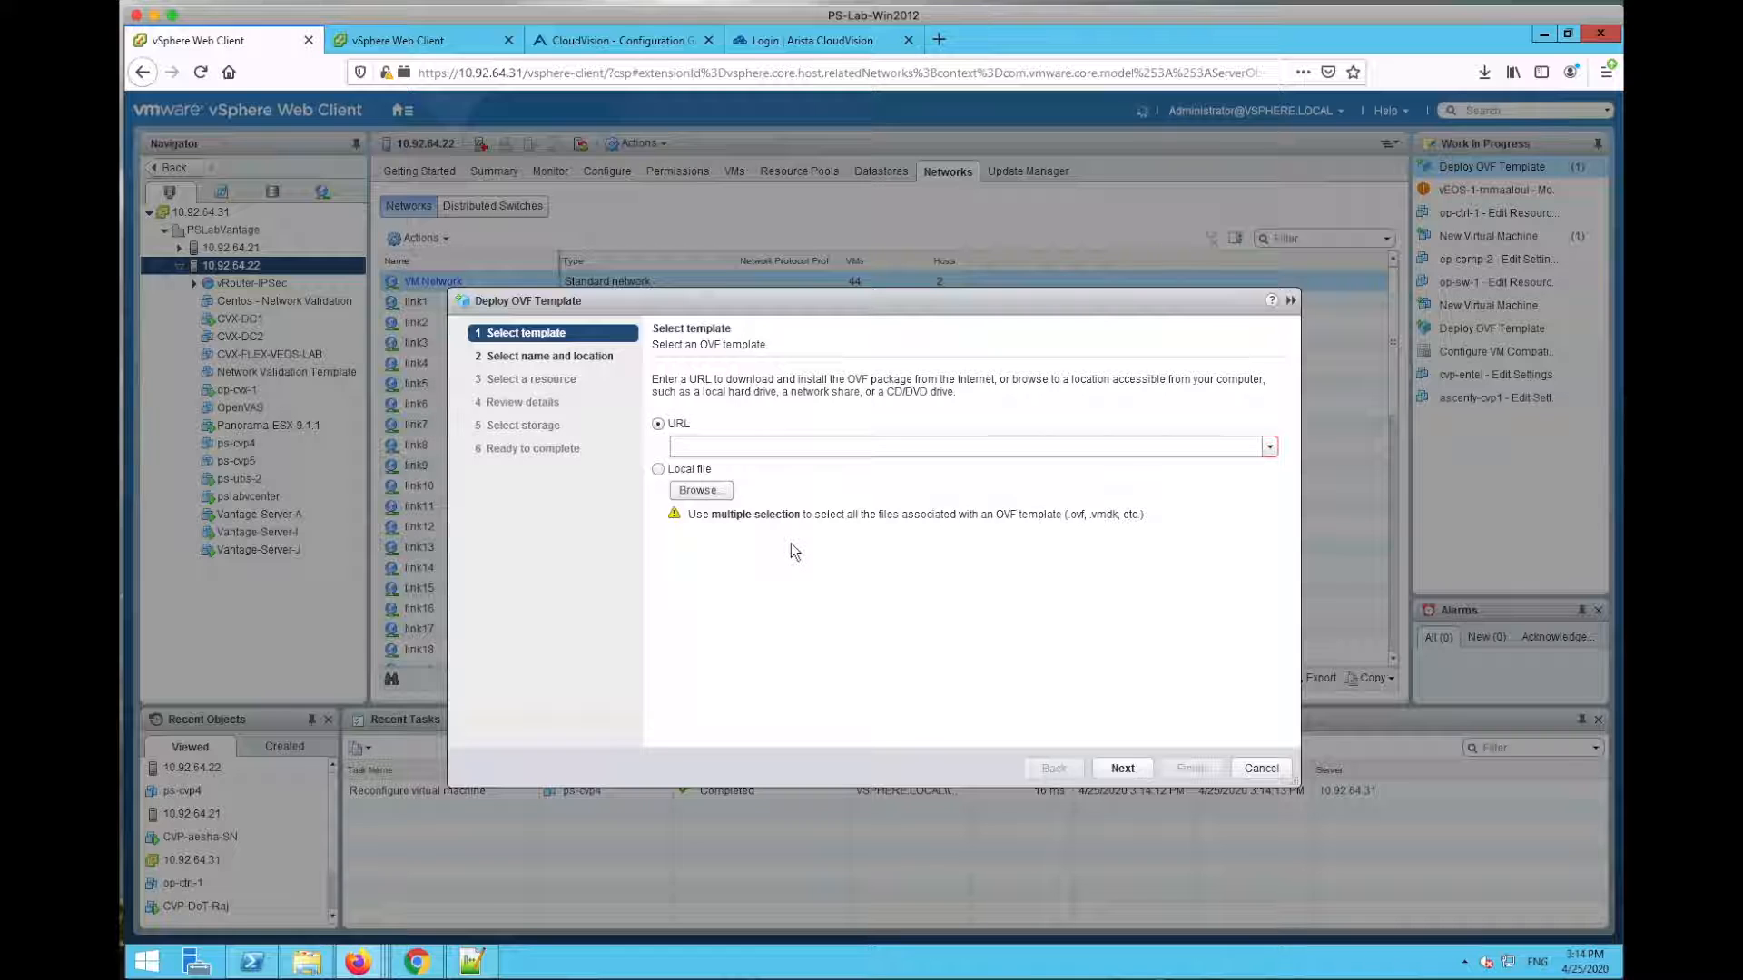
left_click(659, 472)
left_click(700, 490)
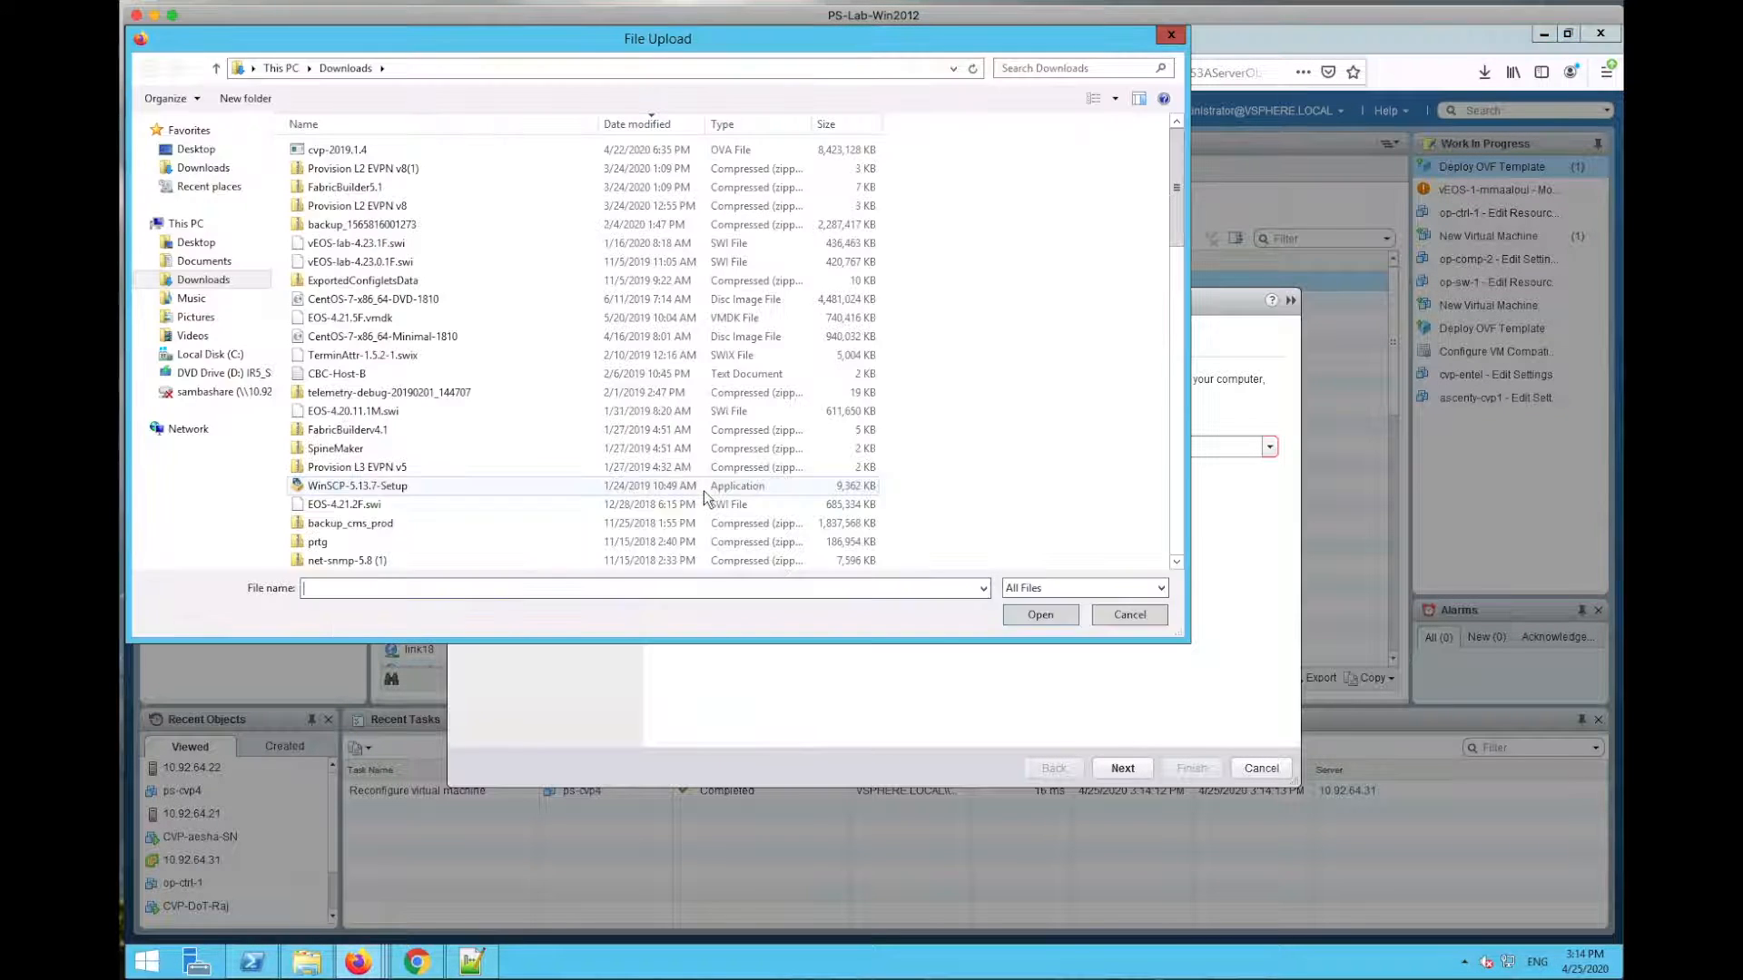
left_click(336, 151)
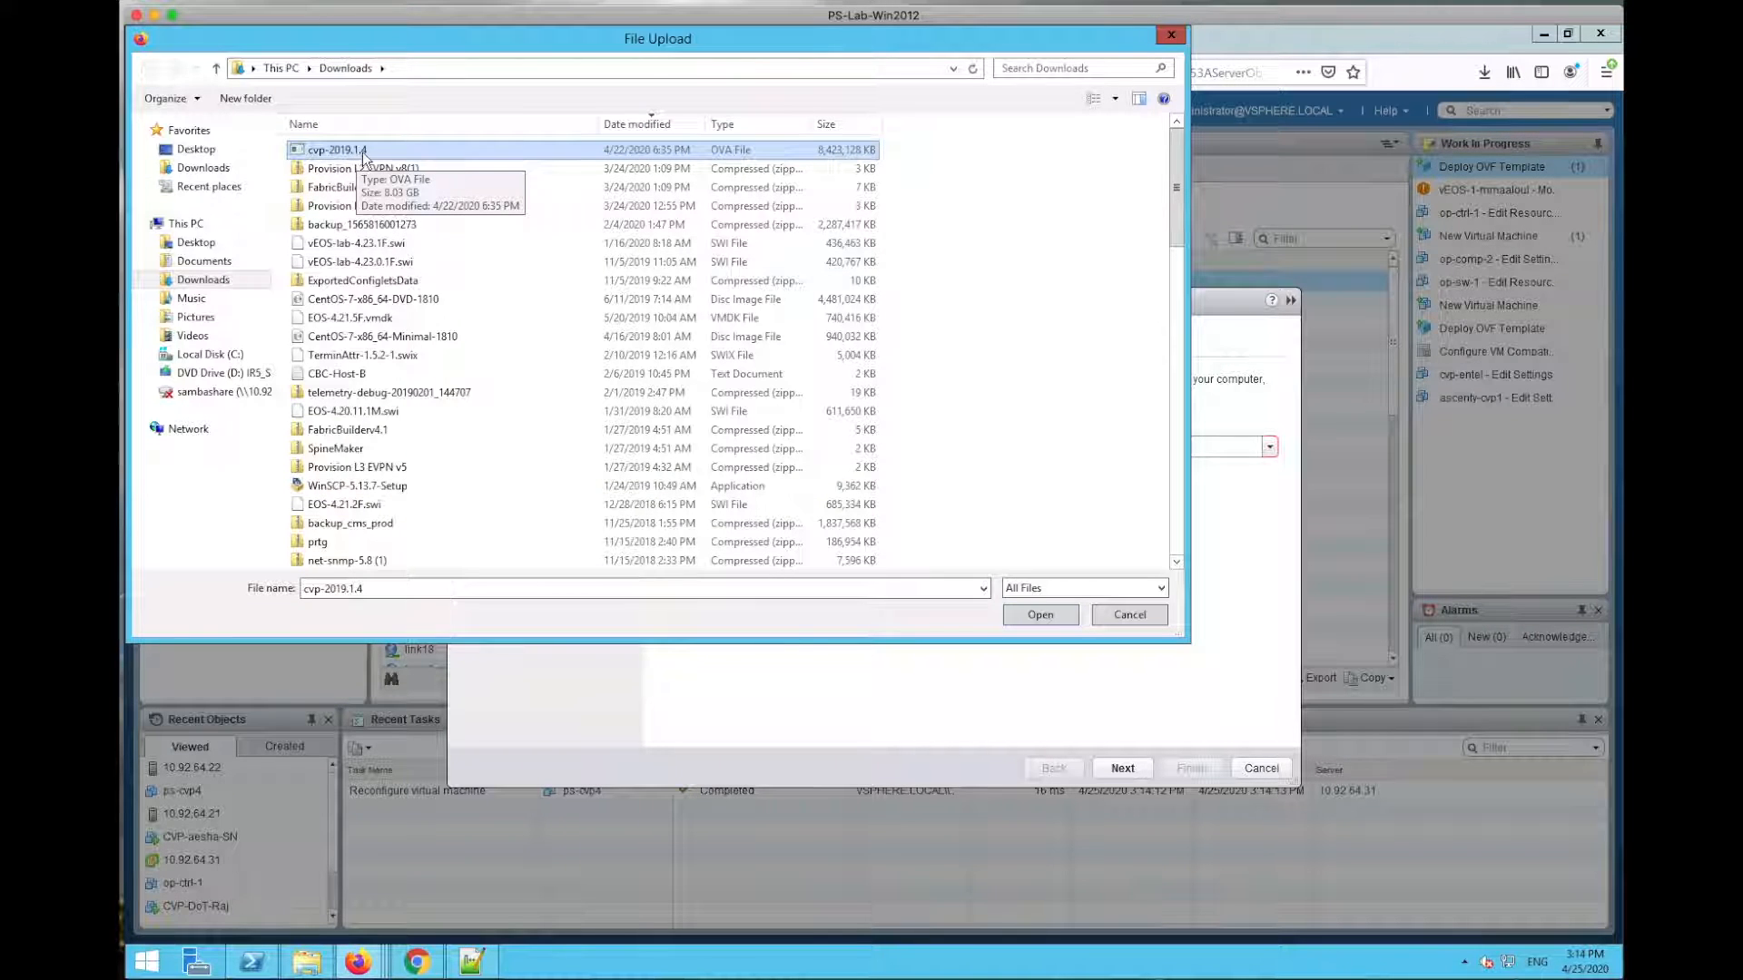
left_click(1064, 614)
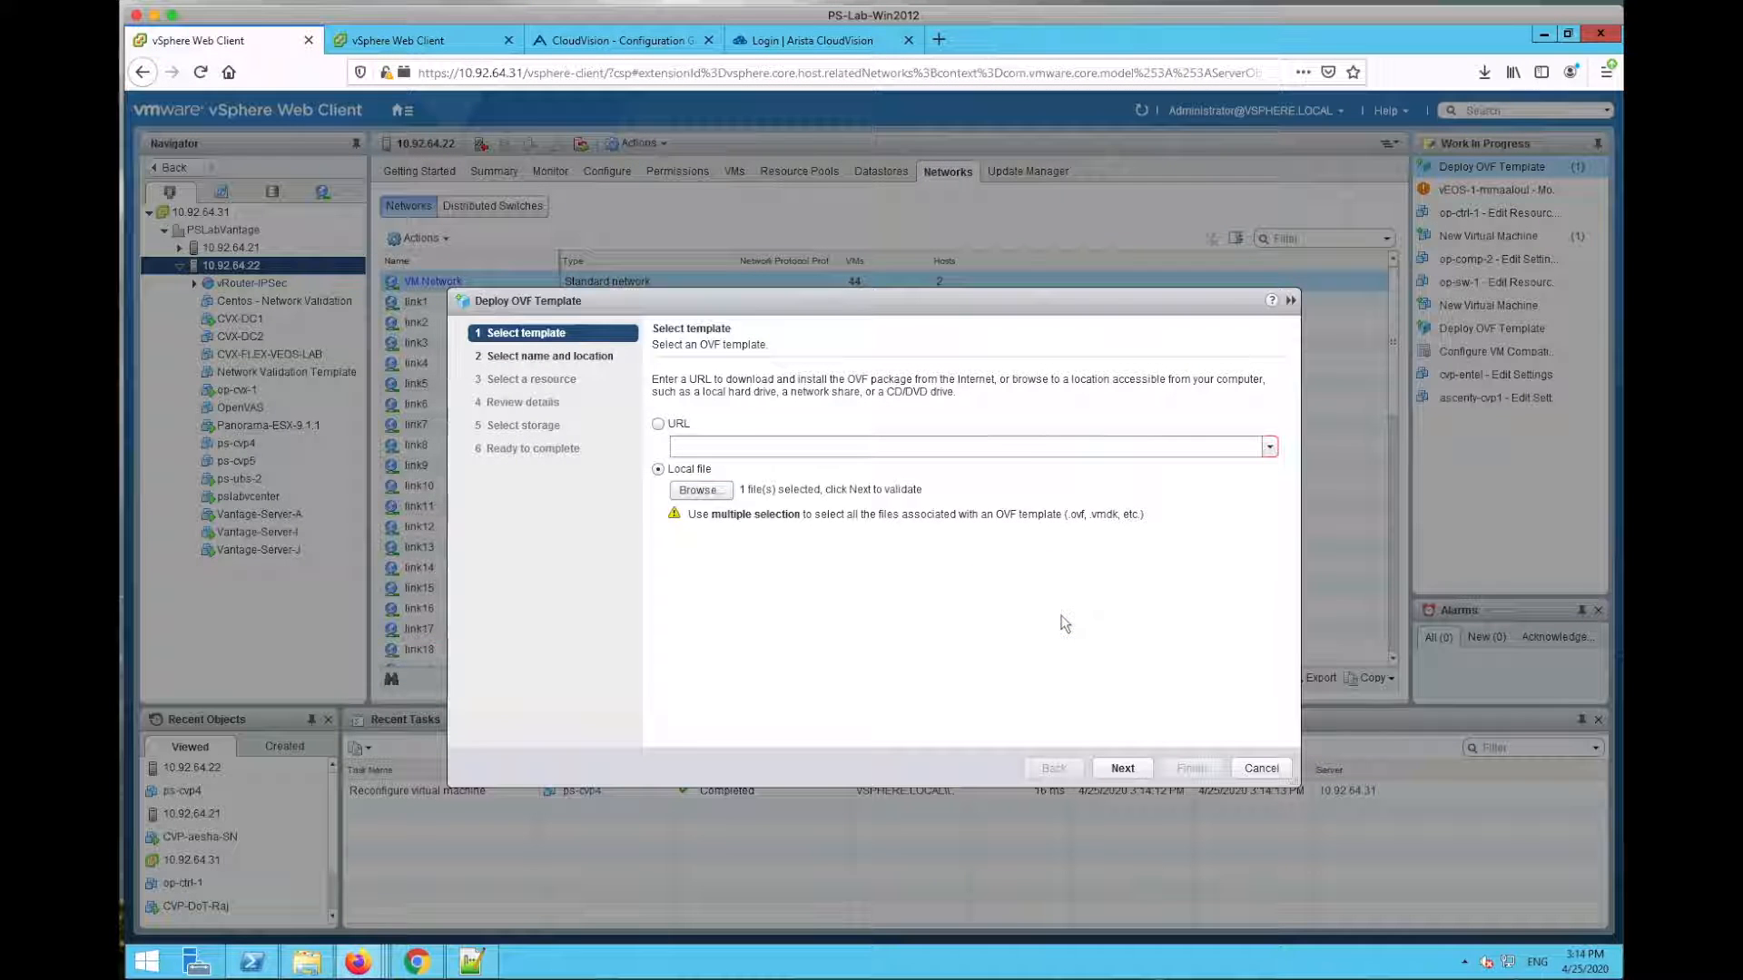
left_click(1124, 768)
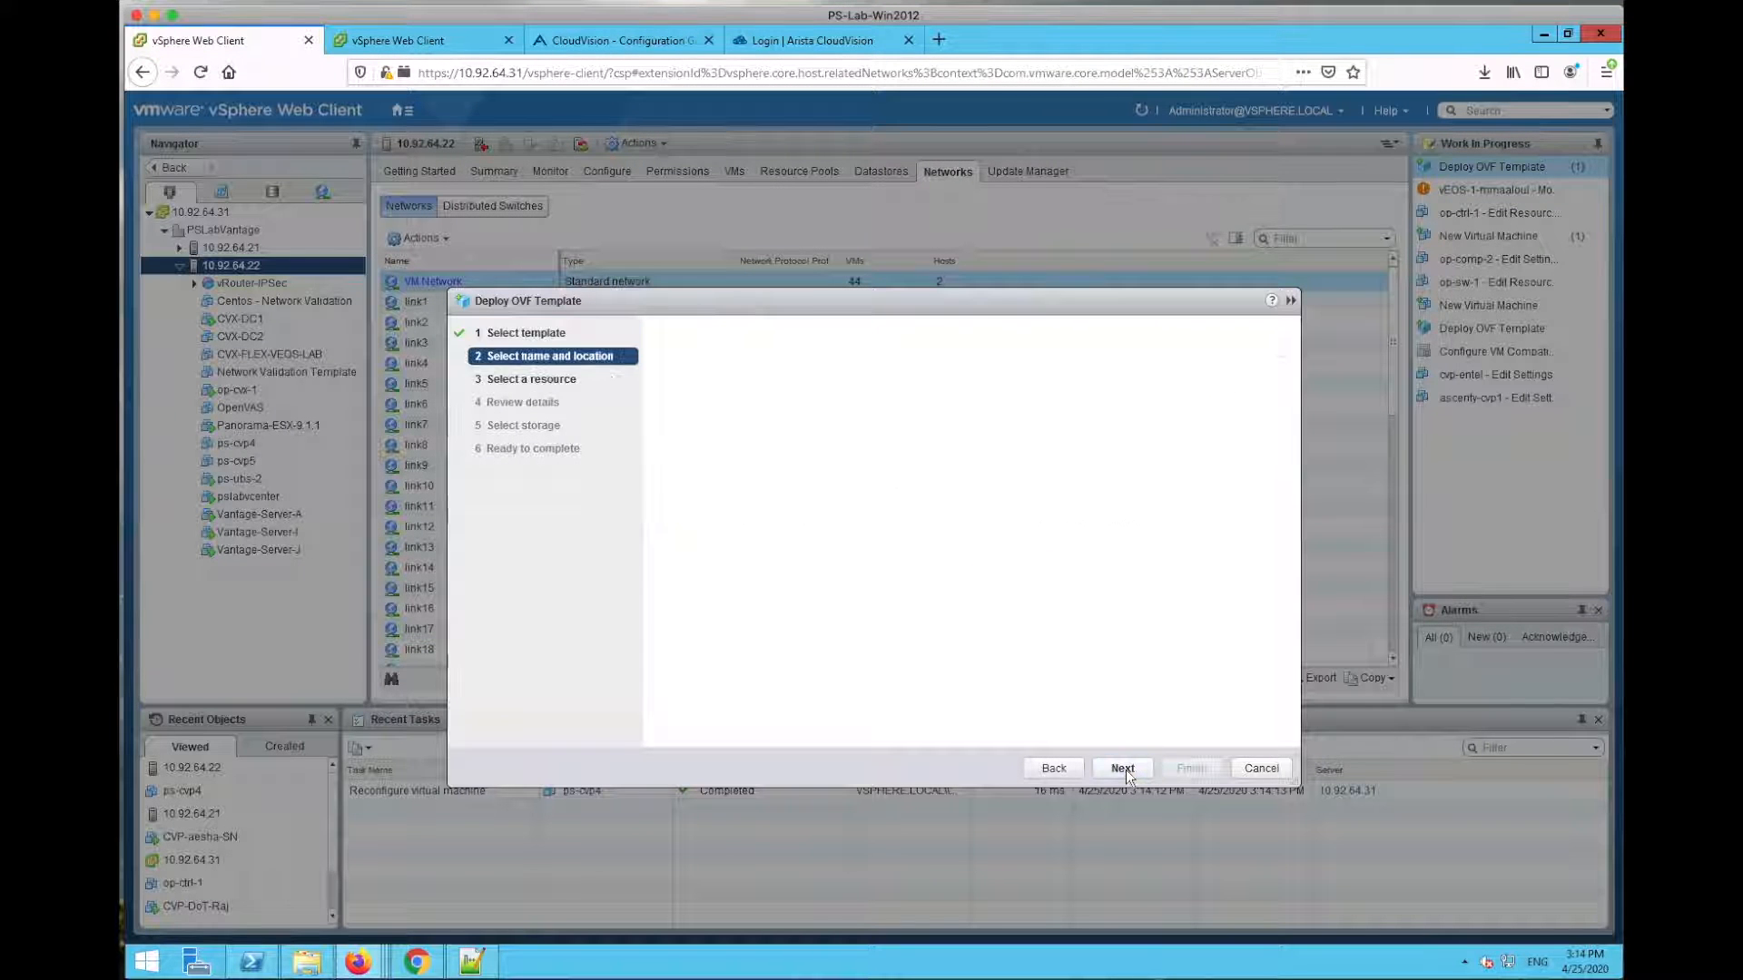
Step: Name the new VM ps-cvp5 and select host 10.92.64.22 as its compute resource
left_click_drag(759, 382, 689, 383)
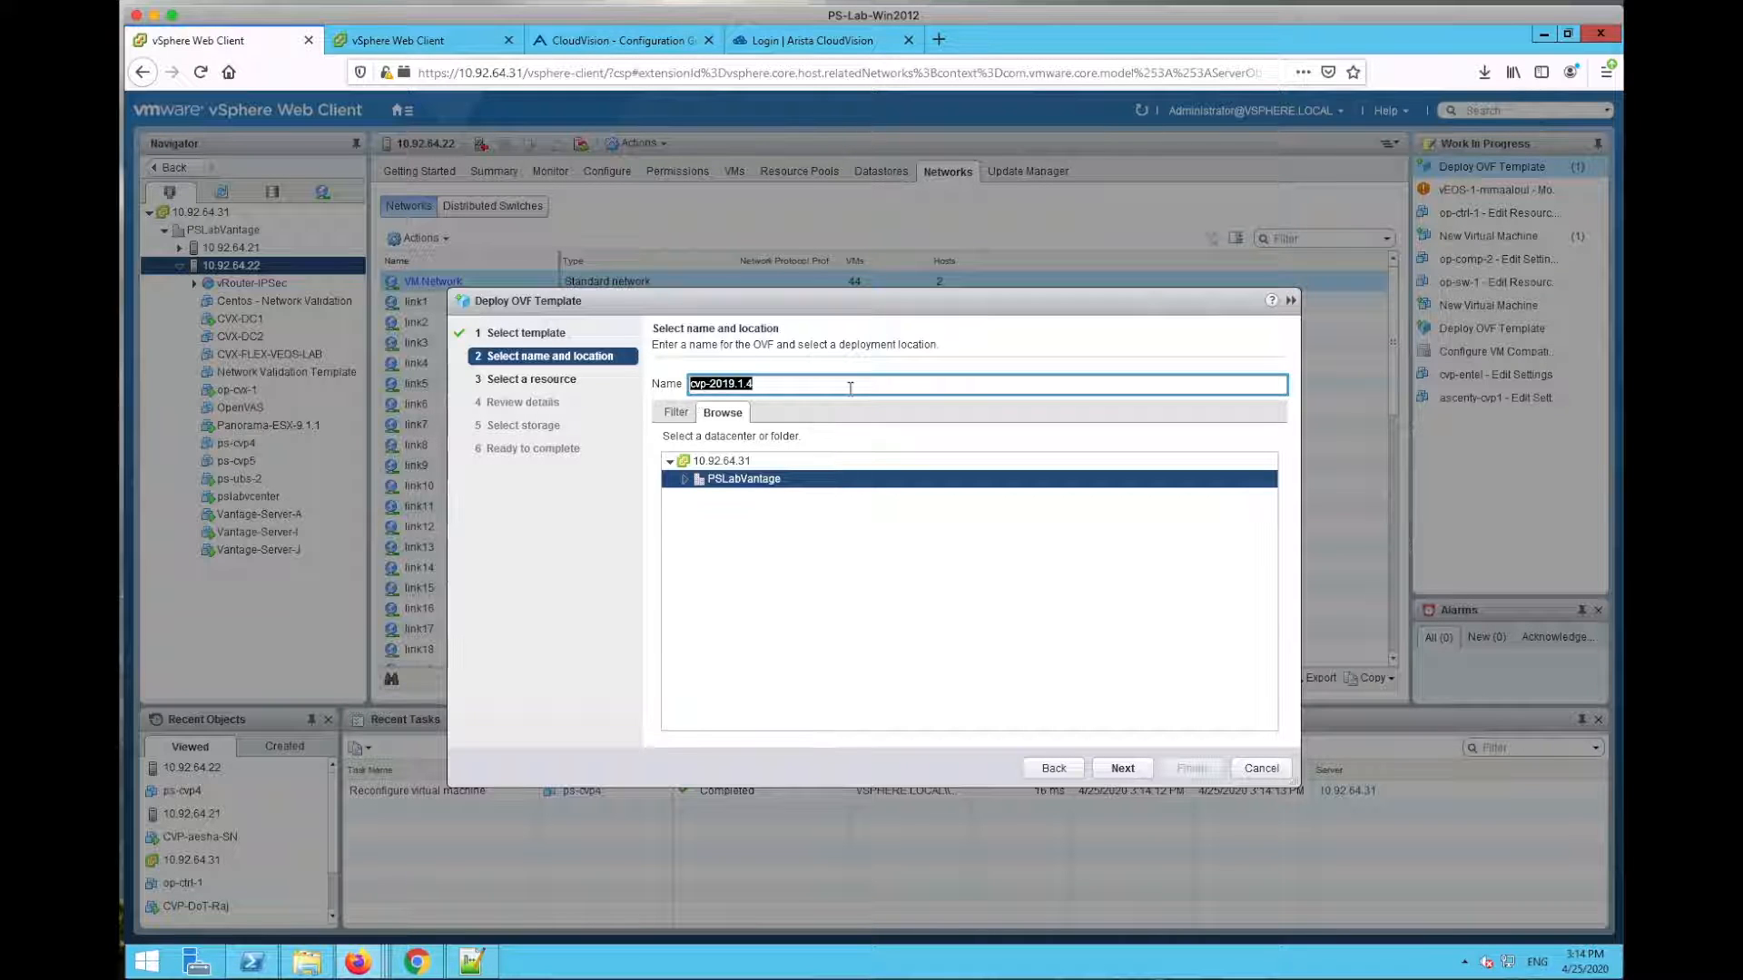
type("ps-cvp6")
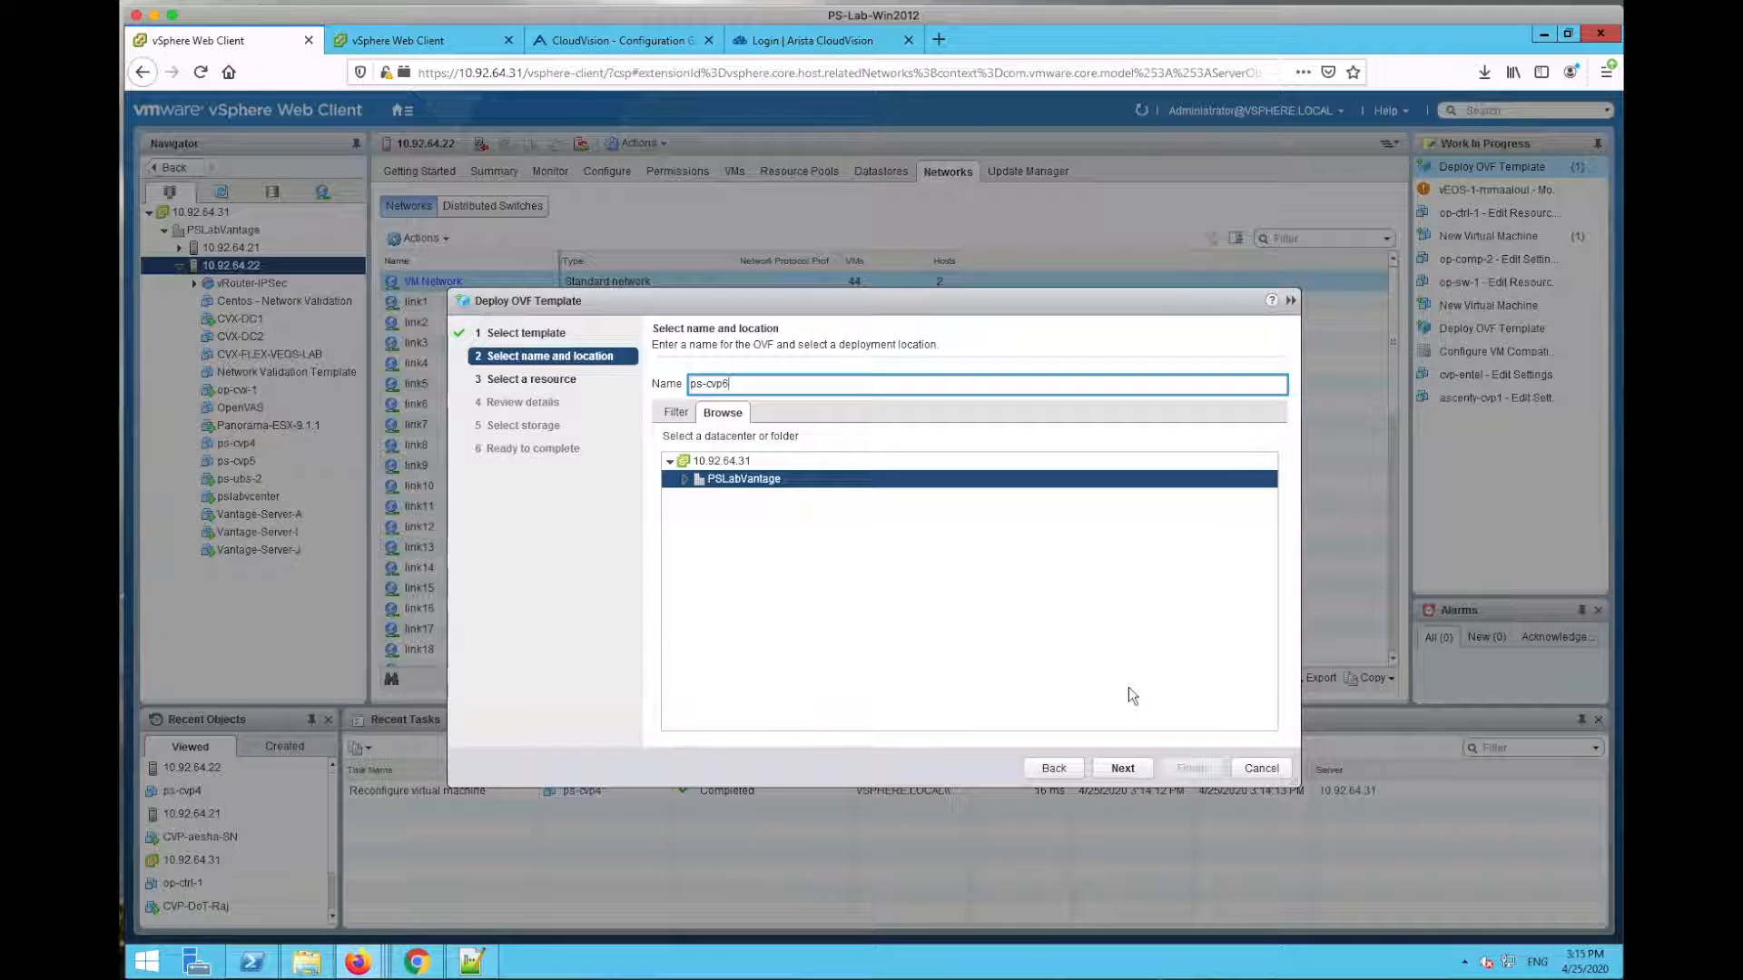
left_click(1125, 768)
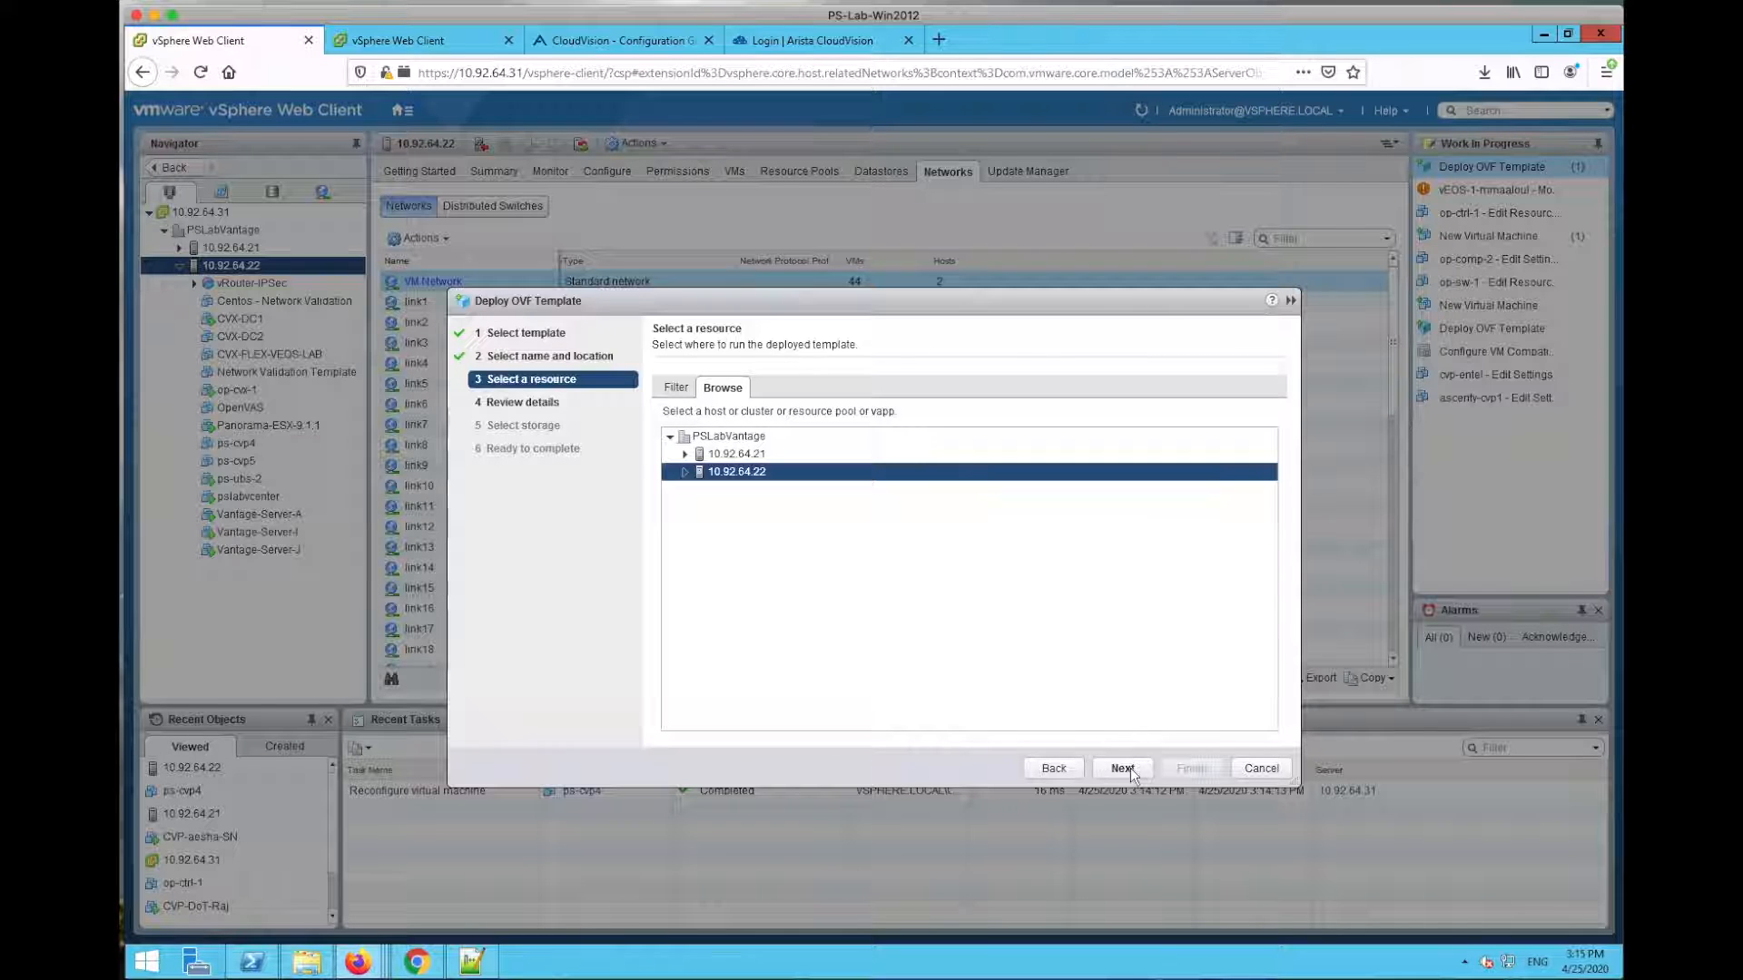
left_click(1131, 767)
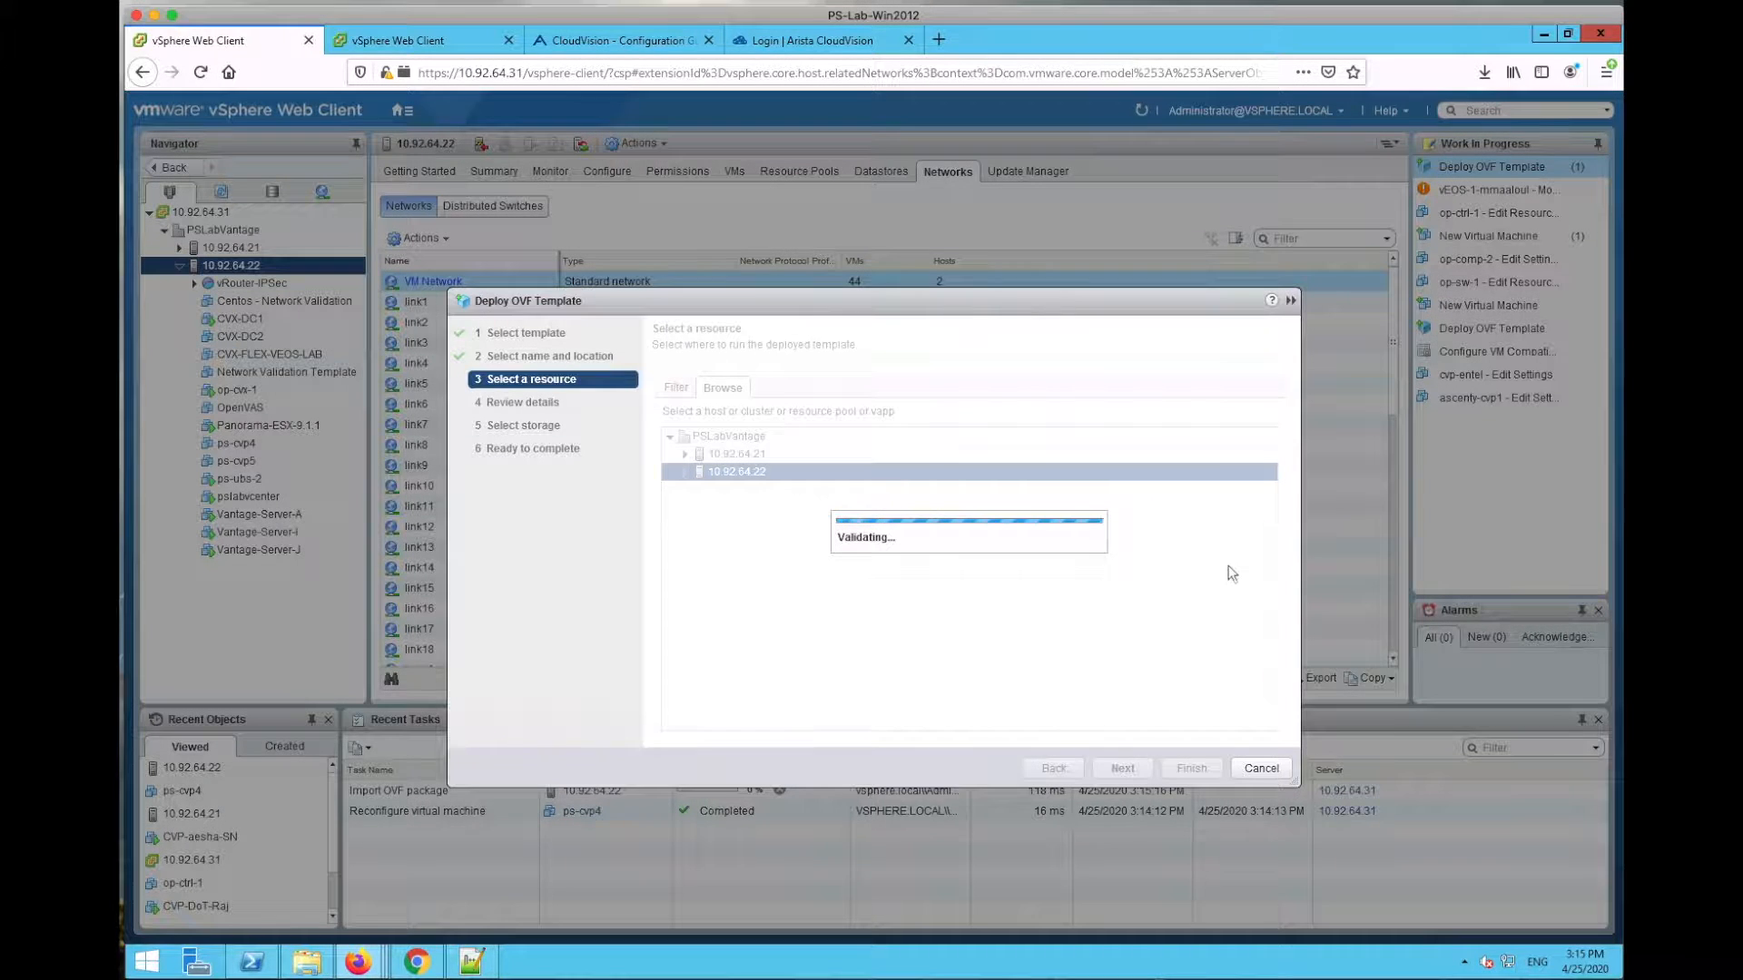
key("ctrl+Up")
Step: Highlight the System Pre-Reqs in the notes: DNS, NTP and DHCP for ZTP
left_click(1572, 122)
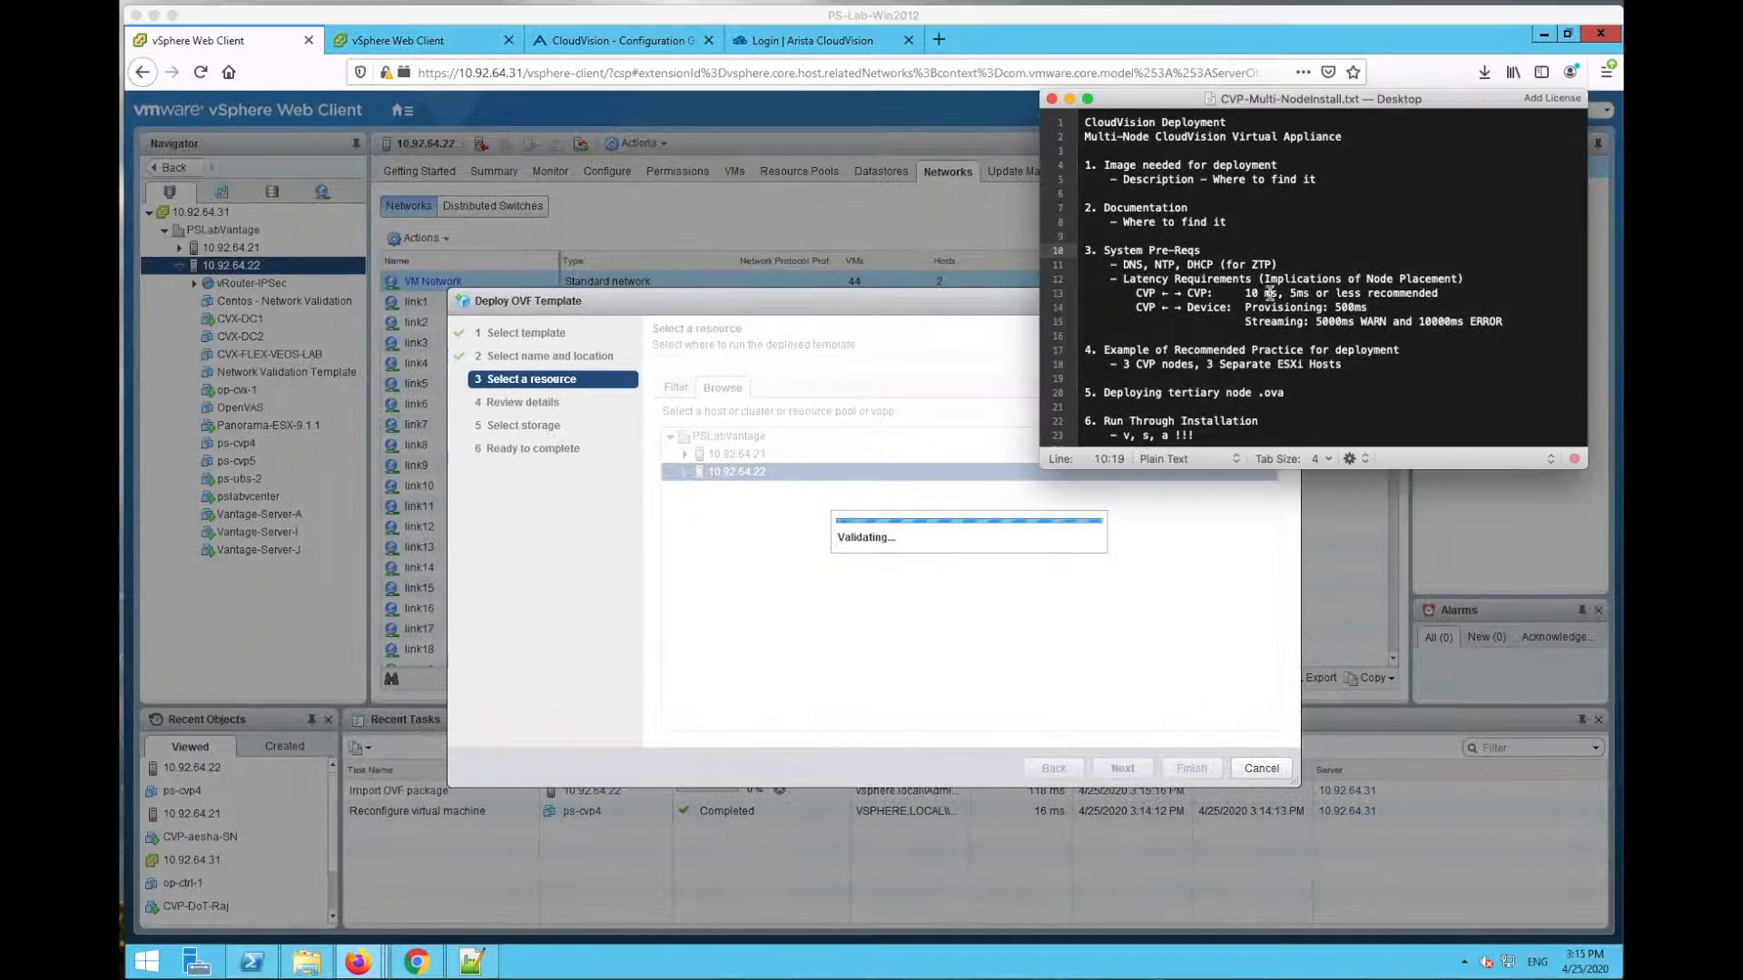
left_click(1167, 248)
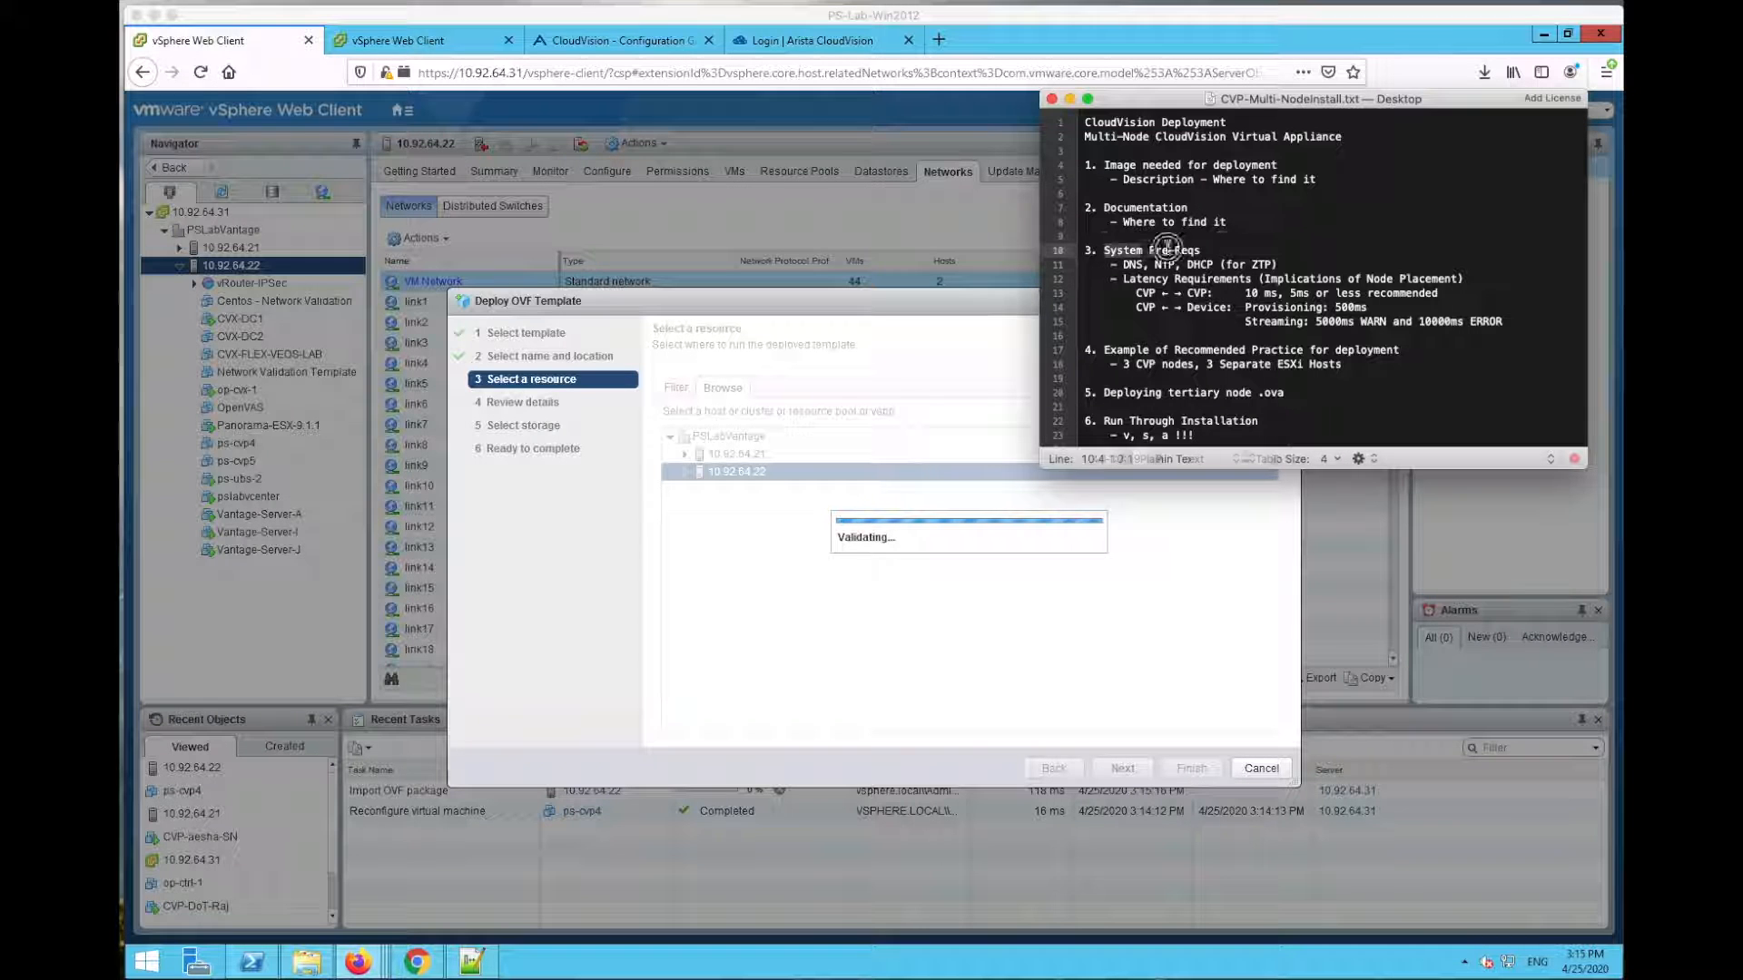
left_click(1228, 279)
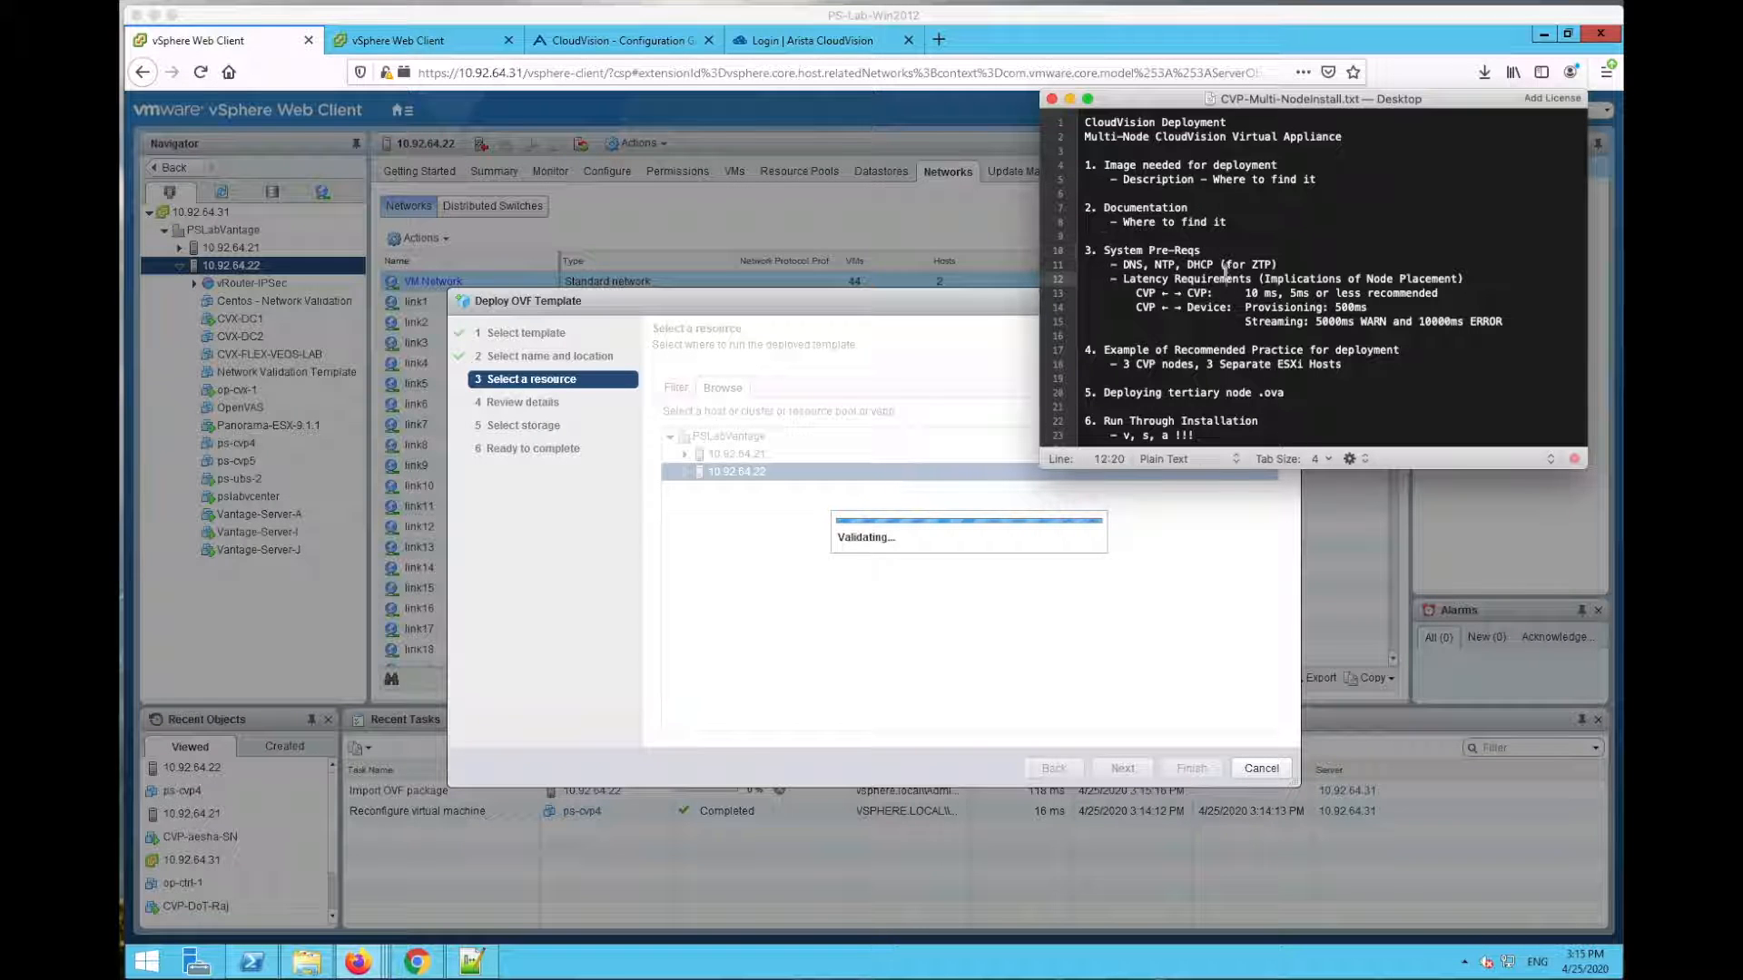
double_click(1132, 264)
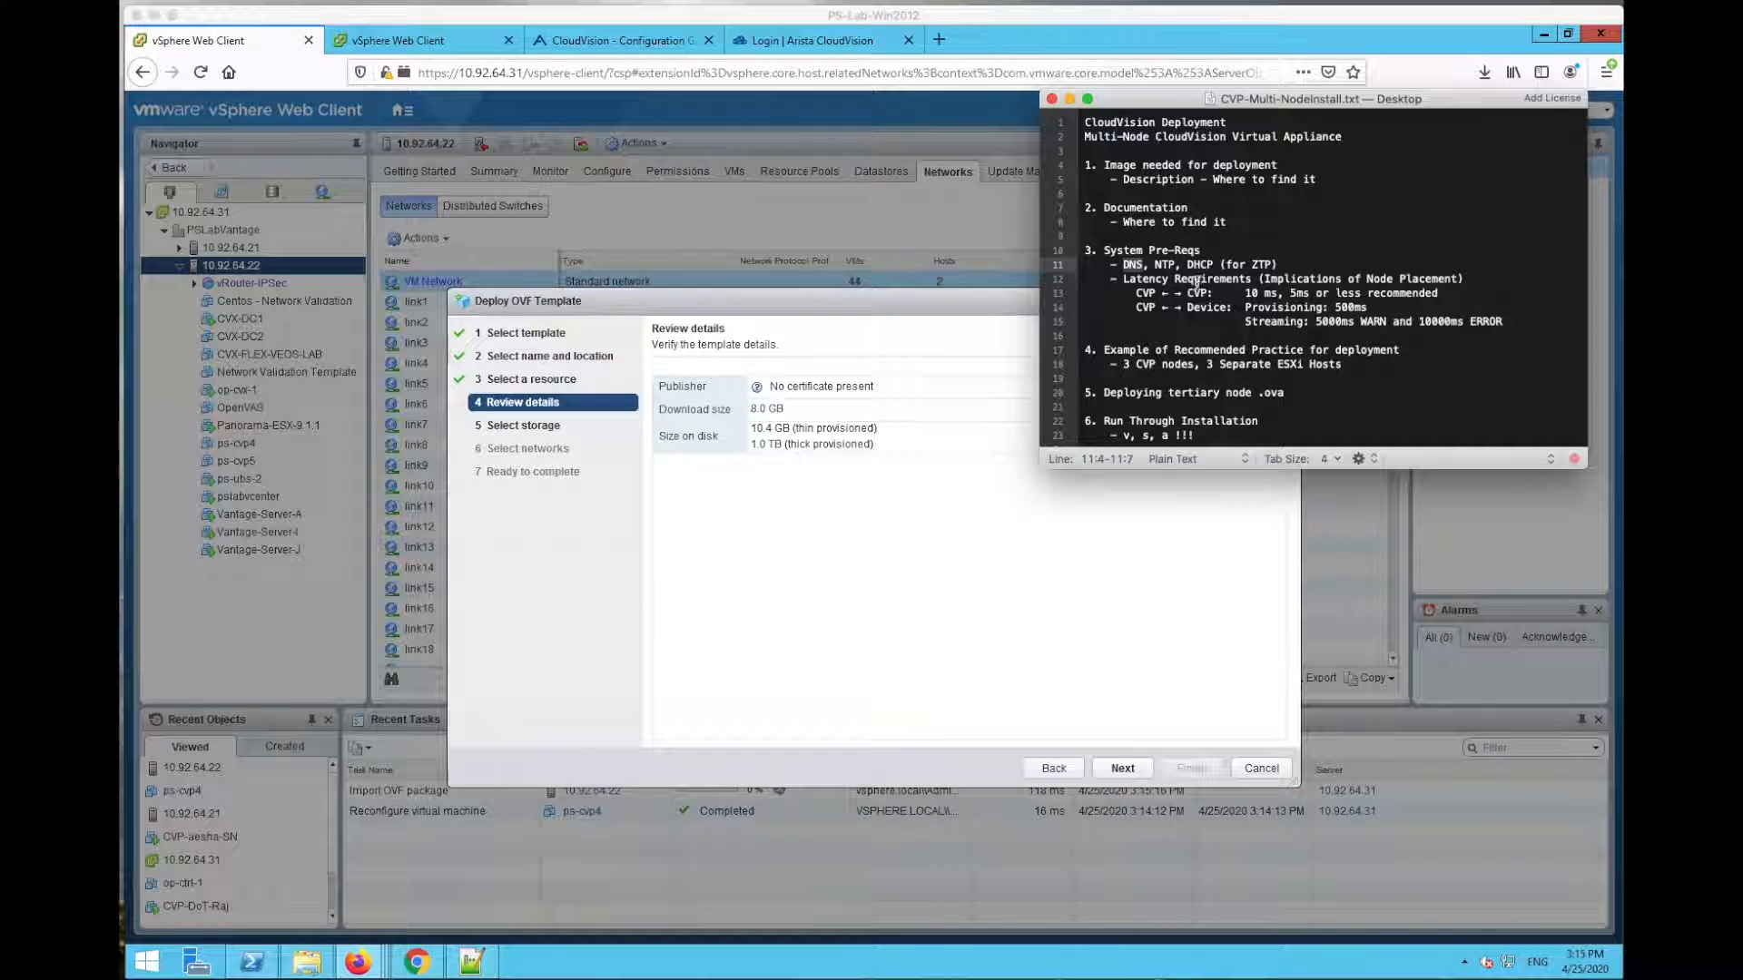
left_click(1163, 264)
left_click_drag(1154, 264, 1182, 264)
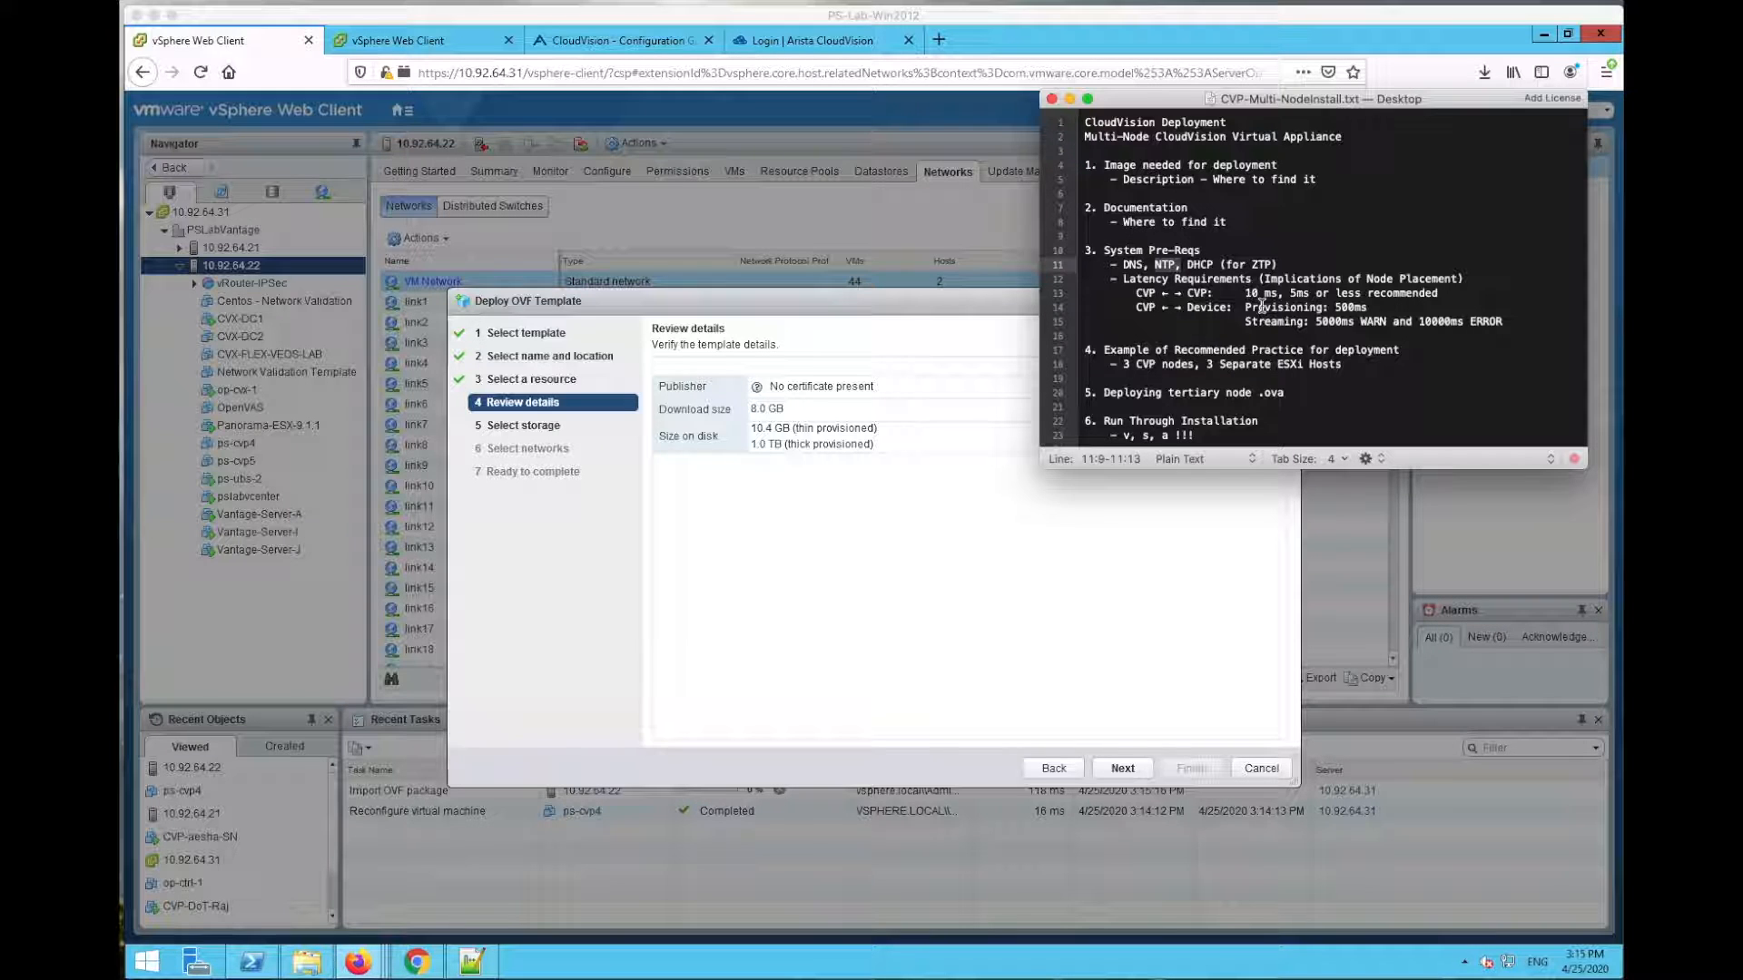
left_click(1204, 259)
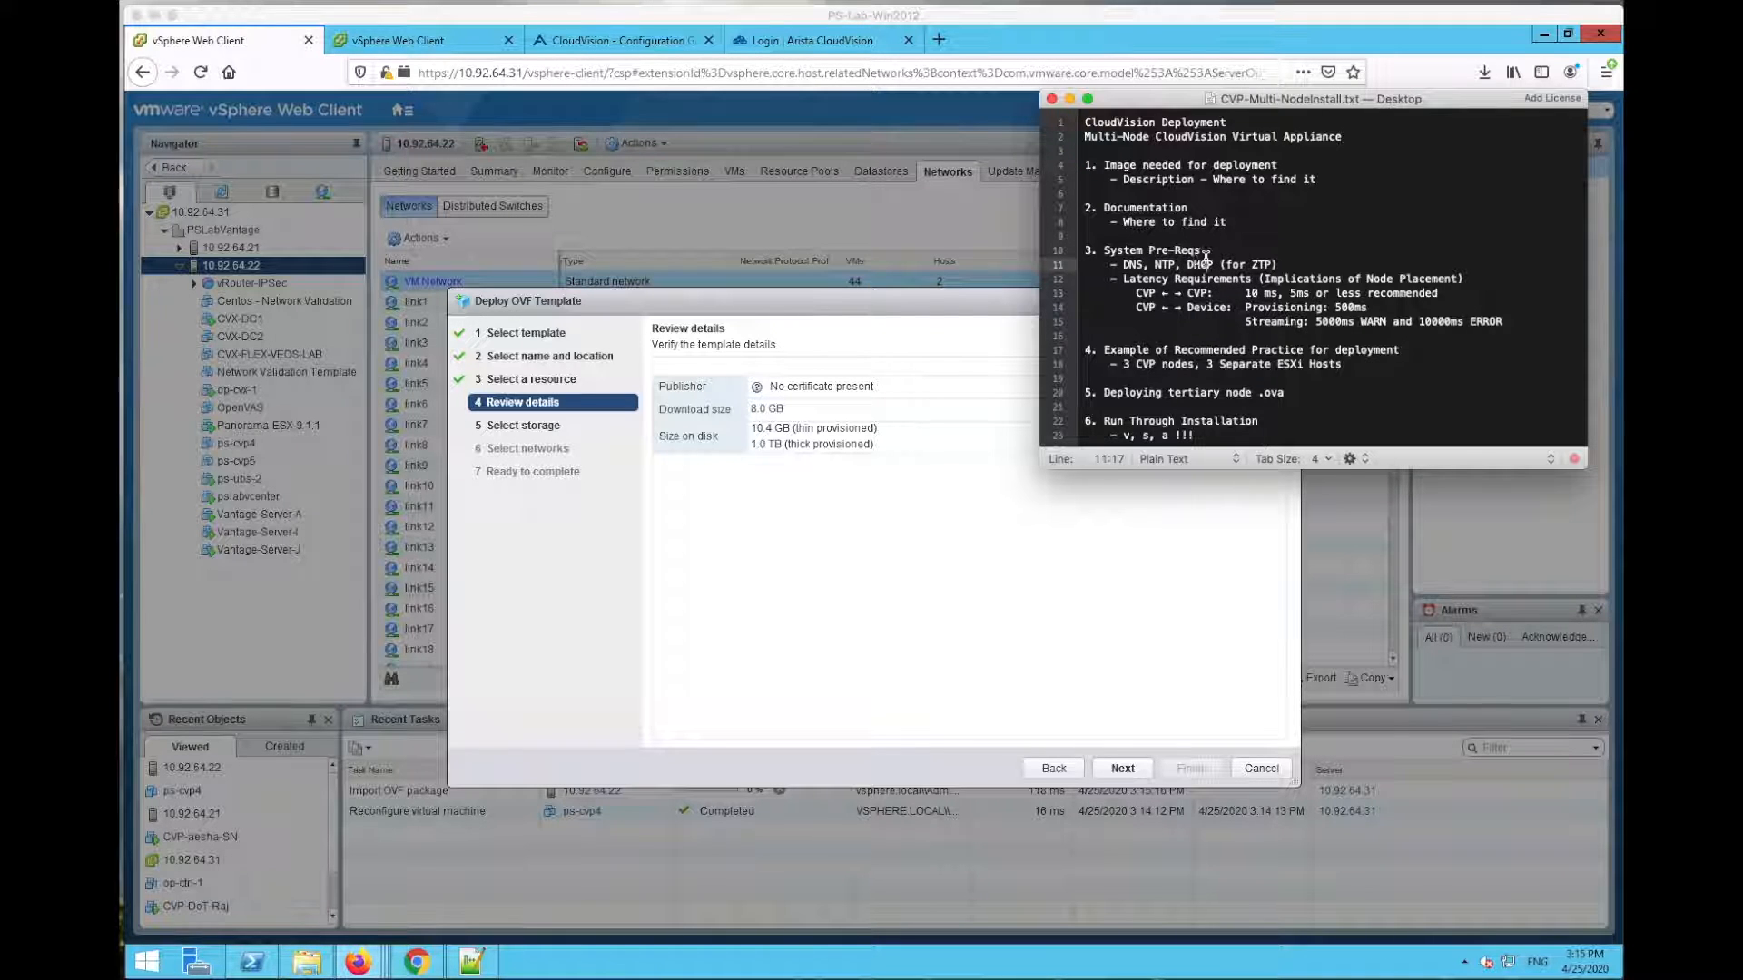
left_click_drag(1187, 264, 1298, 262)
left_click(1298, 262)
Step: Highlight the latency requirements: 10 ms CVP-to-CVP, 500ms provisioning, streaming WARN/ERROR thresholds
left_click_drag(1123, 279, 1461, 277)
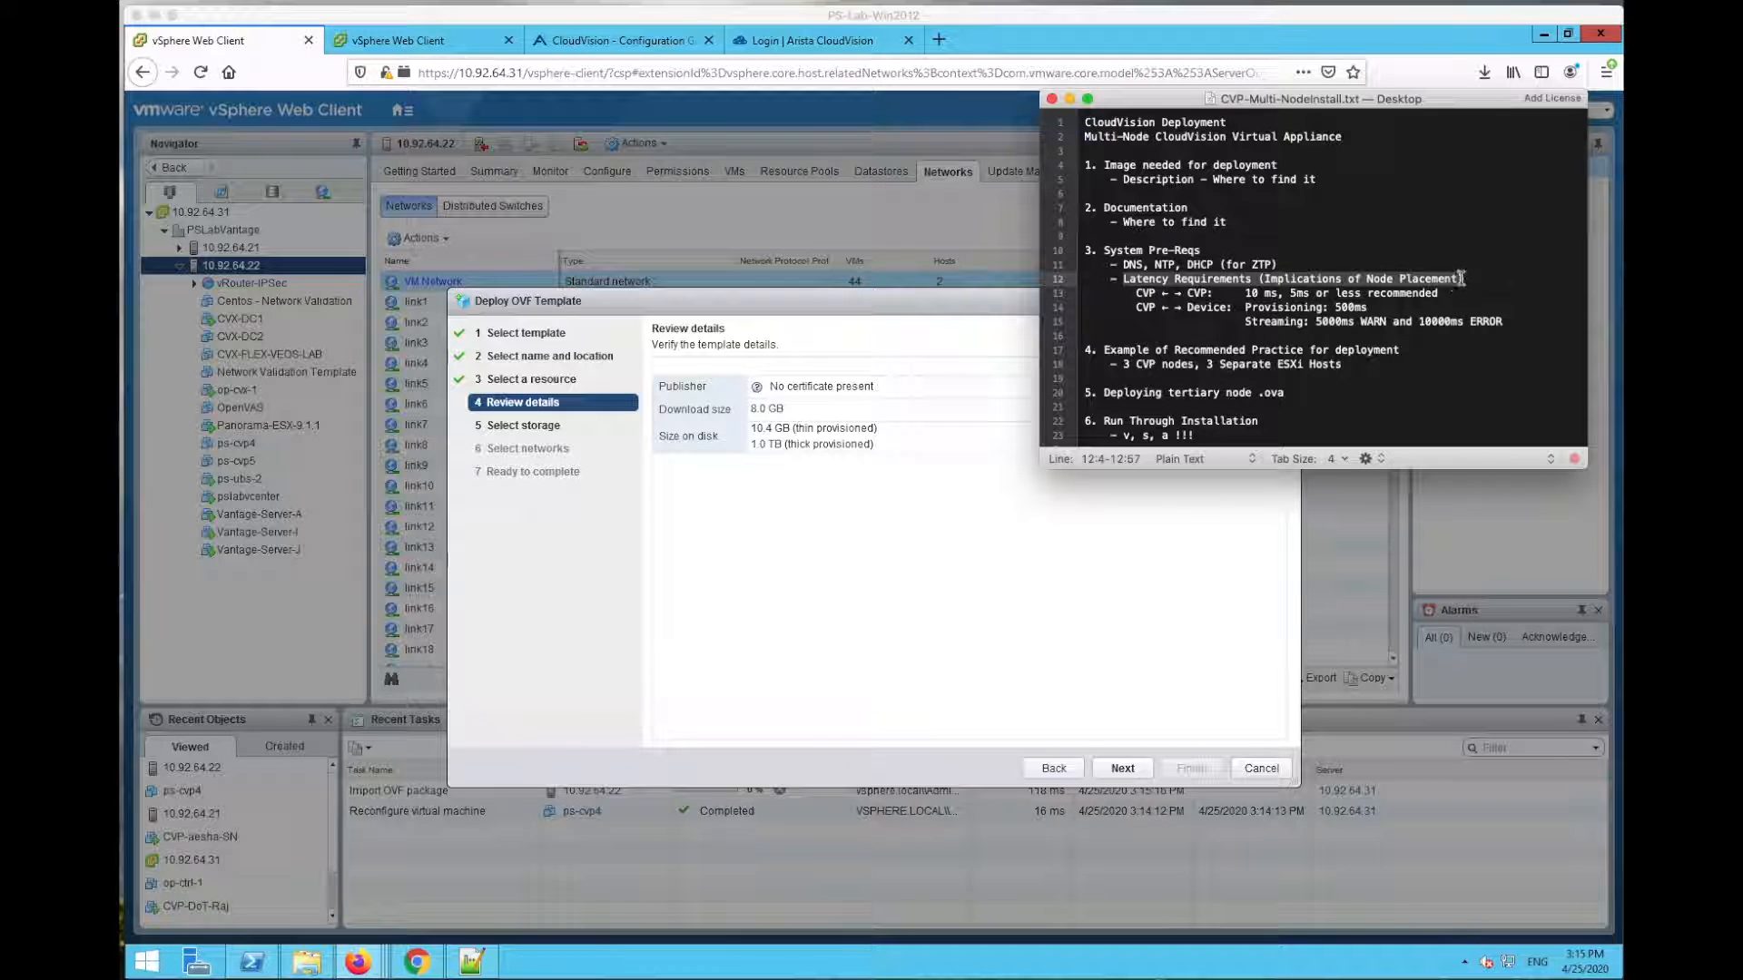
left_click(1339, 279)
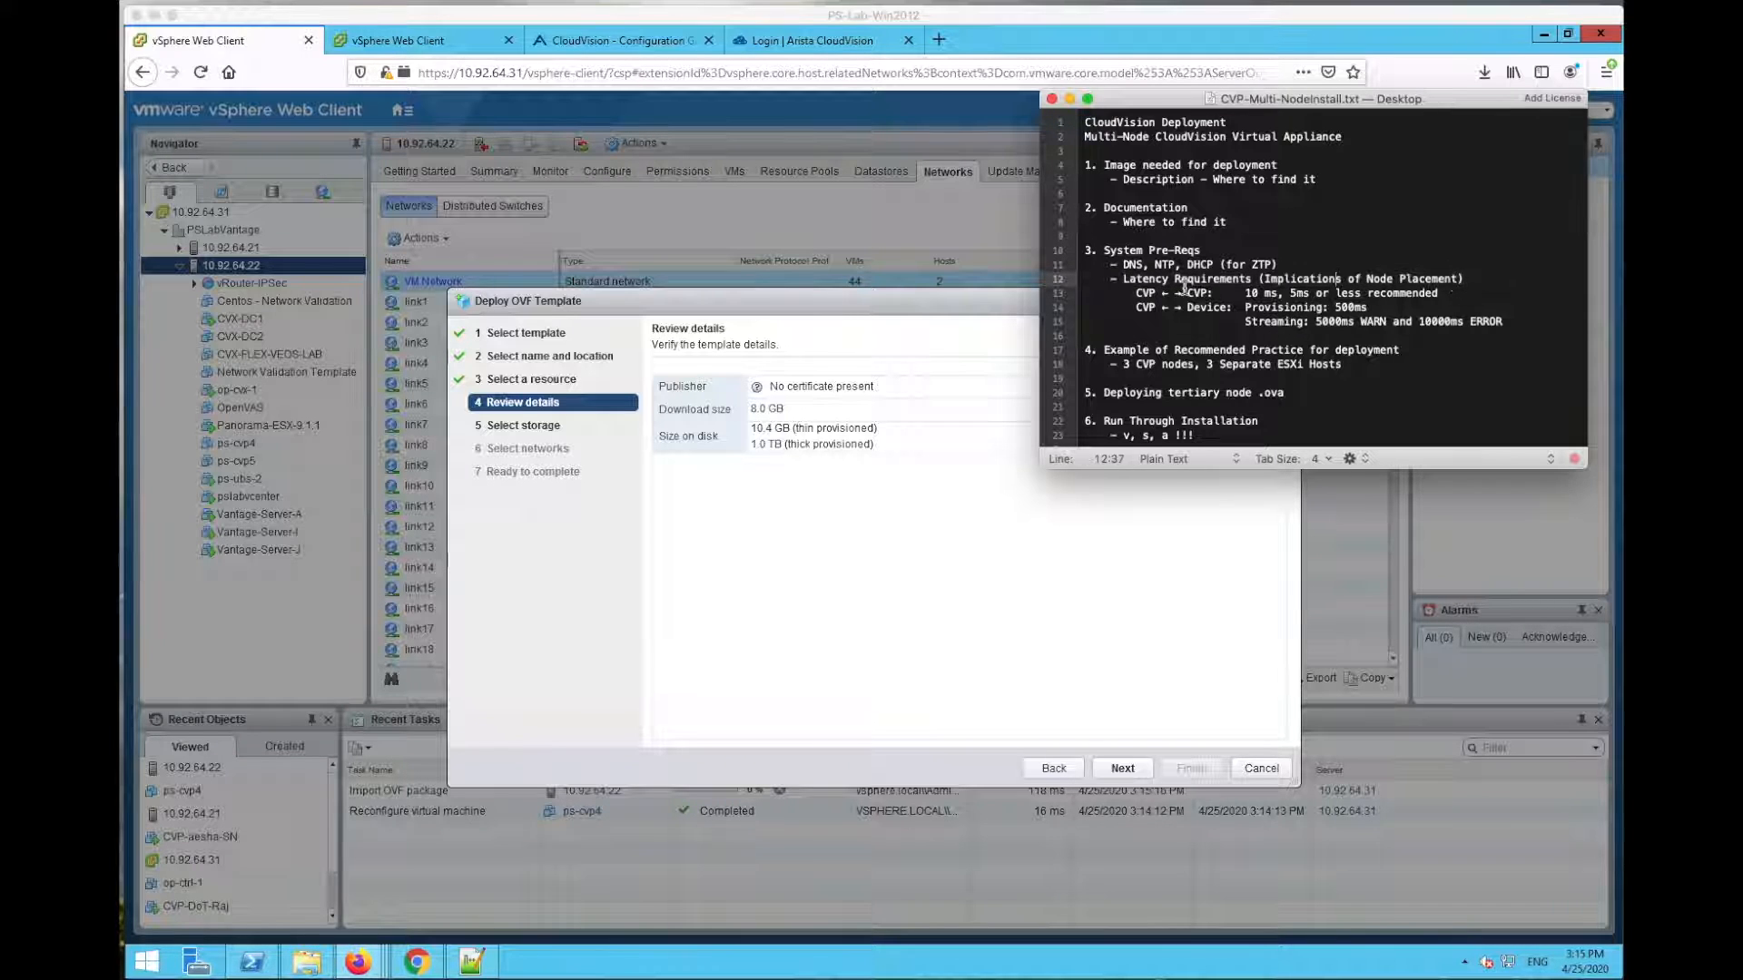
double_click(1264, 291)
left_click_drag(1304, 293, 1439, 285)
left_click(1449, 291)
left_click(1205, 317)
left_click_drag(1135, 307, 1378, 307)
left_click(1389, 307)
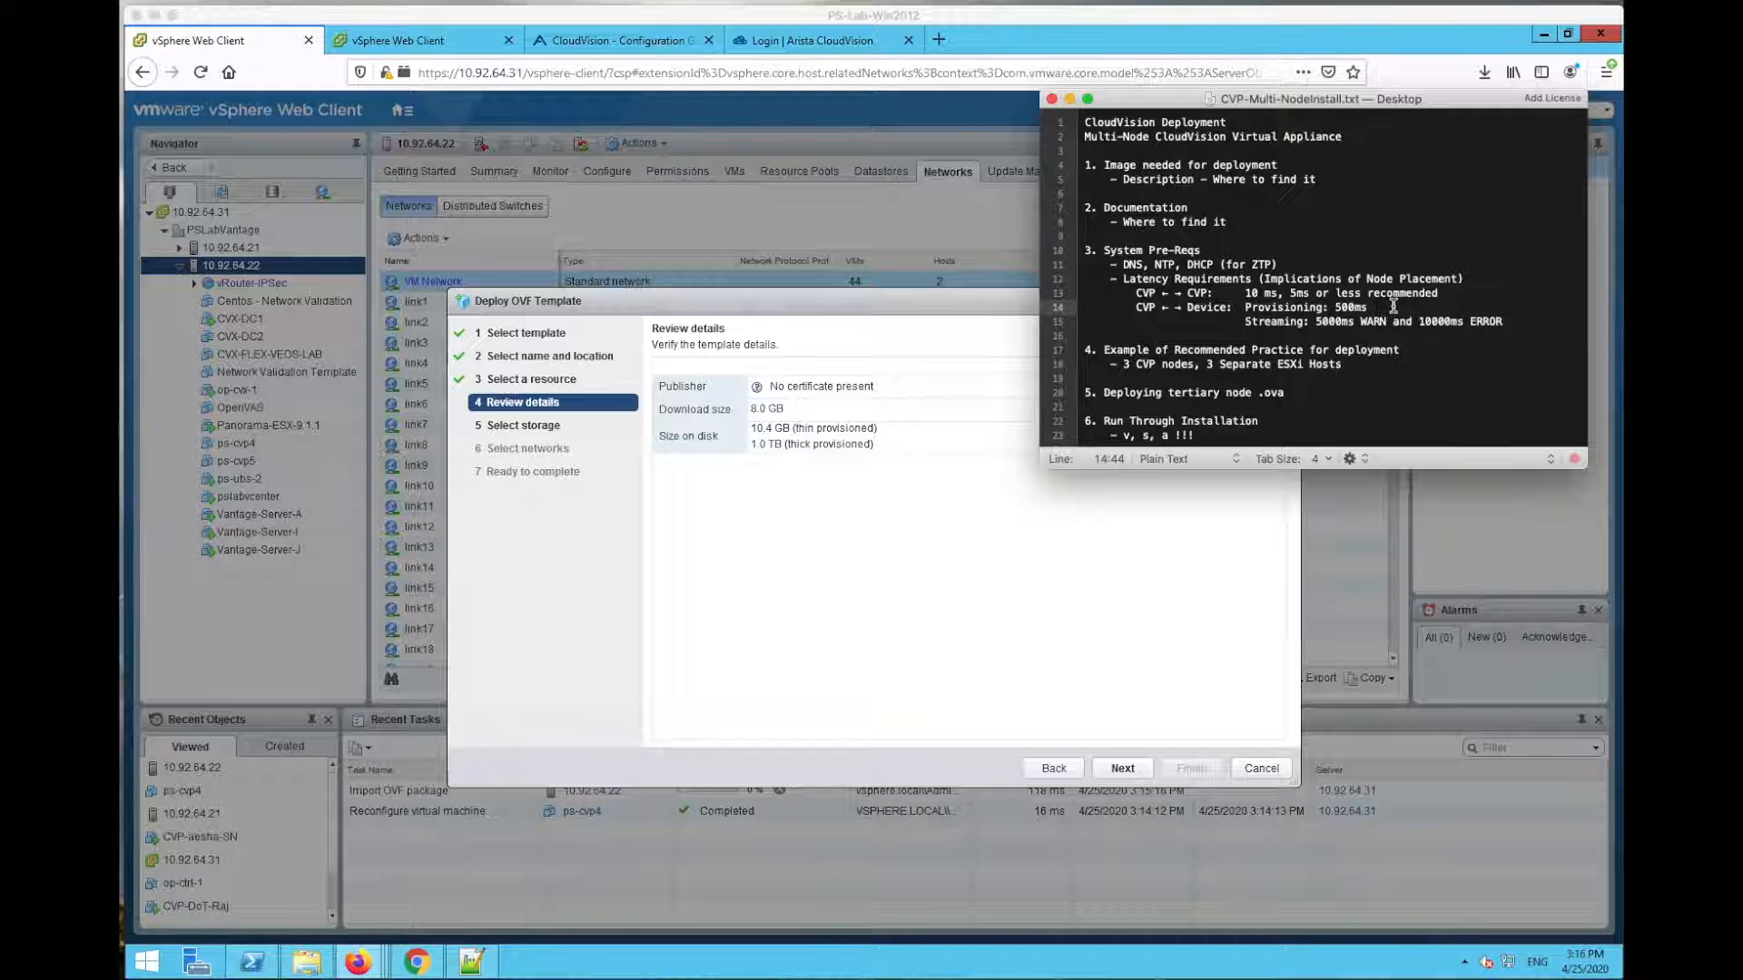
left_click(1371, 322)
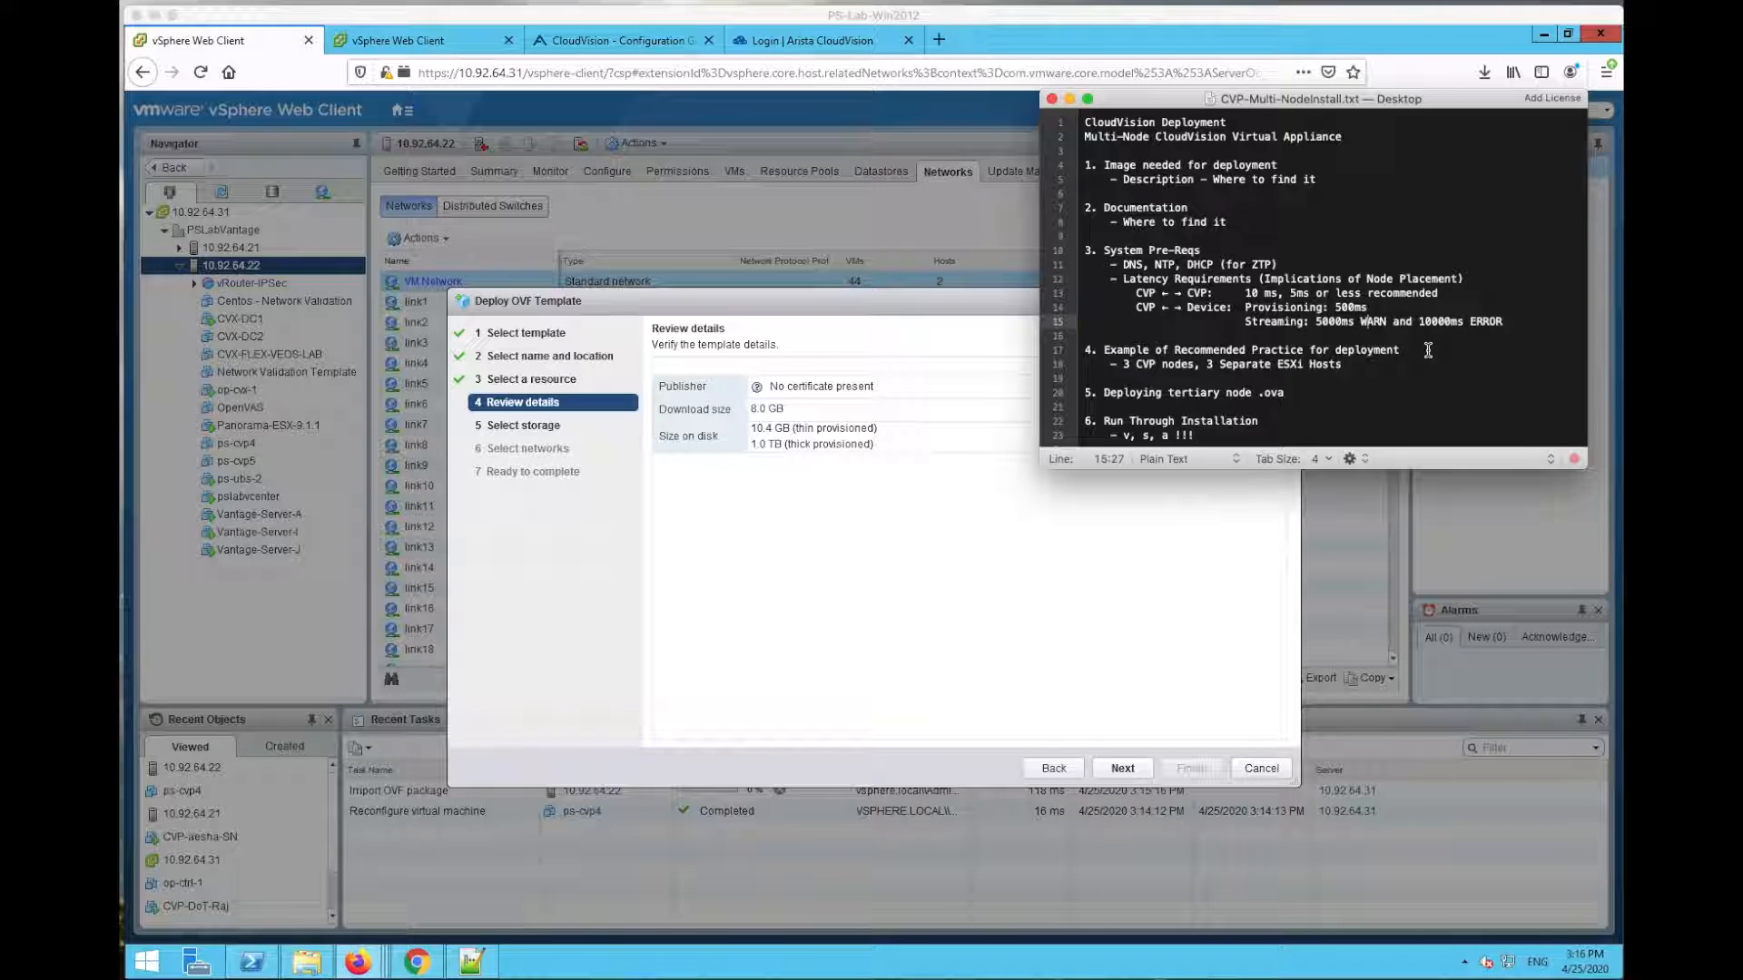
left_click(1243, 322)
left_click_drag(1244, 321, 1505, 317)
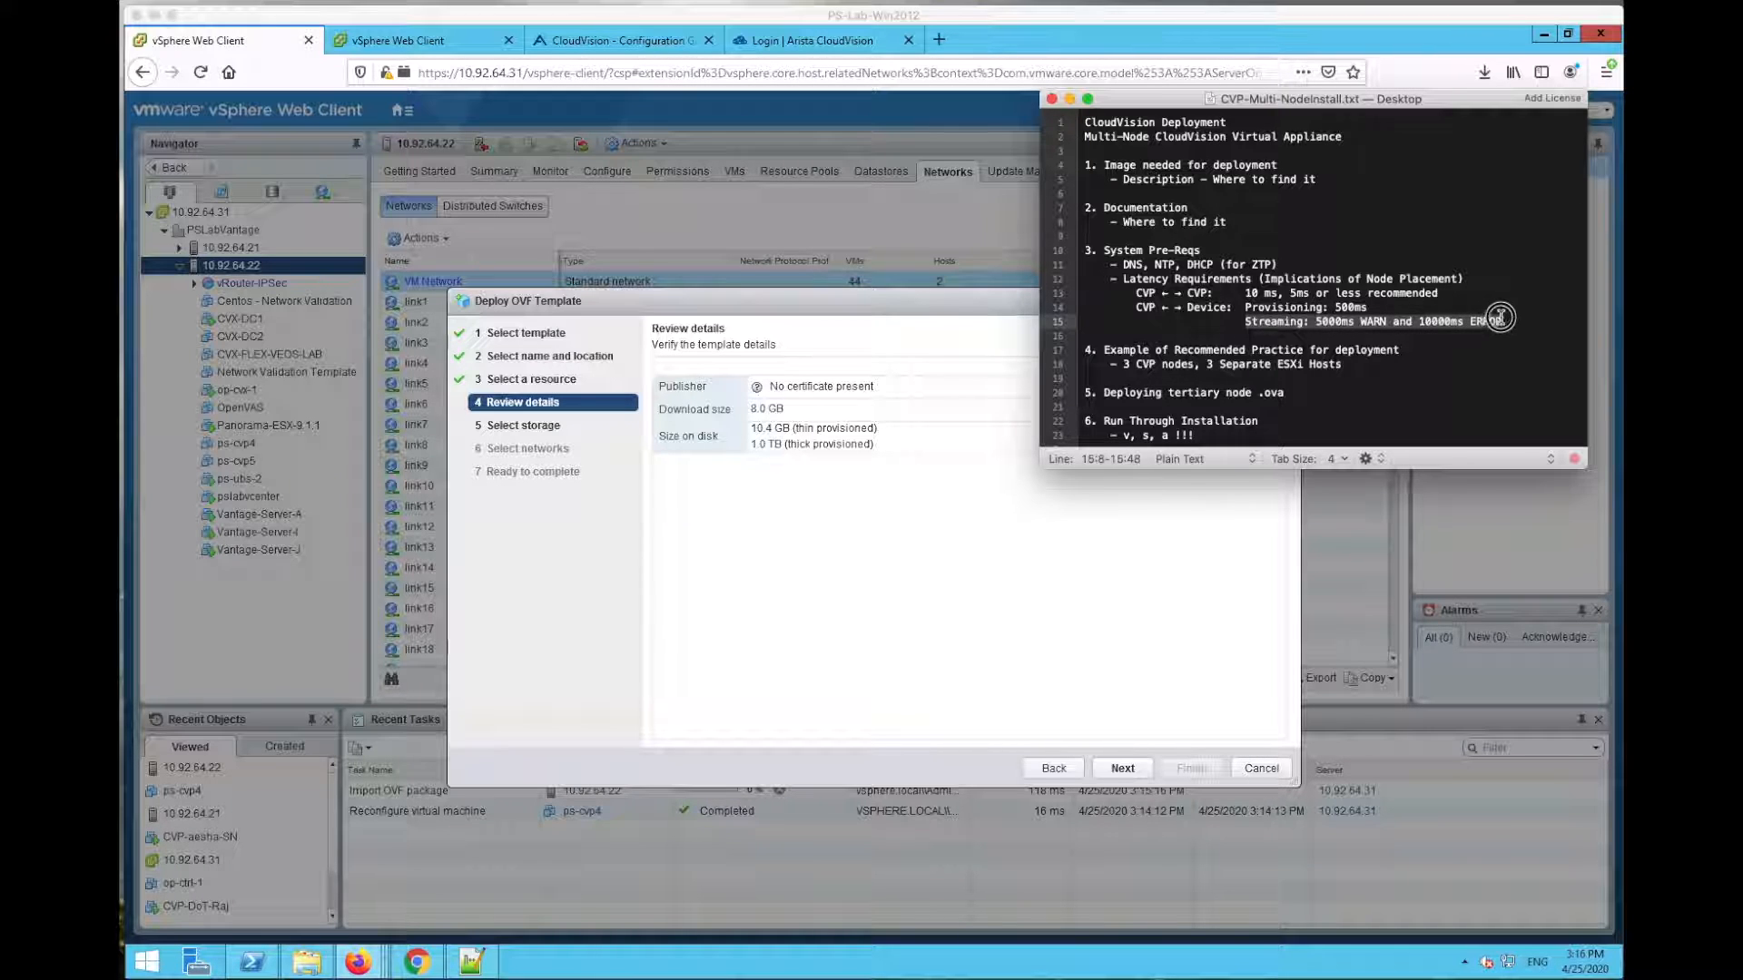
left_click(1503, 317)
left_click(1464, 338)
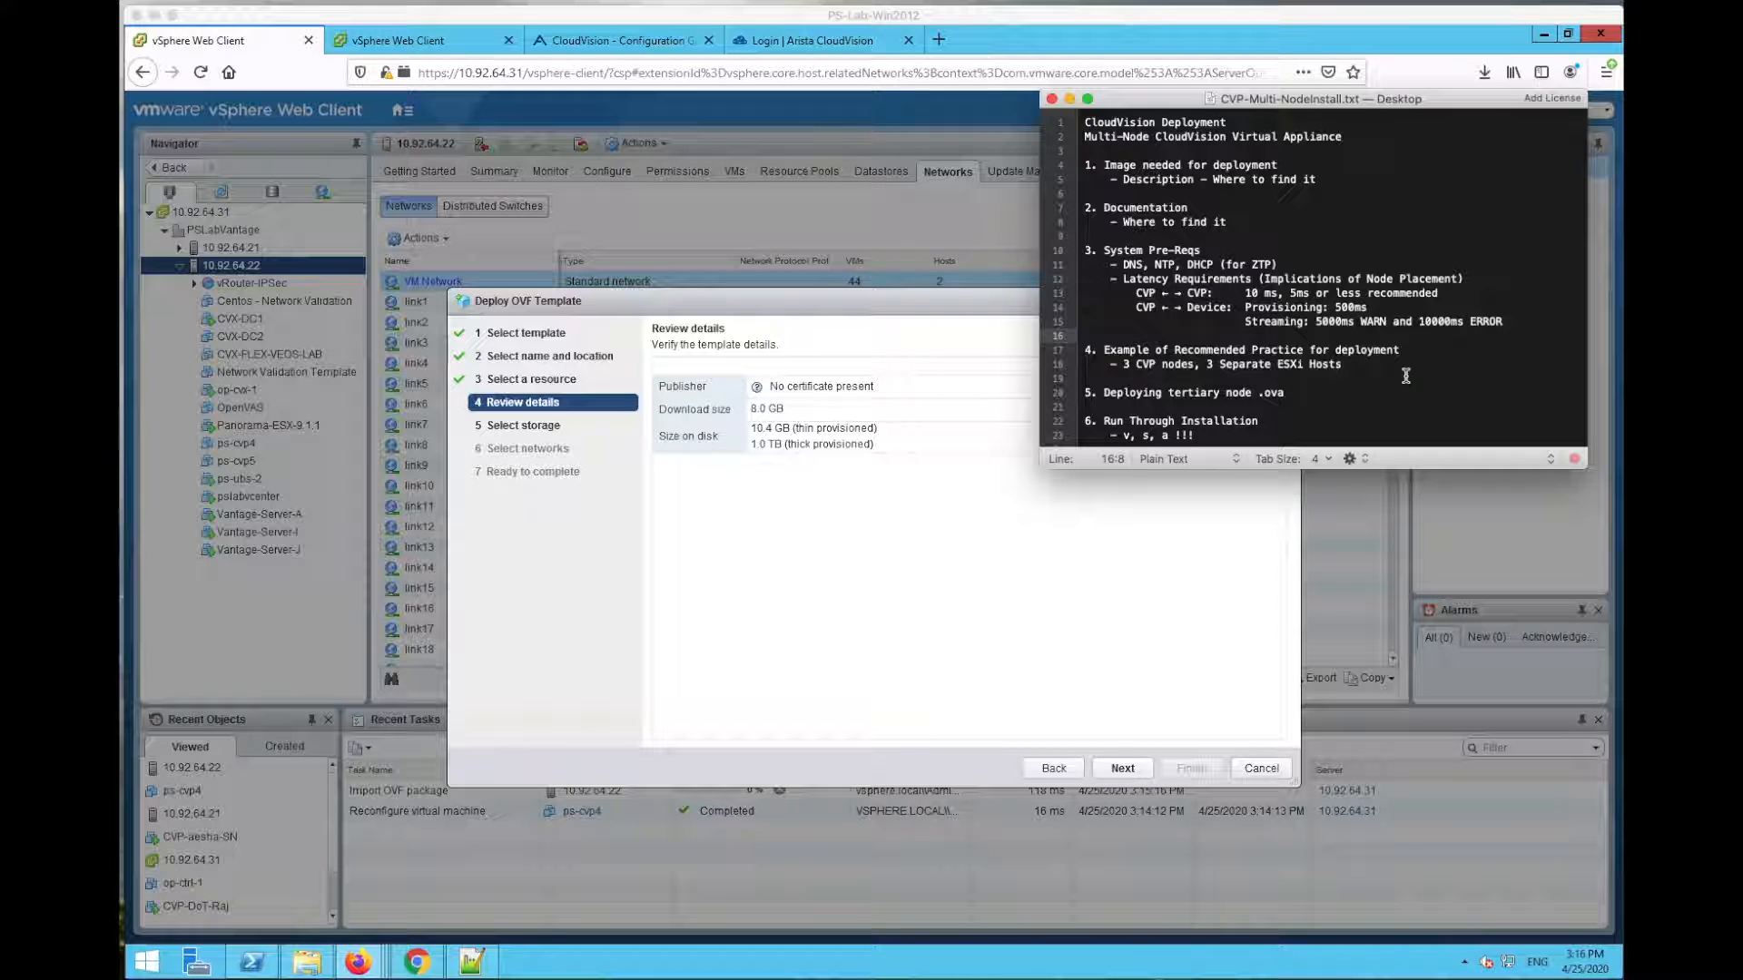
Step: Highlight the recommended 3 CVP nodes practice, then return to the Deploy OVF wizard
left_click_drag(1104, 348, 1373, 362)
left_click(1374, 364)
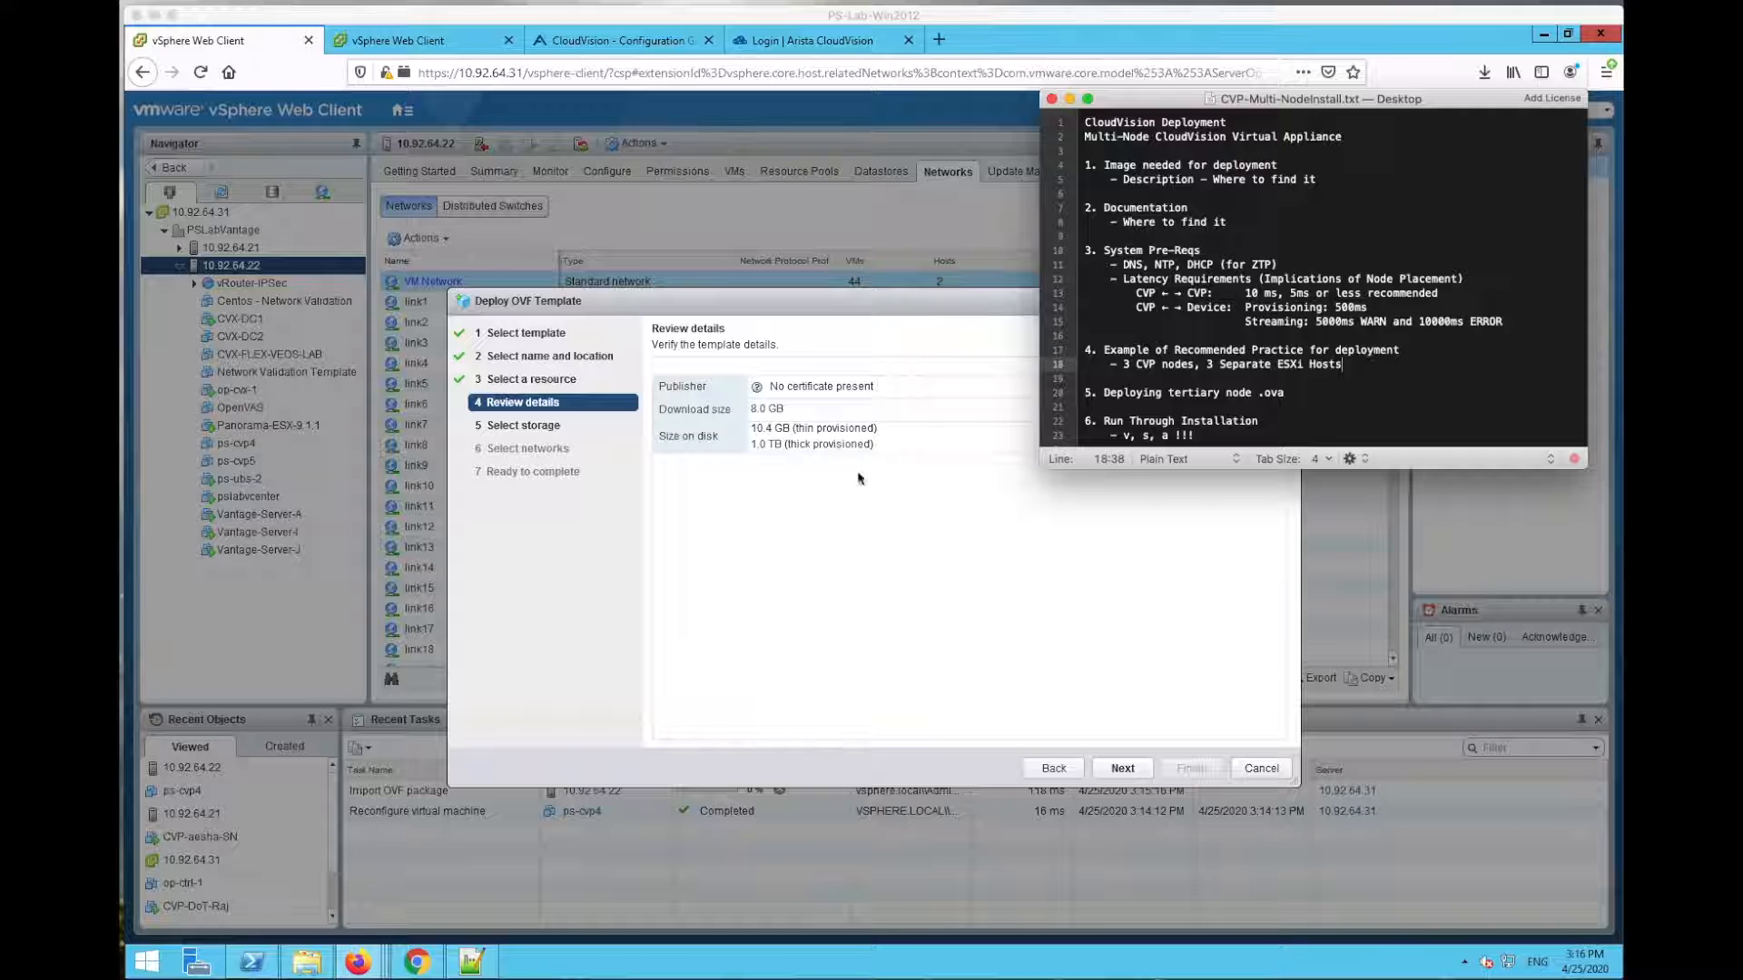
left_click(998, 645)
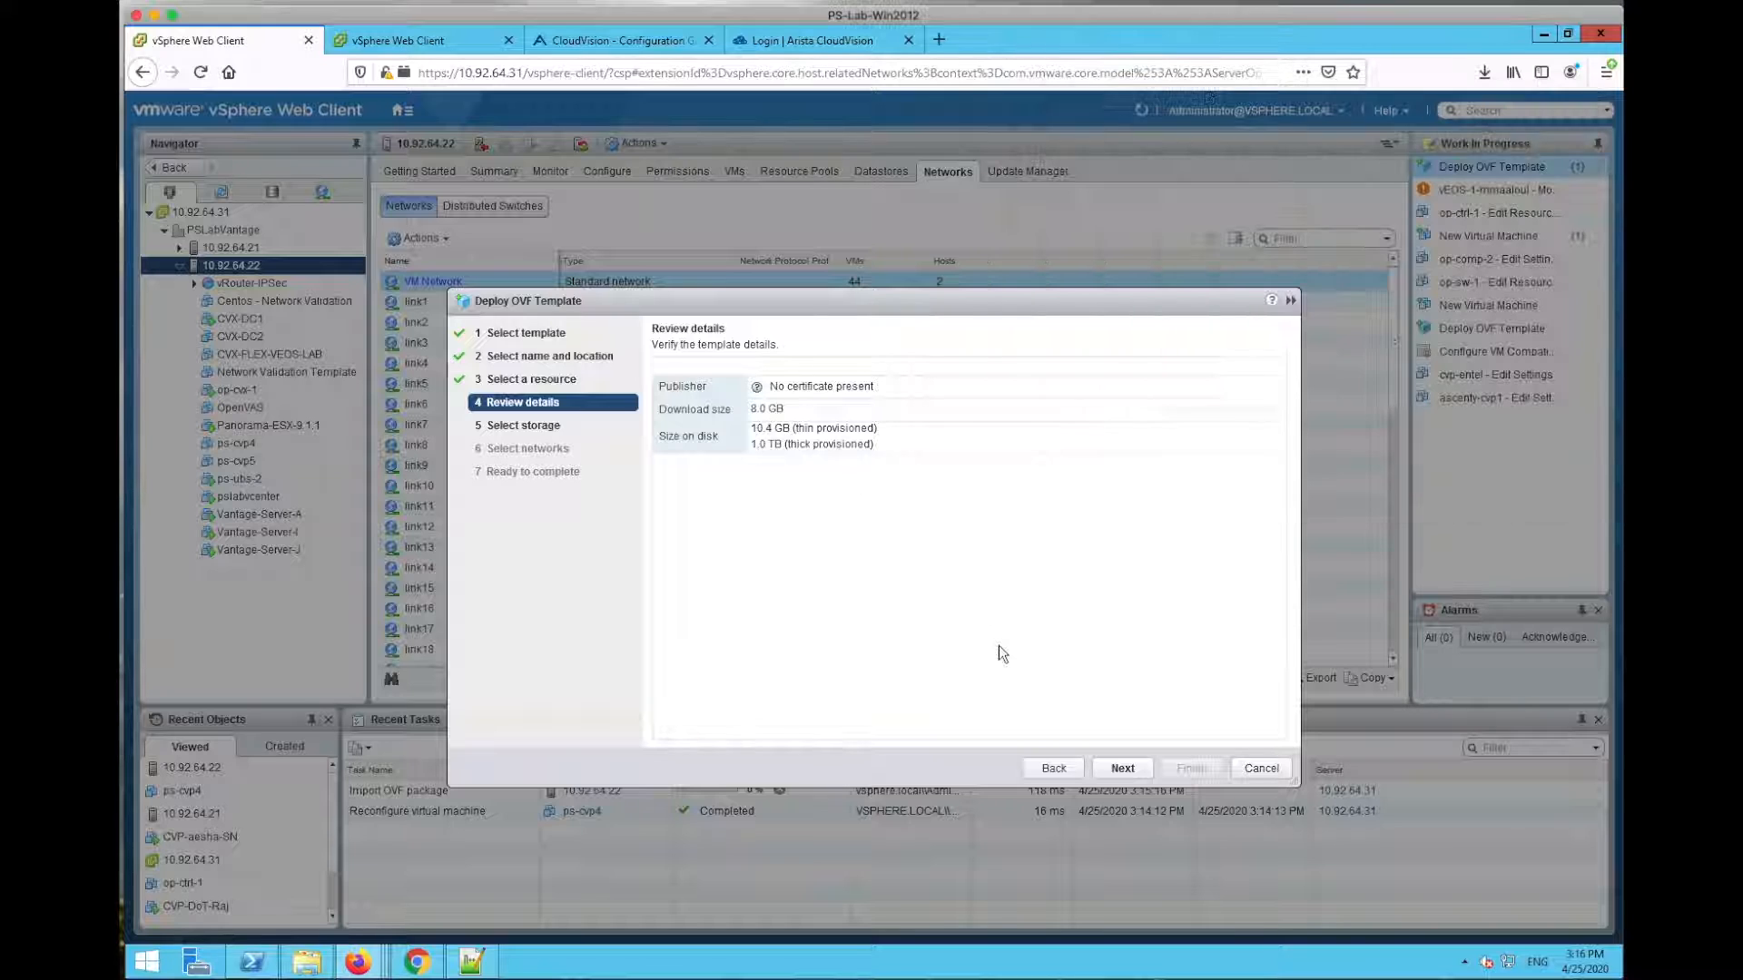
Step: Accept the storage and network defaults and Finish deploying ps-cvp6, then return to 10.92.64.240
left_click(1136, 771)
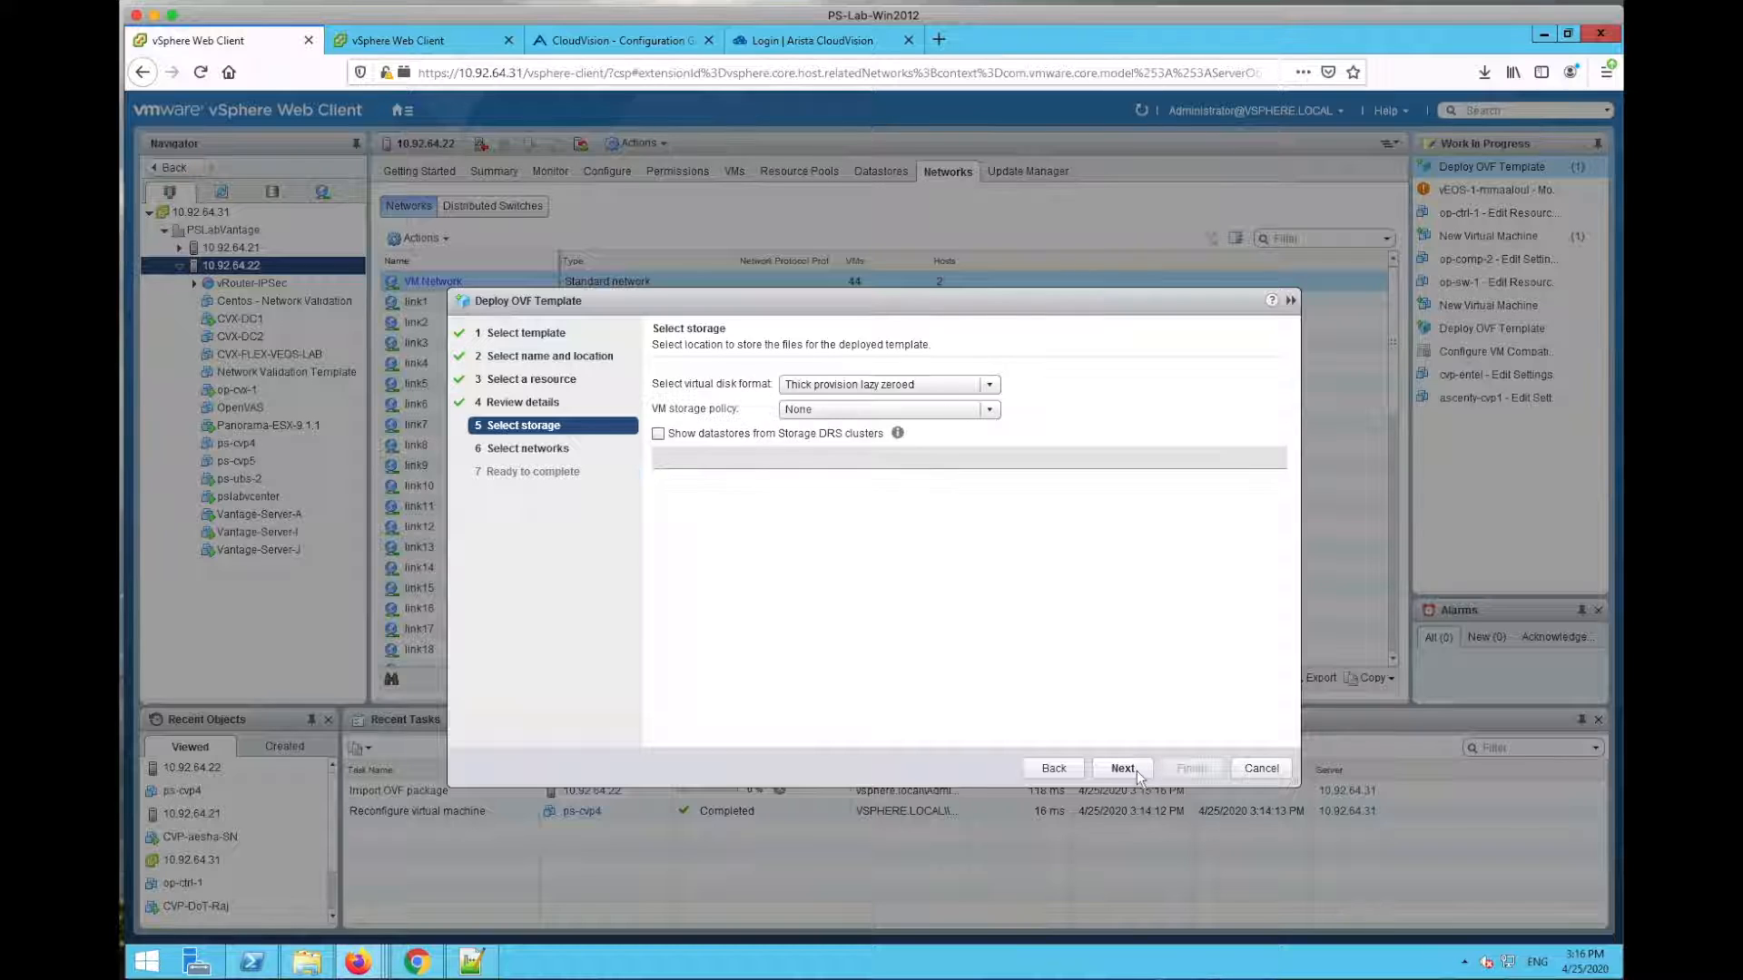
left_click(1126, 767)
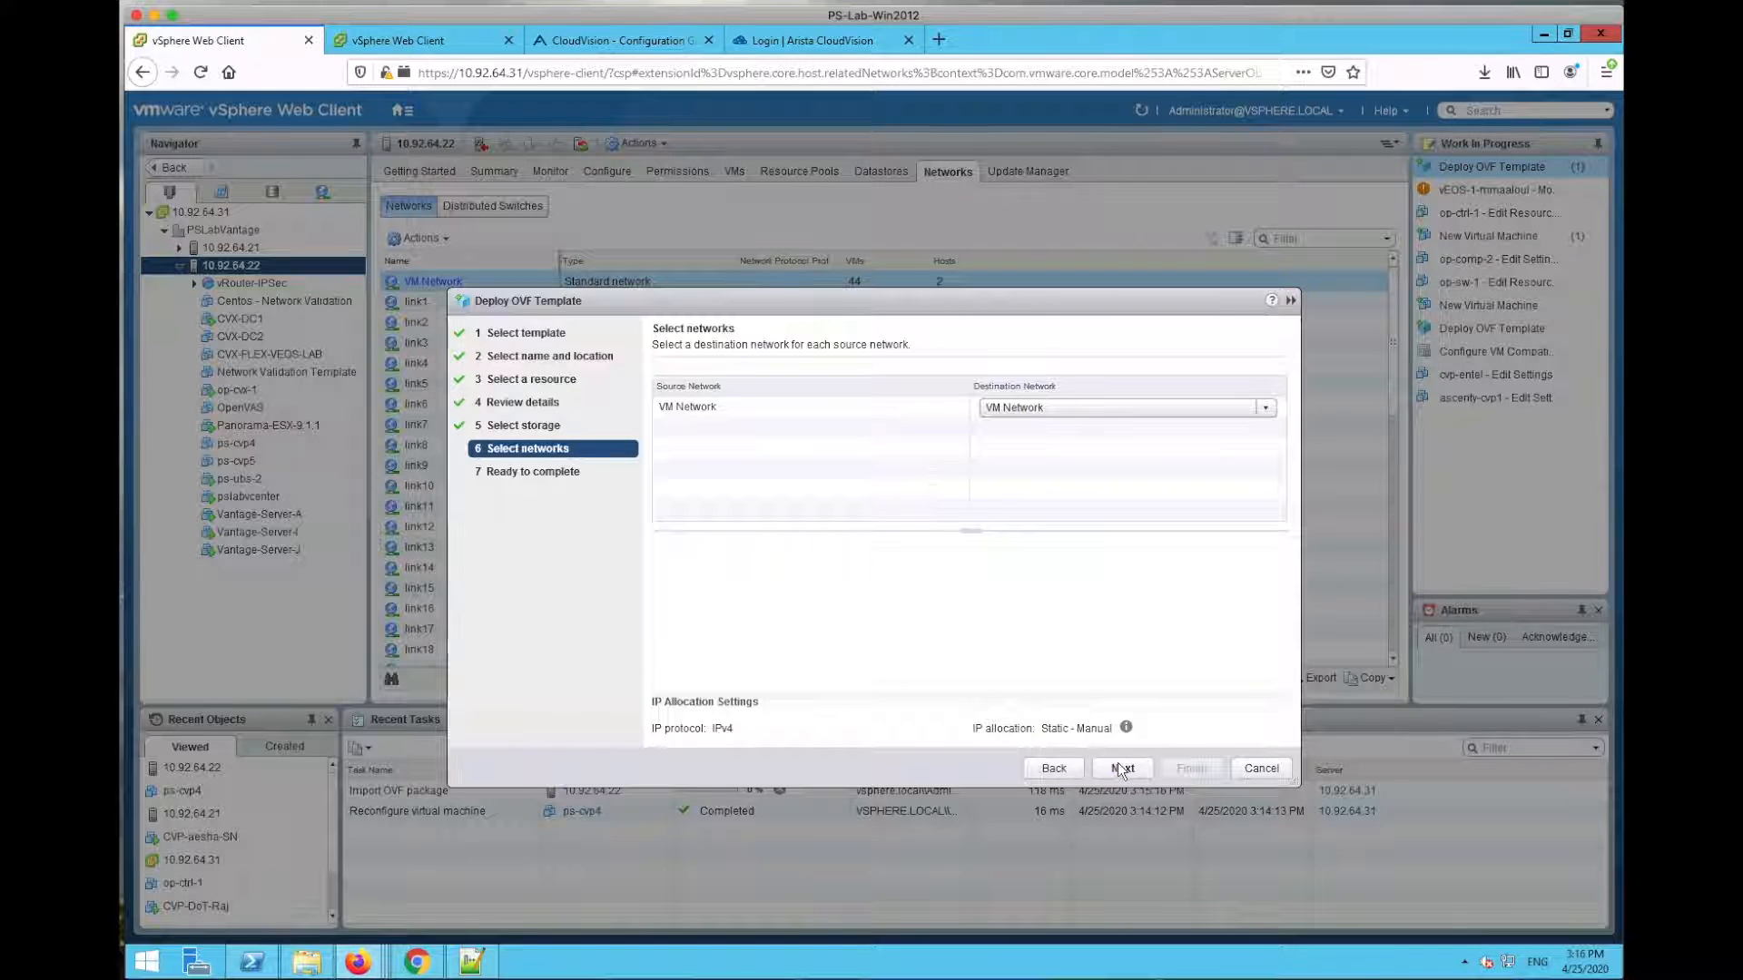
left_click(1122, 769)
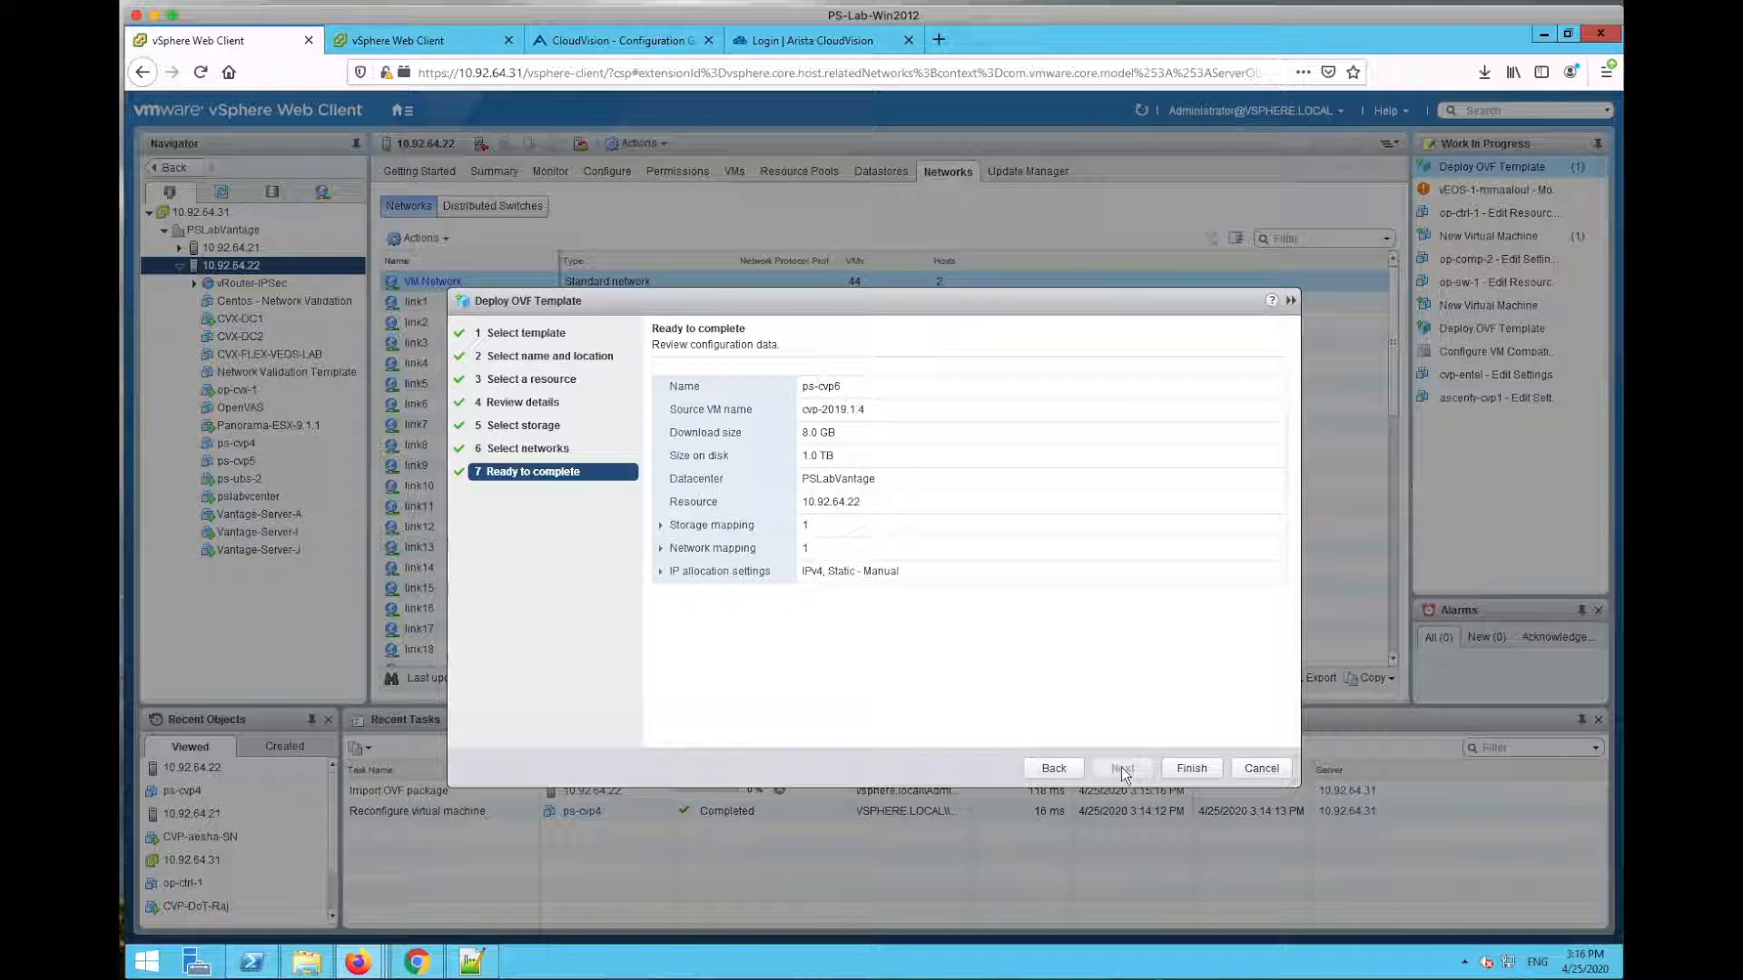
left_click(1191, 767)
left_click(433, 31)
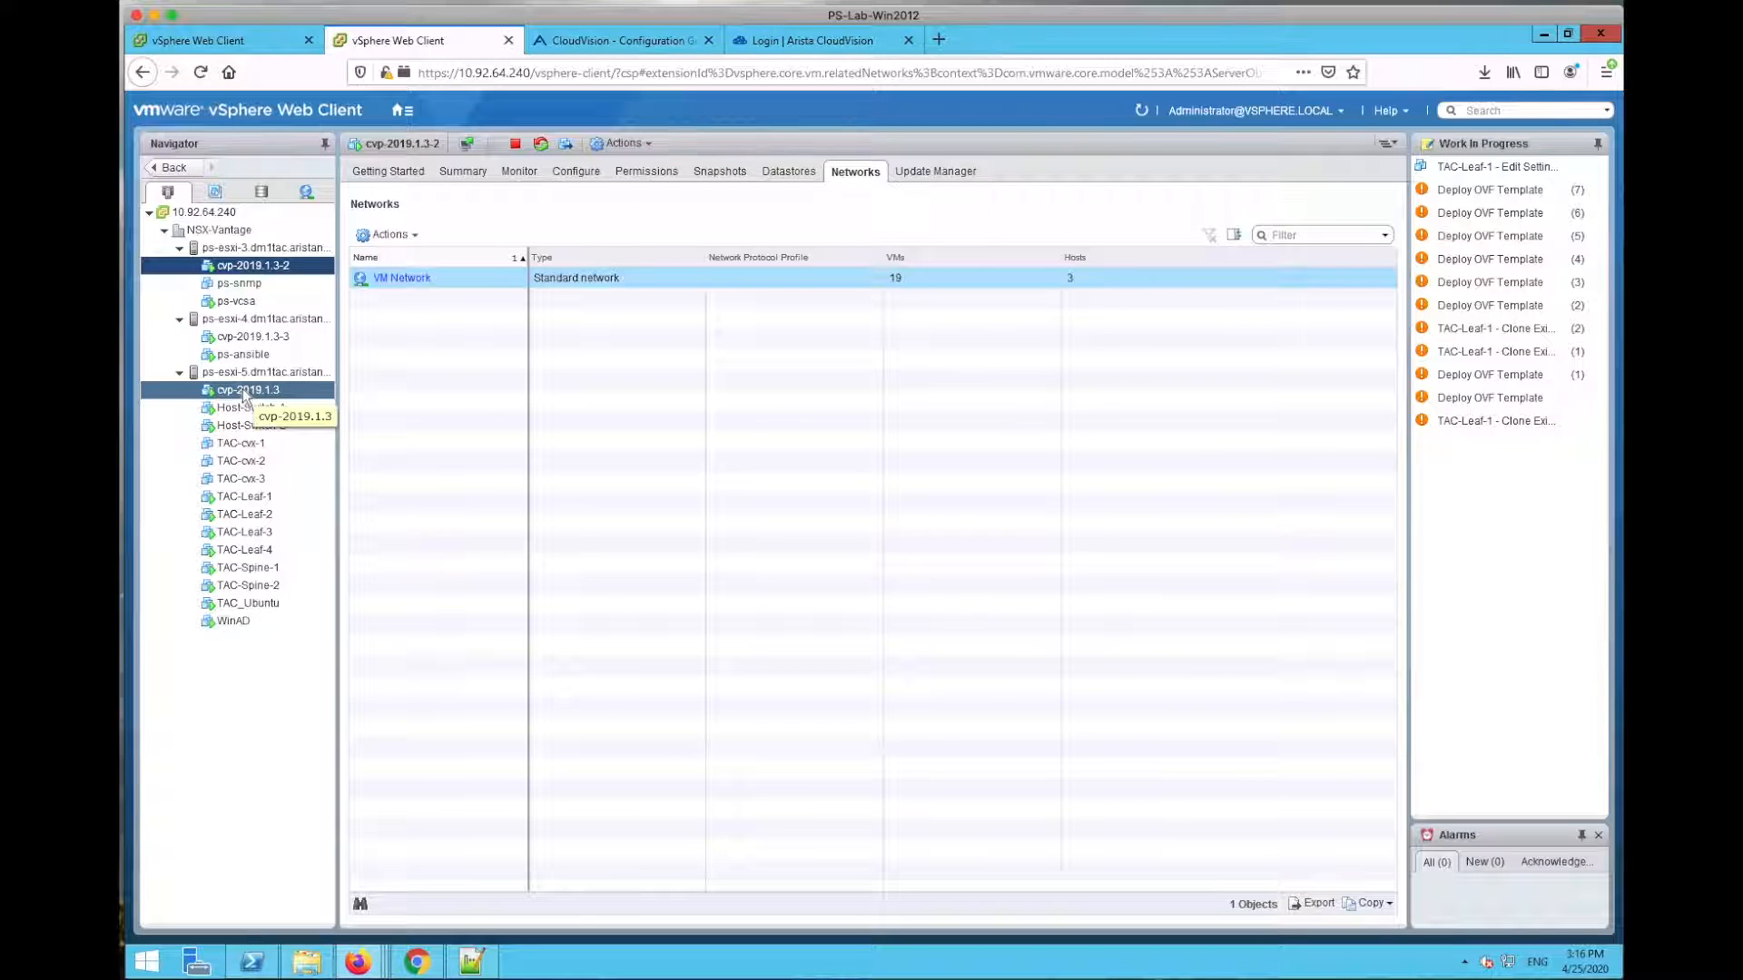
Step: Check cvp-2019.1.3-3 and cvp-2019.1.3-2, then open ps-cvp4's web console at the login prompt
left_click(265, 338)
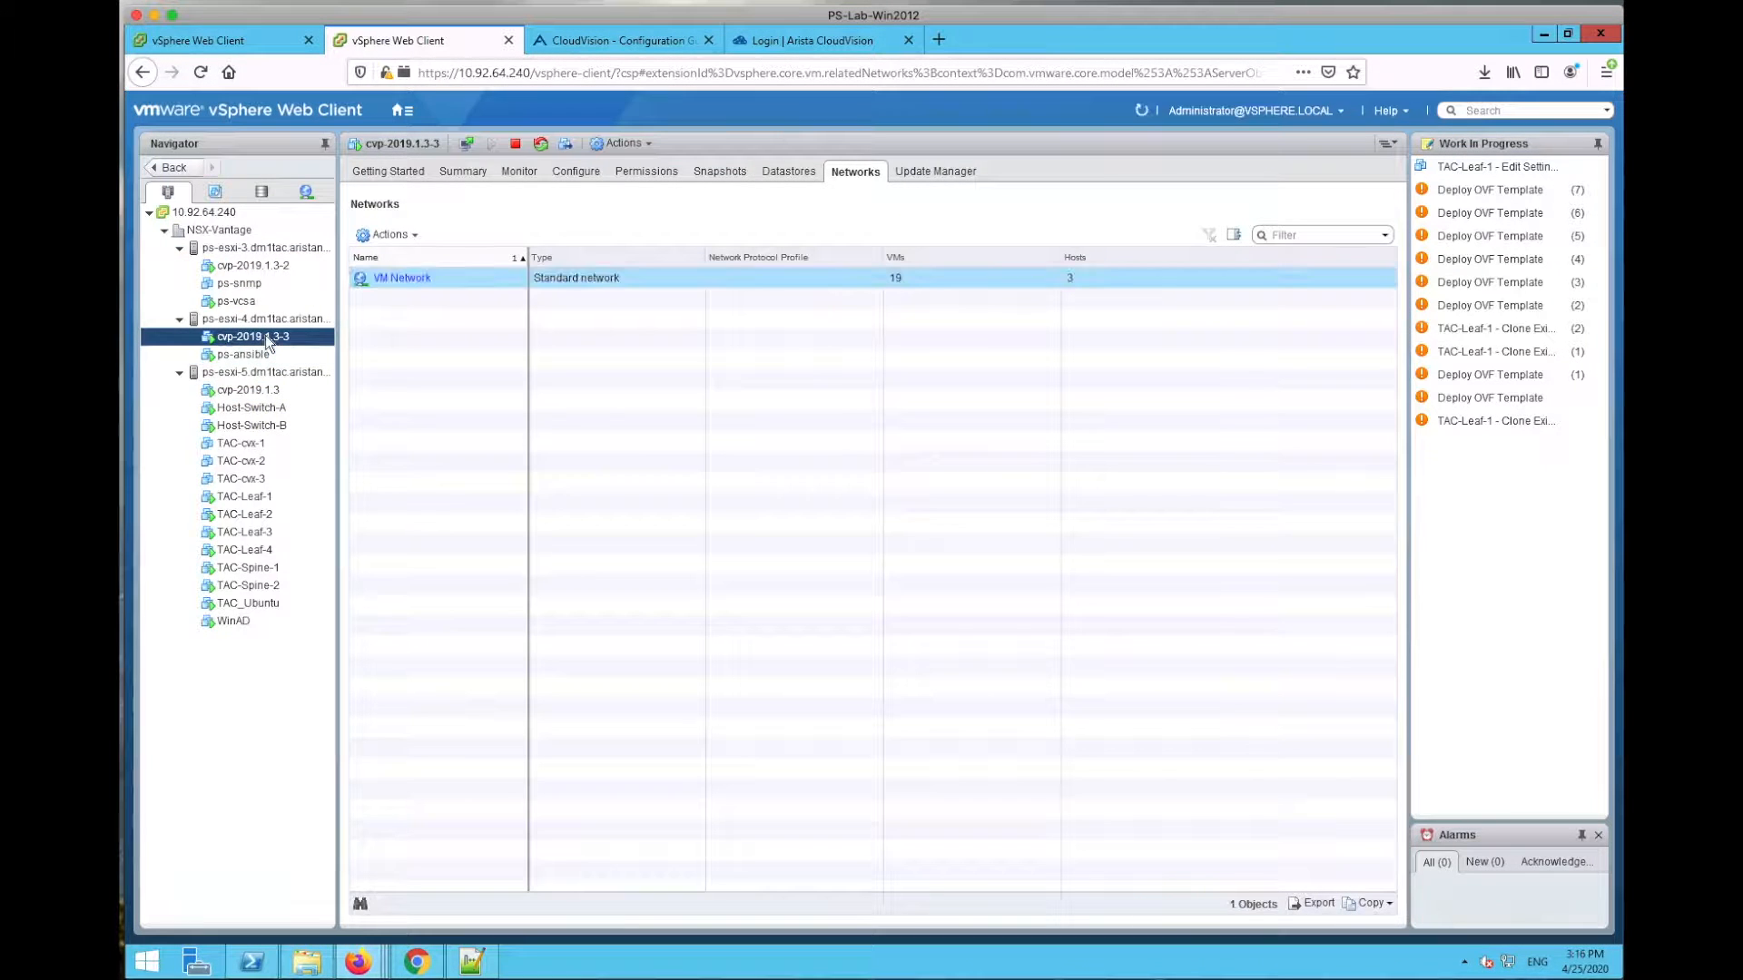
left_click(265, 264)
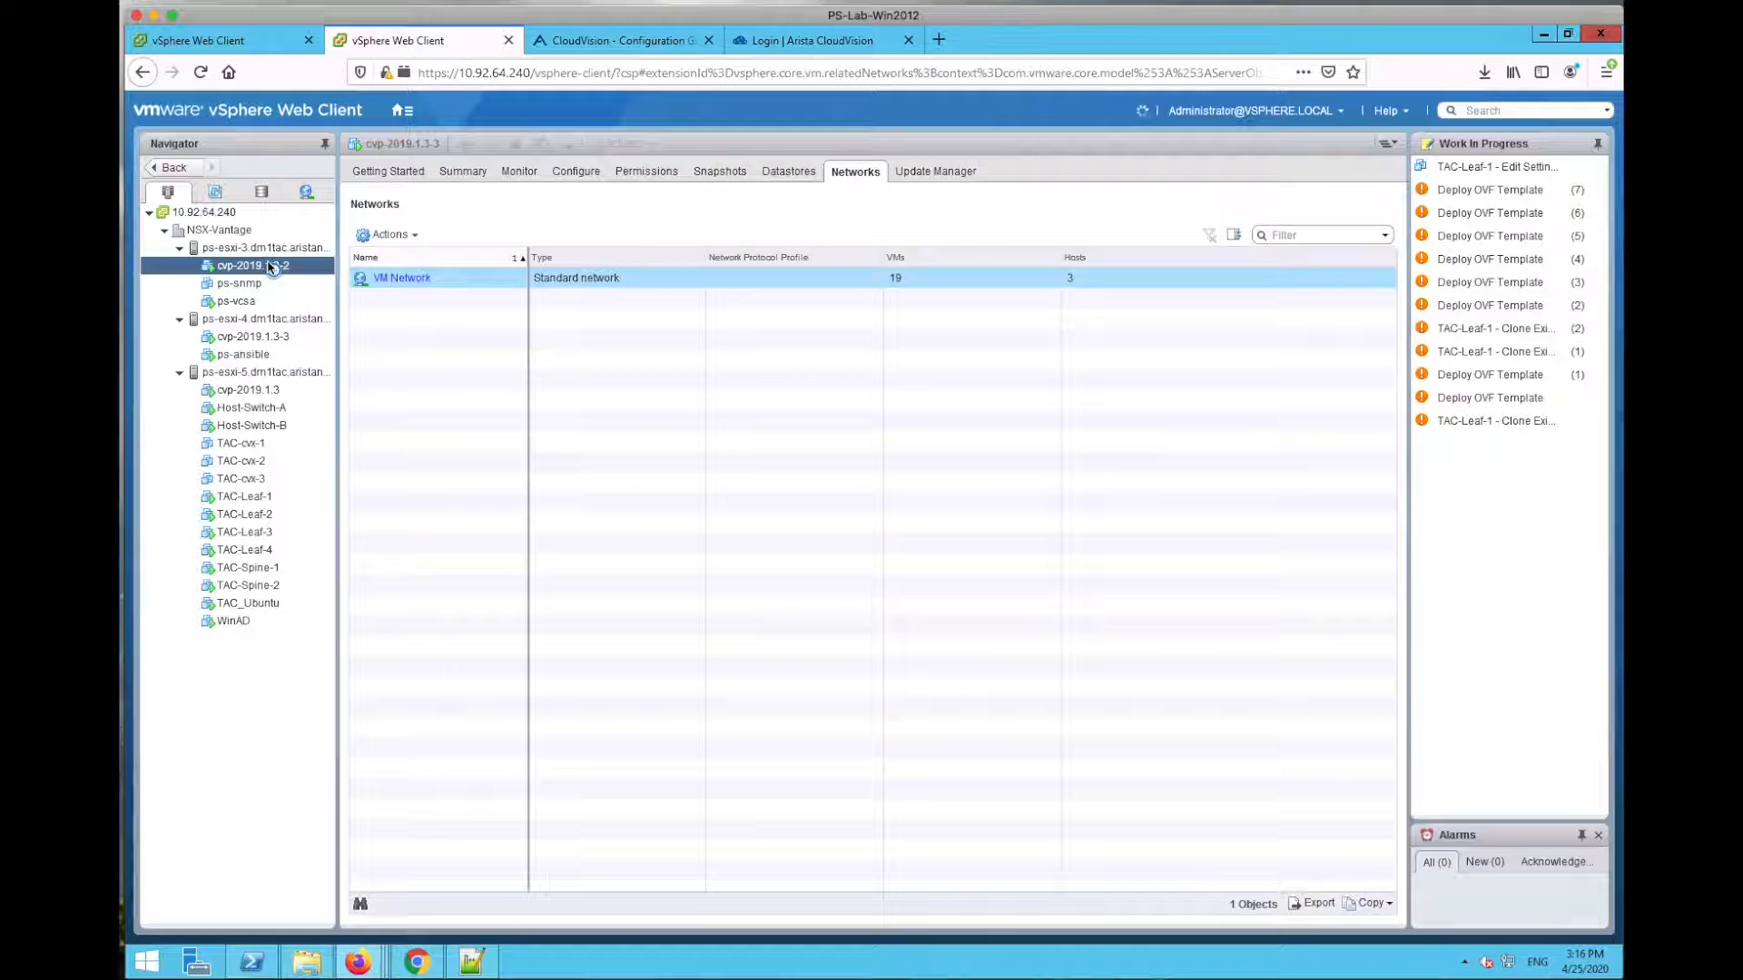
left_click(267, 696)
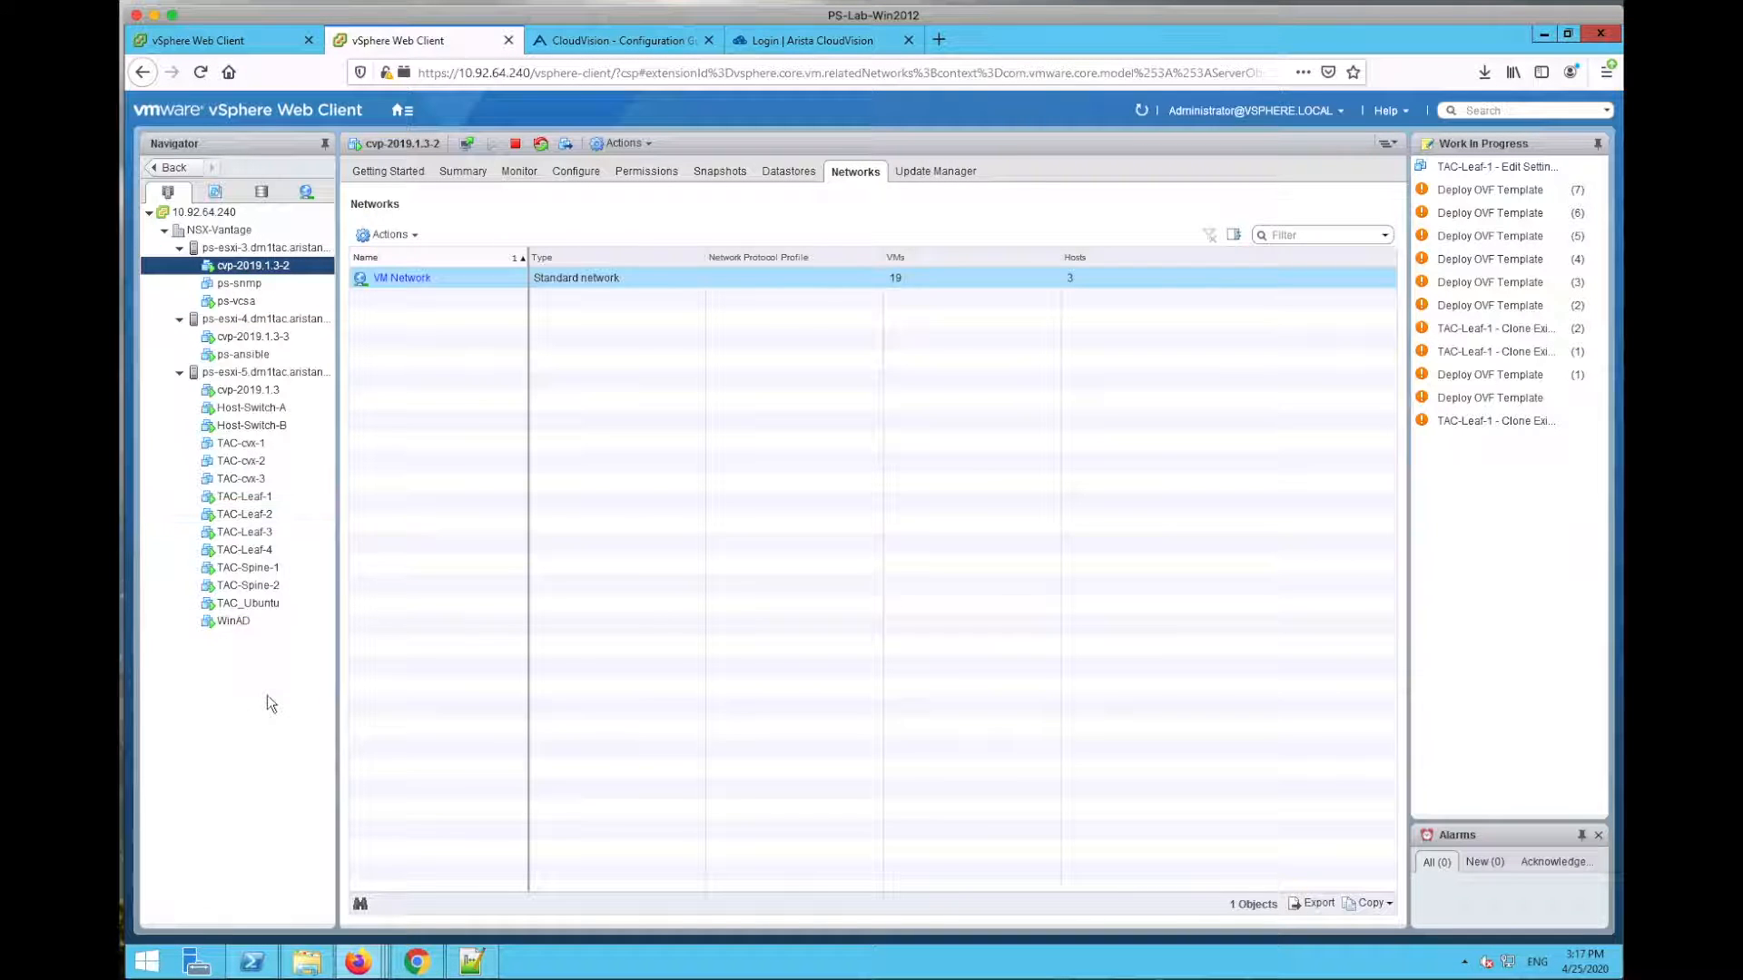
left_click(229, 42)
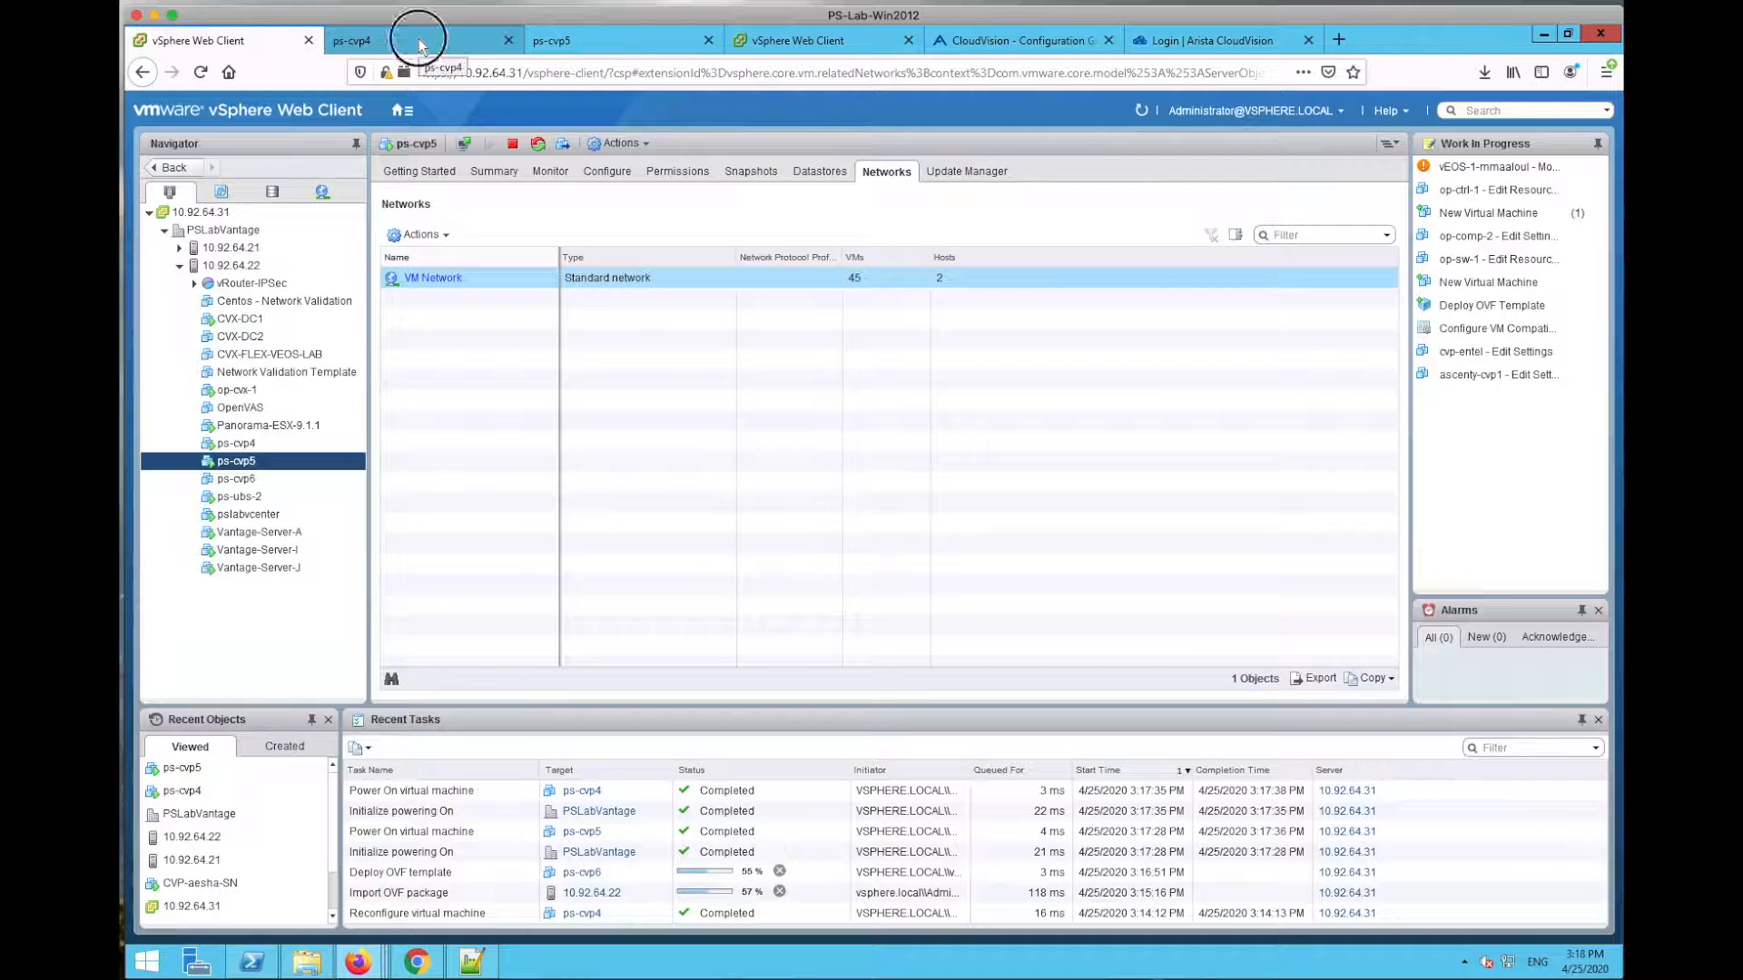
left_click(420, 40)
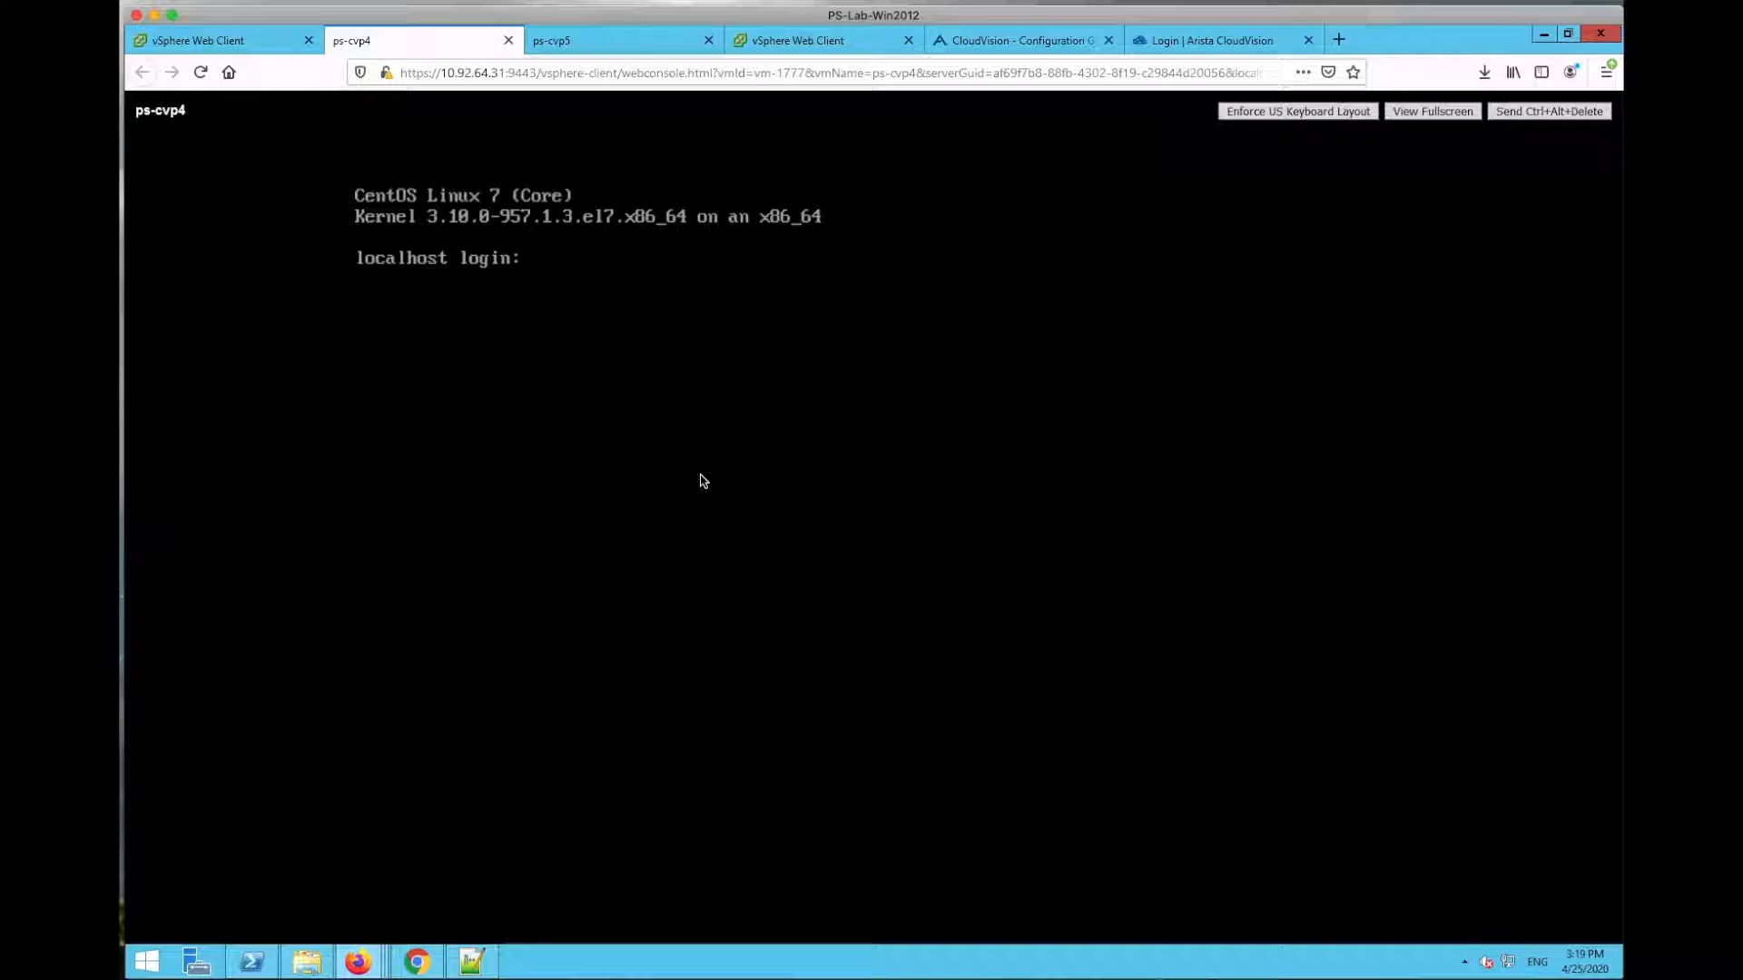
Step: Log in as cvpadmin on the ps-cvp4 console and set the new root password
type("cvpadmin")
key("Return")
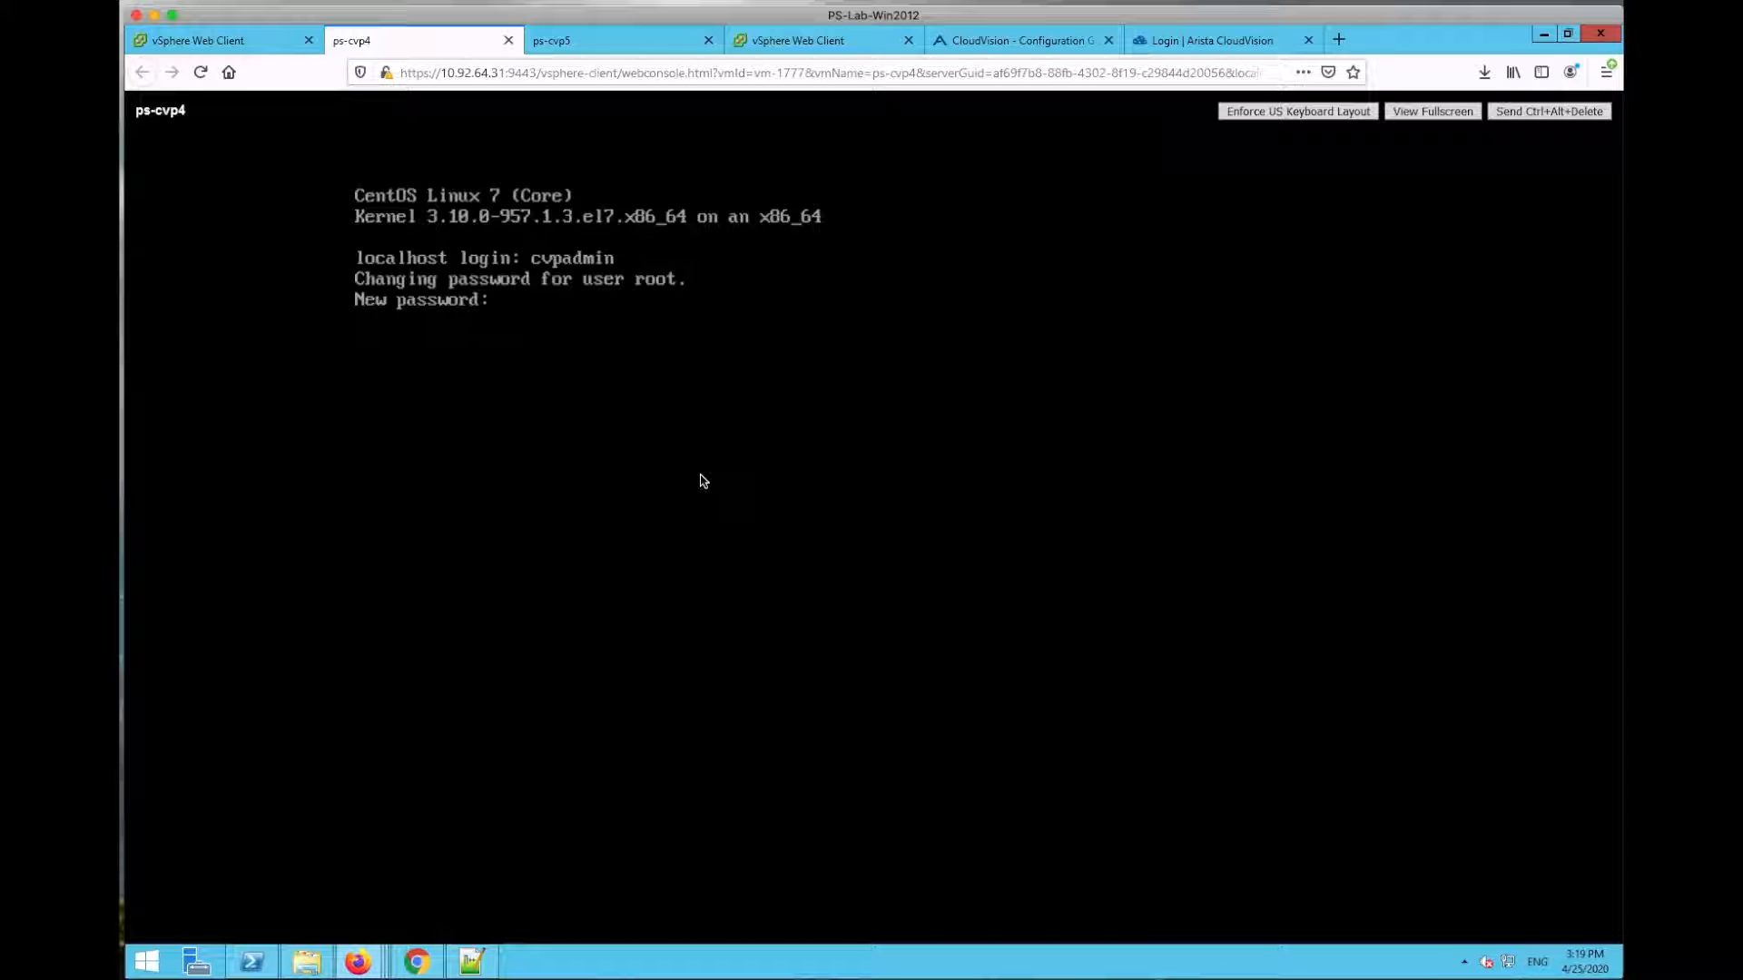
key("Return")
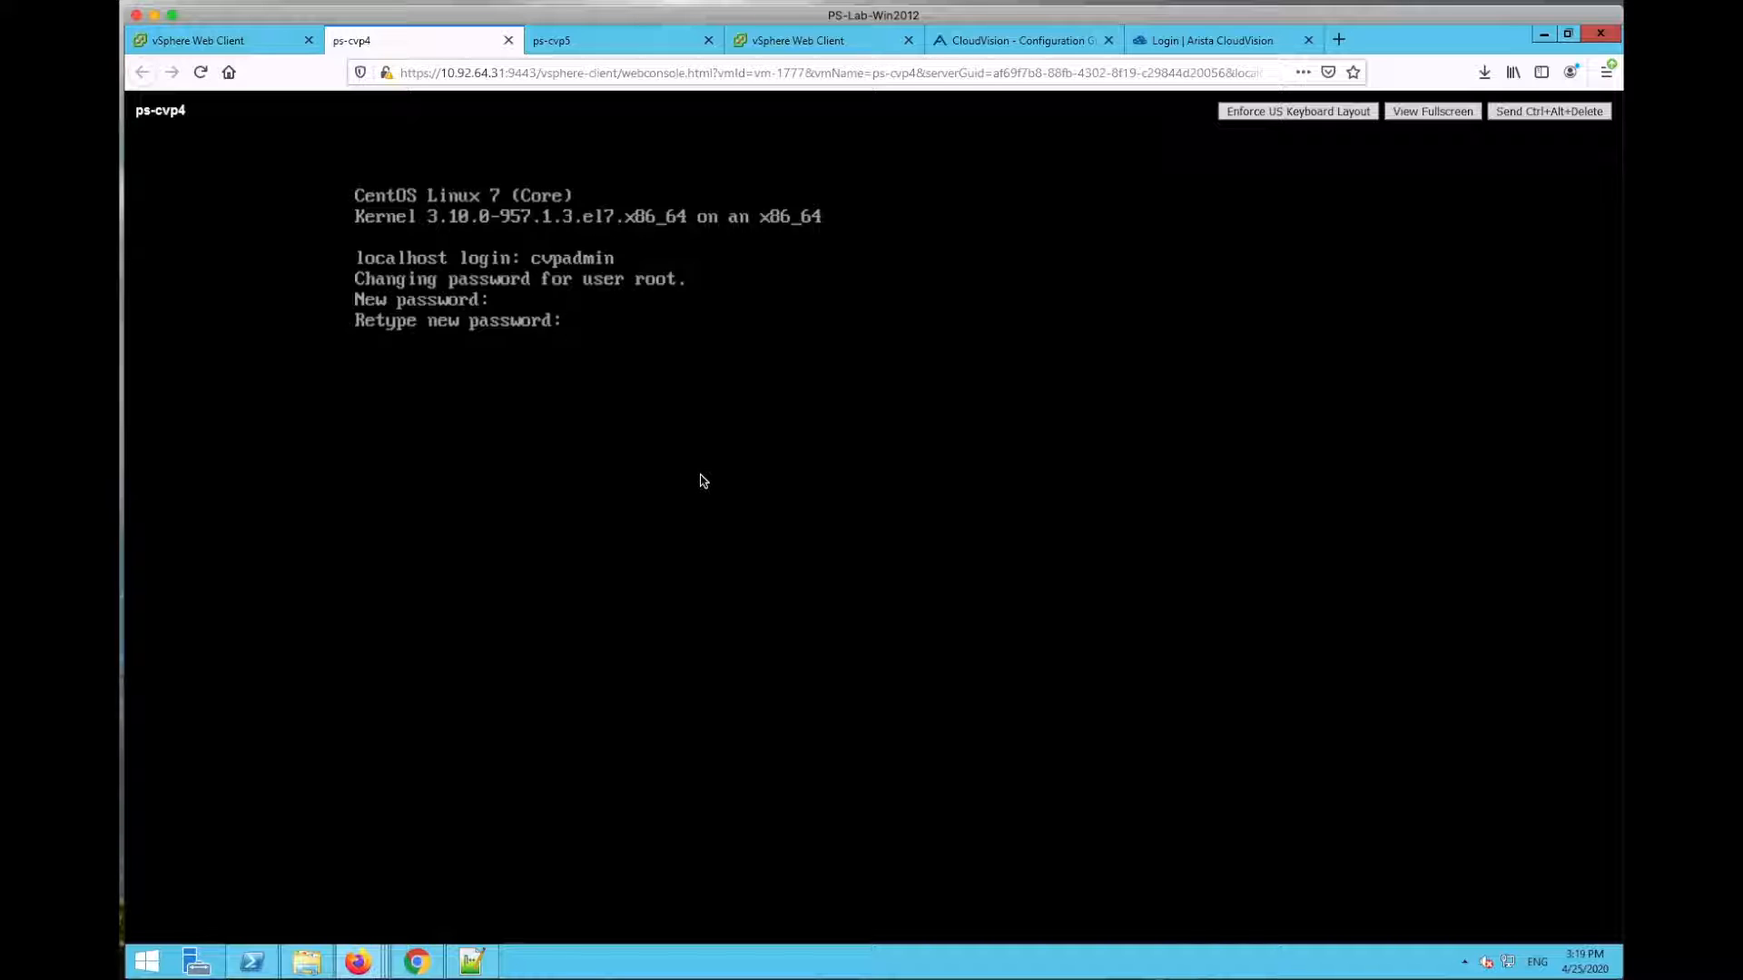
key("Return")
Step: Log in as cvpadmin on the ps-cvp5 console and set its new root password
left_click(617, 37)
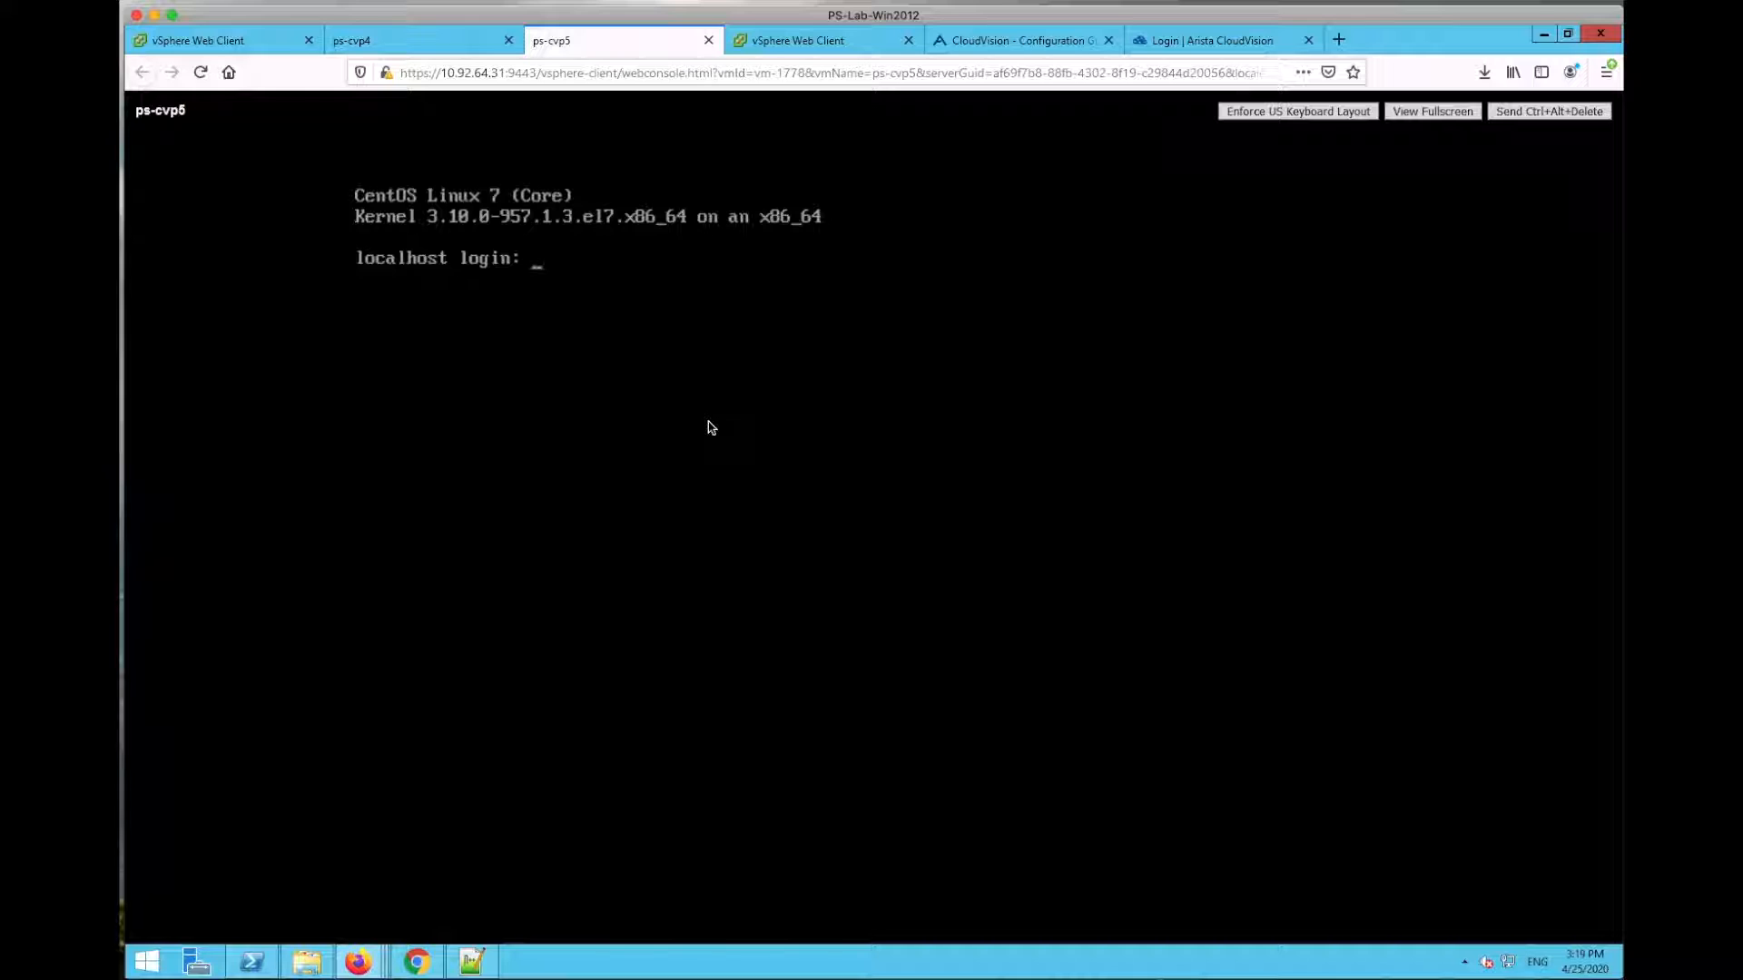
type("cvpadmin")
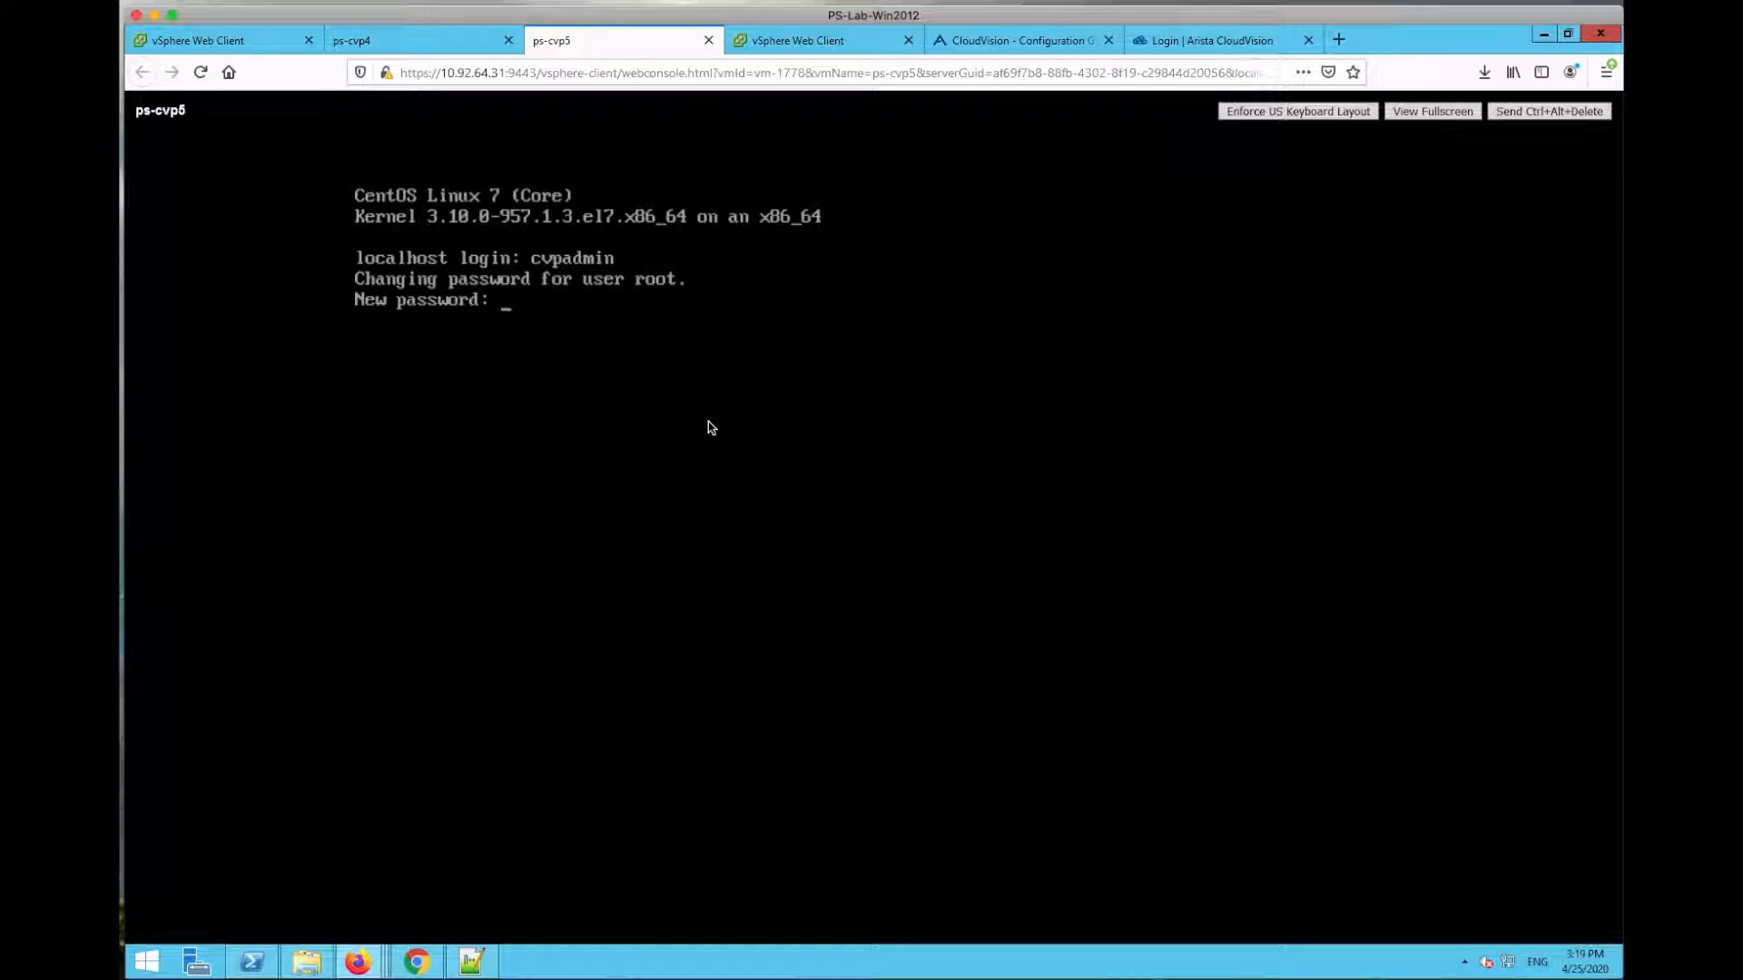
key("Return")
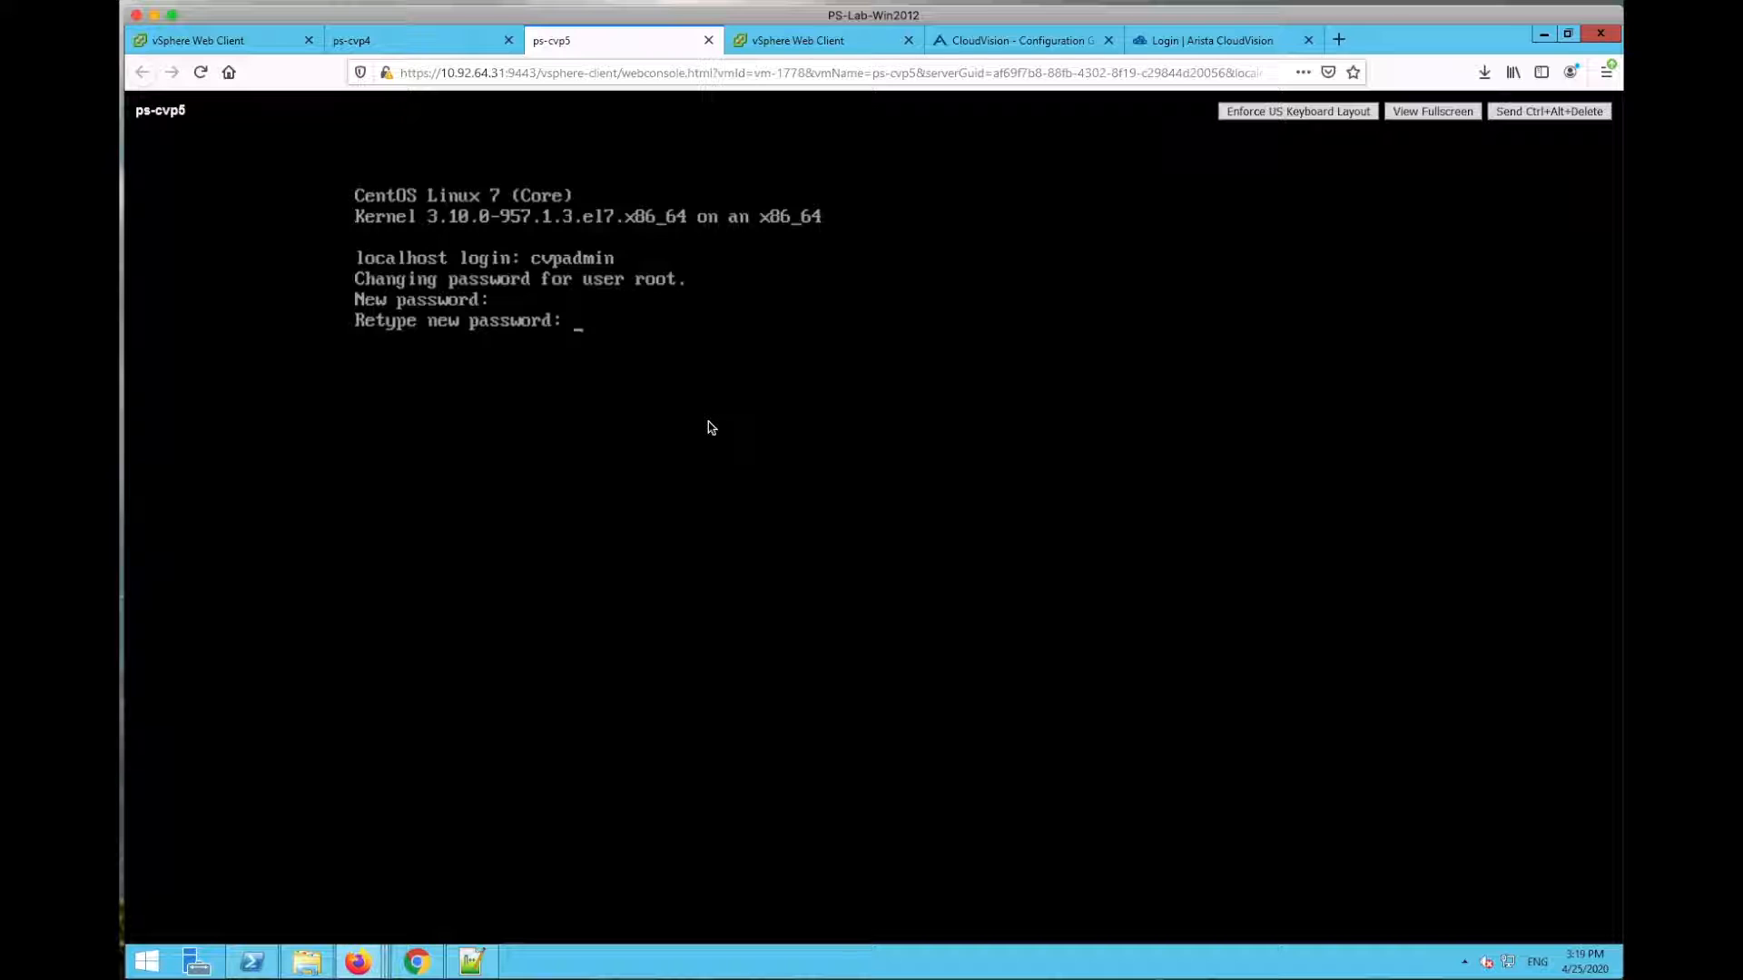
key("Return")
key("Return")
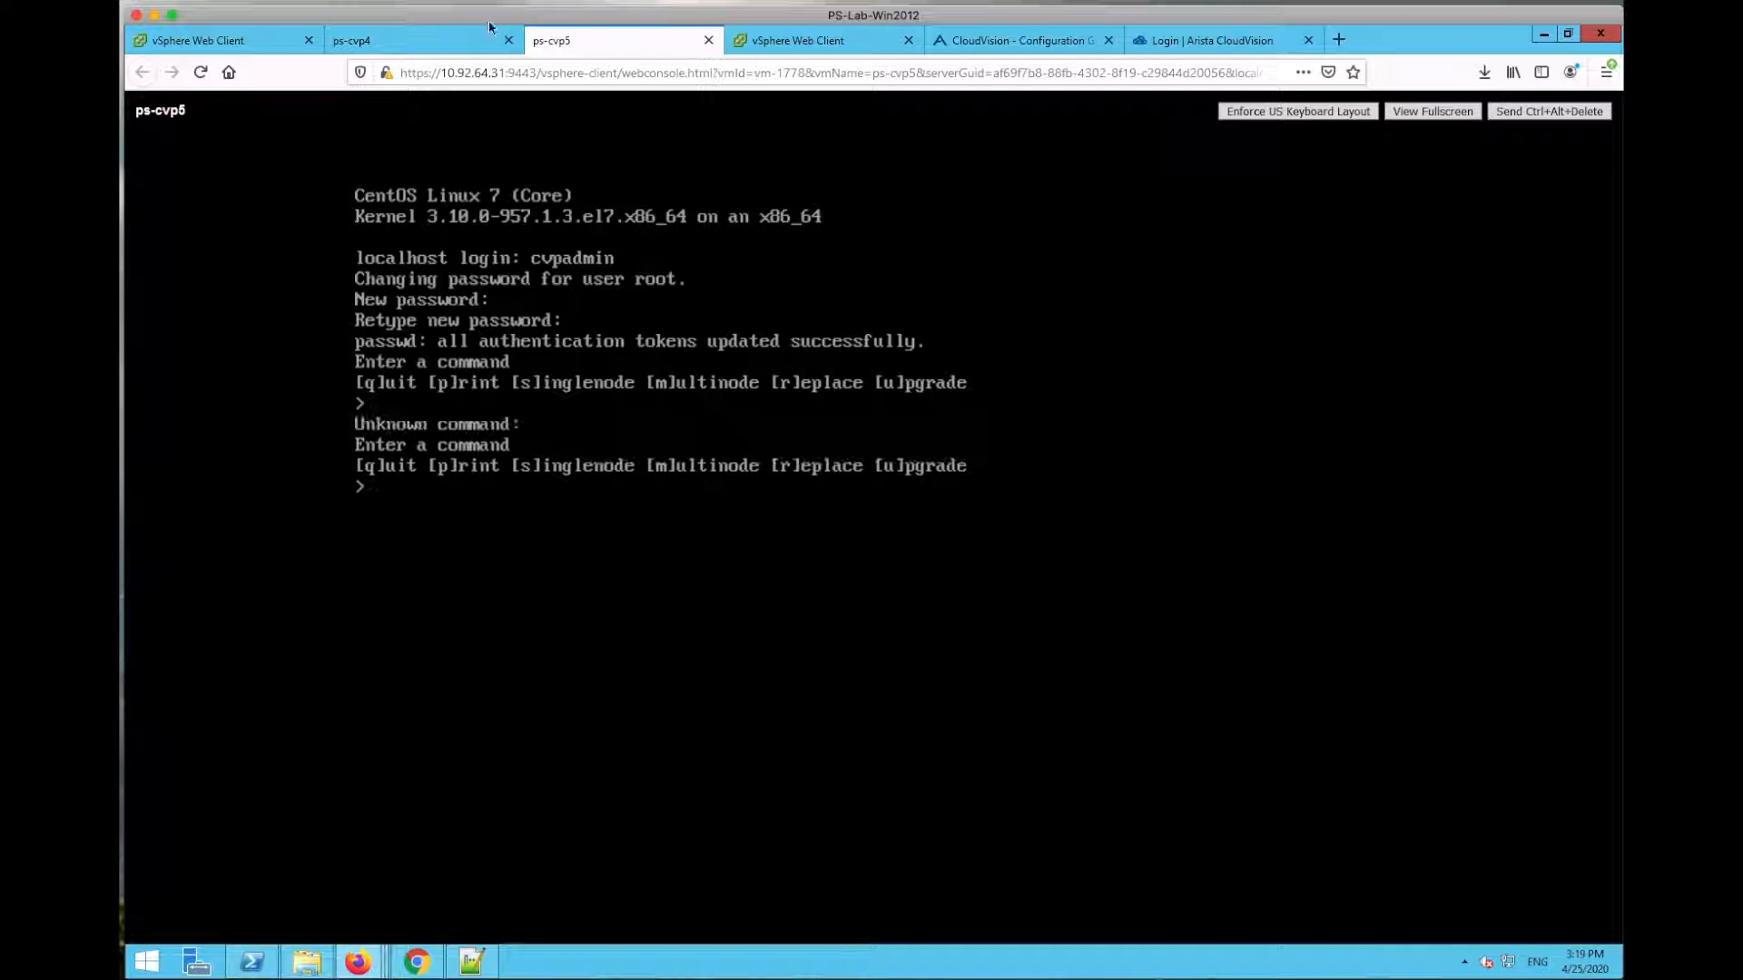
left_click(439, 40)
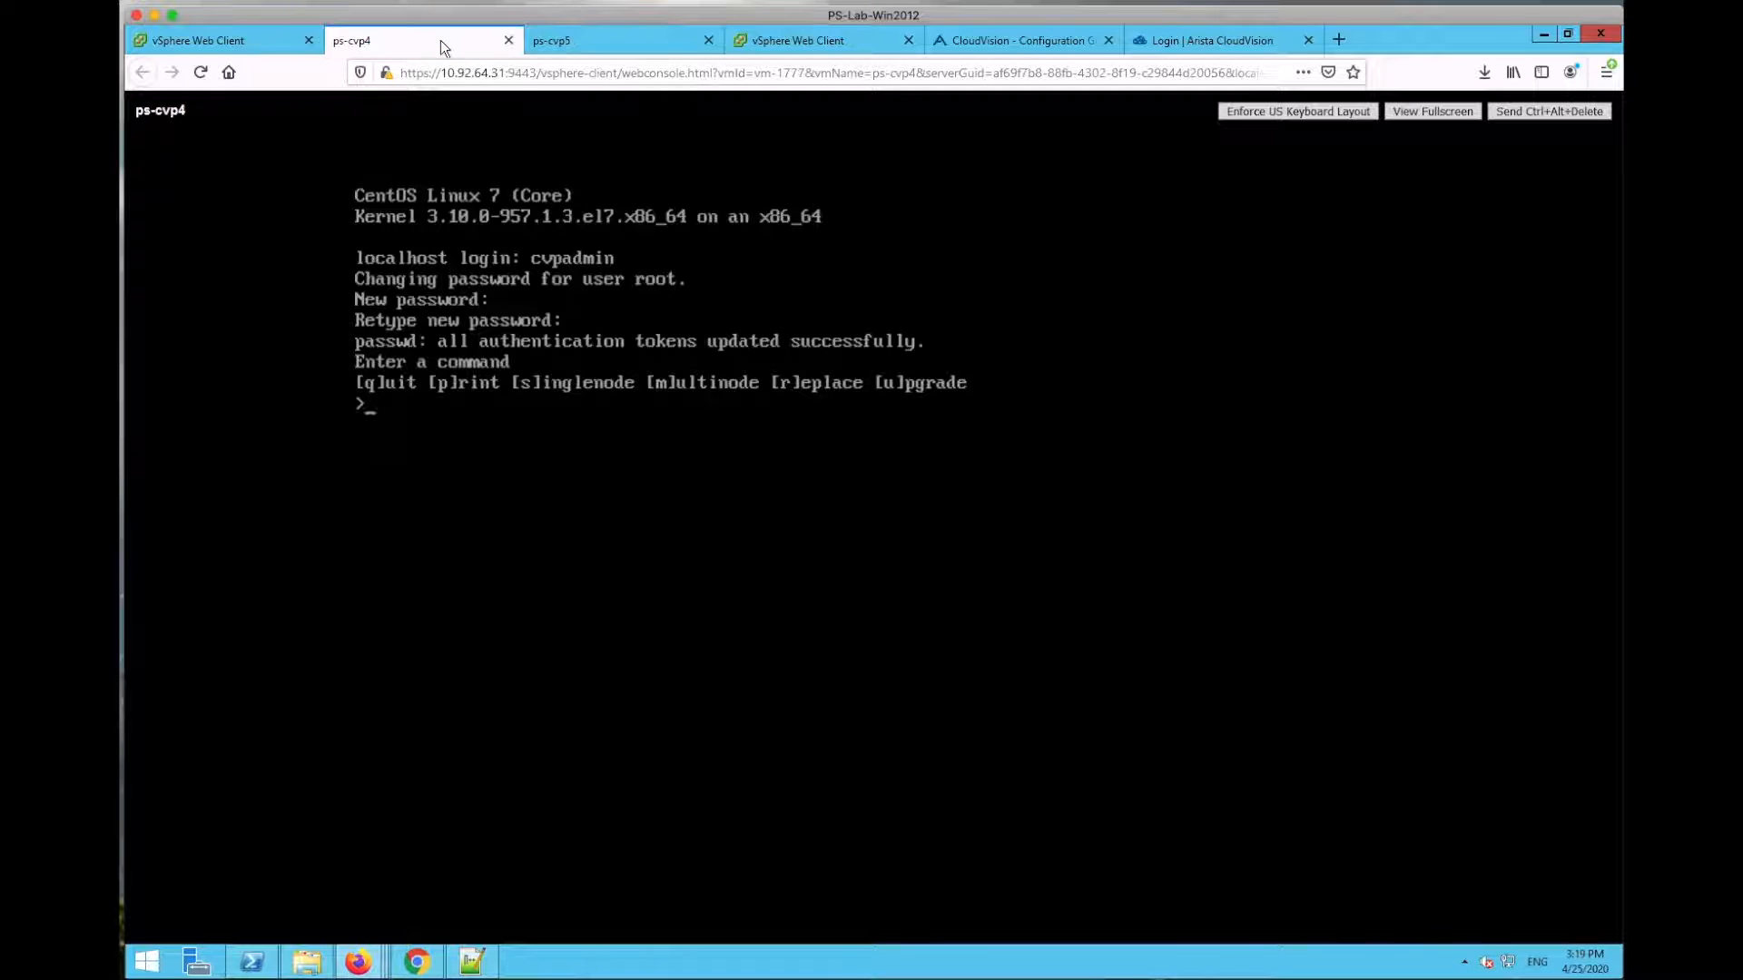
left_click(625, 42)
left_click(238, 40)
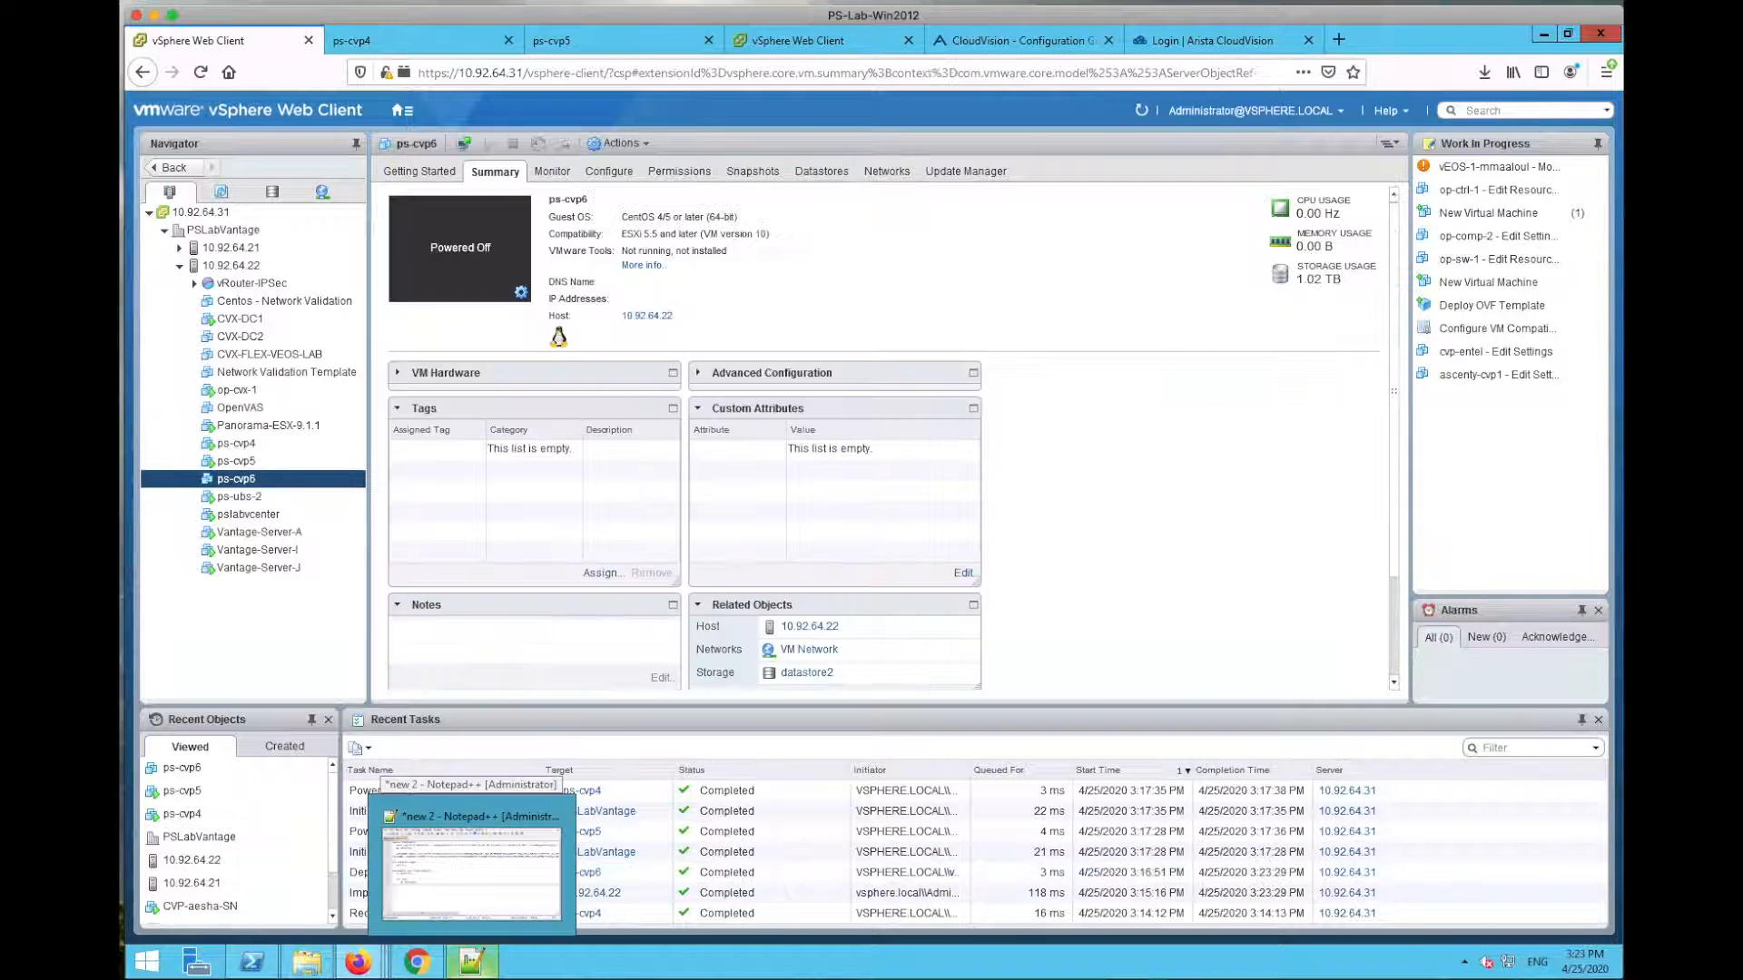
Step: Bring the CVP appliance notes over vSphere and highlight the opening line about the .ova package
left_click_drag(697, 979, 590, 301)
left_click(363, 345)
left_click_drag(360, 346, 760, 362)
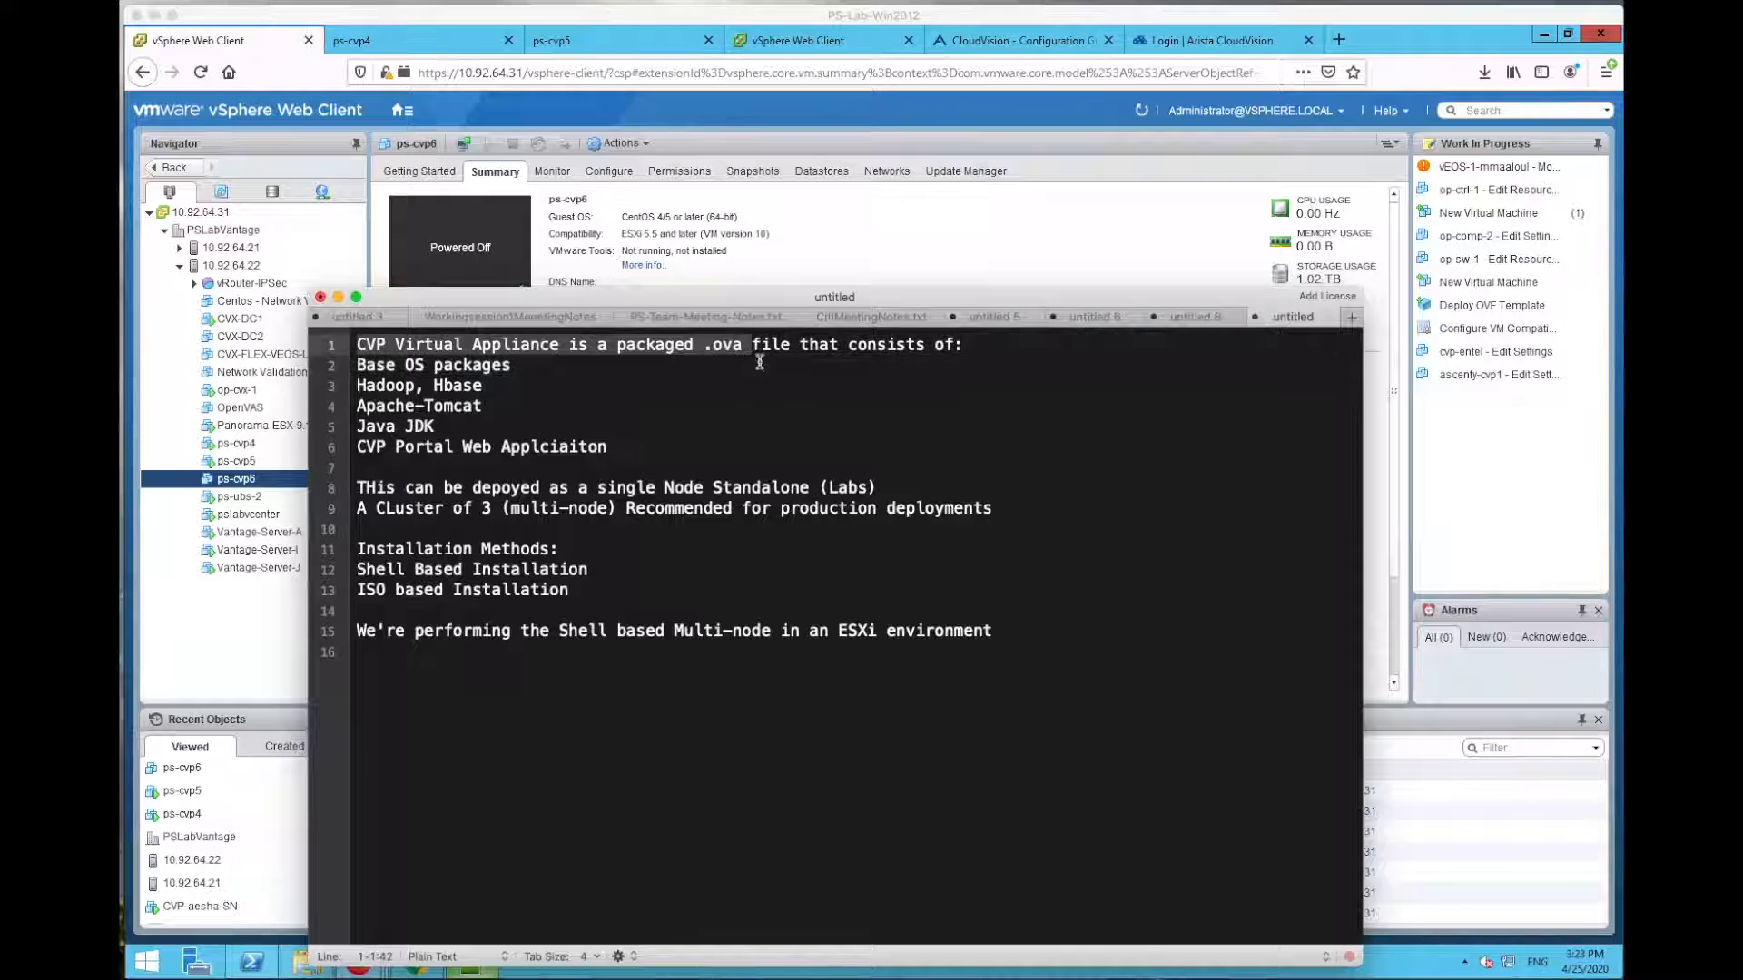
left_click(754, 383)
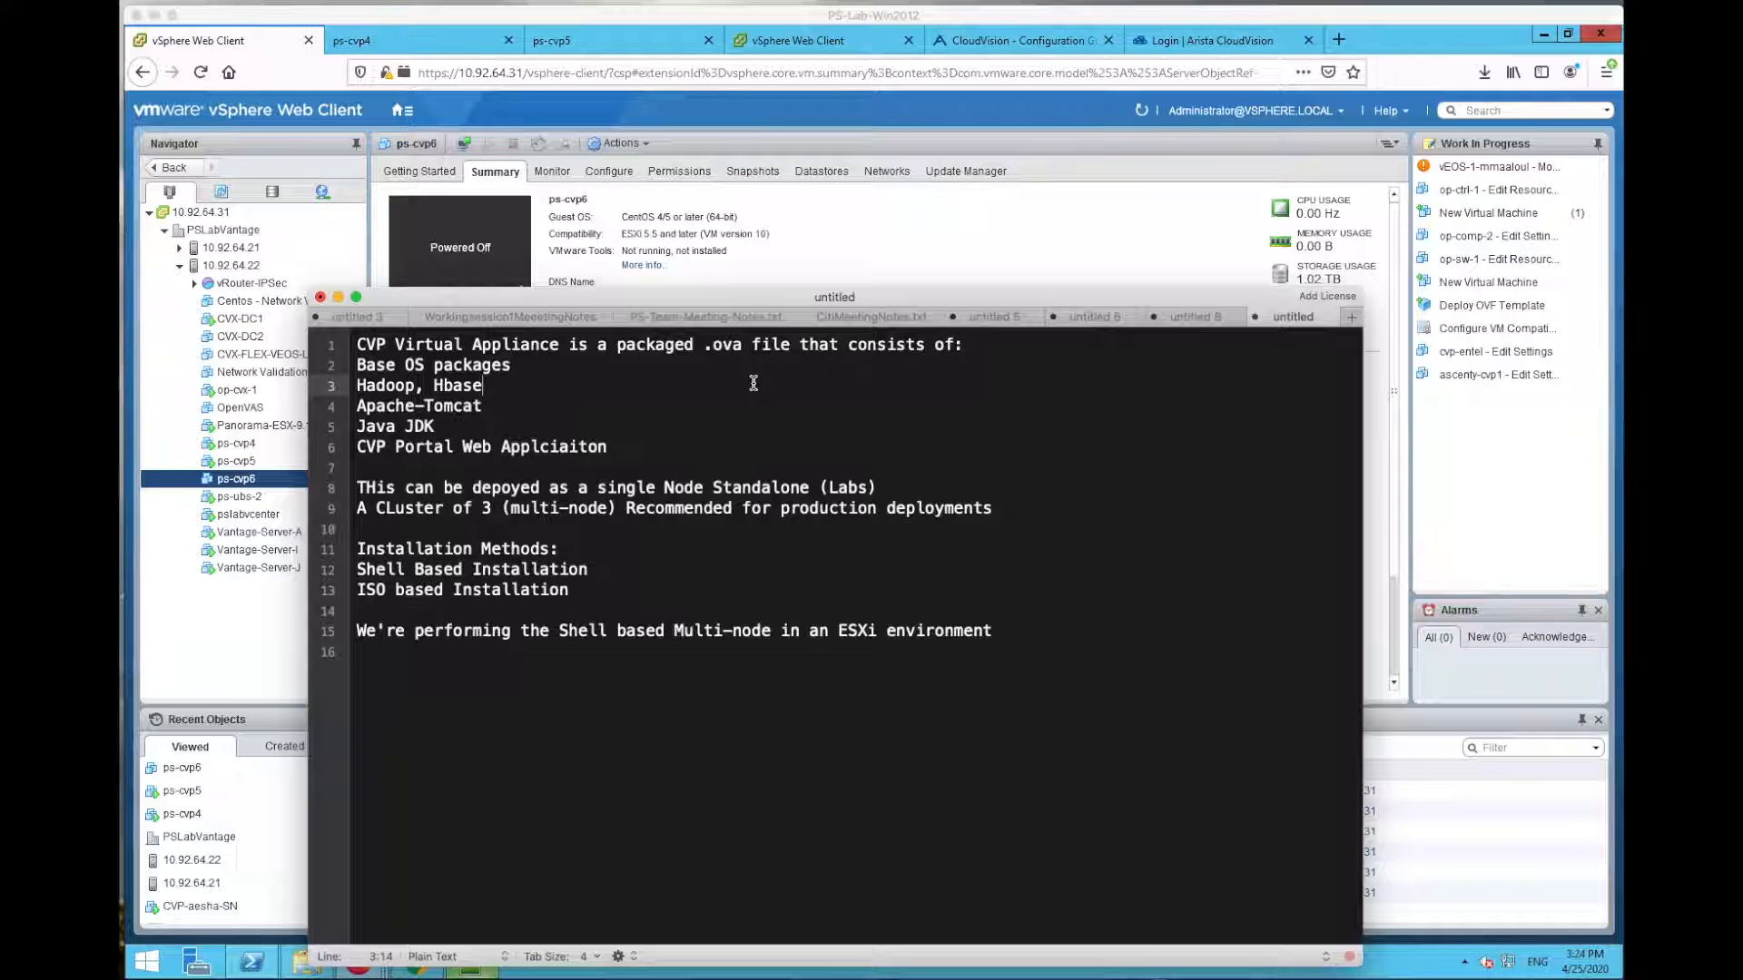
Step: Correct the misspelled word on line 6 of the notes
left_click(575, 446)
key("BackSpace")
type("i")
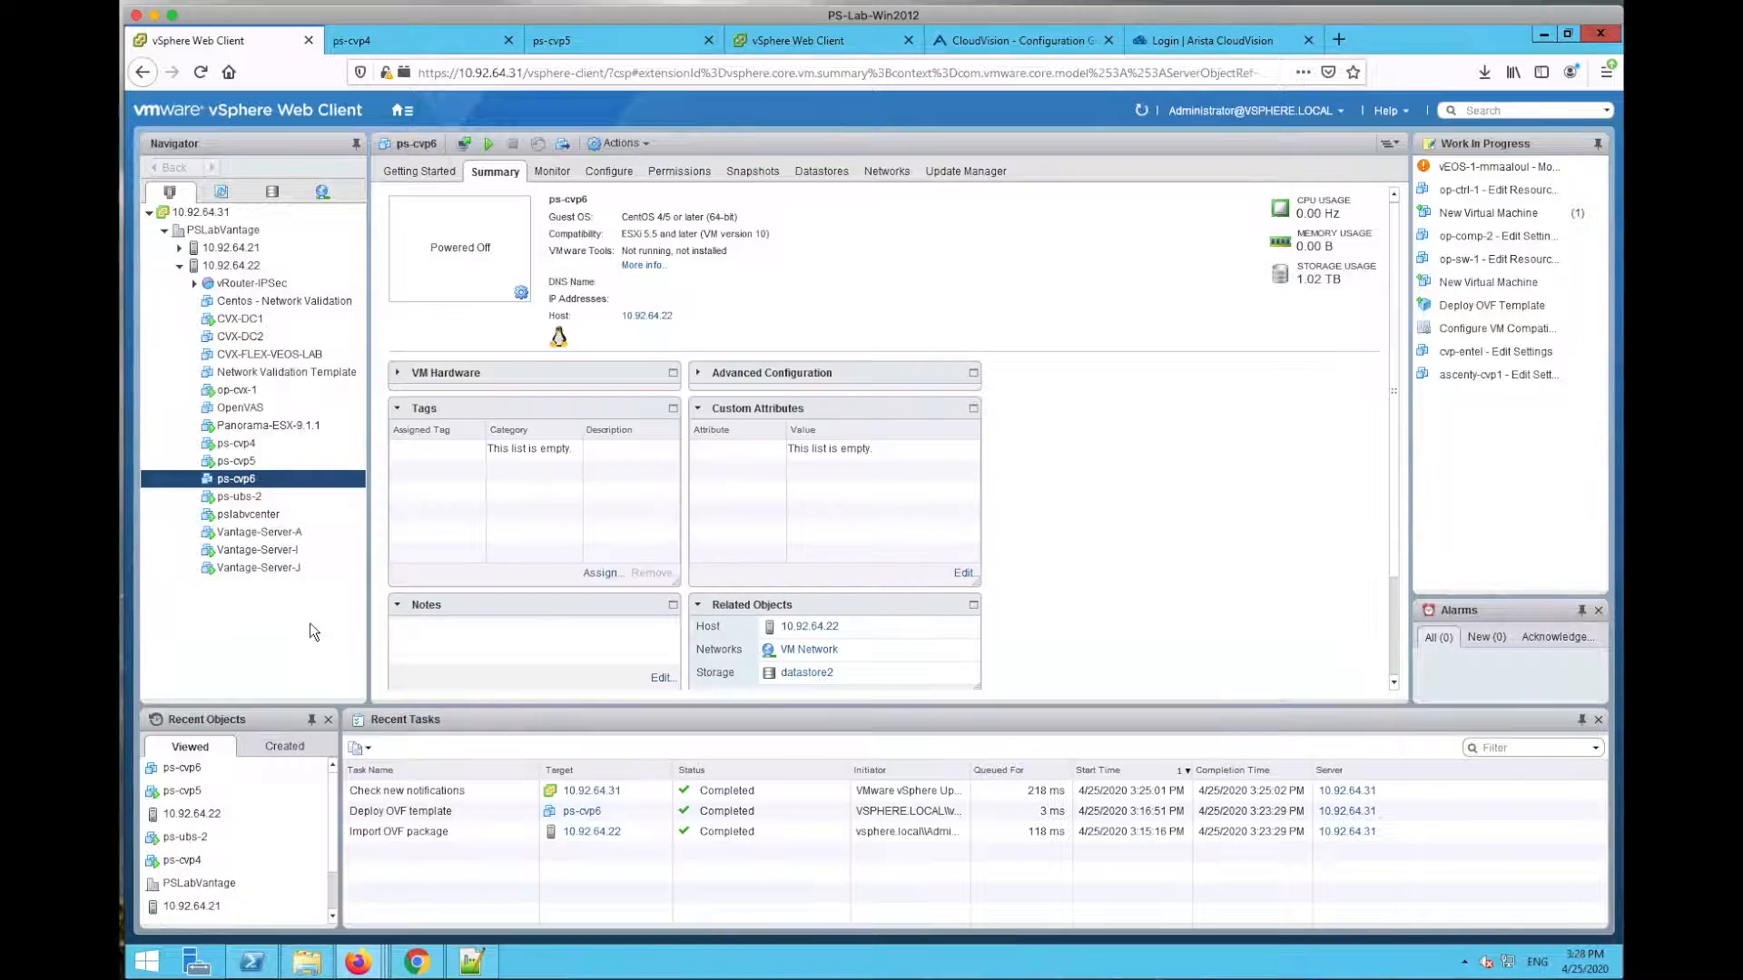
Step: Power on the ps-cvp6 virtual machine and launch its web console
right_click(260, 480)
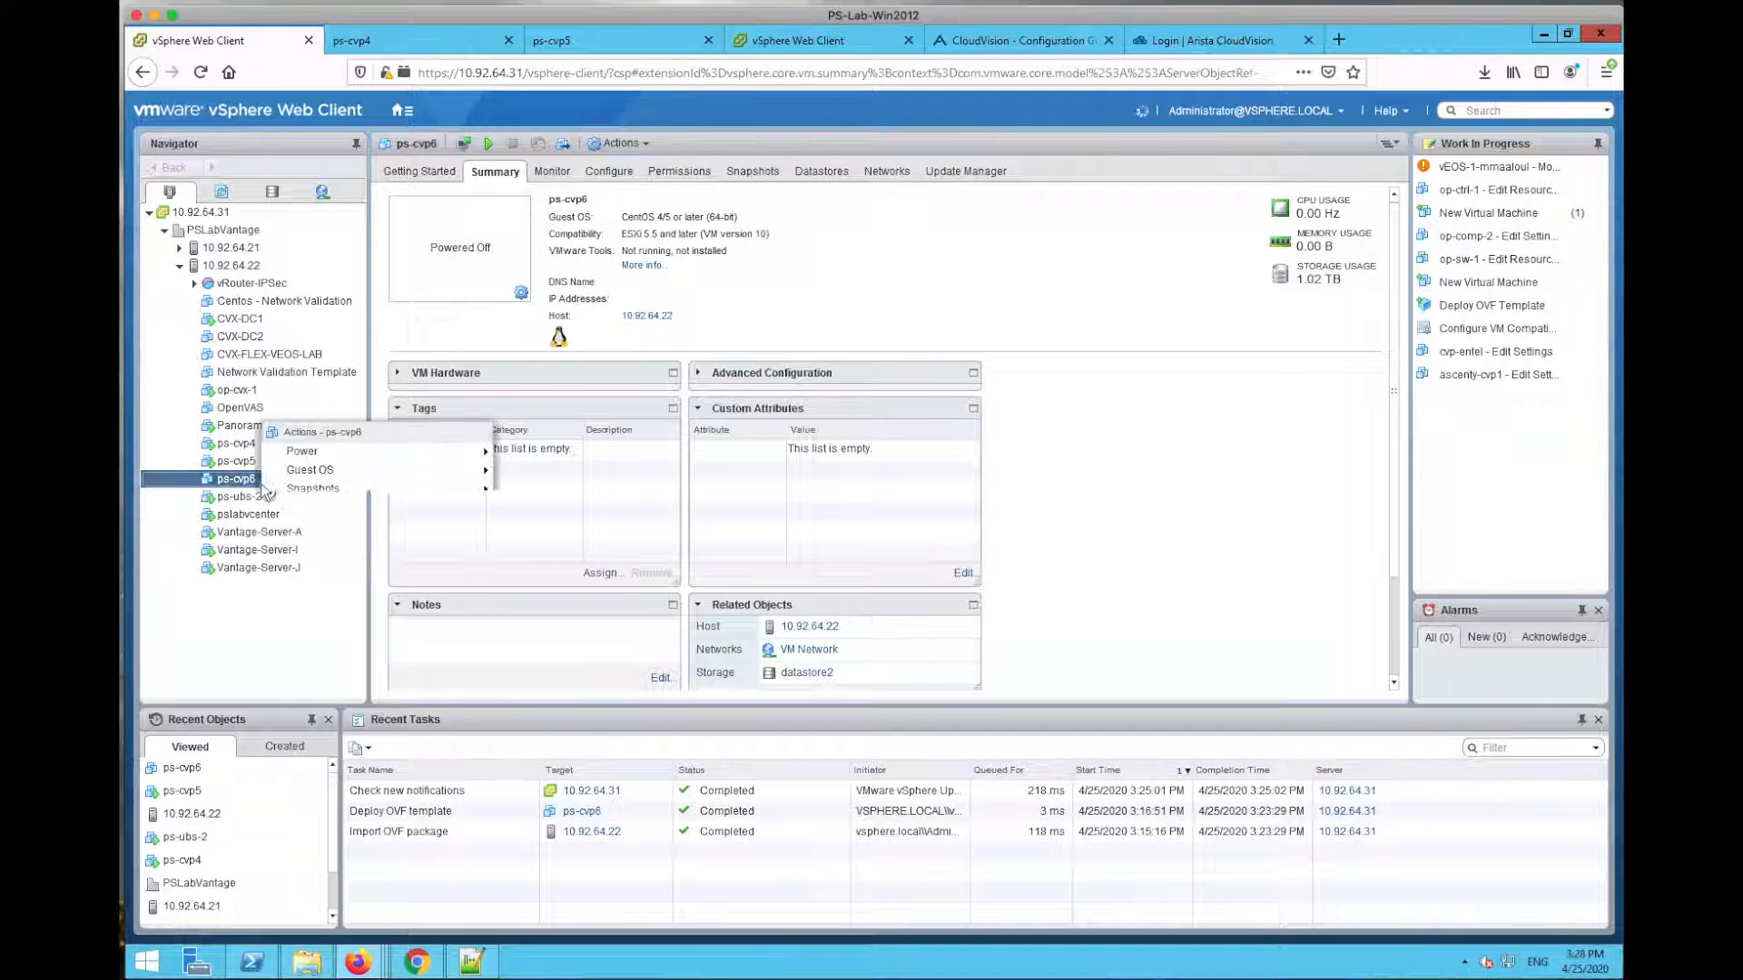
mouse_move(385, 454)
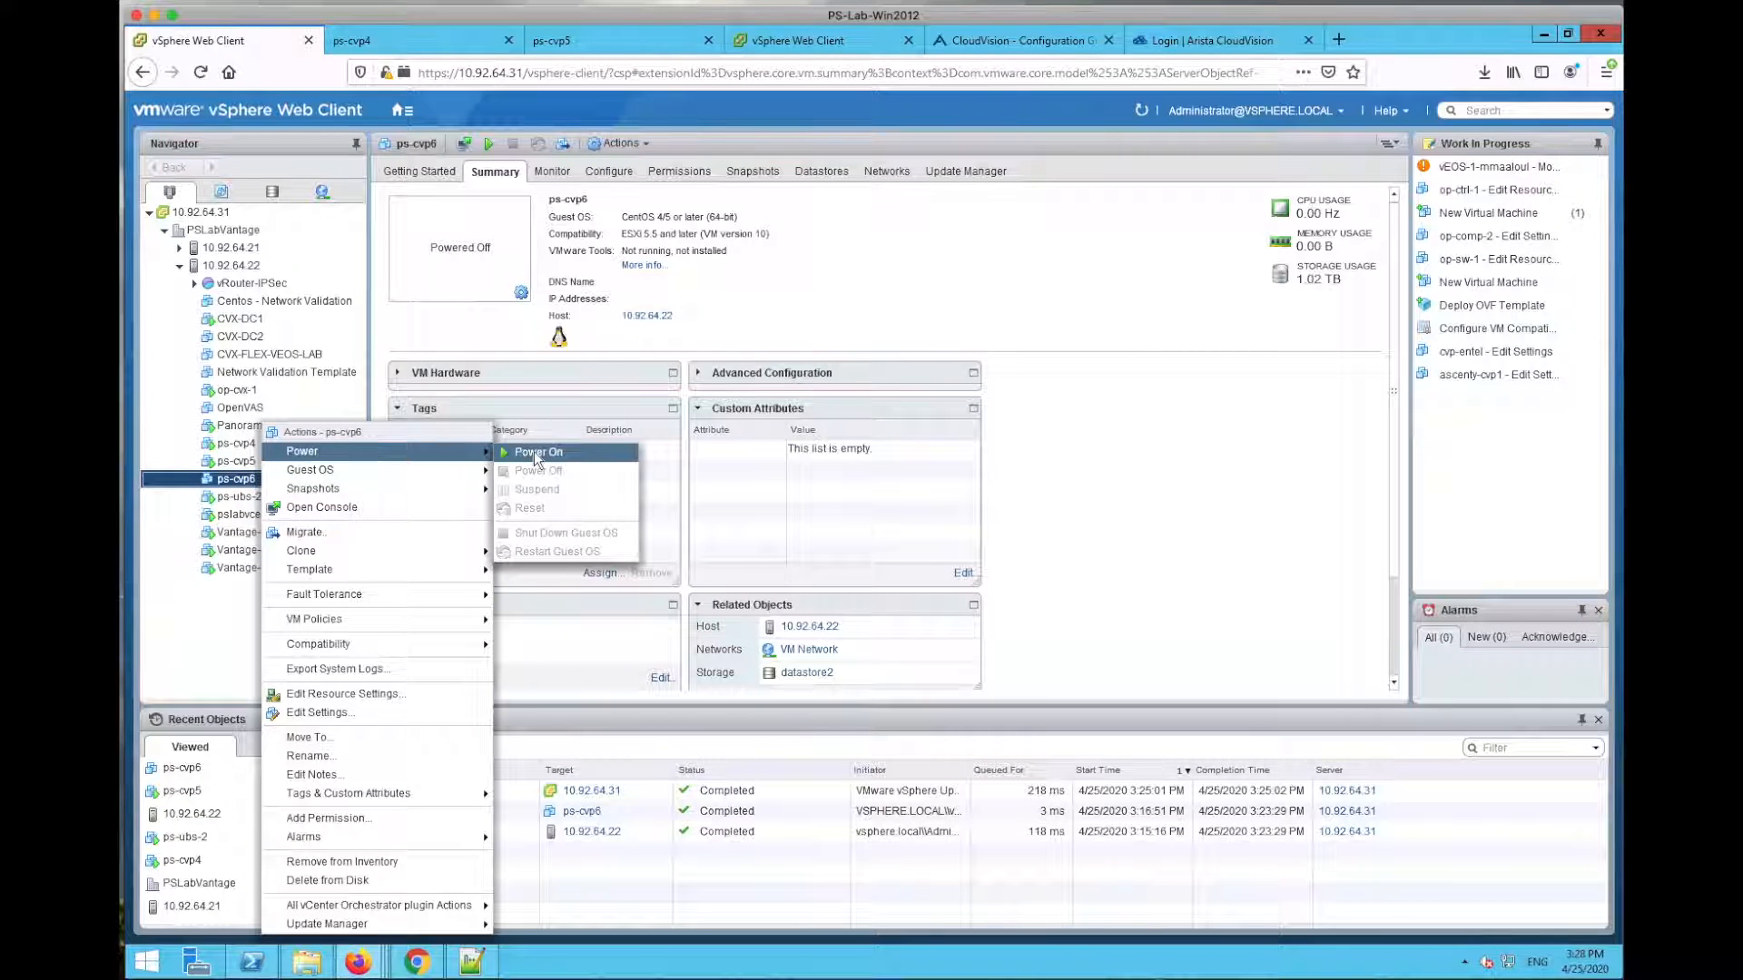
left_click(534, 450)
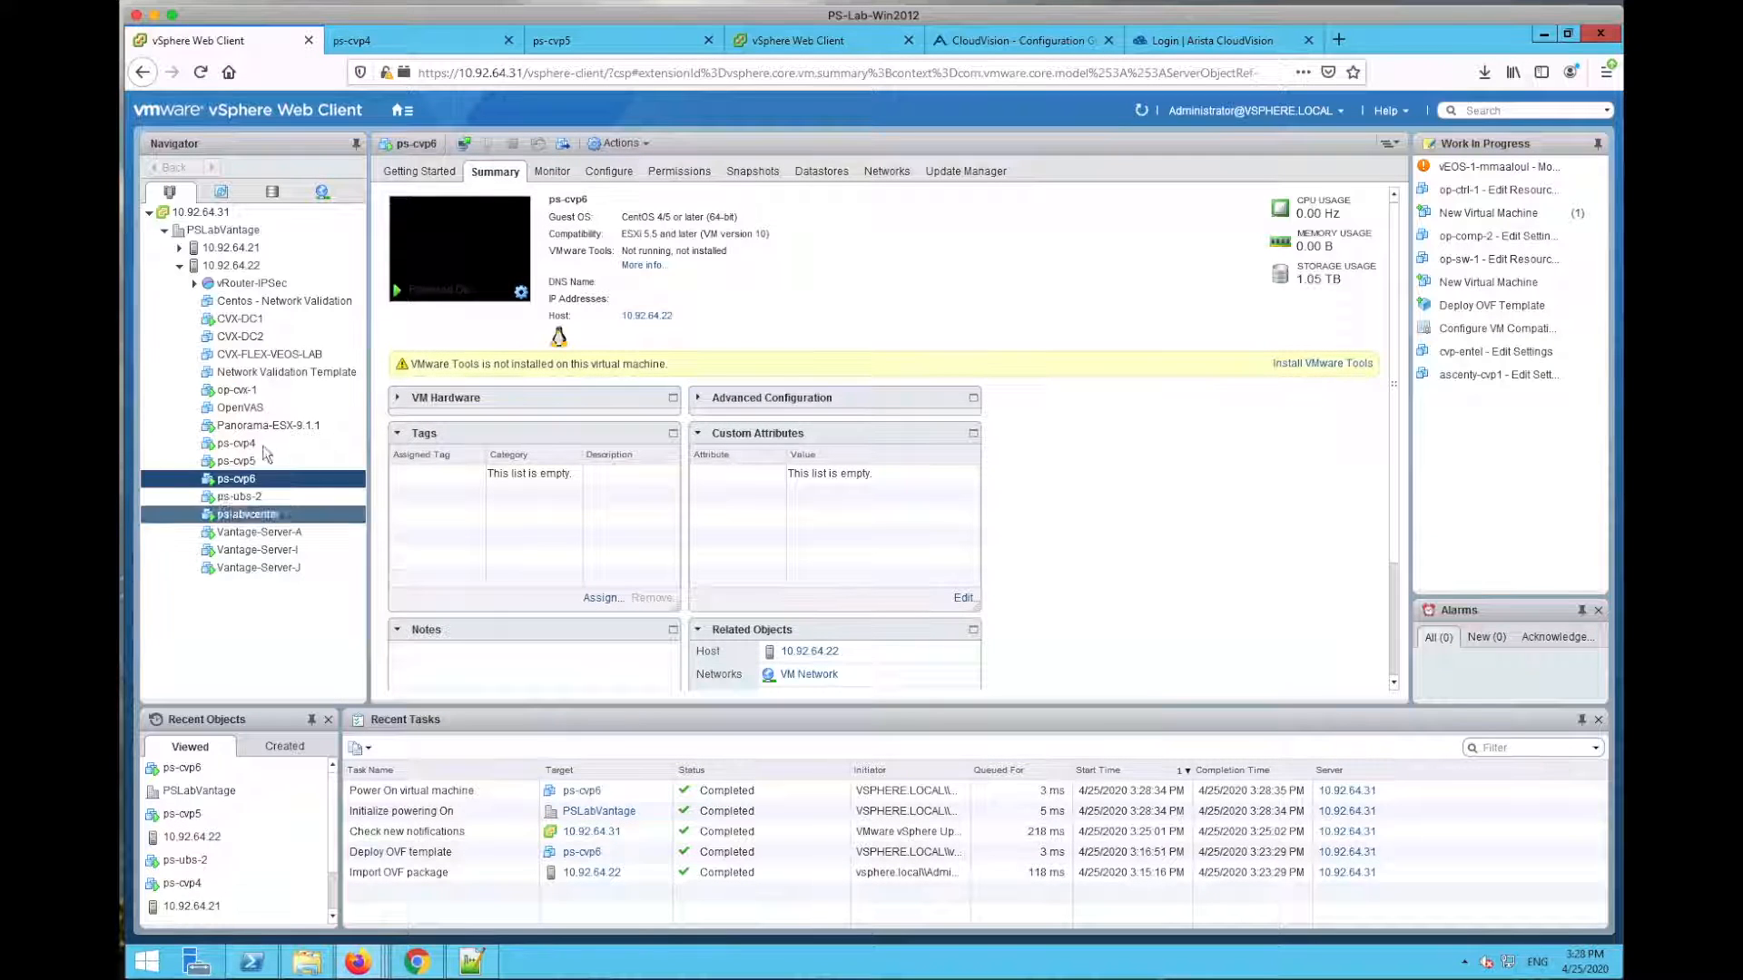
left_click(469, 252)
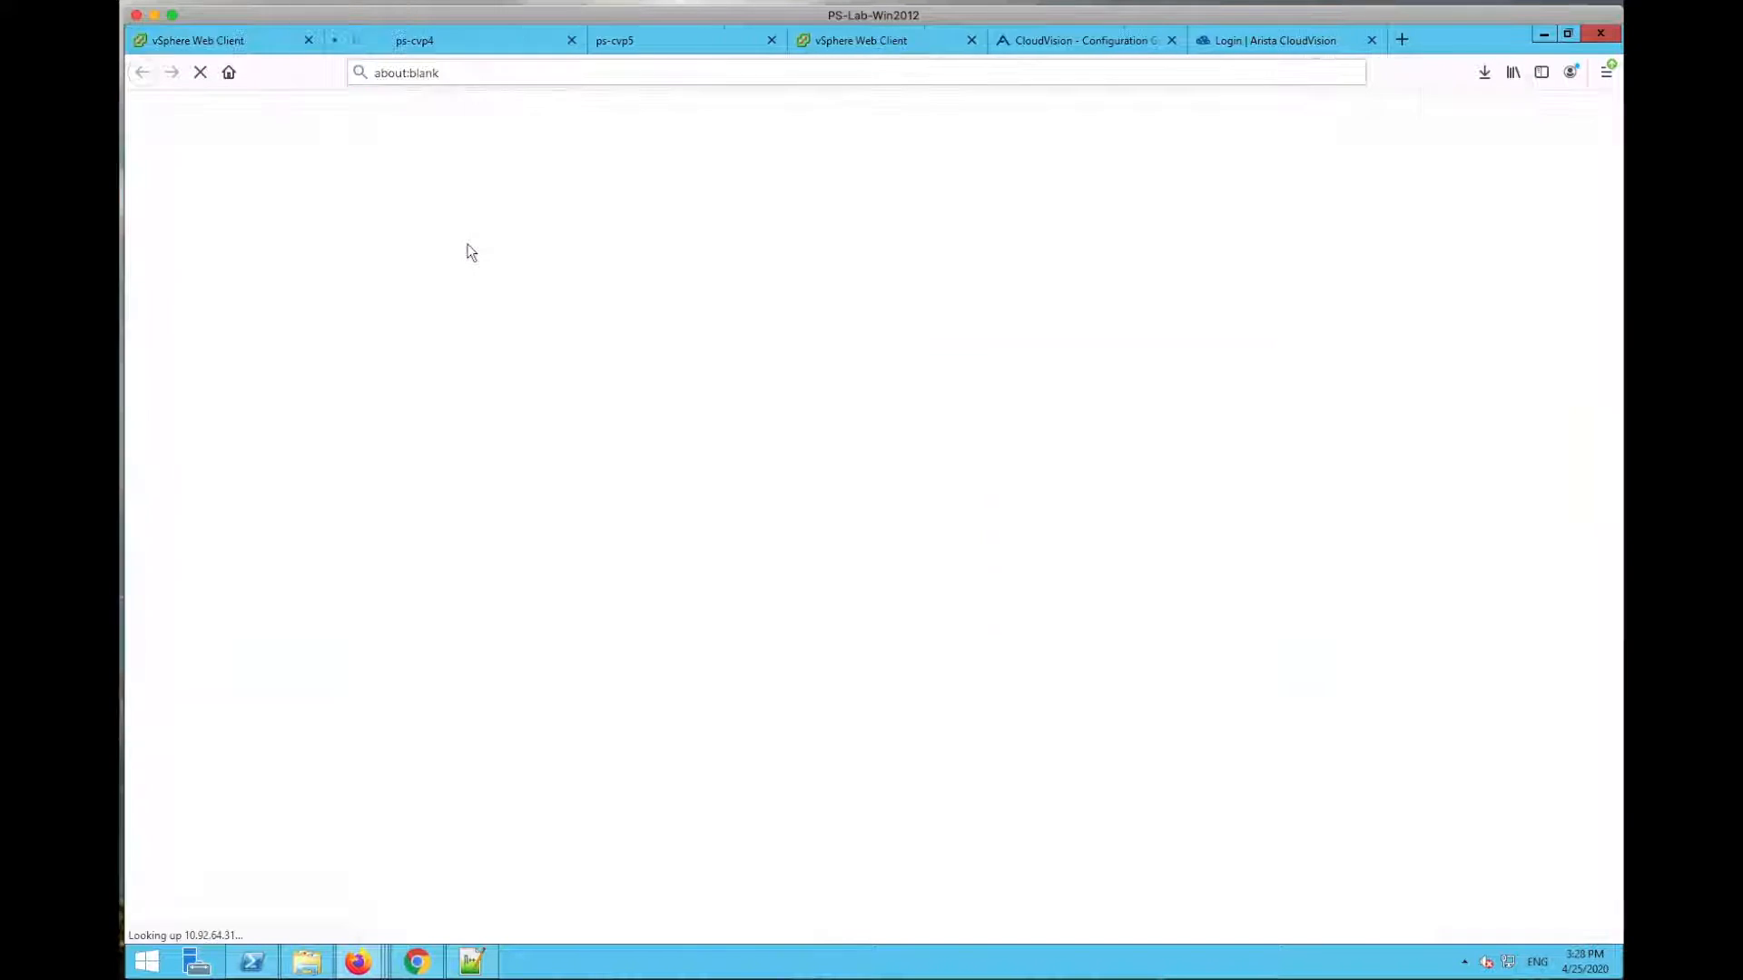
Step: Move the ps-cvp6 console tab after ps-cvp5 and go back to the ps-cvp6 summary
left_click_drag(435, 47, 770, 38)
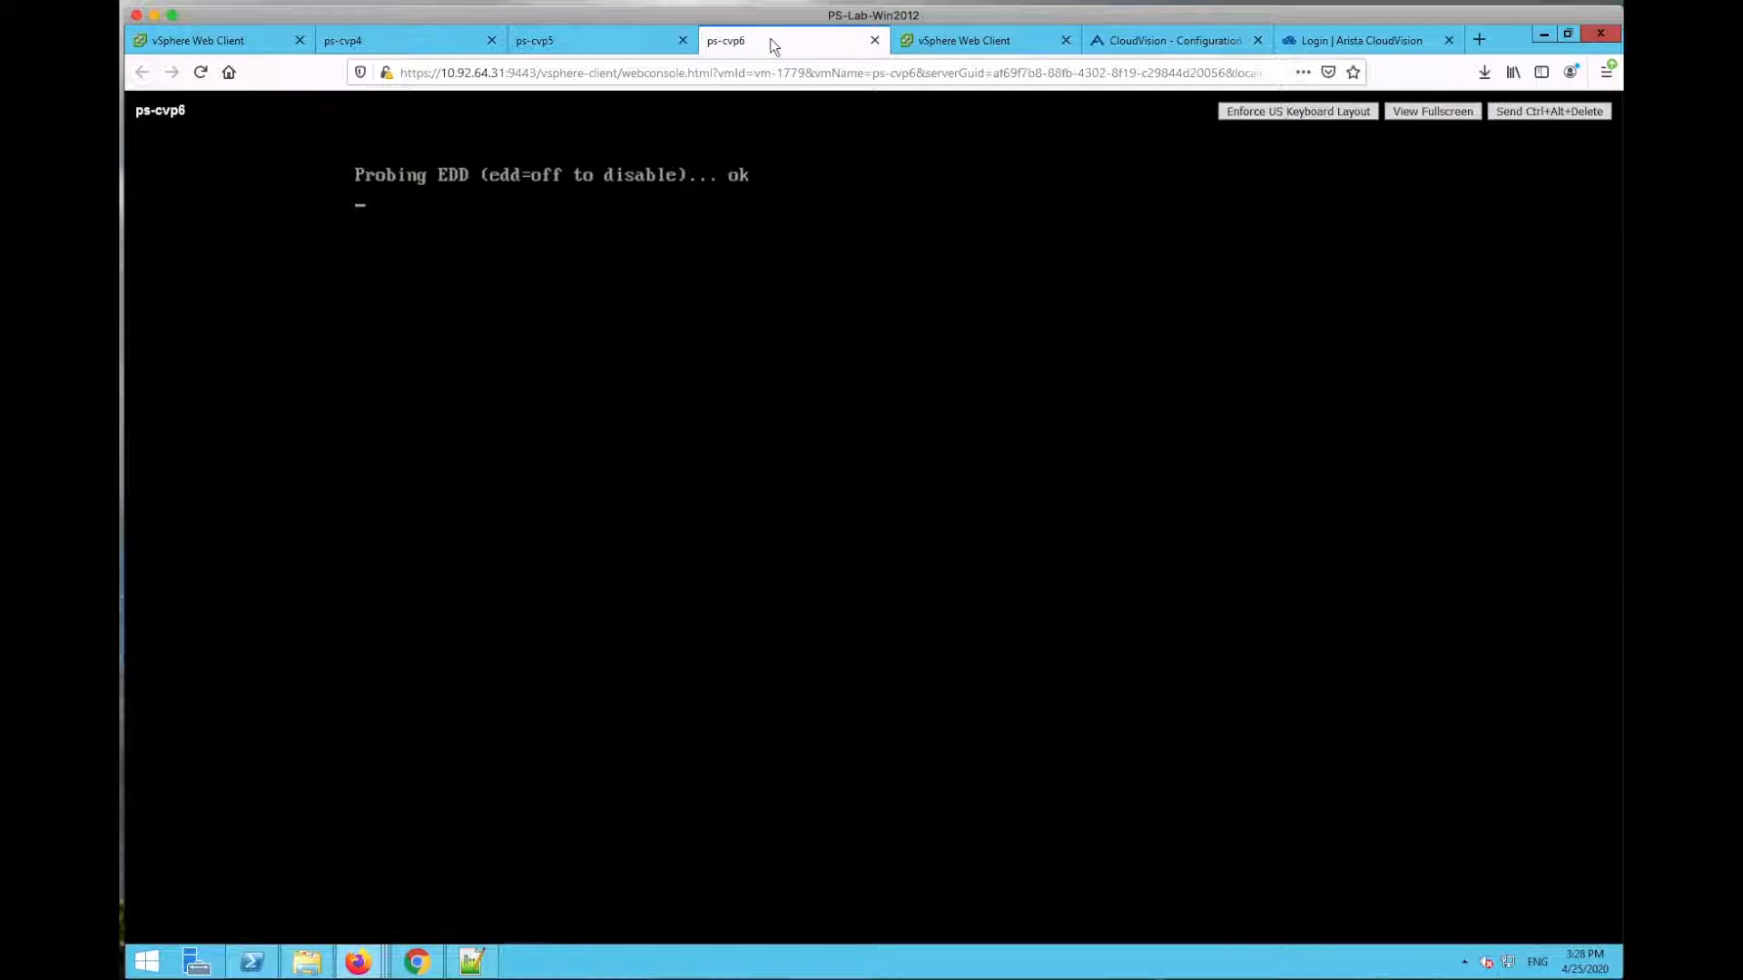
left_click(234, 45)
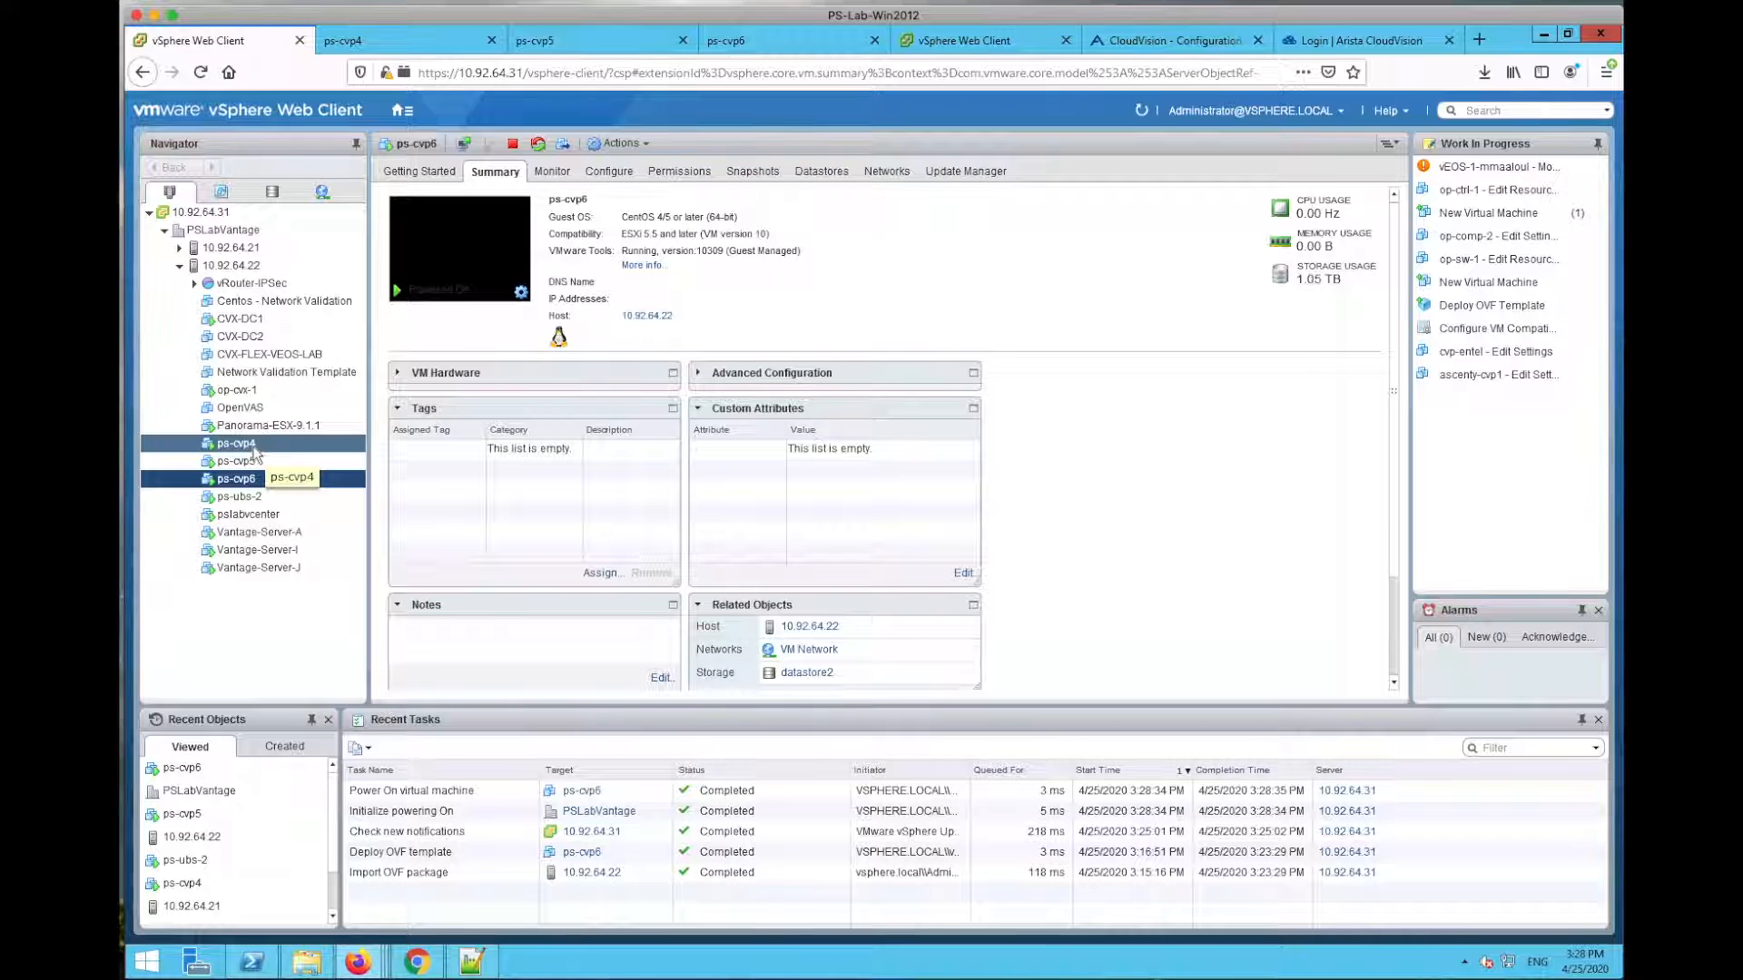
Step: List host 10.92.64.22's VMs and select ps-cvp6, confirming all three nodes are Powered On
left_click(247, 269)
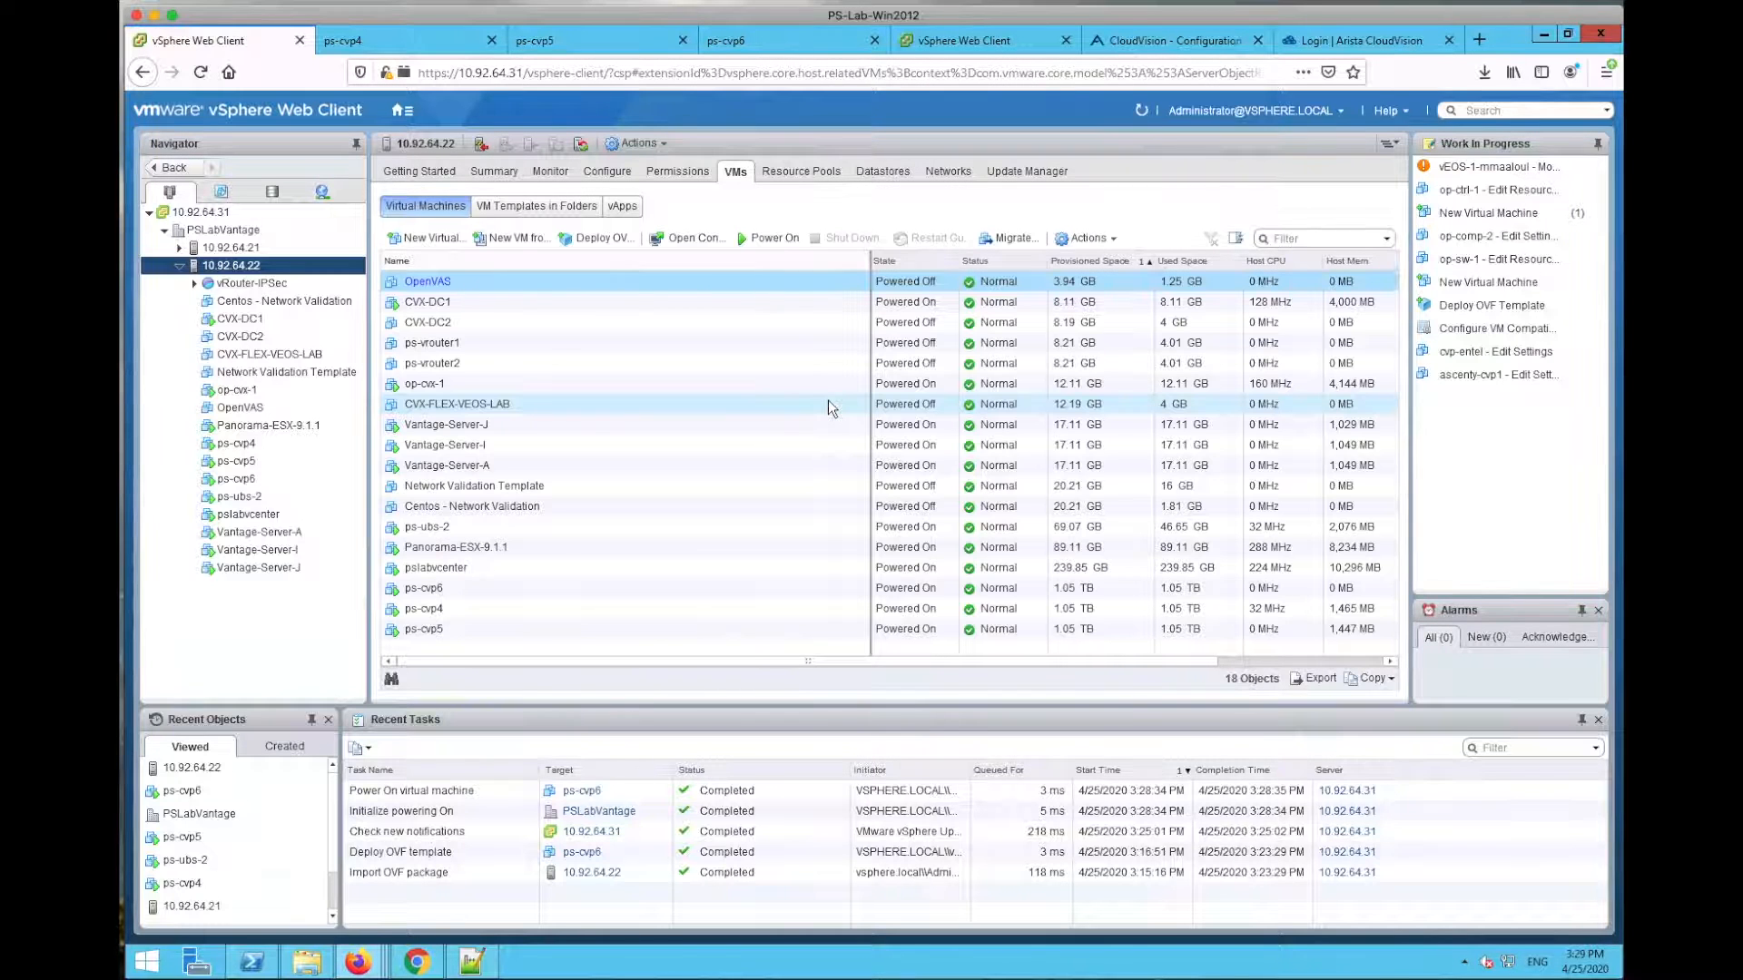
left_click(1127, 588)
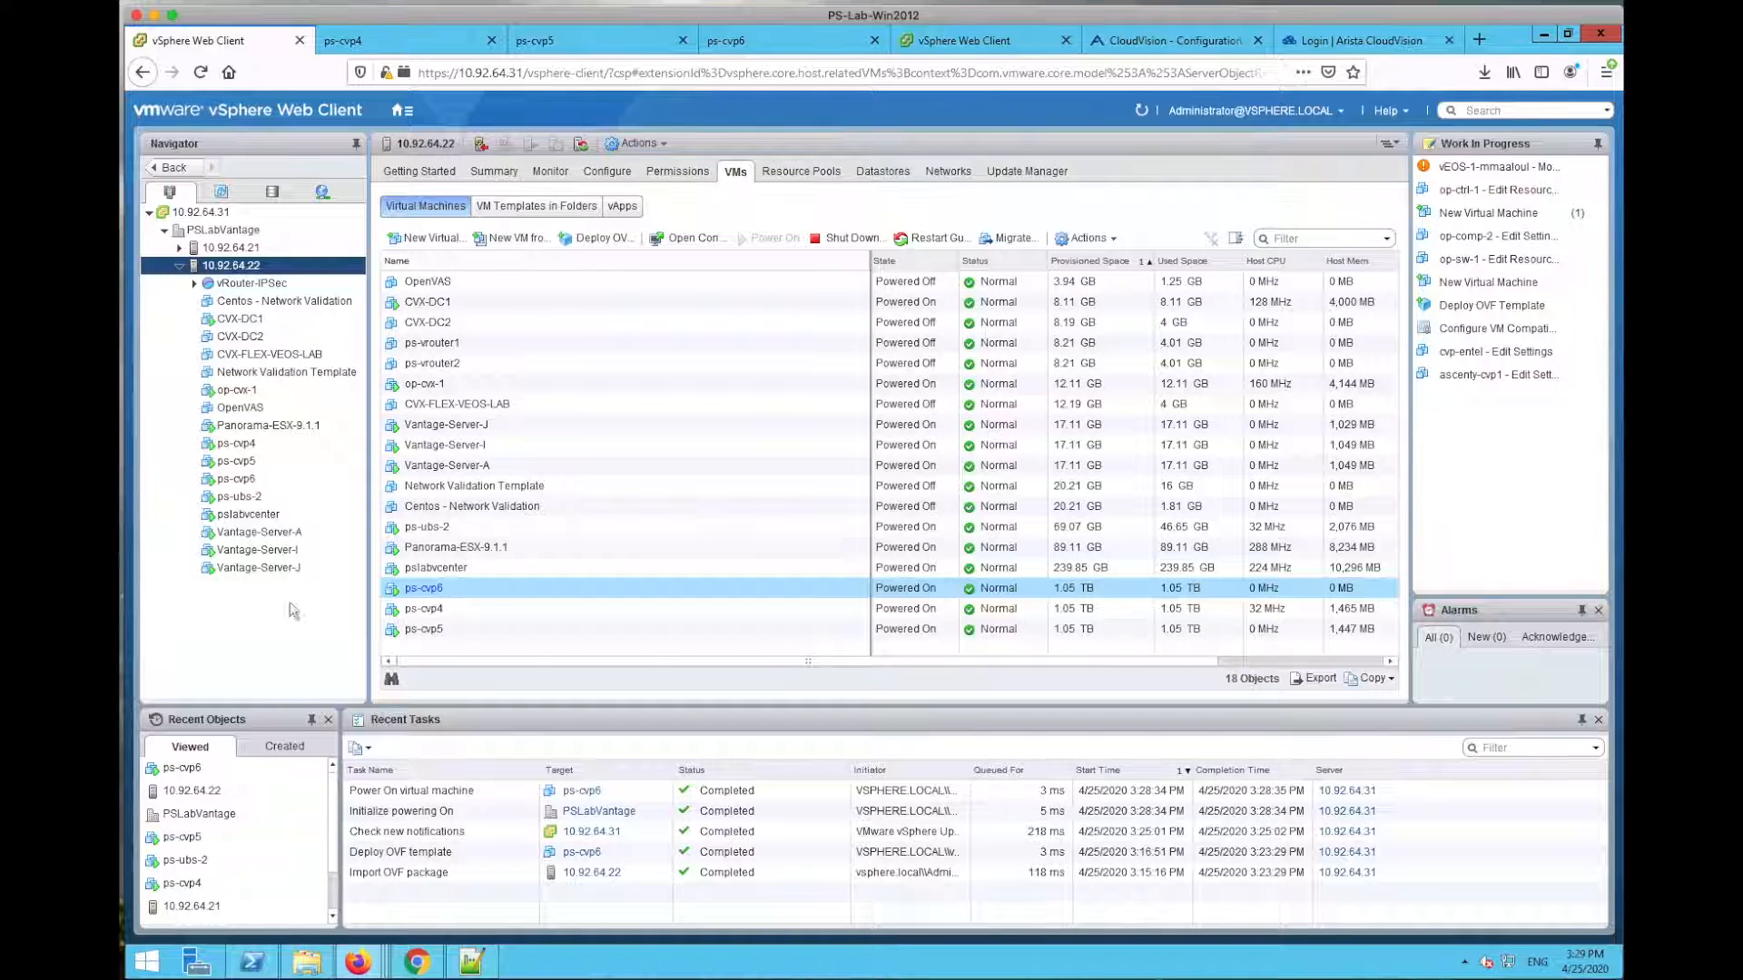
Step: On the ps-cvp4 console, print the config, then choose multinode (m) and primary role (p)
left_click(404, 42)
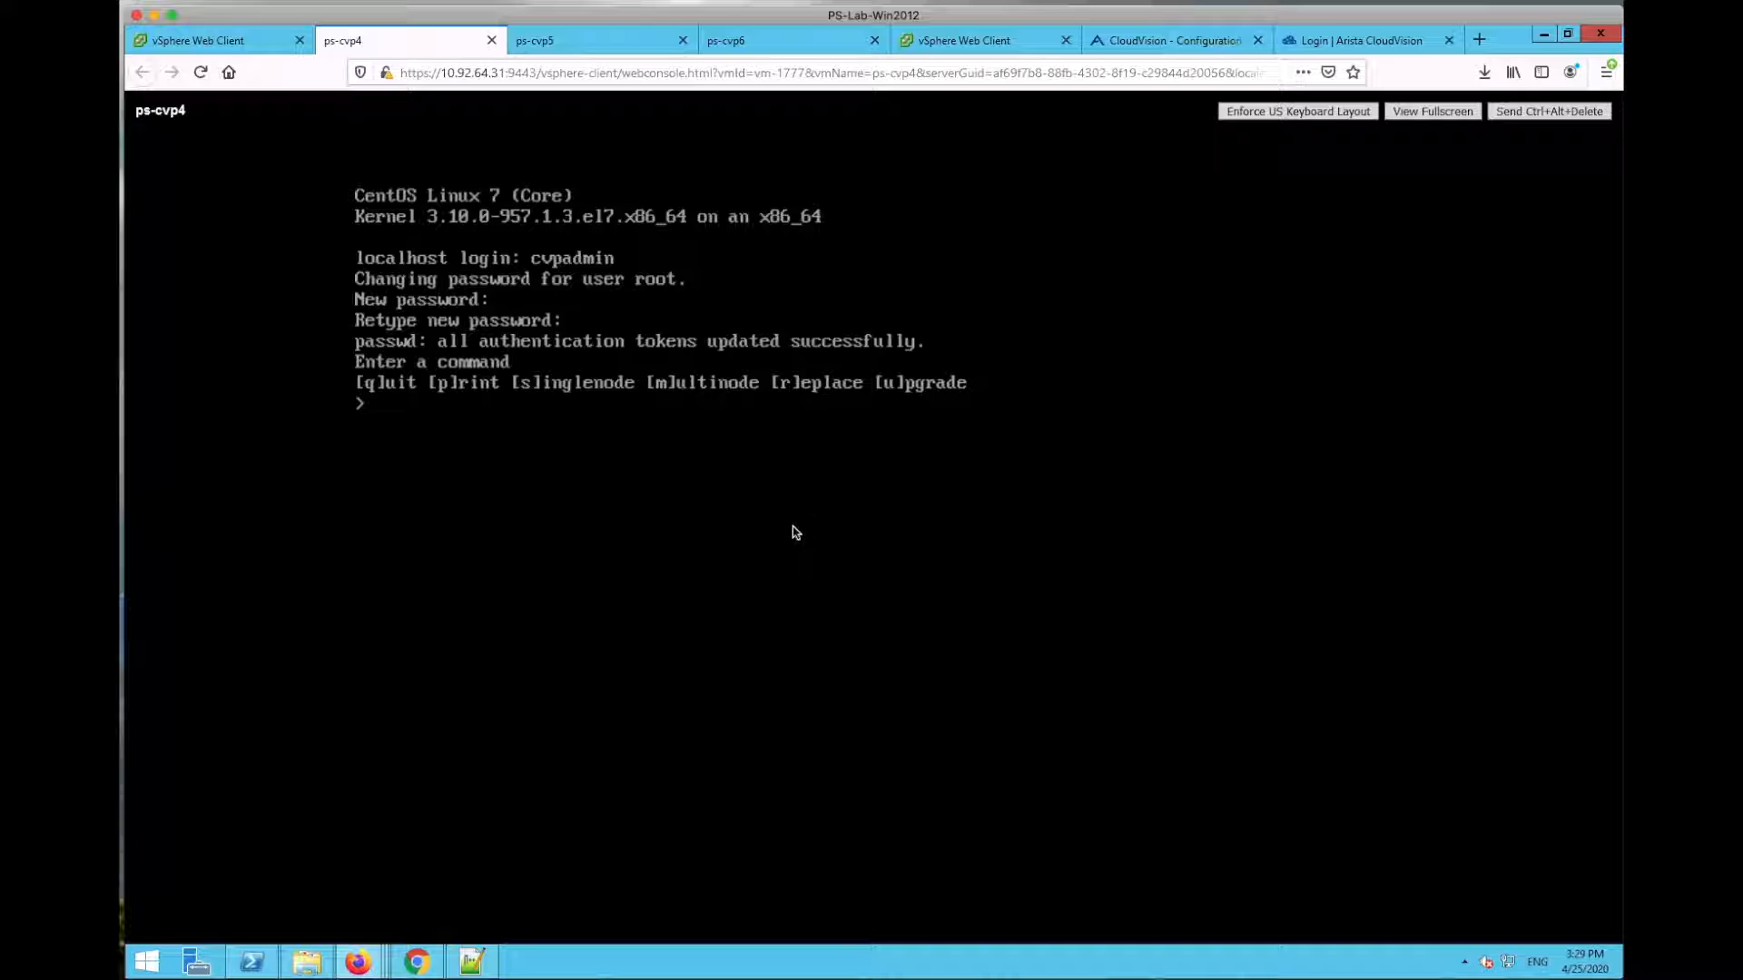
type("p")
key("Return")
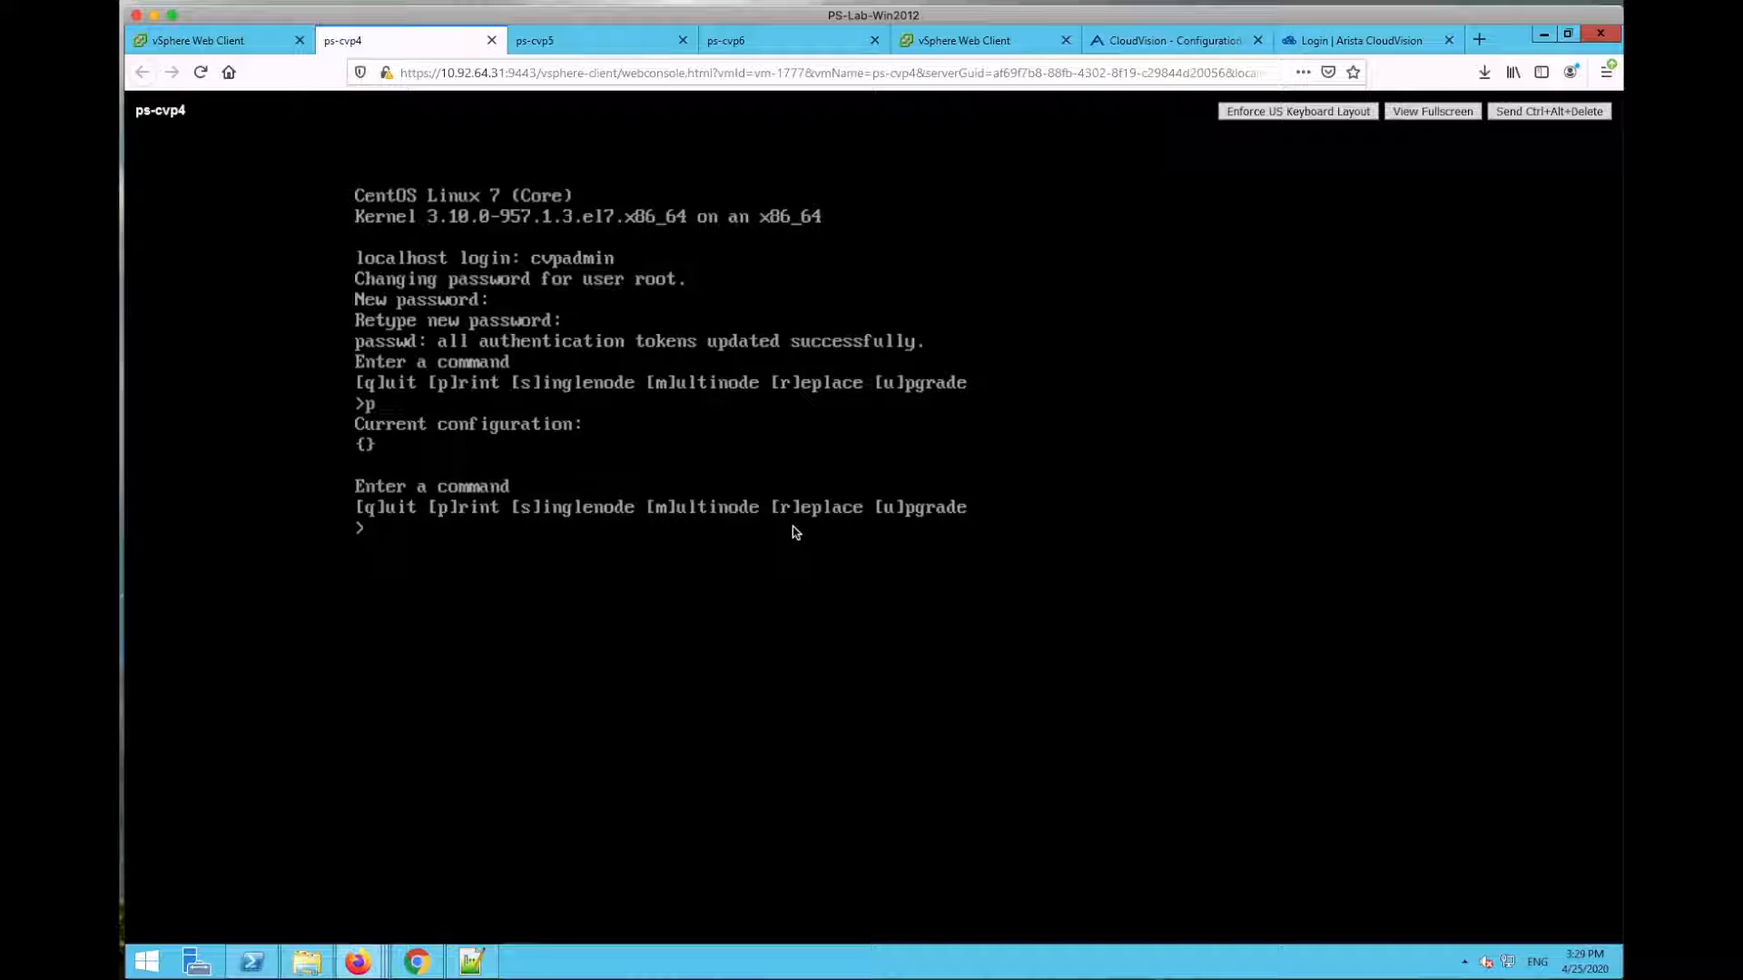
type("m")
key("Return")
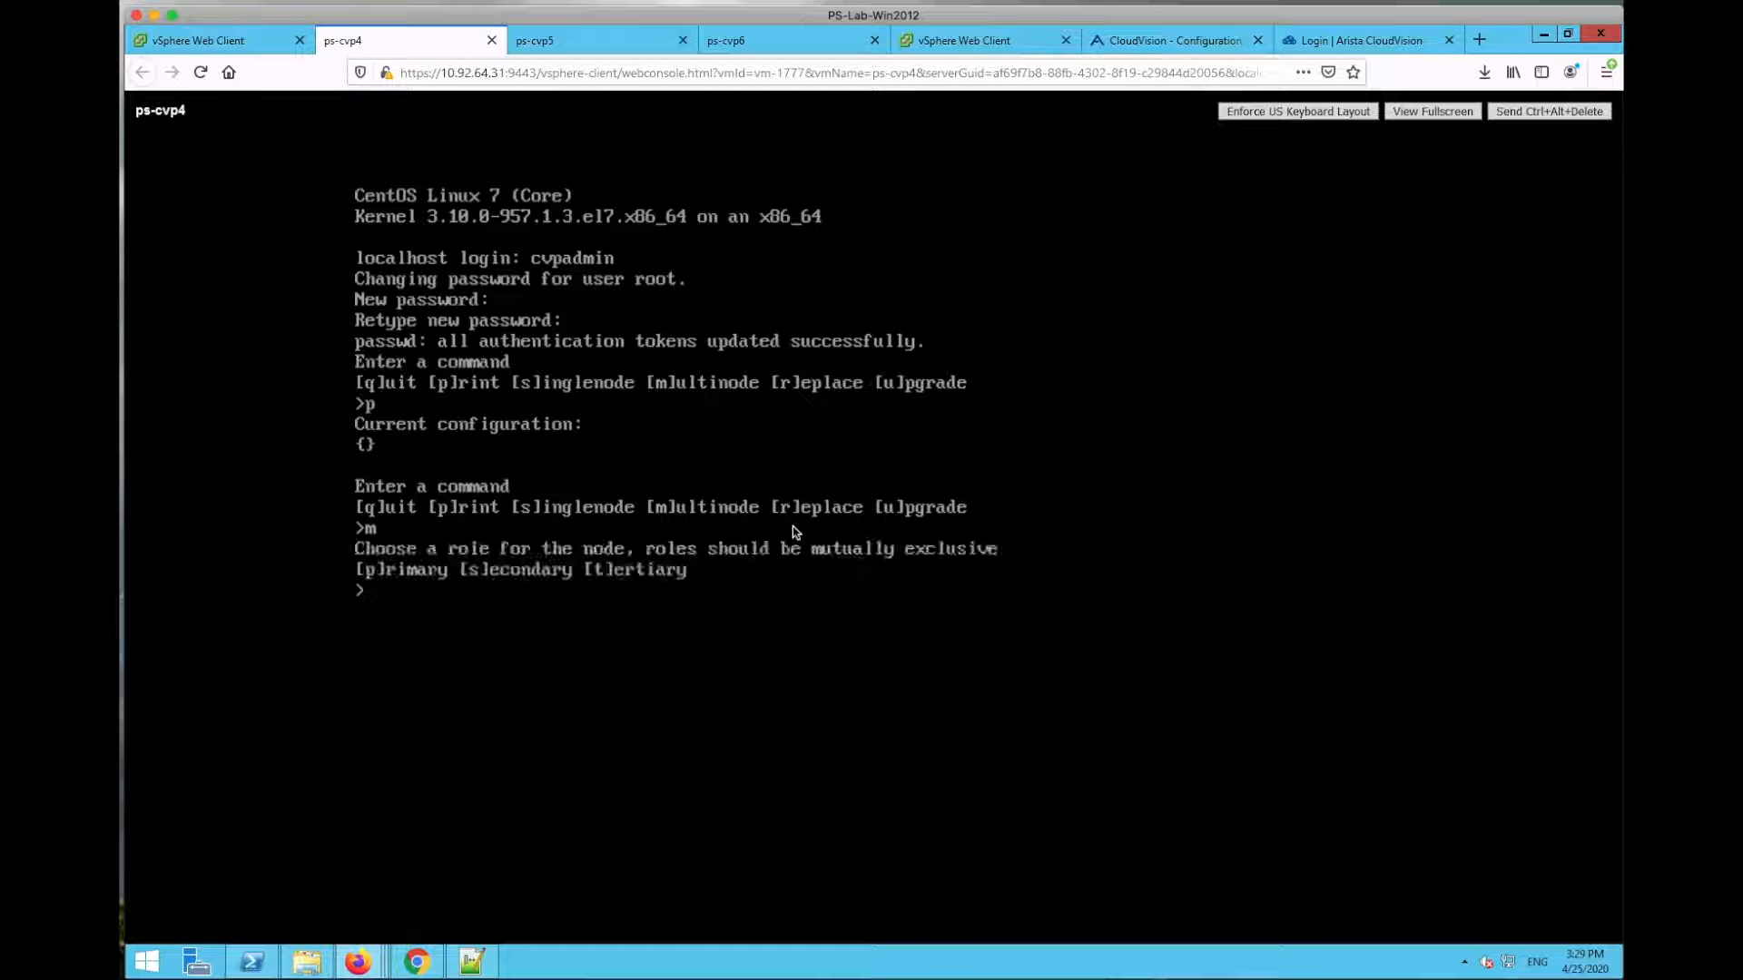
type("p")
key("Return")
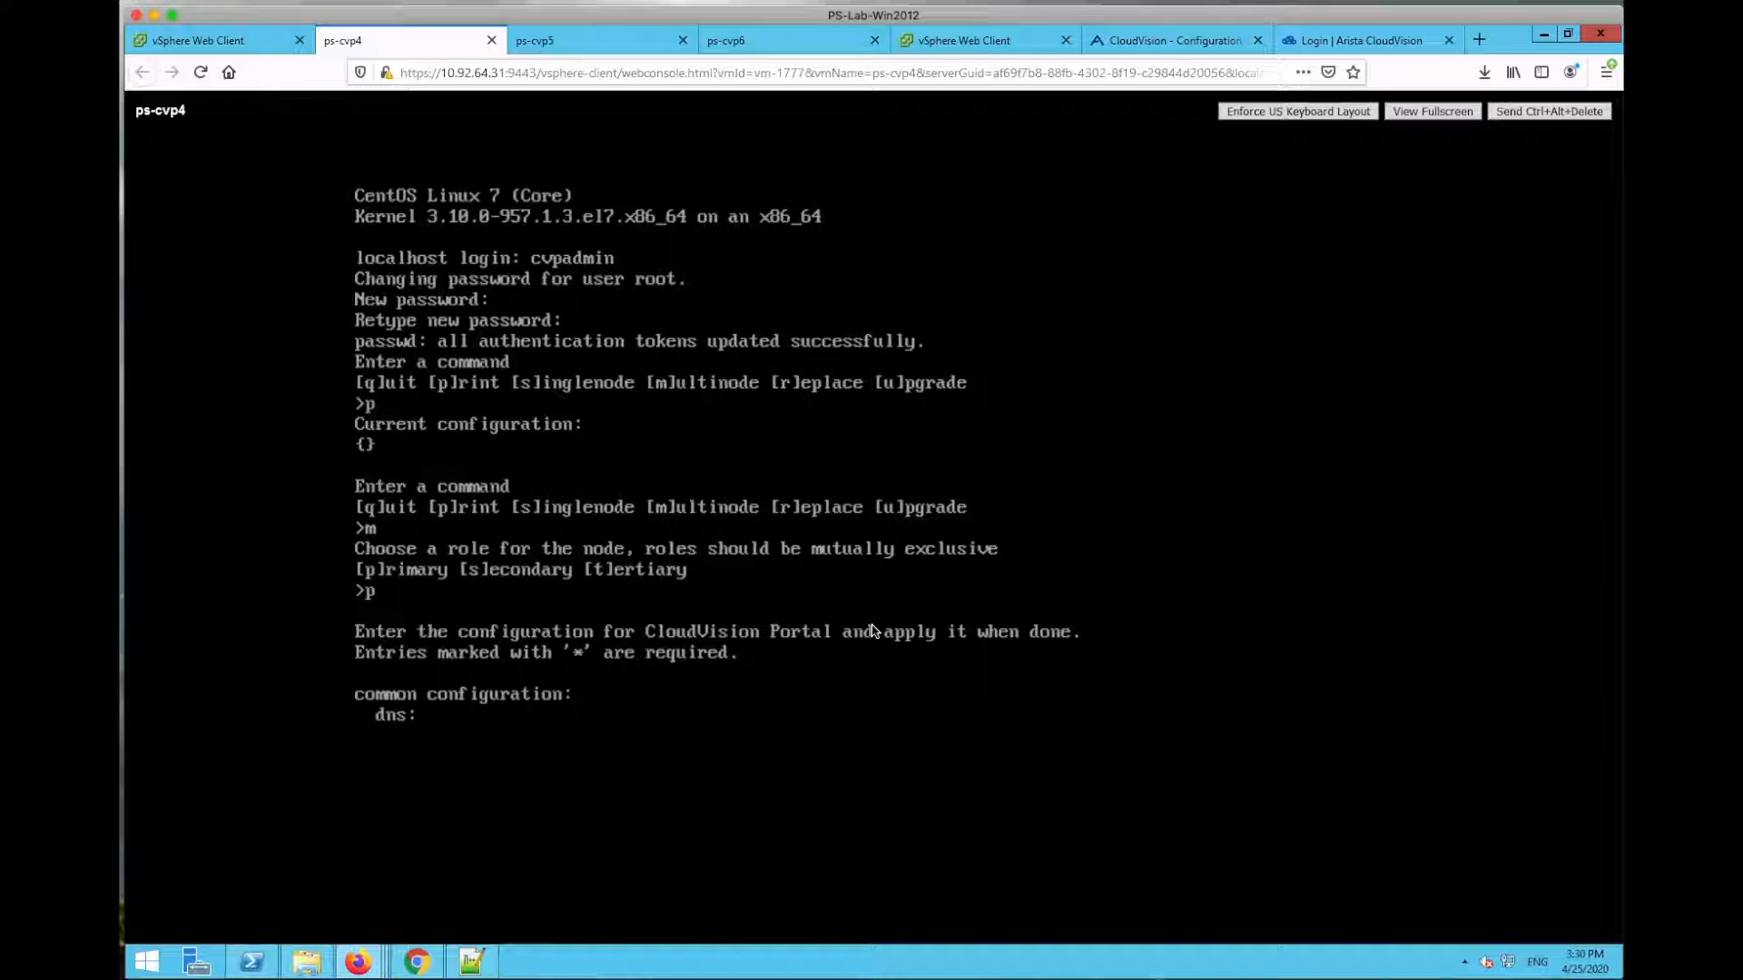
Step: Enter DNS server 172.22.22.10 and NTP server 172.22.22.50 for ps-cvp4
type("171")
type(".")
type("22.22.10")
key("Return")
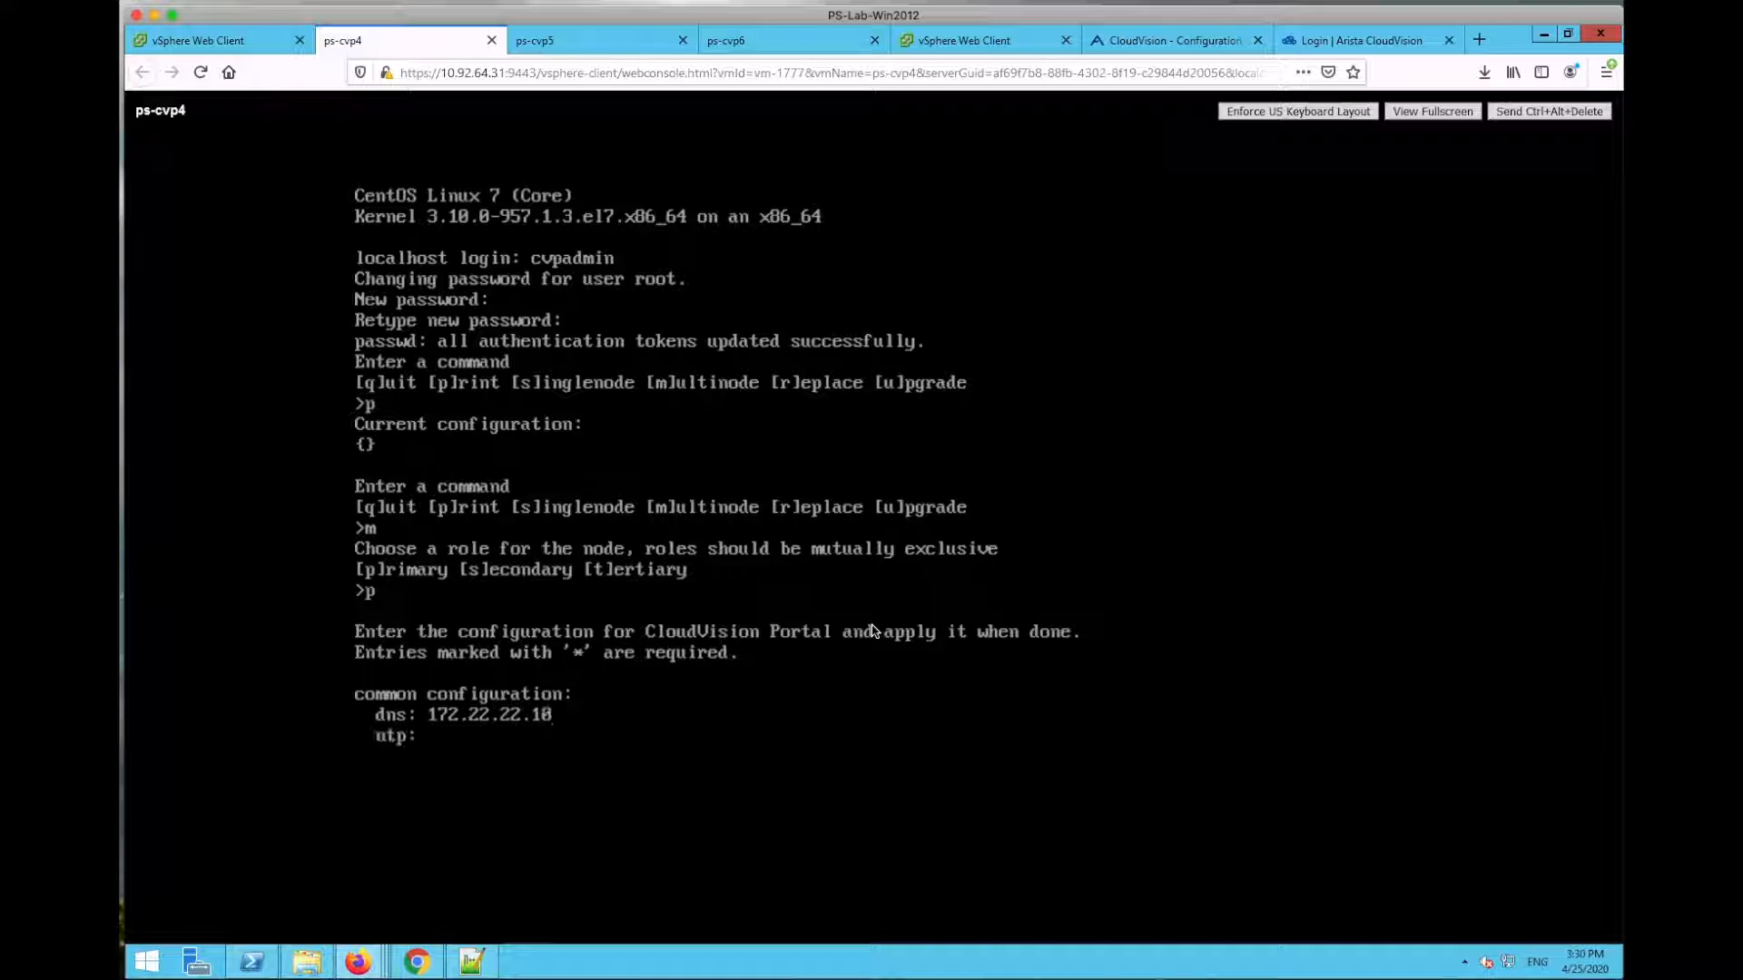
type("1`72")
key("BackSpace")
key("BackSpace")
type("72.22.22.50")
key("Return")
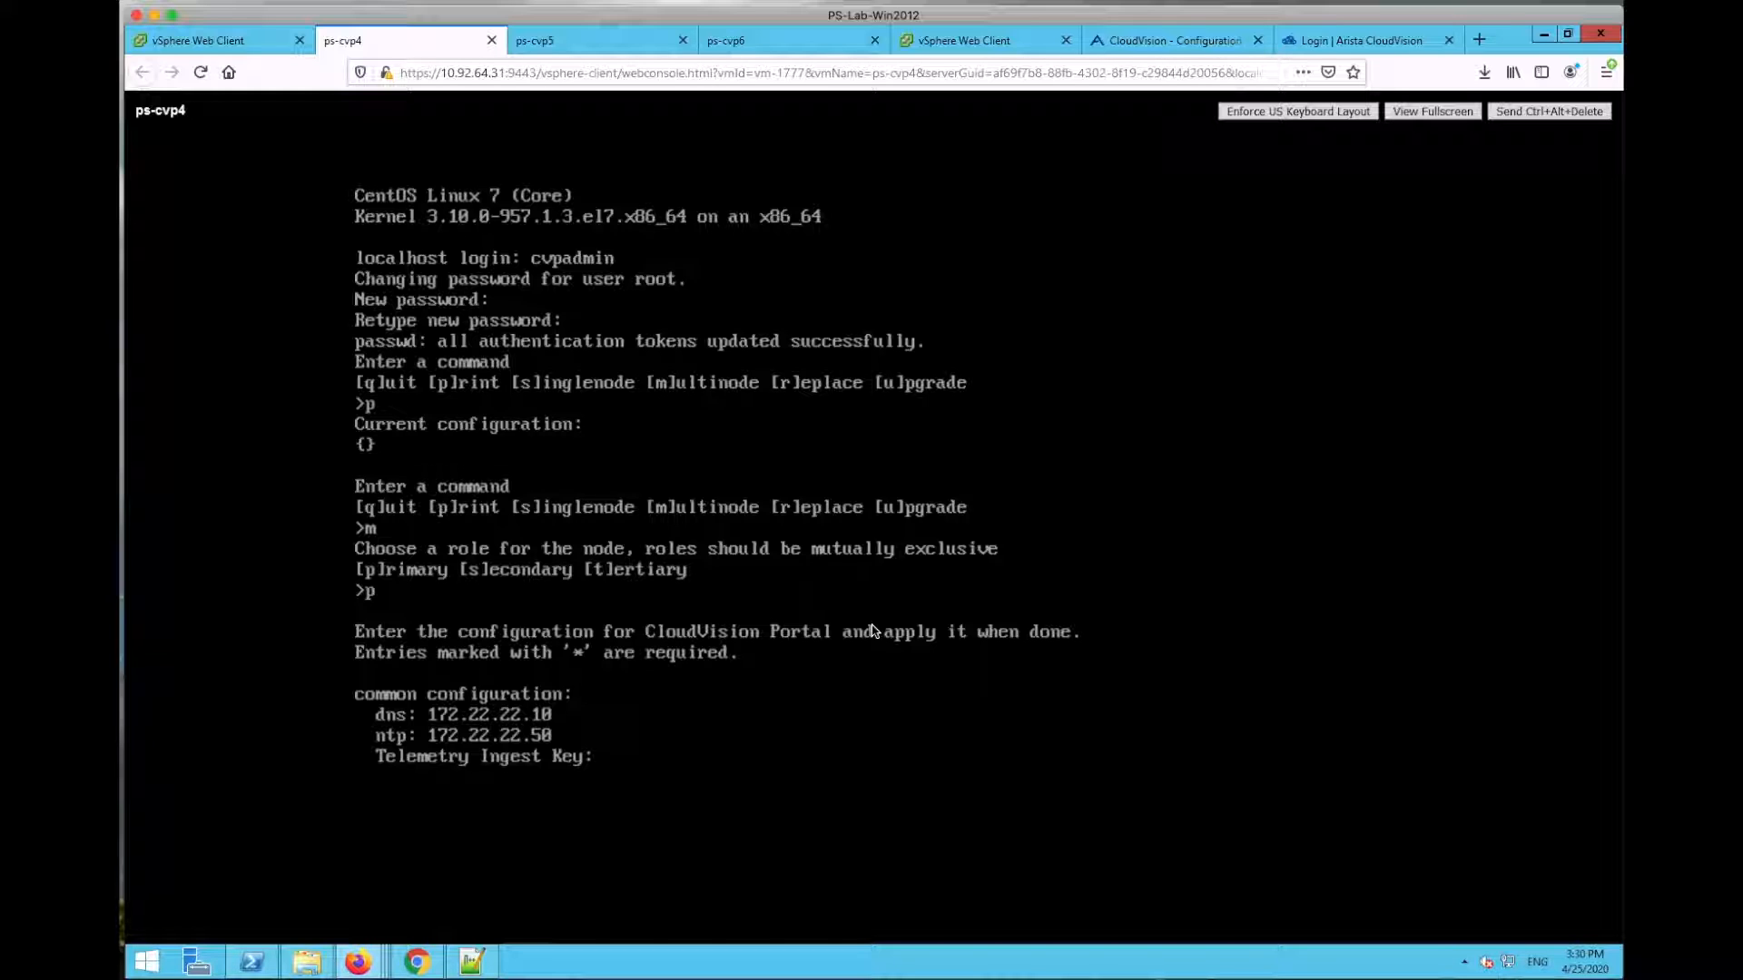
Step: Enter the telemetry ingest key, keep WiFi disabled, and use eth0 for cluster and device interfaces
type("arista")
key("Return")
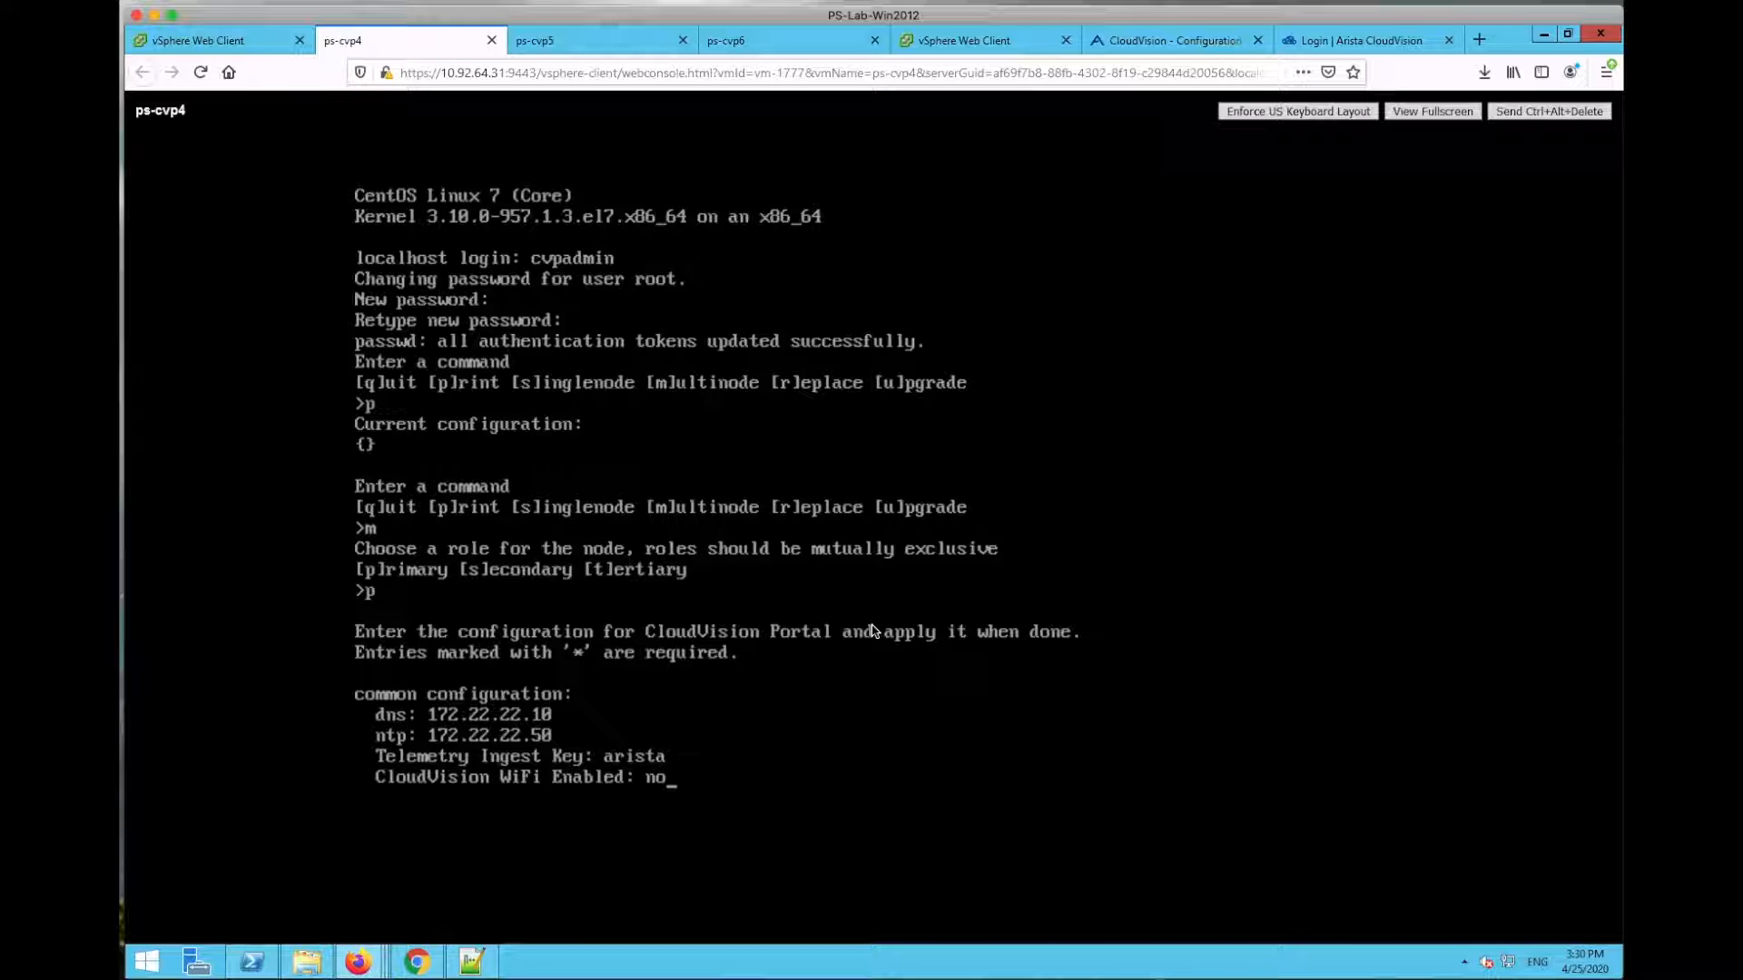
key("Return")
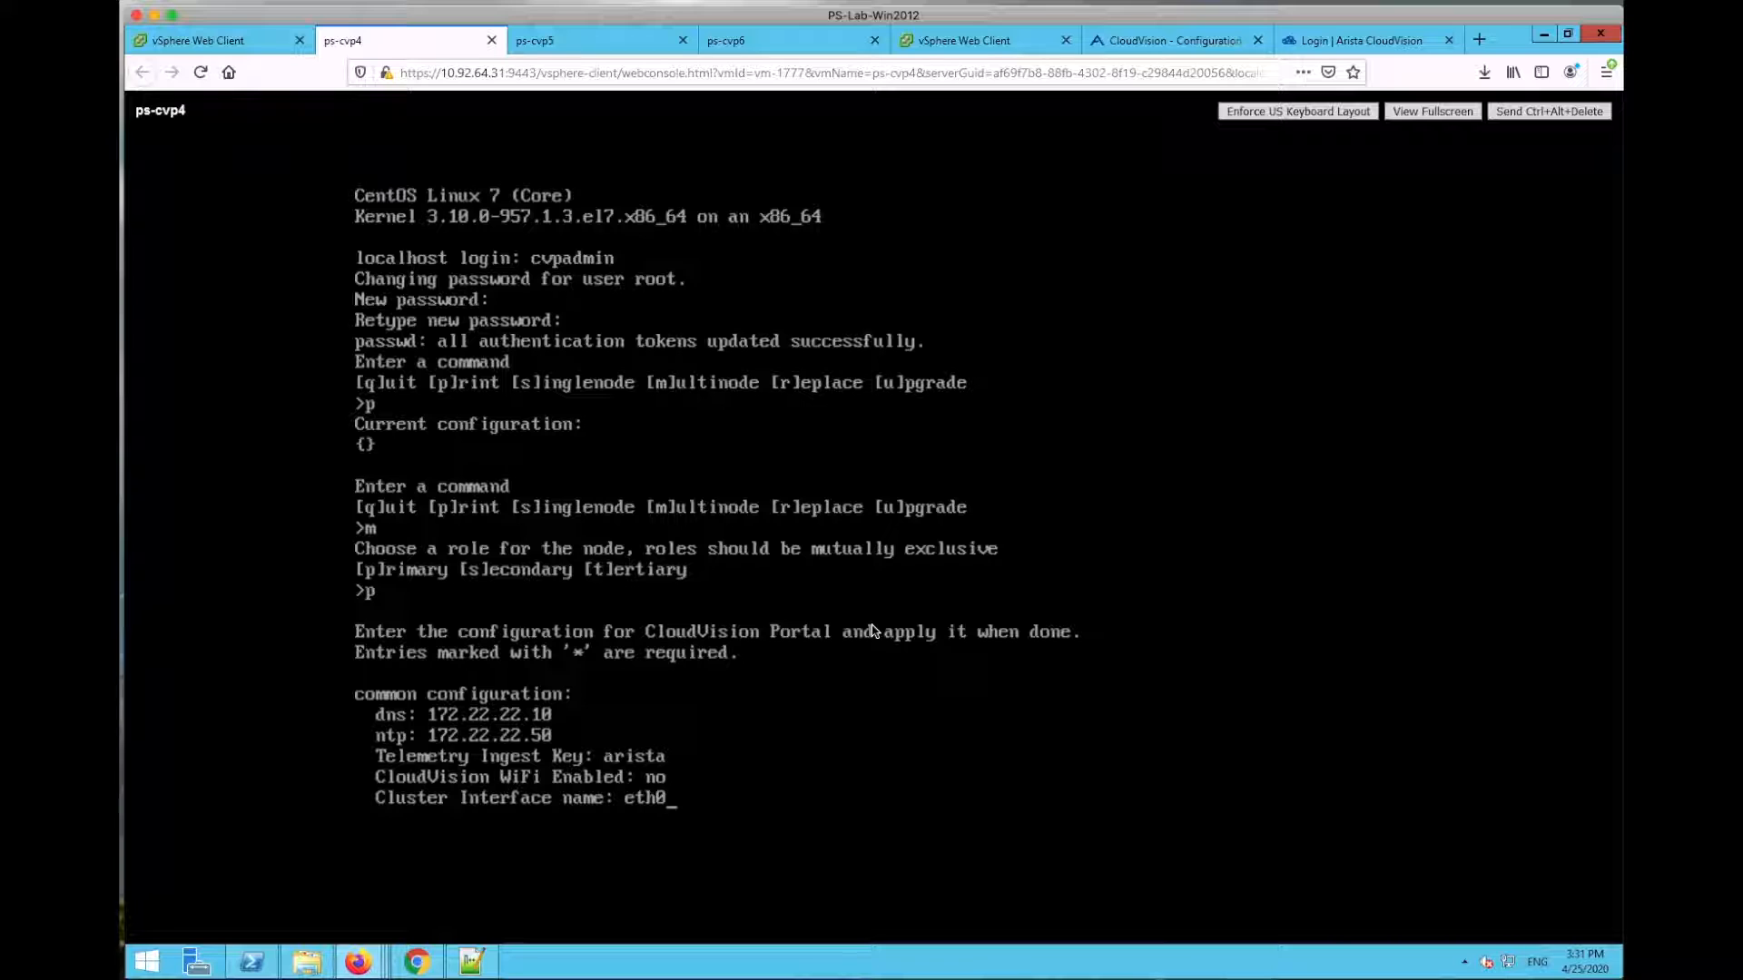
key("Return")
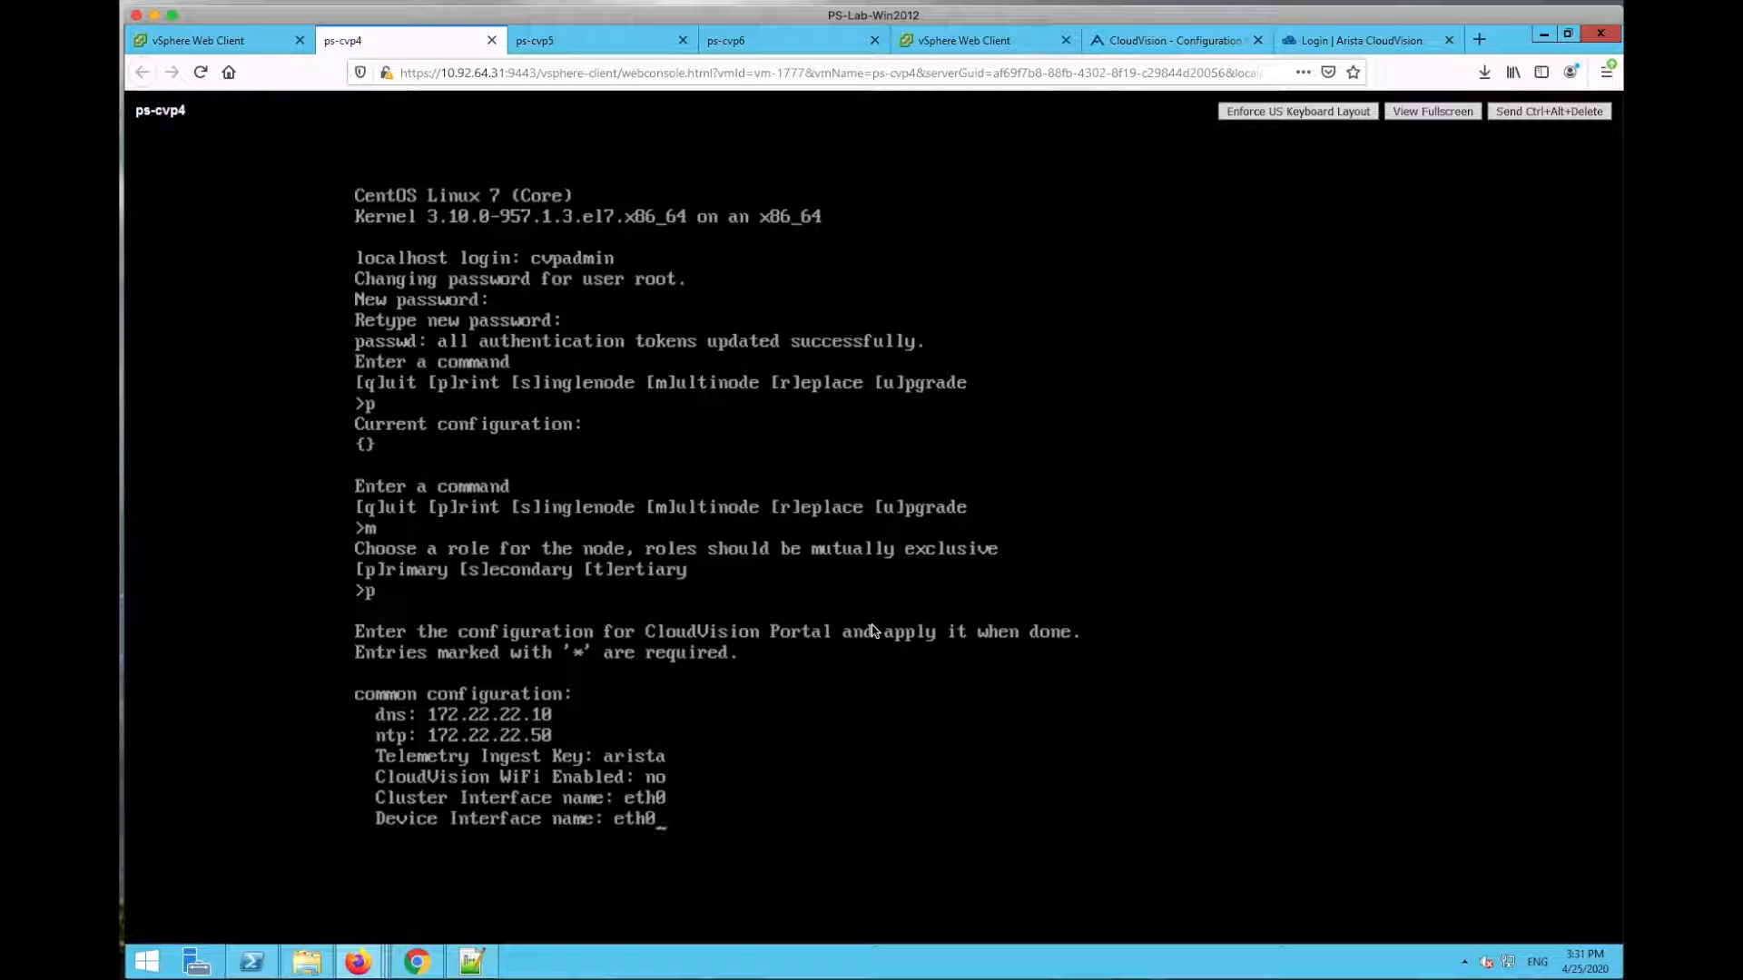
key("Return")
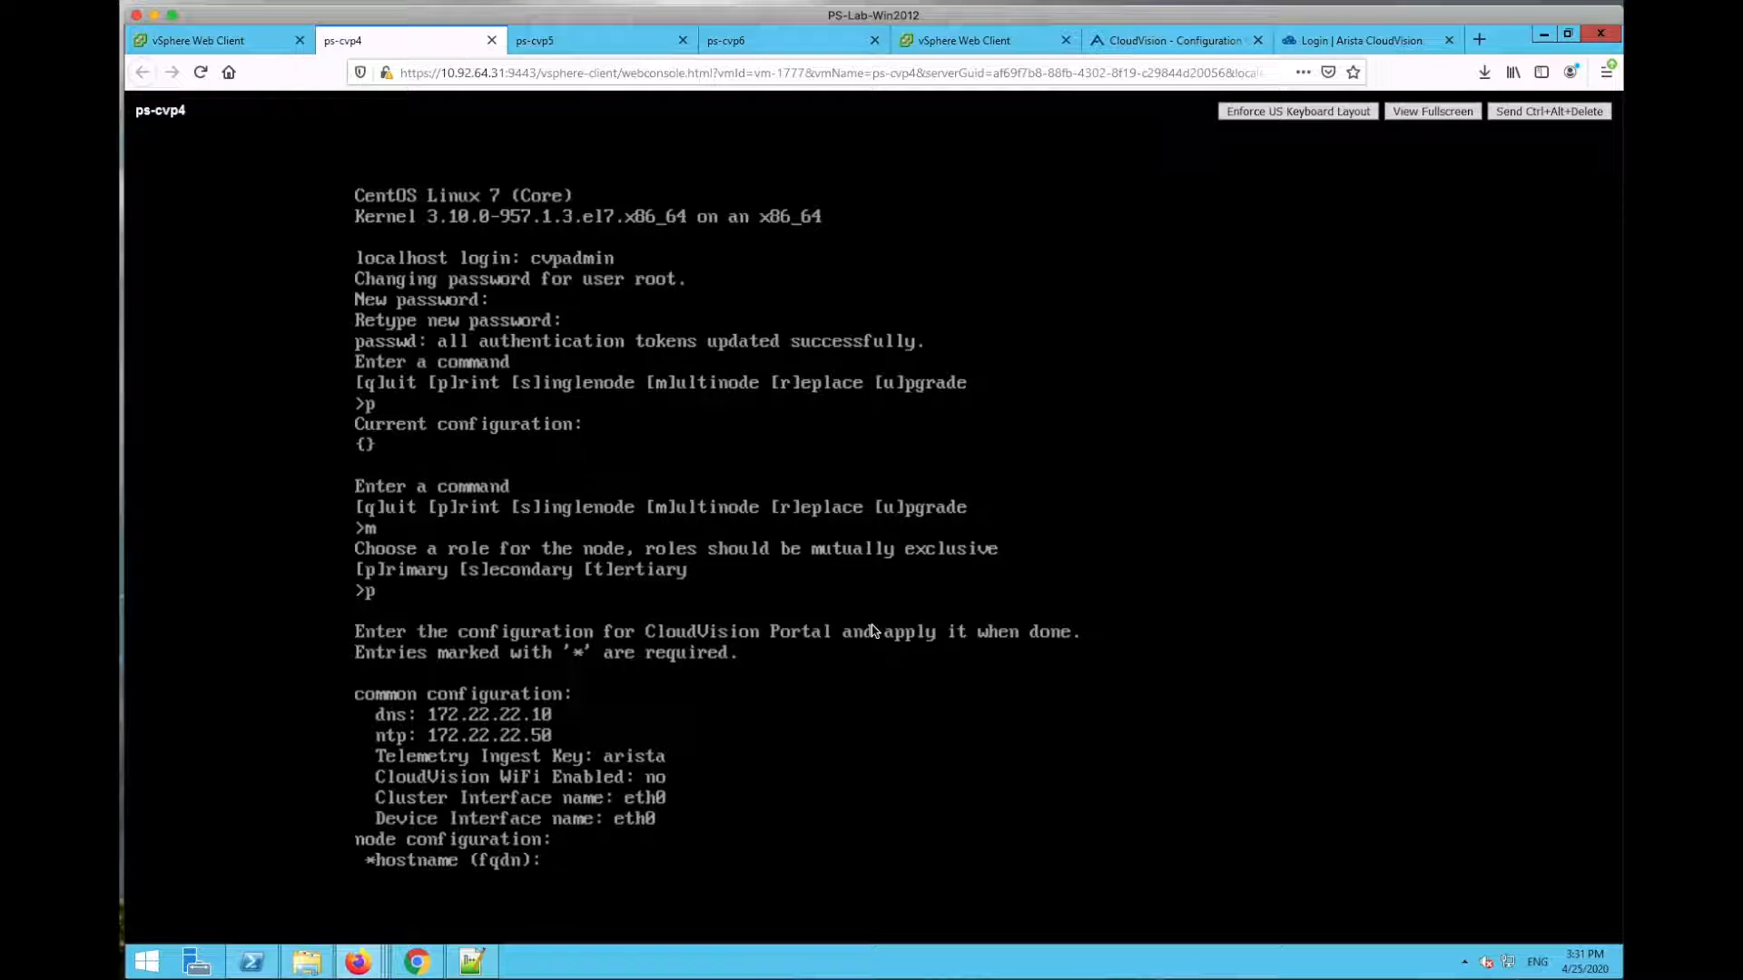
Step: Enter hostname ps-cvp4.dm1tac.aristanetworks.com, default route 10.92.64.1, zero static routes, and no TACACS server
type("ps-")
type("cvp4")
type("/")
type("dm1tac")
key("BackSpace")
key("BackSpace")
key("BackSpace")
key("BackSpace")
key("BackSpace")
key("BackSpace")
key("BackSpace")
type(".dm1tac")
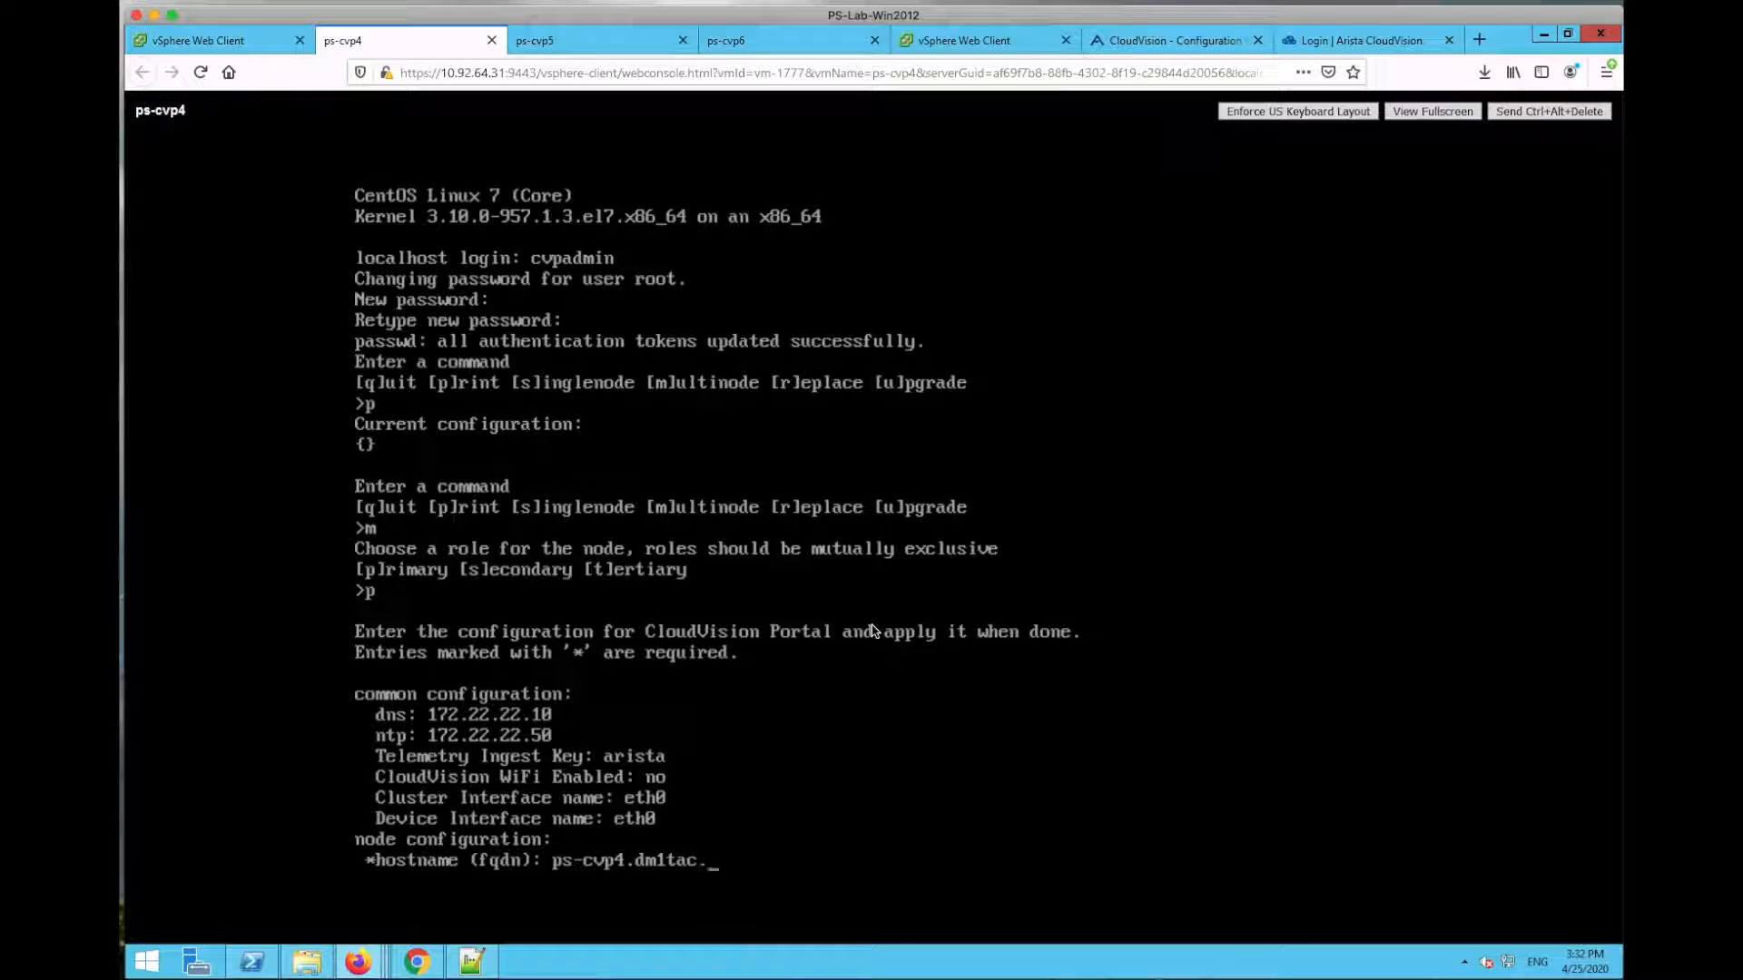
type("aristanetworks.com")
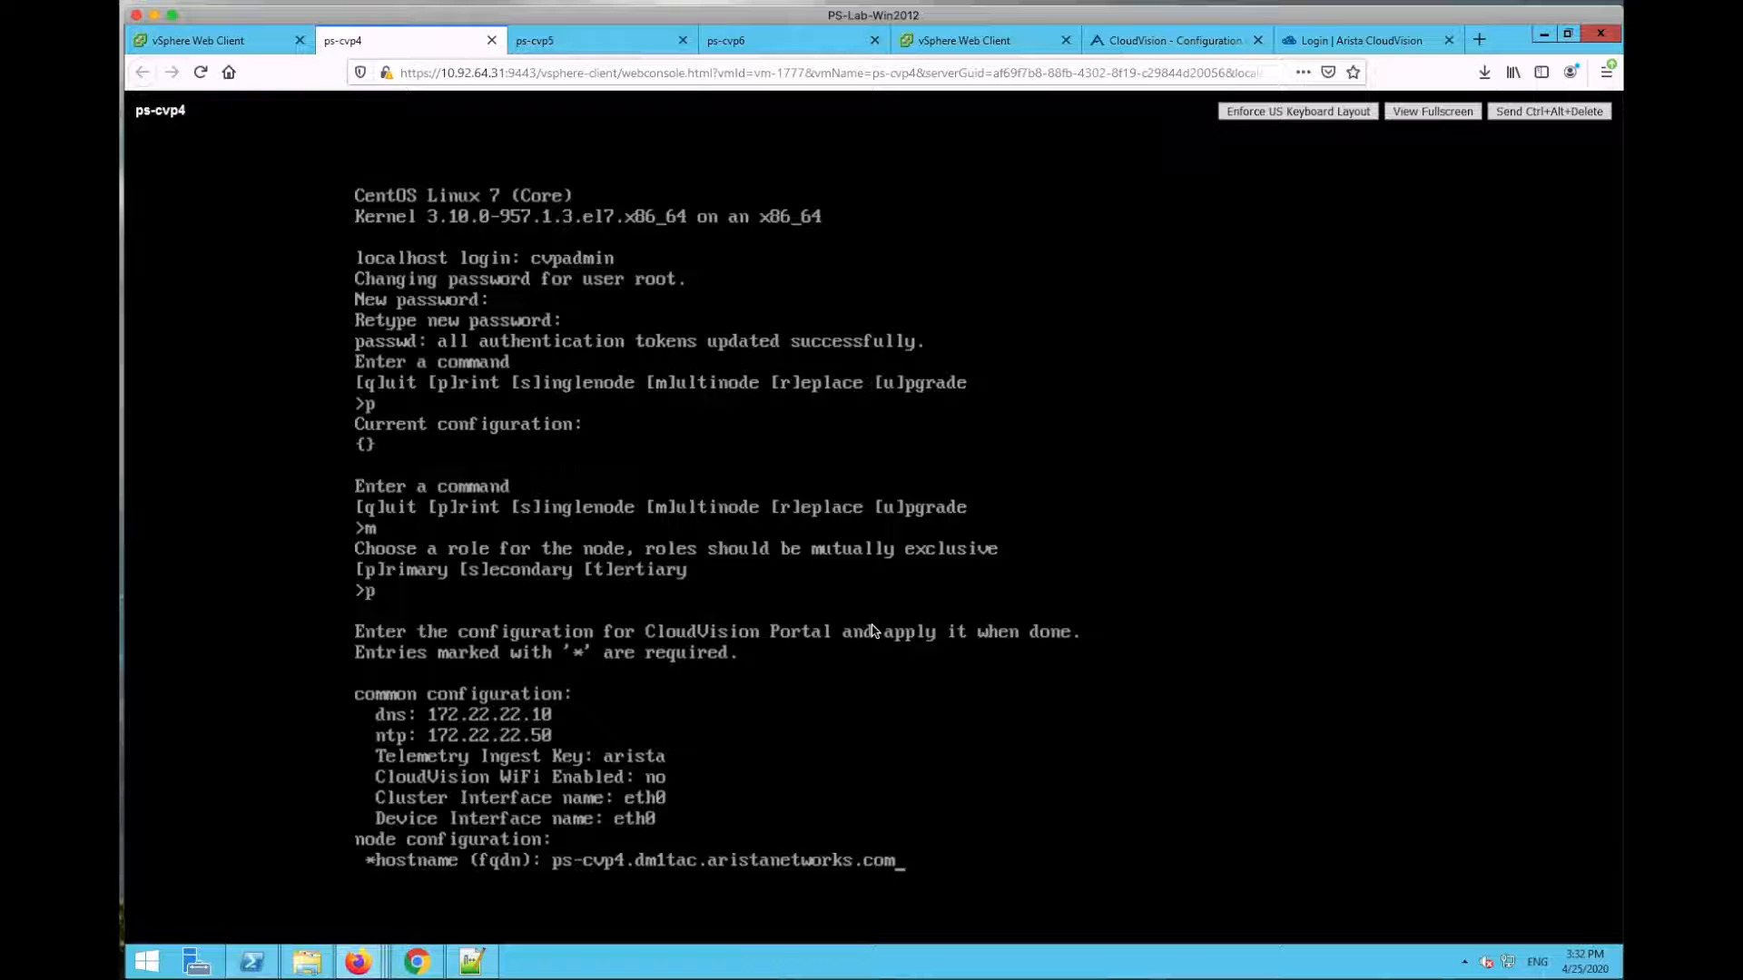
key("Return")
type("10.92.64.1")
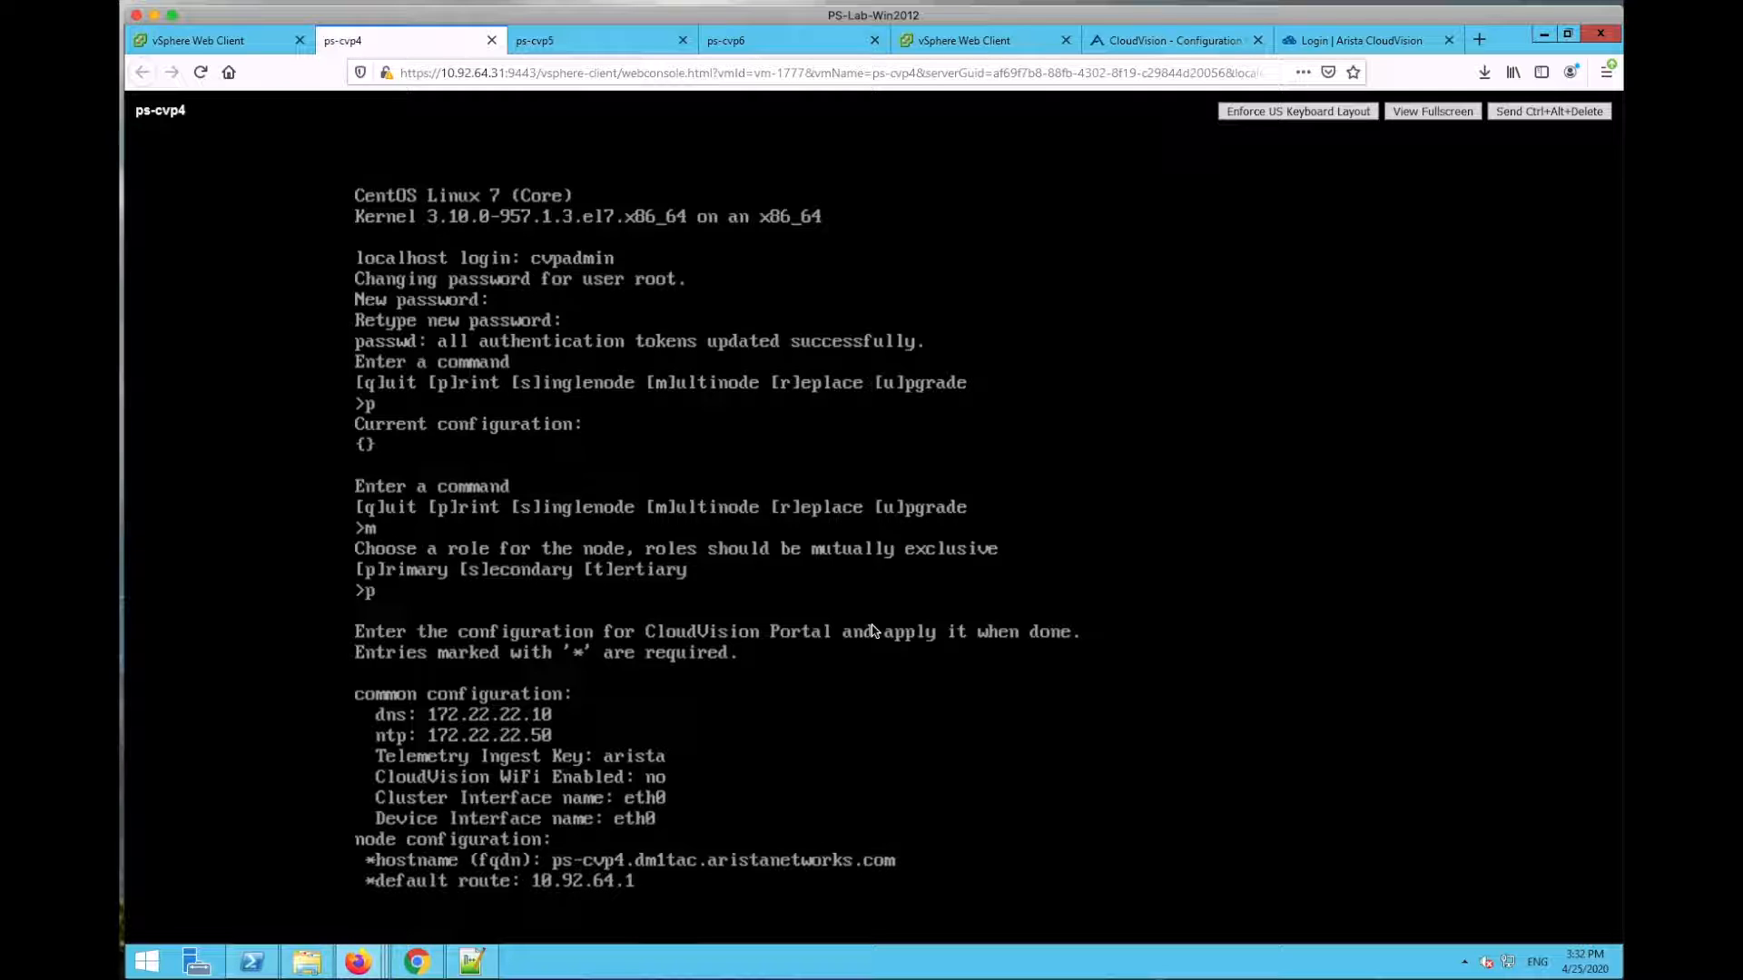
key("Return")
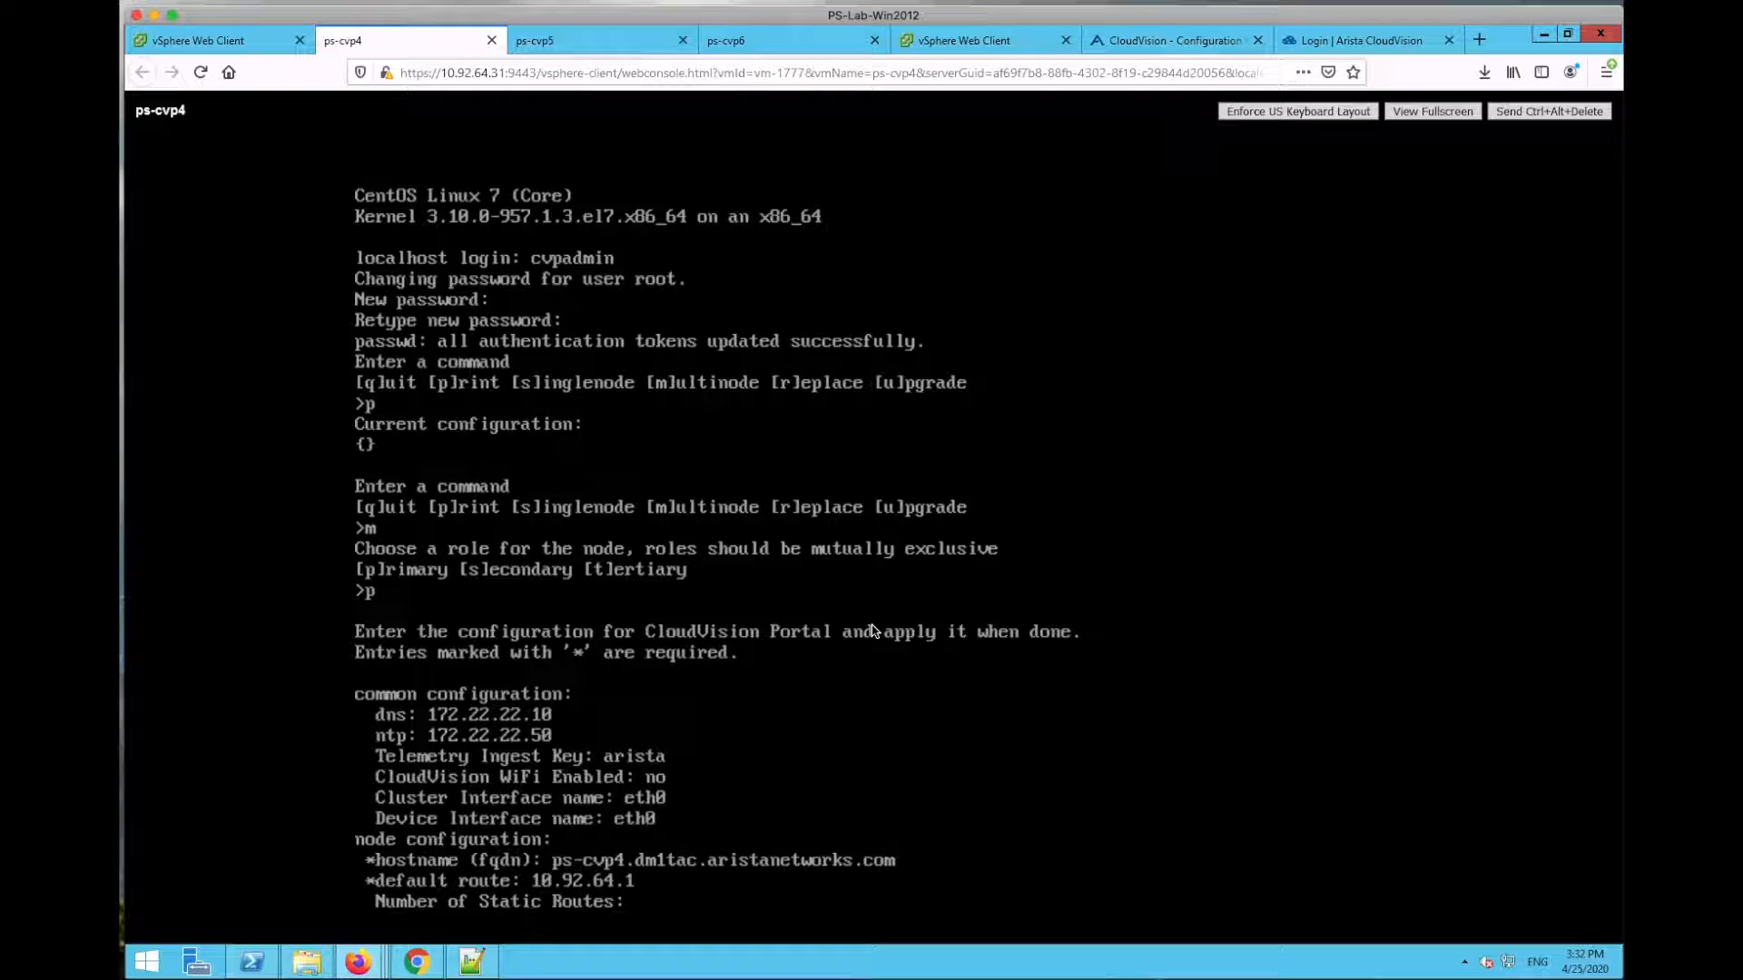
type("0")
key("Return")
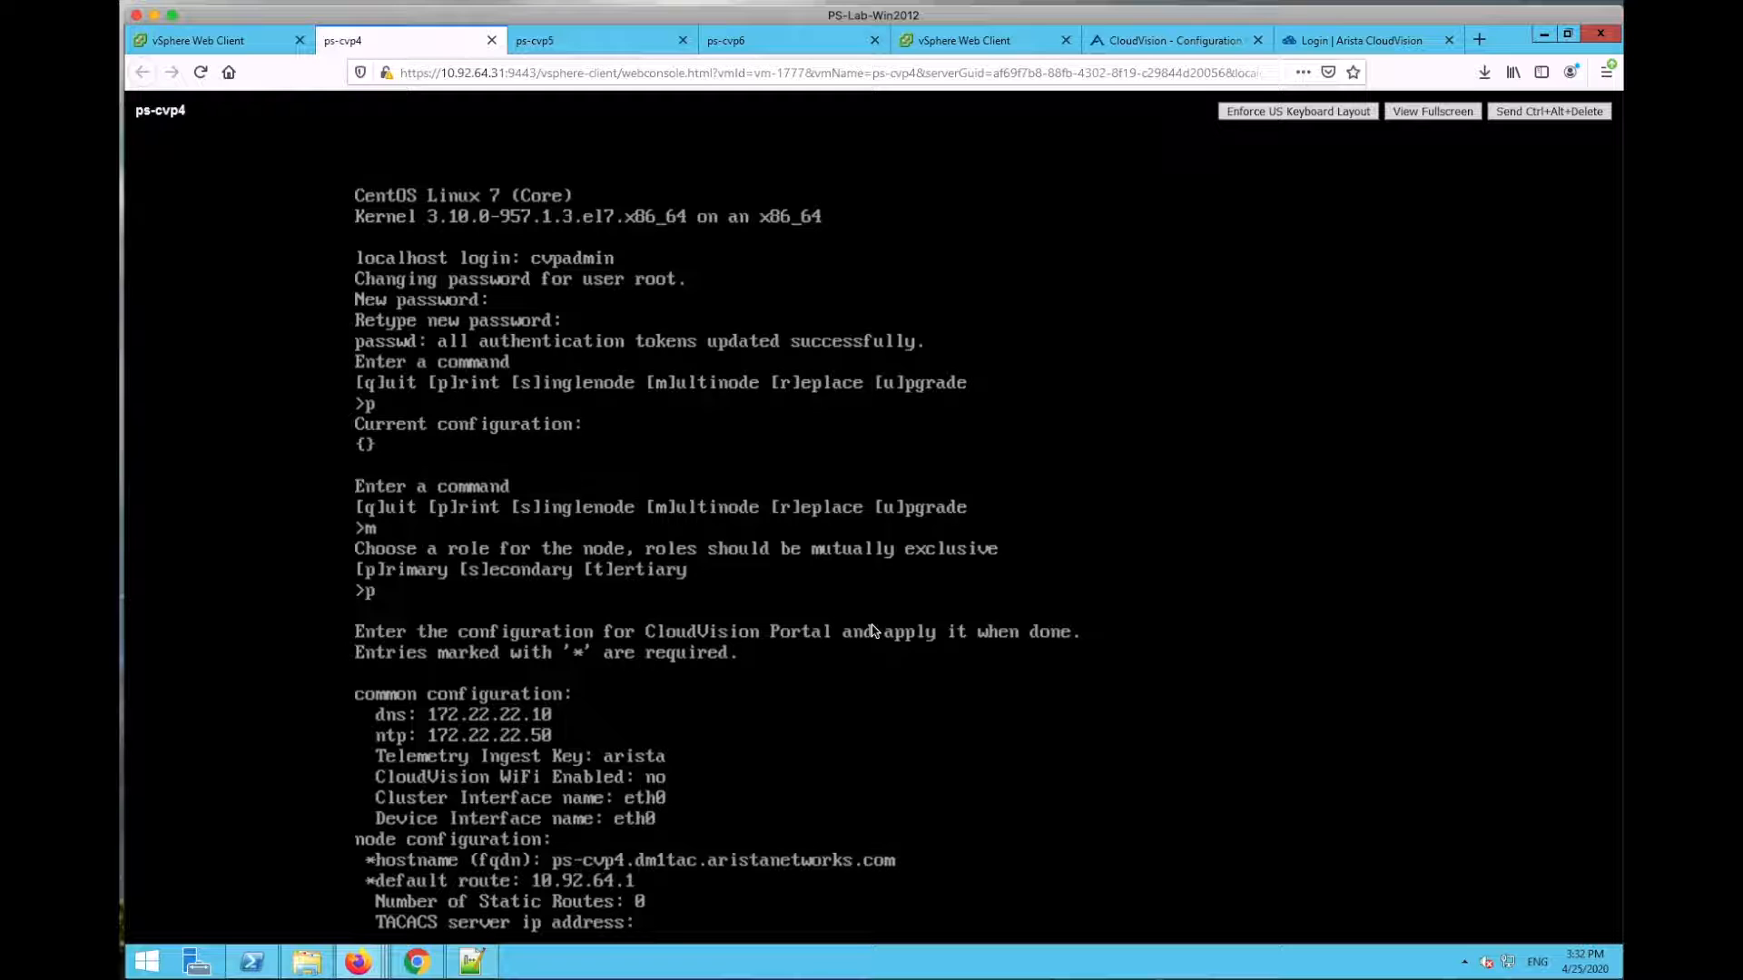
key("Return")
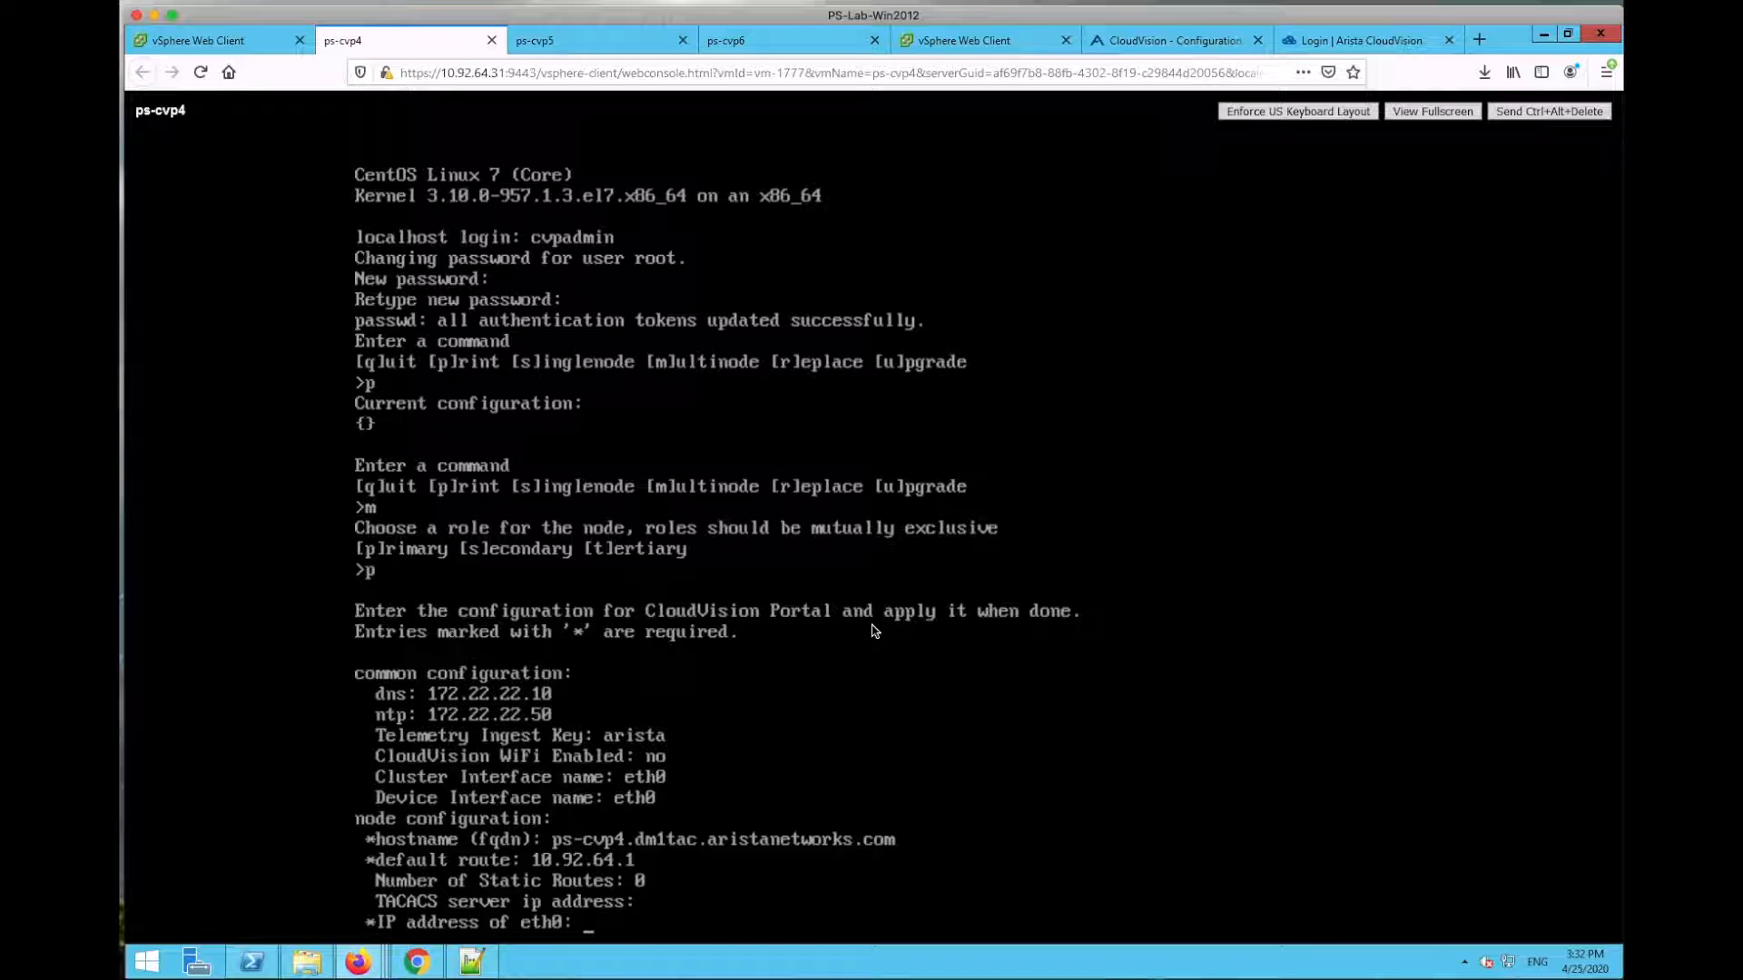
Step: Set the eth0 address to 10.92.64.123 with netmask 255.255.240.0
type("10.92.64.1234")
key("BackSpace")
key("Return")
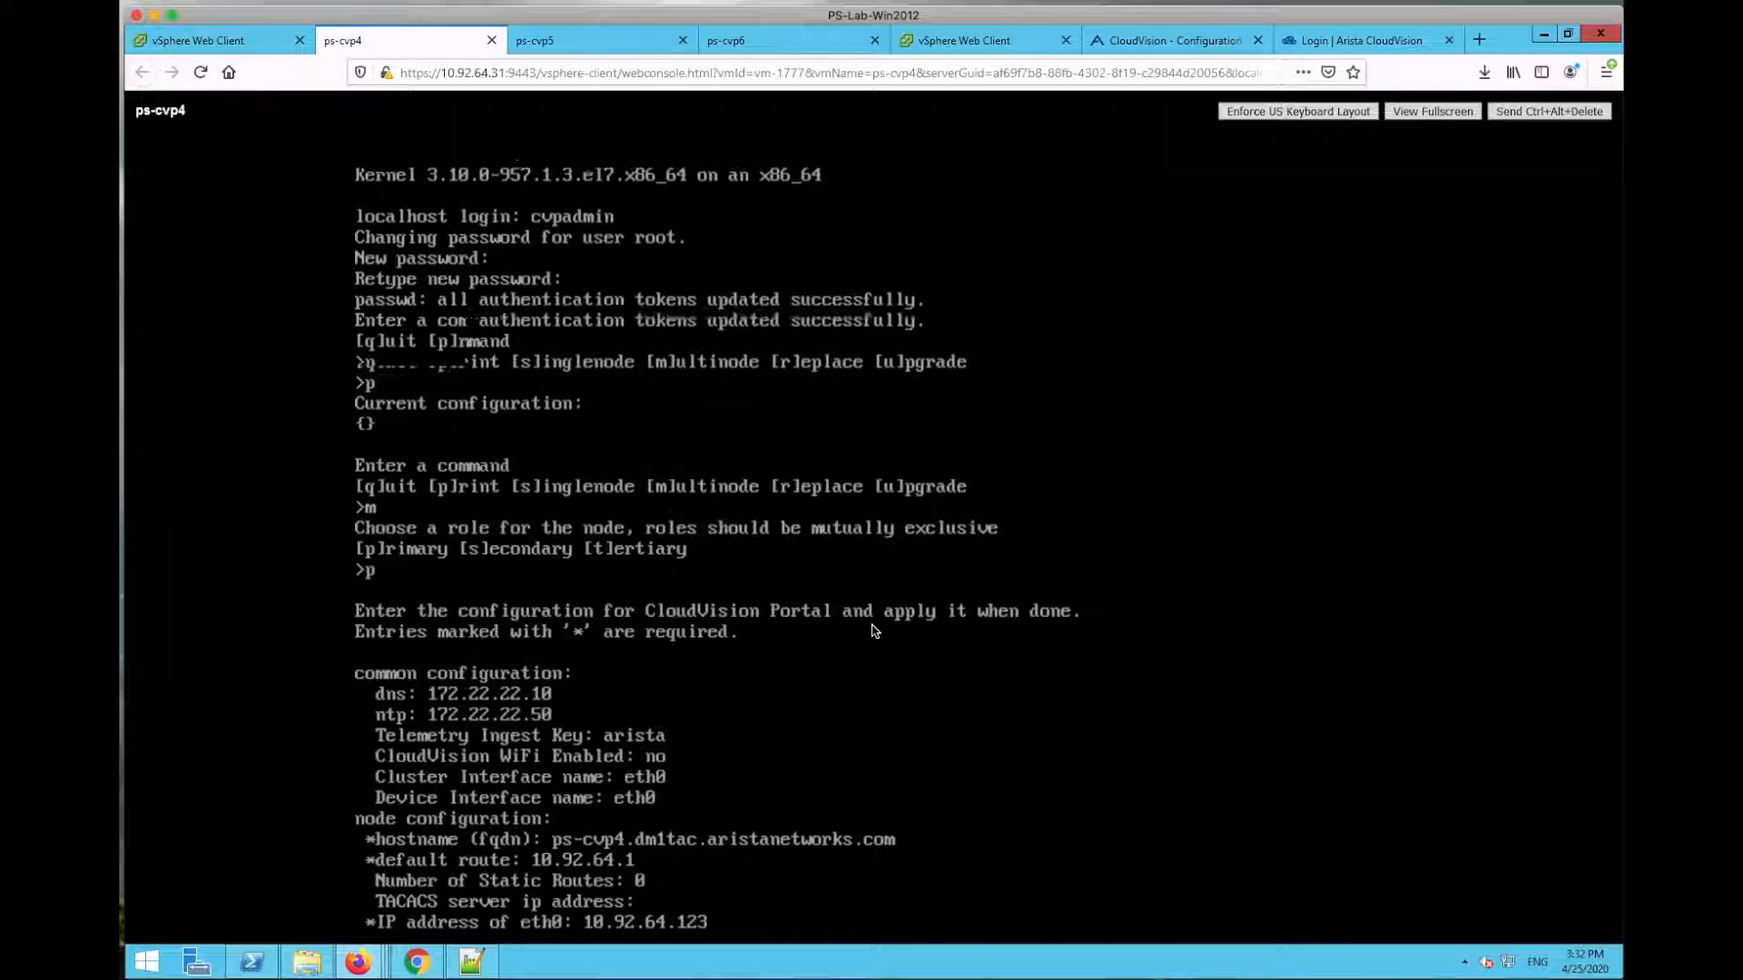
type("255.255.240.0")
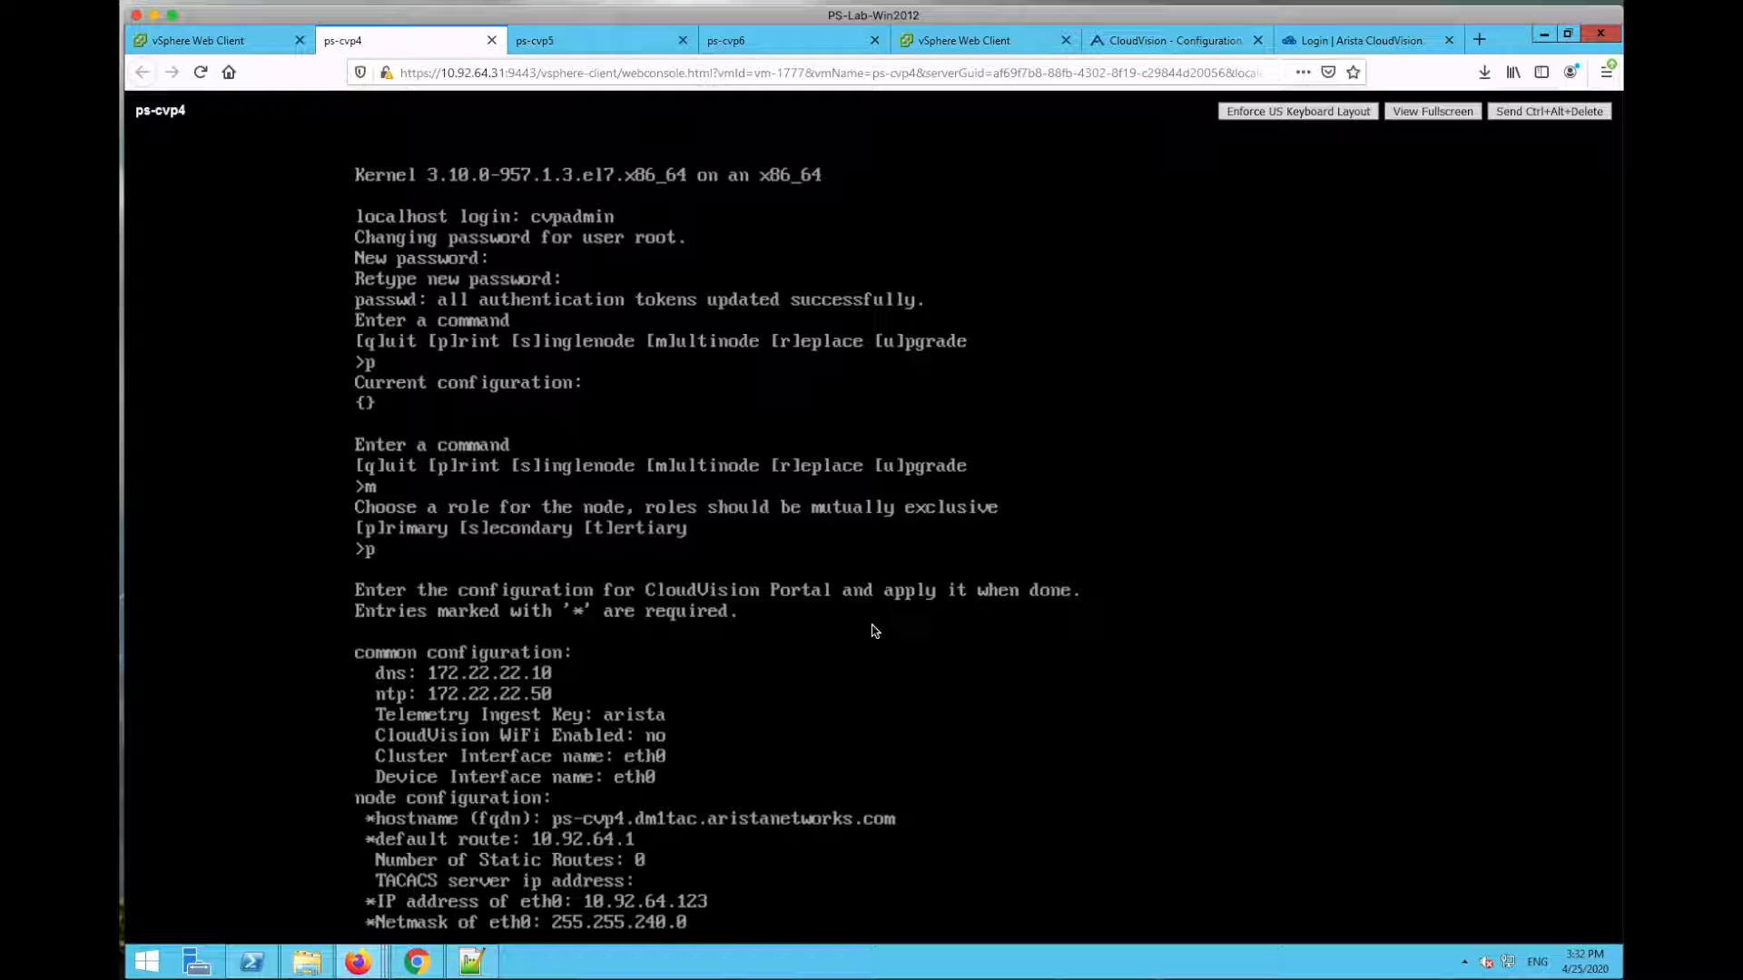
key("Return")
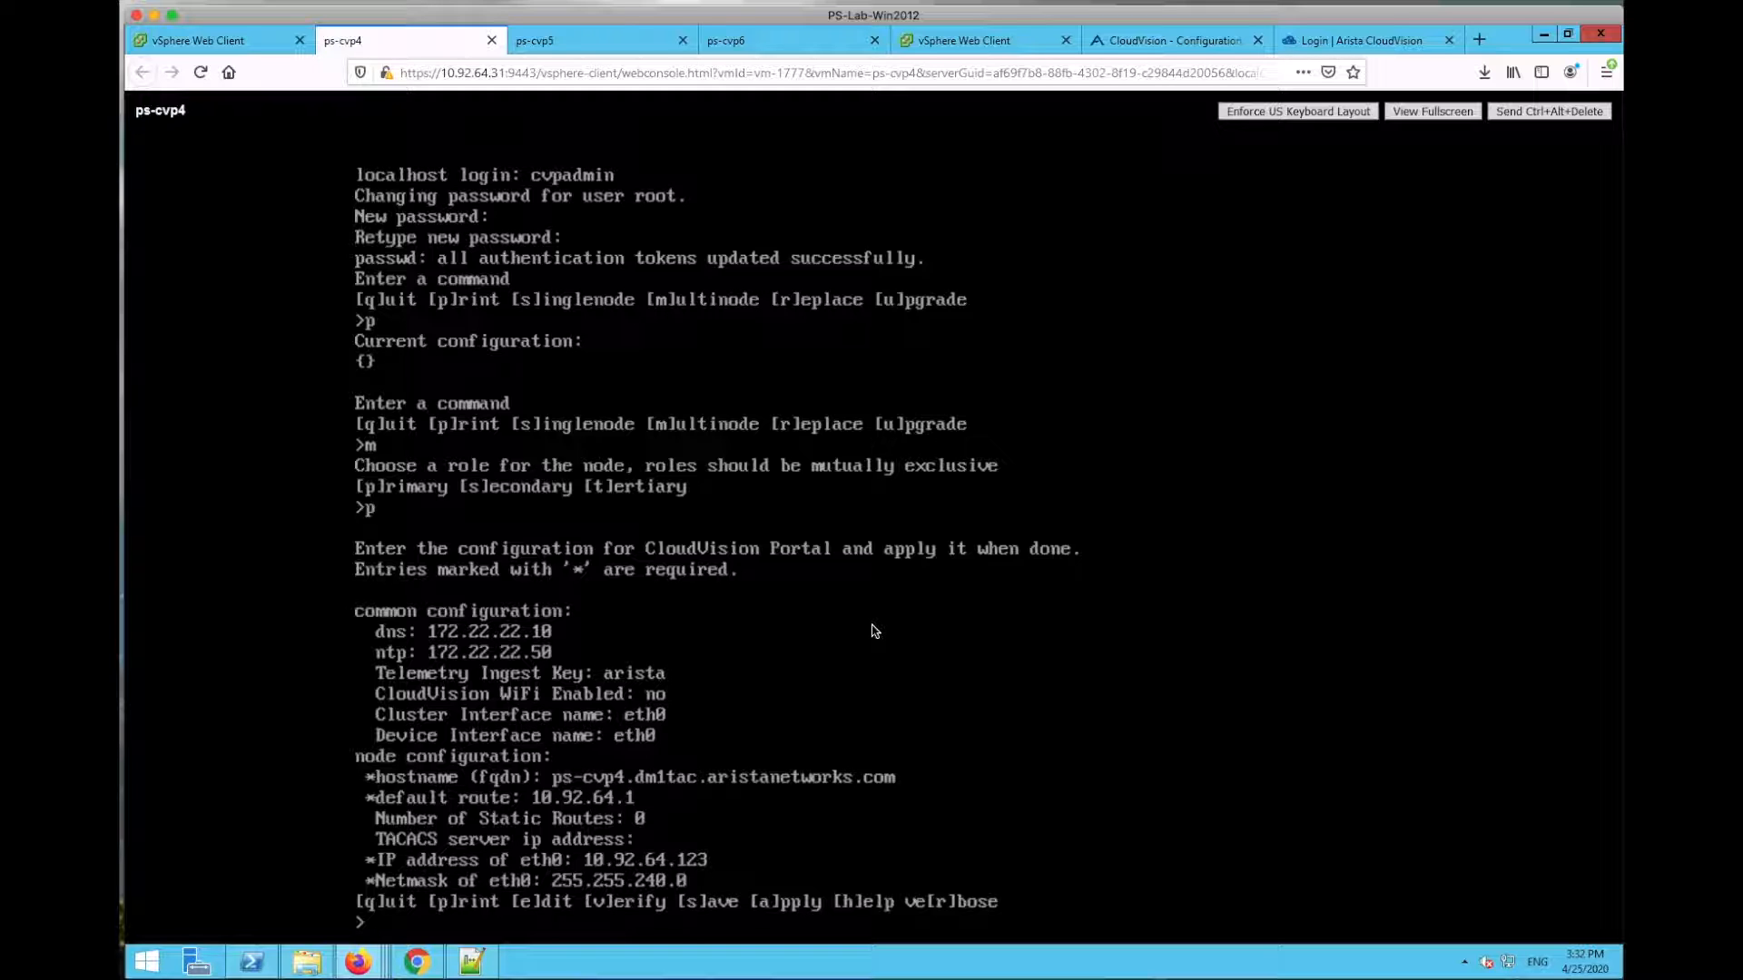
Step: Verify the ps-cvp4 configuration (v) and save it (s) to /cvpi/cvp-config.yaml
type("v")
key("Return")
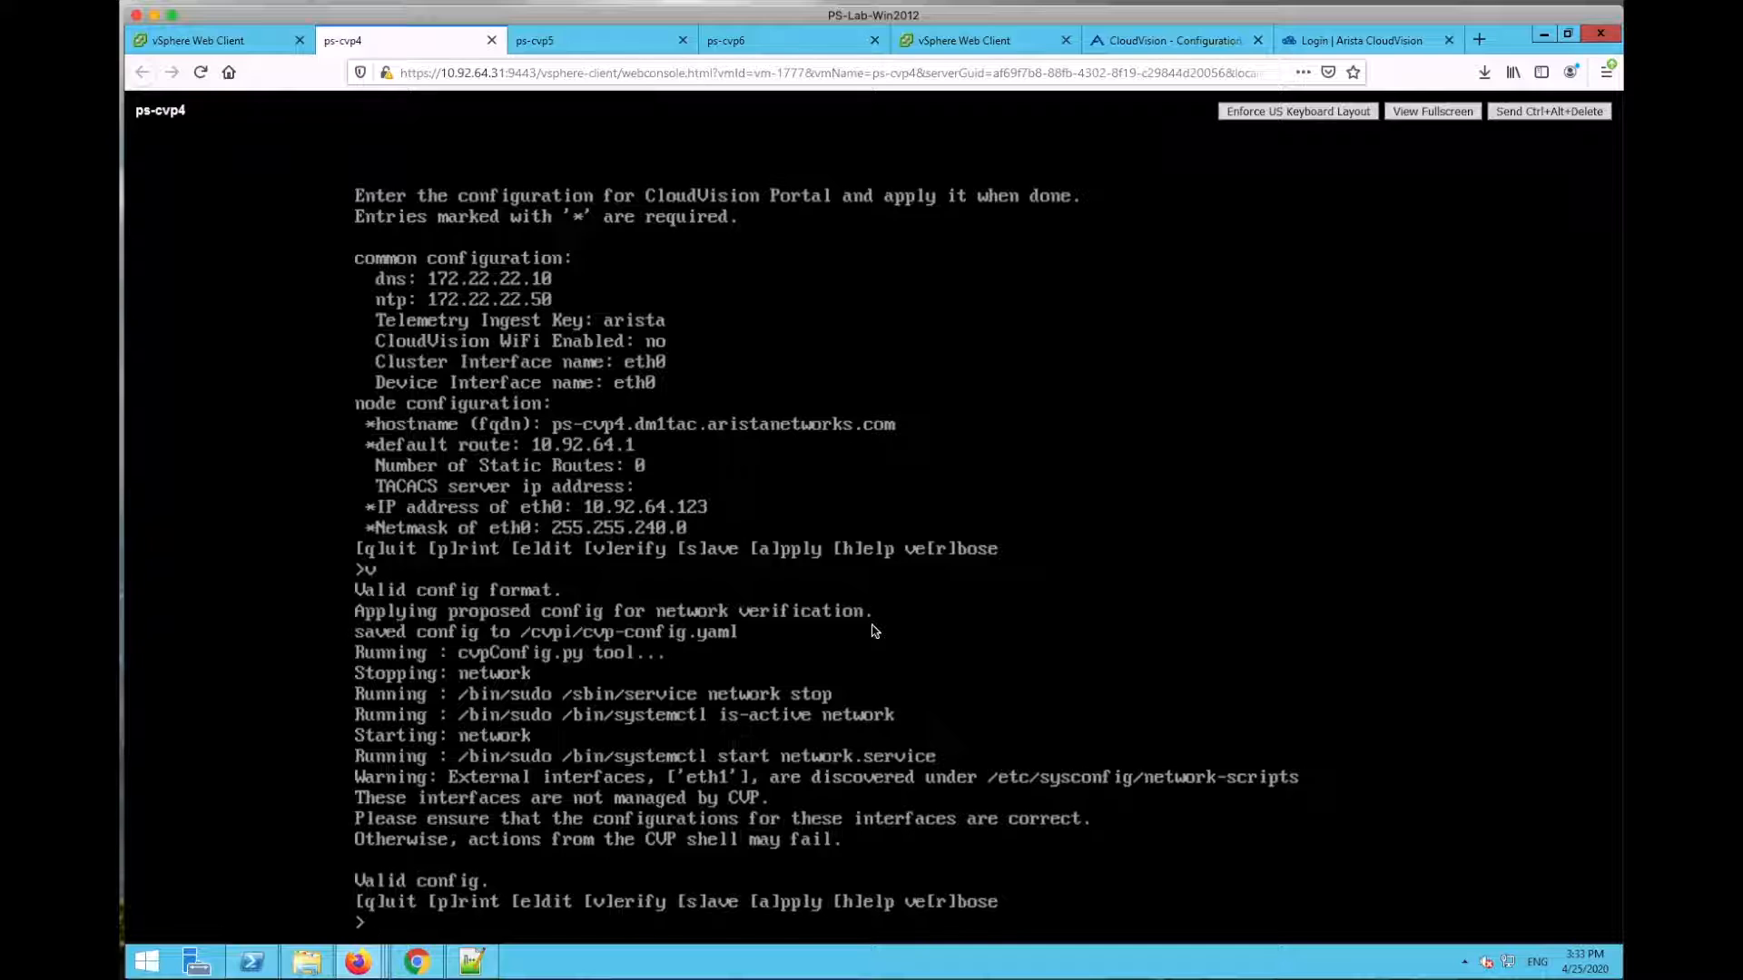
type("s")
key("Return")
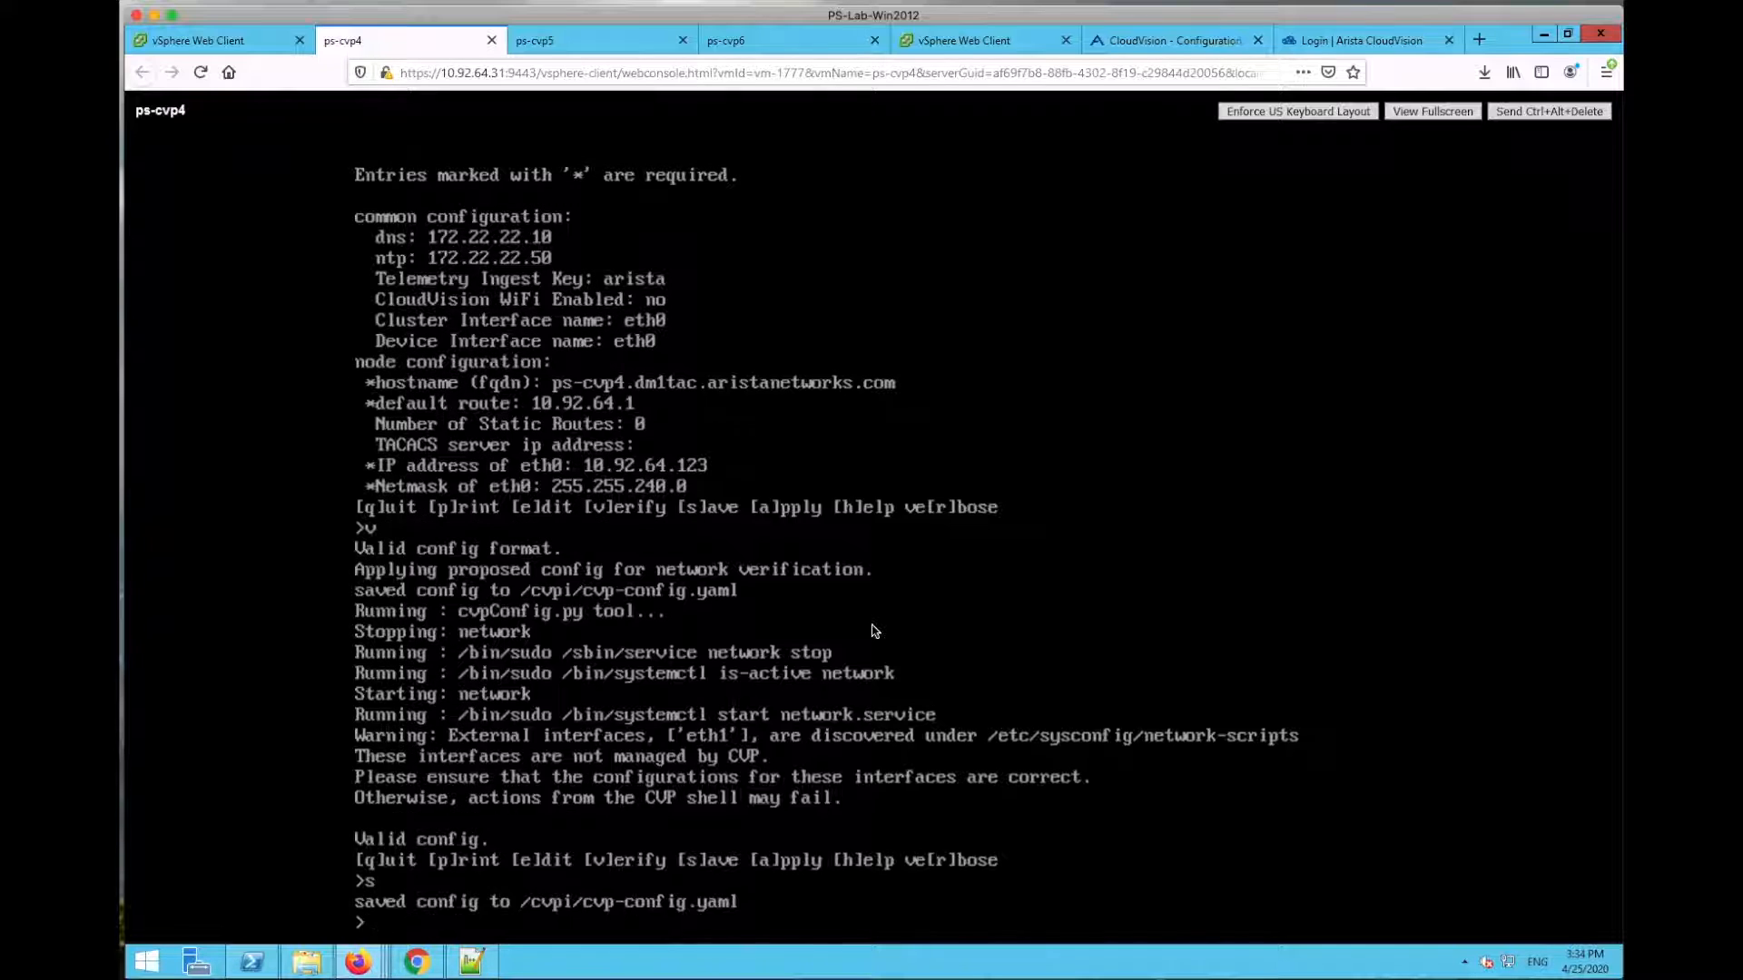
Step: On ps-cvp5, choose multinode secondary with DNS 172.22.22.10, NTP 172.22.22.50, ingest key, WiFi off, eth0 interfaces
left_click(617, 40)
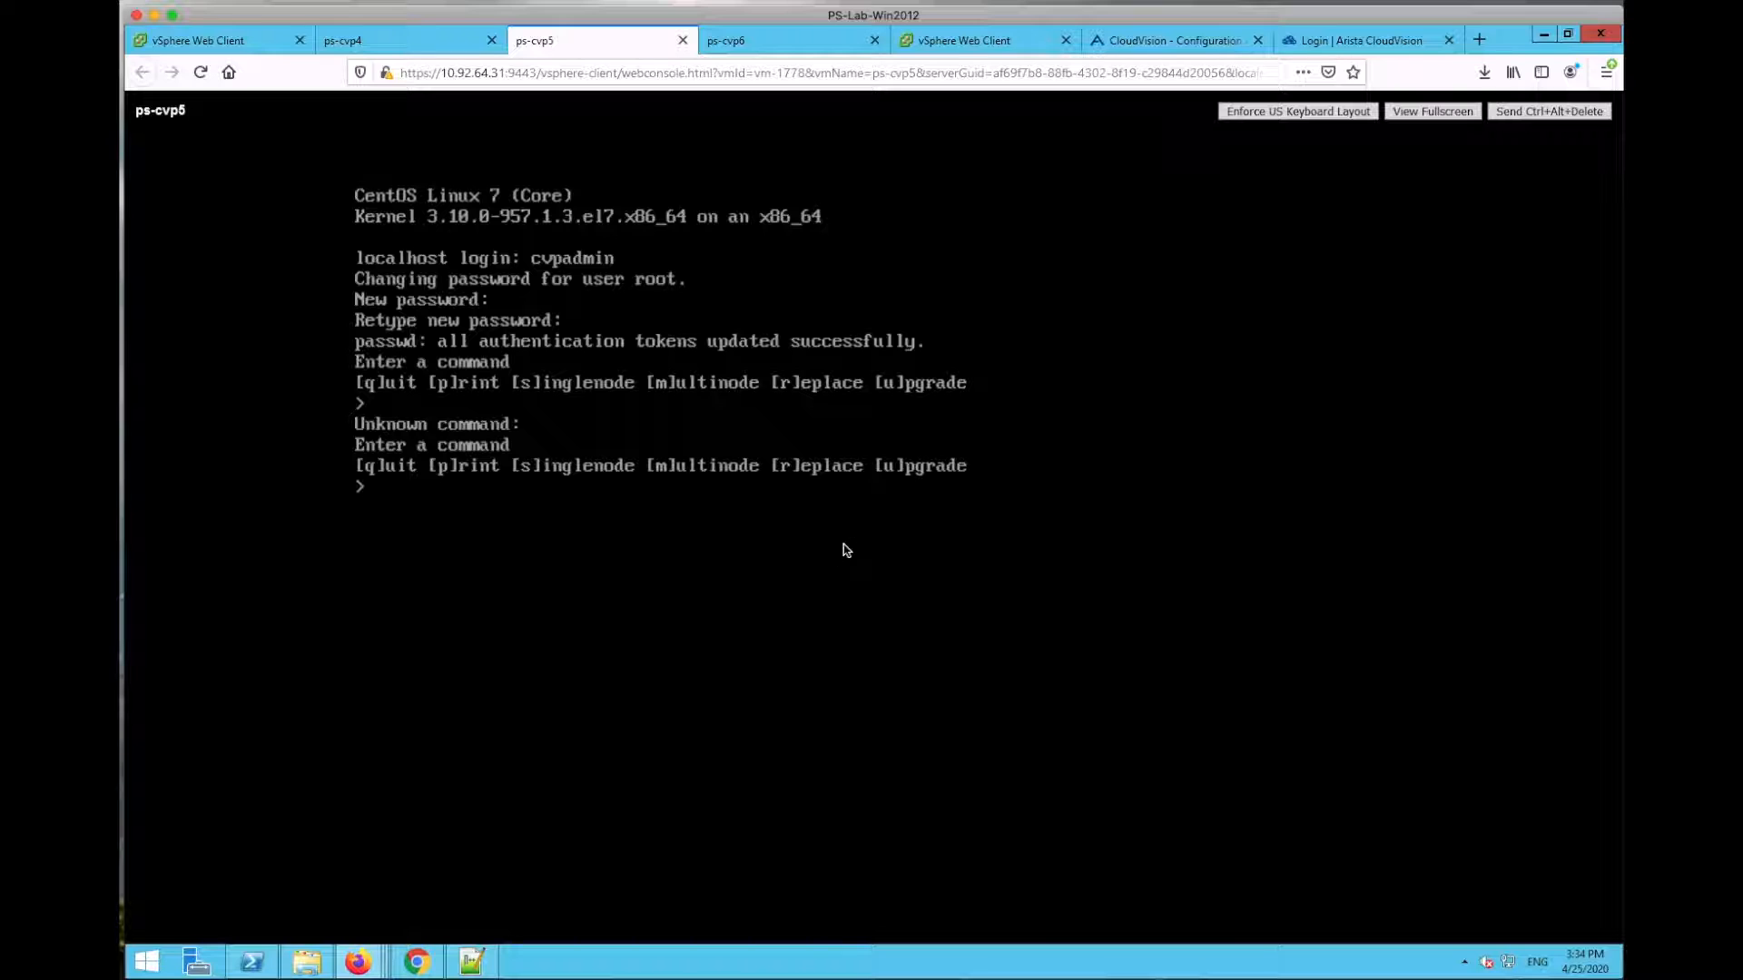
type("m")
key("Return")
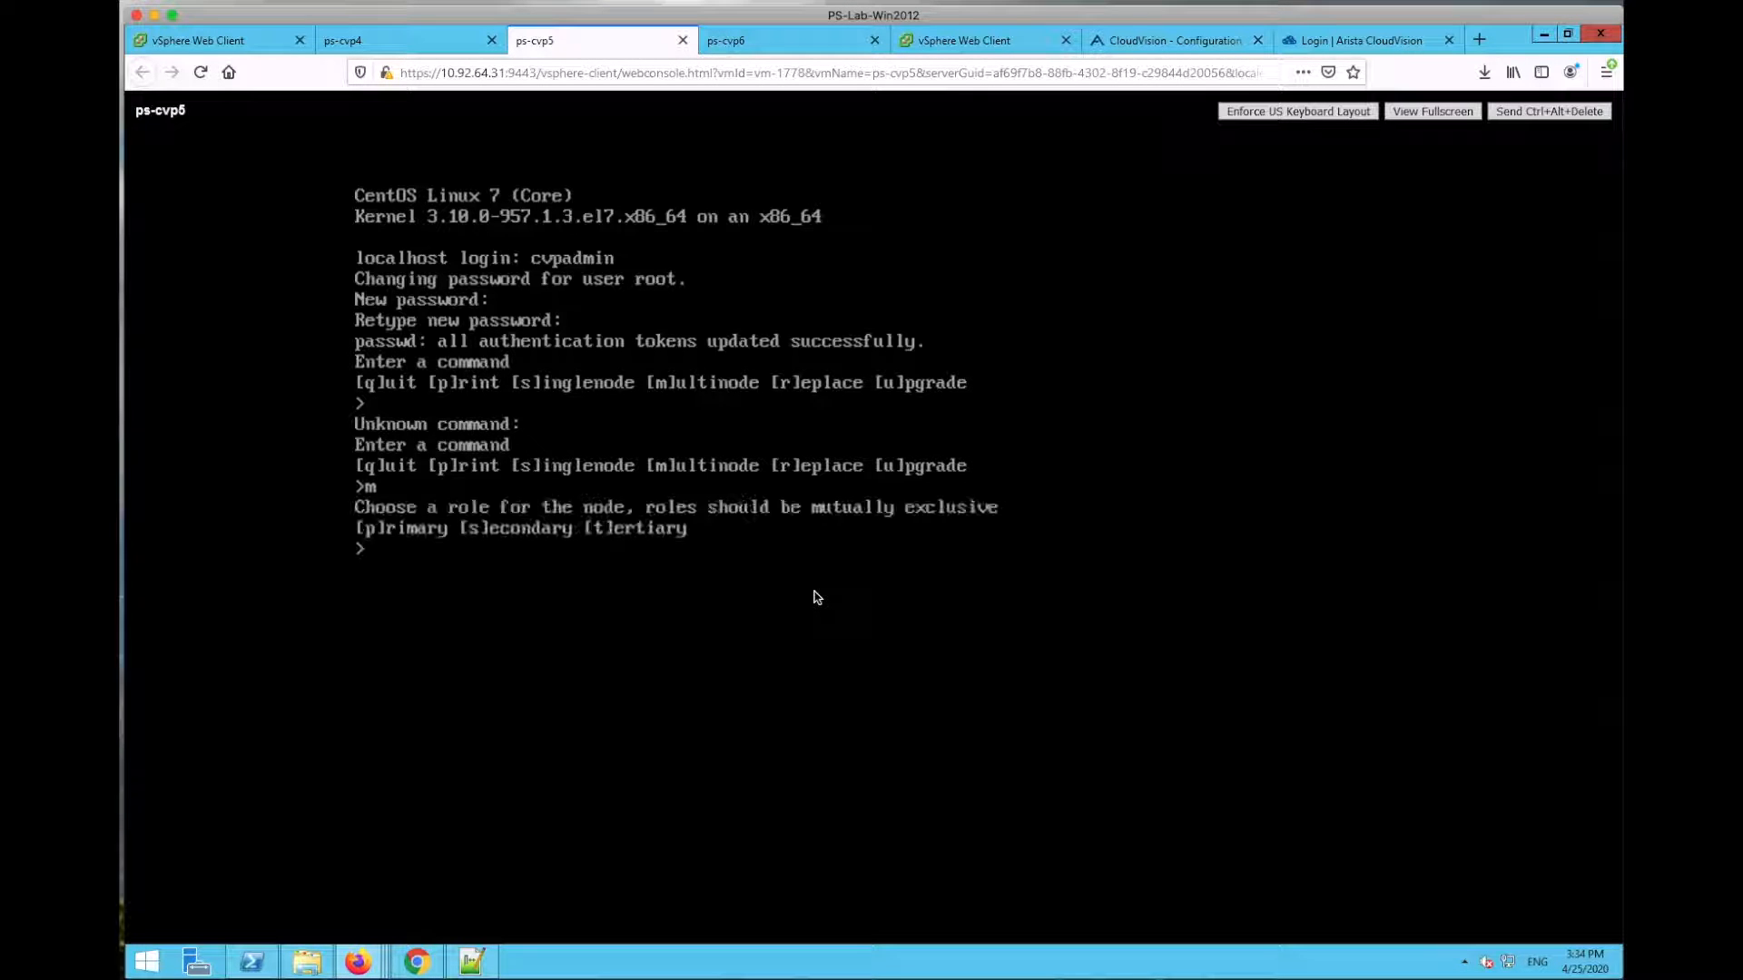
type("s")
key("Return")
type("172.22.22.10")
key("Return")
type("172.22.22.50")
key("Return")
type("arista")
key("Return")
type("no")
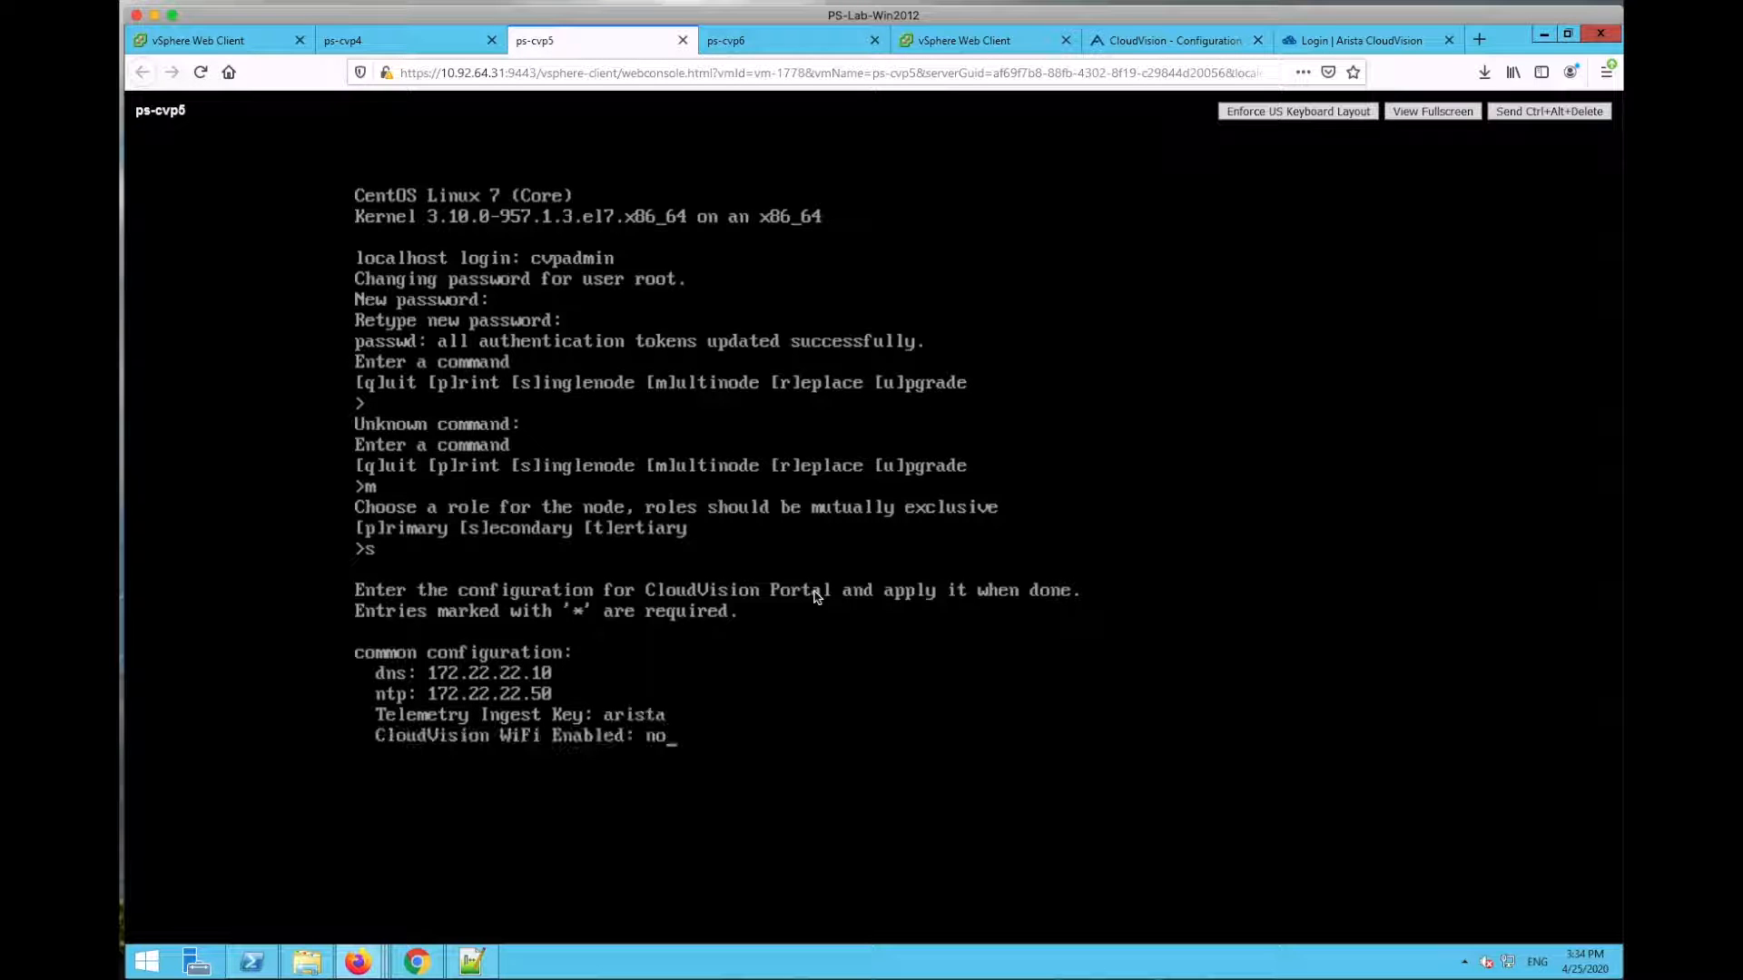
key("Return")
type("eth0 eth0")
key("Return")
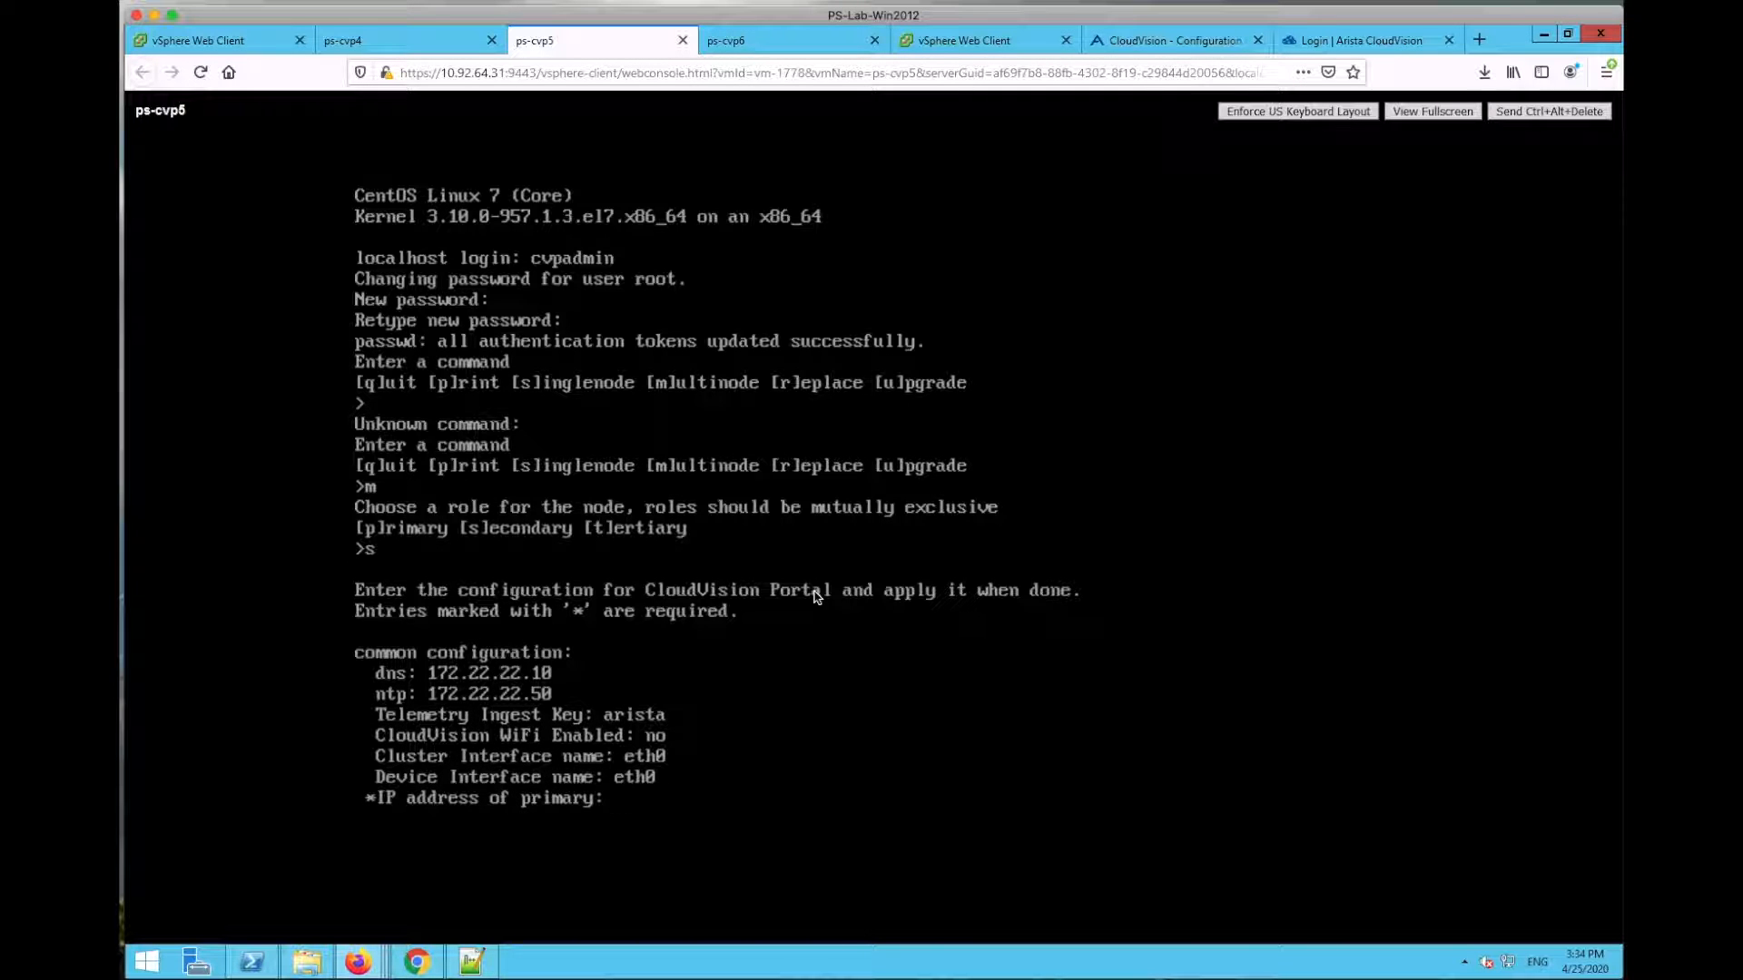
Step: Enter primary 10.92.64.123, hostname ps-cvp5.dm1tac.aristanetworks.com, route 10.92.64.1, IP 10.92.64.124/255.255.240.0, then verify
type("10.92.64.123")
key("Return")
type("ps-cvp5.dm1tac.aristanetworks.com")
key("Return")
type("10.92.64.1")
key("Return")
type("0")
key("Return")
key("Return")
type("10.92.64.124")
key("Return")
type("255.255.240.0")
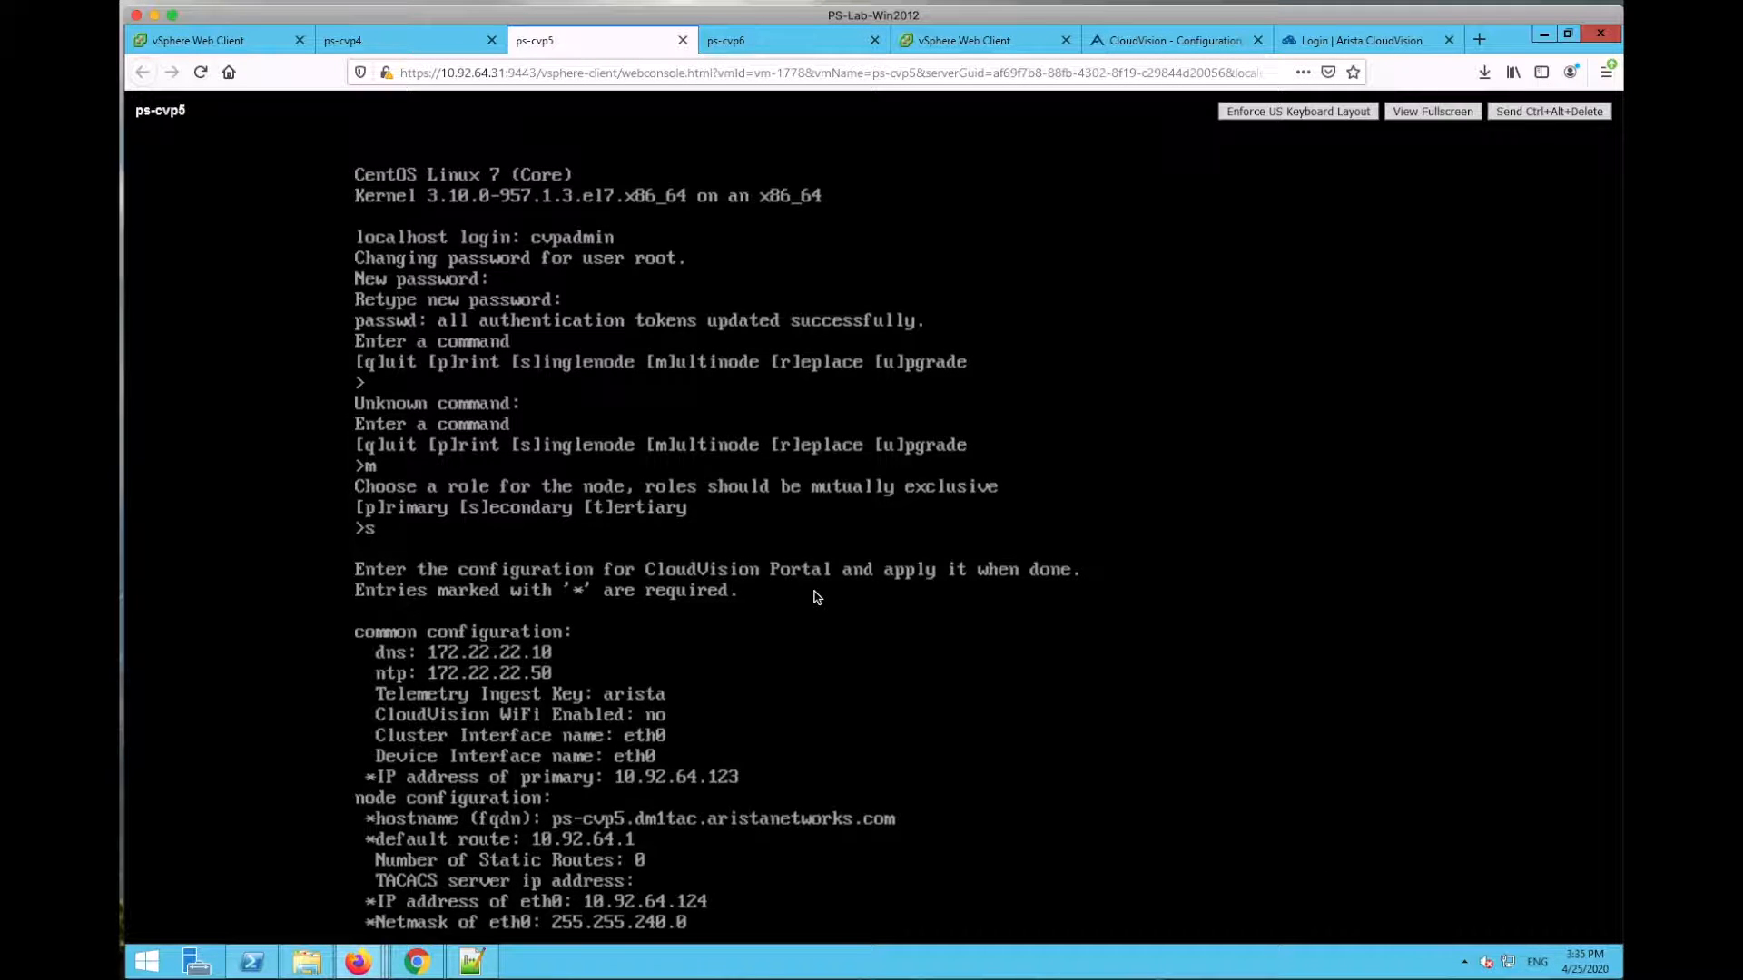
key("Return")
type("v")
key("Return")
key("ctrl+Tab")
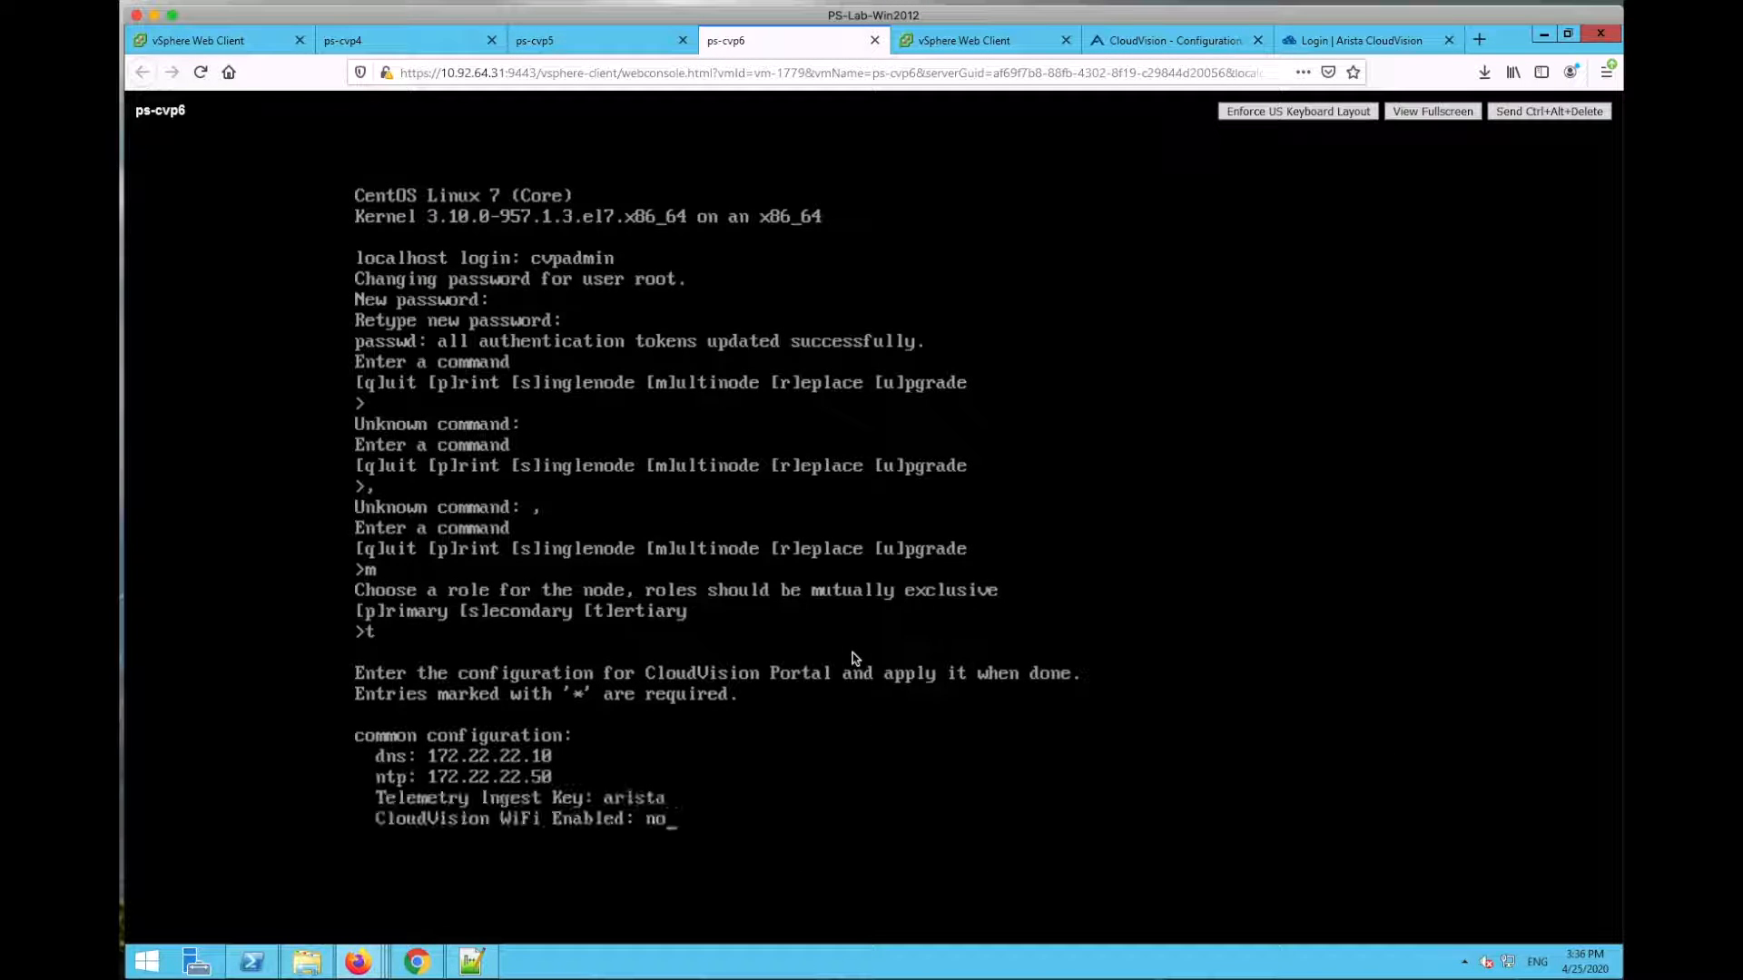
Step: Enter hostname ps-cvp6.dm1tac.aristanetworks.com, default route 10.92.64.1 and zero static routes for the tertiary node
key("Return")
type("p")
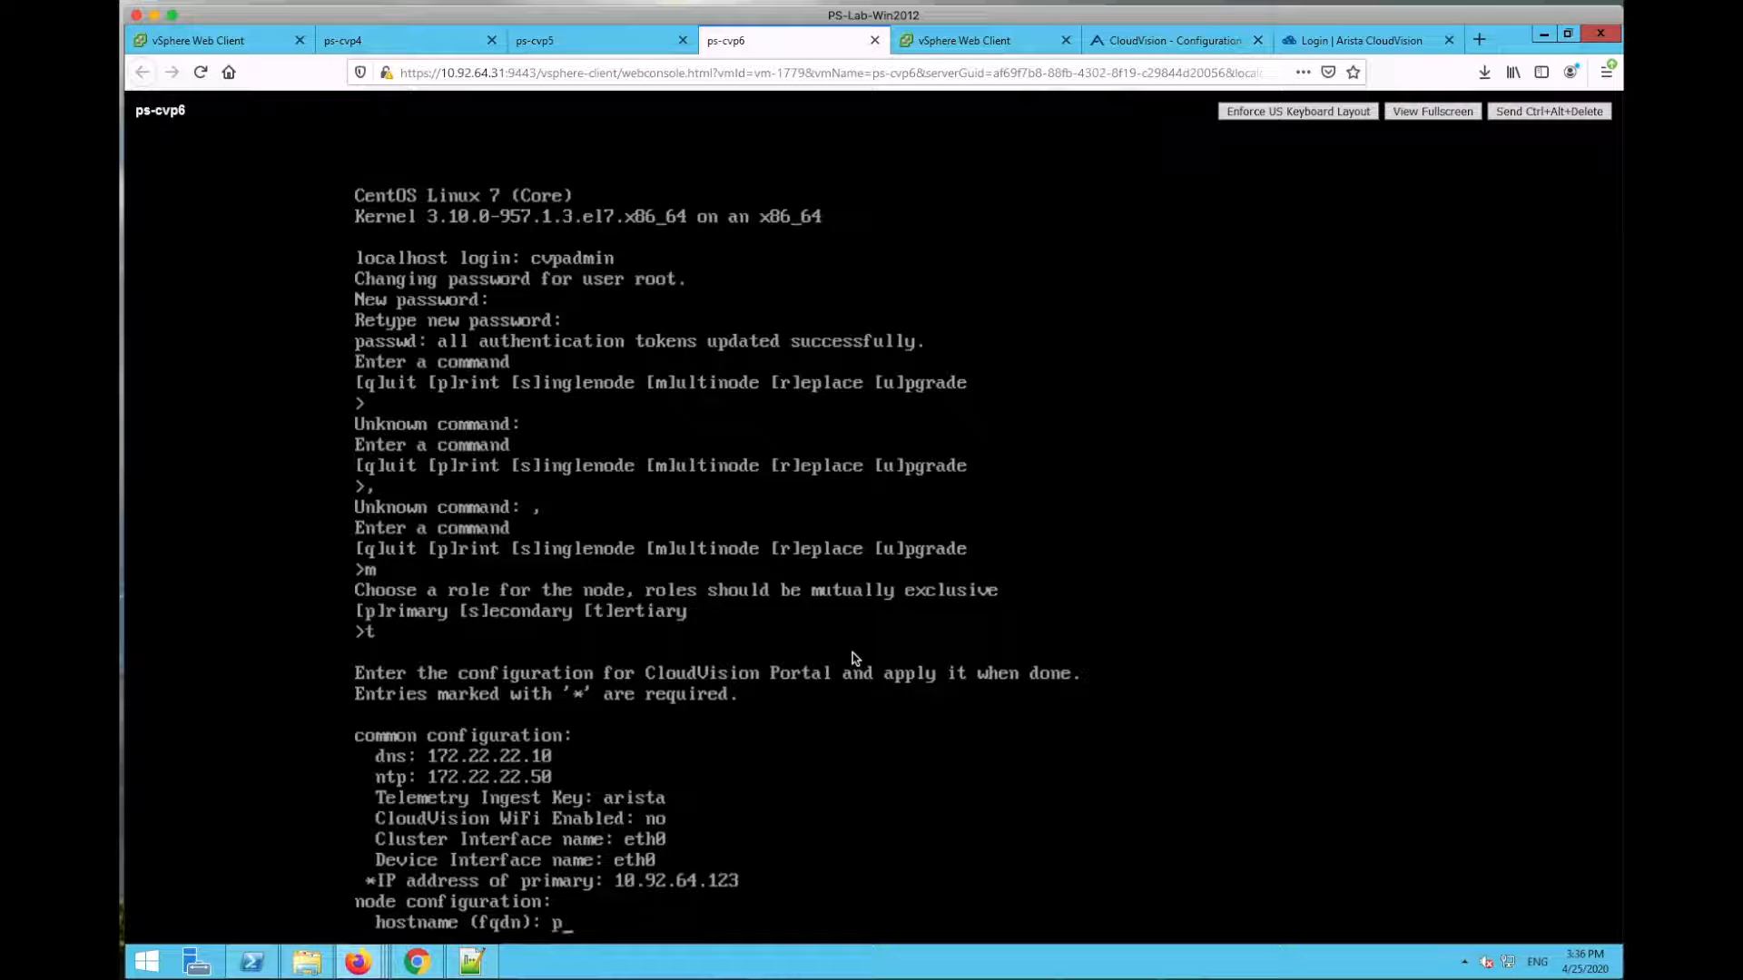
type("s-cvp6.dm1tac.aristanetworks.com")
key("Return")
type("10.92.64.1")
key("Return")
type("0")
key("Return")
key("Return")
Step: Give eth0 IP 10.92.64.125 and netmask 255.255.240.0, verify the settings, and return to ps-cvp4
type("10.92.64.125")
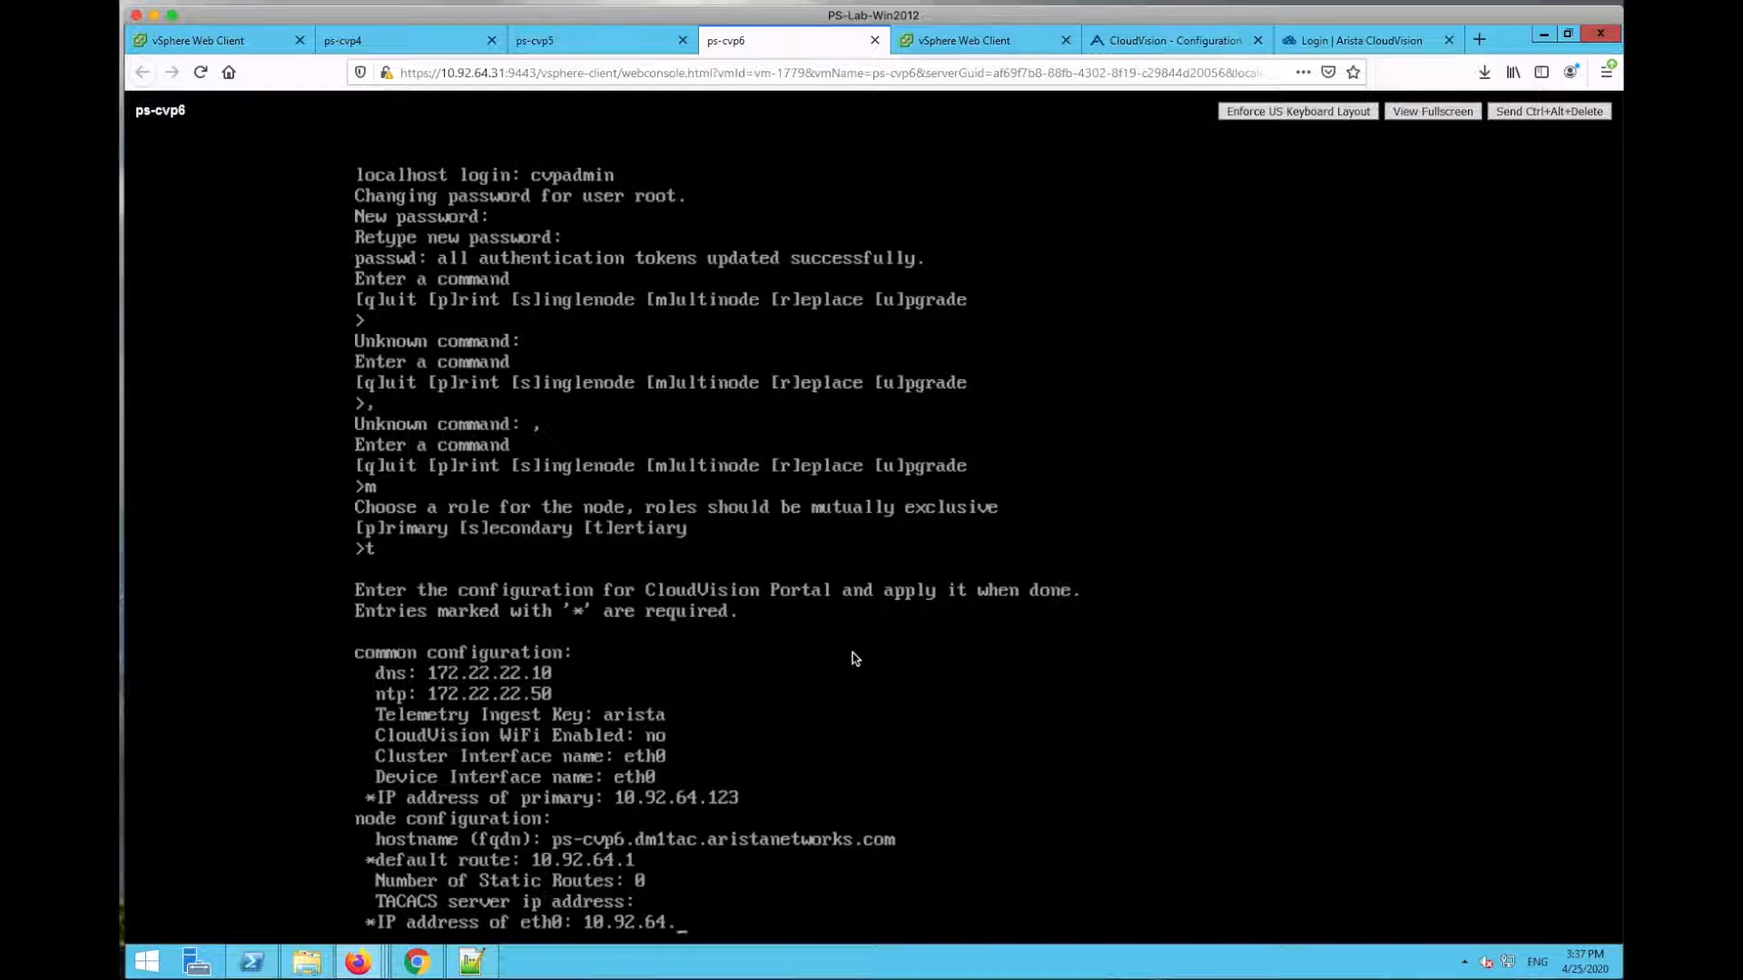
key("Return")
type("255.255.240.0")
key("Return")
type("v")
key("Return")
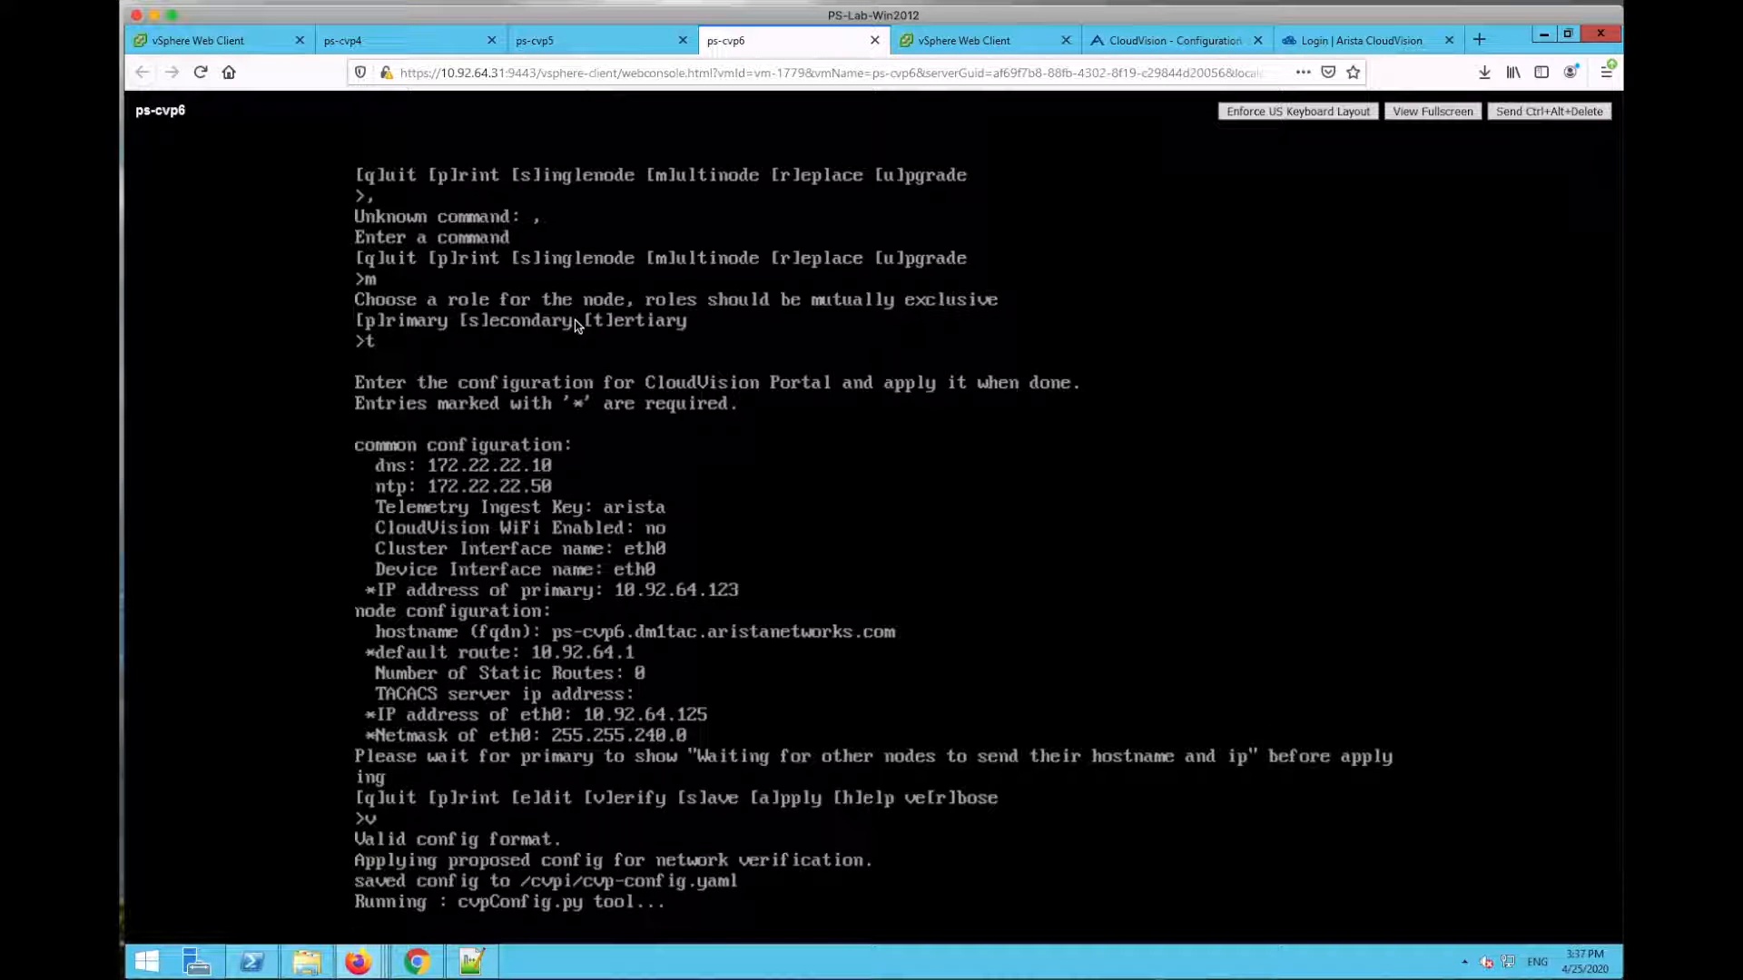
left_click(429, 45)
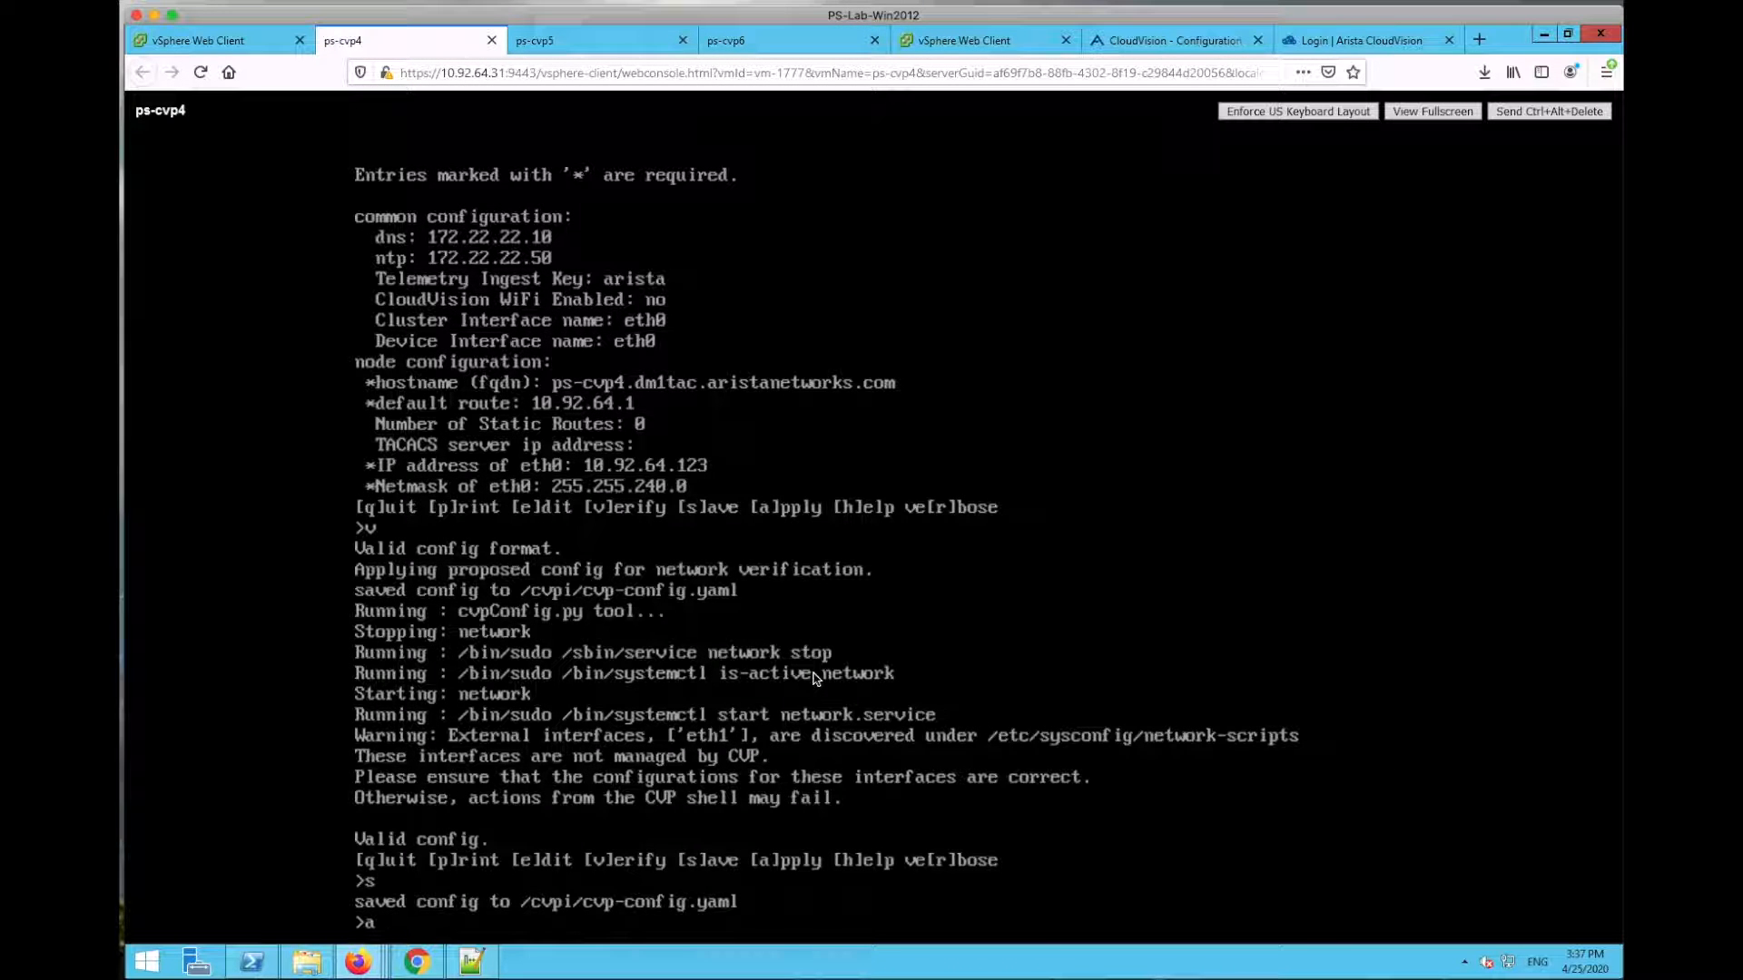
Step: Apply ps-cvp4's primary configuration and, once it waits for other nodes, switch to ps-cvp5
key("Return")
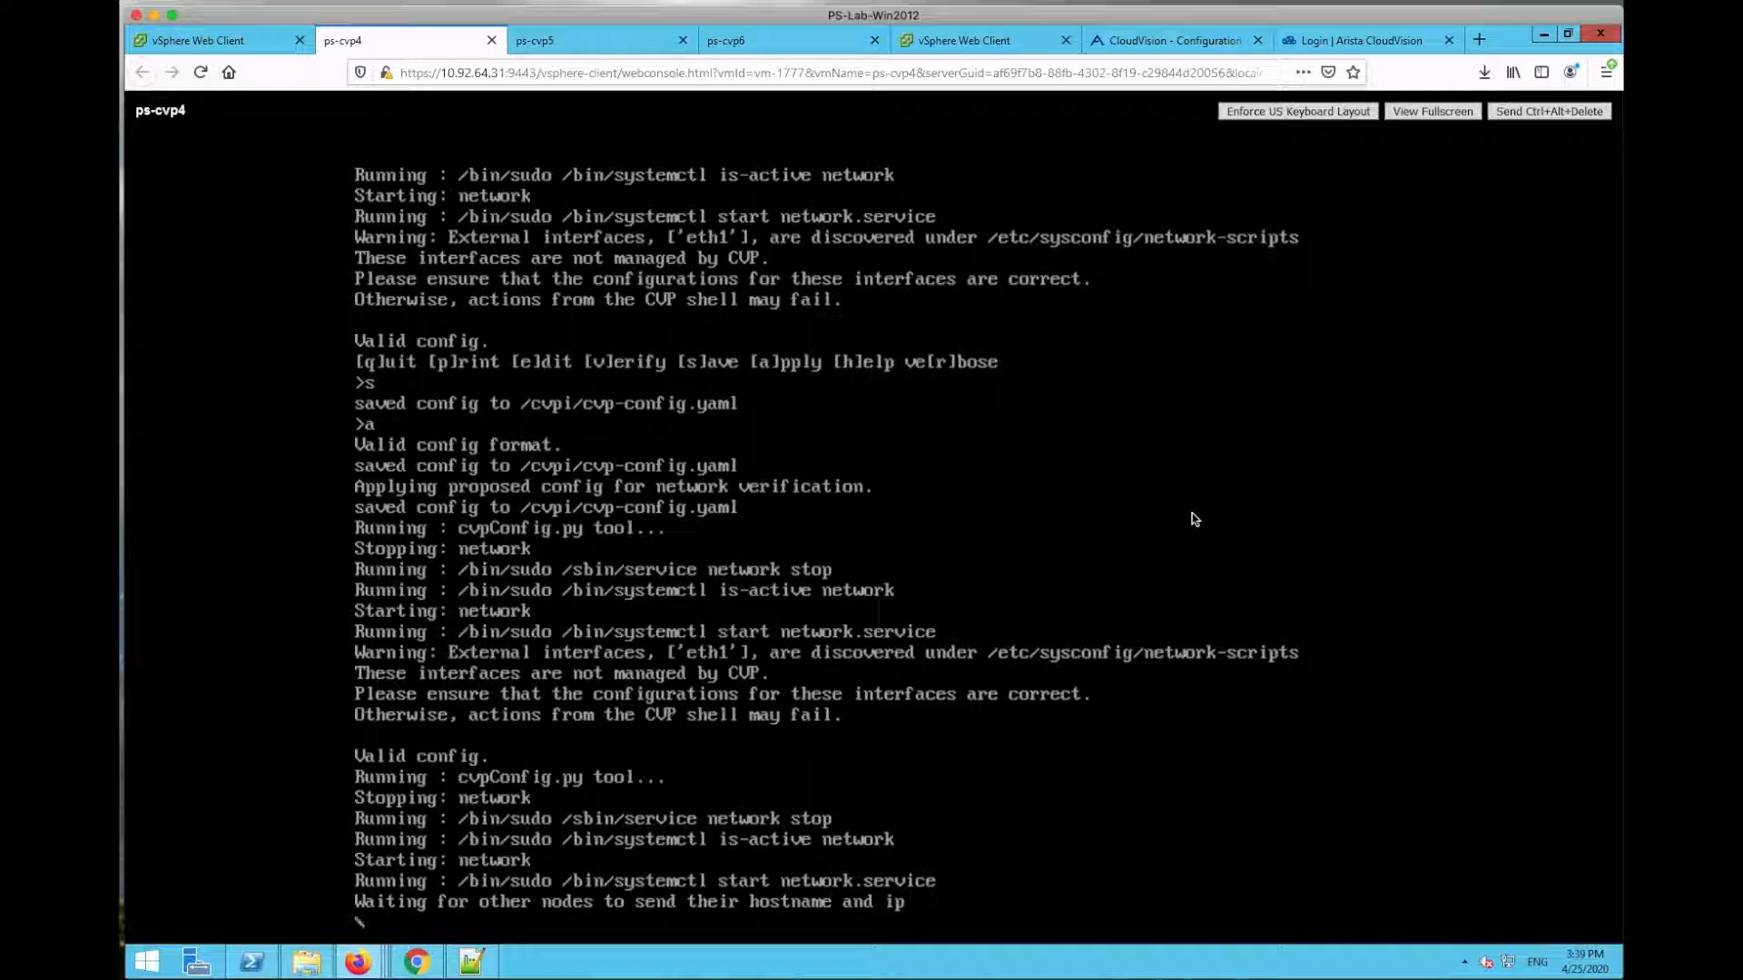
left_click(617, 41)
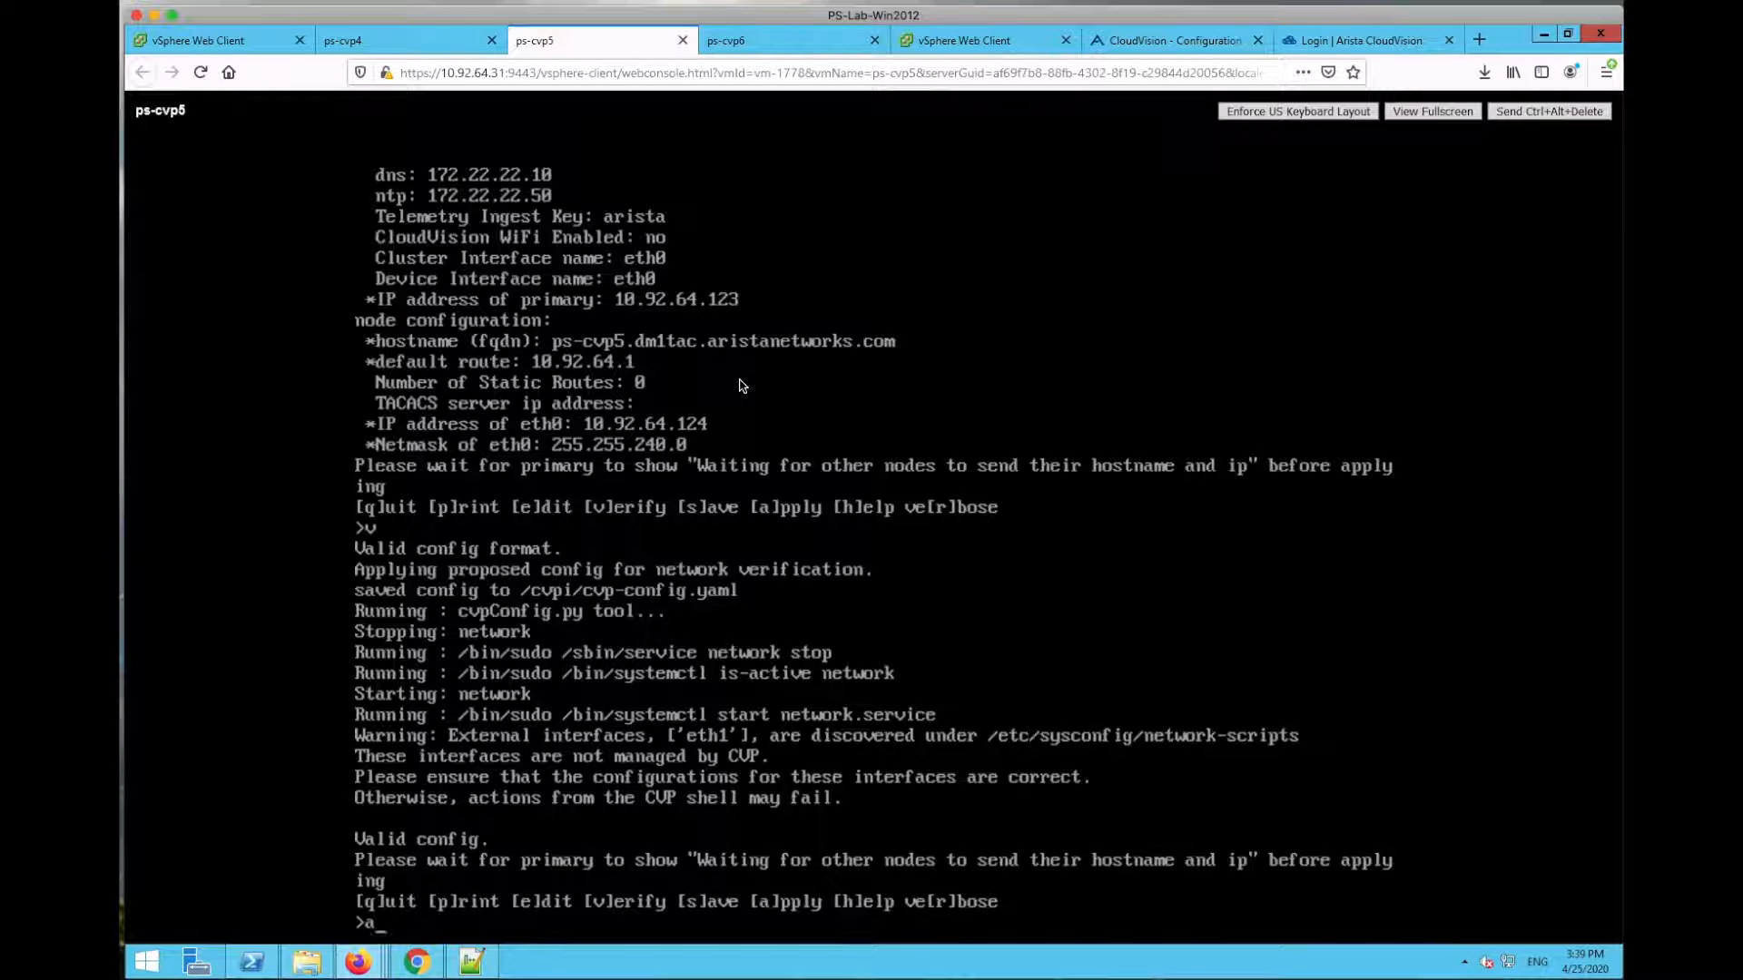
Step: Apply the ps-cvp5 configuration and submit the primary's root password
key("Return")
left_click(897, 585)
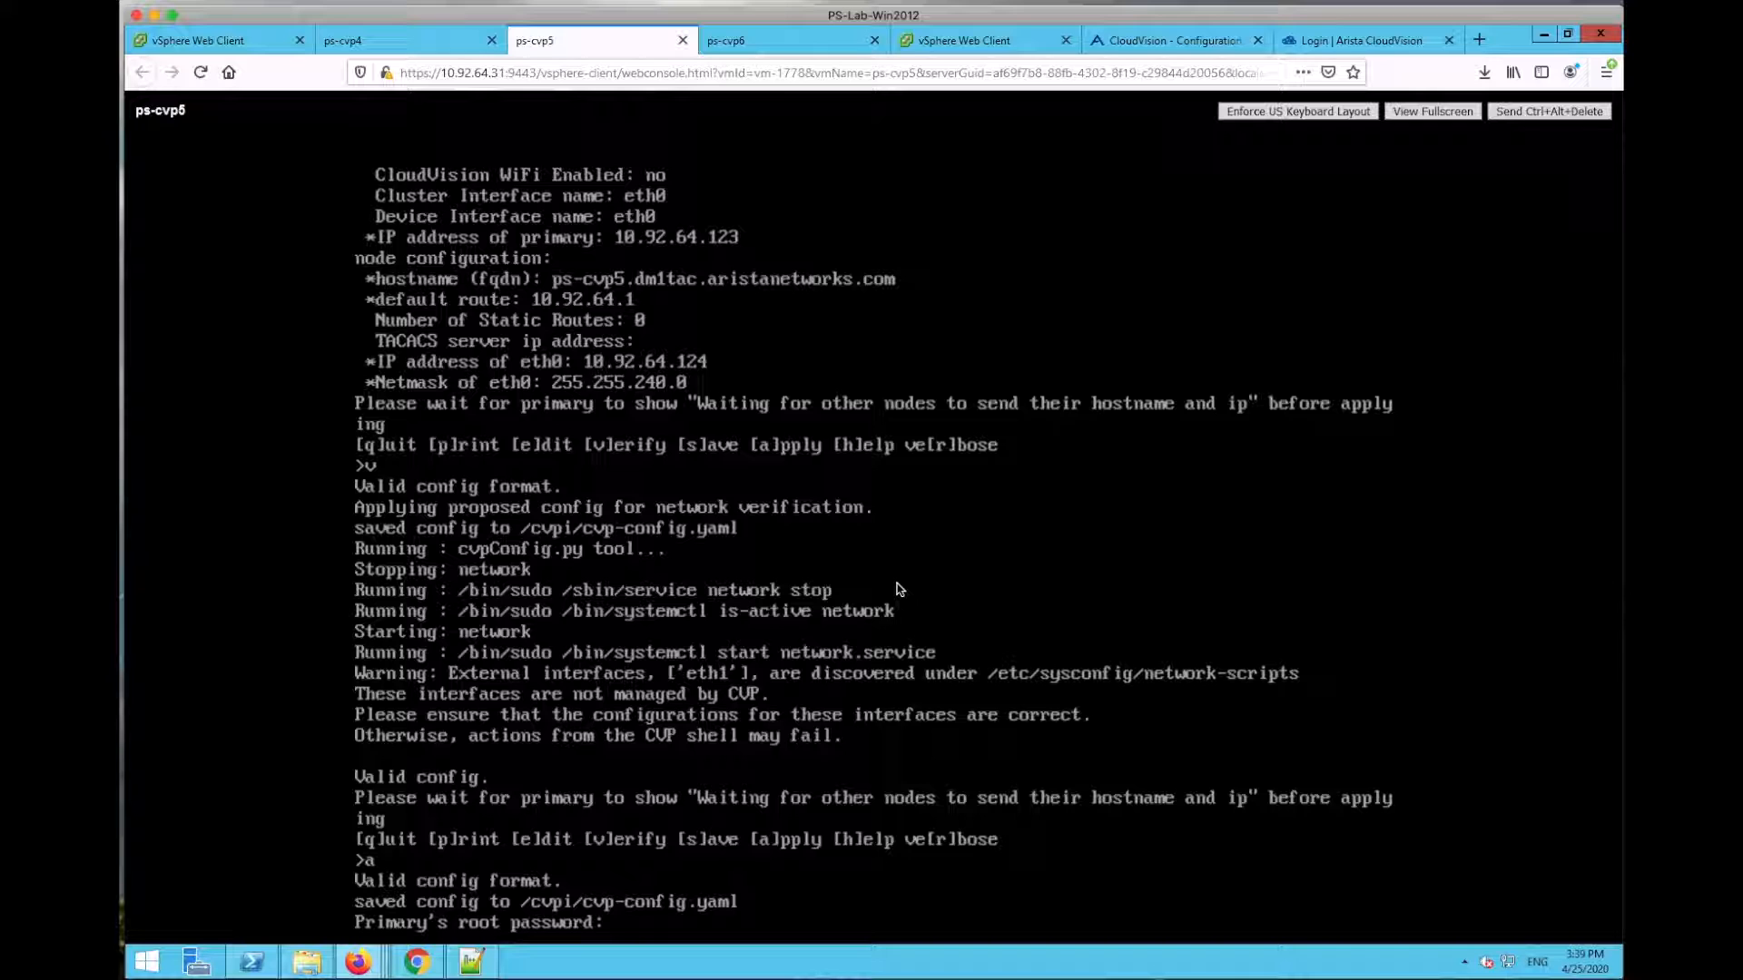
key("Return")
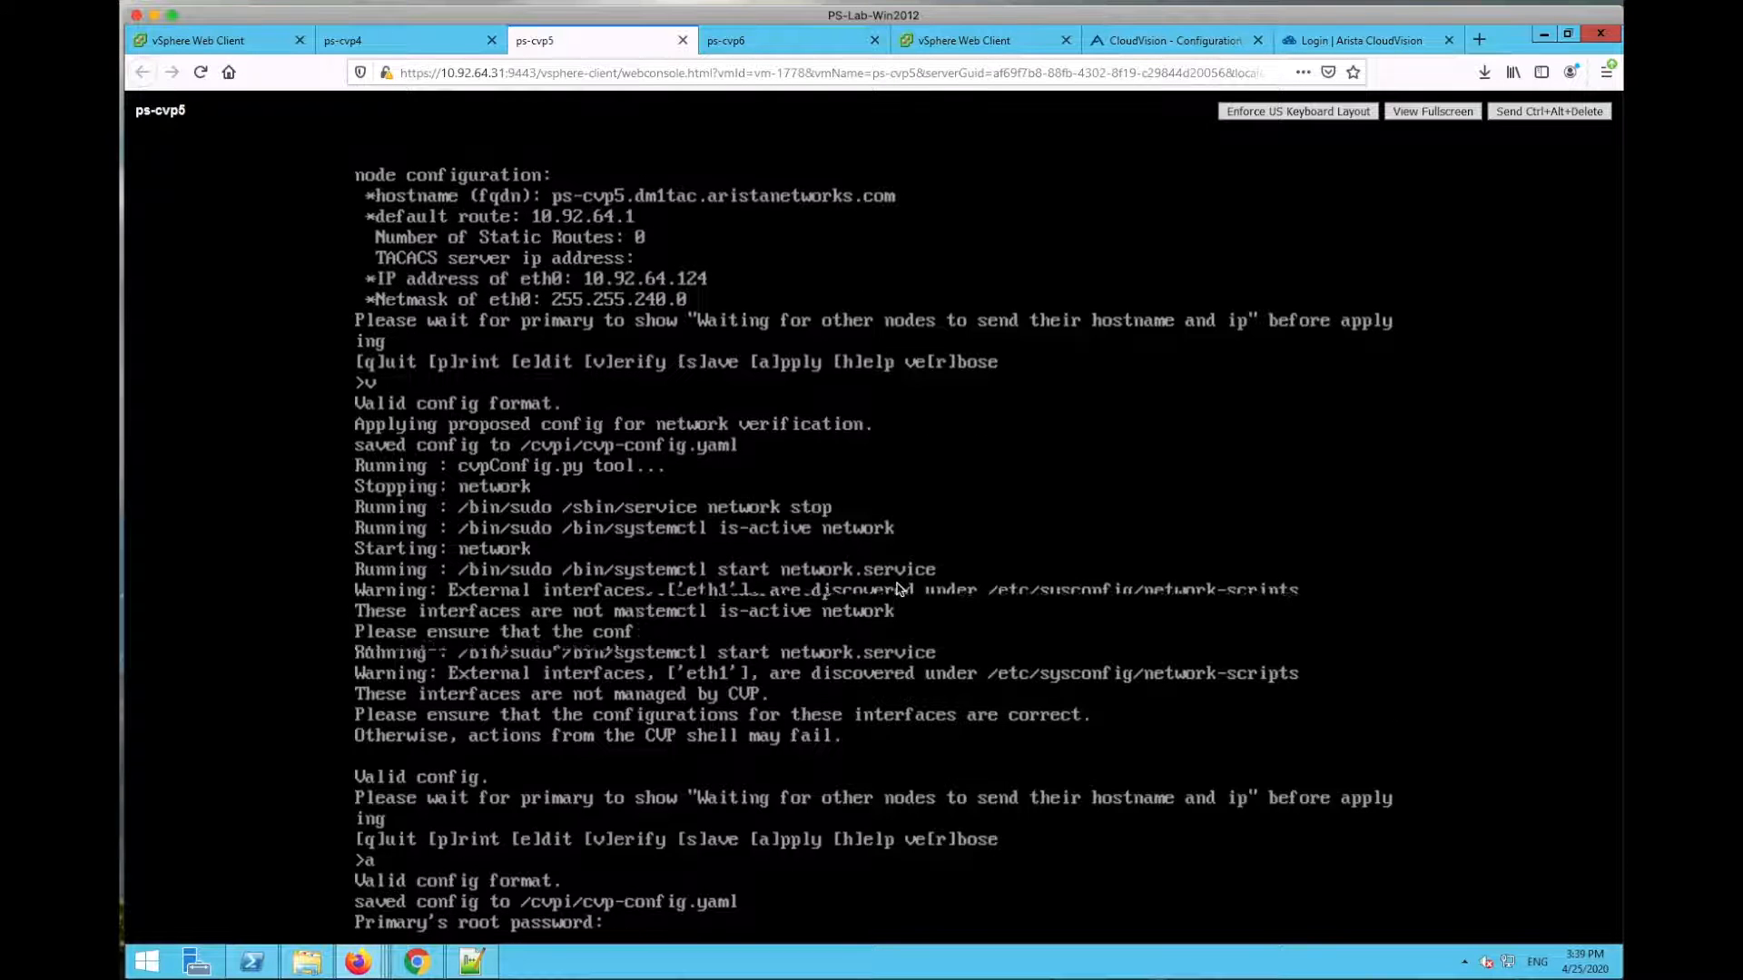
Step: Apply the ps-cvp6 configuration with the primary's root password, then check ps-cvp5's progress
left_click(780, 45)
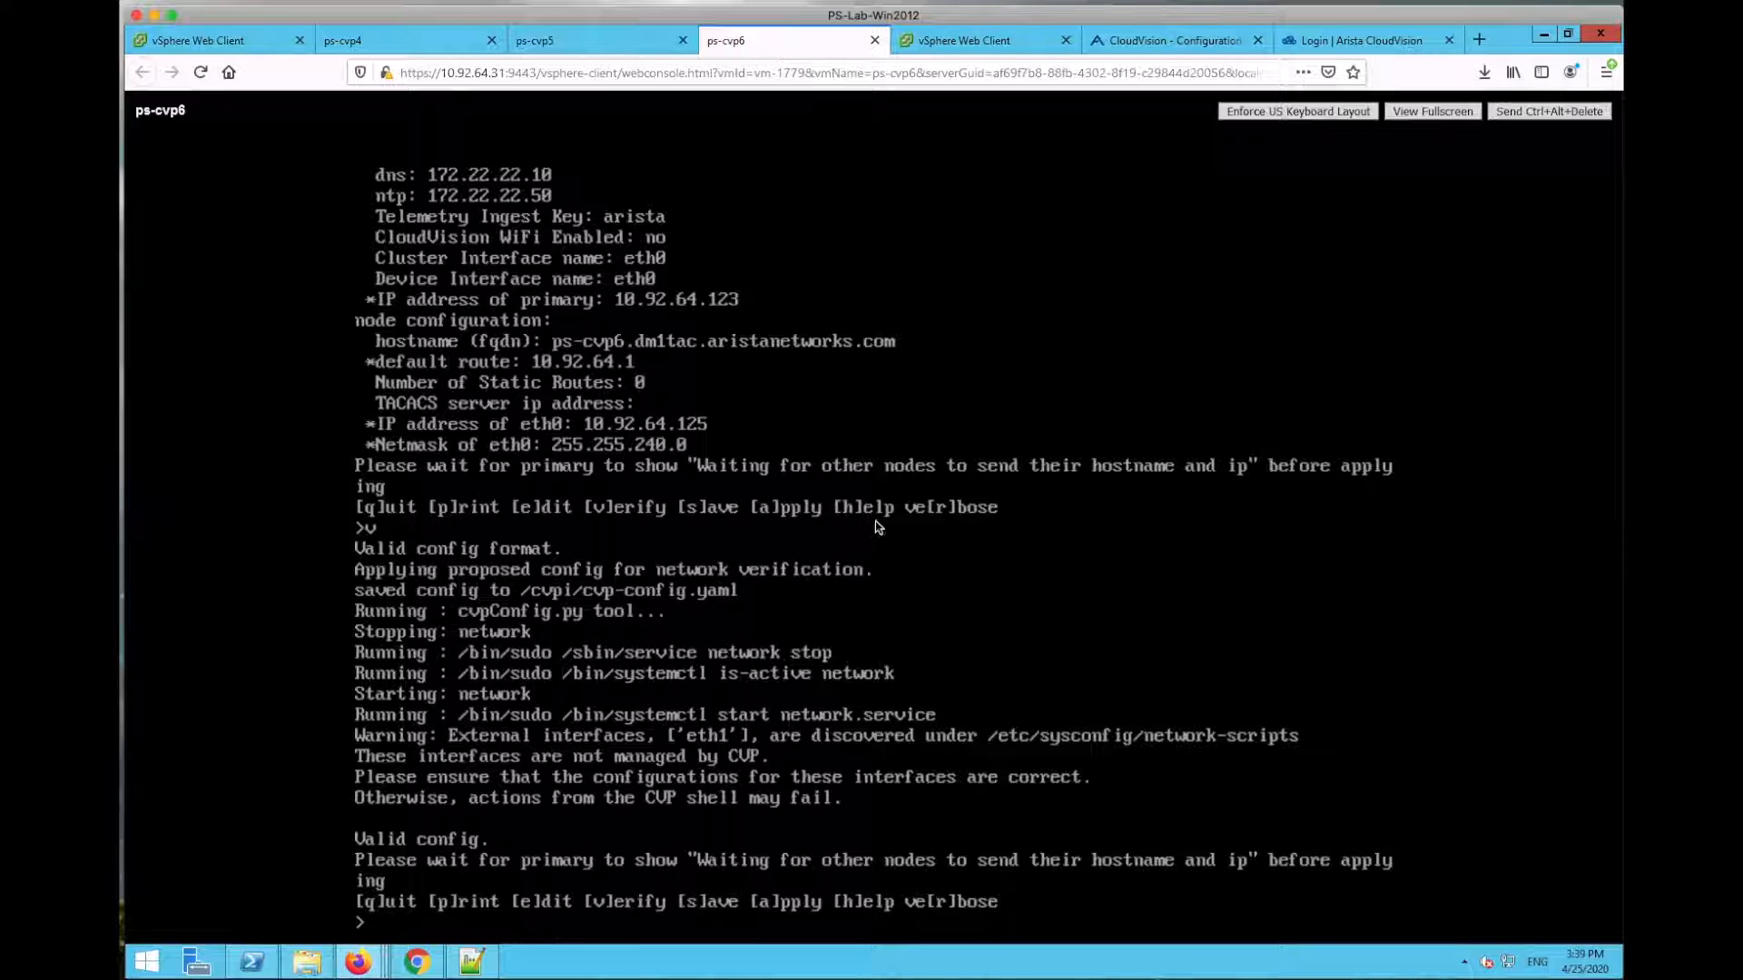
type("a")
key("Return")
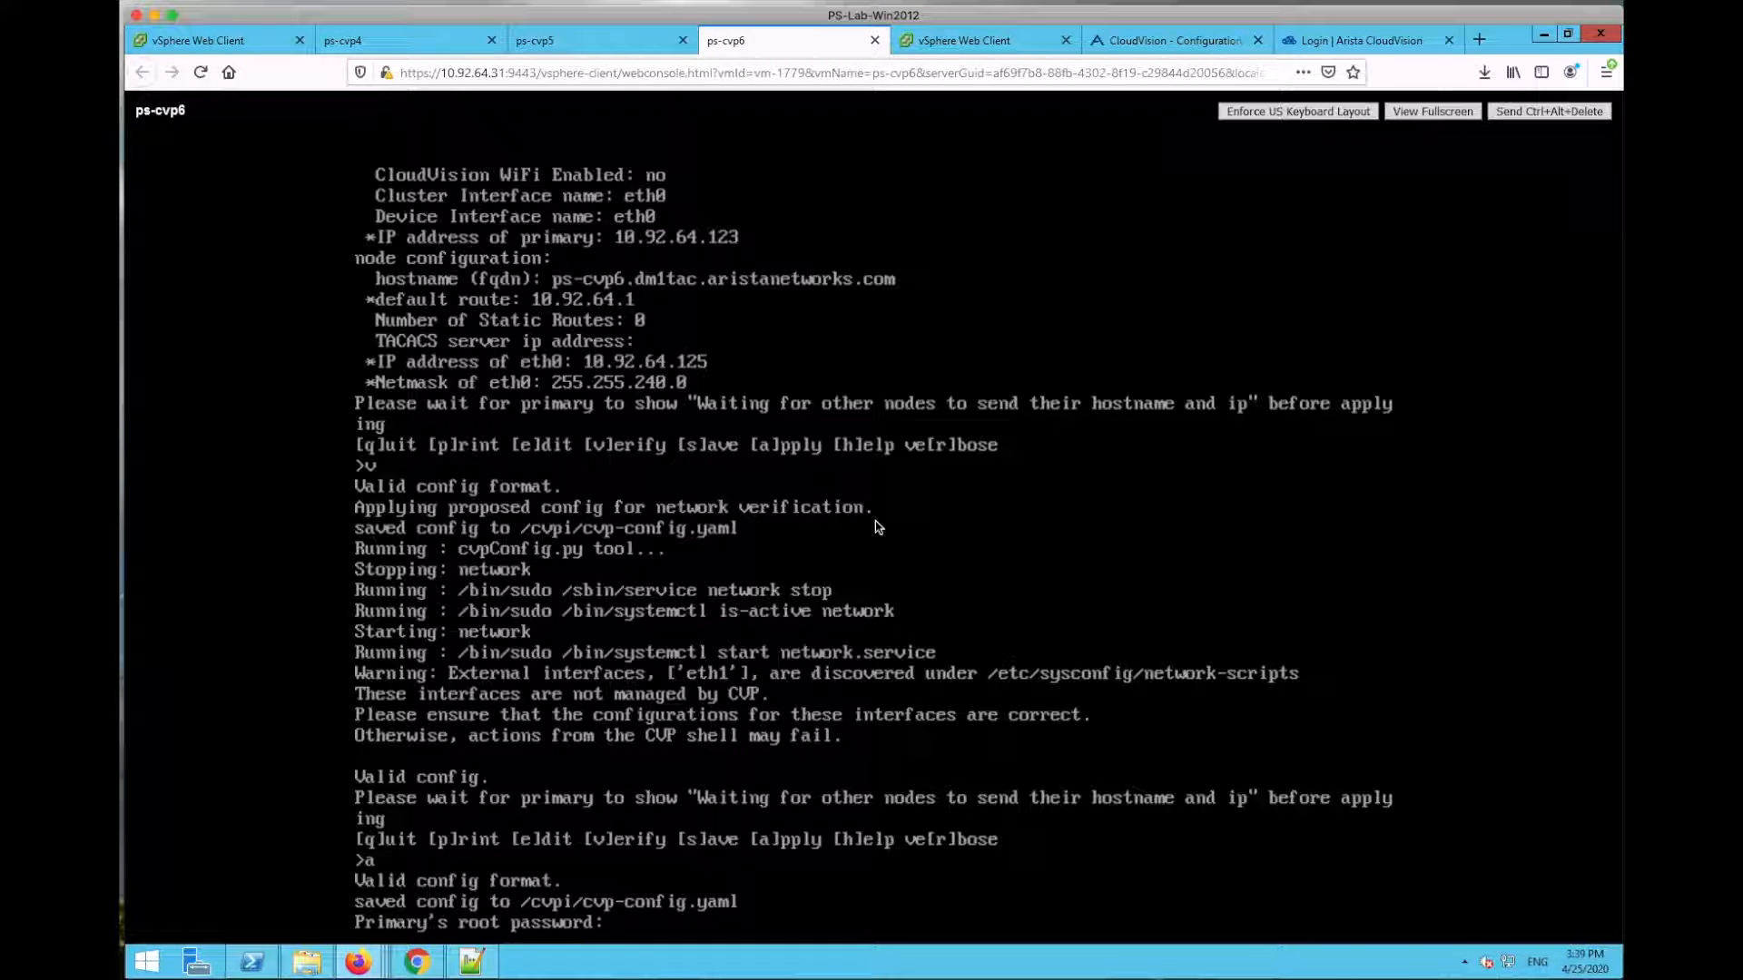
key("Return")
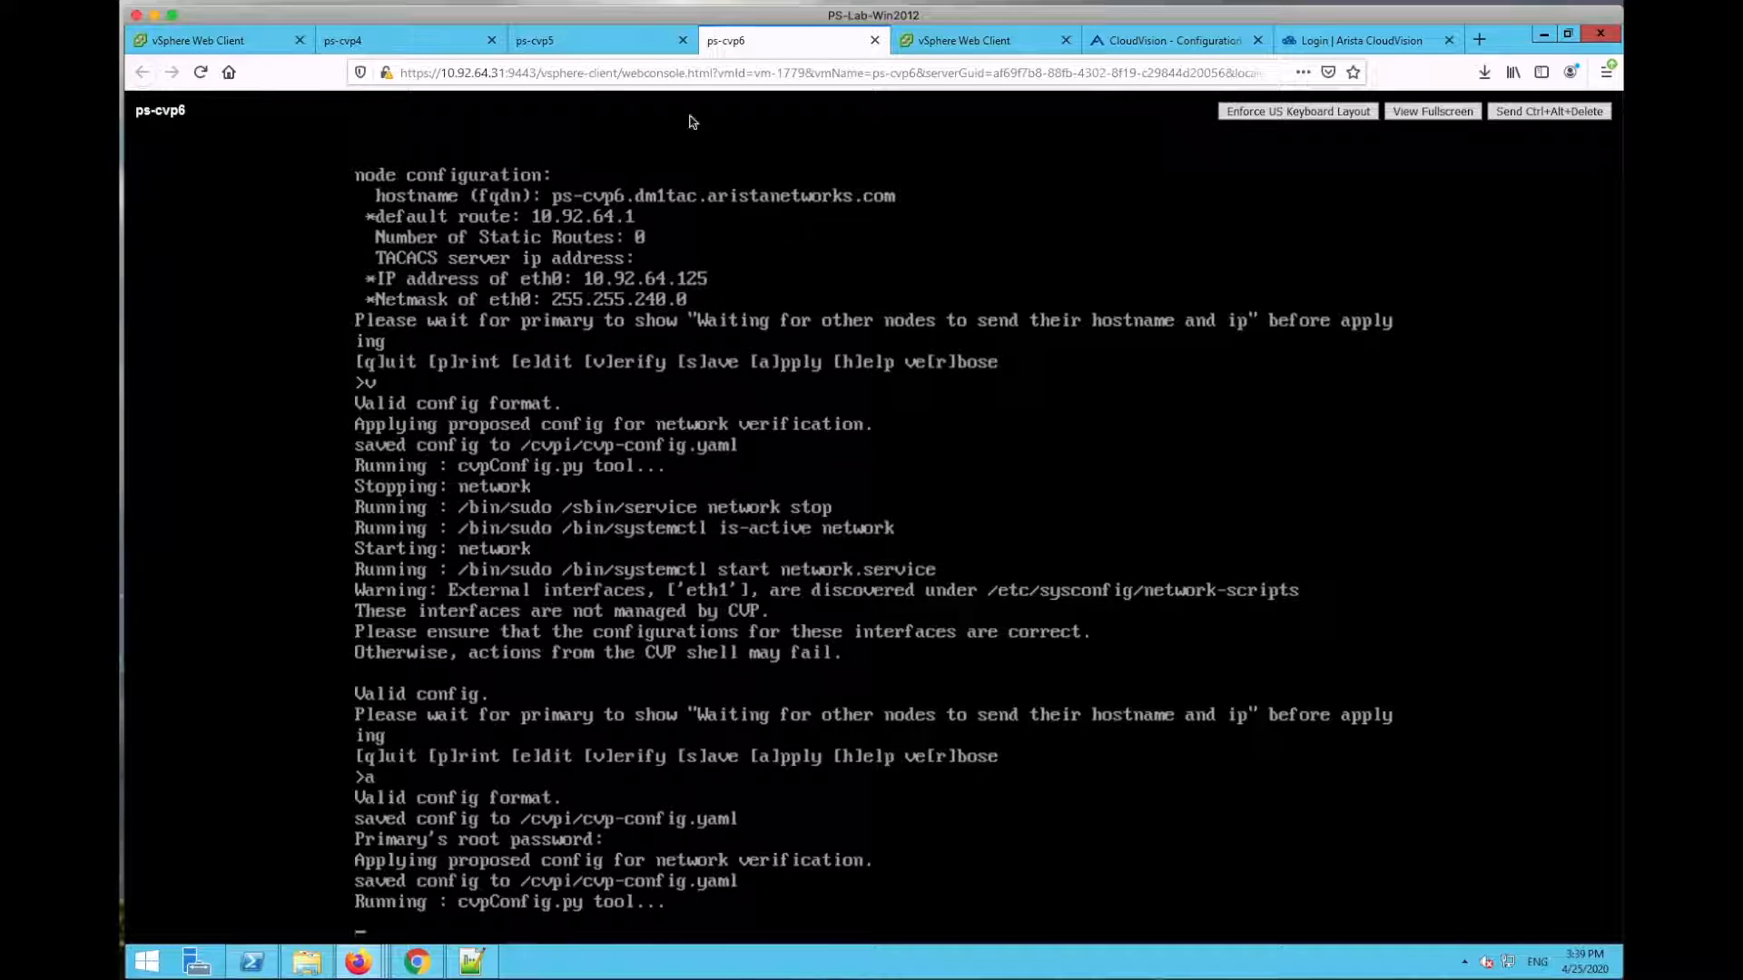
left_click(606, 43)
Step: Cycle through the ps-cvp4, ps-cvp5 and ps-cvp6 consoles, following the multinode installer until ps-cvp4 verifies the secondary
left_click(449, 41)
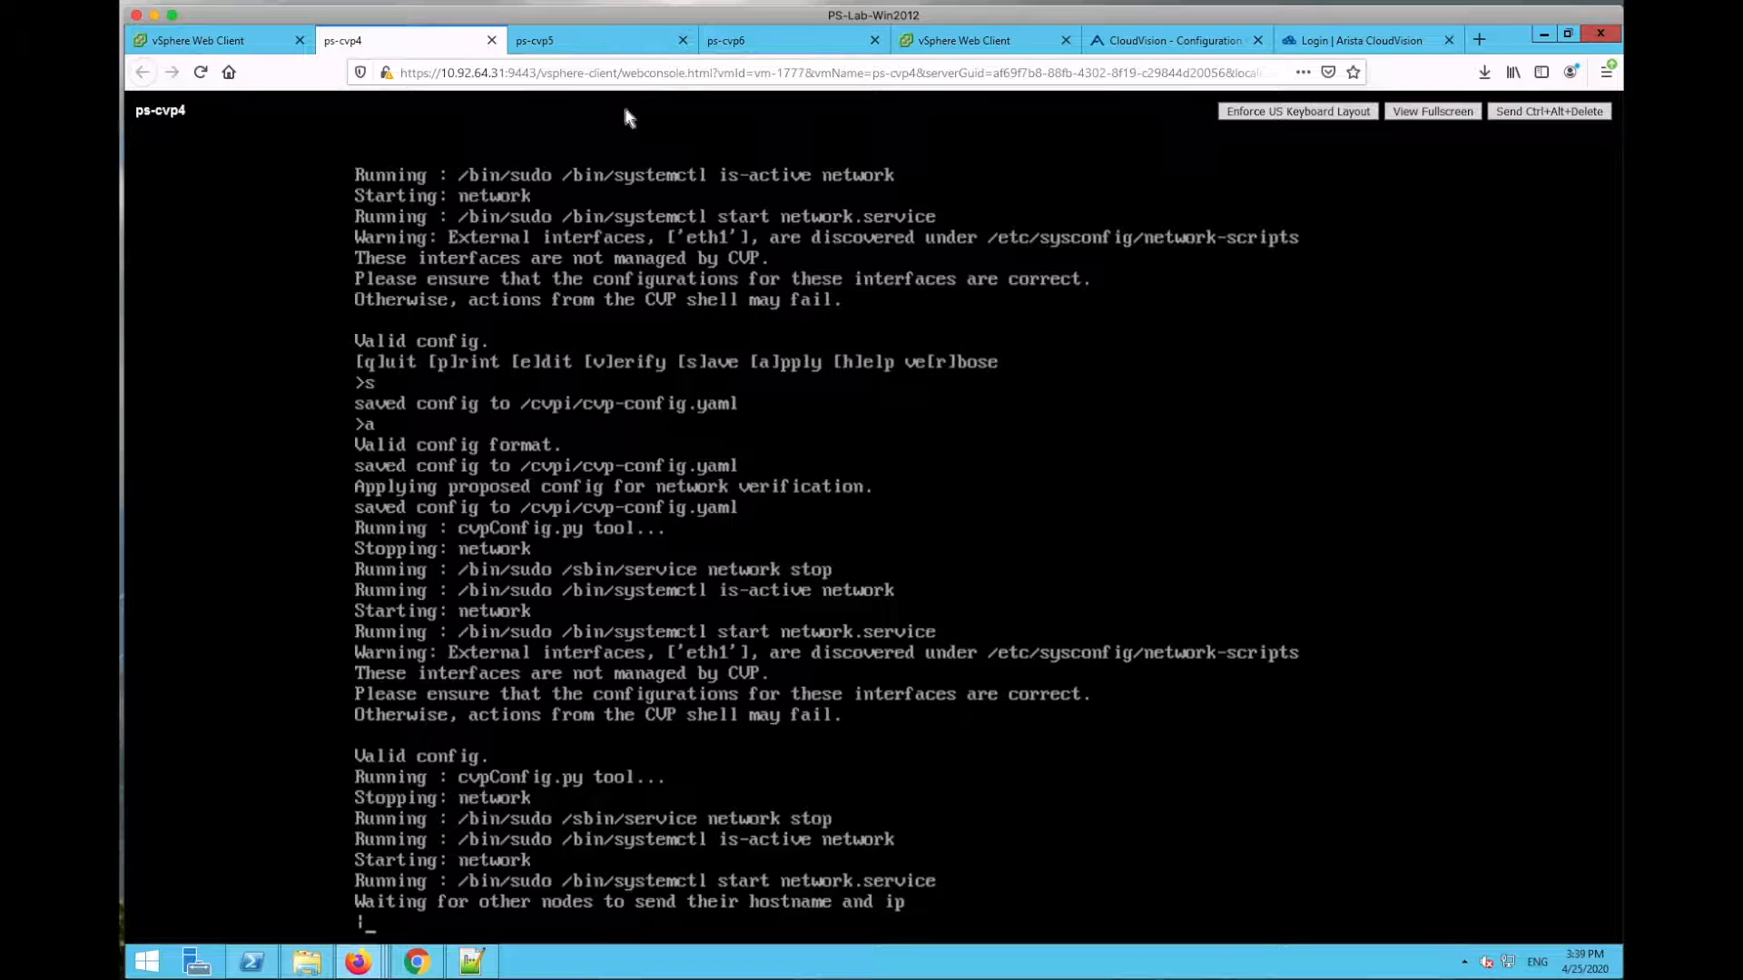
left_click(603, 46)
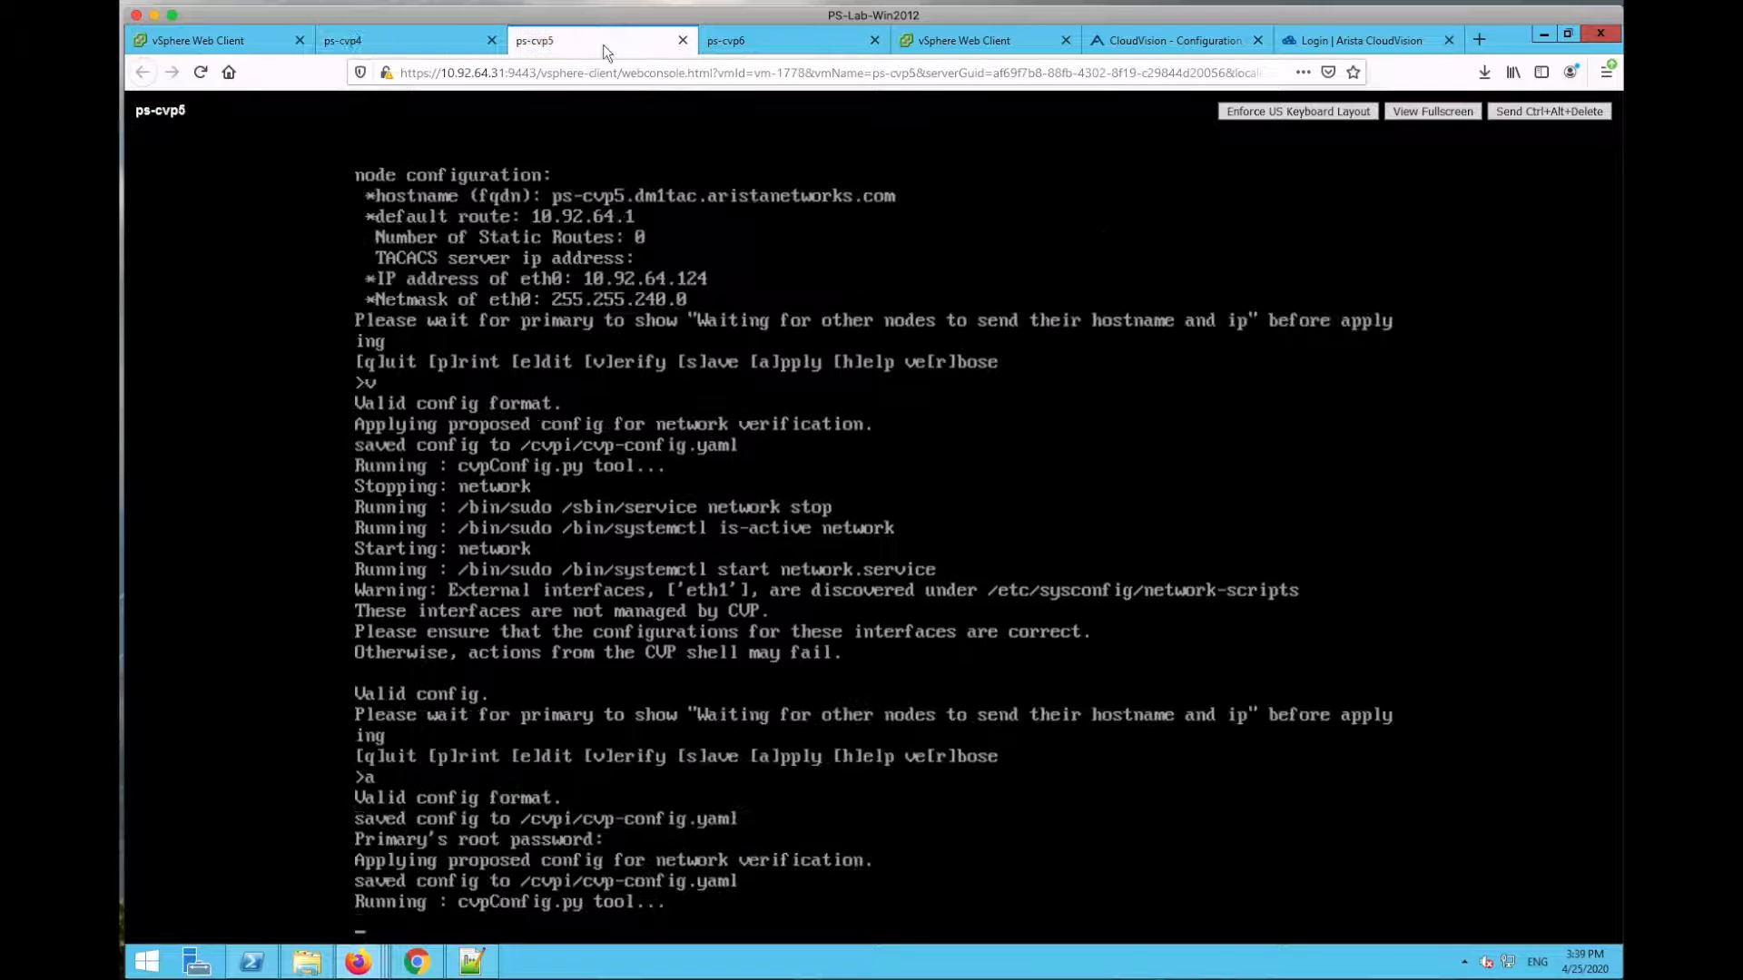
left_click(432, 45)
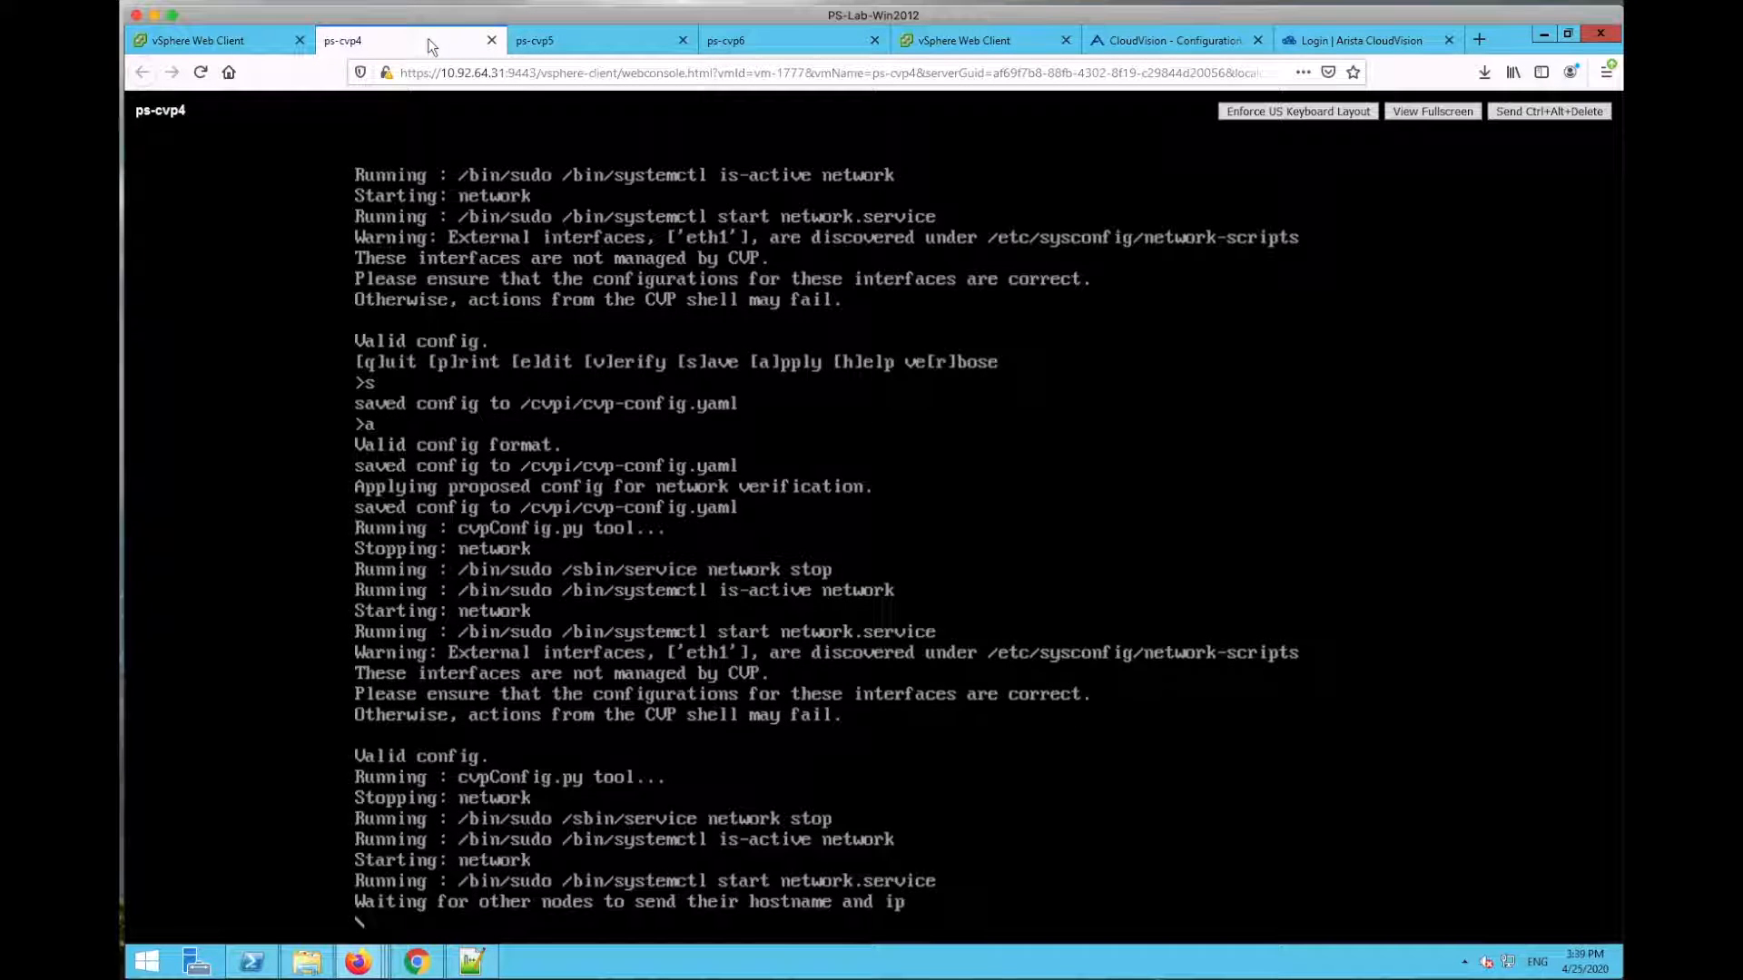
left_click(590, 40)
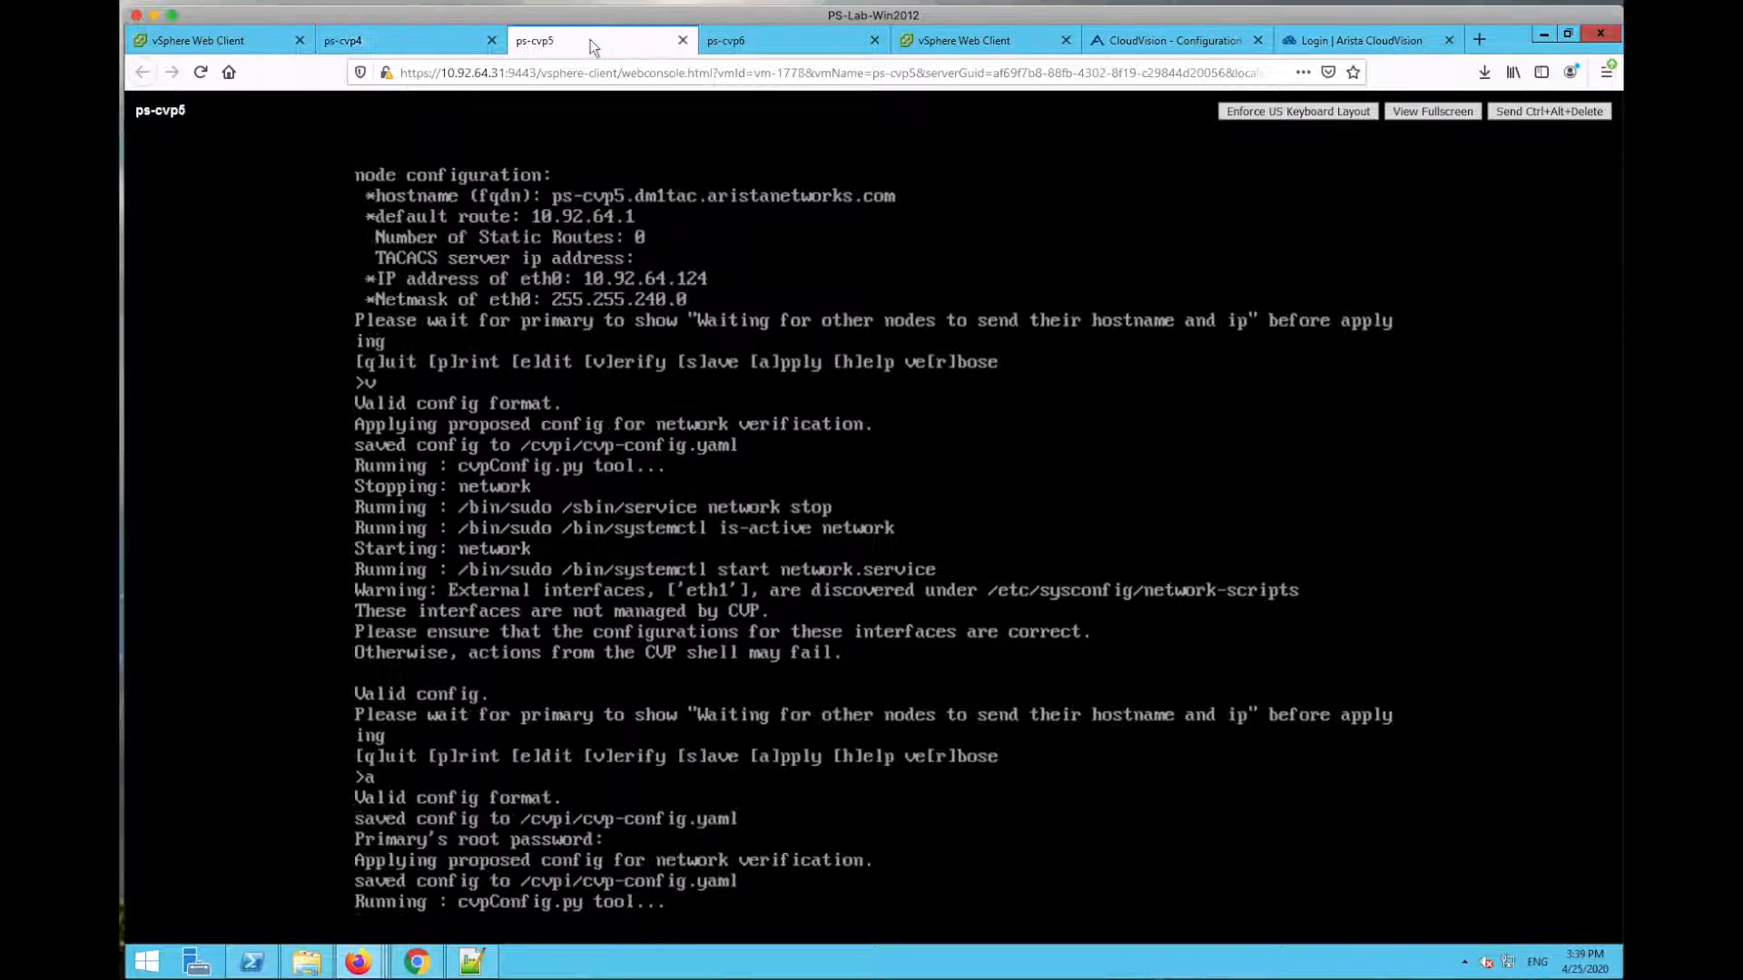
left_click(802, 47)
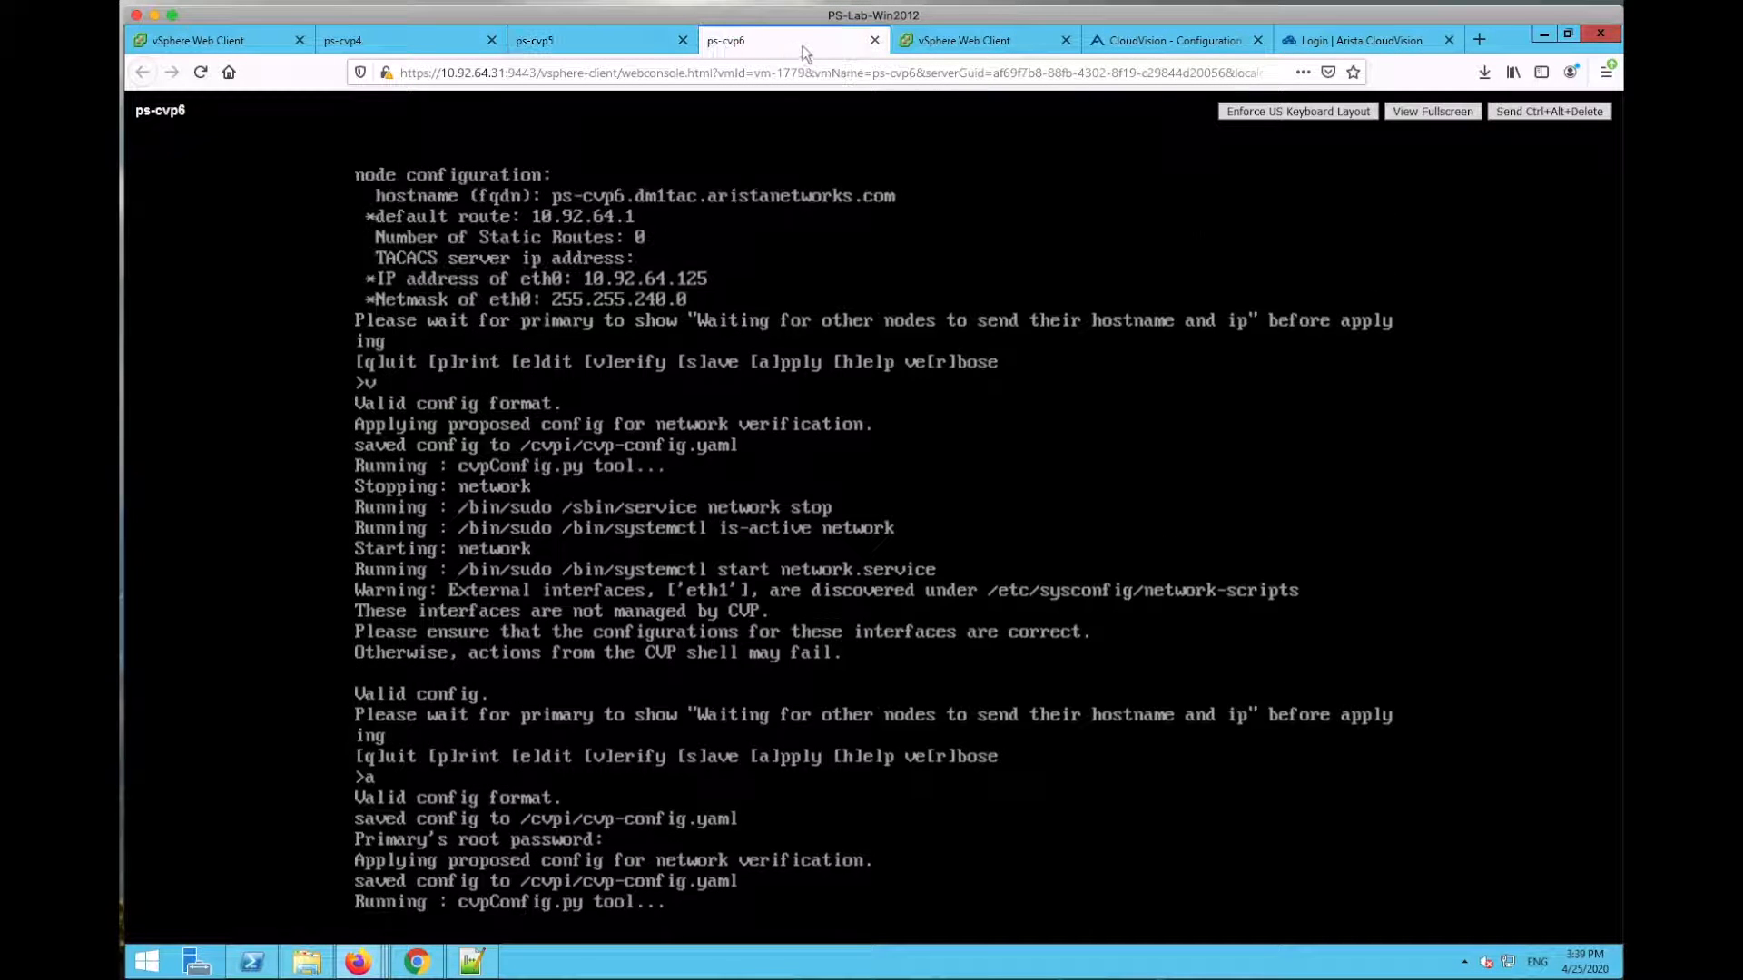
left_click(623, 55)
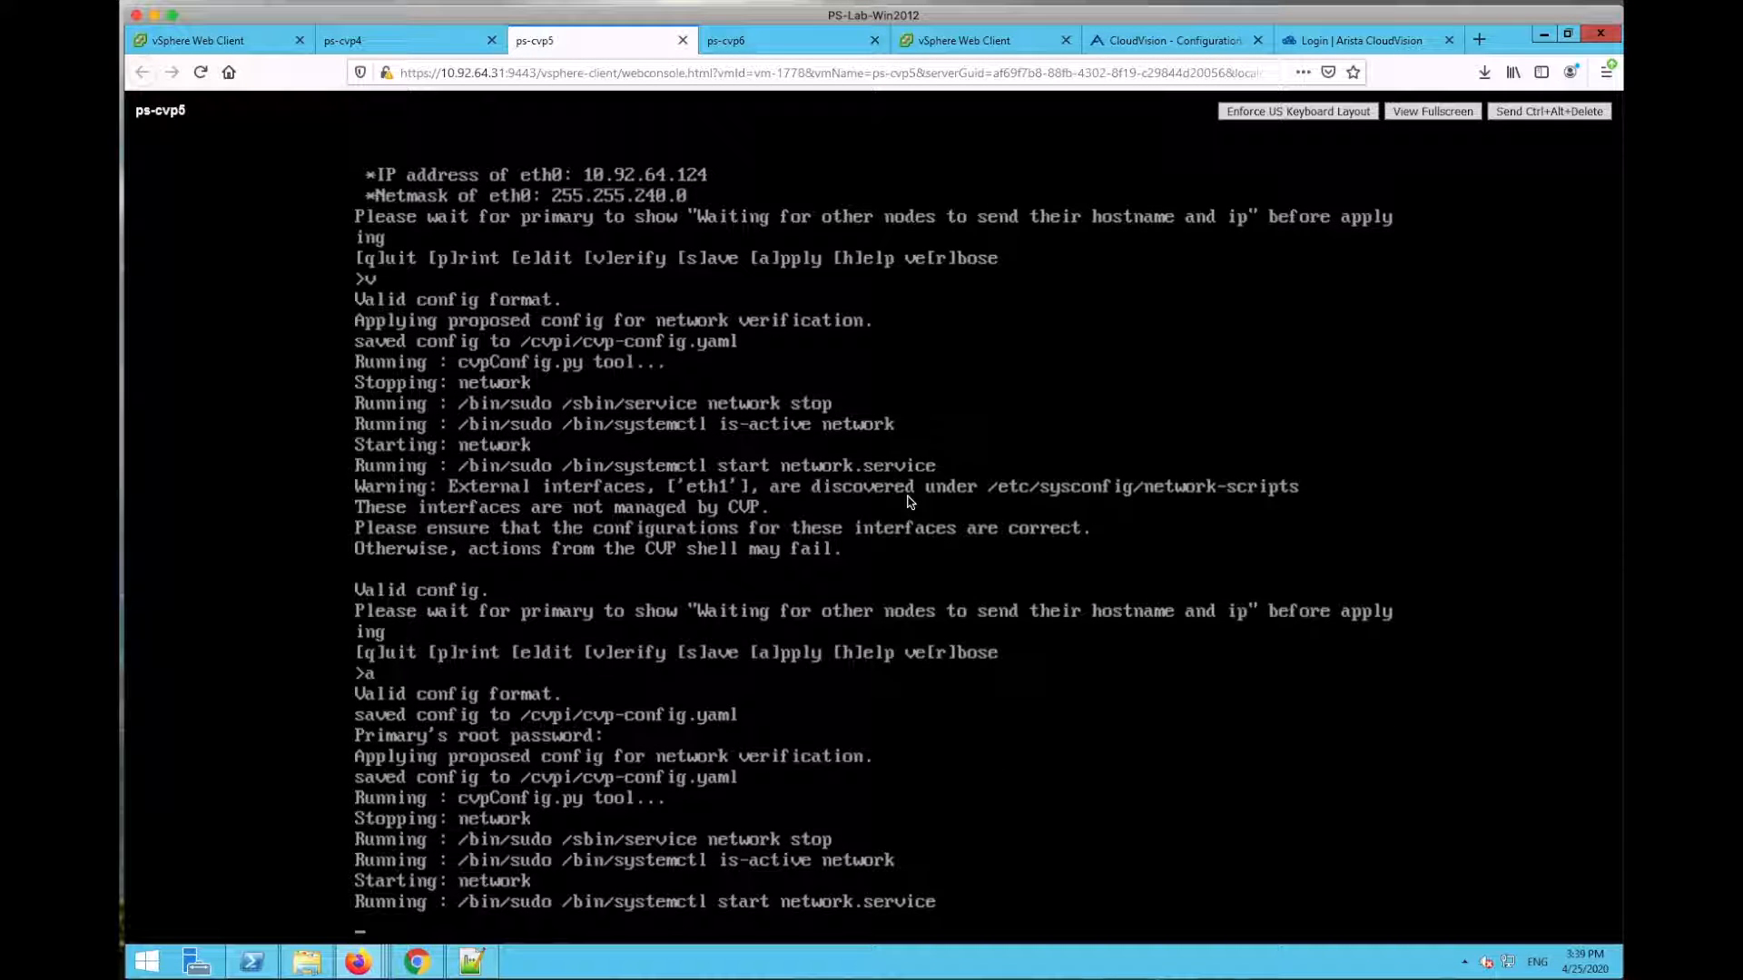
left_click(401, 41)
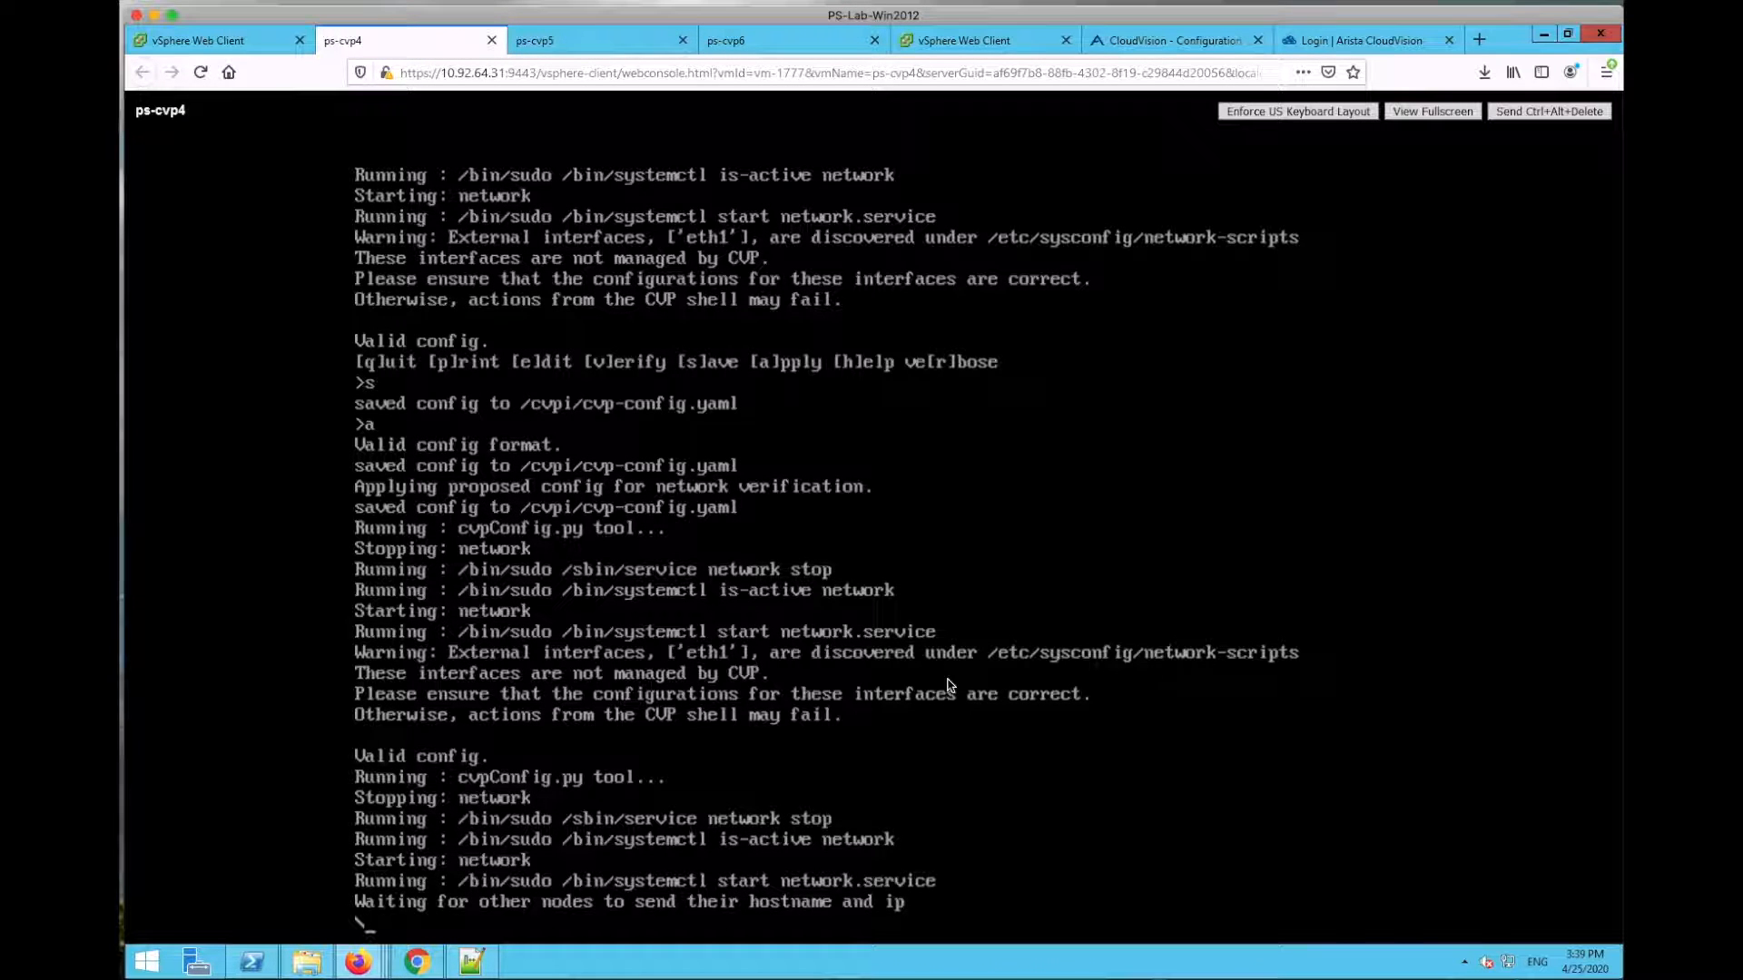
key("ctrl+Tab")
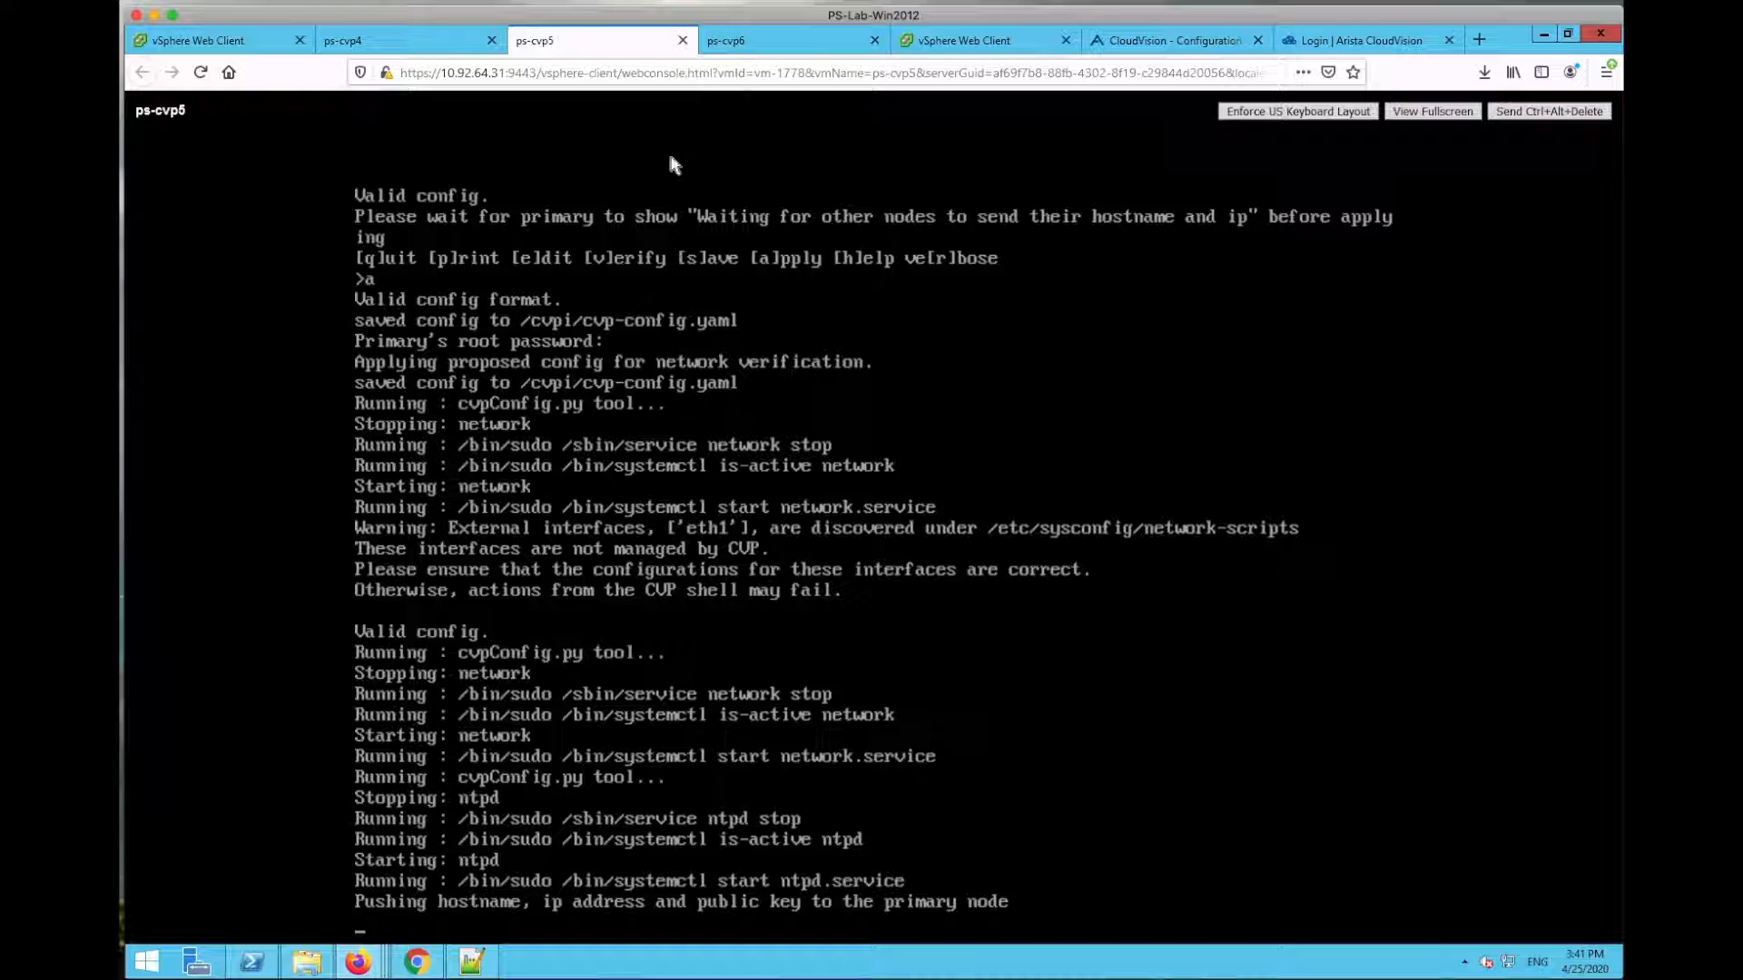
left_click(764, 48)
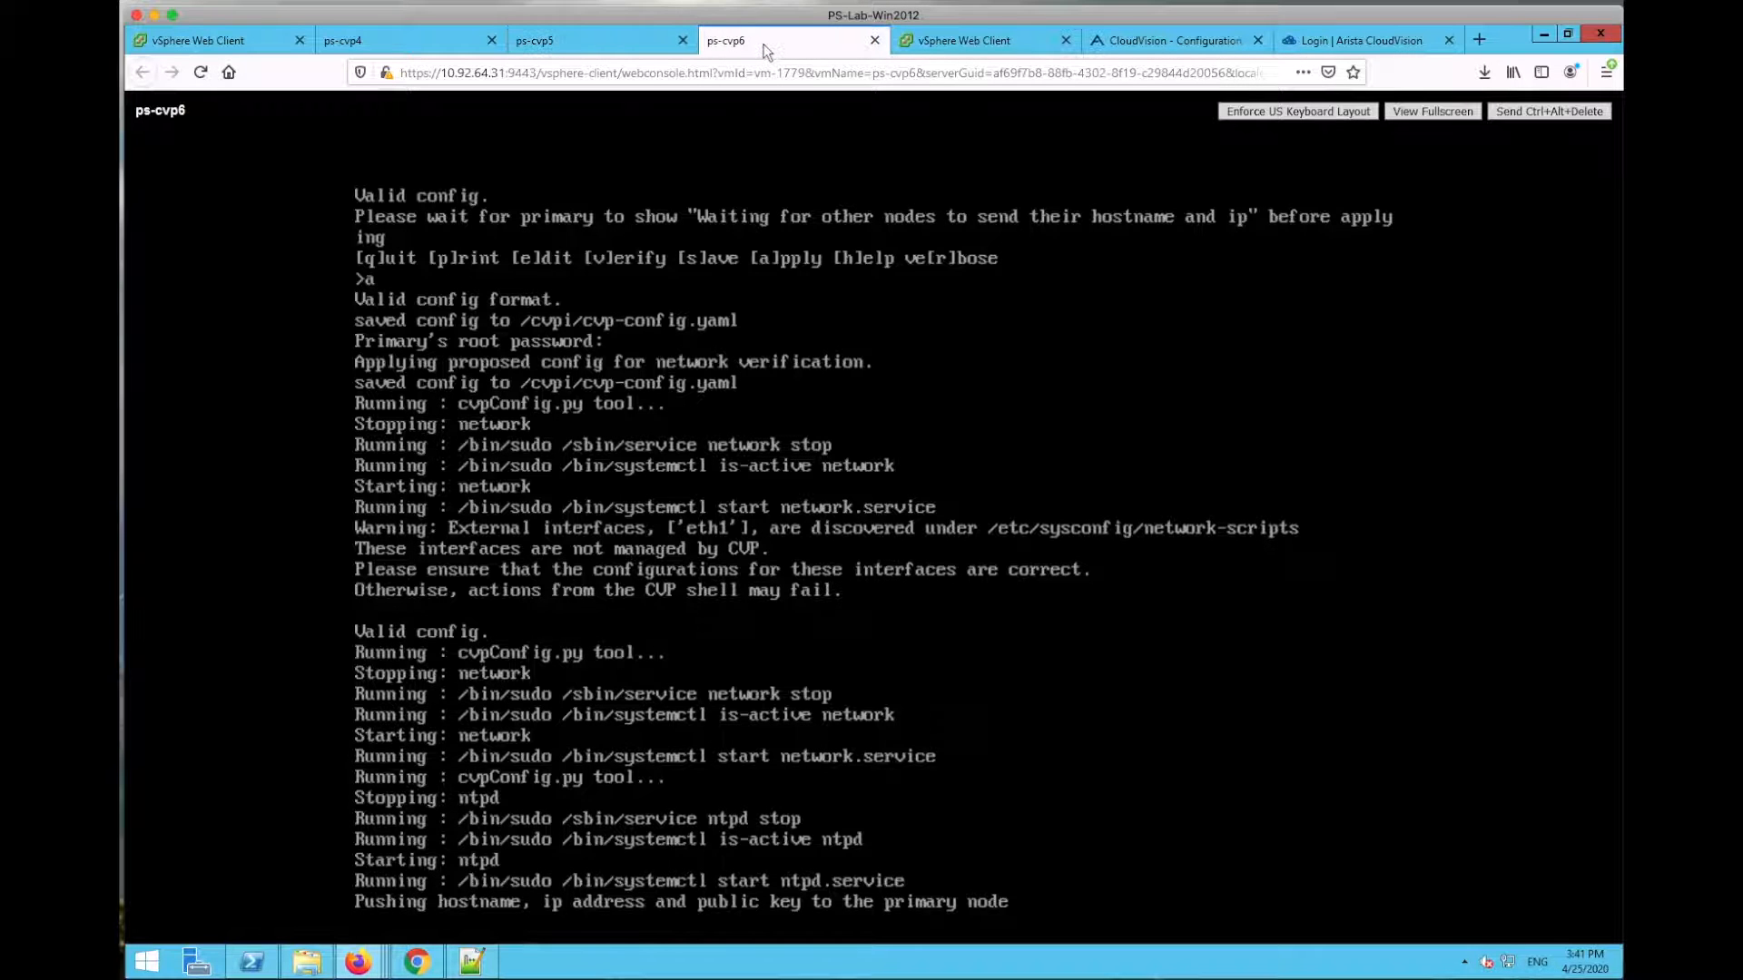
left_click(582, 40)
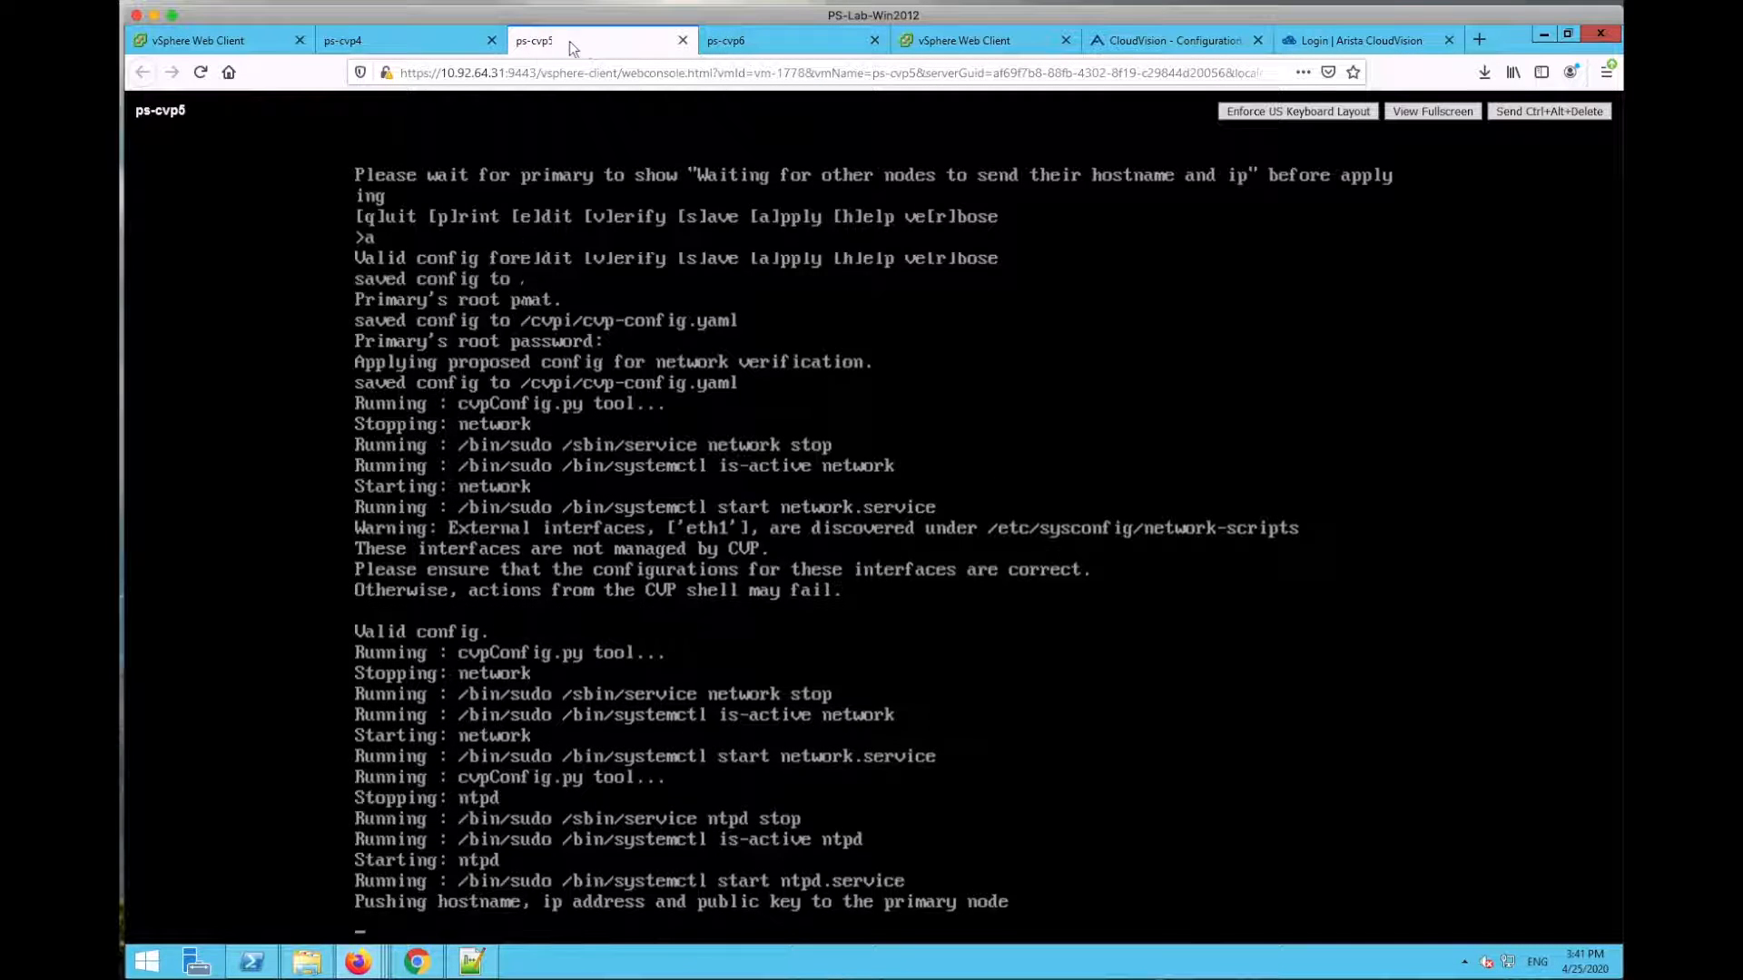
left_click(400, 47)
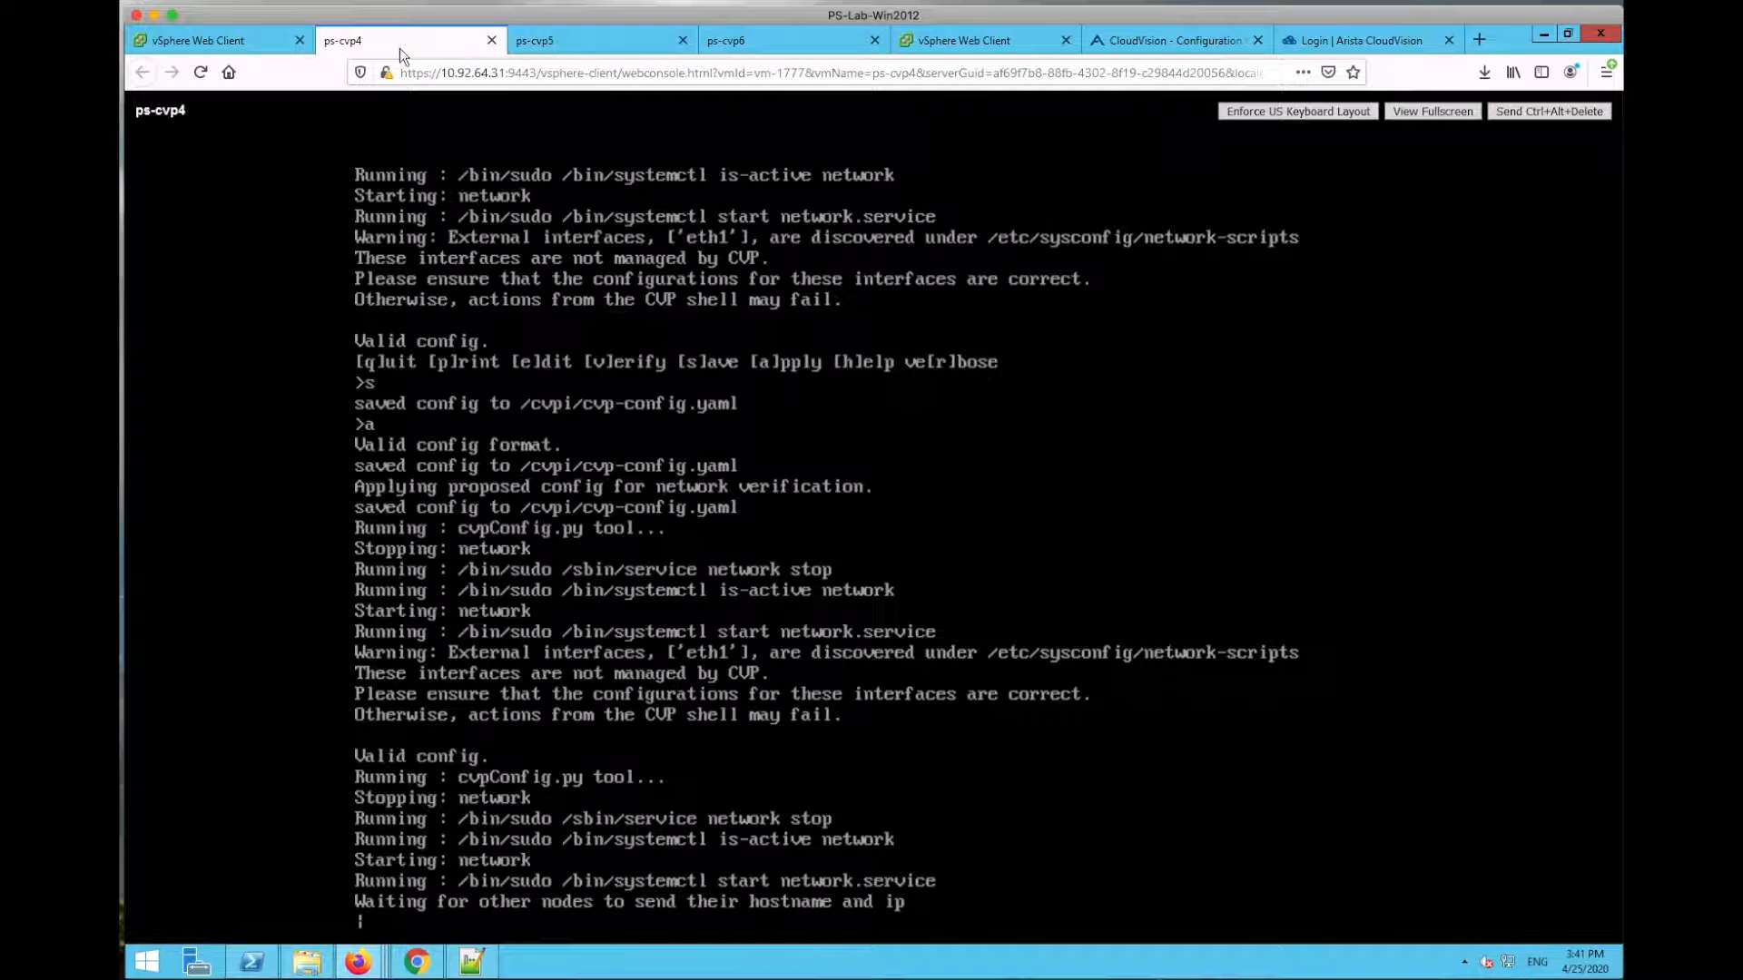
left_click(576, 40)
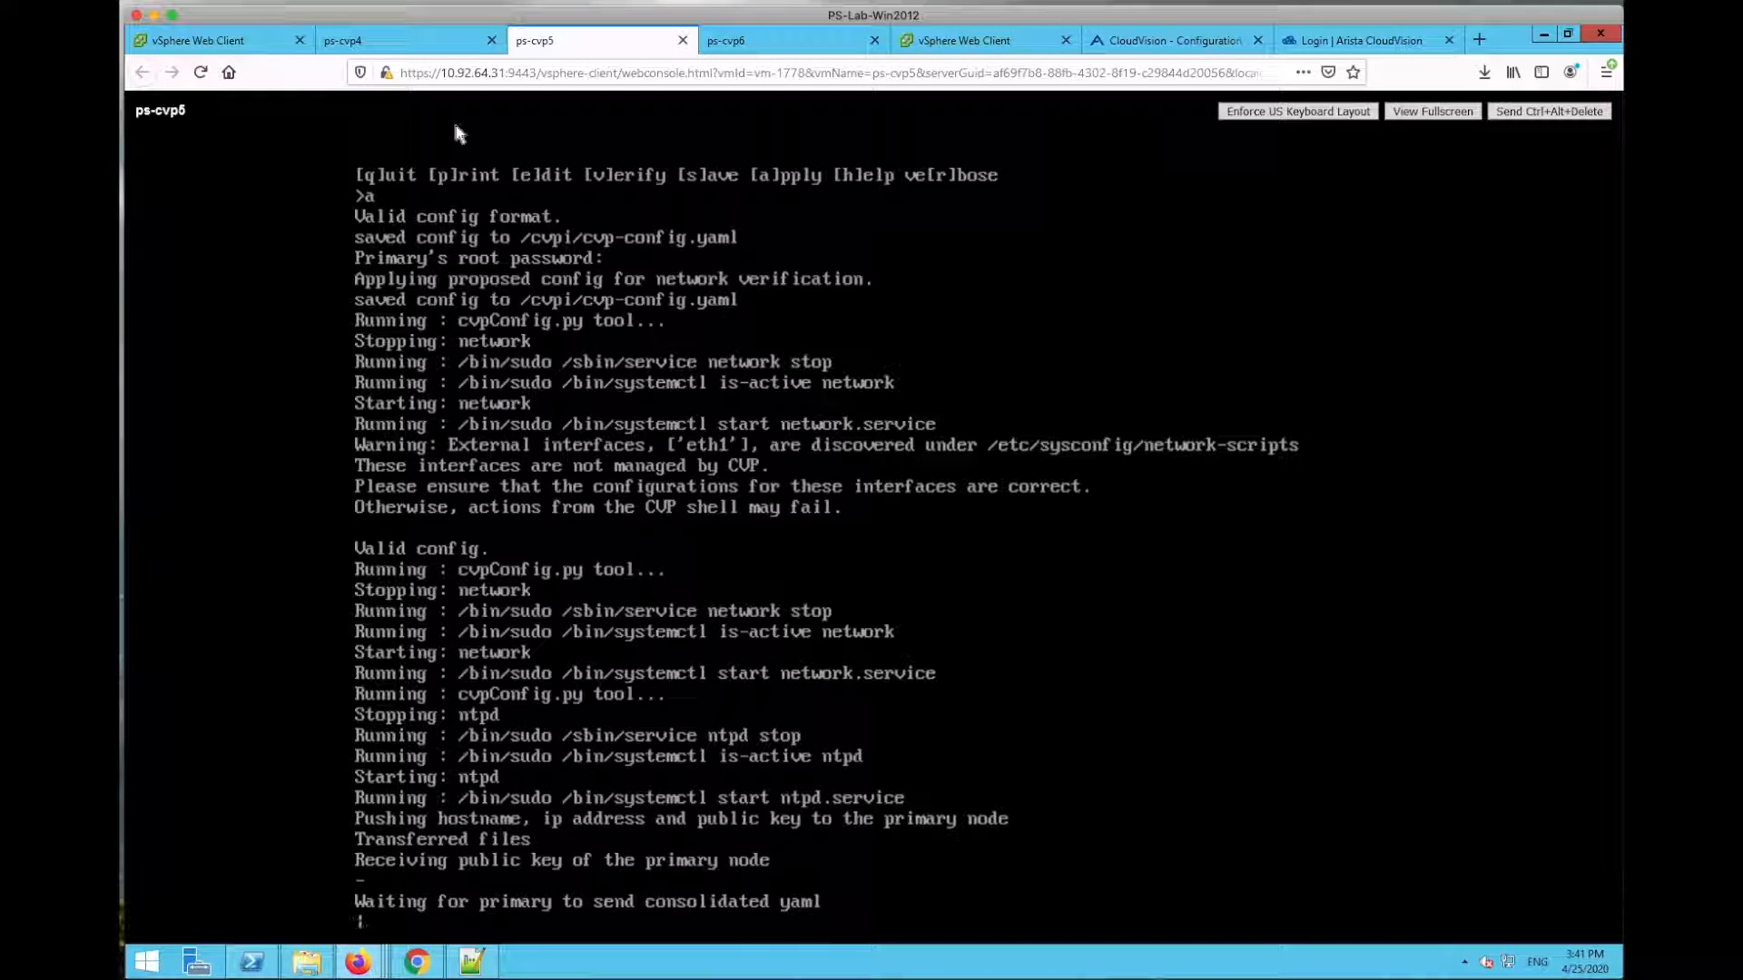
left_click(412, 40)
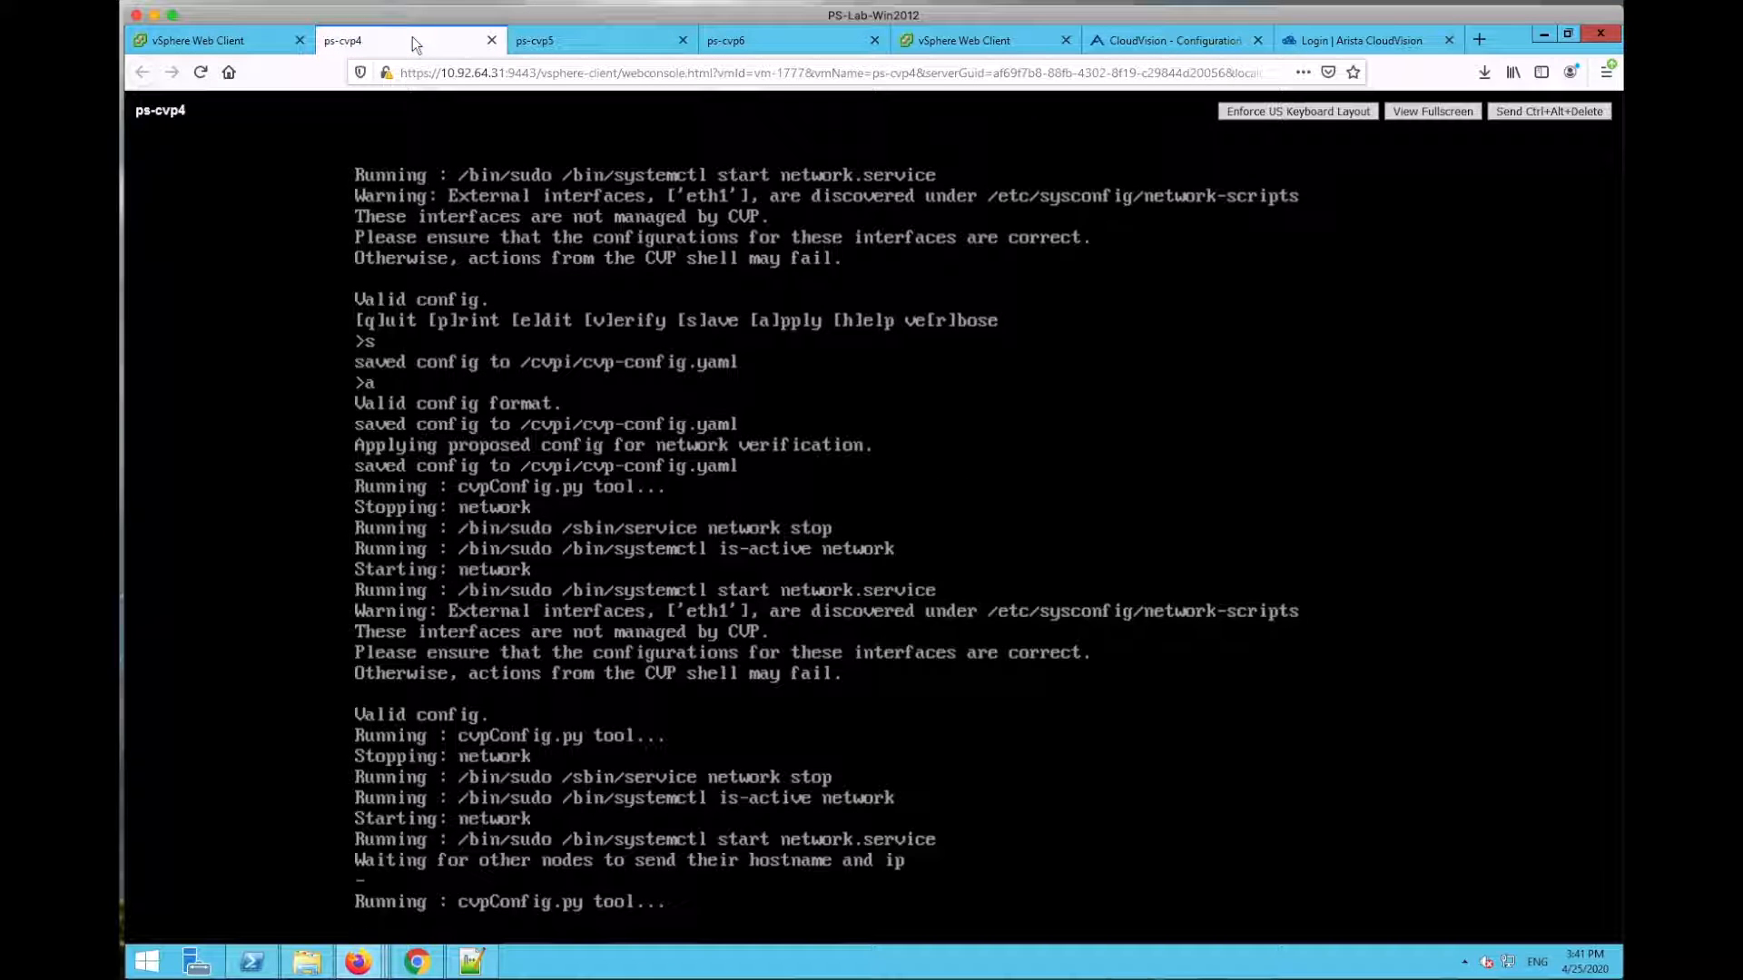
left_click(779, 38)
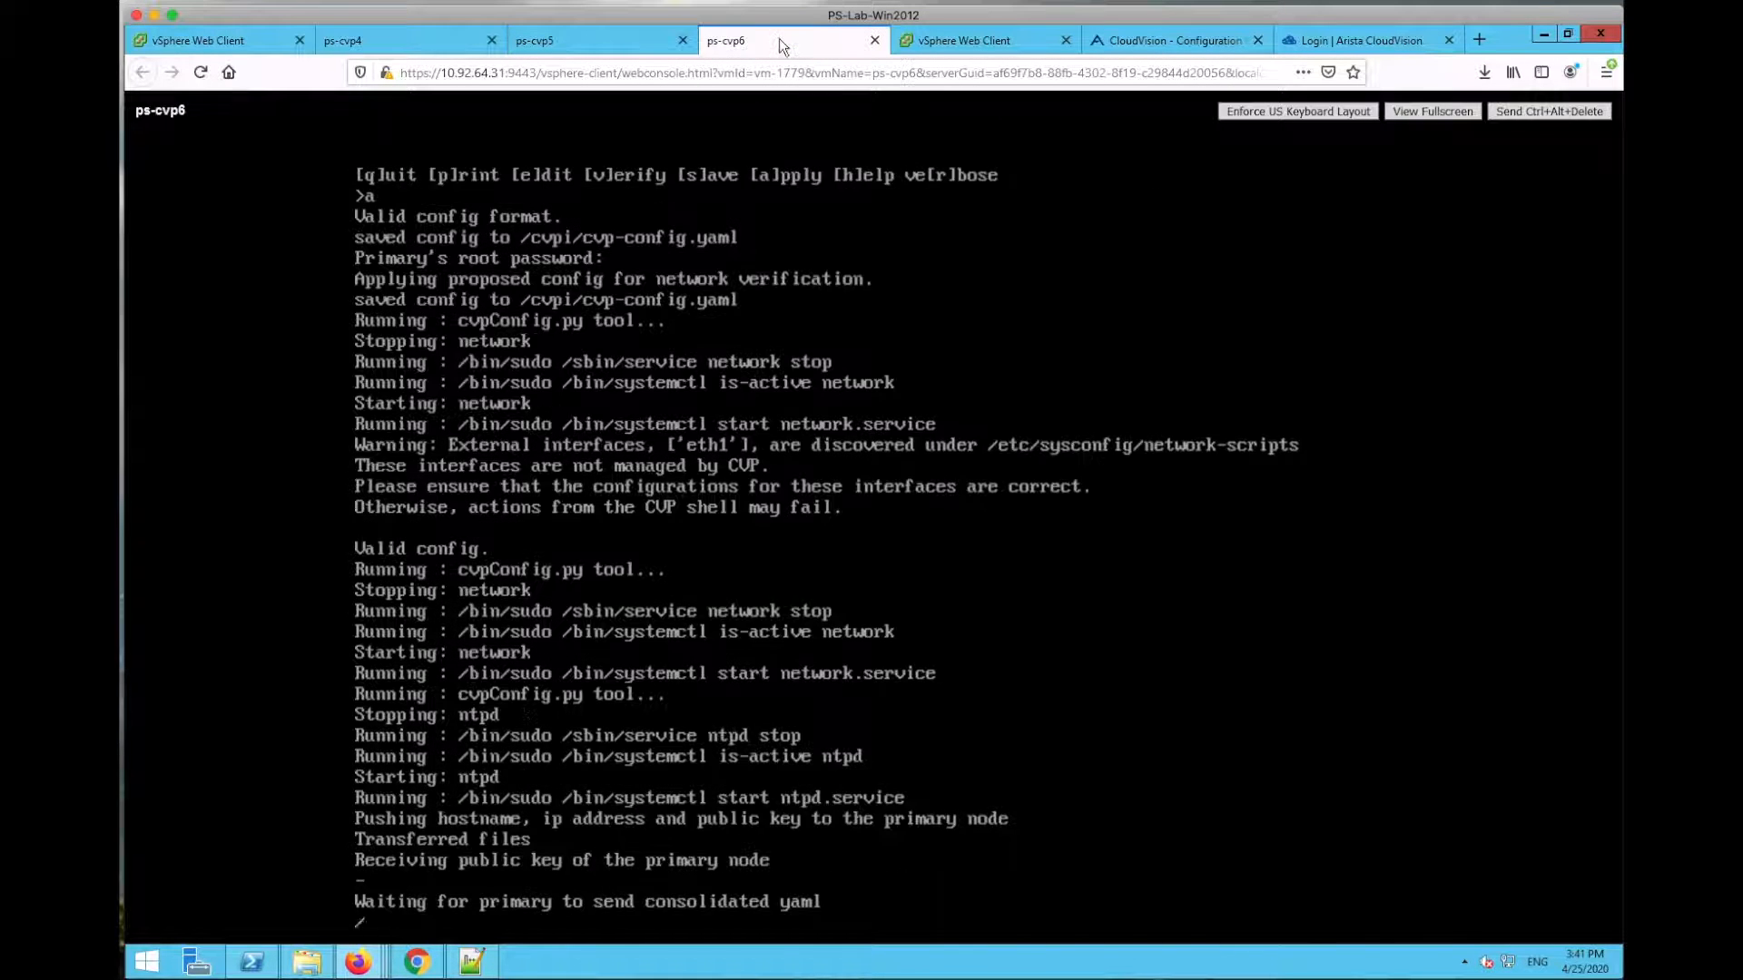
left_click(412, 40)
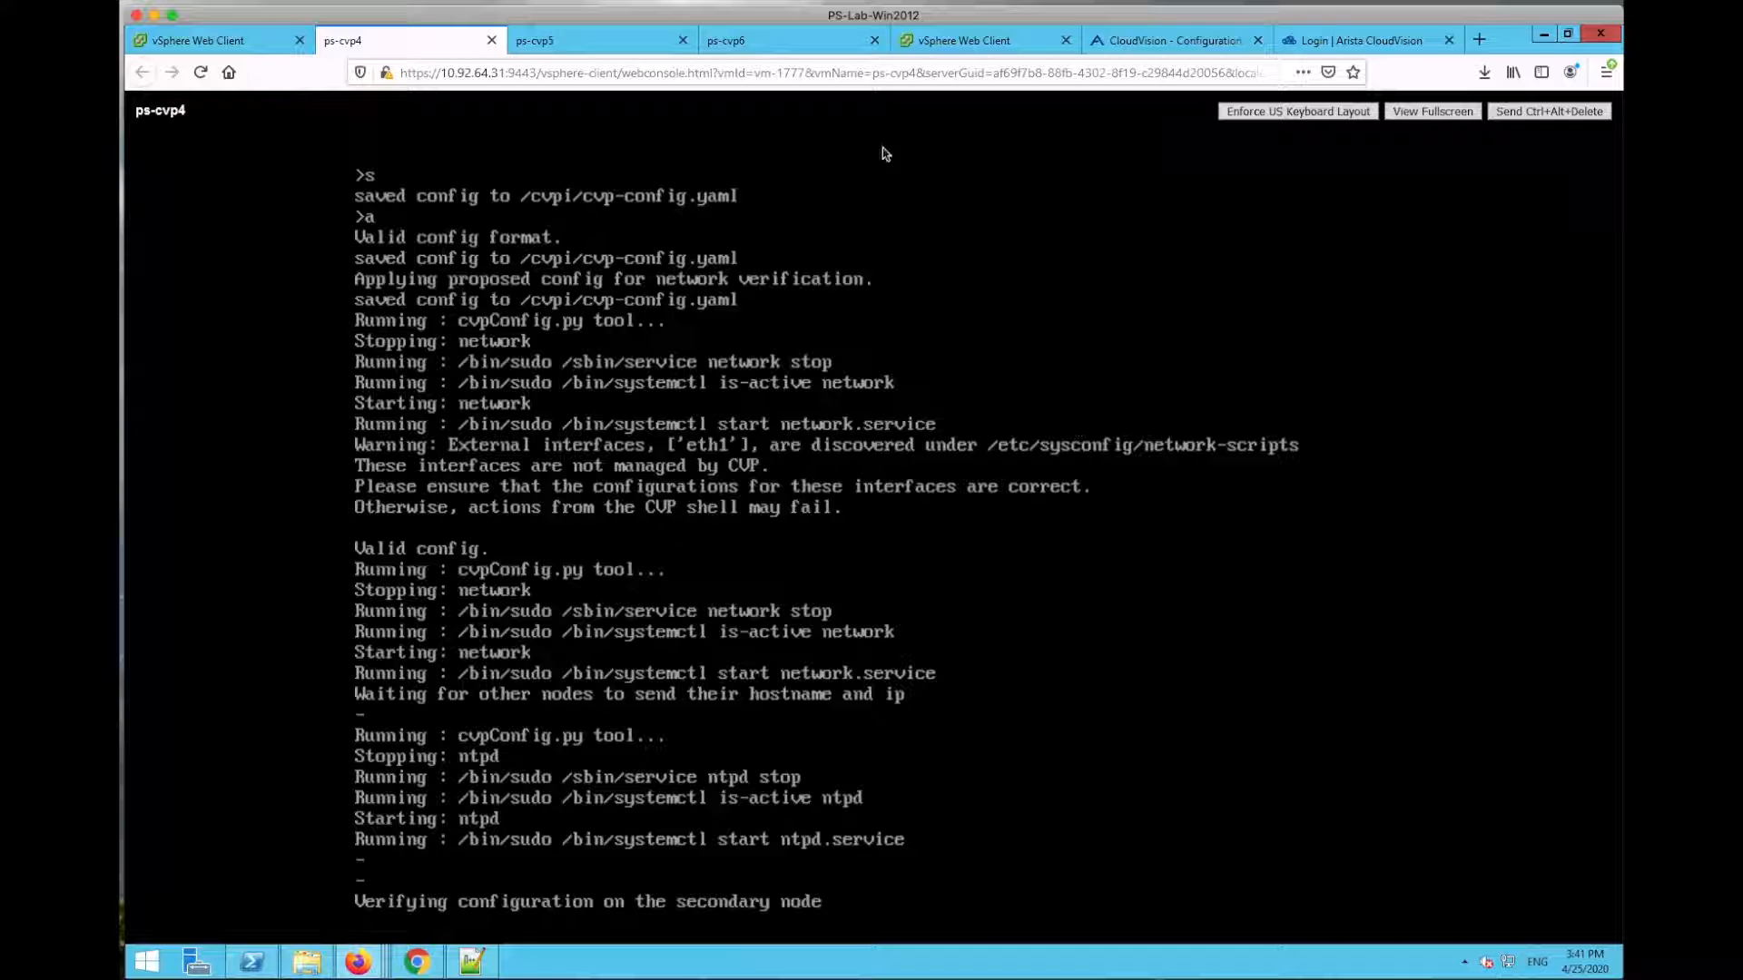
left_click(619, 41)
left_click(423, 47)
Step: Close the Arista CloudVision login tab and watch ps-cvp5, ps-cvp6 and ps-cvp4 until installation succeeds
left_click(1449, 40)
left_click(646, 40)
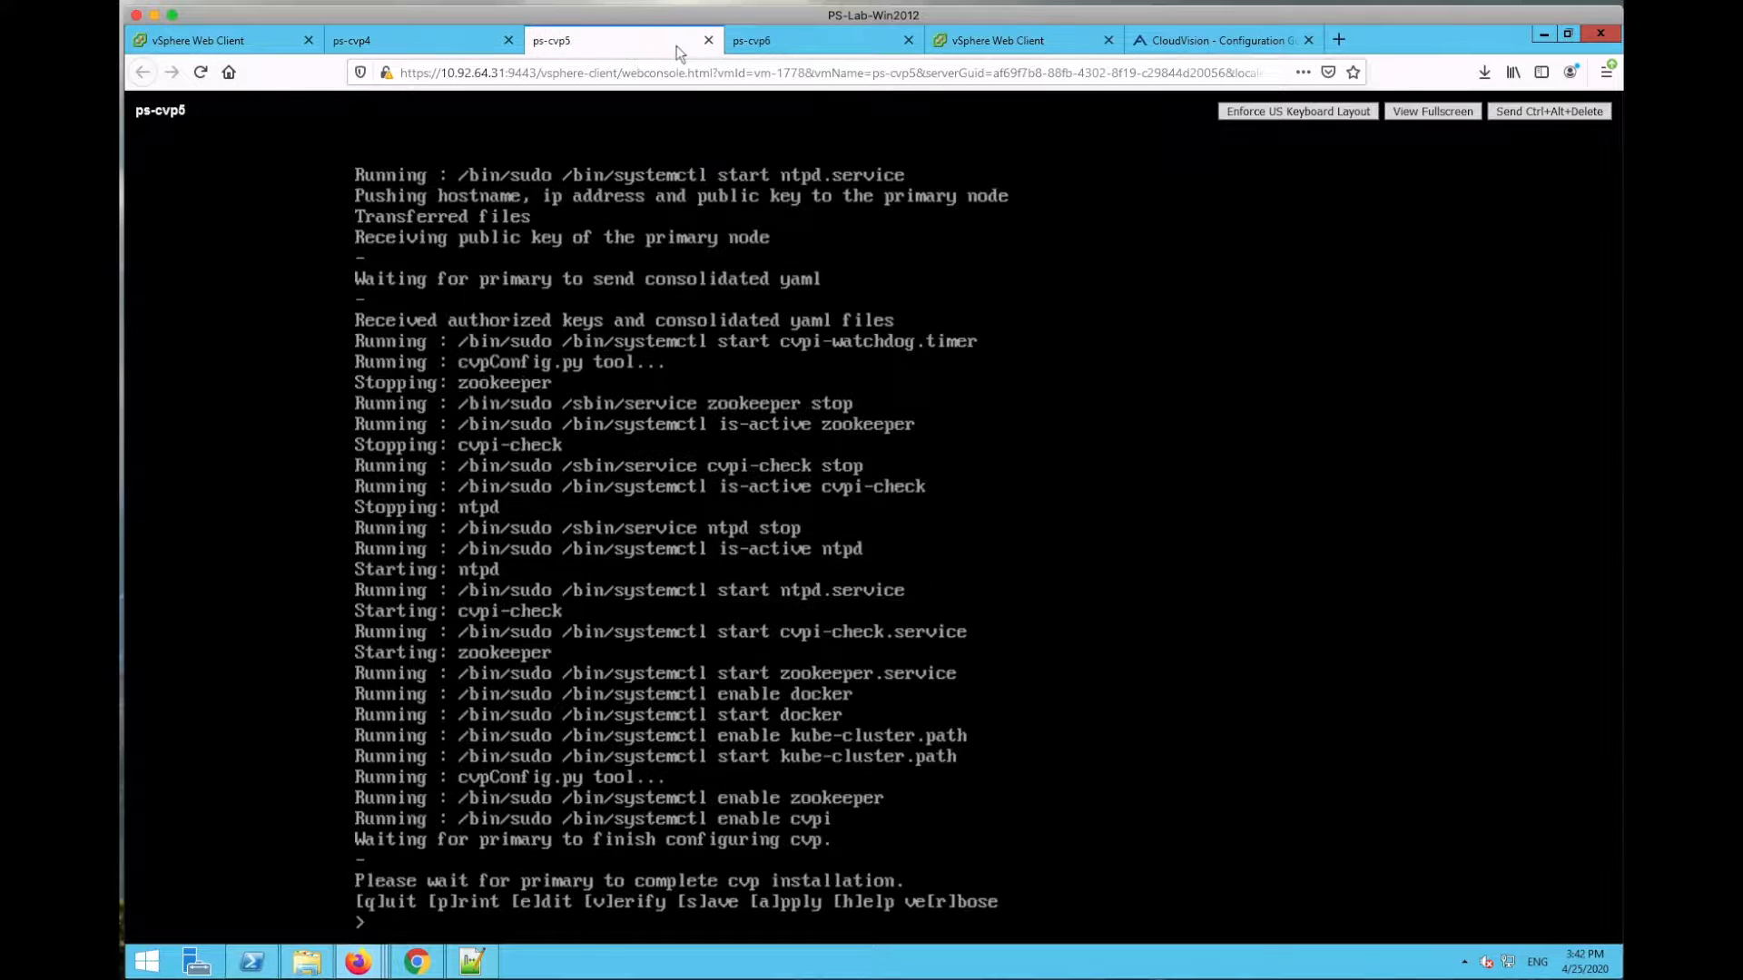
left_click(807, 41)
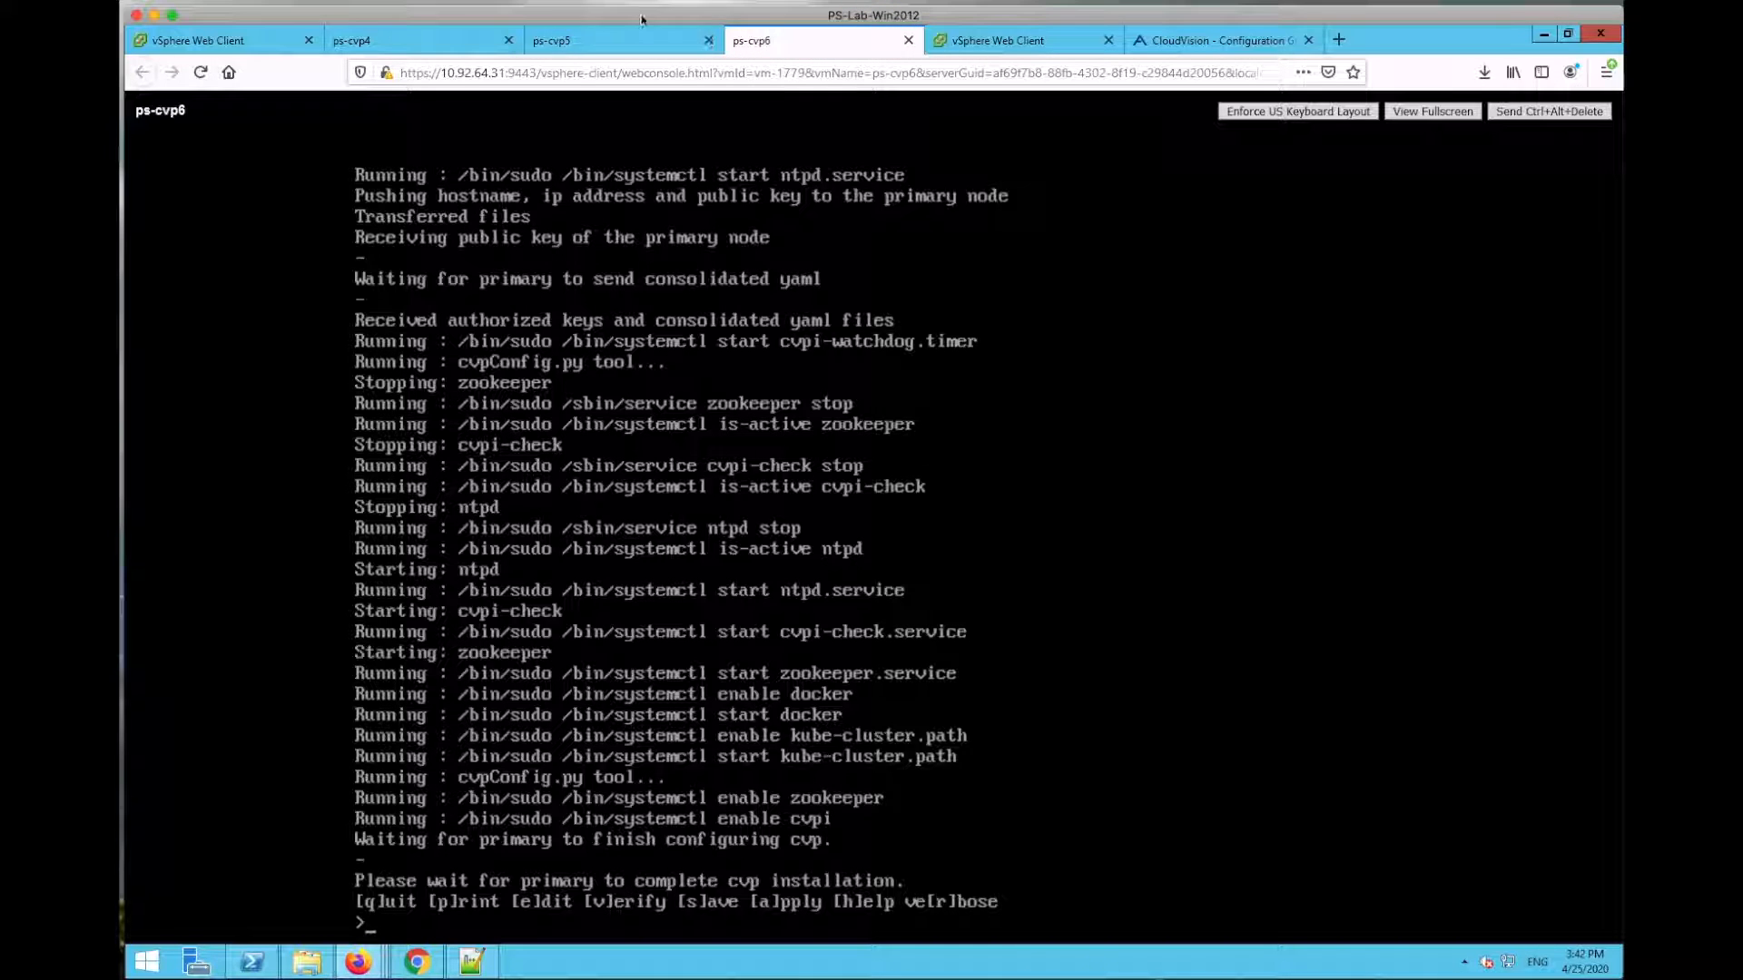
left_click(625, 42)
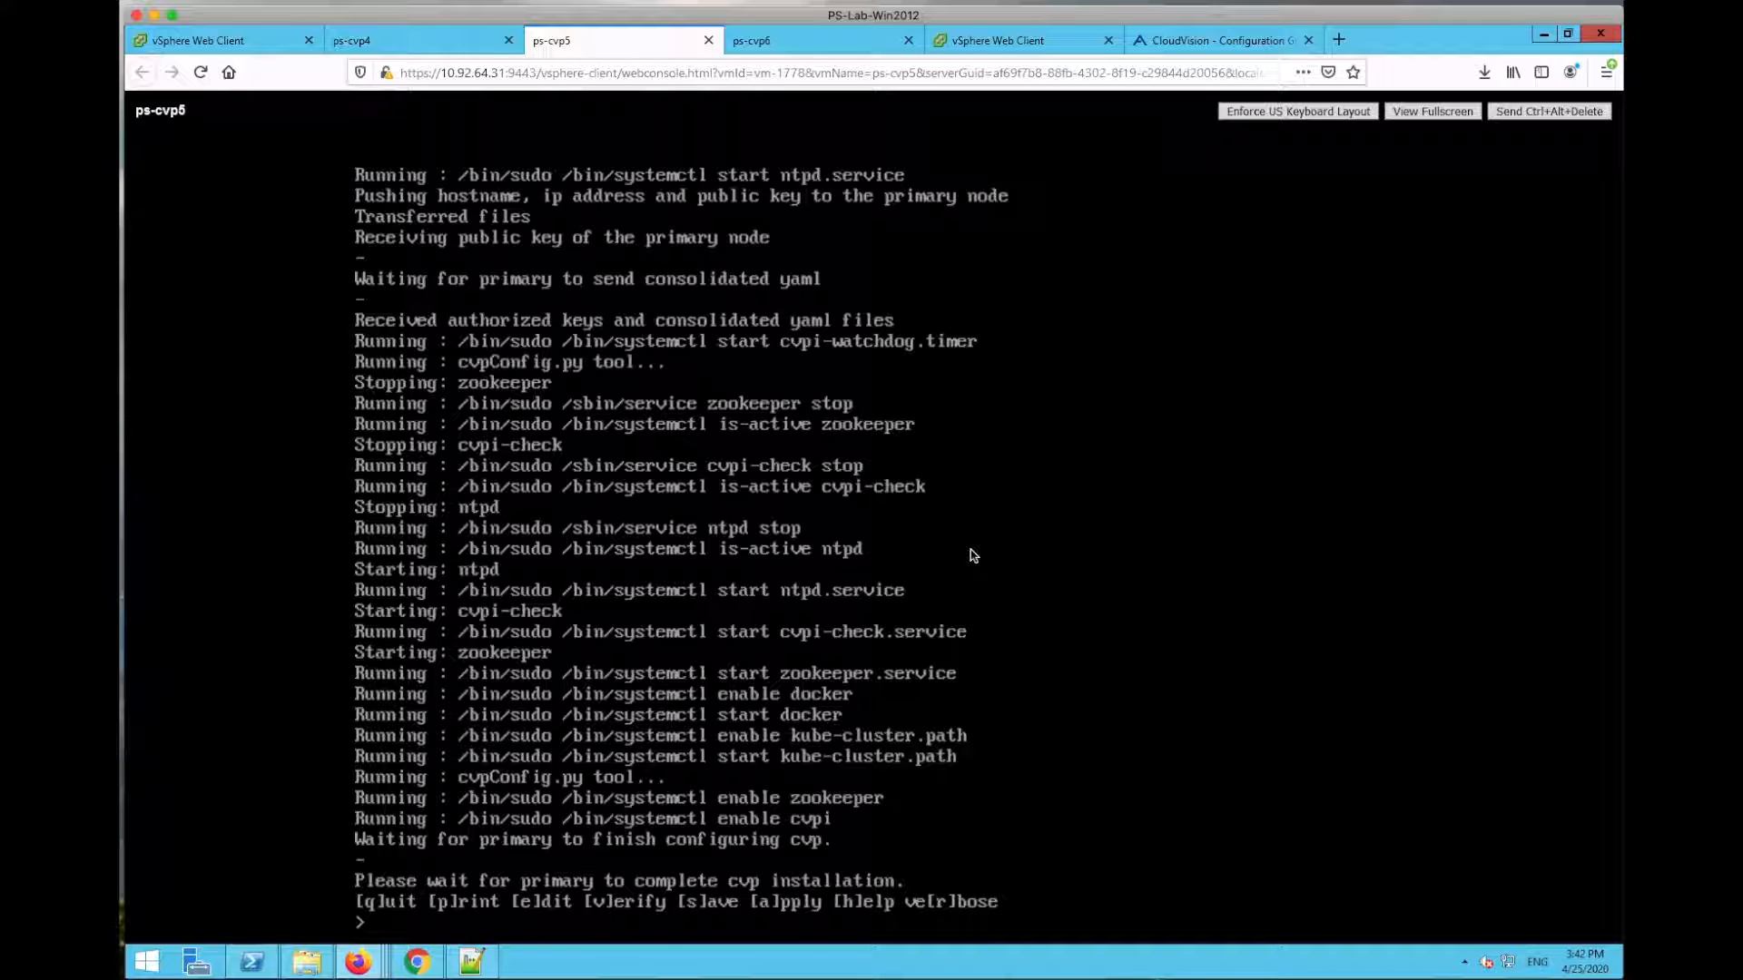
left_click(817, 41)
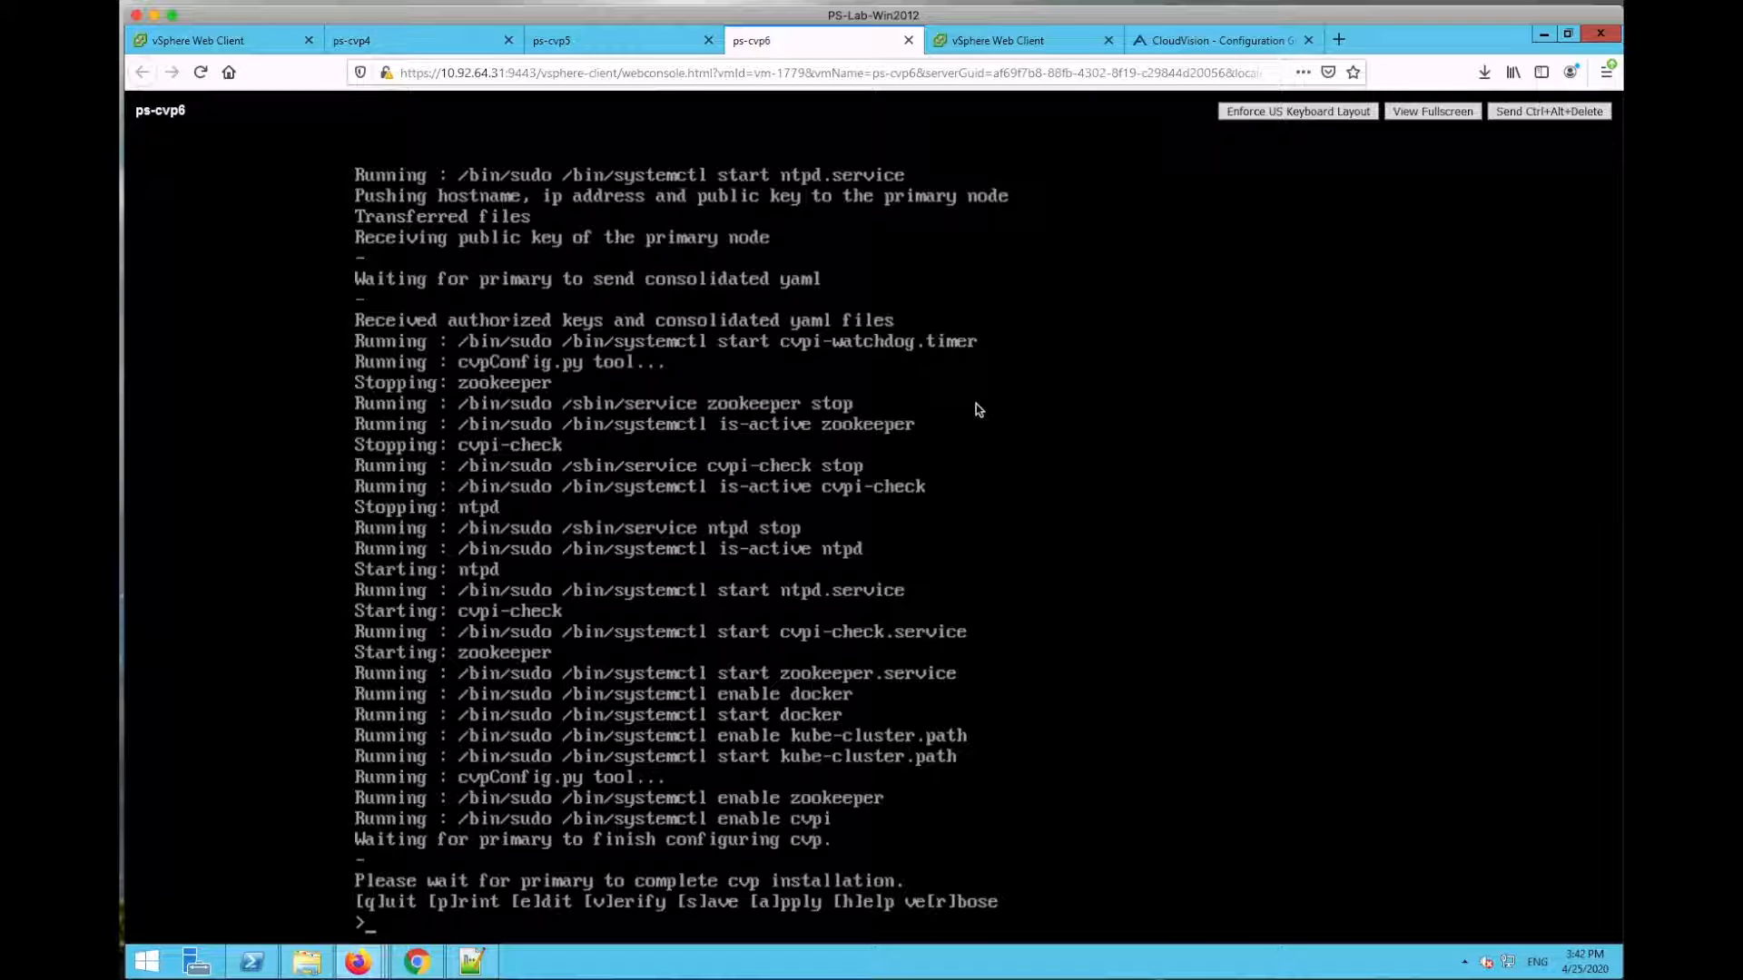
left_click(637, 47)
left_click(808, 45)
left_click(635, 46)
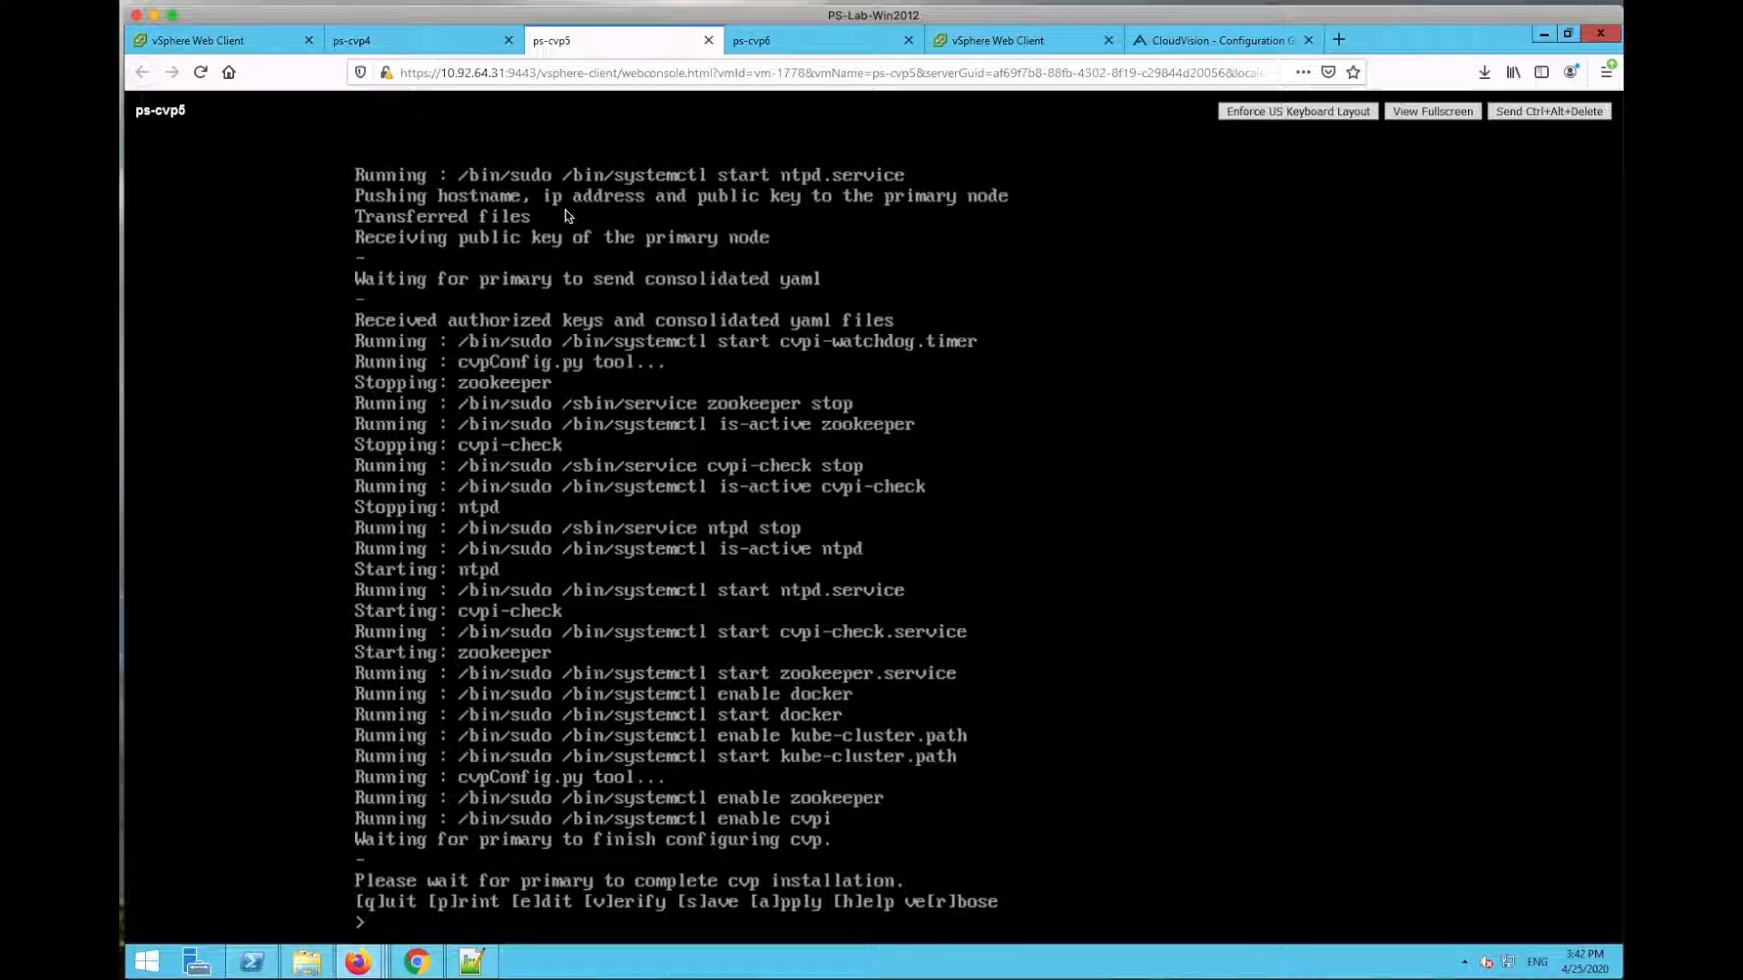
left_click(415, 45)
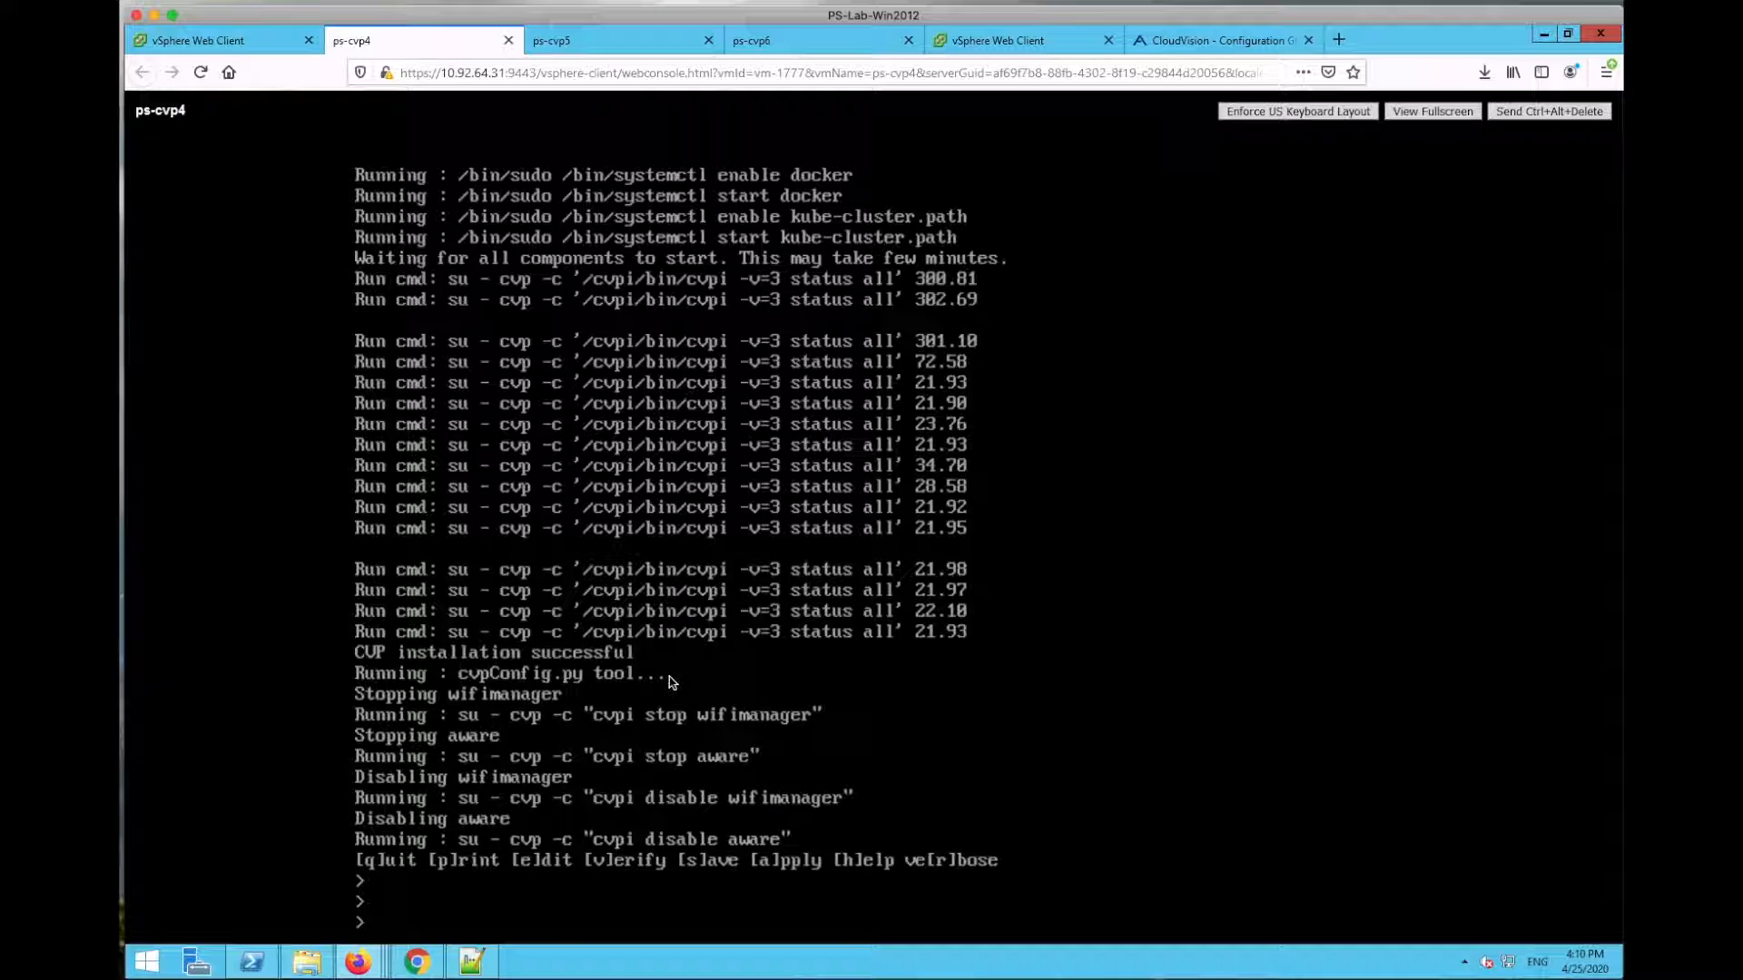
Step: Quit the CVP installer menu on ps-cvp6 and ps-cvp5
left_click(640, 44)
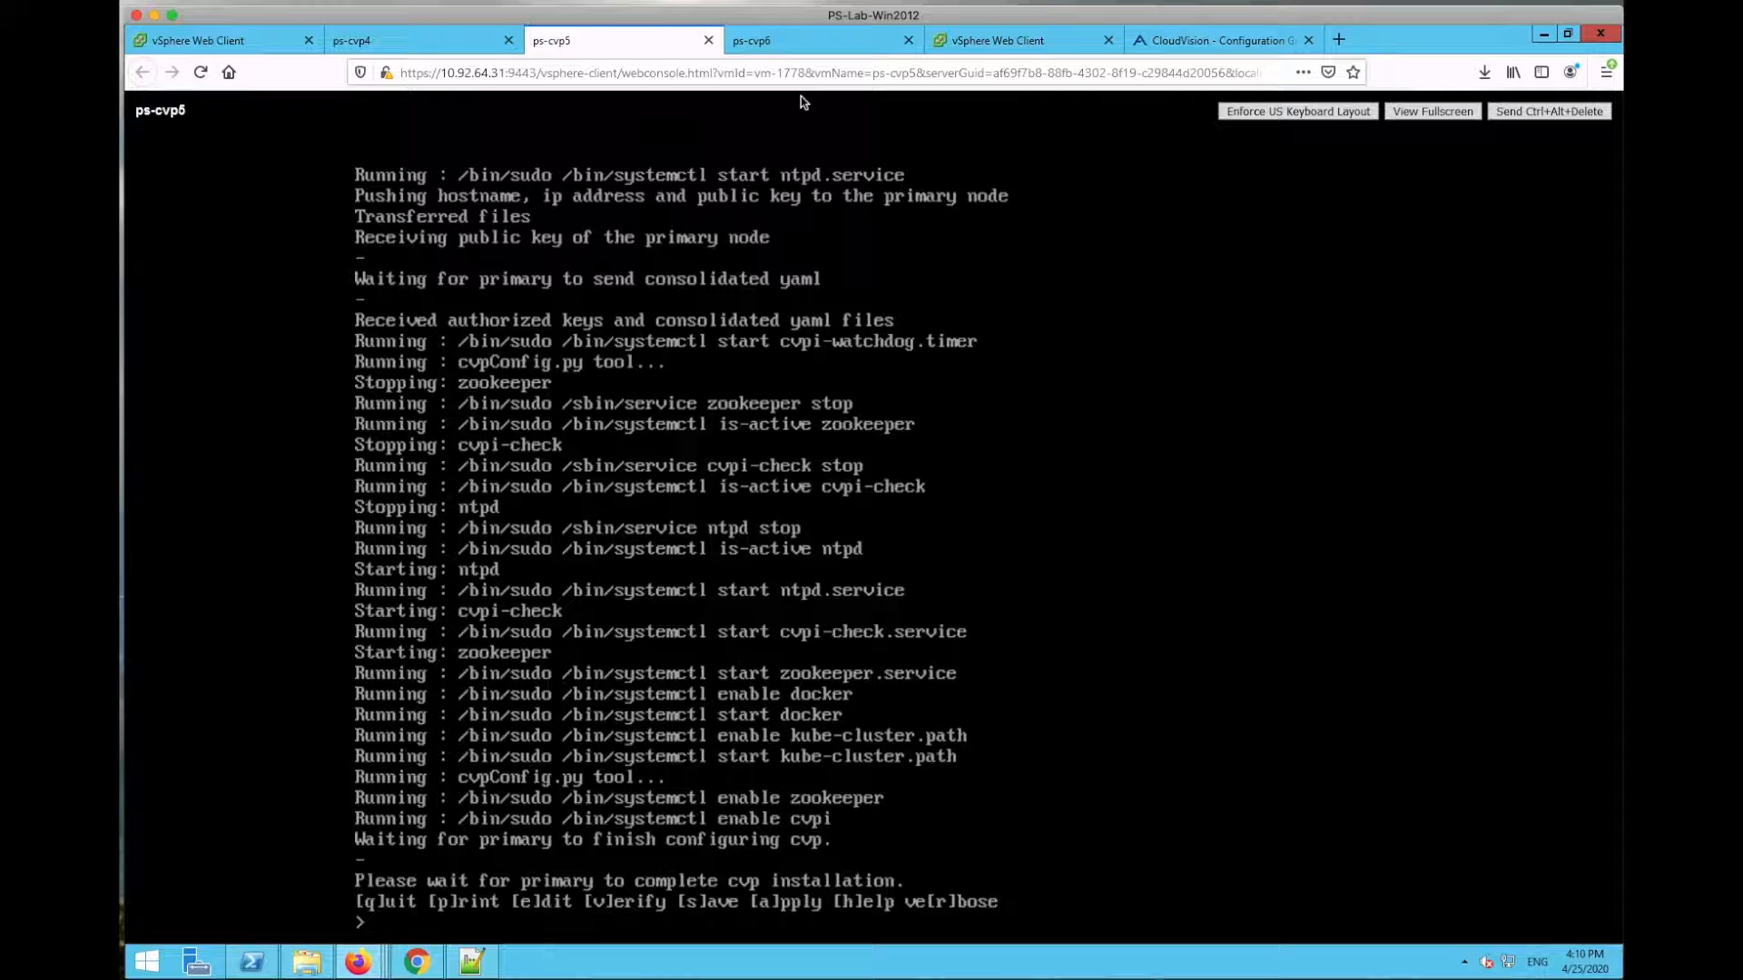
left_click(798, 42)
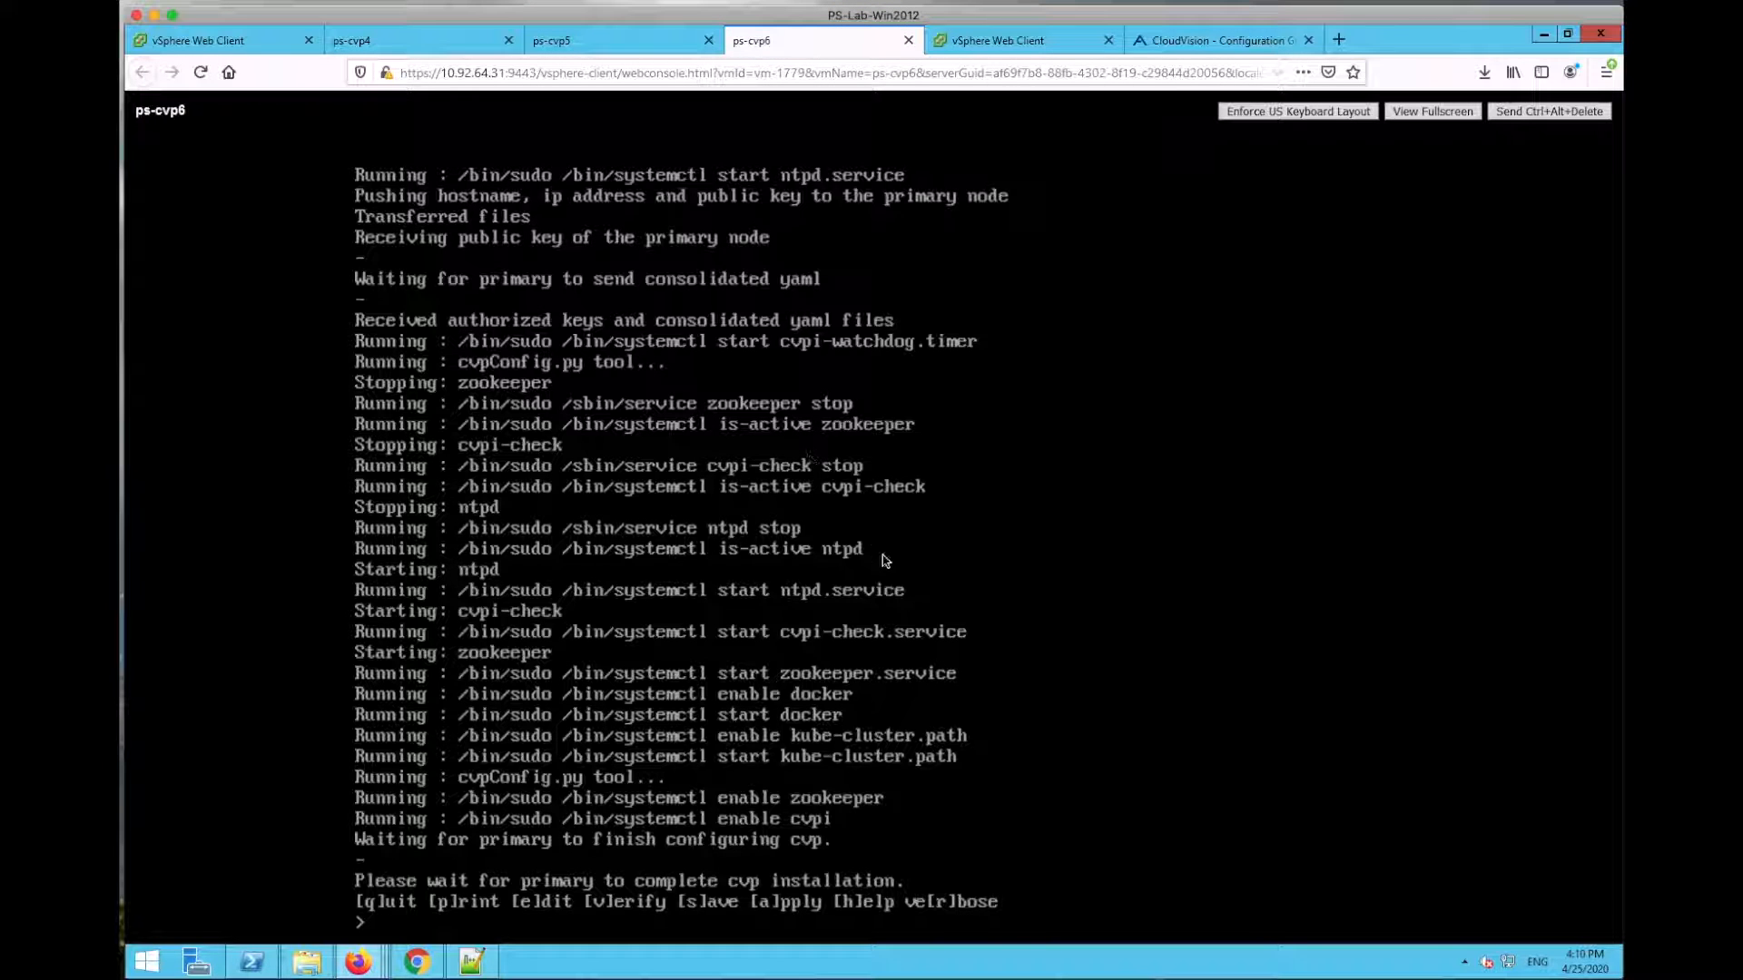
type("q")
key("Return")
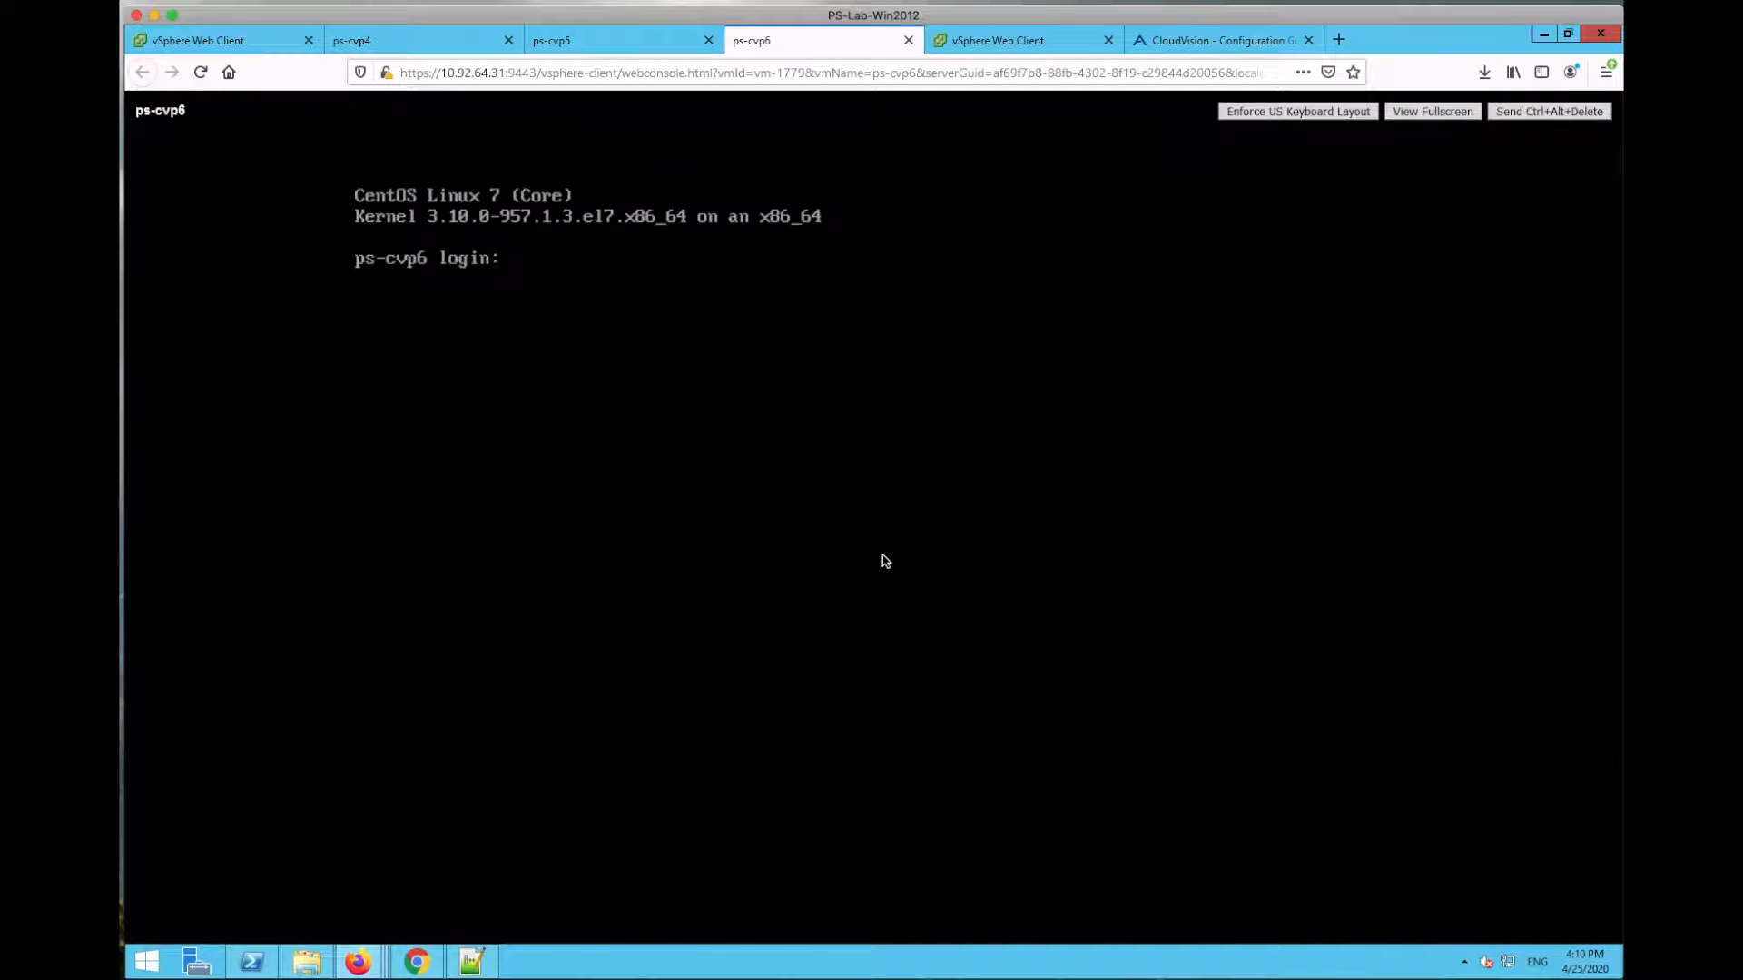
left_click(641, 41)
type("q")
key("Return")
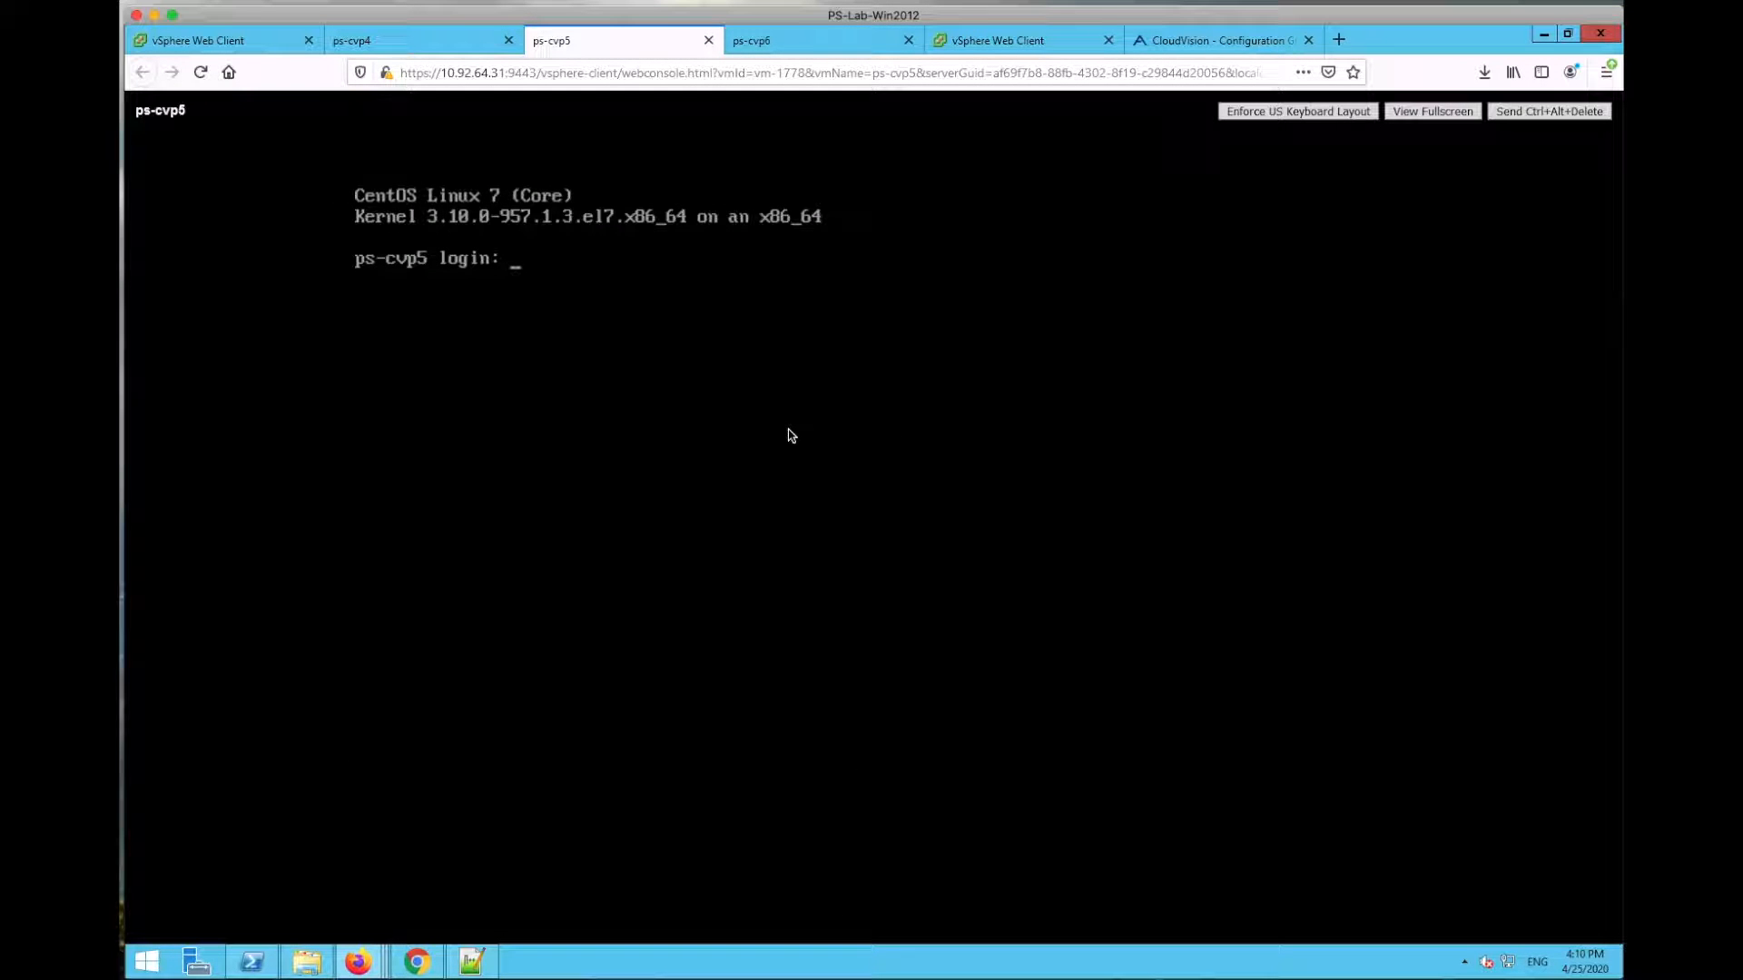
Step: On ps-cvp5, log in as cvpadmin, quit its menu, then log in as root
type("cvpadmin")
key("Return")
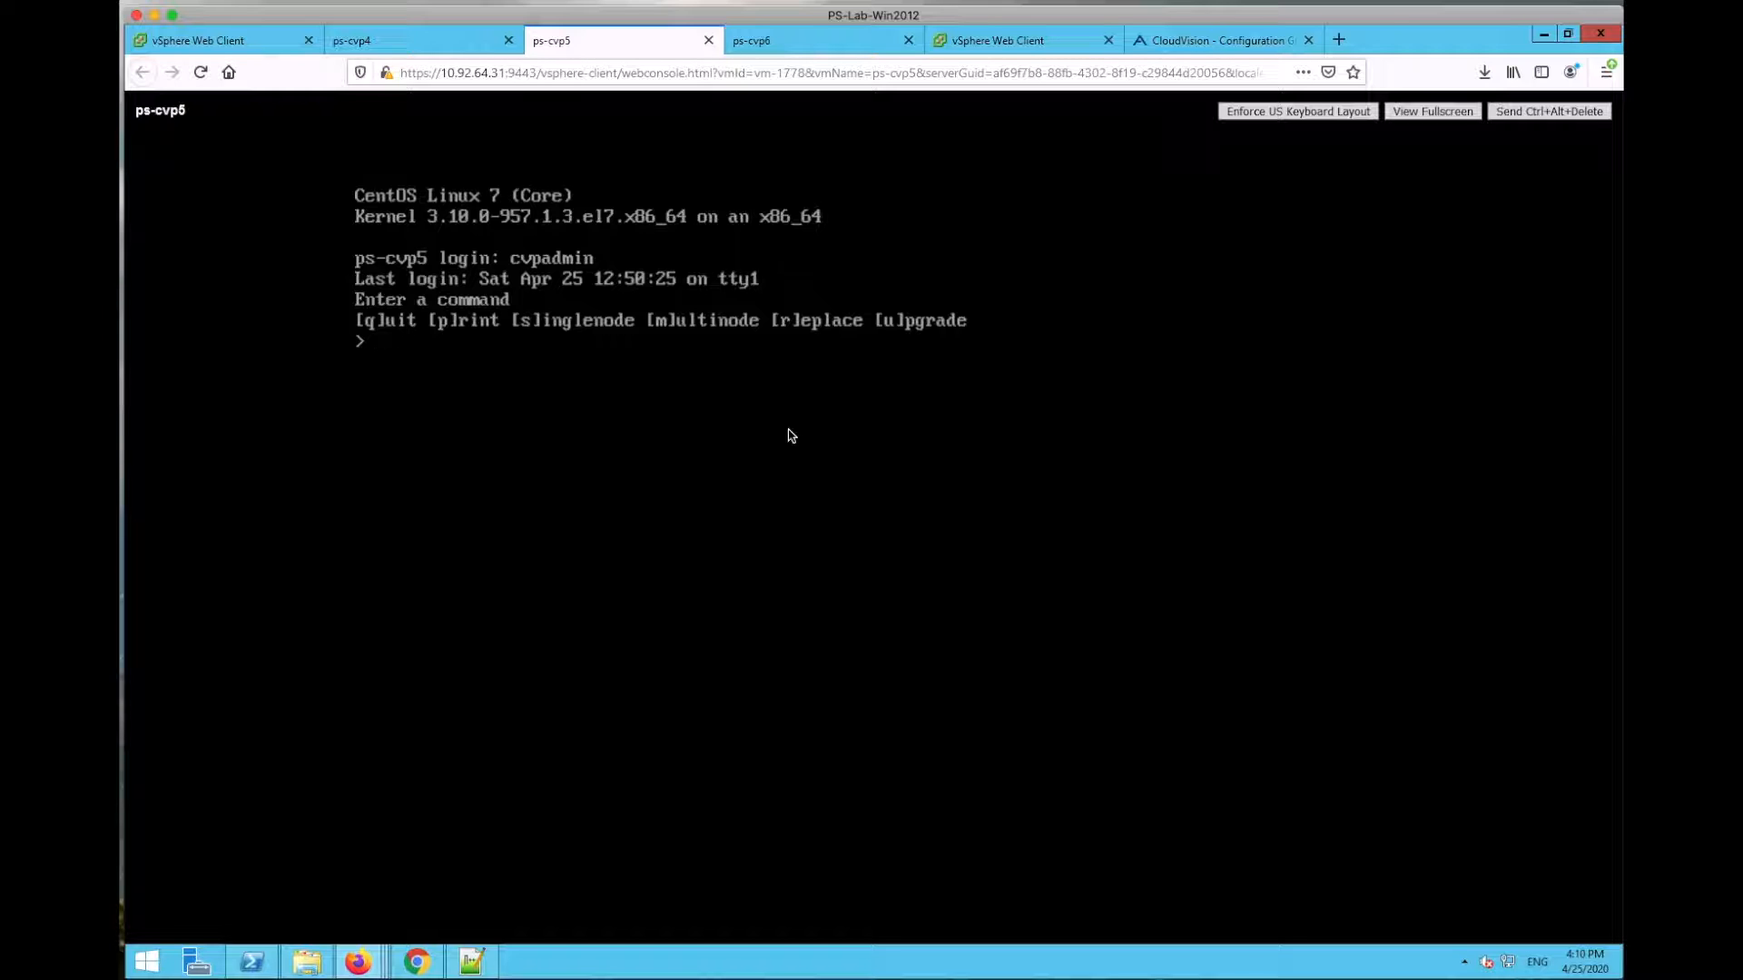
type("q")
key("Return")
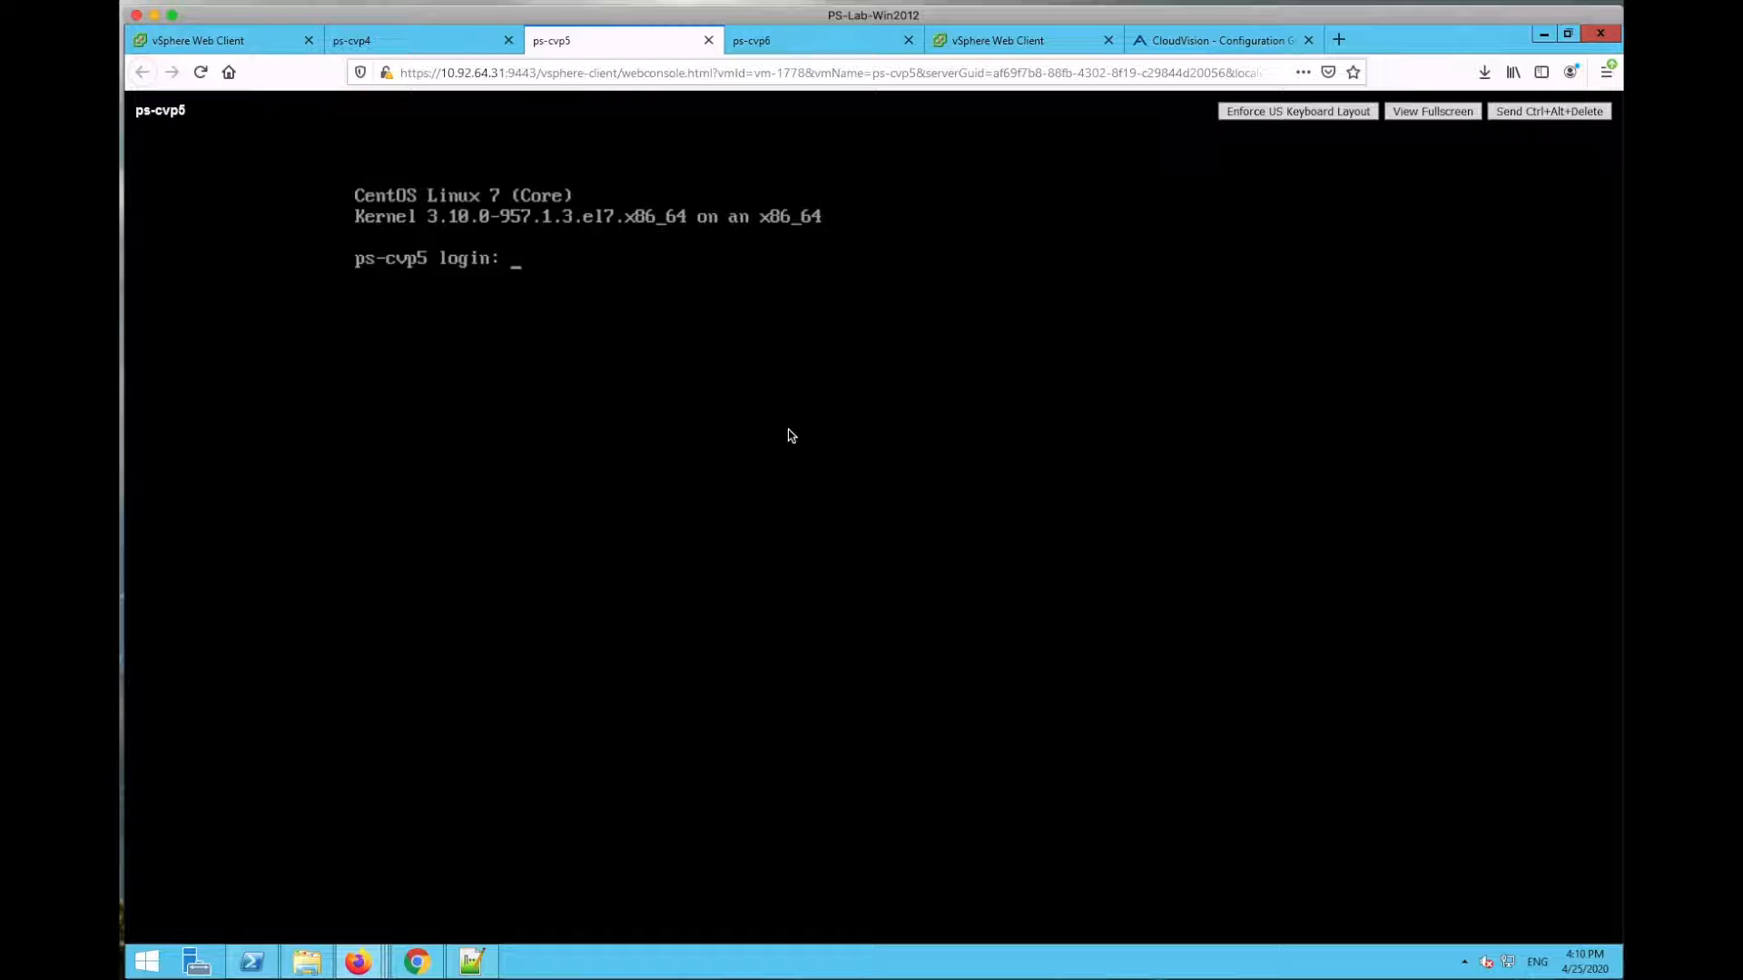
type("root")
key("Return")
key("Return")
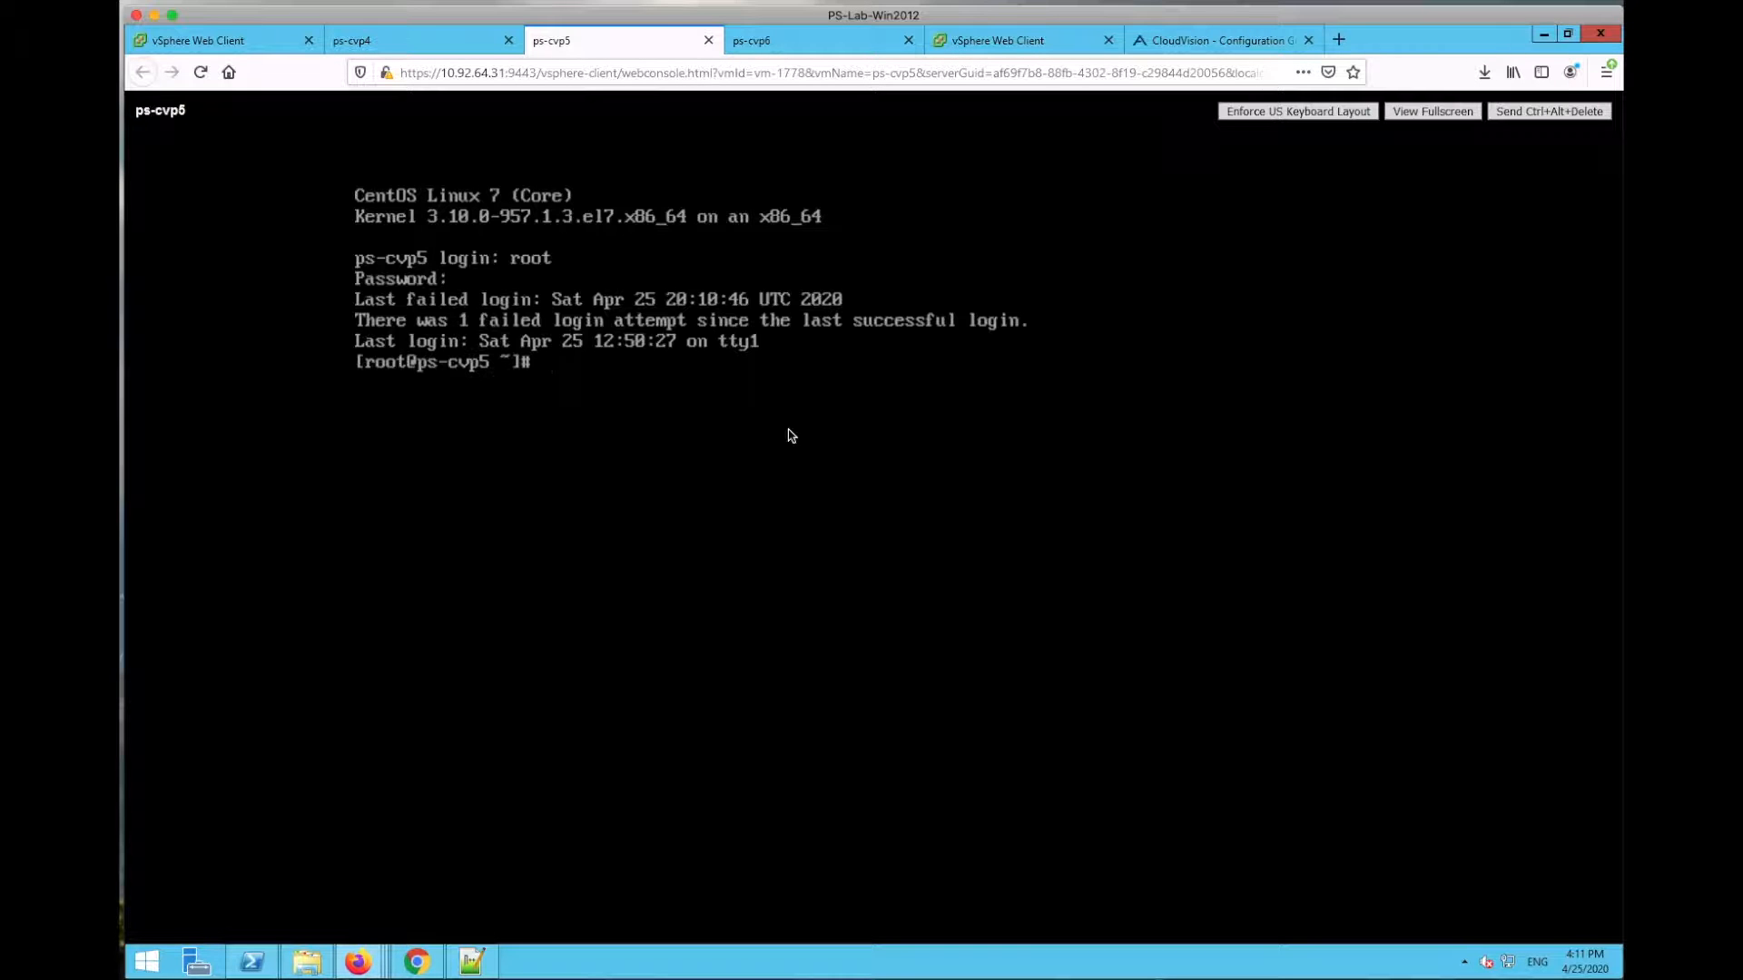
key("Return")
key("Return")
key("Return")
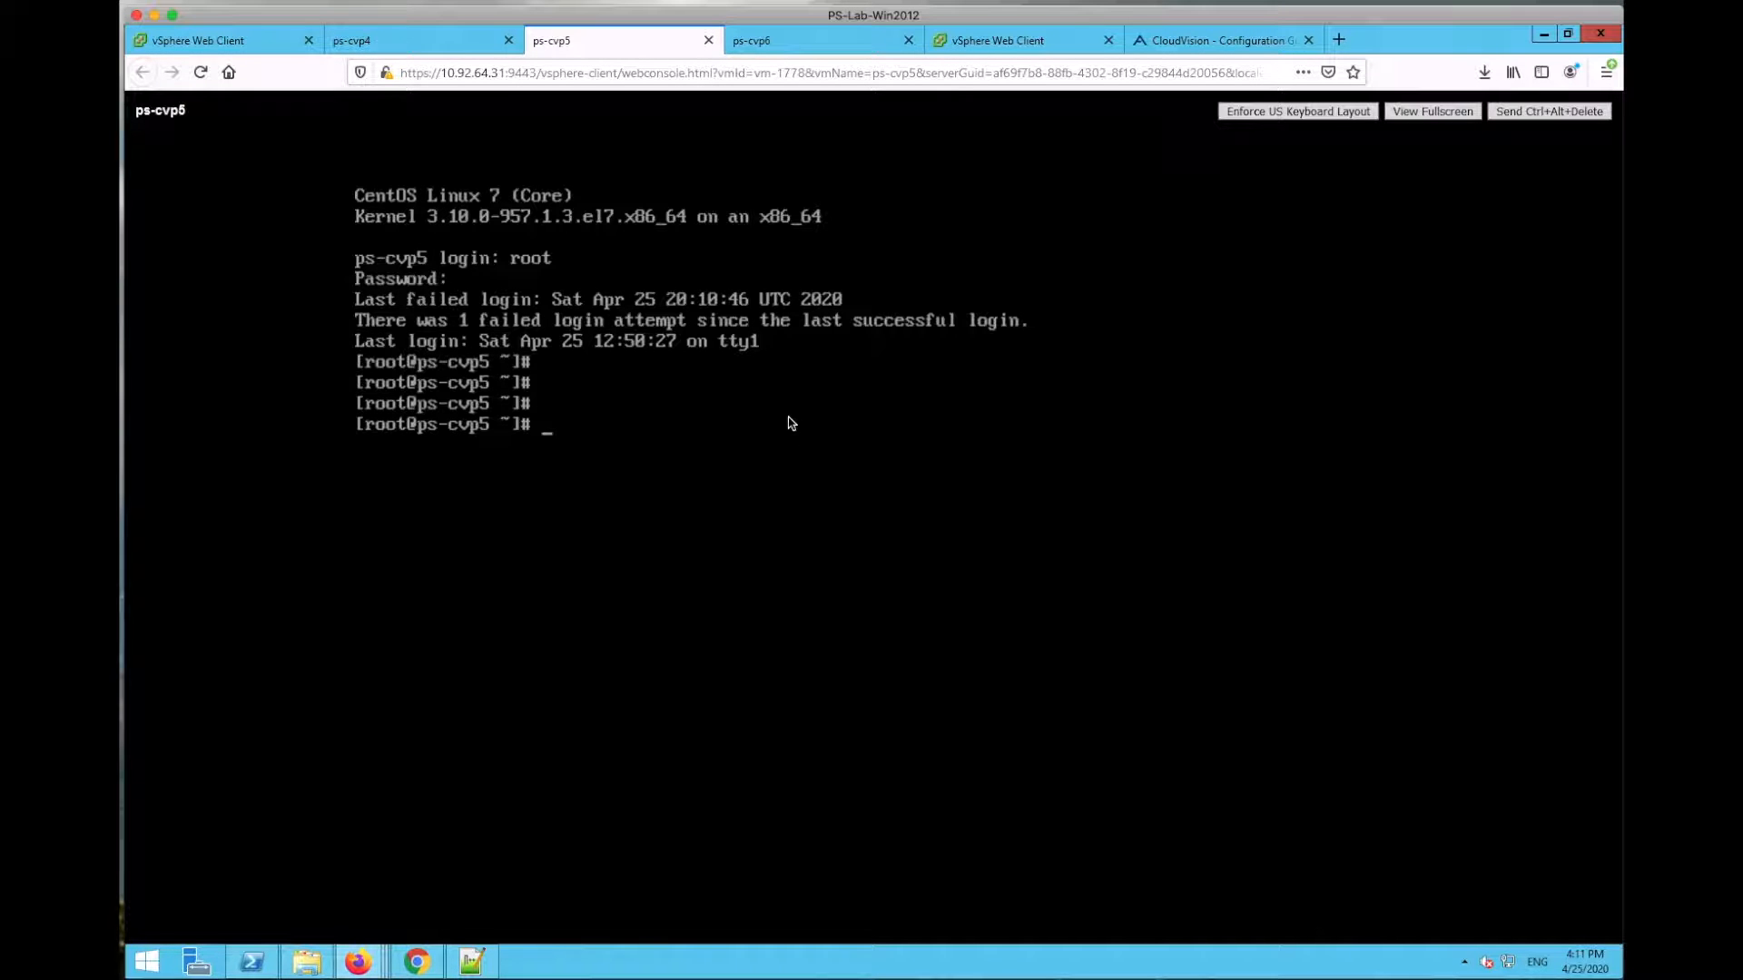
Step: Quit the installer menu on ps-cvp4 to reach its CentOS login prompt
left_click(425, 42)
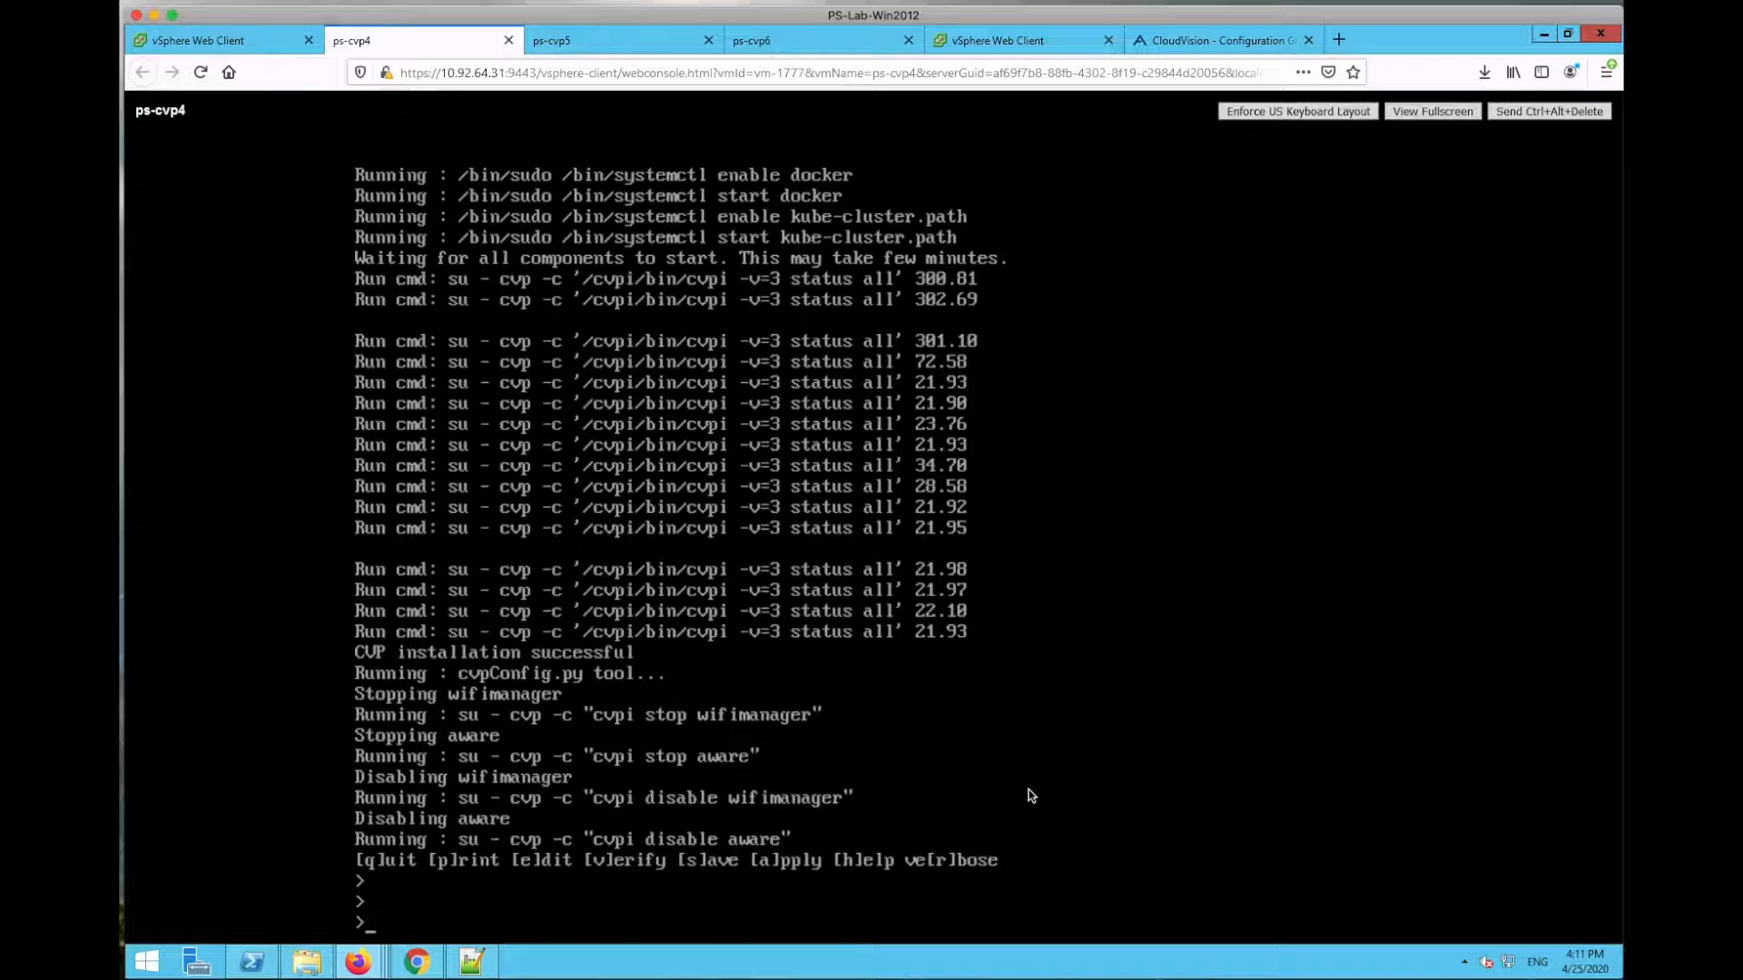
type("q")
key("Return")
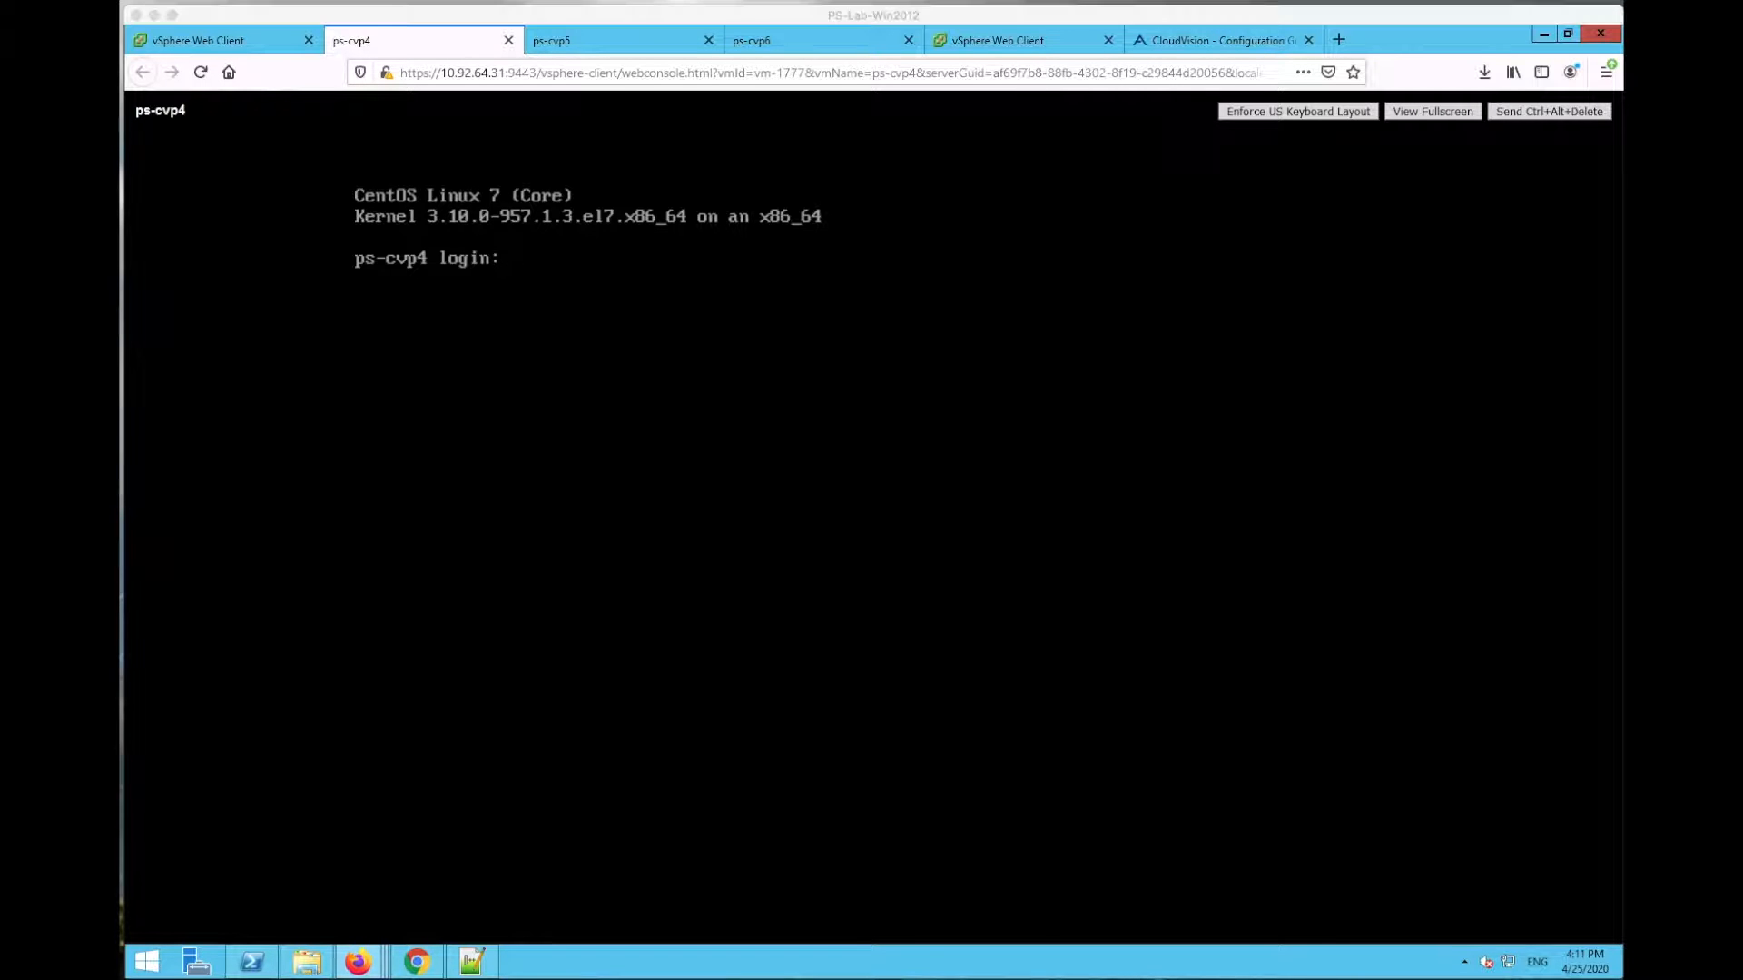
left_click_drag(763, 979, 677, 133)
type("ssh ")
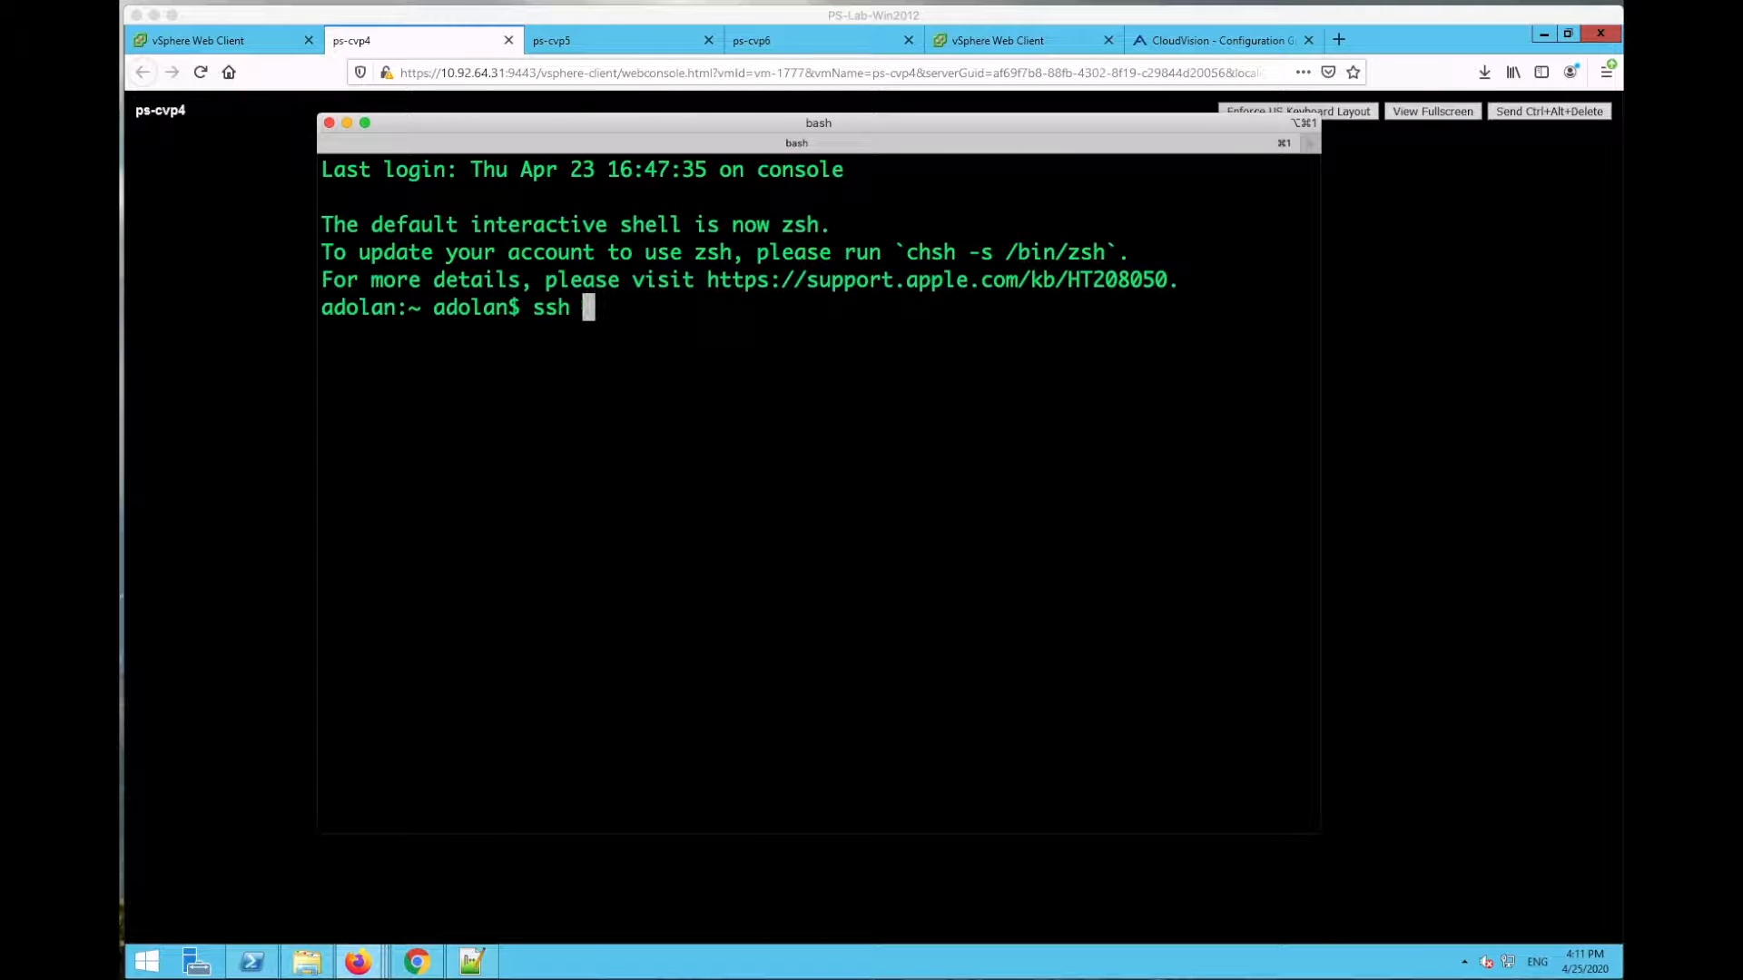
type("root@10.92.64.123")
key("Return")
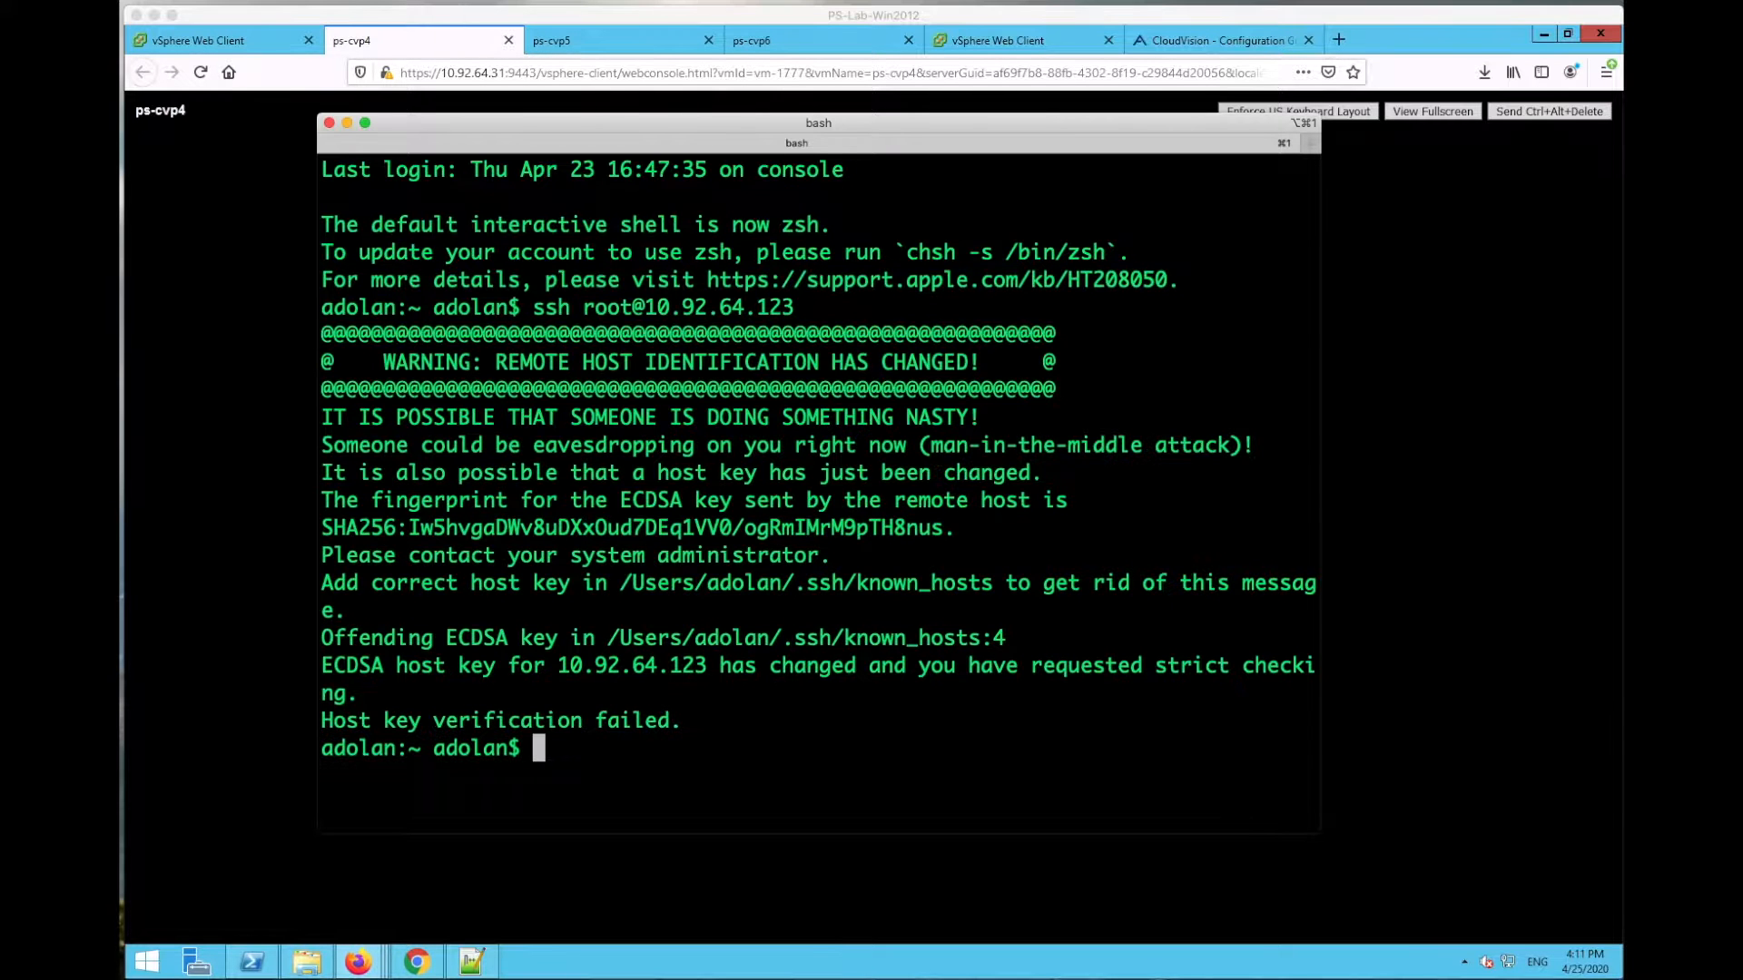
type("rm")
left_click_drag(629, 584, 990, 578)
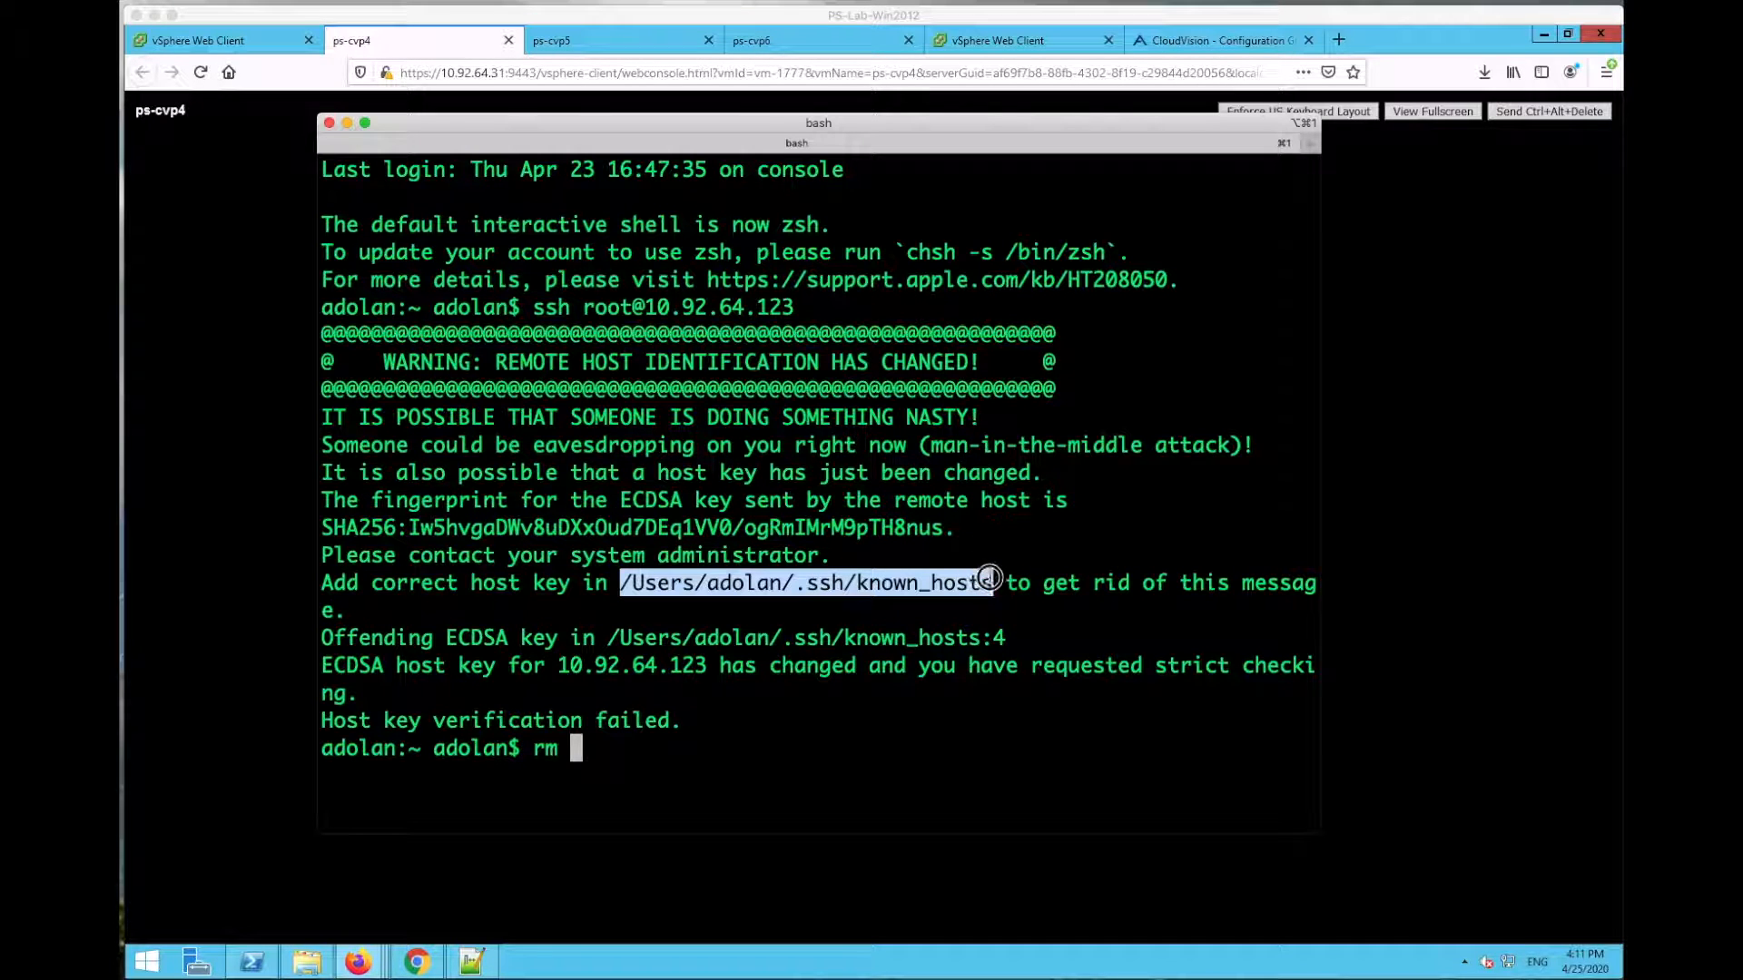
type("/Users/adolan/.ssh/known_hosts")
key("Return")
Step: Reconnect, accept the new host key, log in as root, then shrink the font and enlarge the window
key("Up")
key("Up")
key("Return")
type("yes")
key("Return")
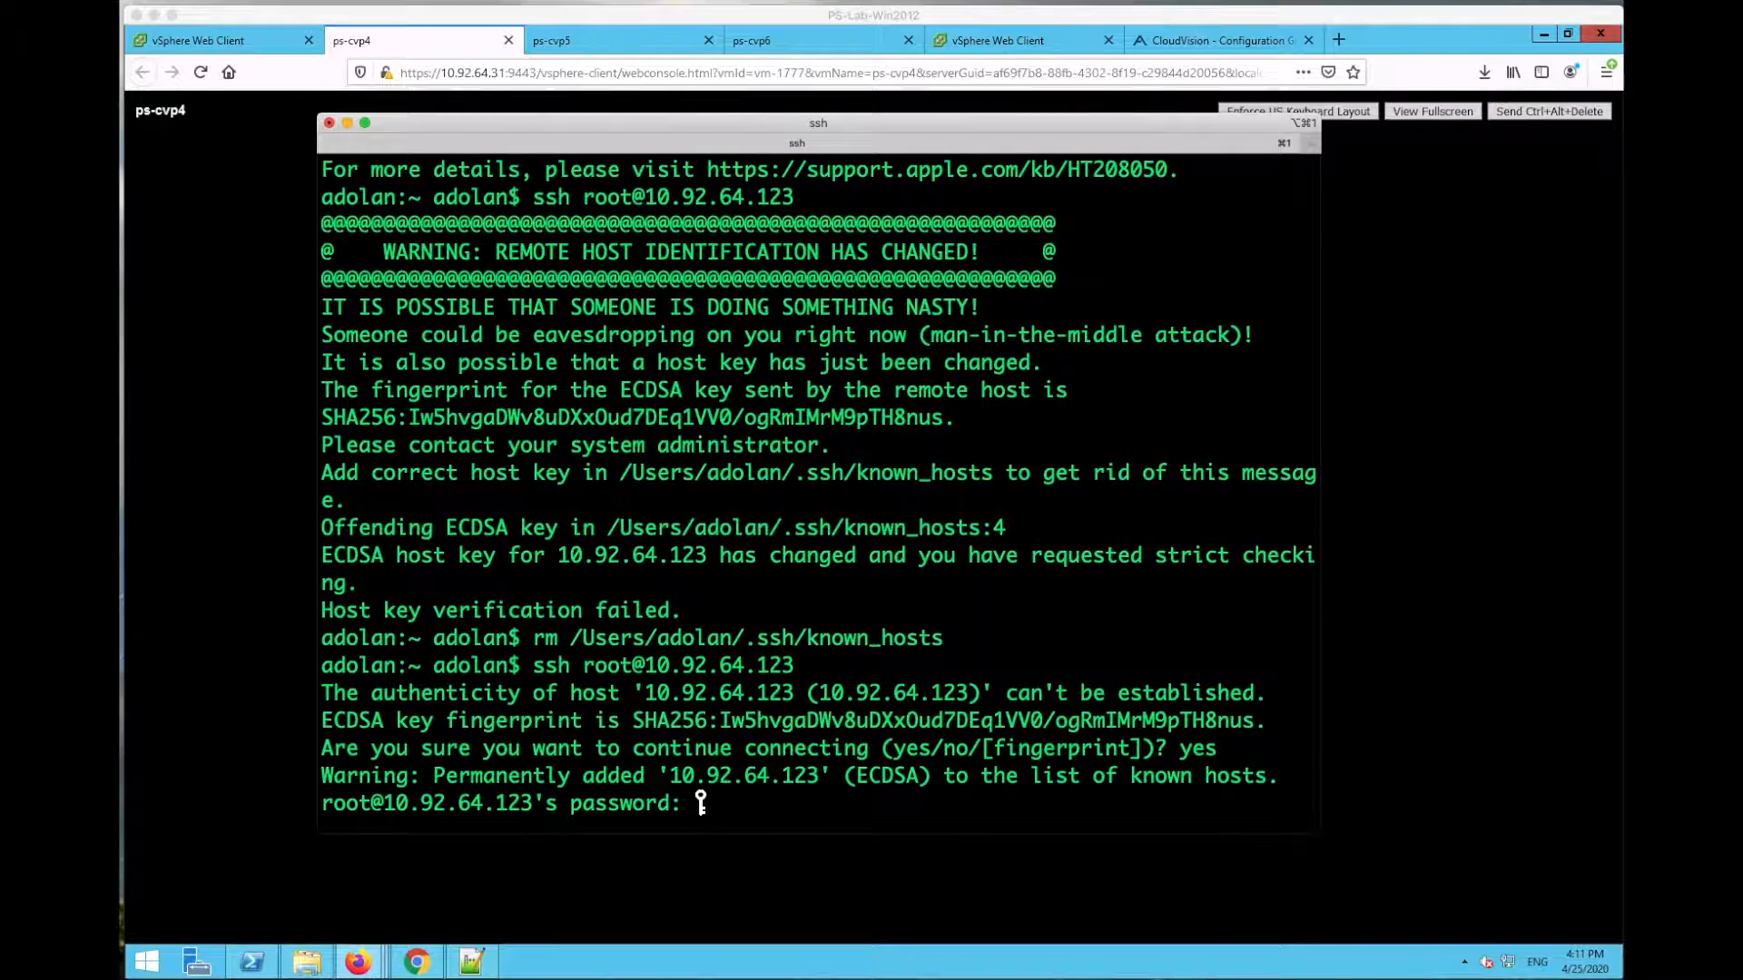
key("Return")
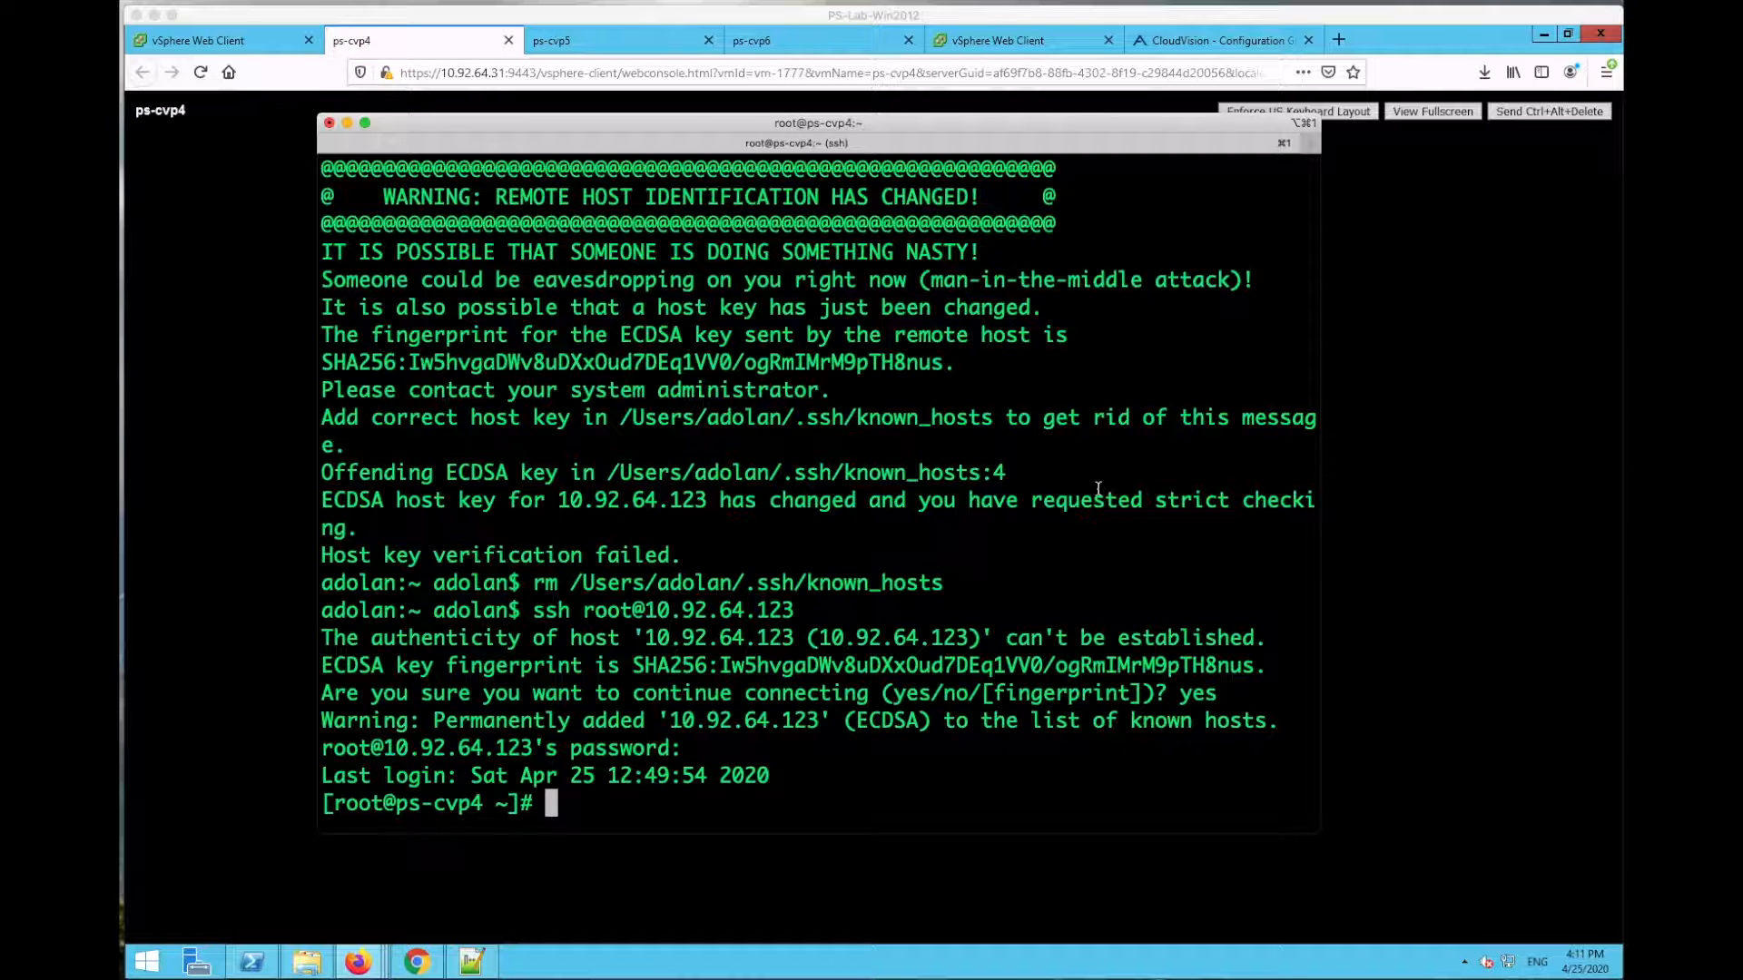
key("super+minus")
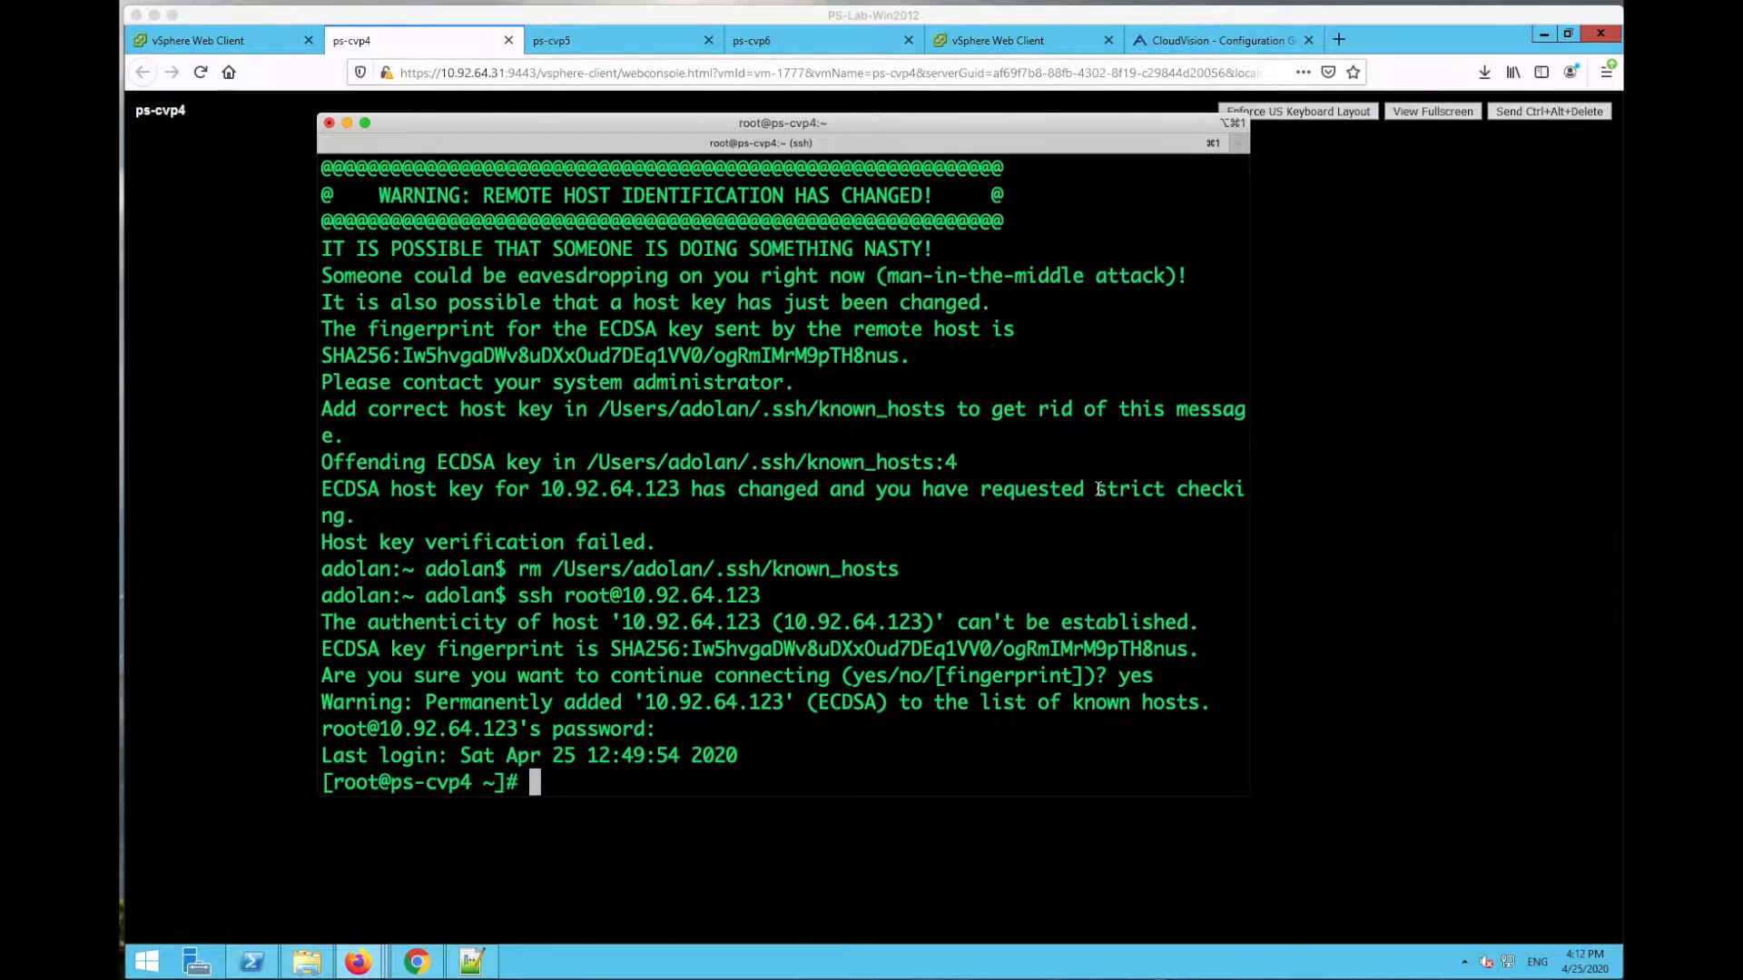
key("super+minus")
key("super+minus")
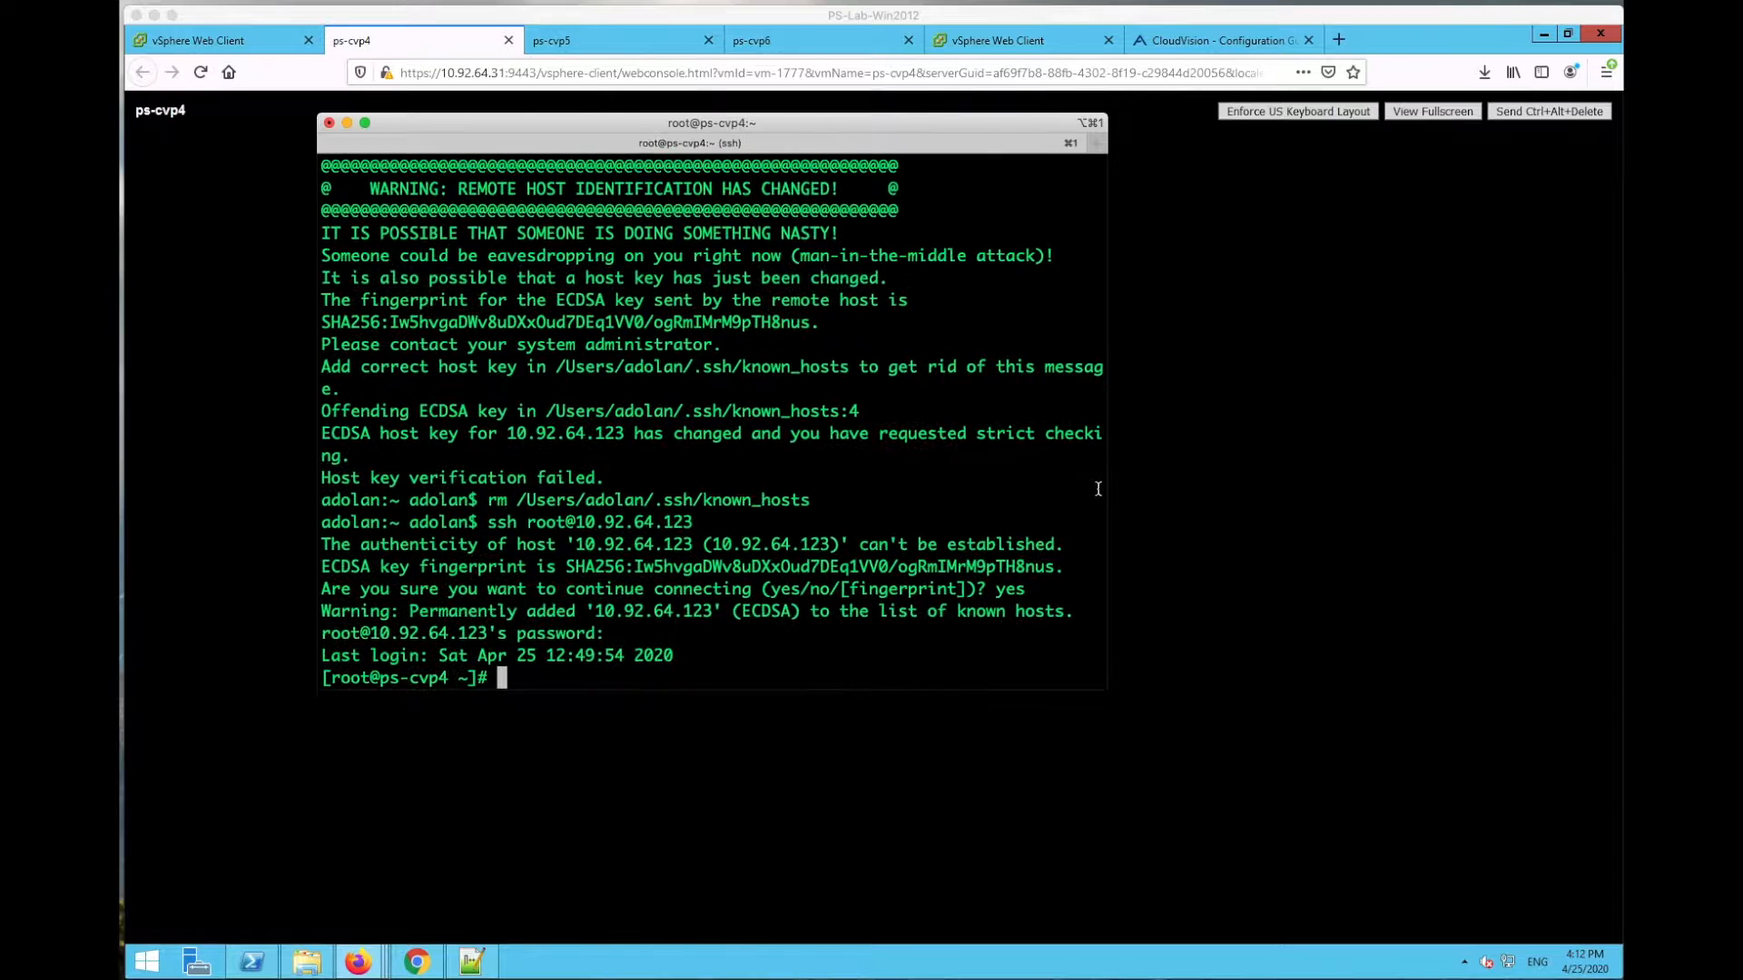
left_click_drag(1106, 690, 1389, 869)
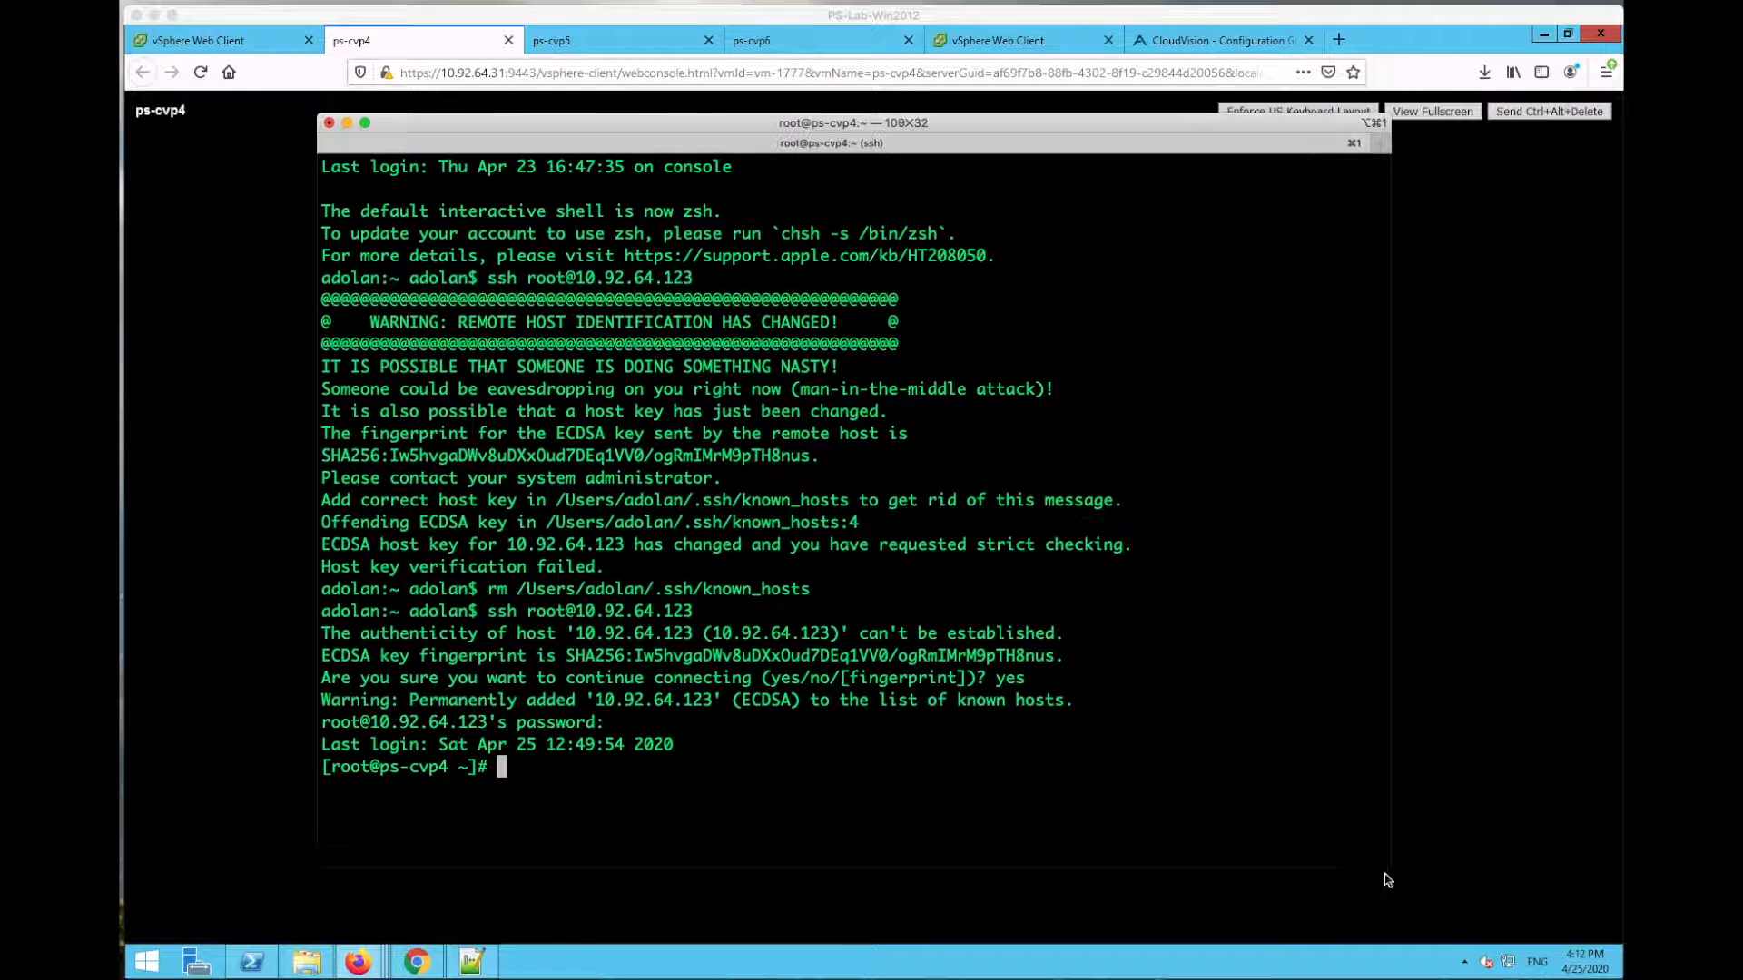
Step: Close the ps-cvp4, ps-cvp5 and ps-cvp6 console tabs and open the CloudVision configuration guide
left_click(632, 17)
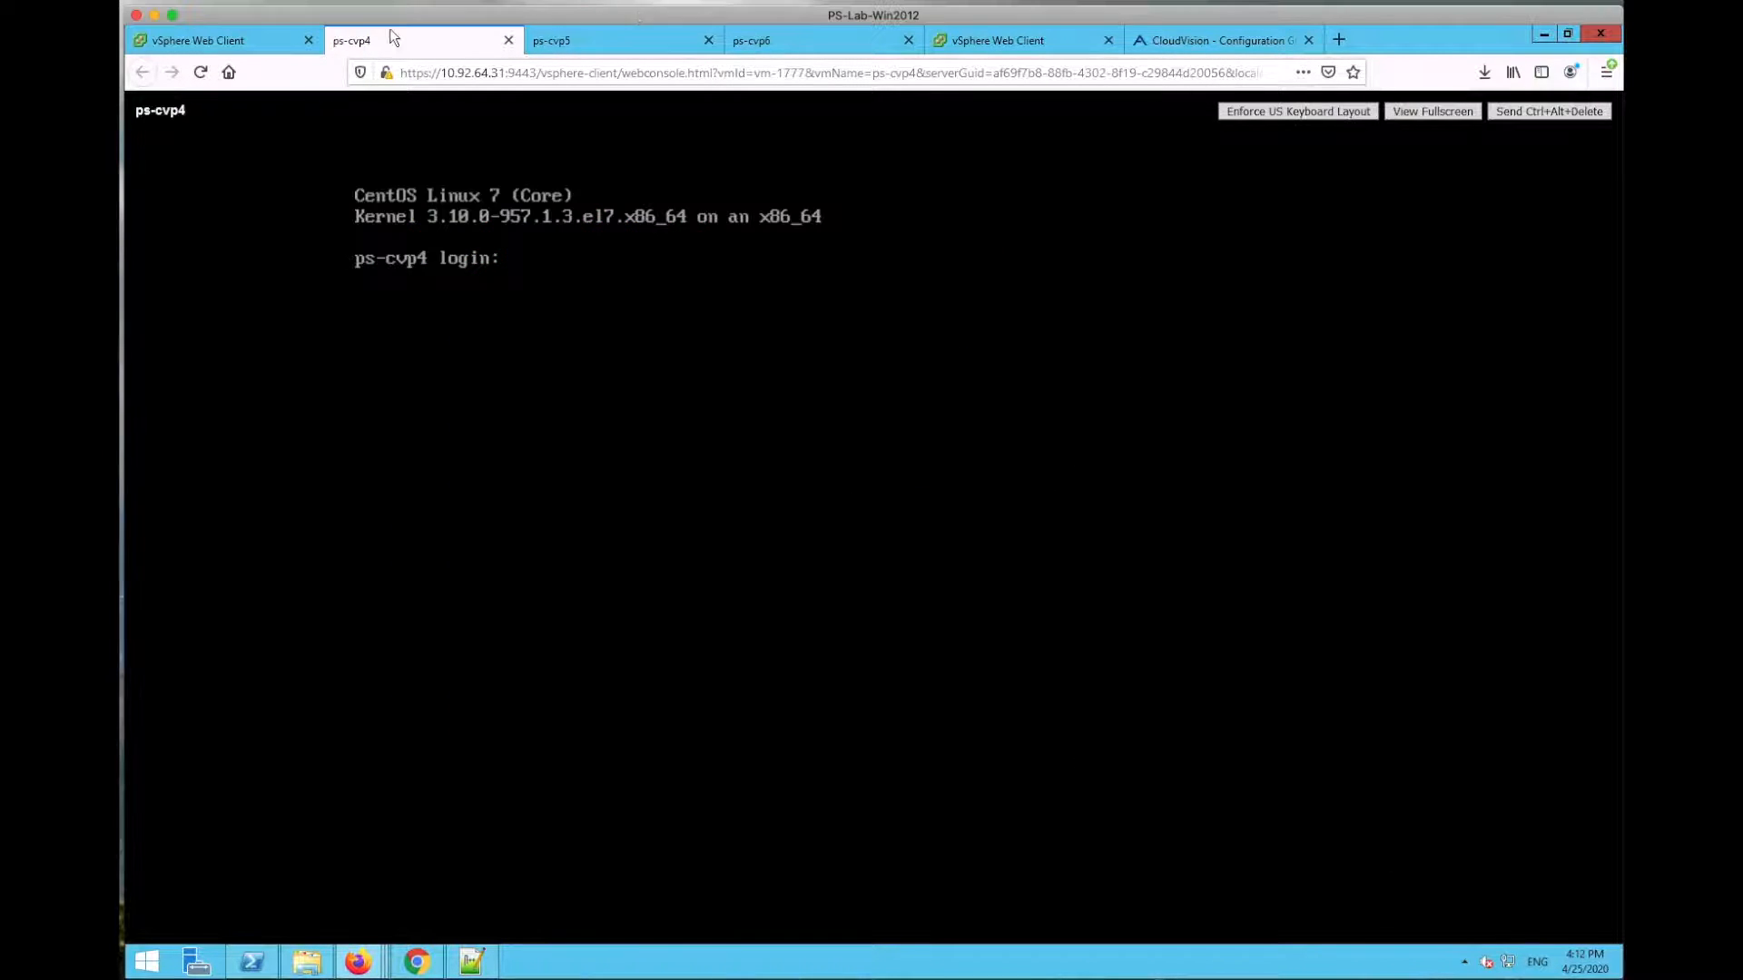
left_click(508, 40)
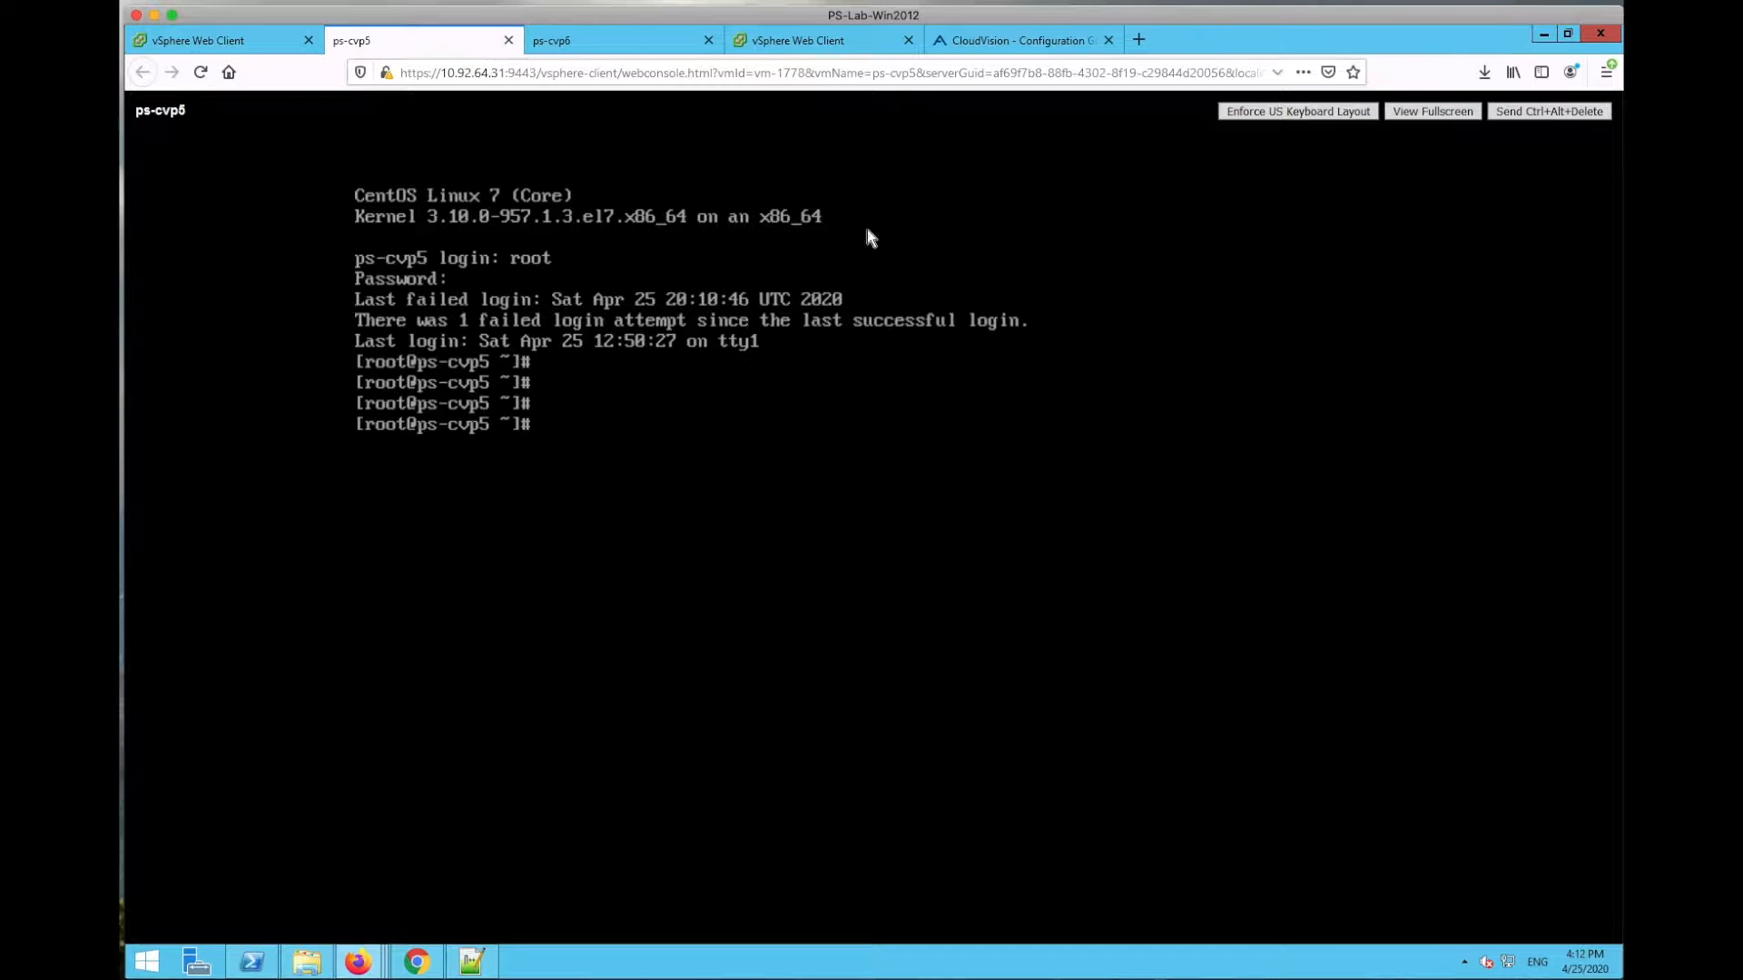
left_click(508, 40)
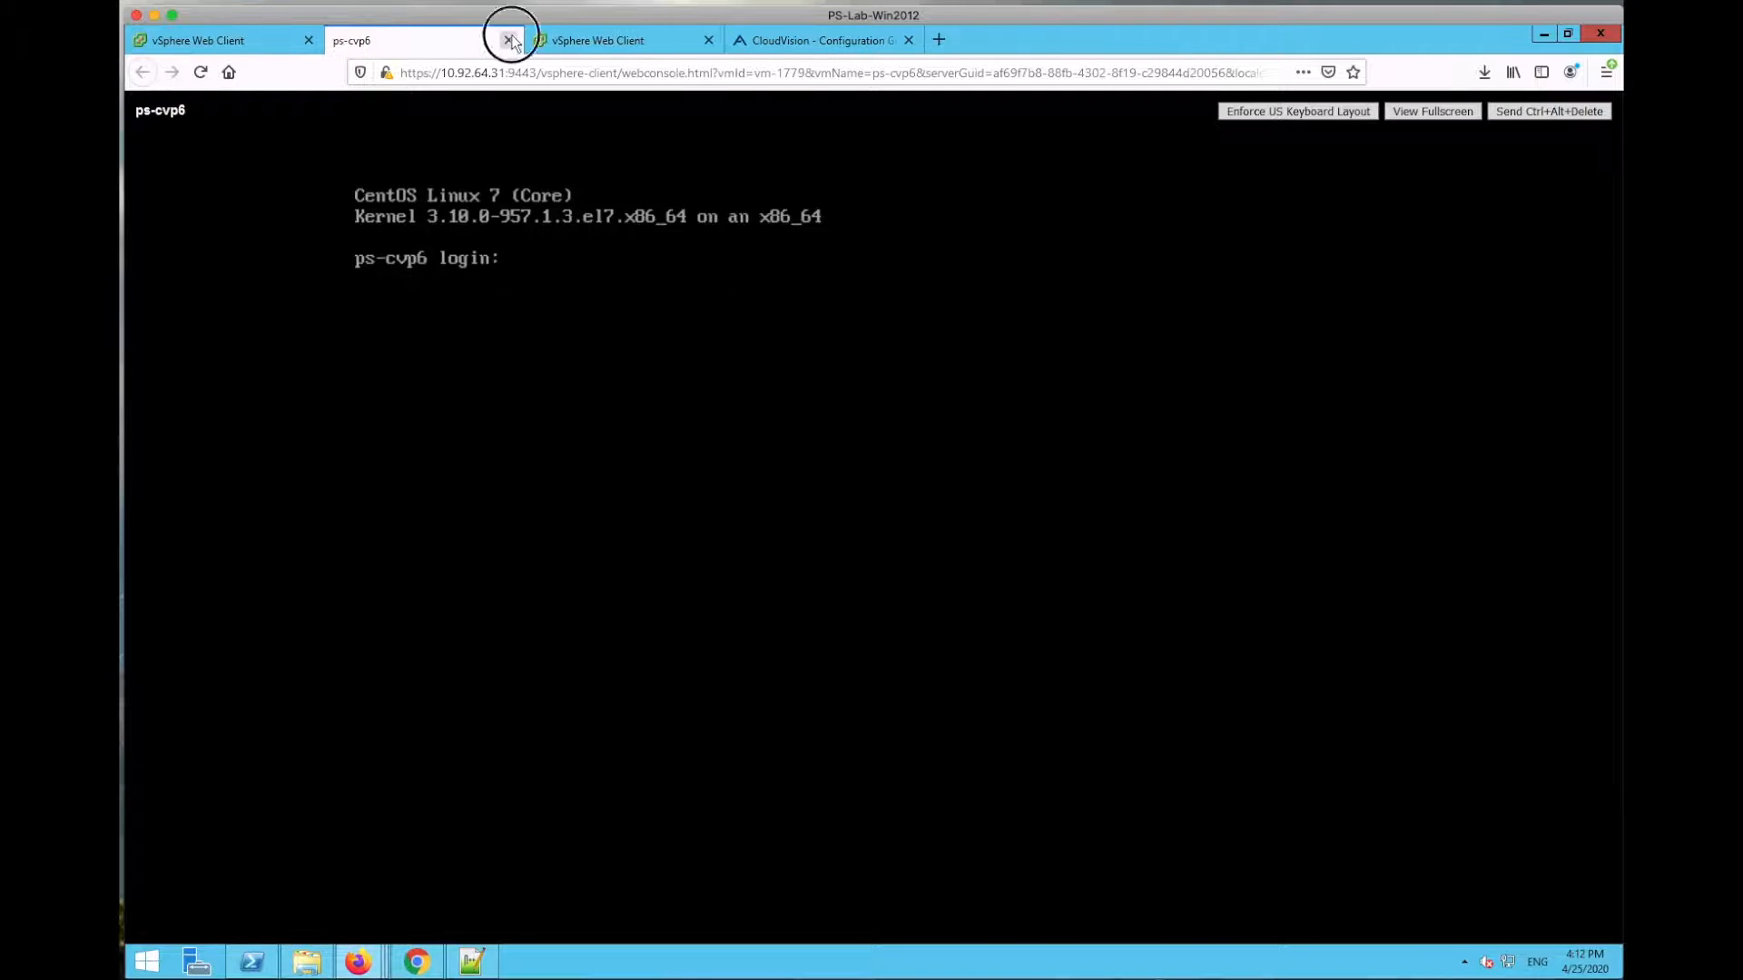
left_click(508, 40)
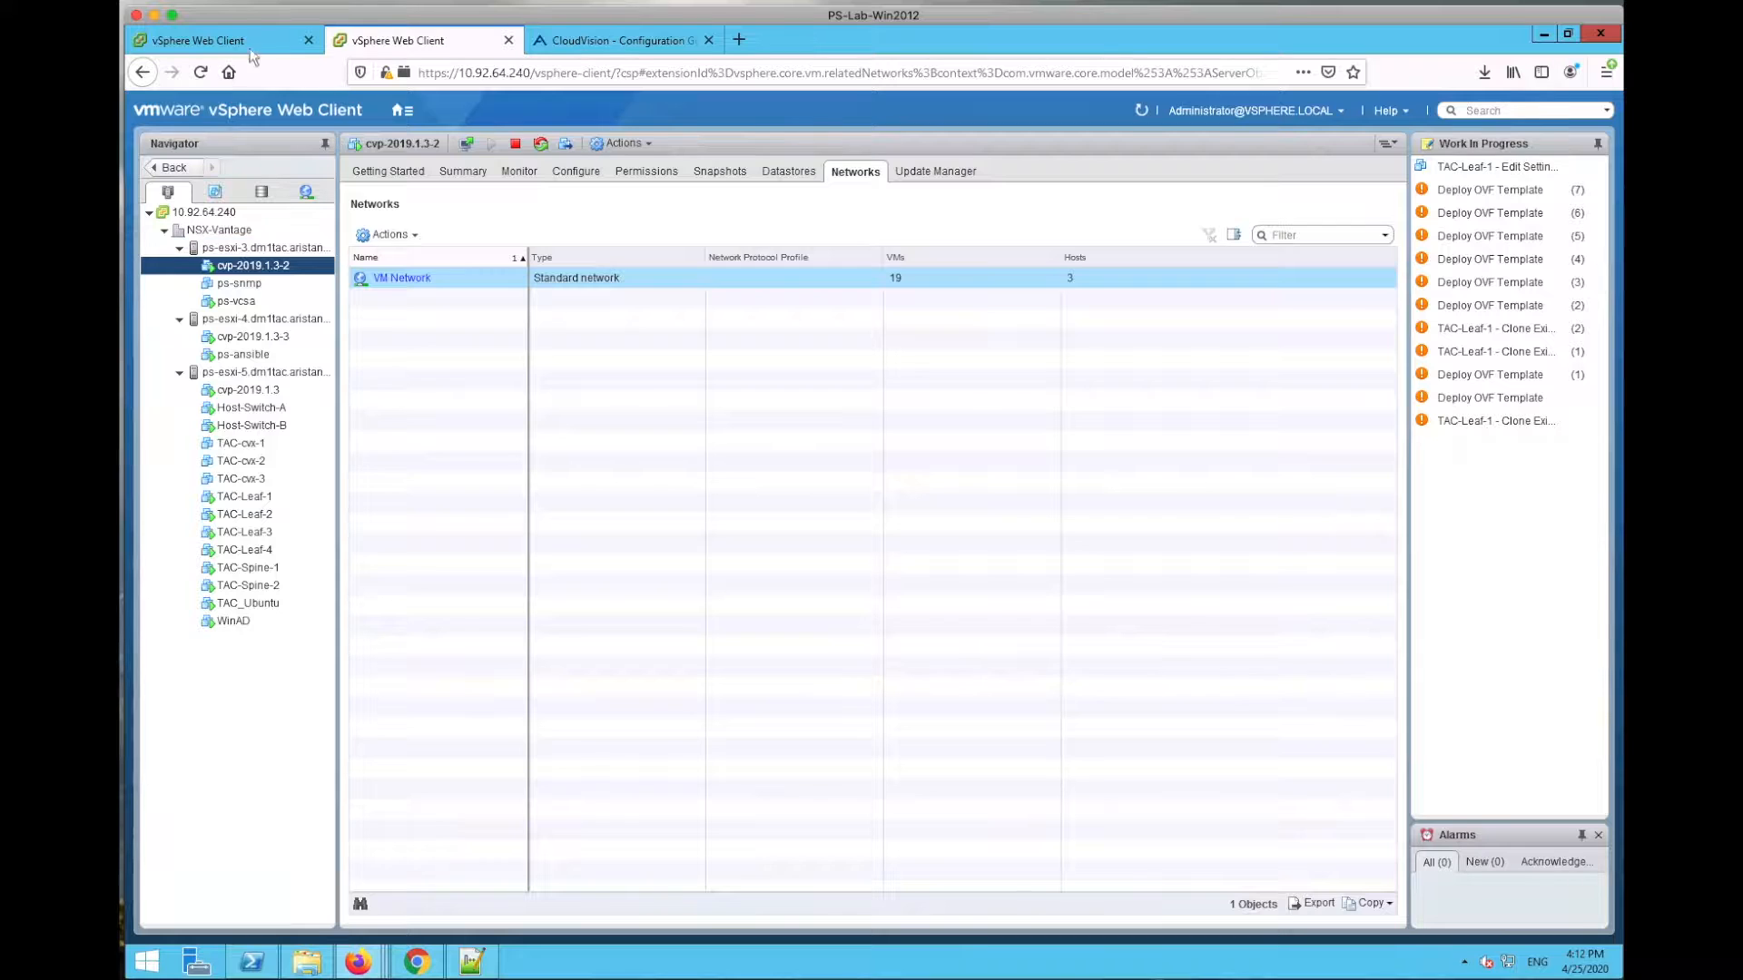
left_click(247, 43)
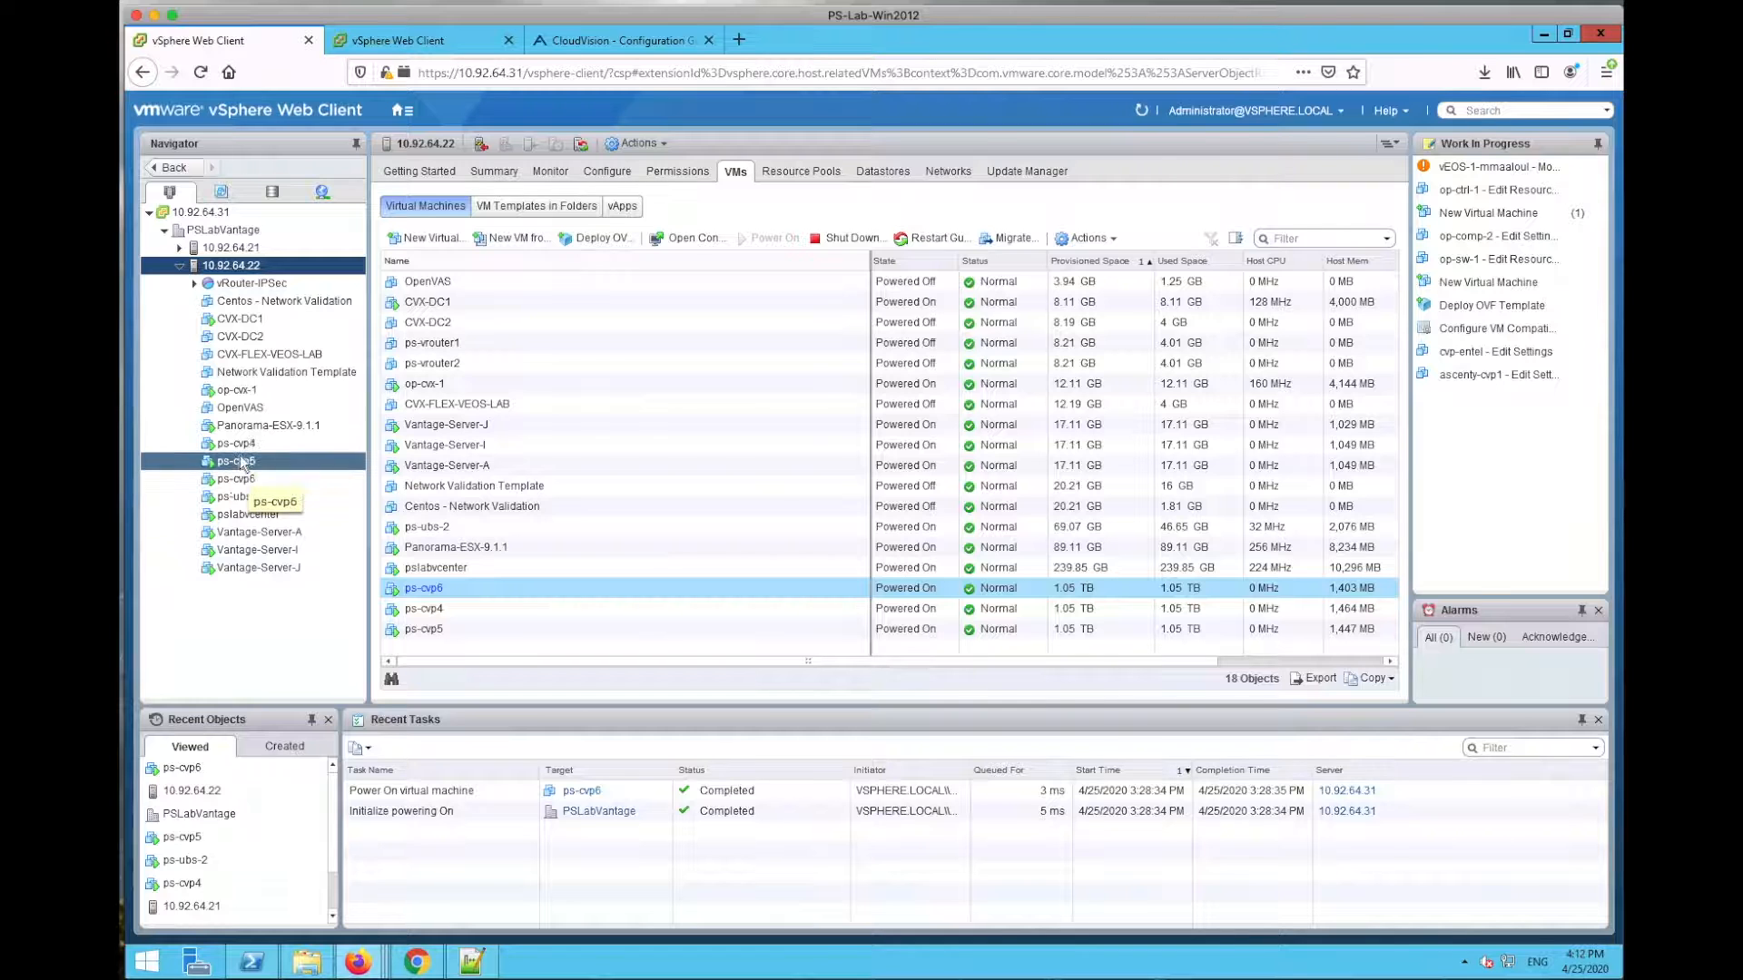
left_click(646, 45)
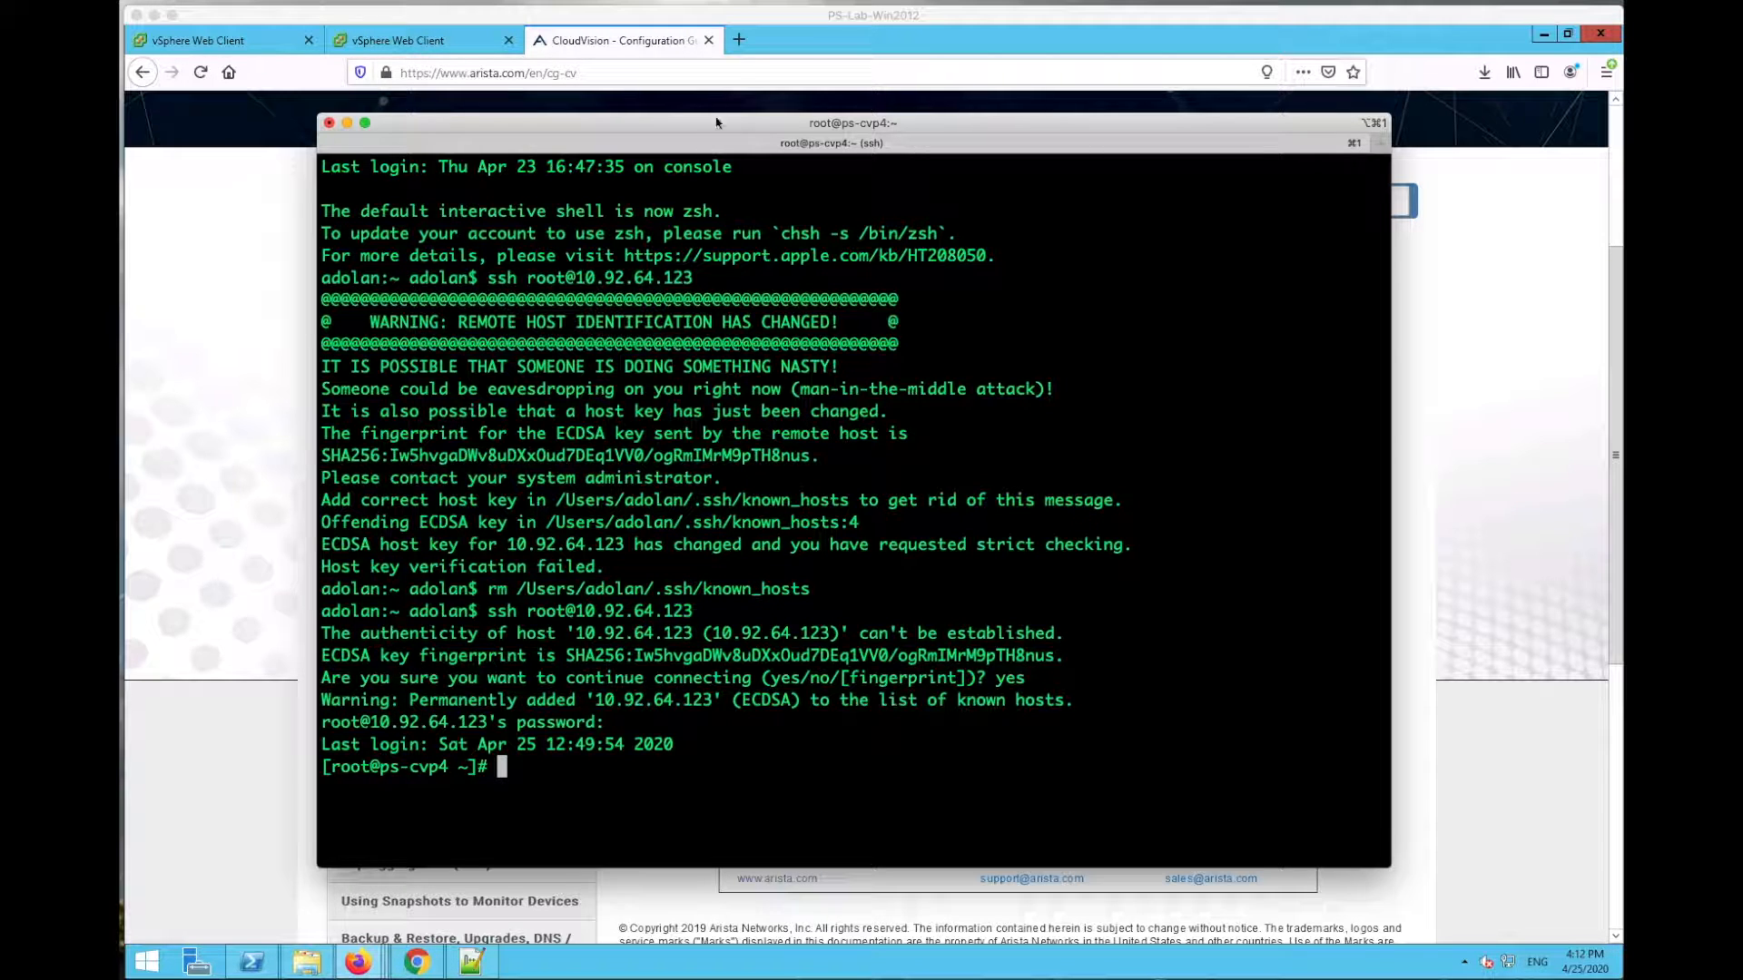
Step: Enlarge the terminal and switch to the cvp user with 'su cvp'
left_click_drag(719, 122, 661, 78)
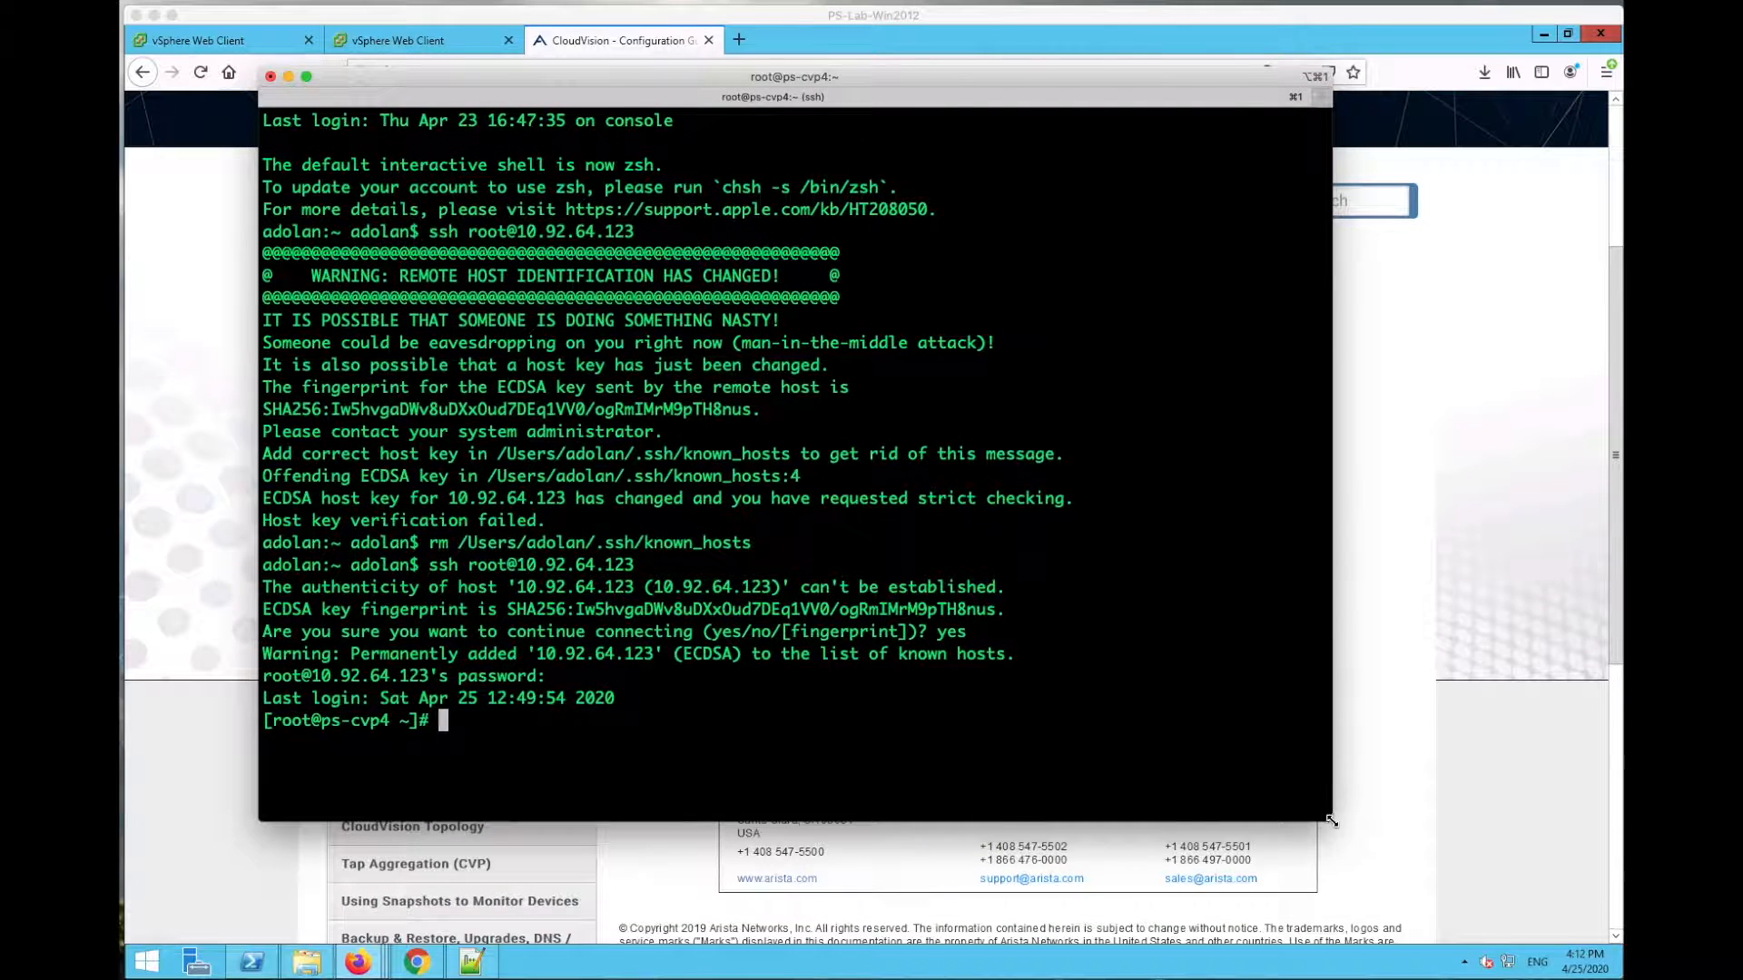
left_click_drag(1330, 820, 1546, 930)
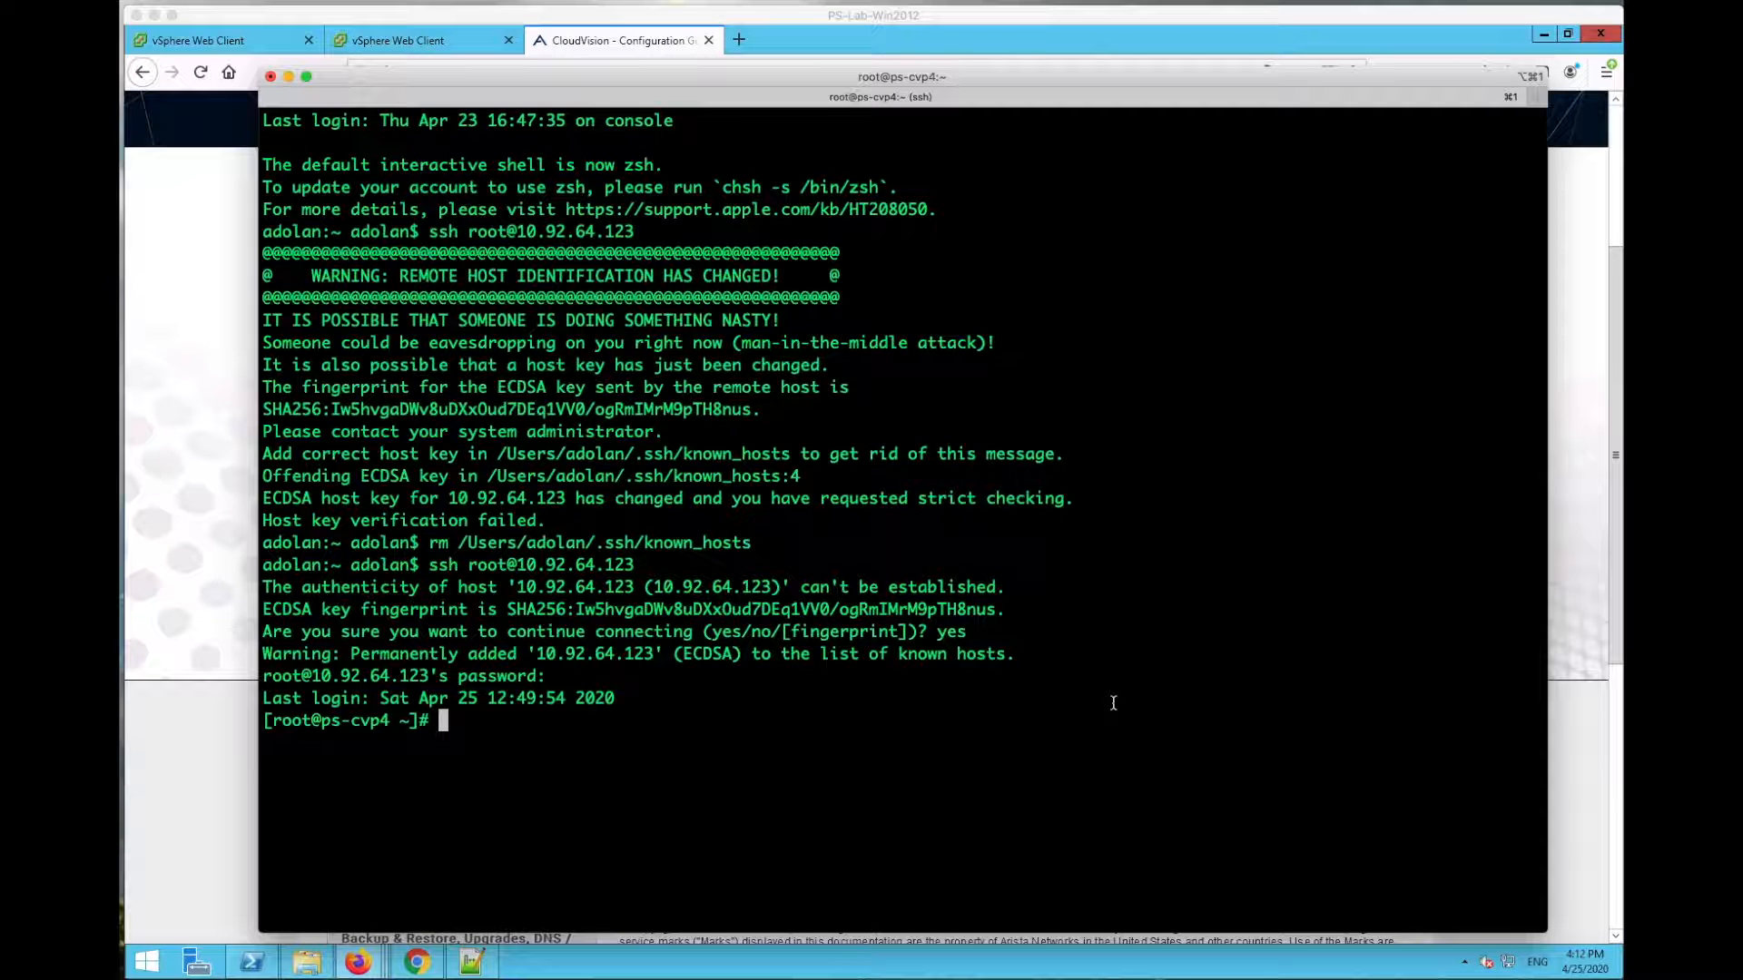
type("su cvpi")
key("BackSpace")
key("Return")
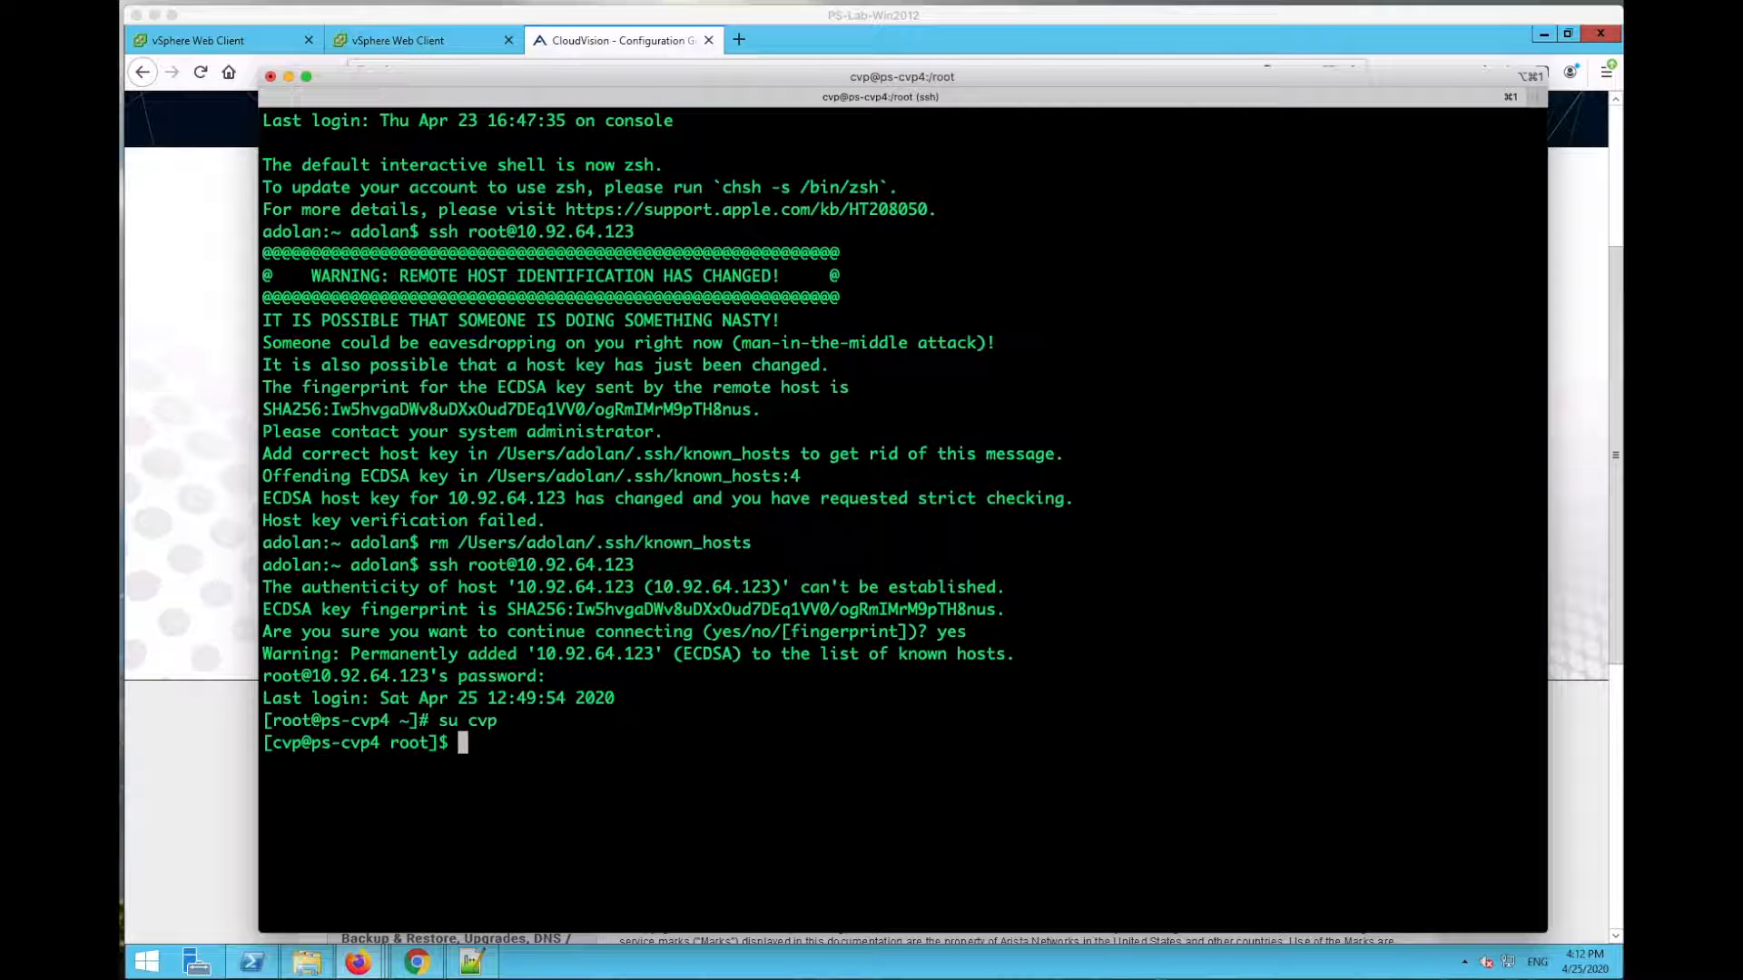
Step: Run 'cvpi -v=3 status all' to check every CVP component's status
type("cvpi")
type("-v=3")
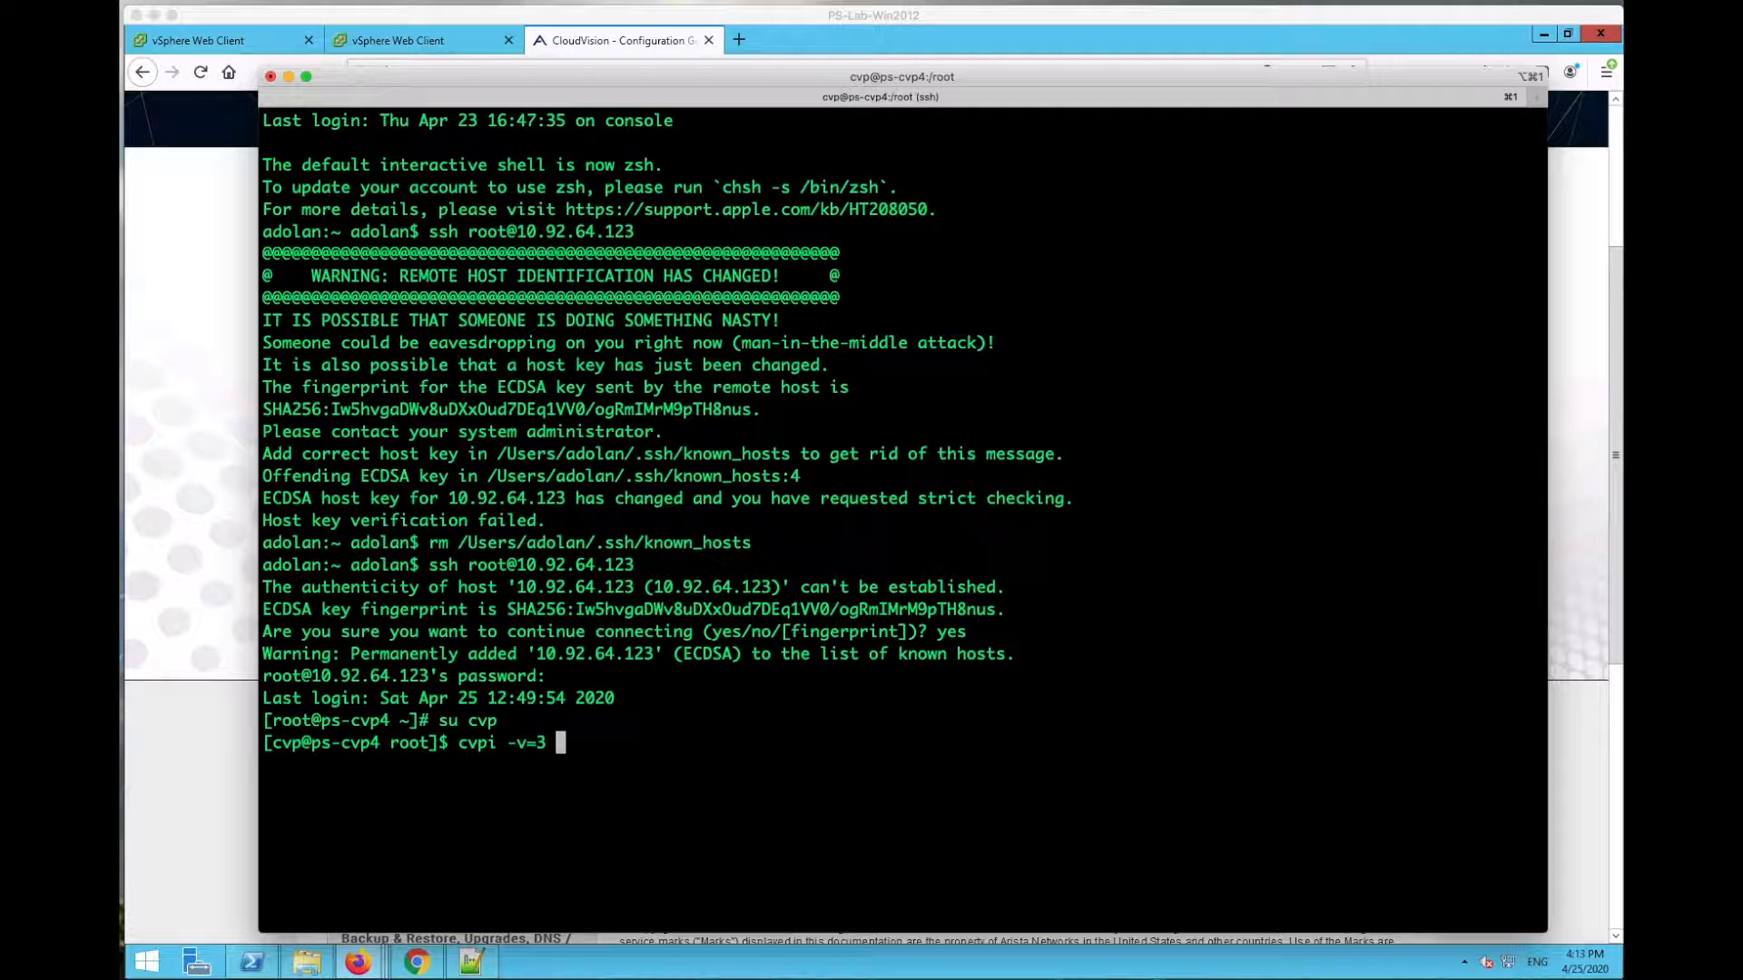
type(" status all")
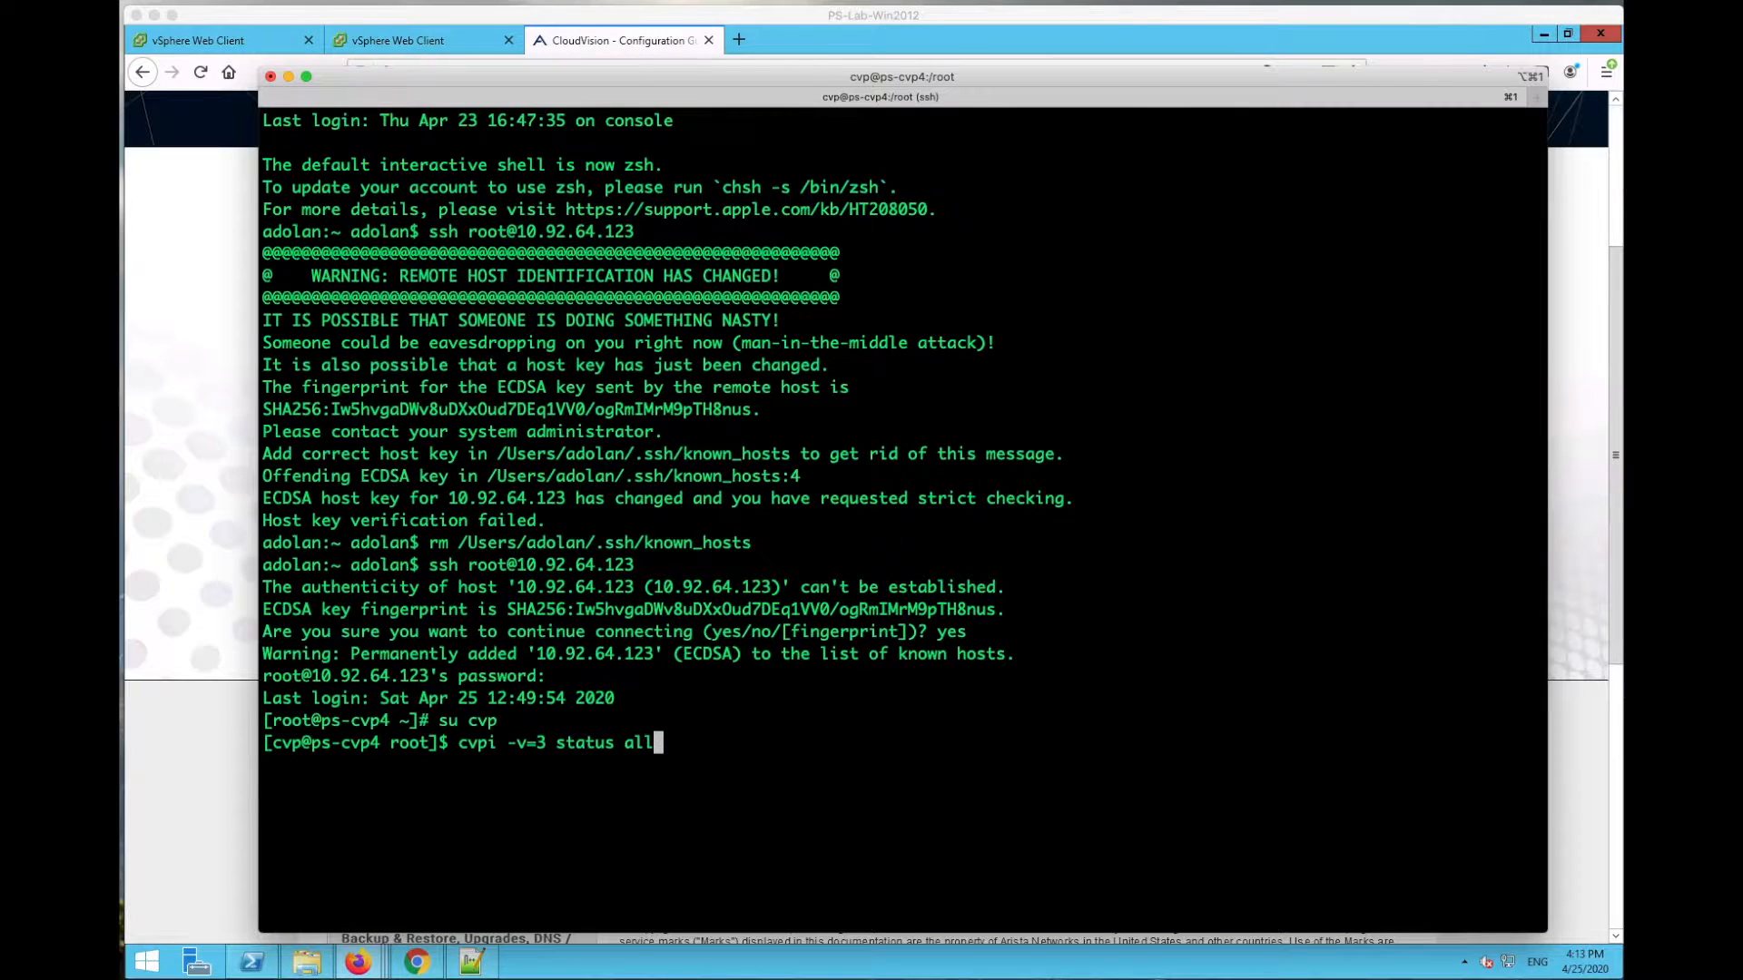
key("Return")
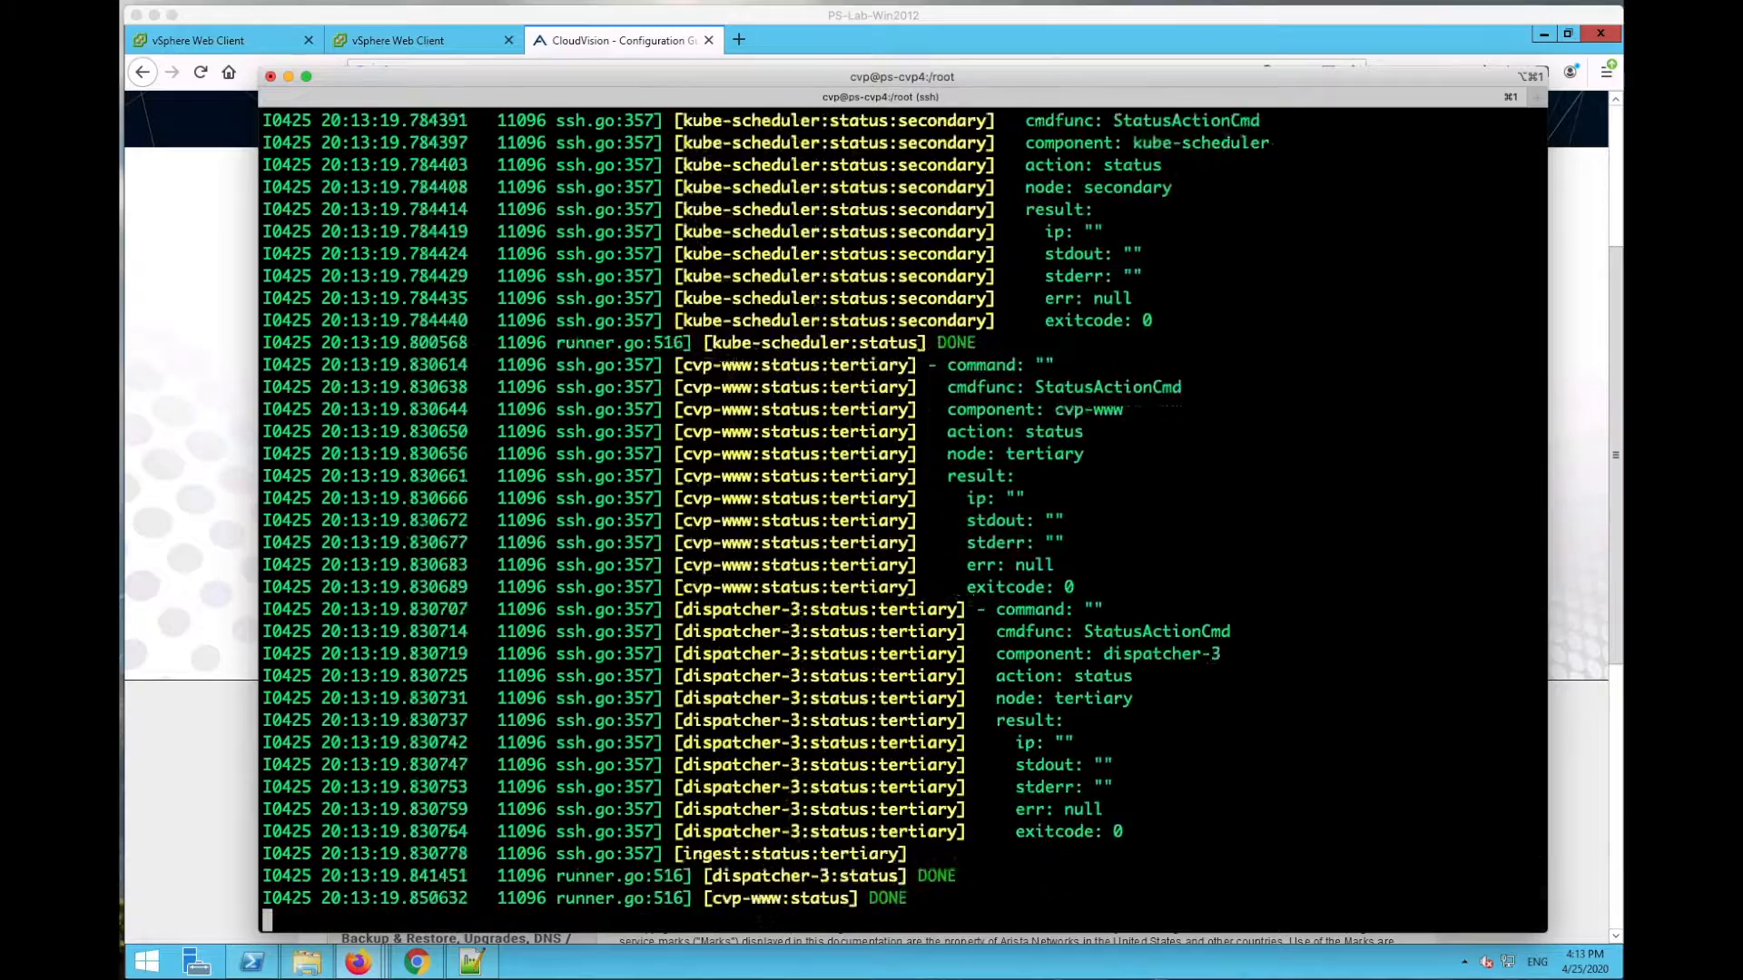
left_click_drag(839, 79, 798, 20)
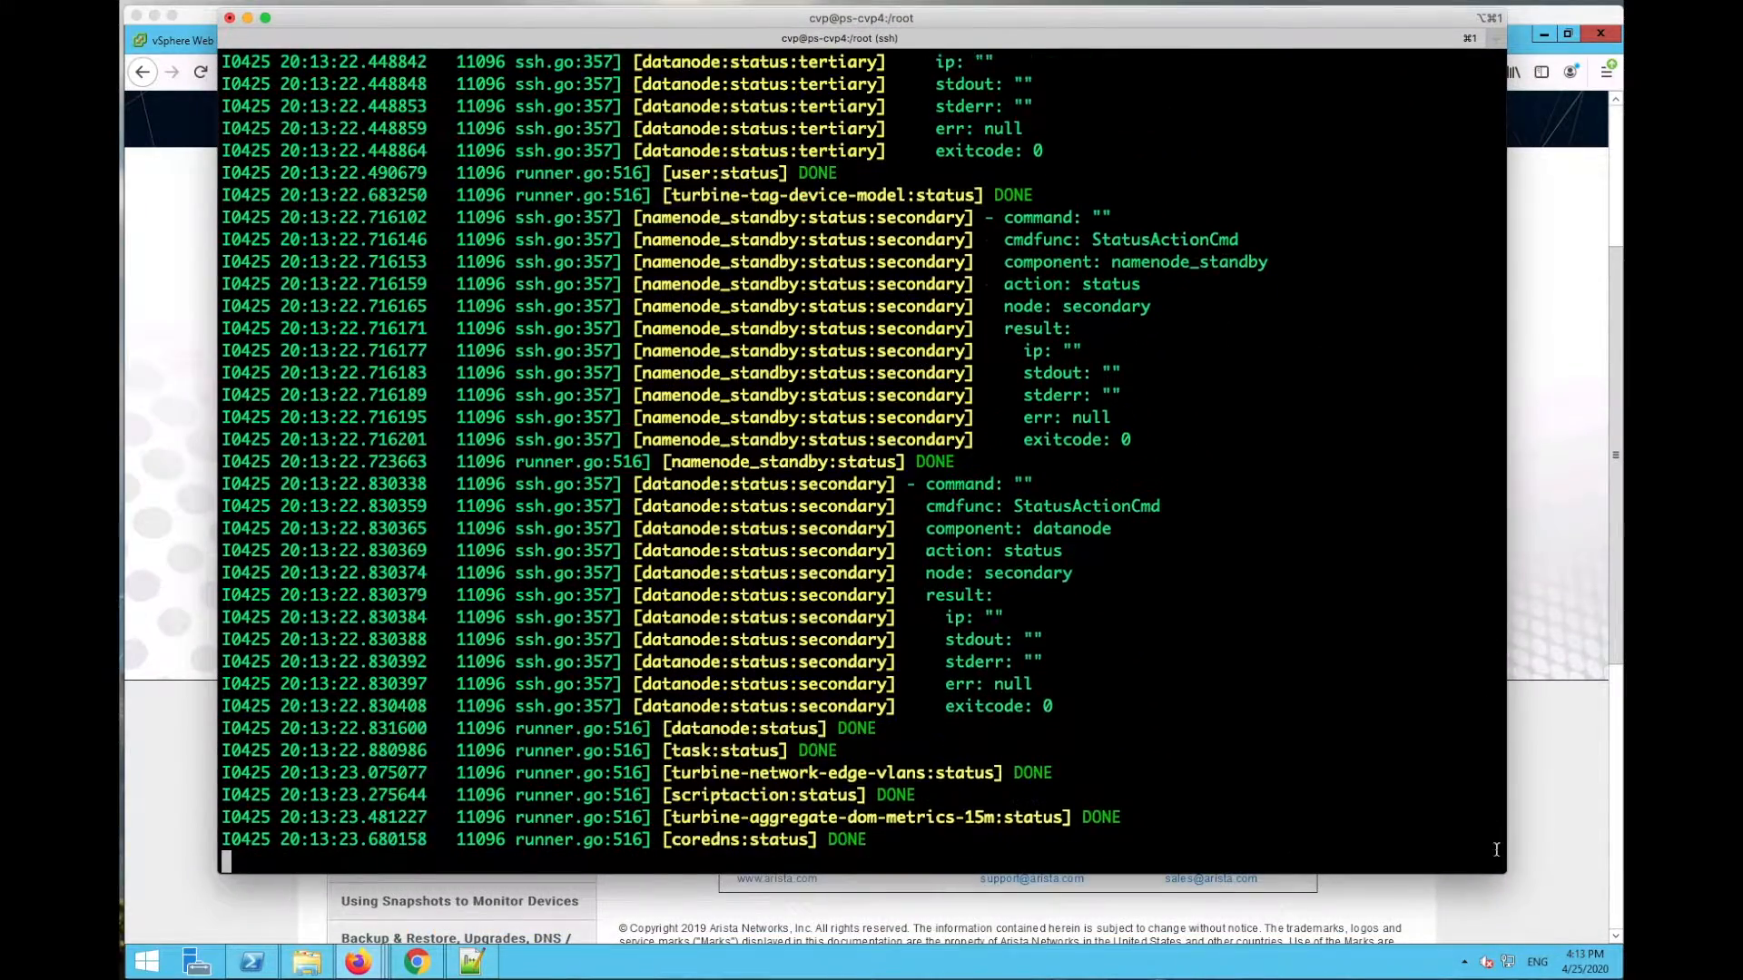
left_click_drag(1499, 867, 1514, 964)
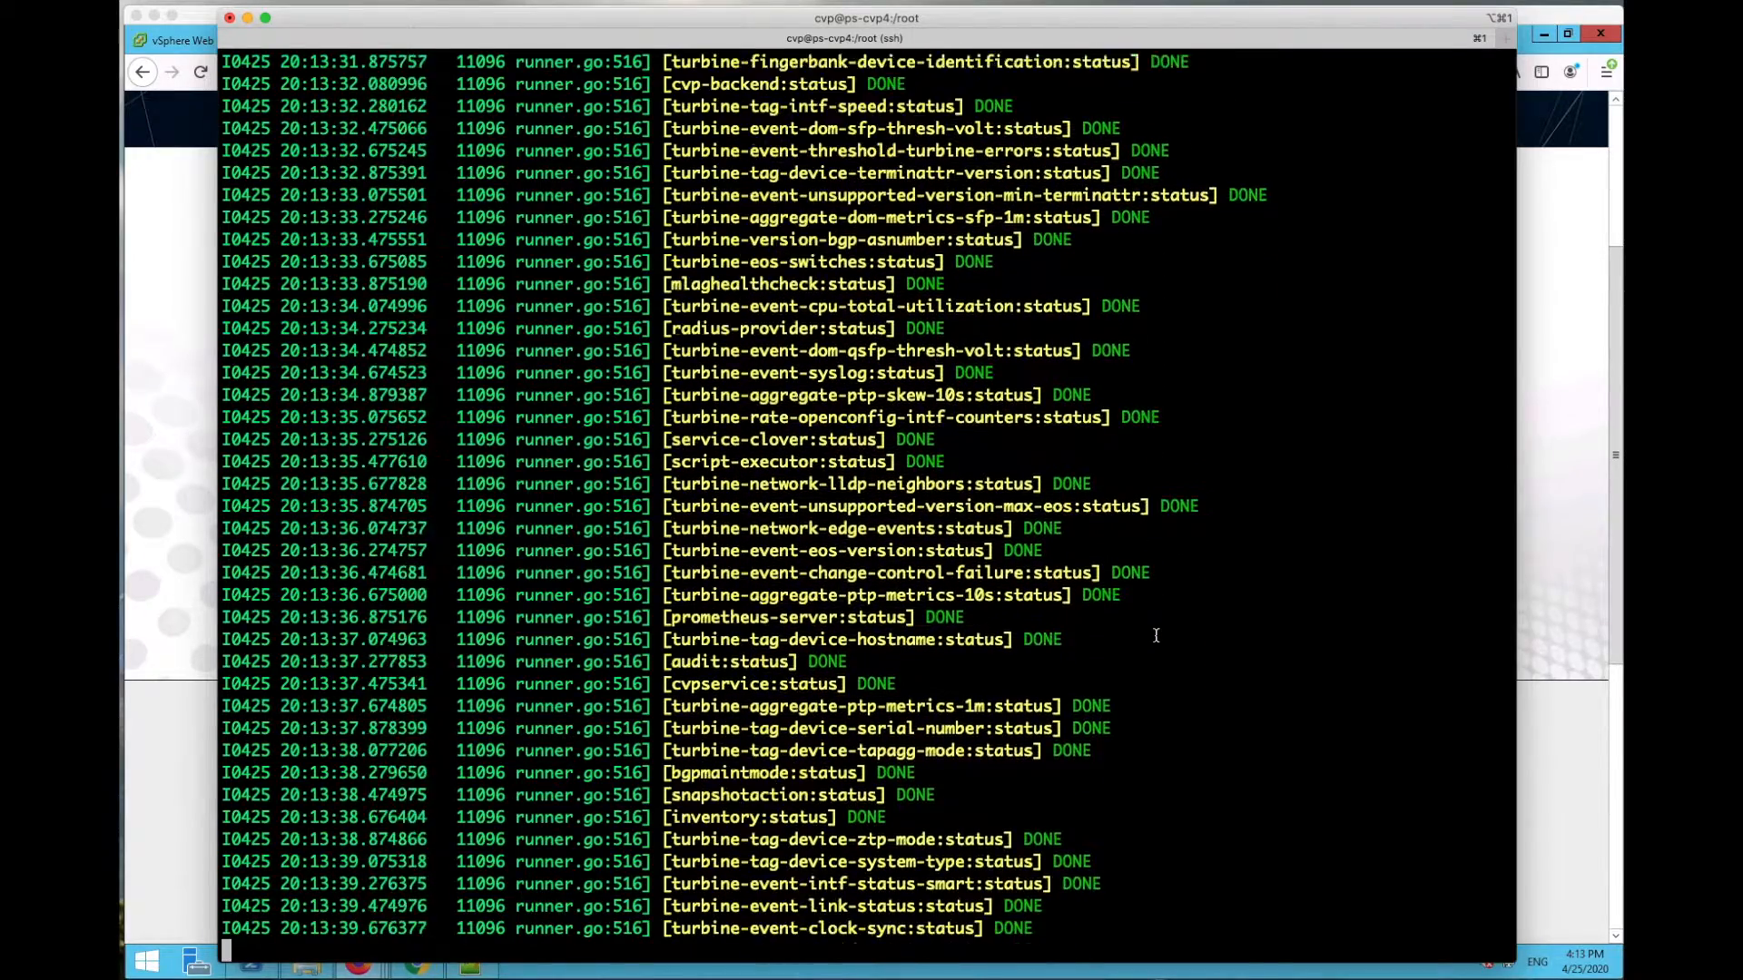
Step: Scroll back through the status results and highlight the recorder and regionserver node rows
scroll(1156, 634, "up", 10)
scroll(1234, 622, "up", 4)
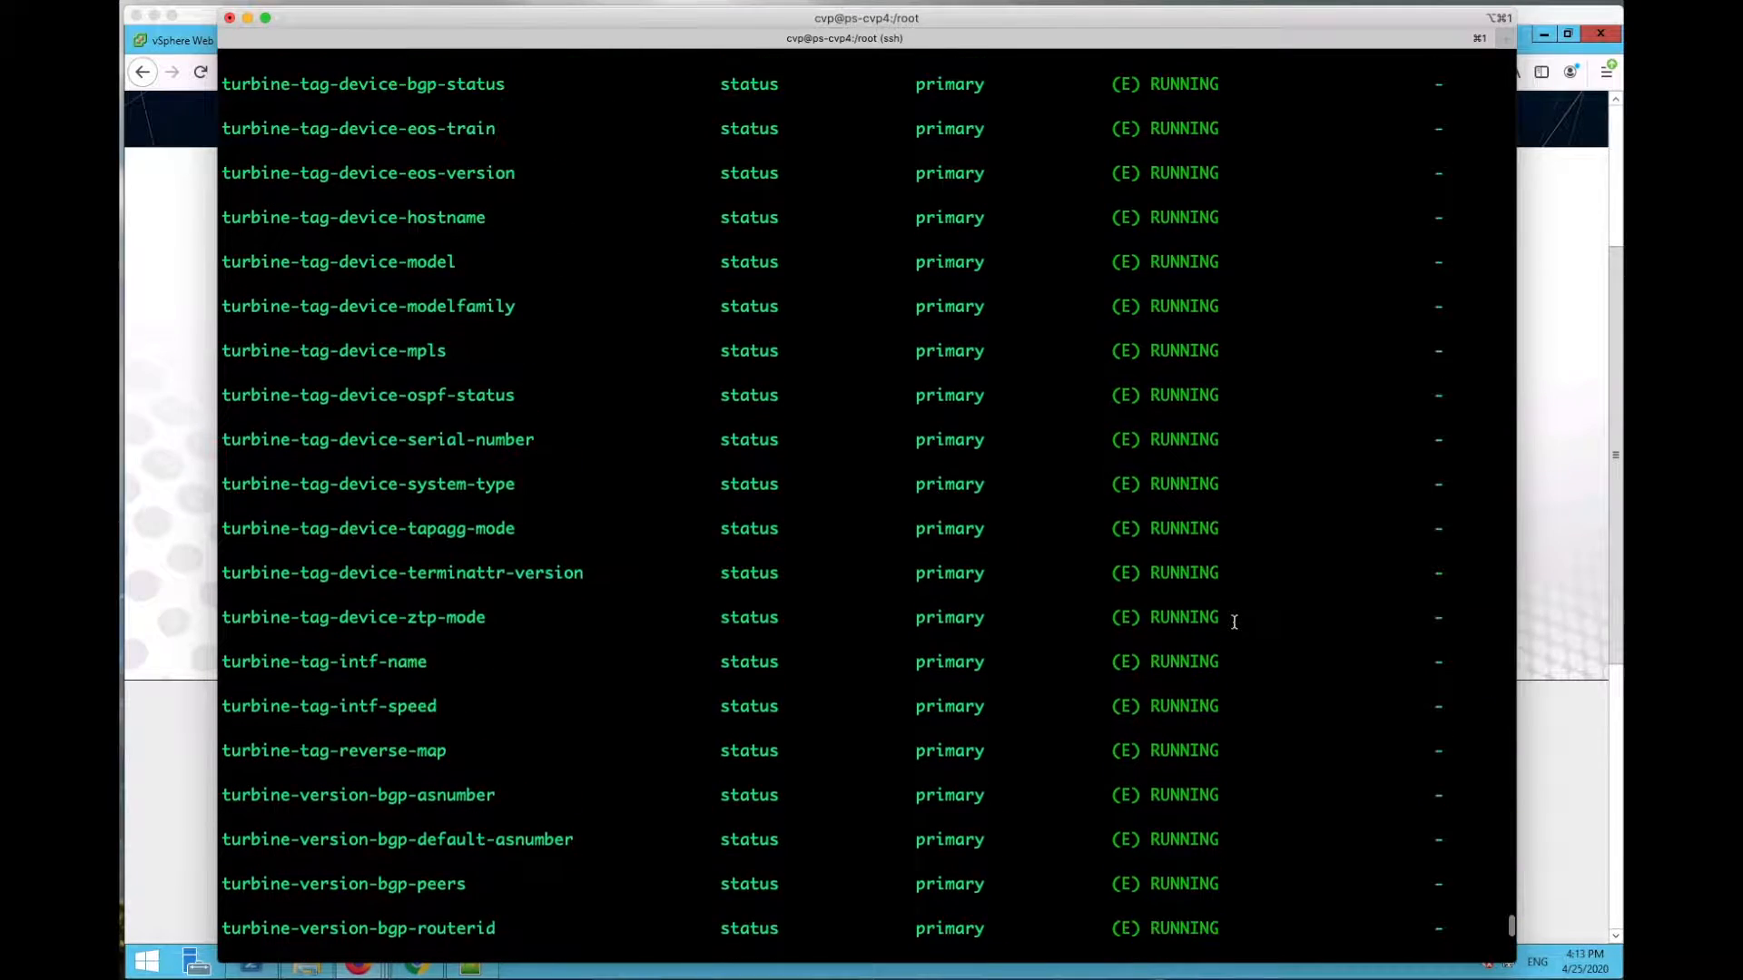
scroll(1233, 622, "down", 10)
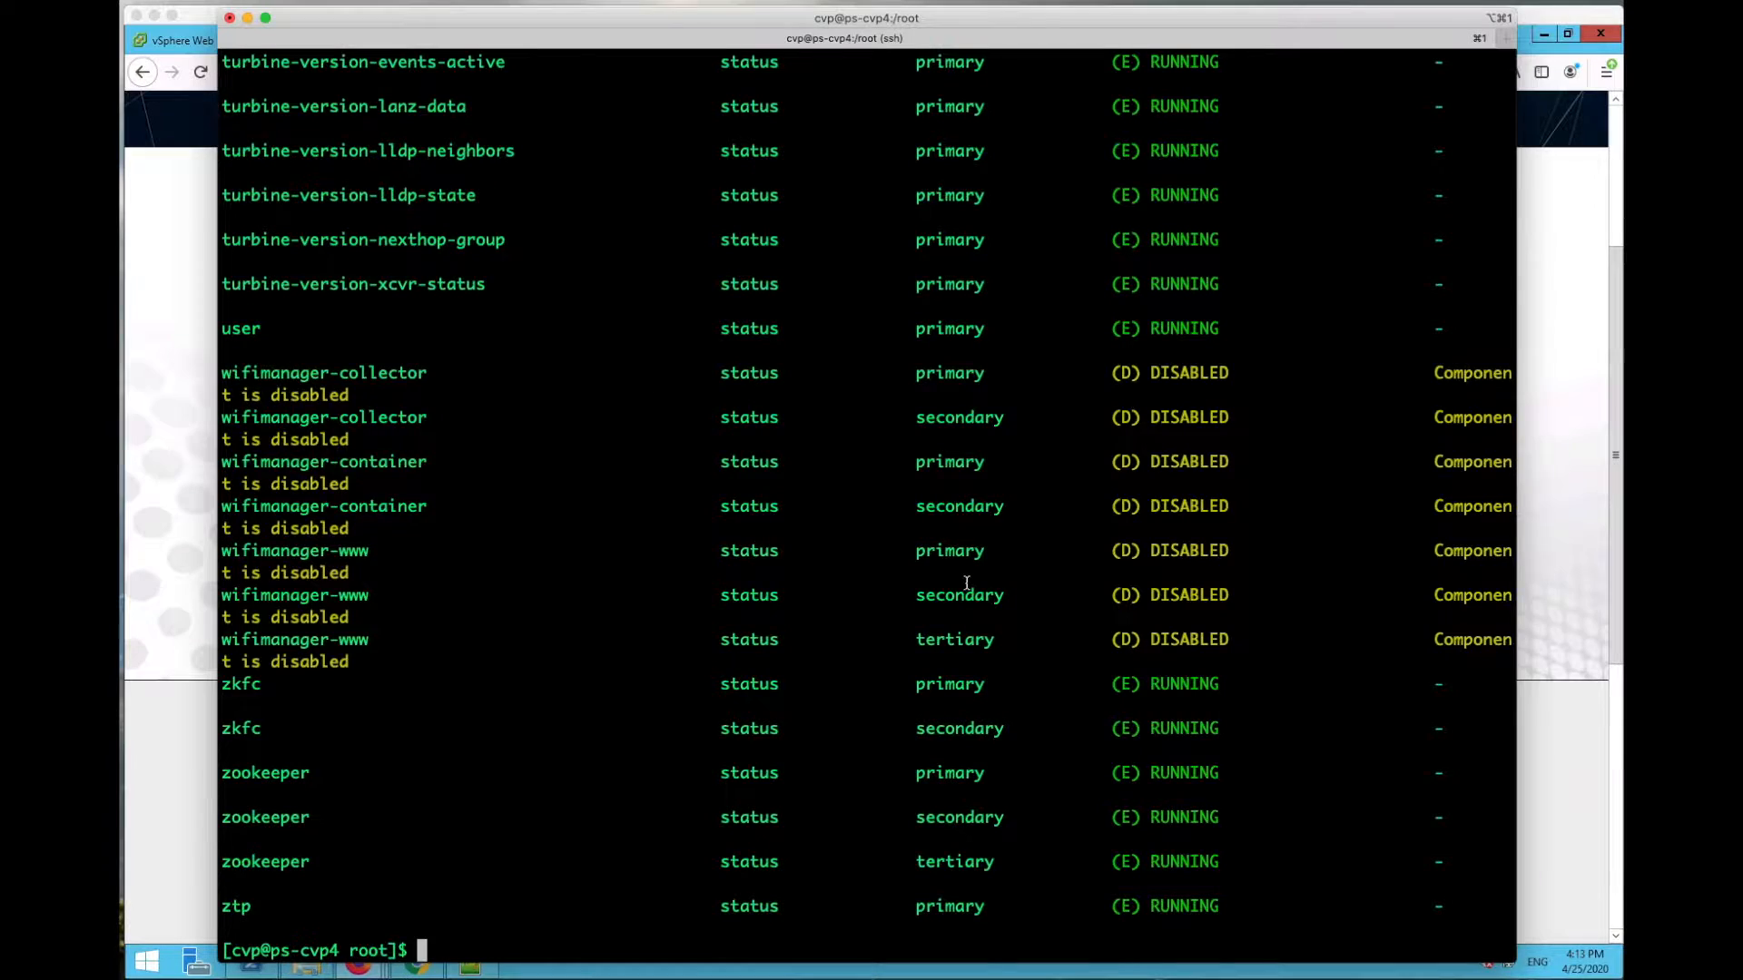
scroll(967, 582, "up", 20)
scroll(967, 582, "up", 12)
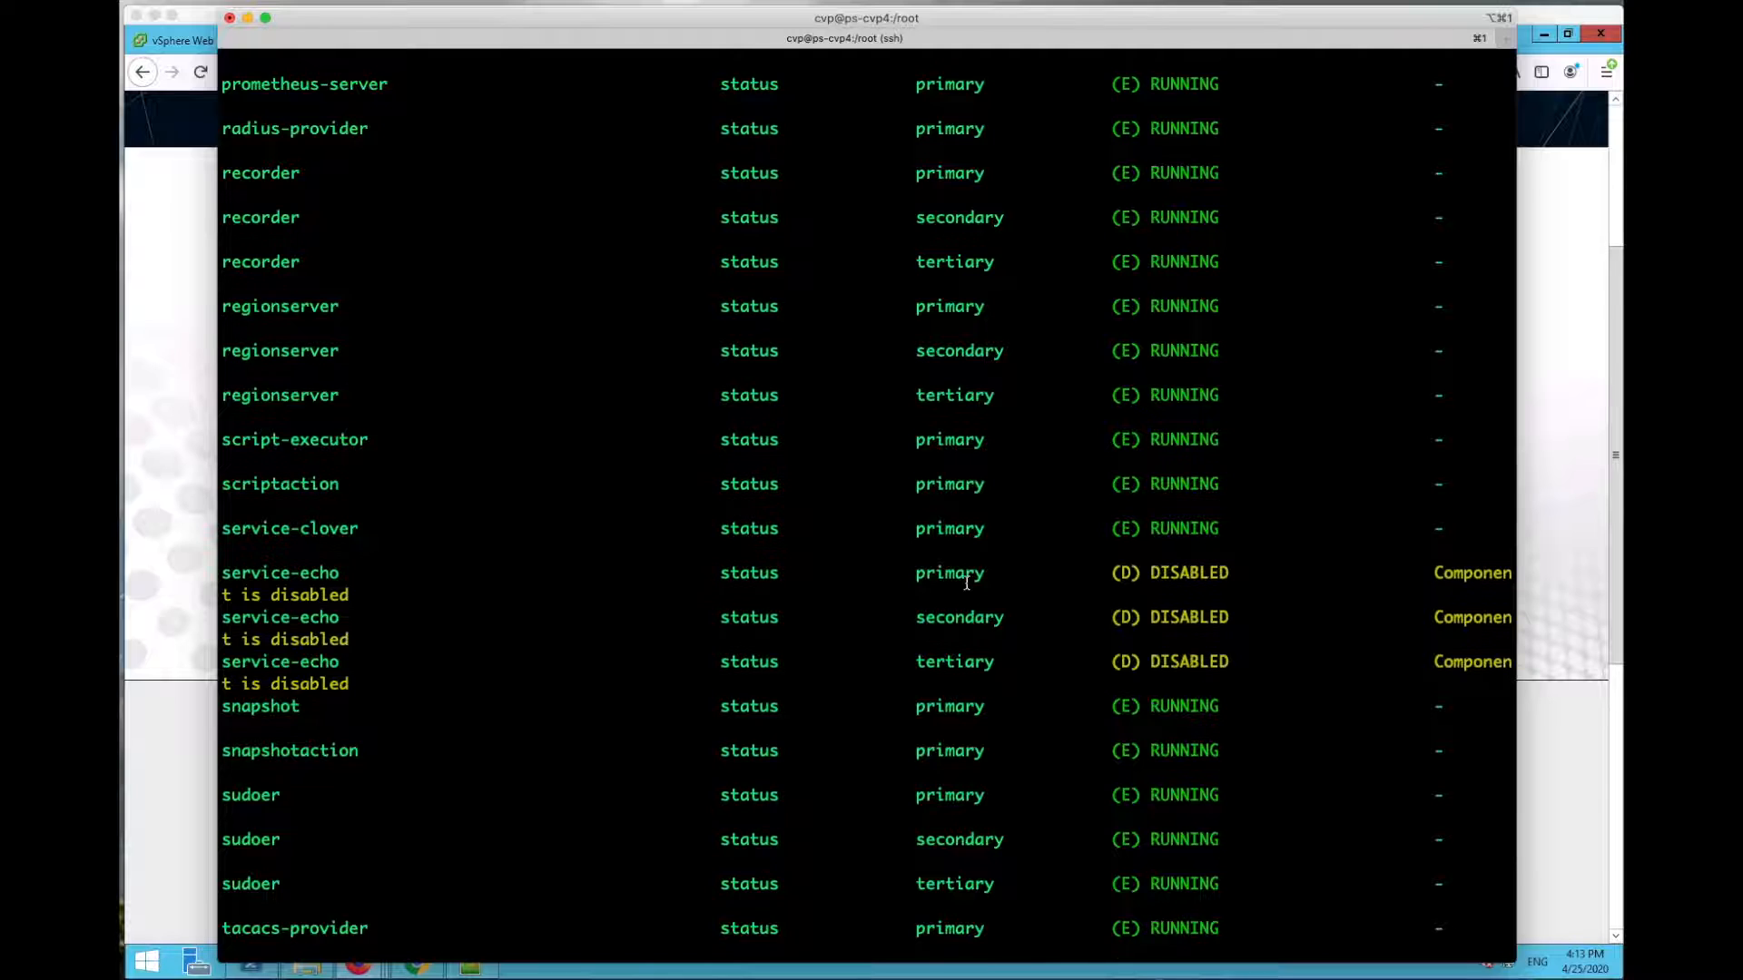
scroll(967, 583, "up", 1)
left_click(926, 280)
left_click_drag(926, 280, 964, 370)
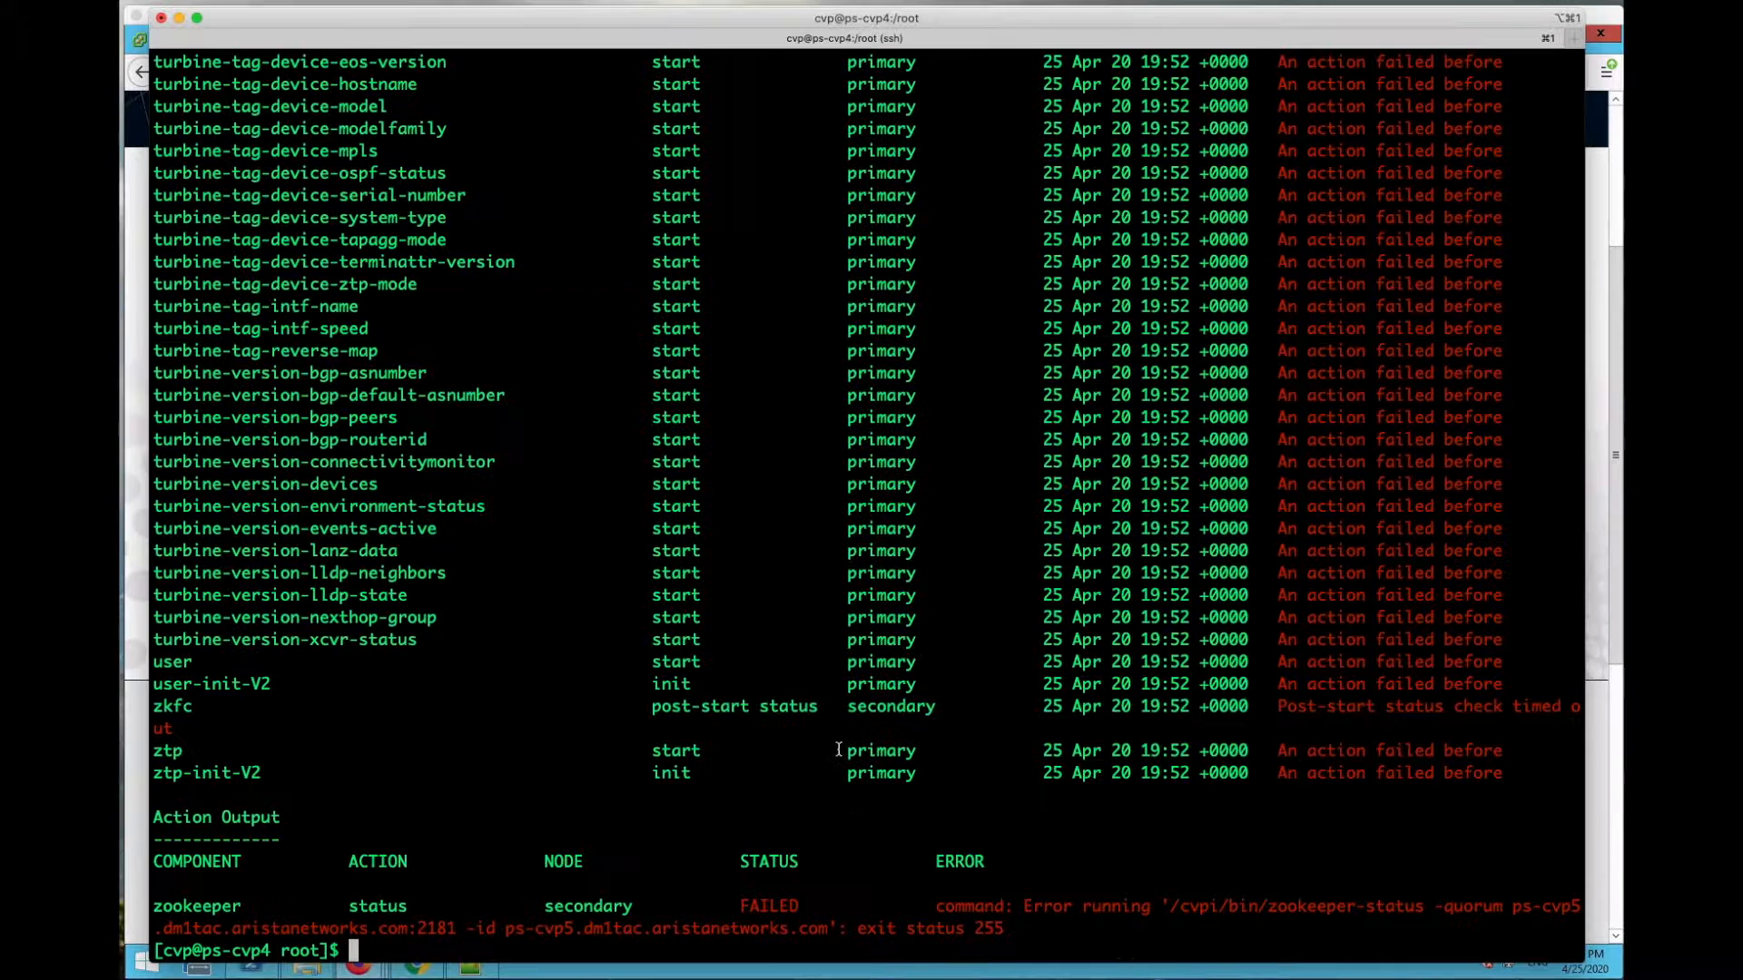
type("cvpi ?")
Step: Run 'cvpi ?' and then bare 'cvpi' to print its usage help
key("Return")
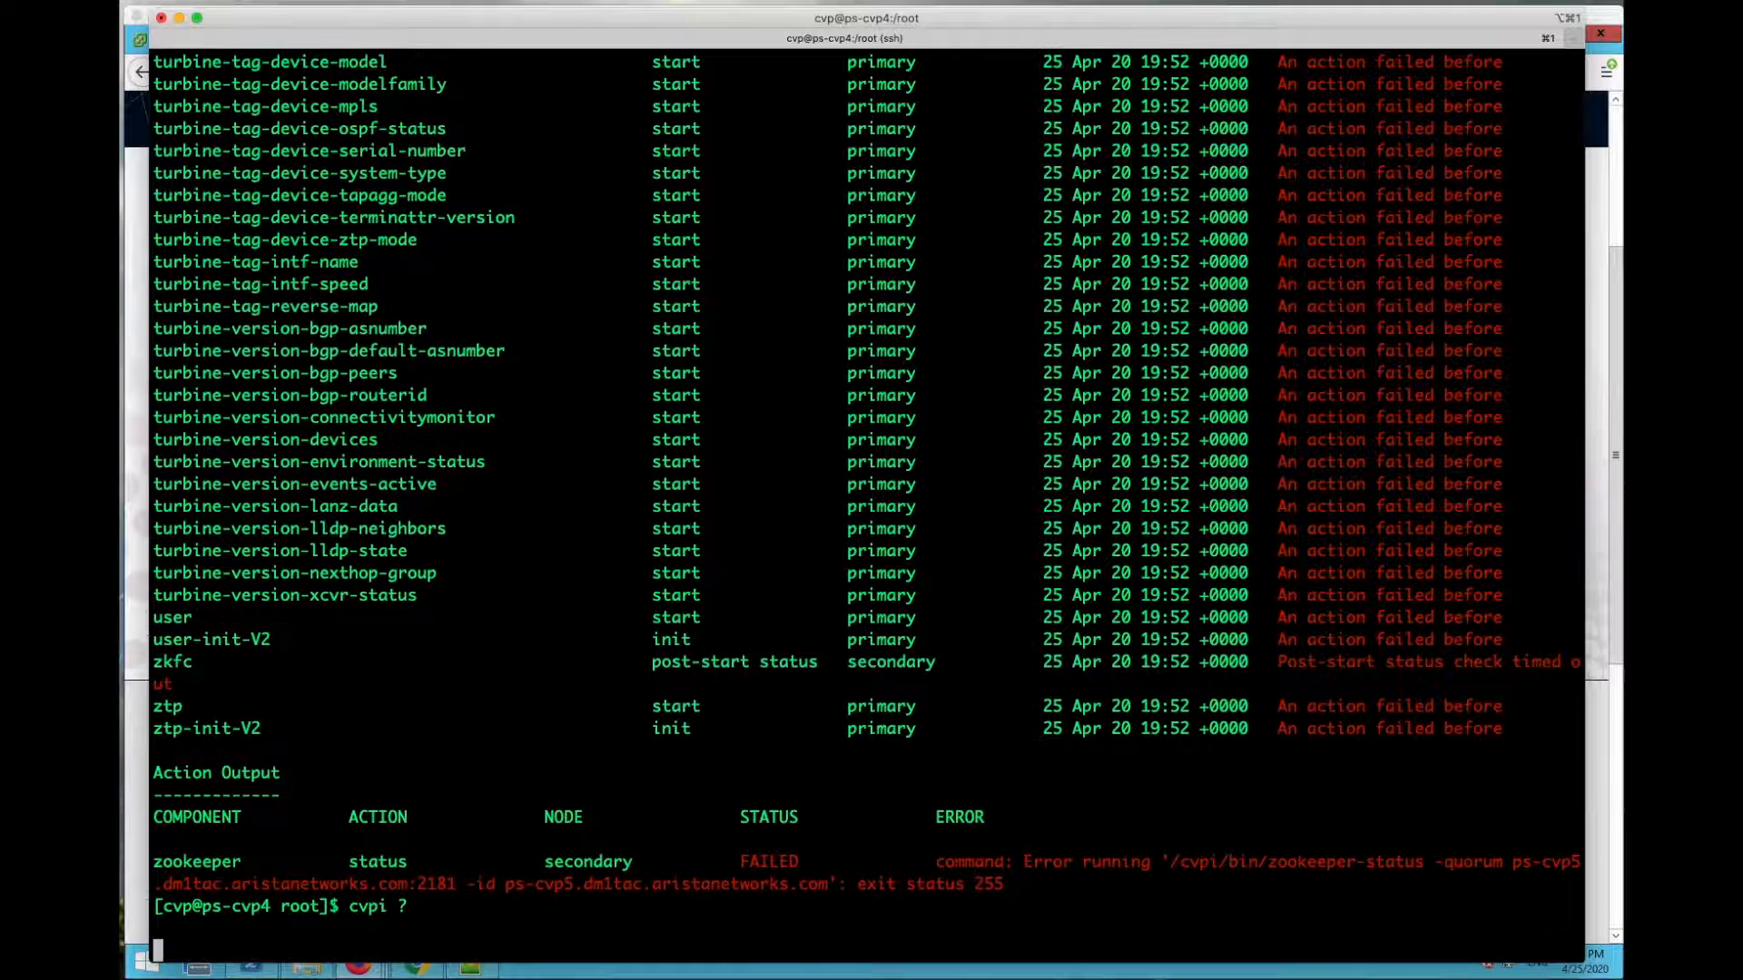
type("cvpi")
key("Return")
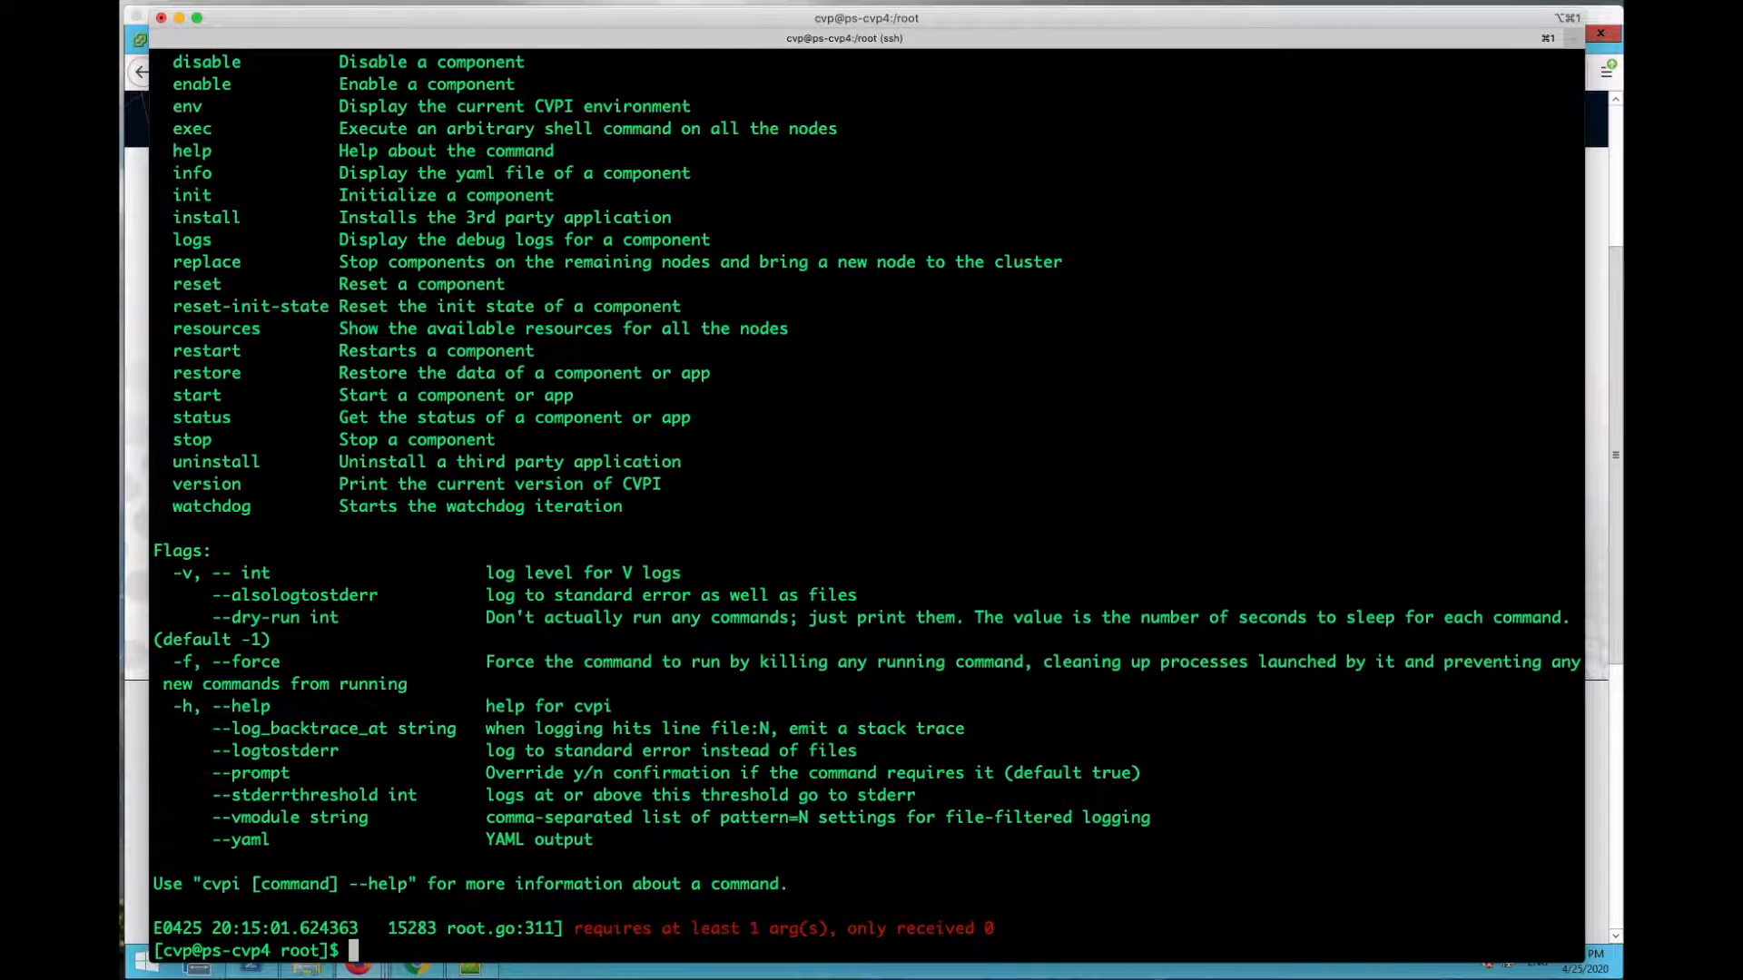
Step: Scroll up through Available Commands, highlighting the first commands and the enable and disable entries
scroll(752, 689, "up", 6)
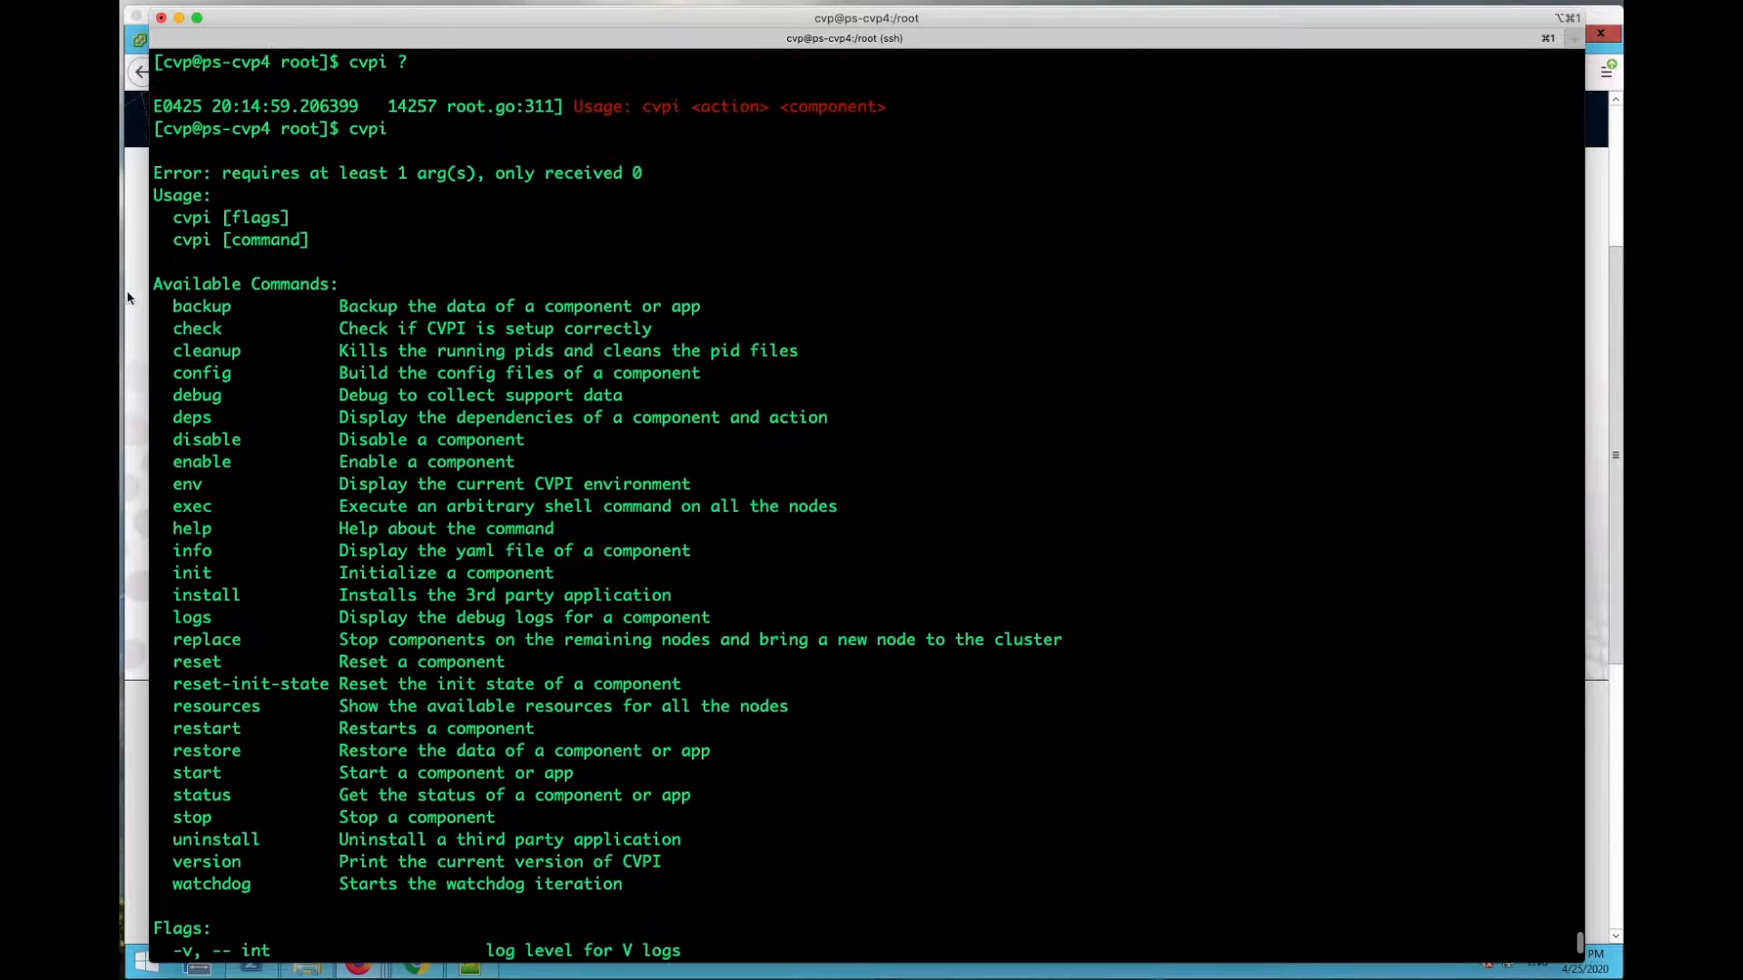
left_click_drag(171, 306, 992, 537)
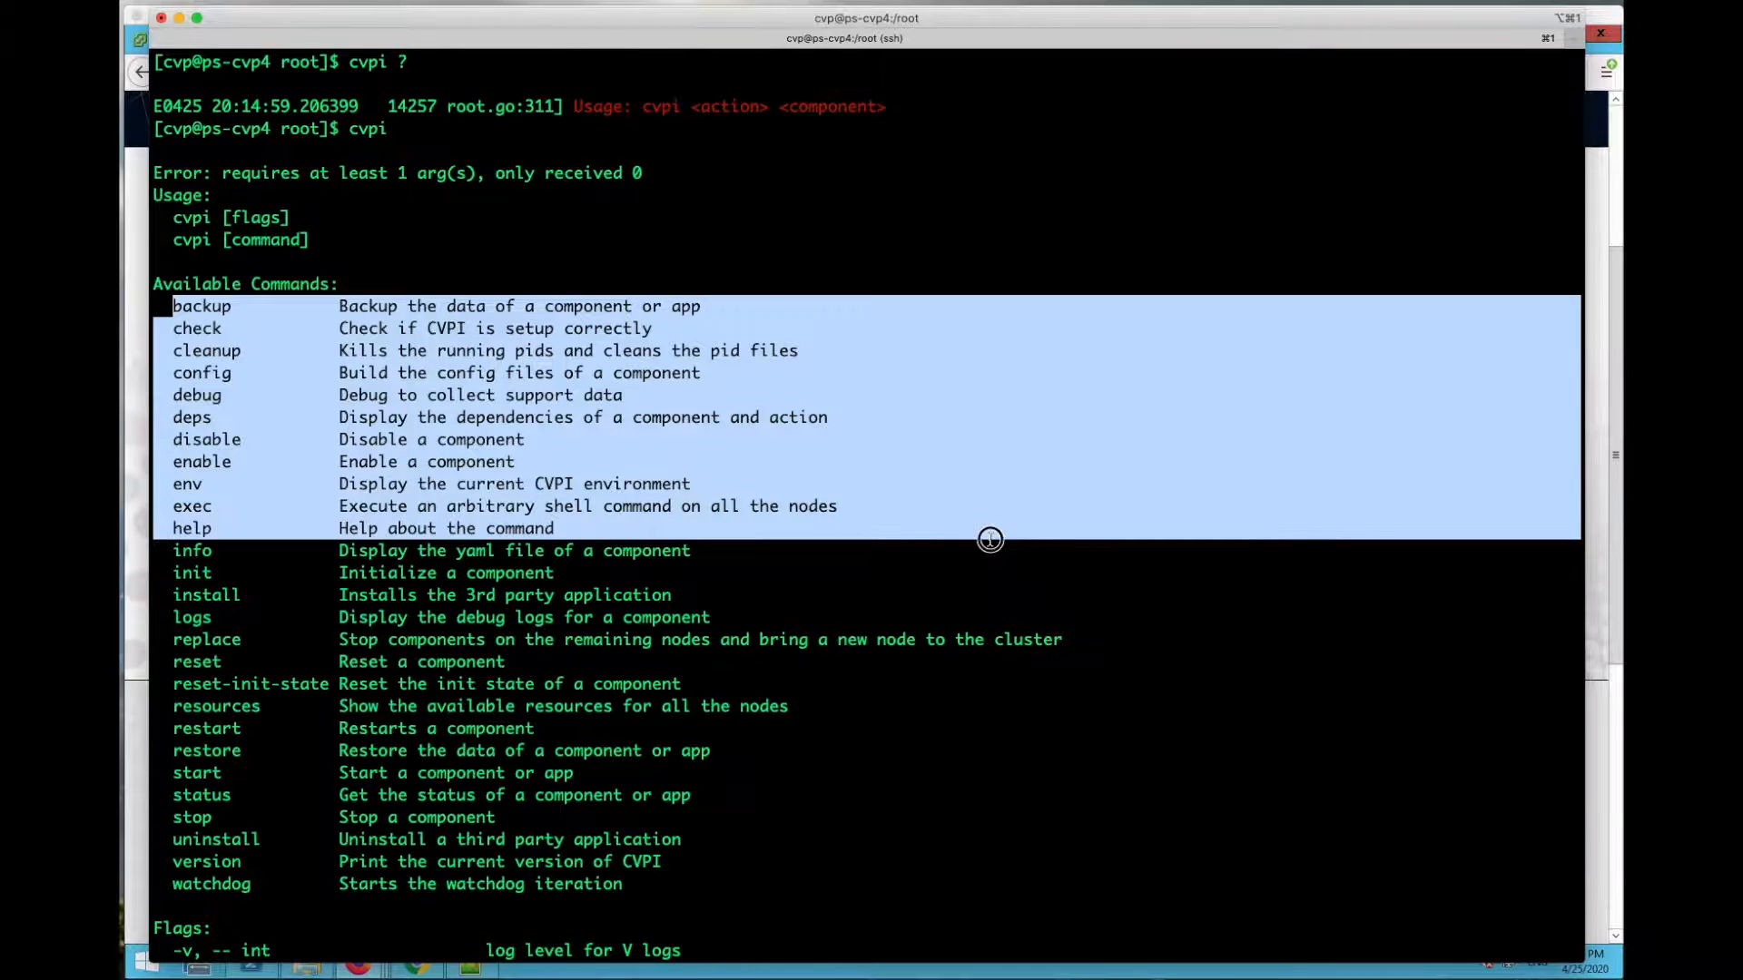
left_click(482, 575)
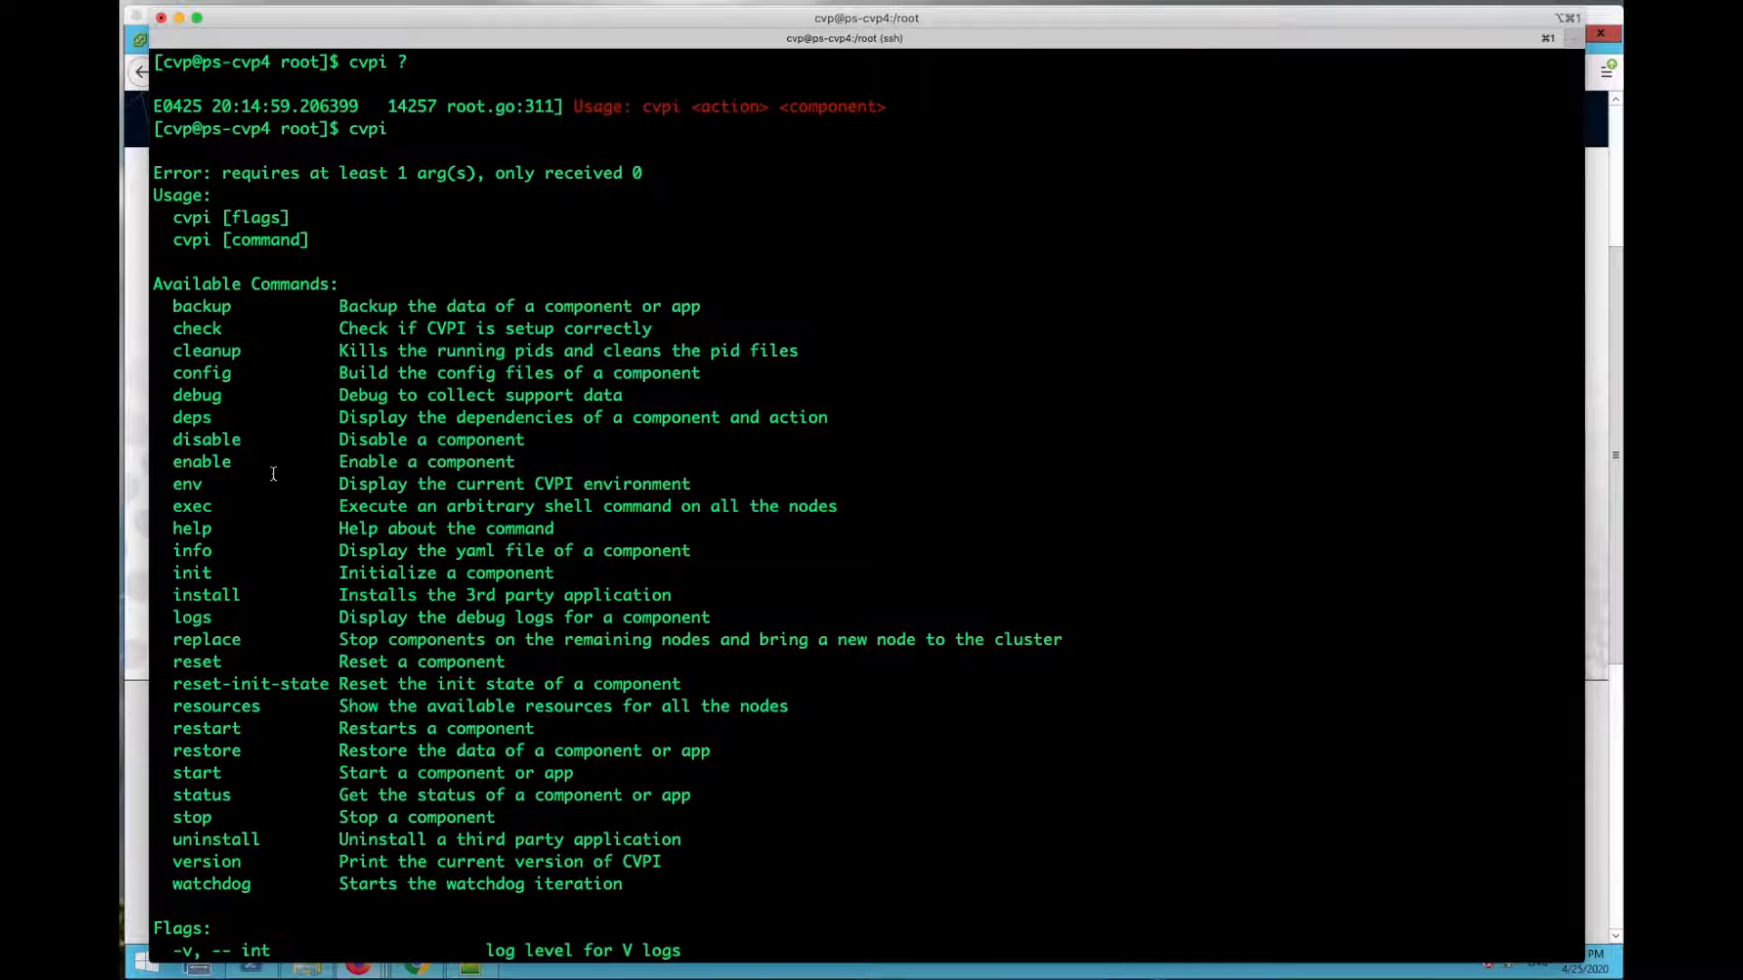
left_click_drag(167, 460, 562, 465)
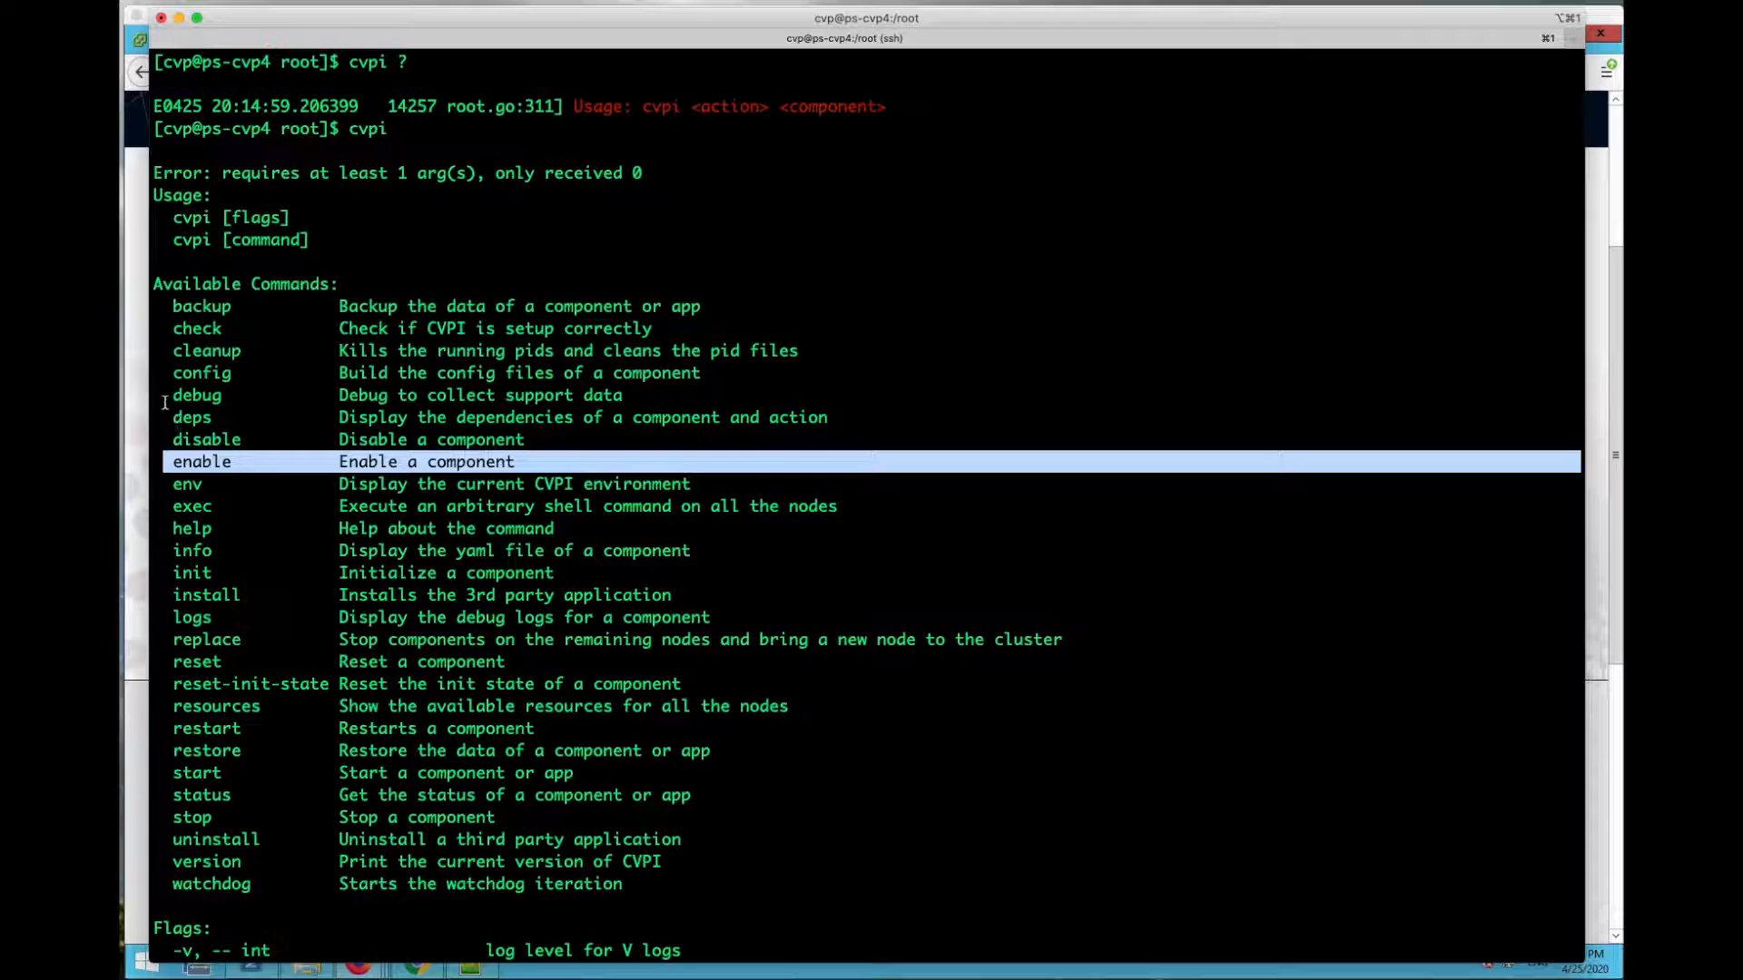
left_click_drag(164, 439, 300, 463)
left_click(404, 588)
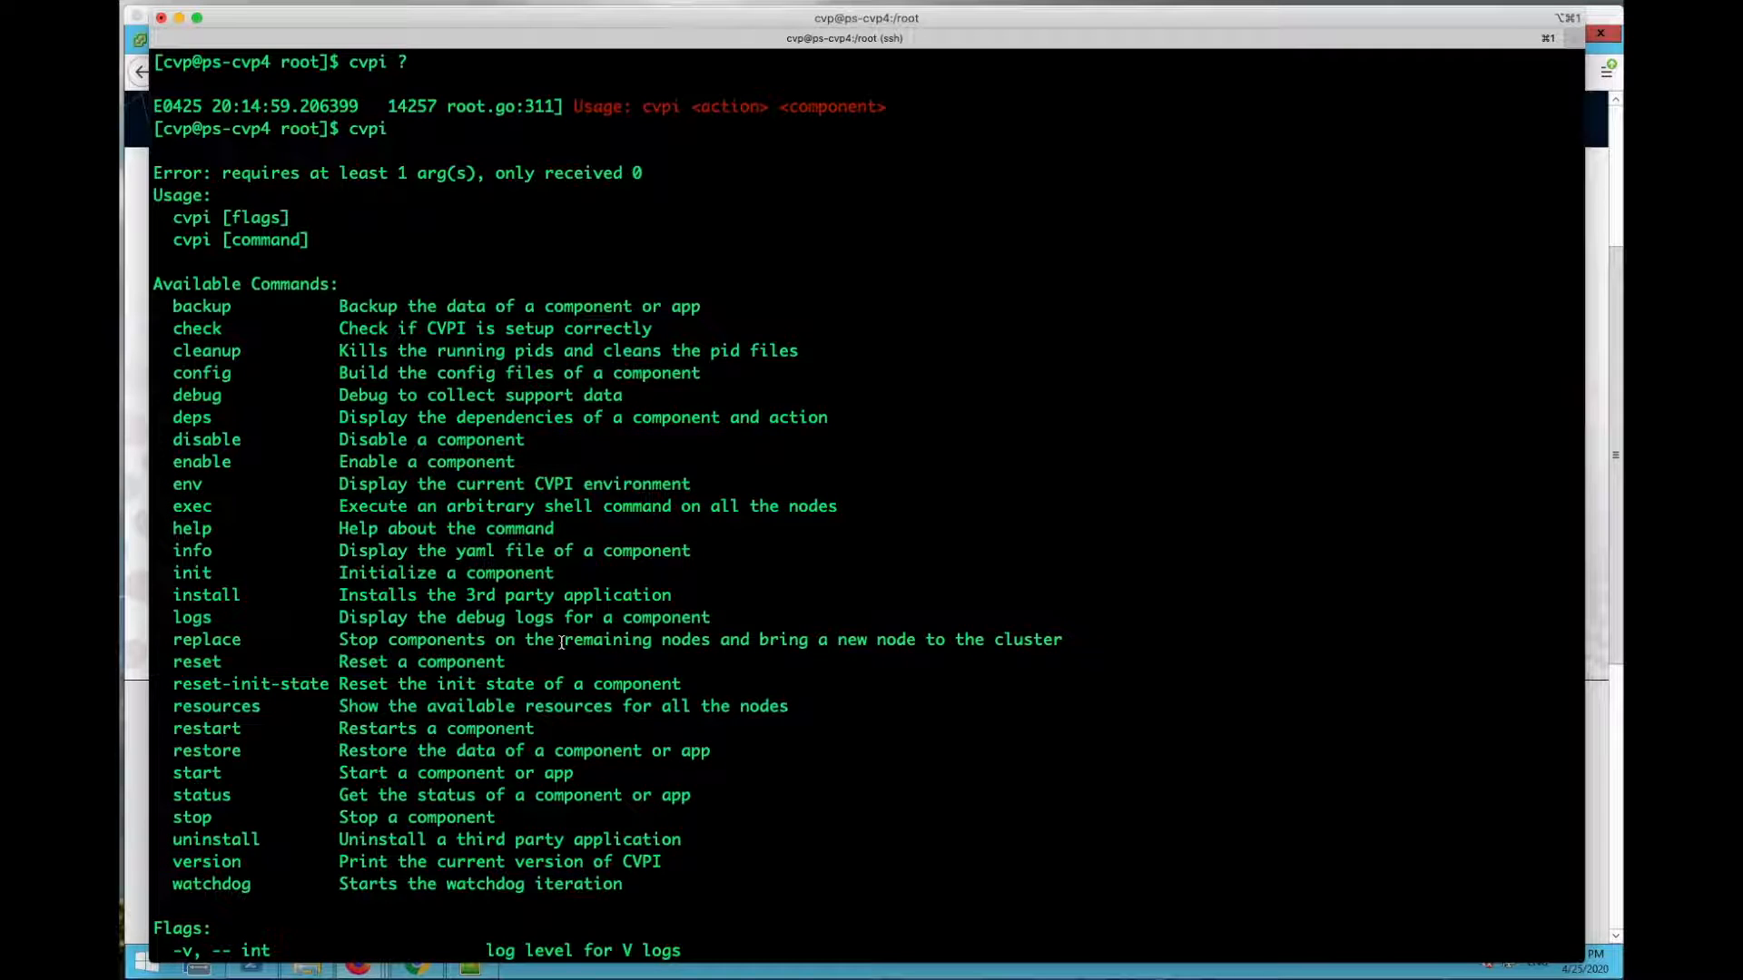
scroll(891, 631, "down", 6)
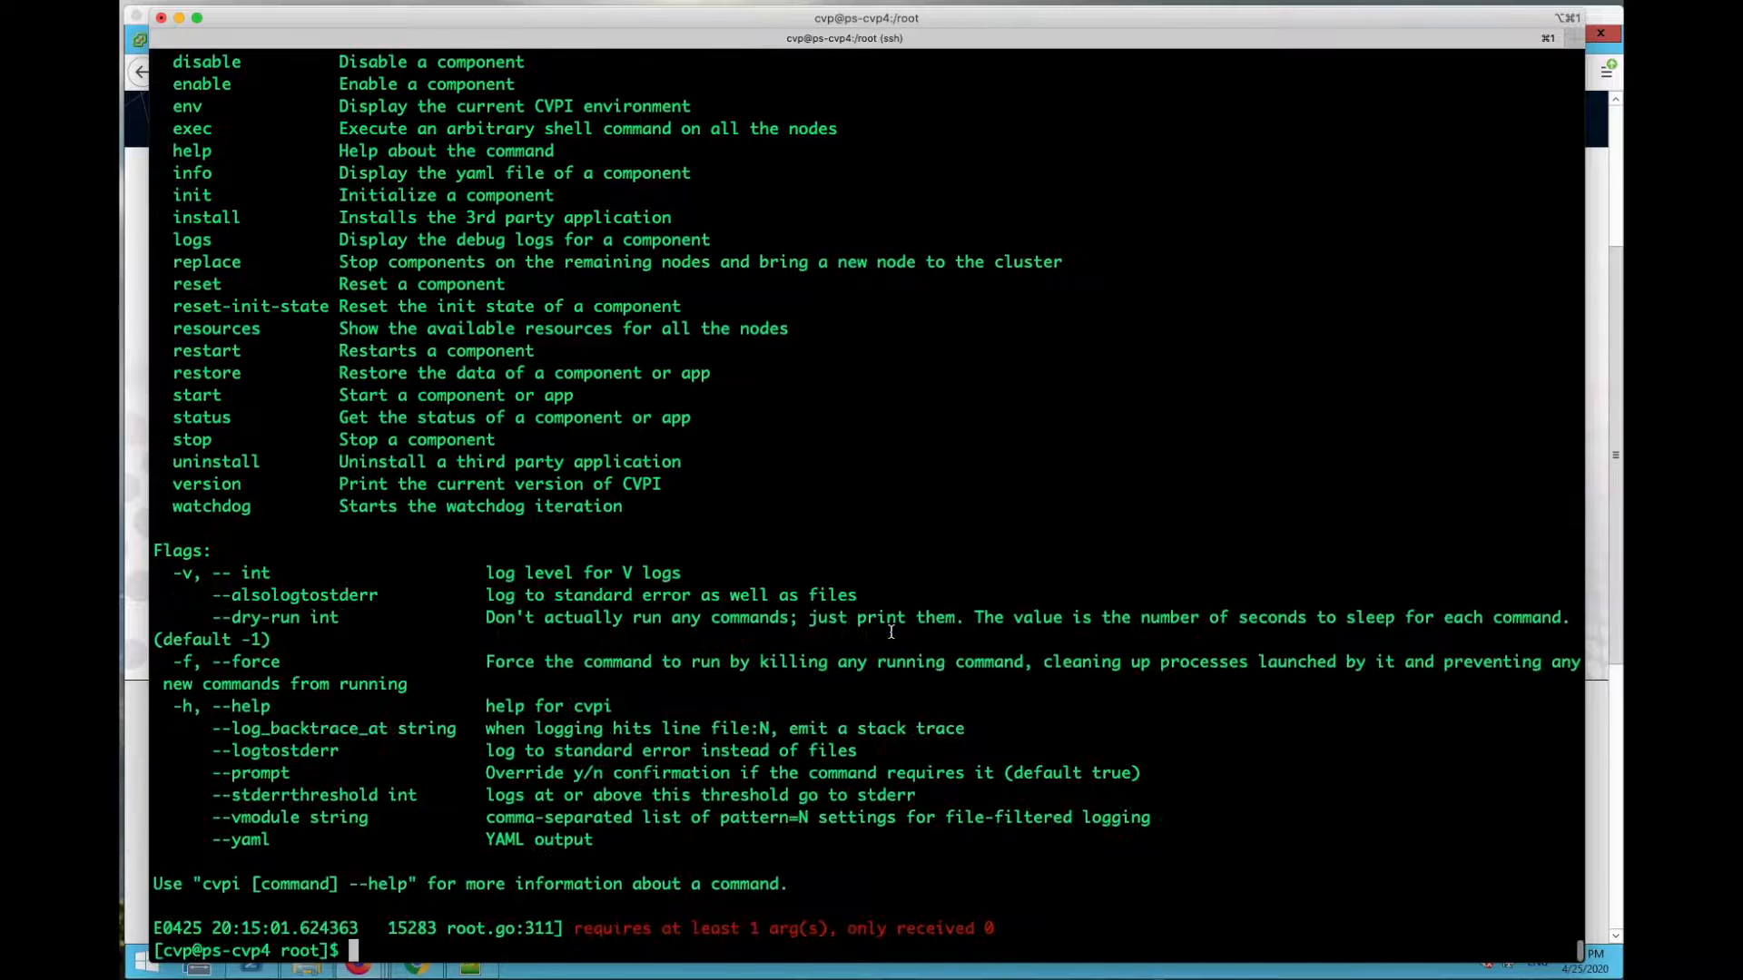
type("cvpi envir")
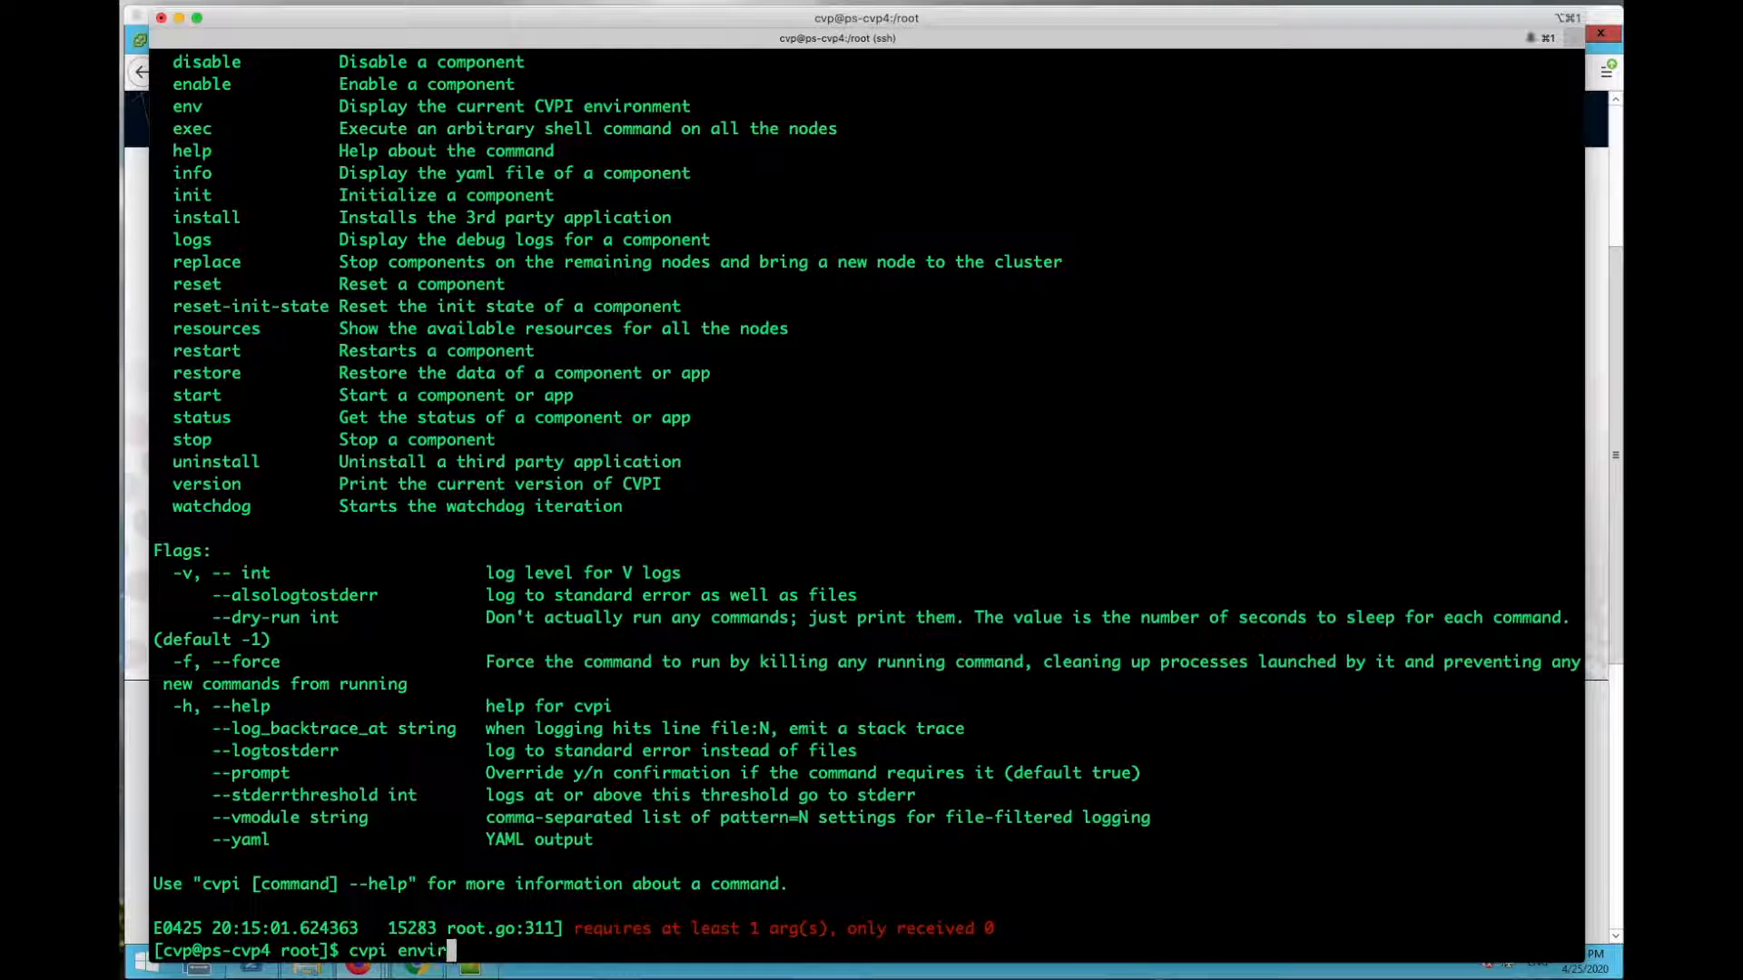
key("Return")
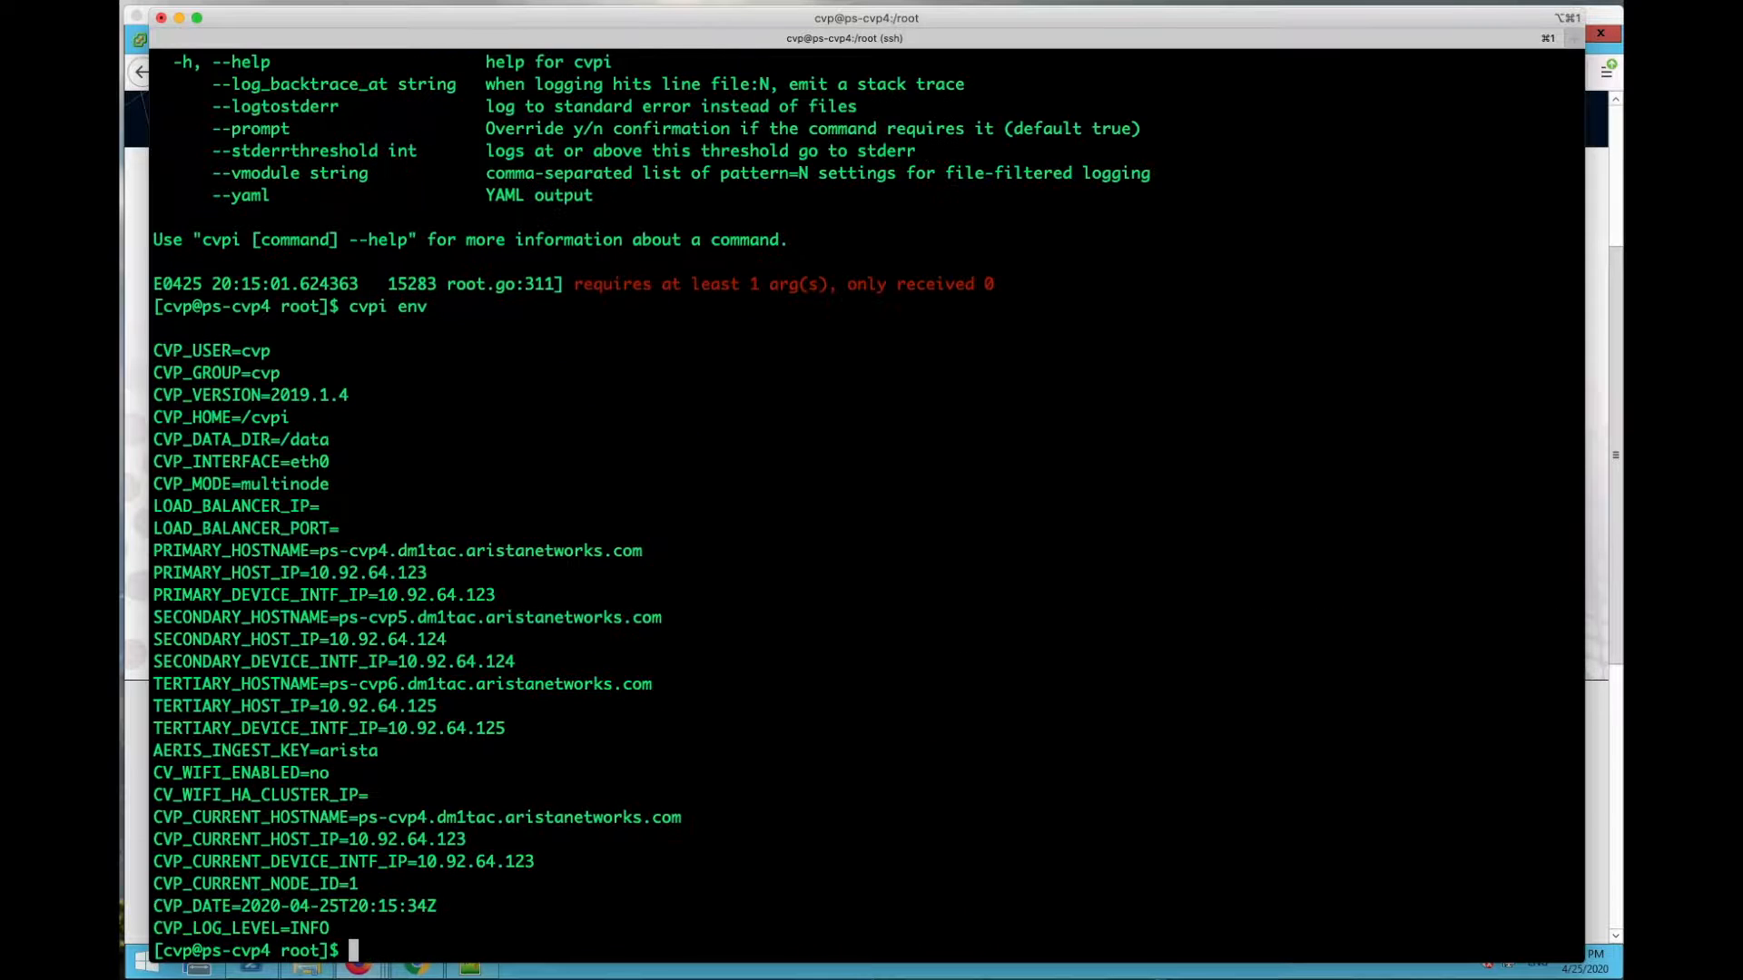
left_click_drag(266, 400, 351, 382)
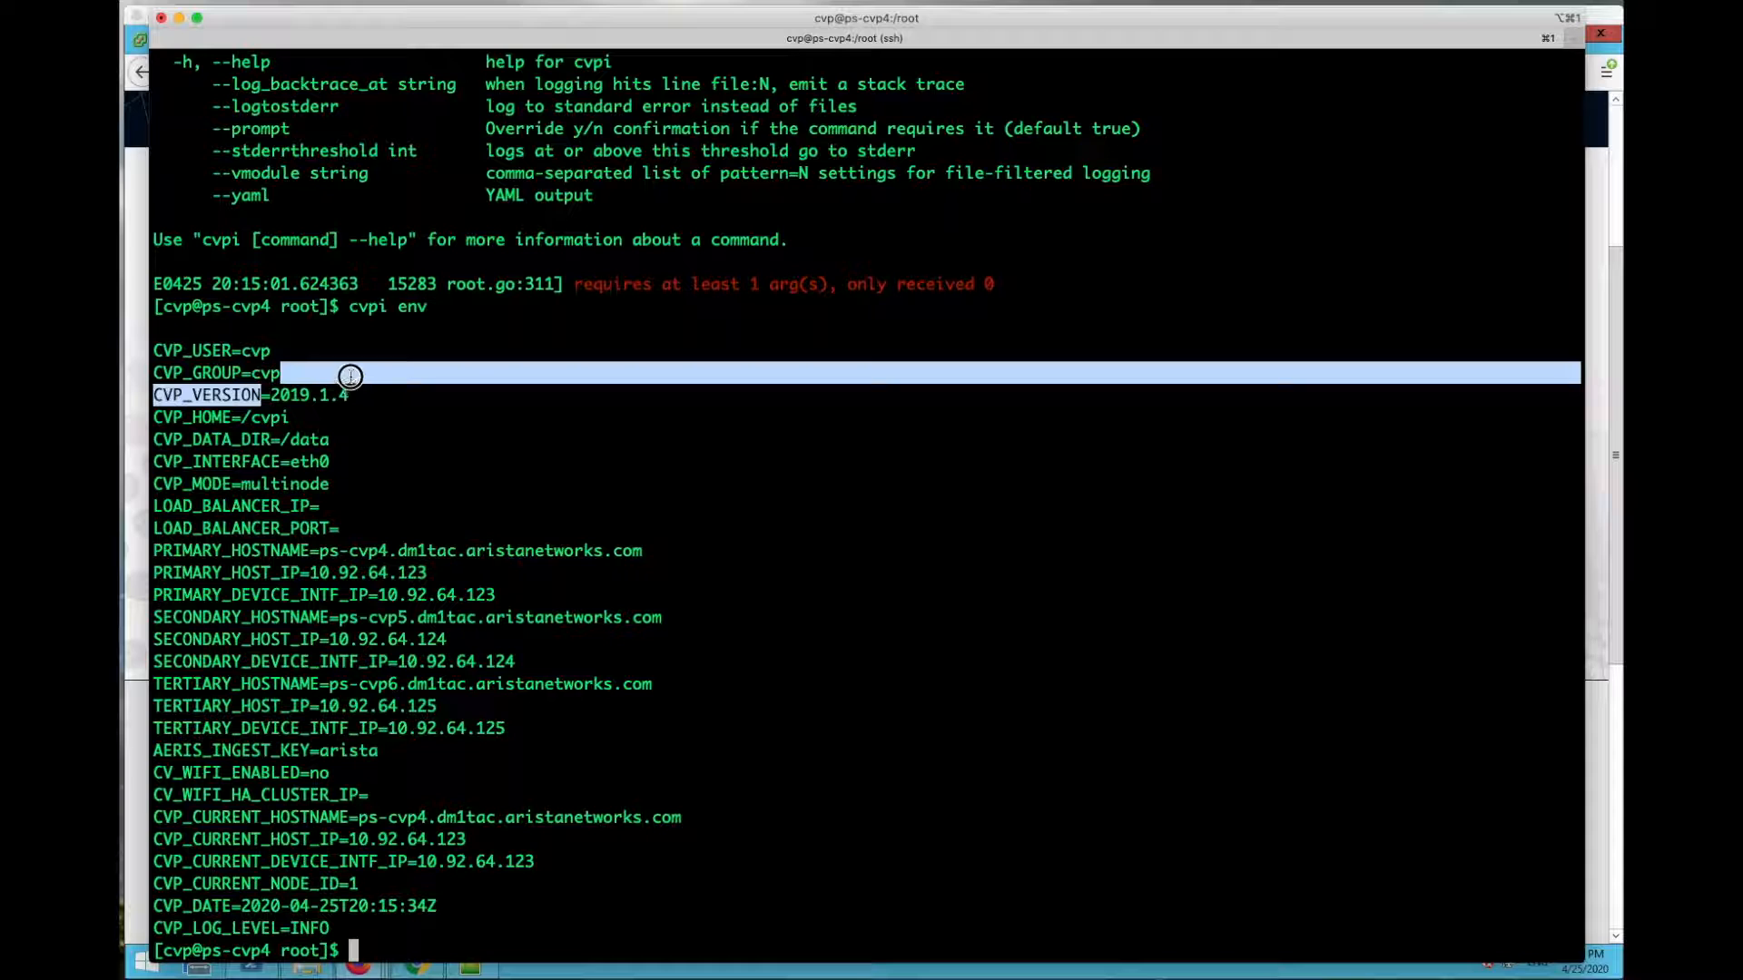
left_click(335, 574)
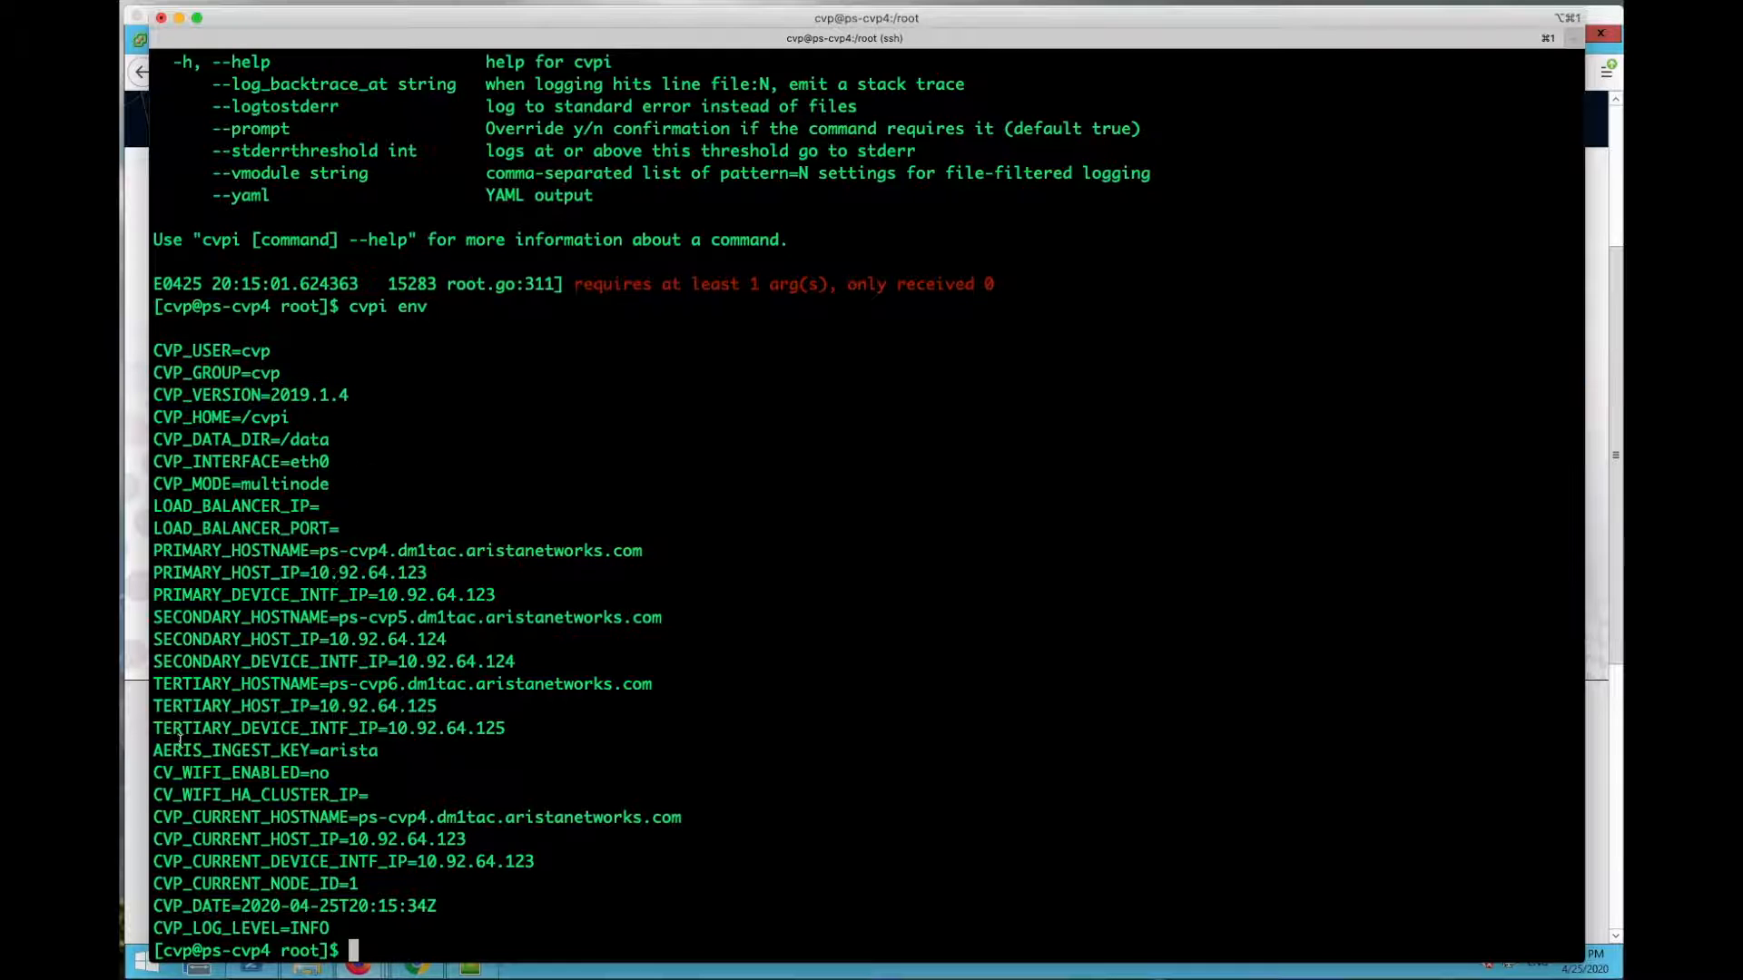
left_click_drag(153, 752, 386, 746)
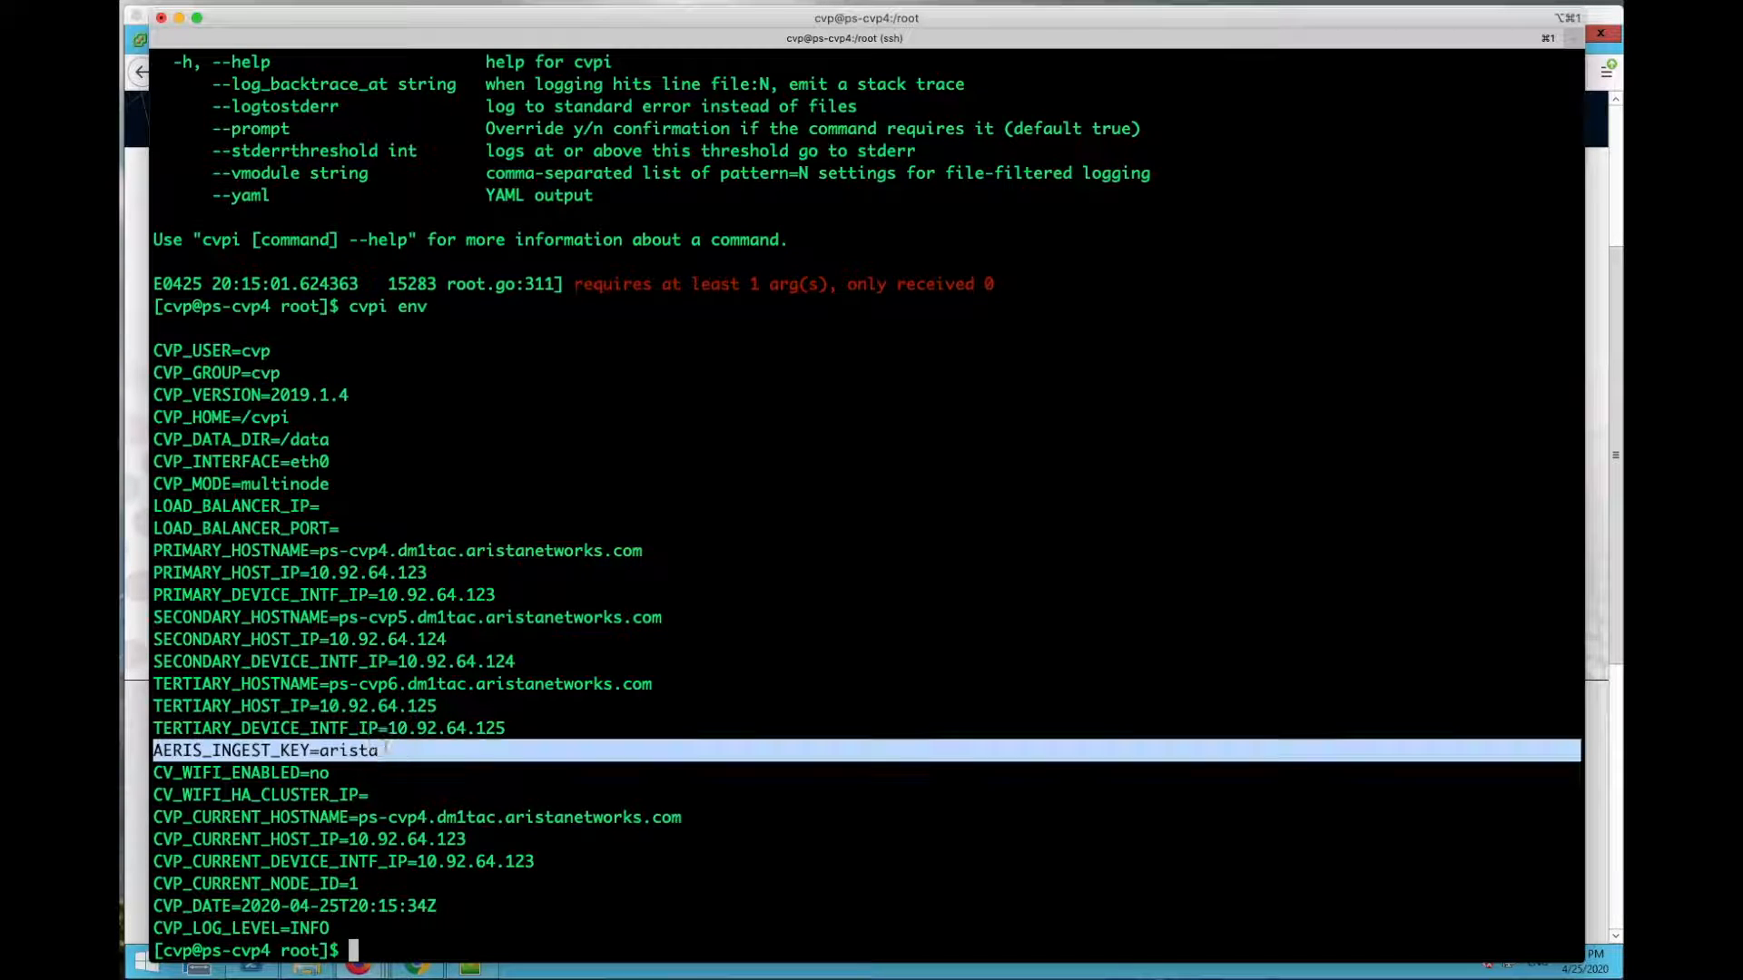
left_click(640, 745)
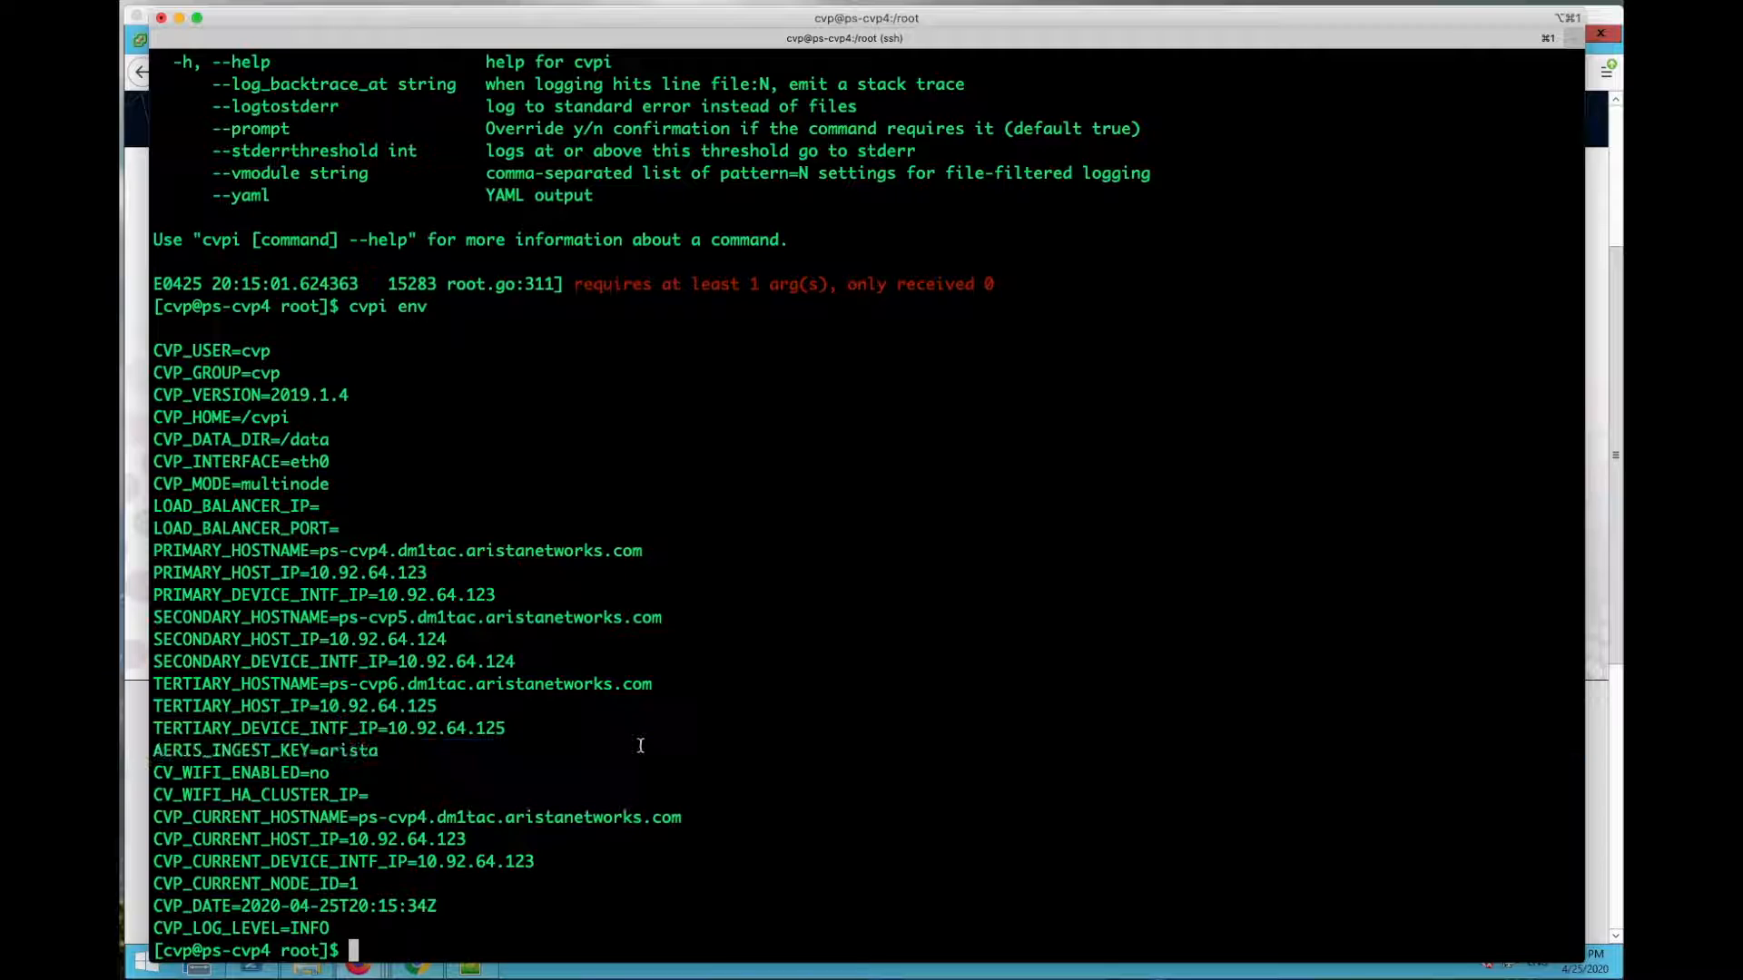
left_click_drag(151, 549, 654, 755)
left_click(858, 733)
Step: In Firefox, open the 10.92.64.123 tab and accept the certificate risk to continue
left_click(162, 17)
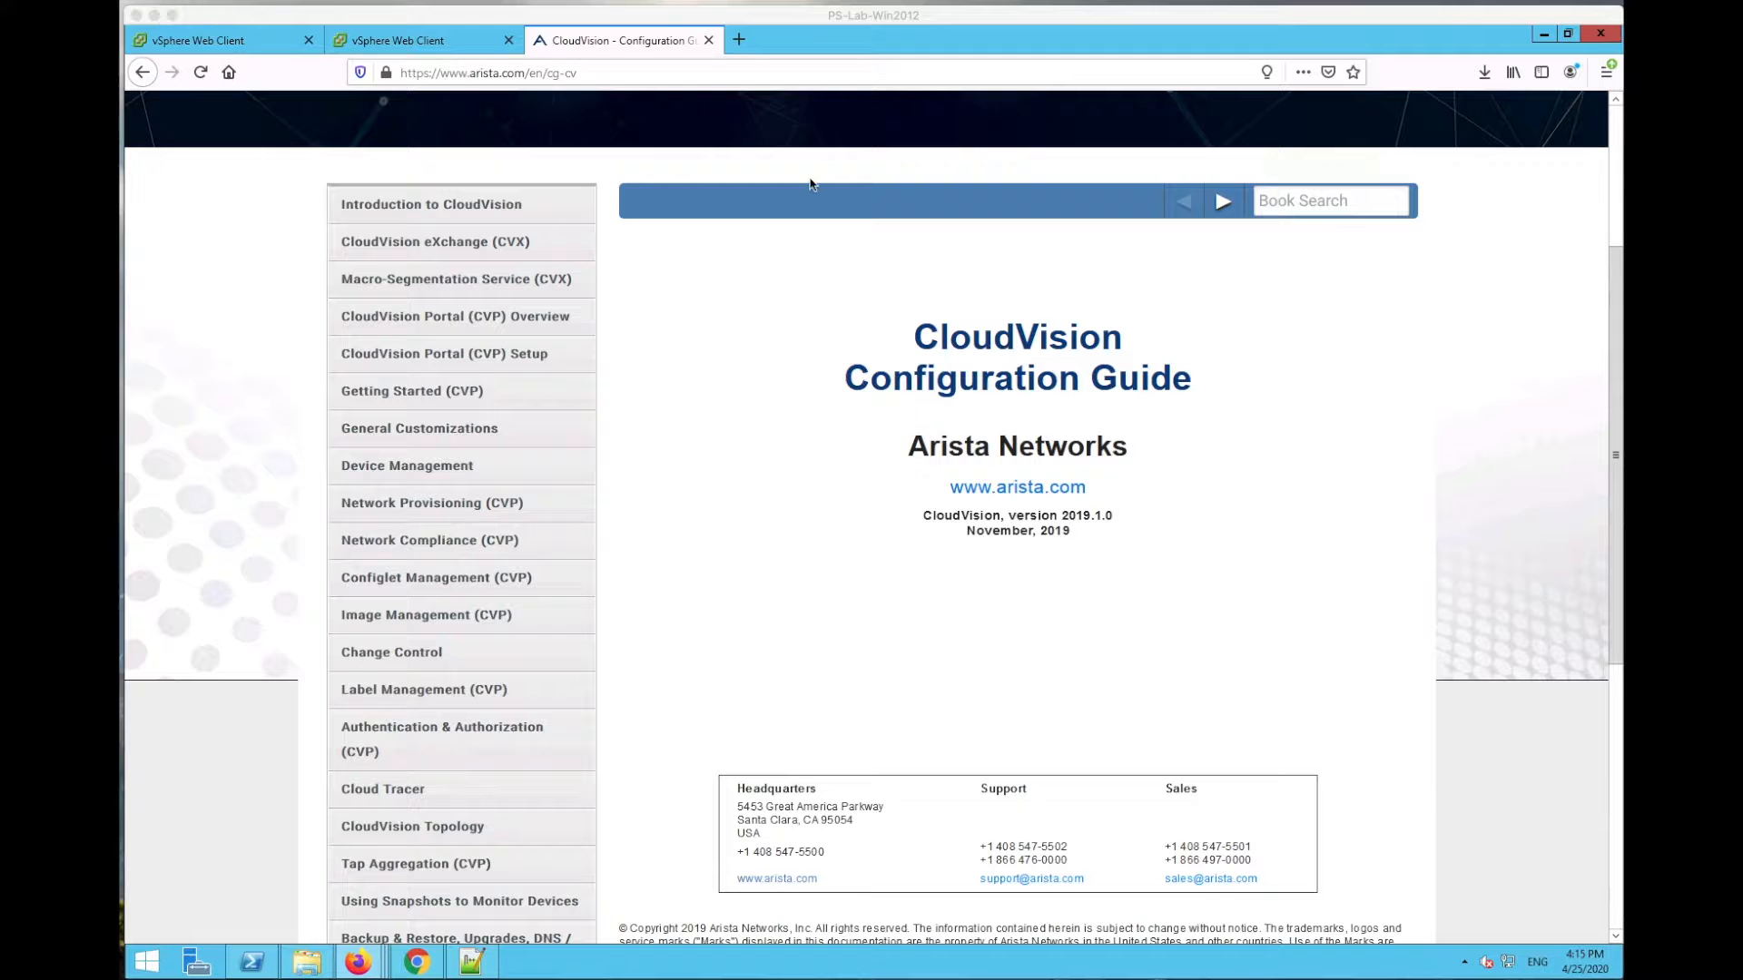
left_click(744, 41)
left_click(1180, 612)
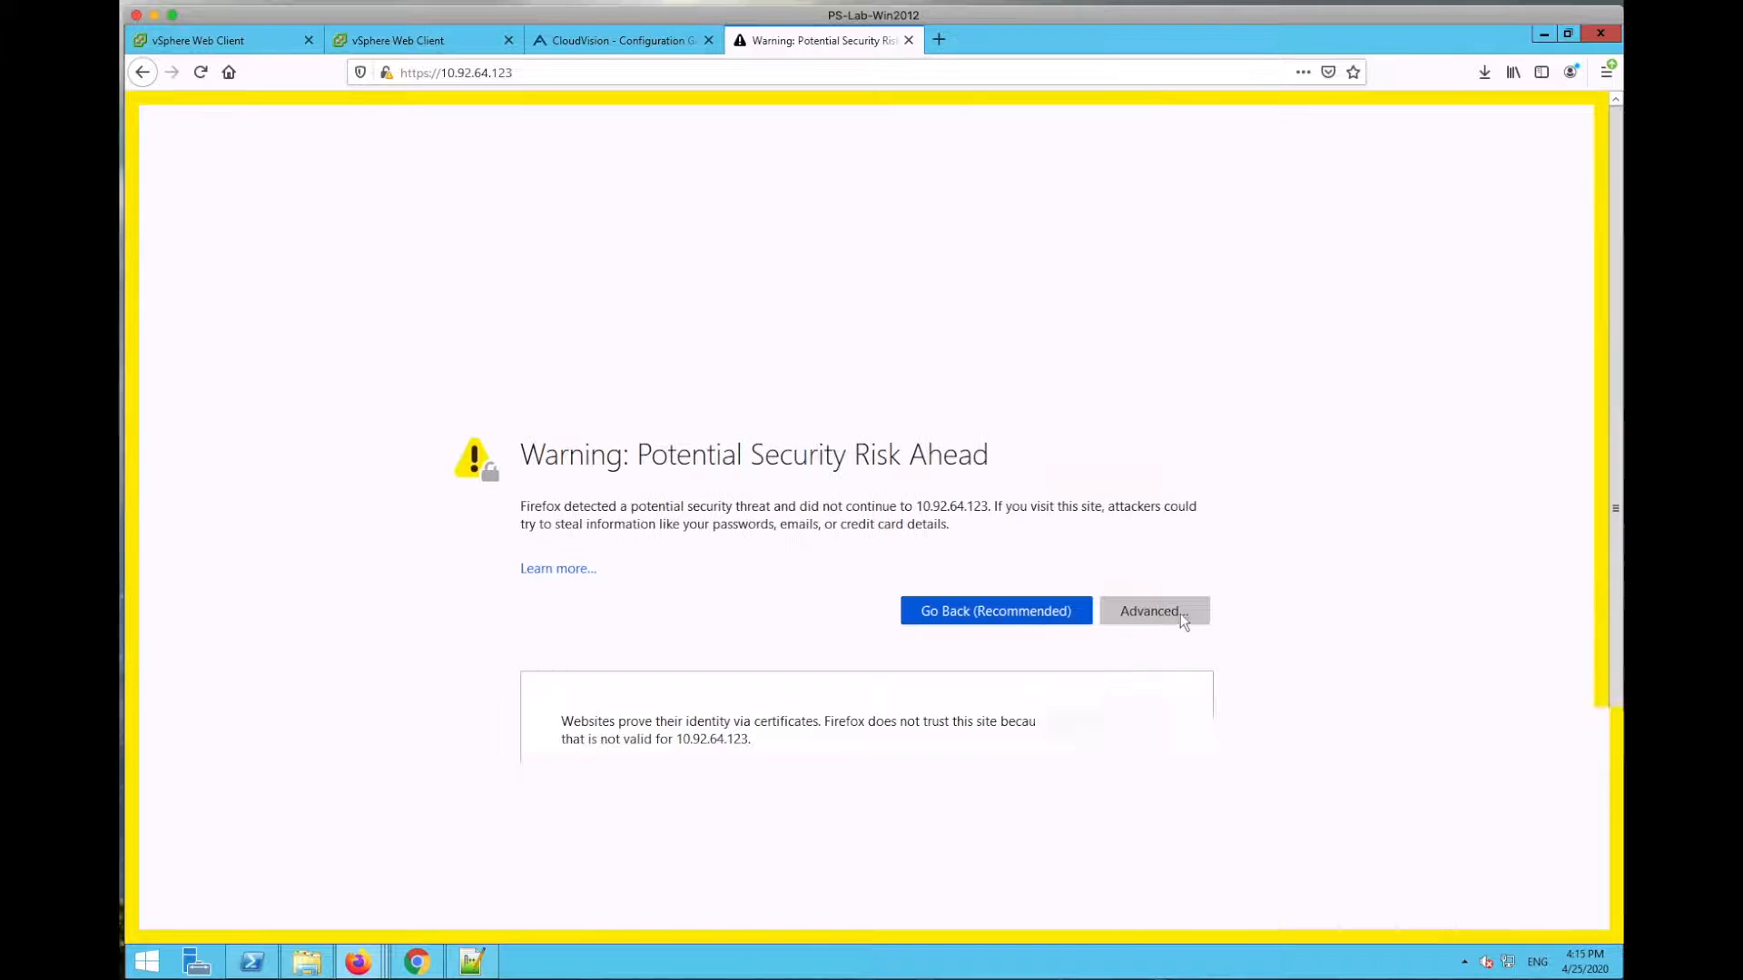
left_click(1047, 875)
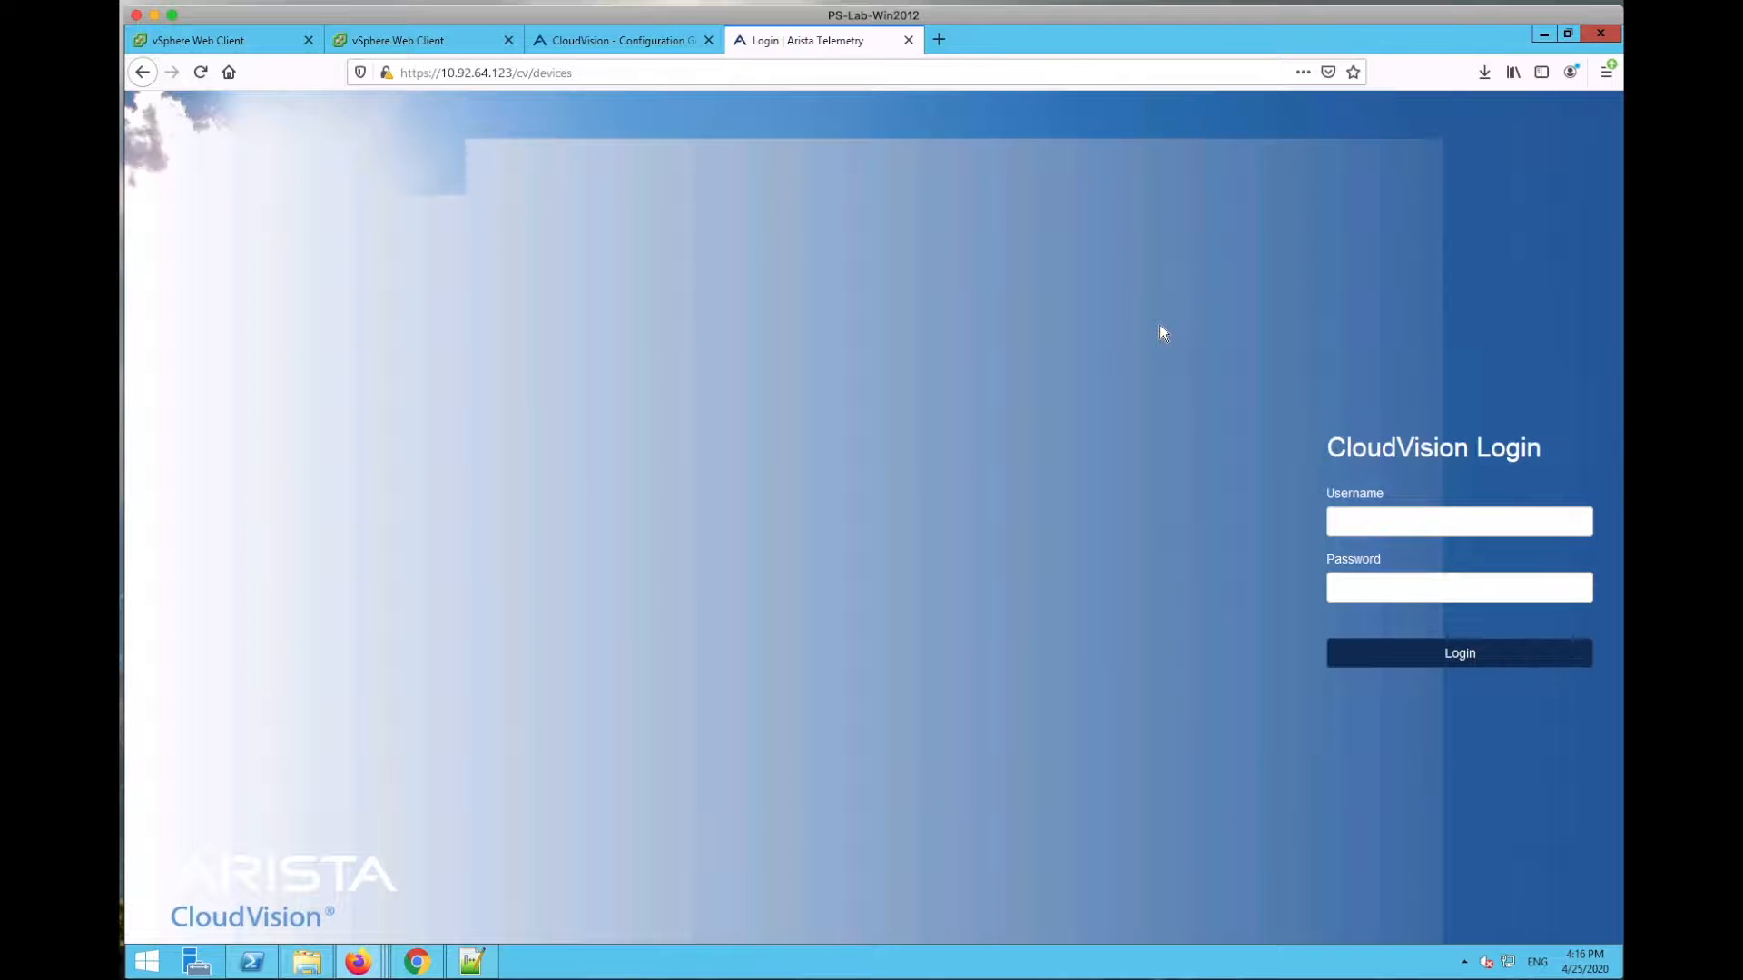
Step: Log in to CloudVision as cvpadmin with the default administrator password
left_click(1418, 521)
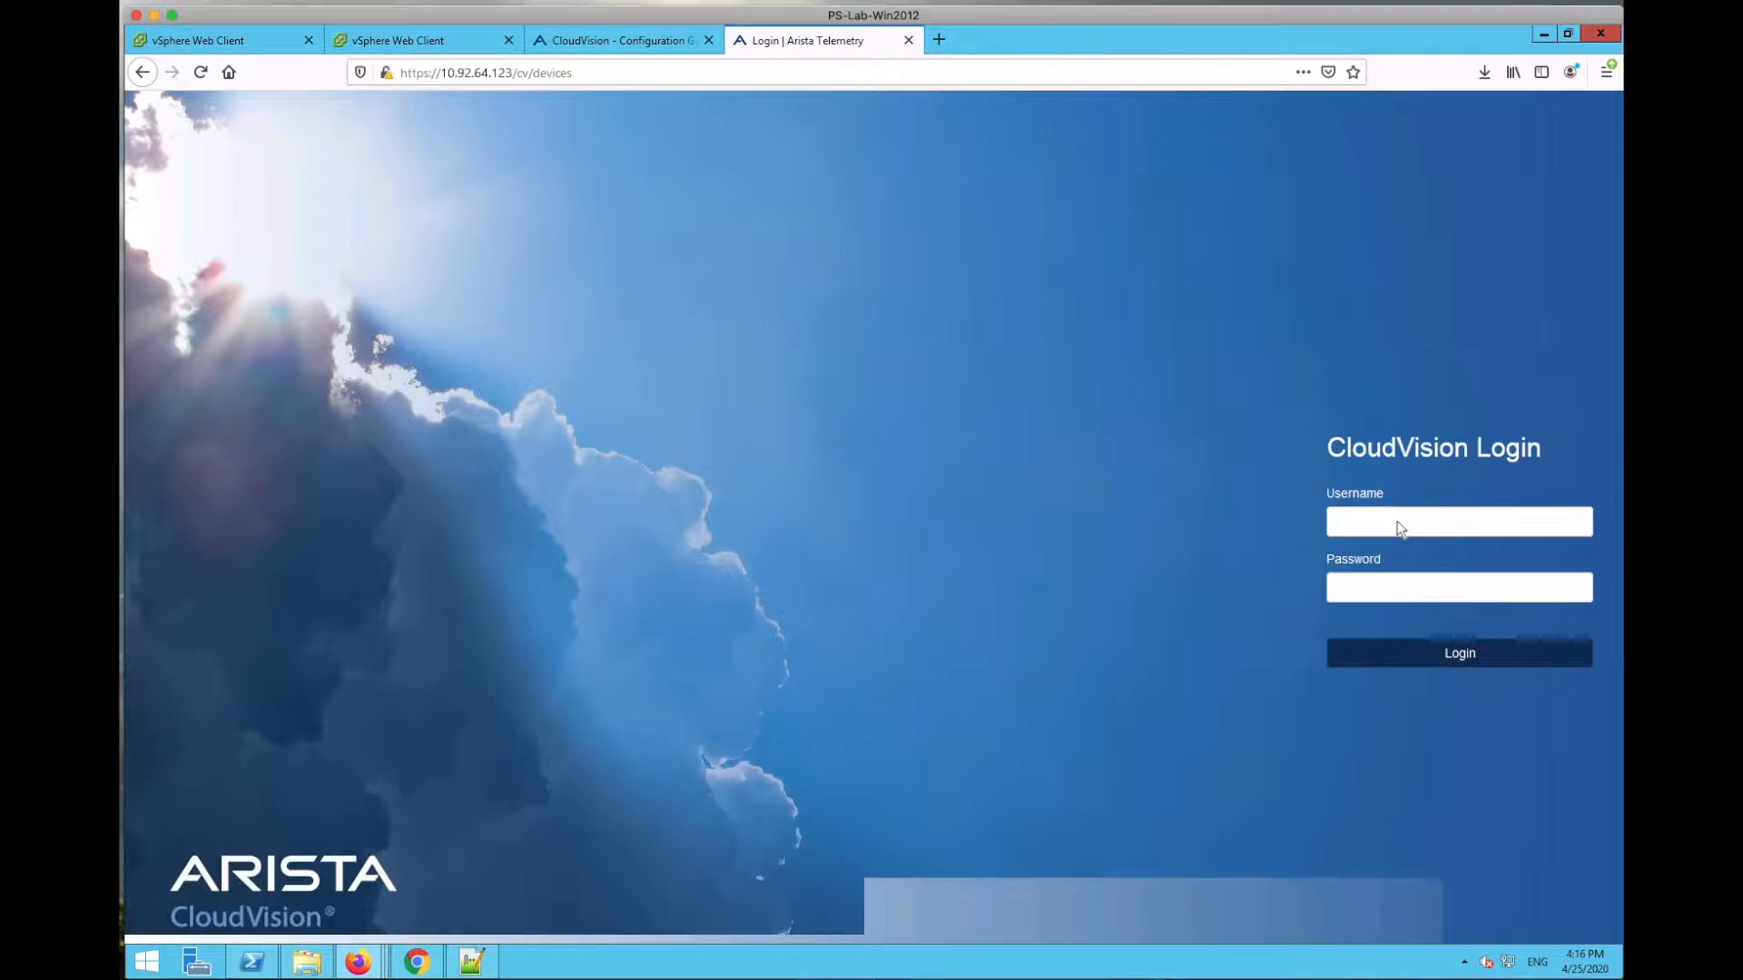
type("c")
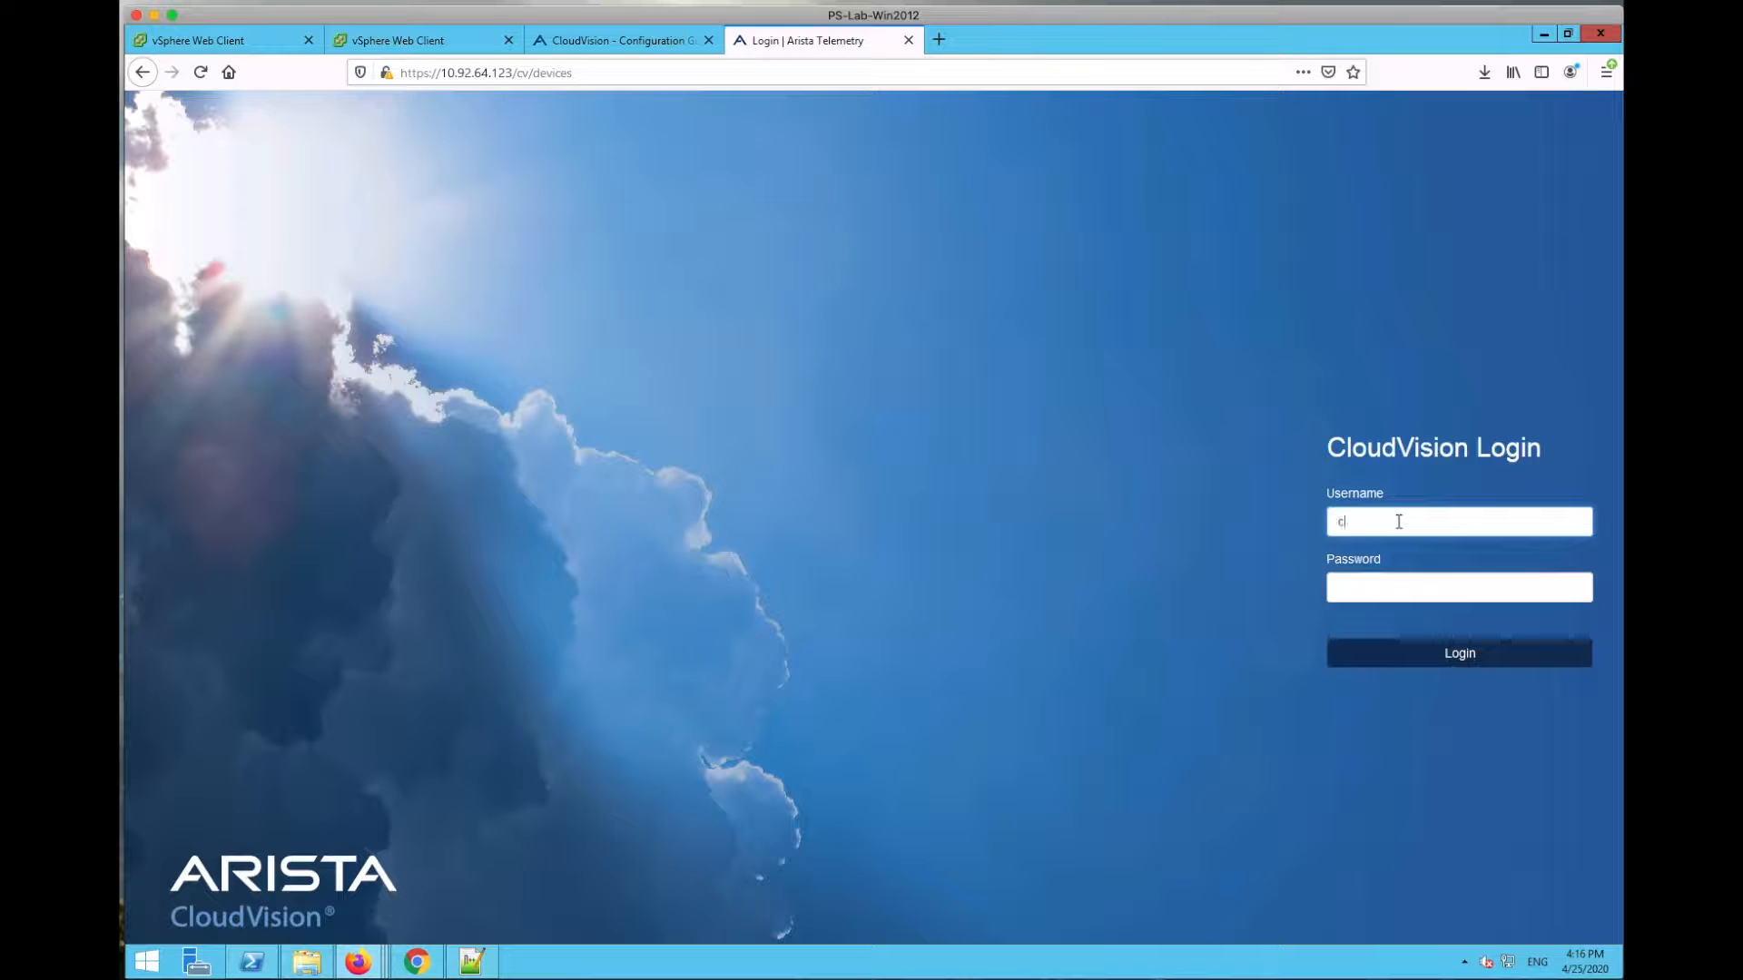
type("vpadmin")
left_click(1385, 584)
type("arista")
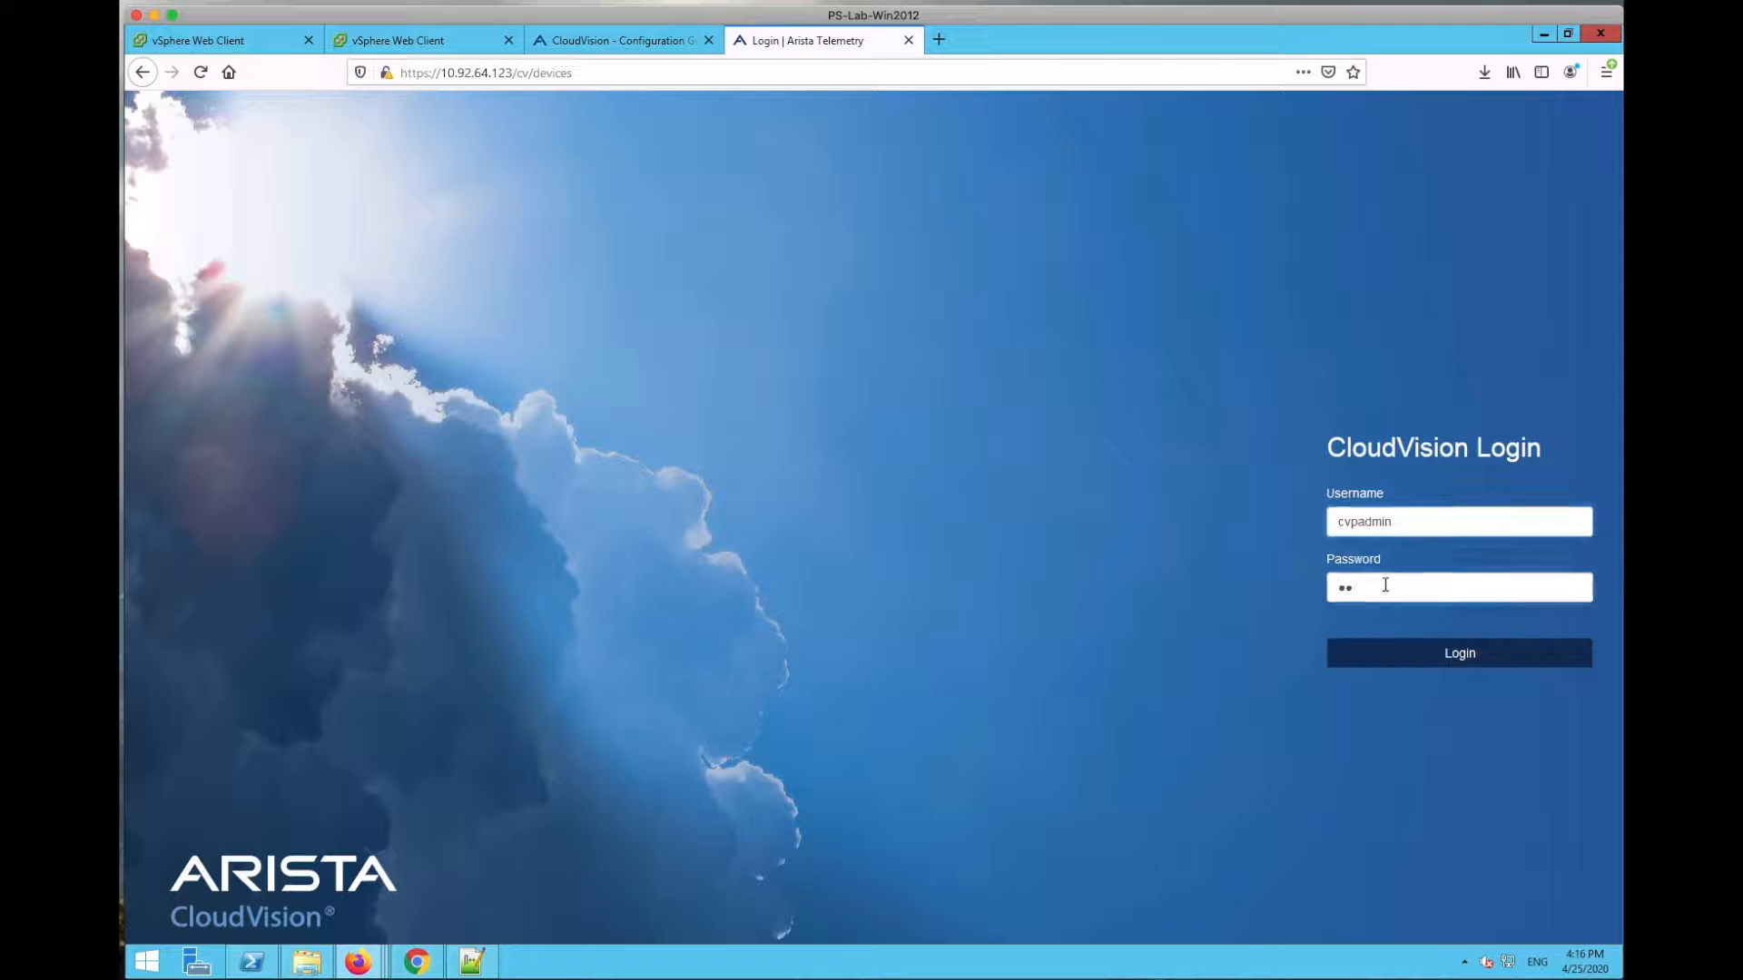
type("12")
left_click(1446, 655)
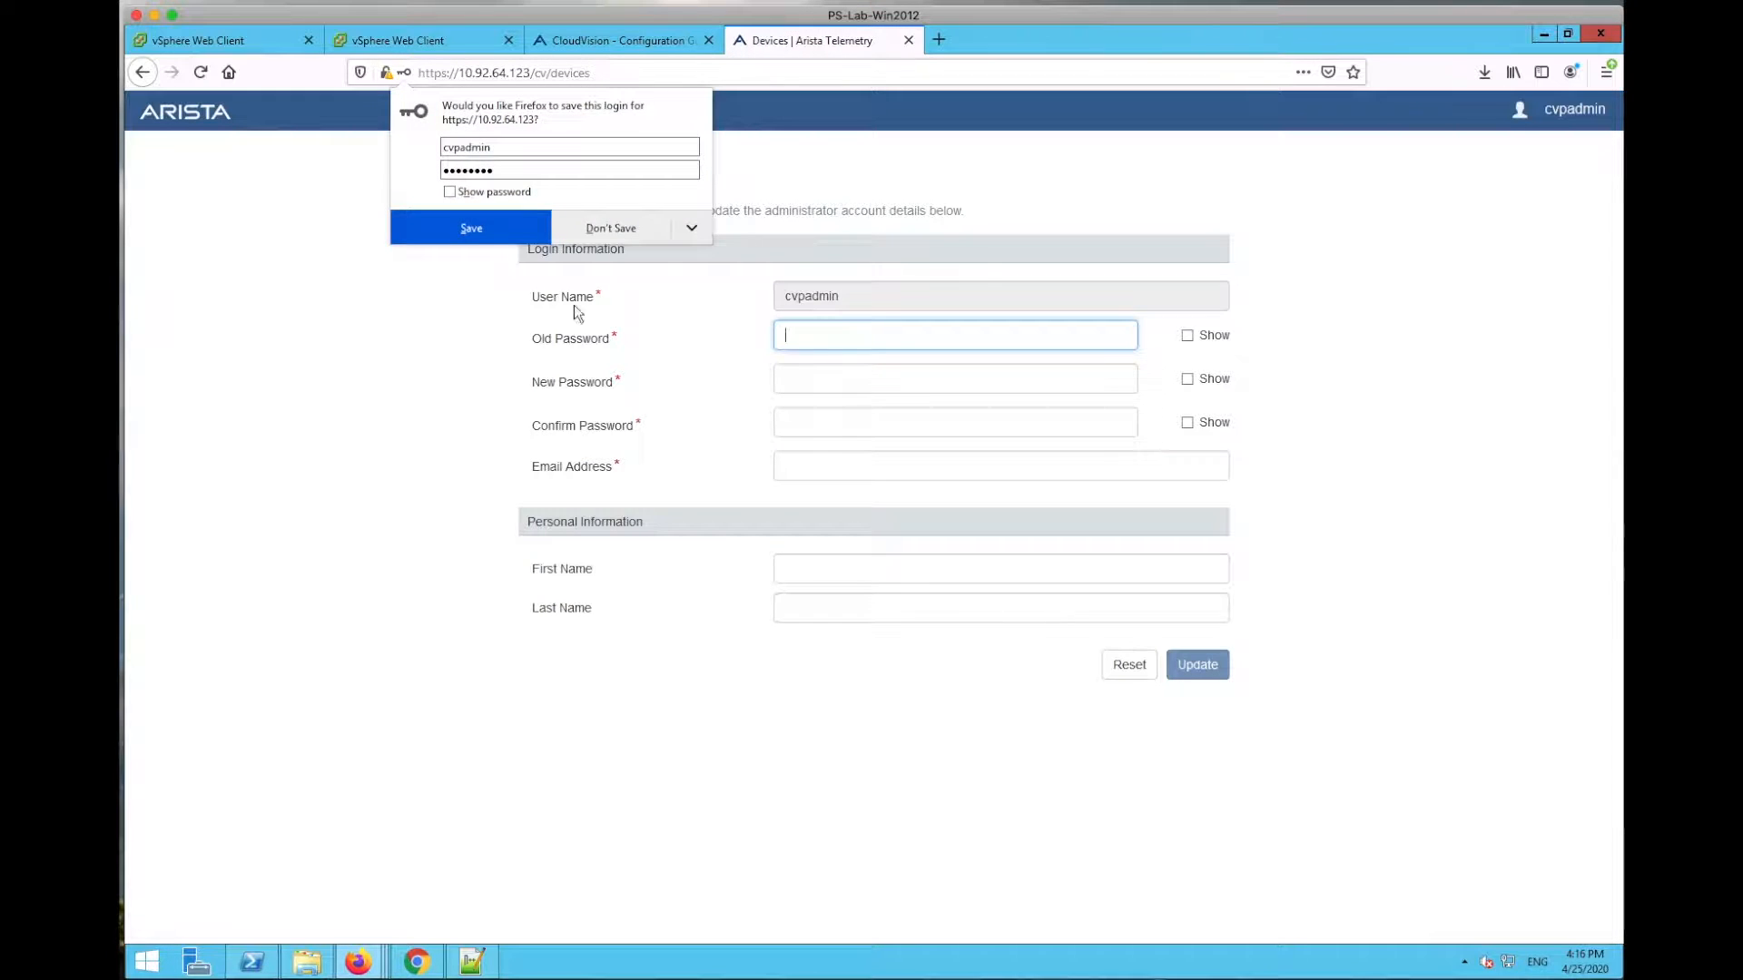
Step: Let Firefox save the login, then enter the old password and the new administrator password twice
left_click(490, 234)
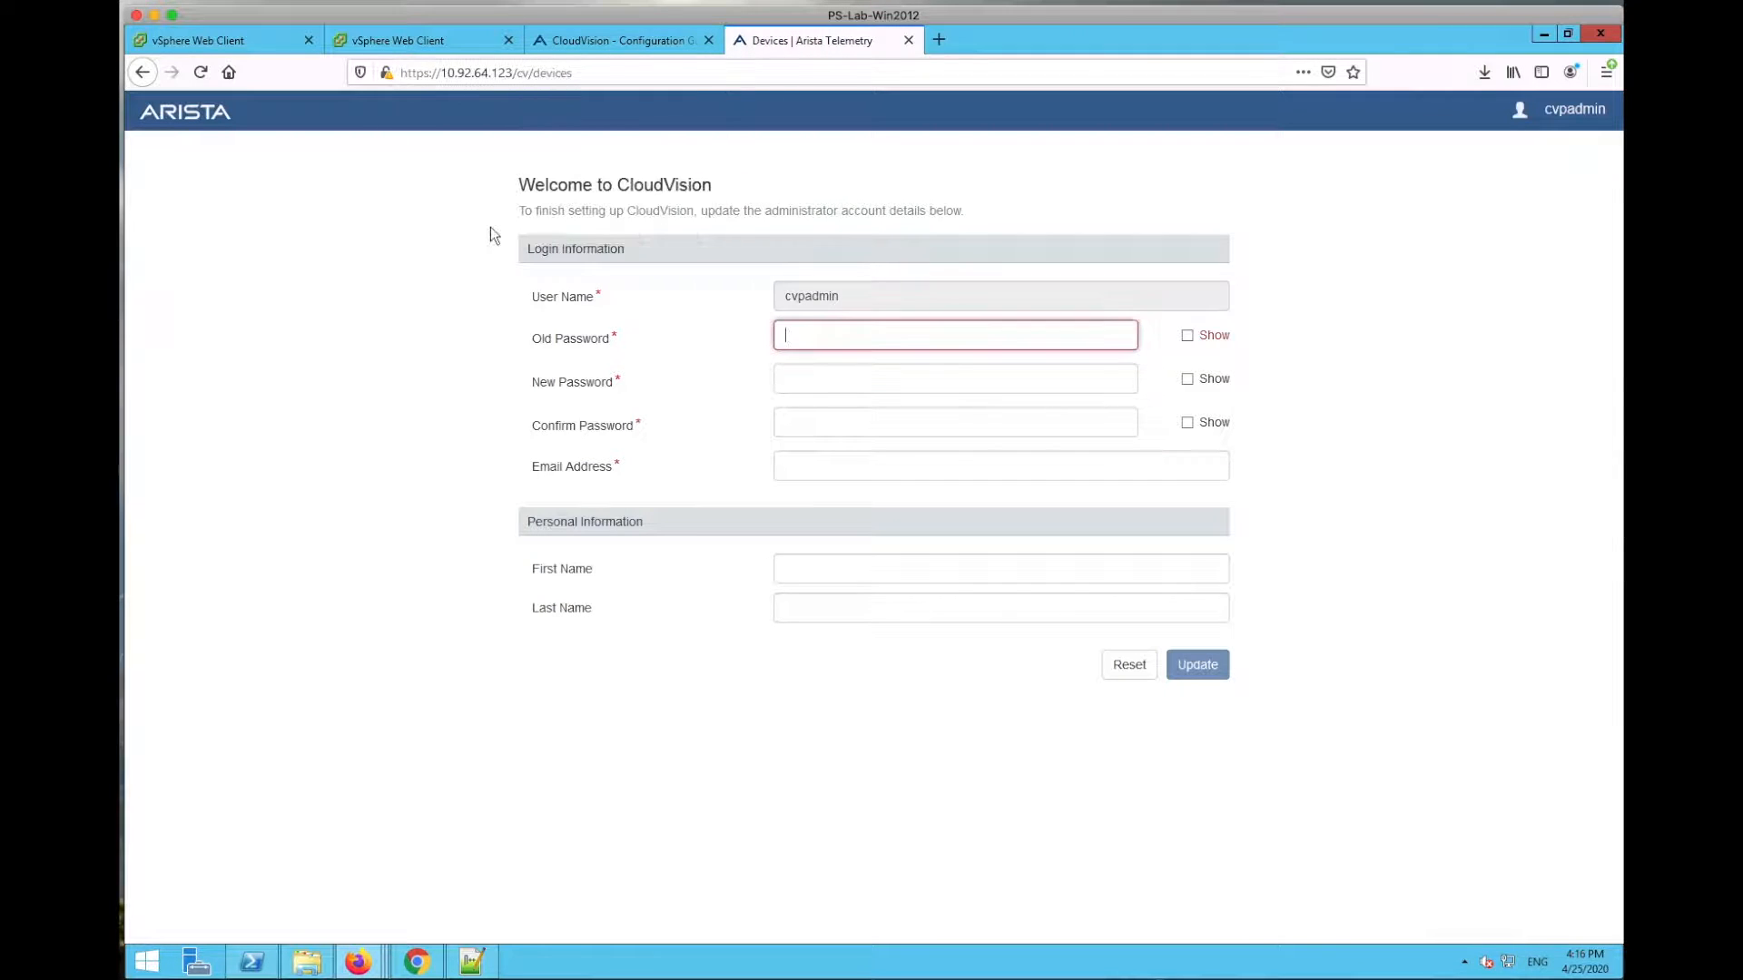
left_click(832, 336)
left_click(900, 338)
type("cvpadmin")
left_click(900, 338)
left_click(884, 377)
type("Arista123!")
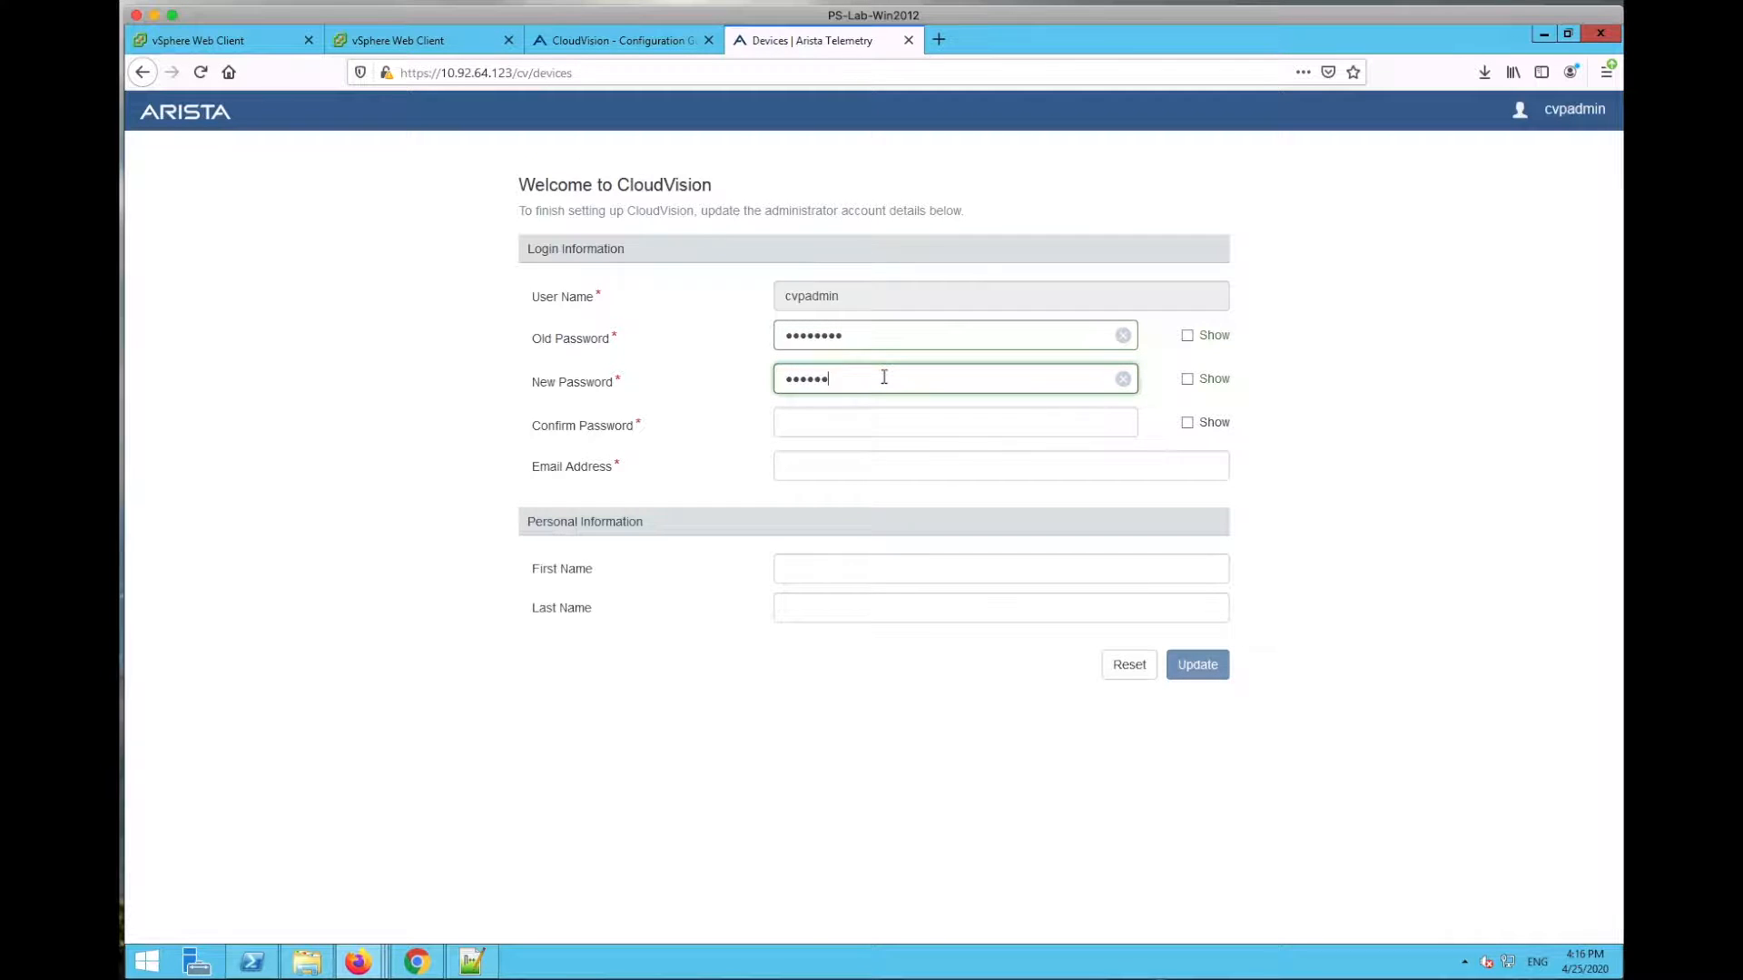
left_click(842, 422)
type("Arista123!")
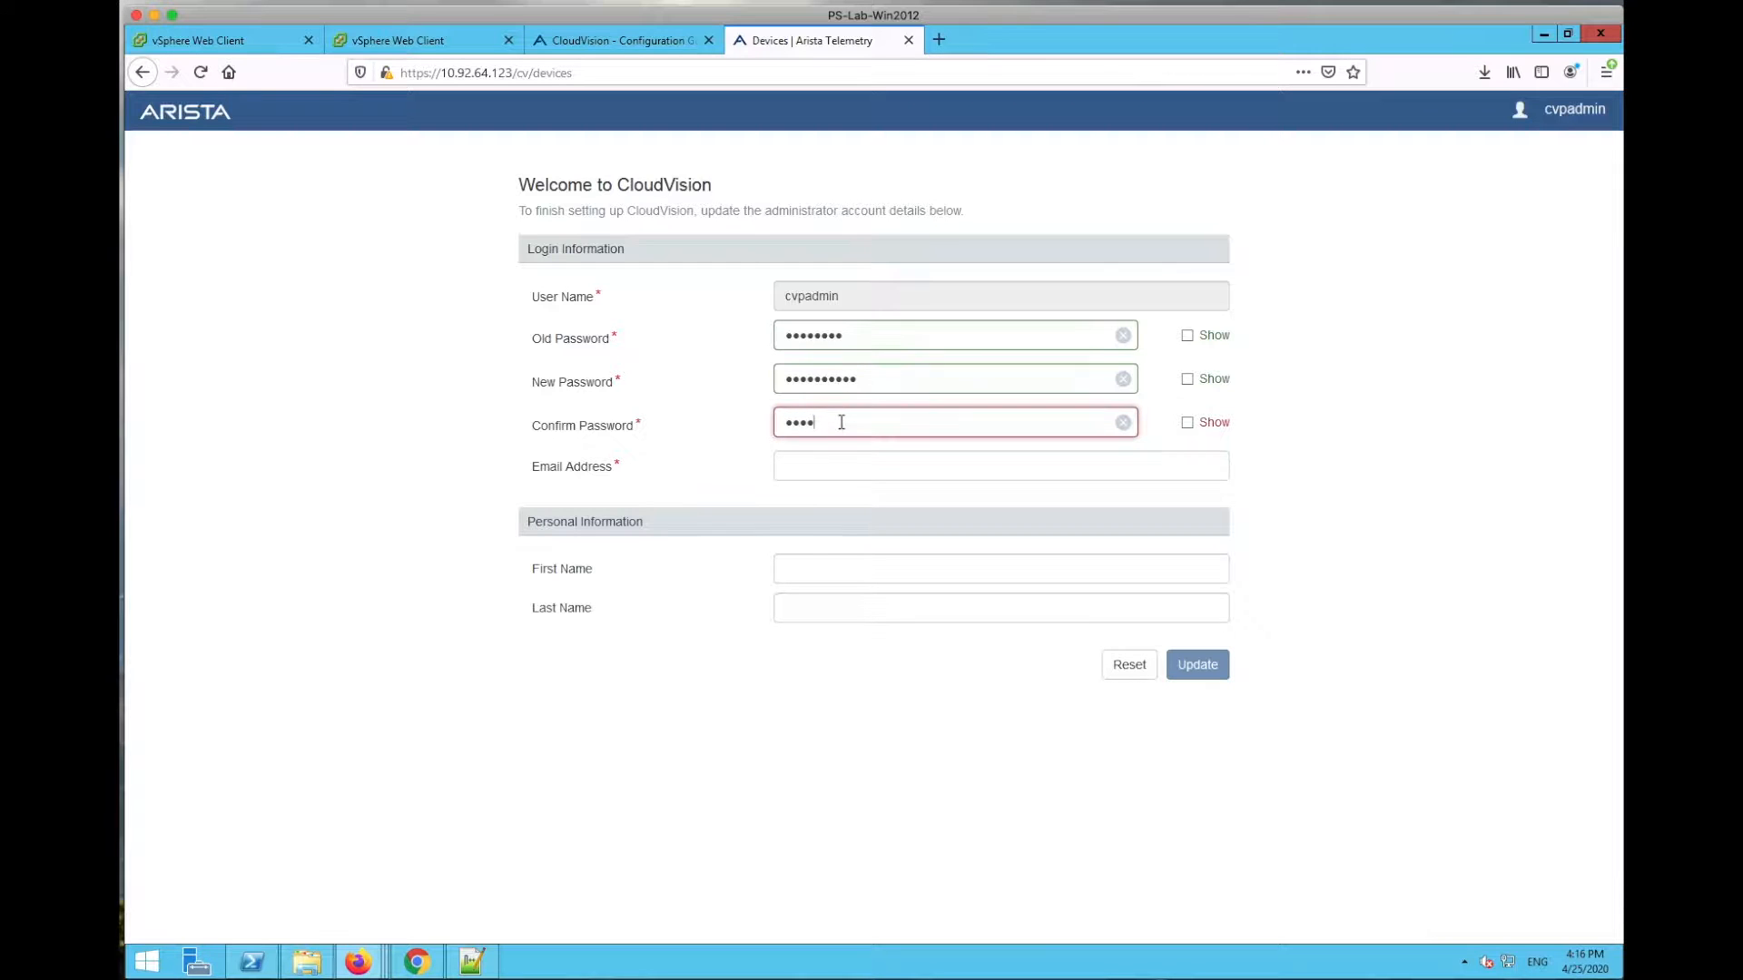
Step: Enter the administrator's contact e-mail, submit the update, and finish setup to log out
left_click(834, 463)
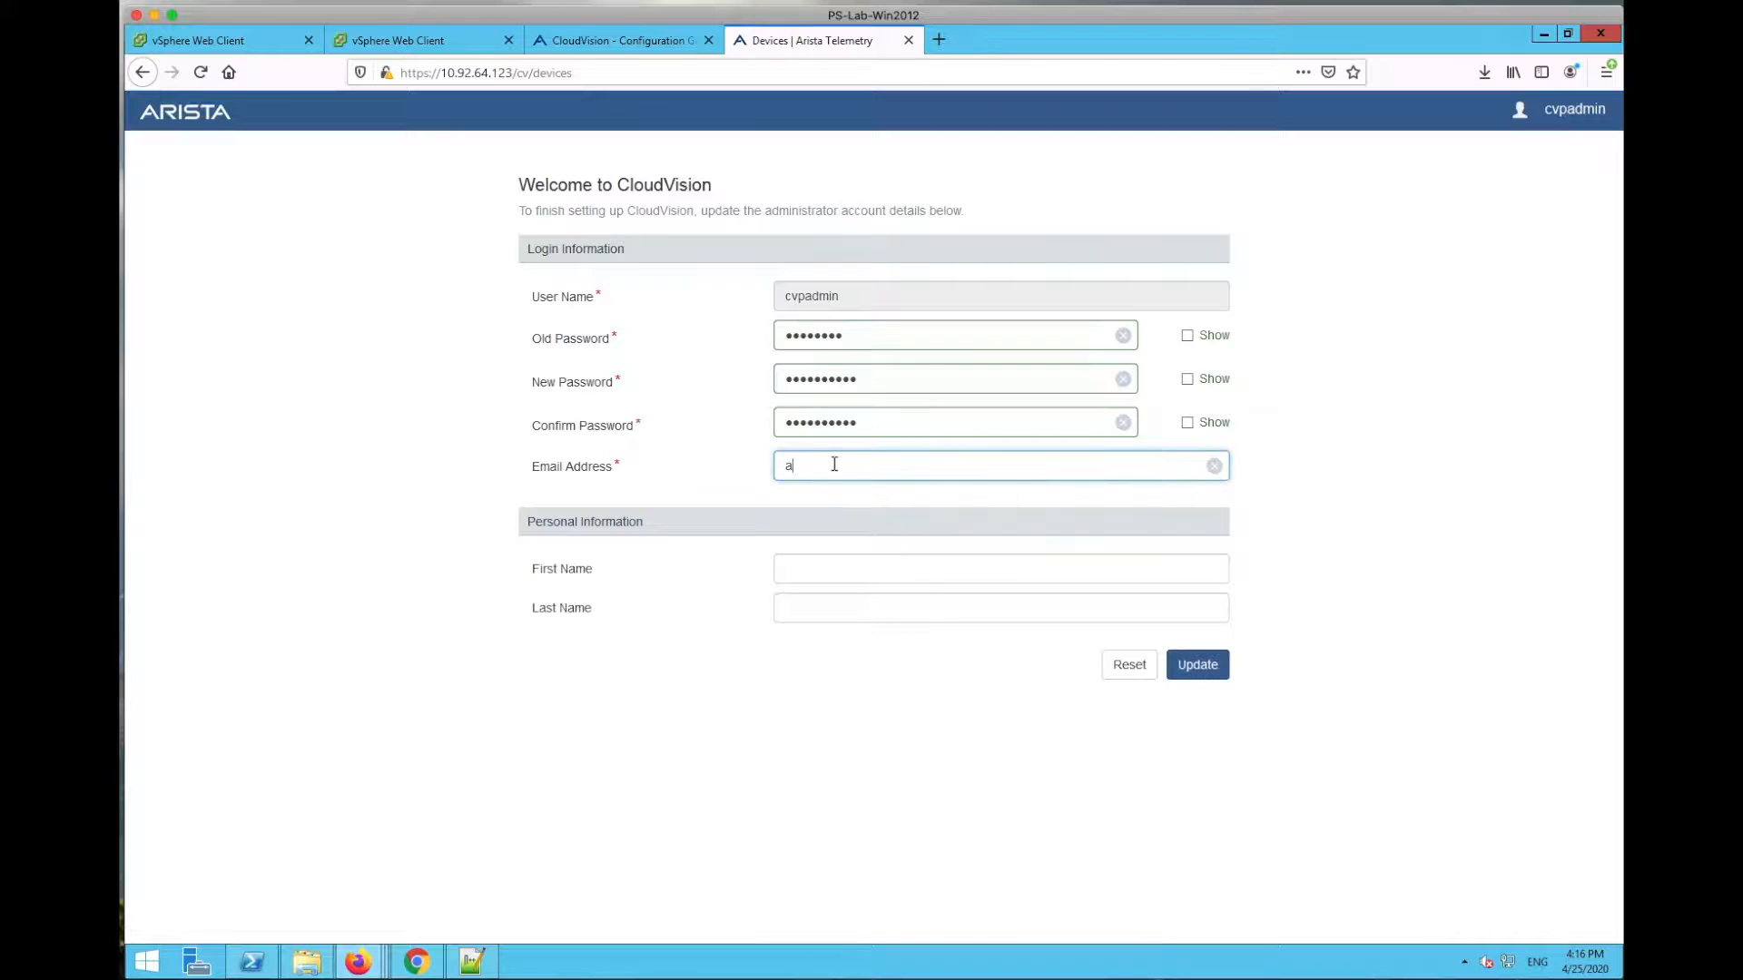
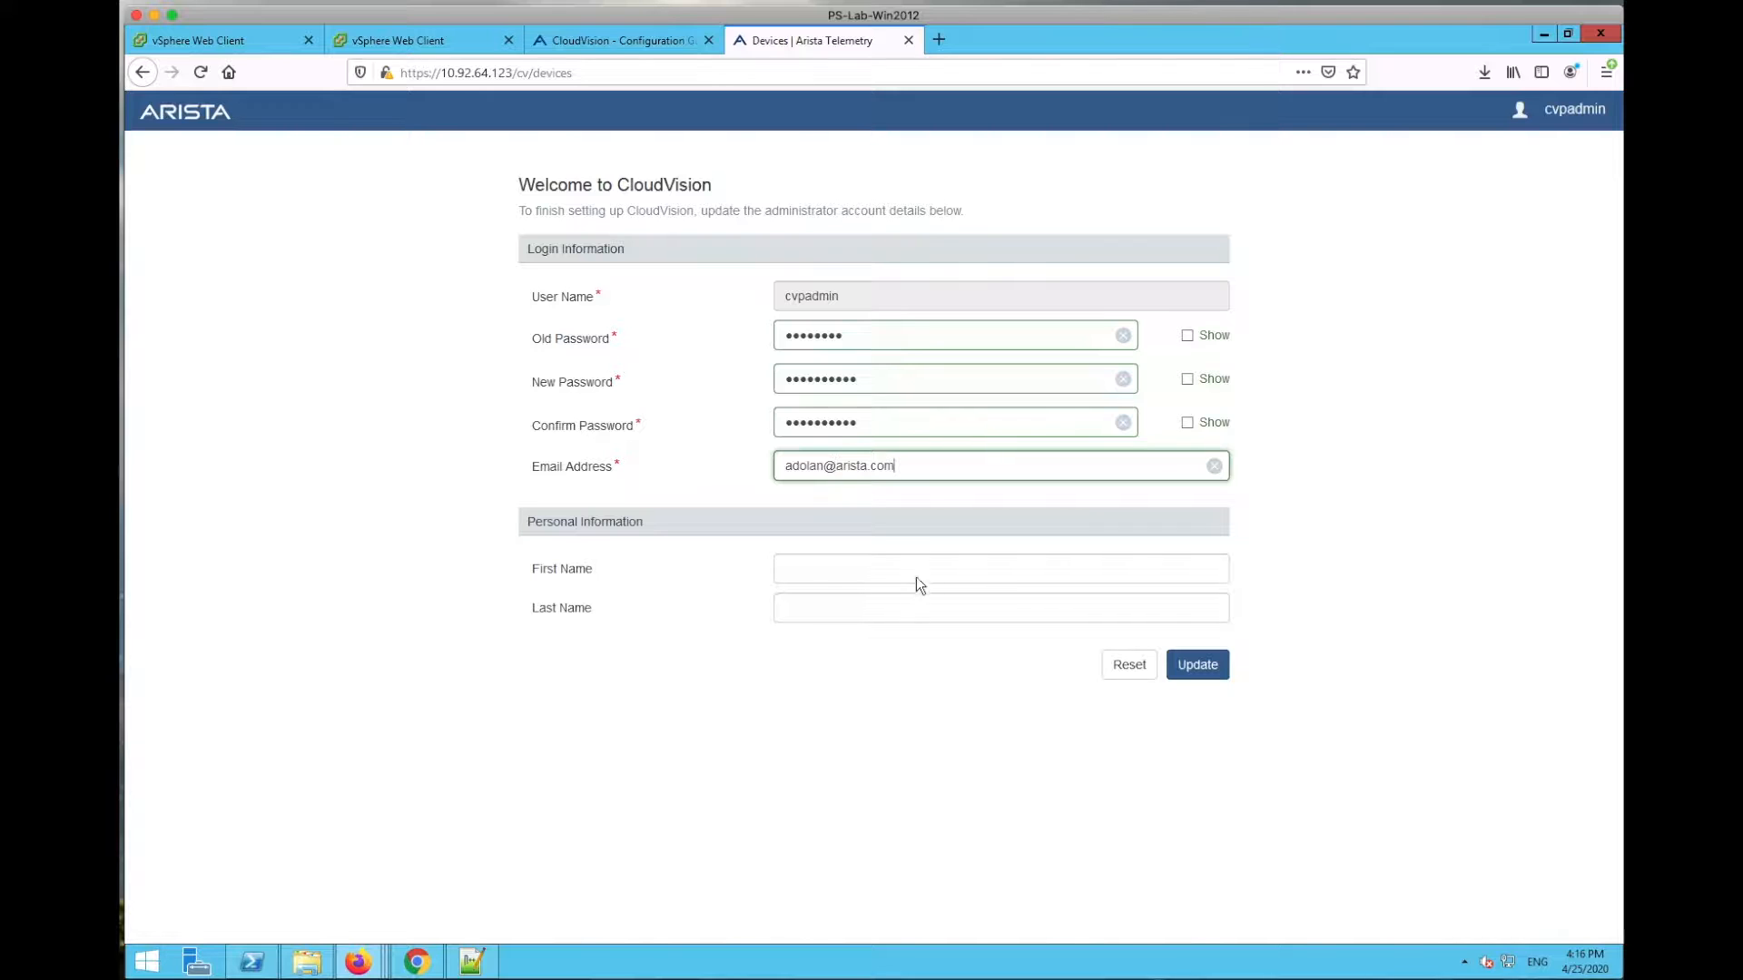
left_click(1208, 670)
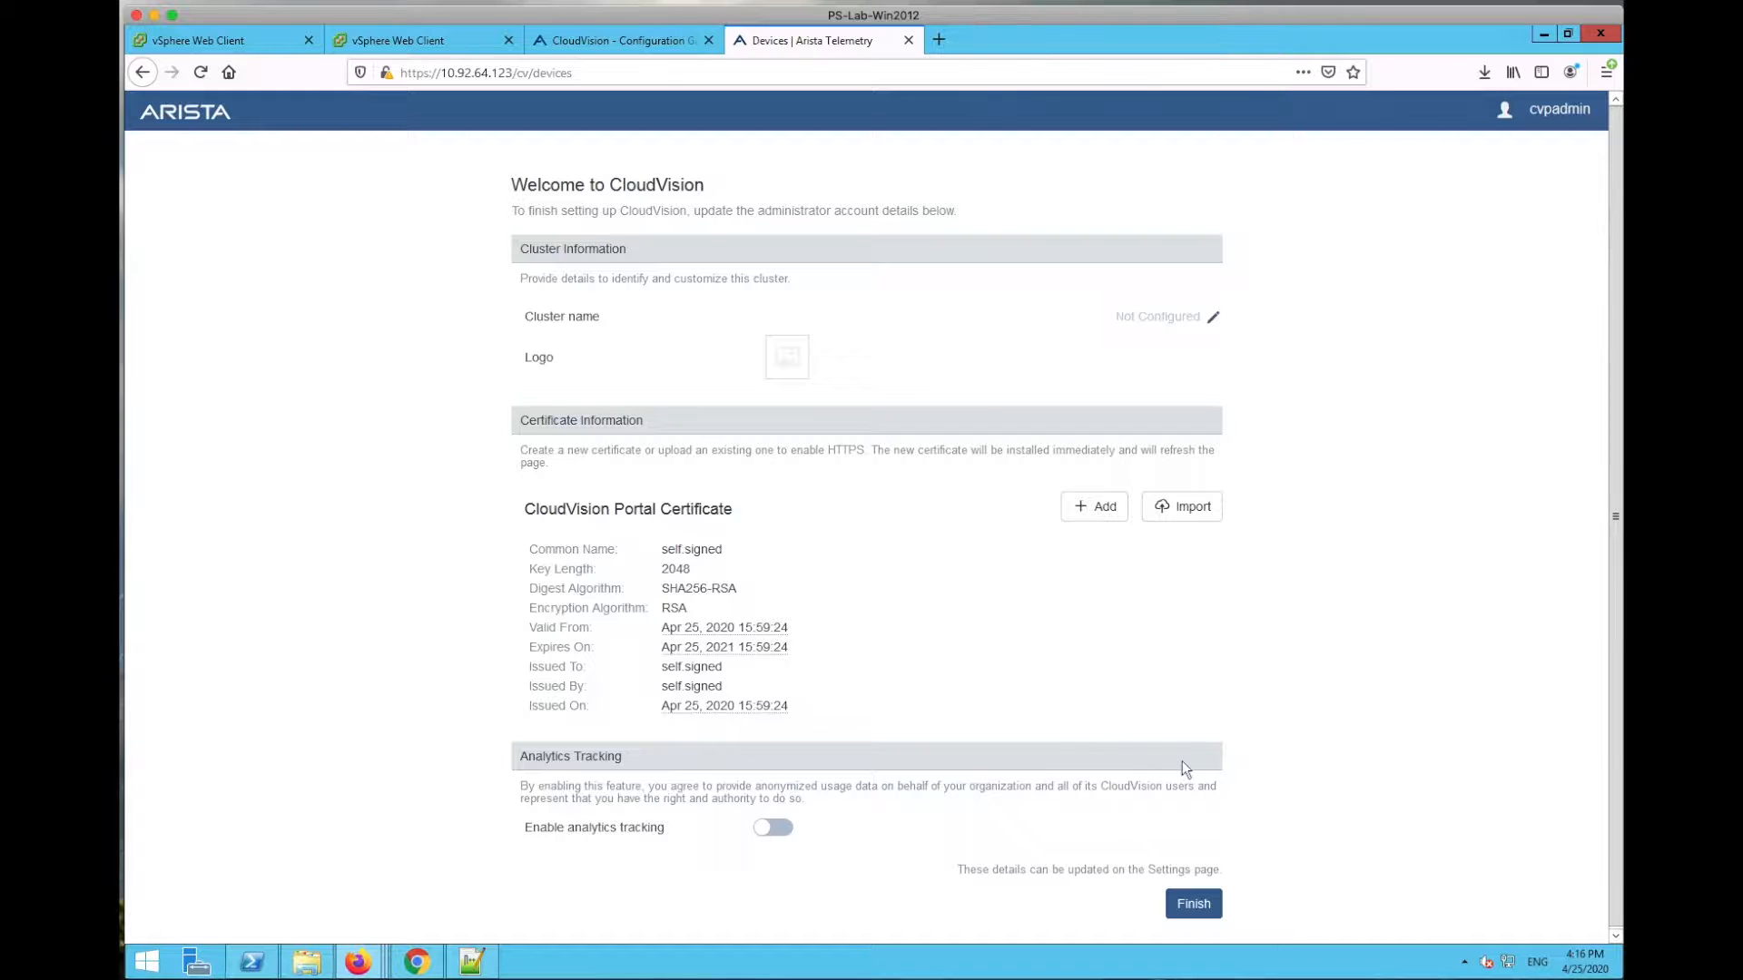
left_click(1195, 917)
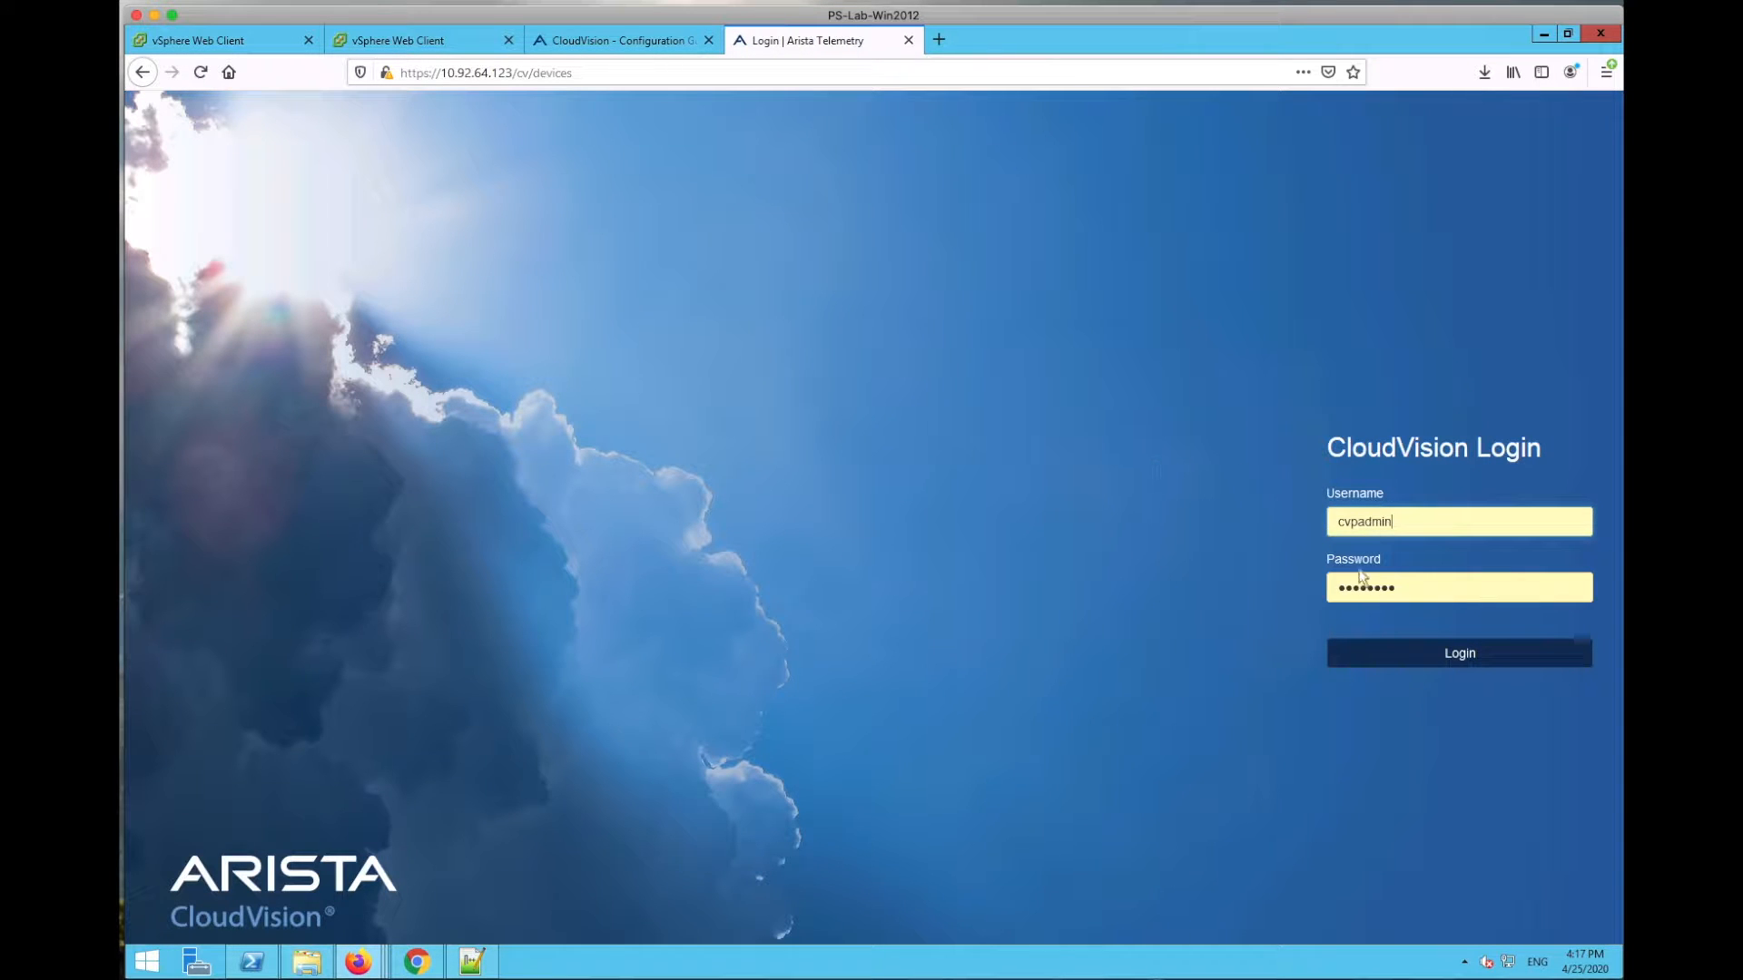
Step: Sign back in with the new administrator password and dismiss Firefox's update-login prompt
key("Tab")
type("••••••••••")
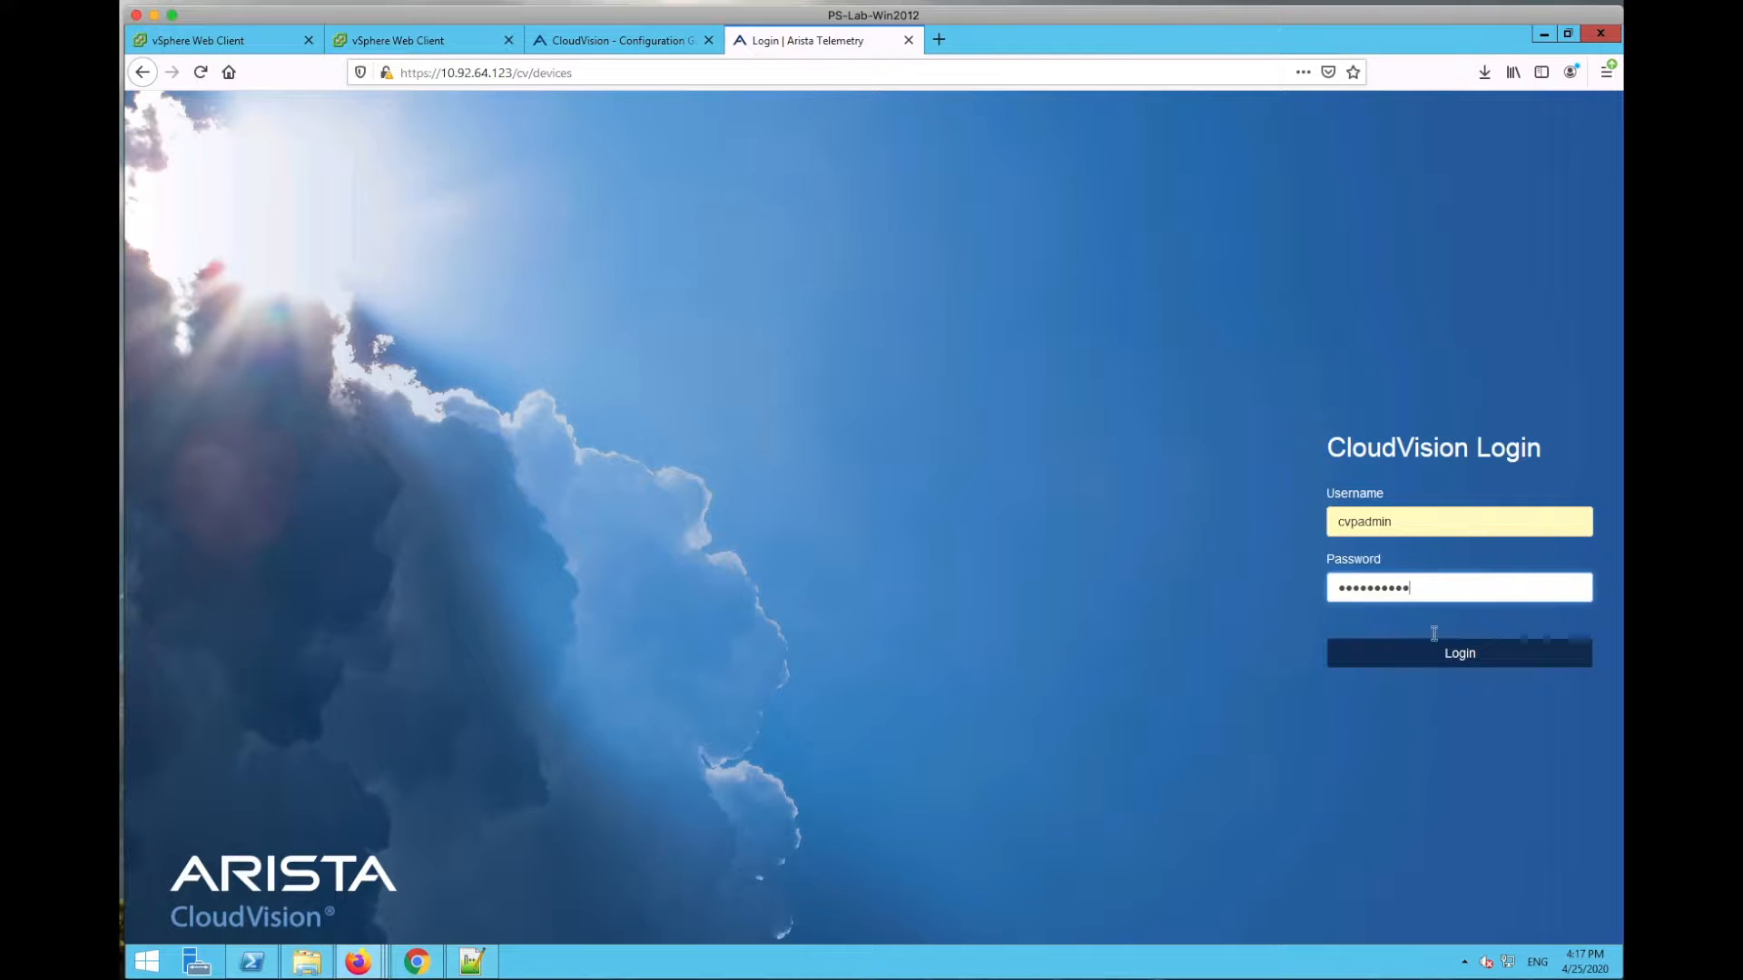
left_click(1437, 652)
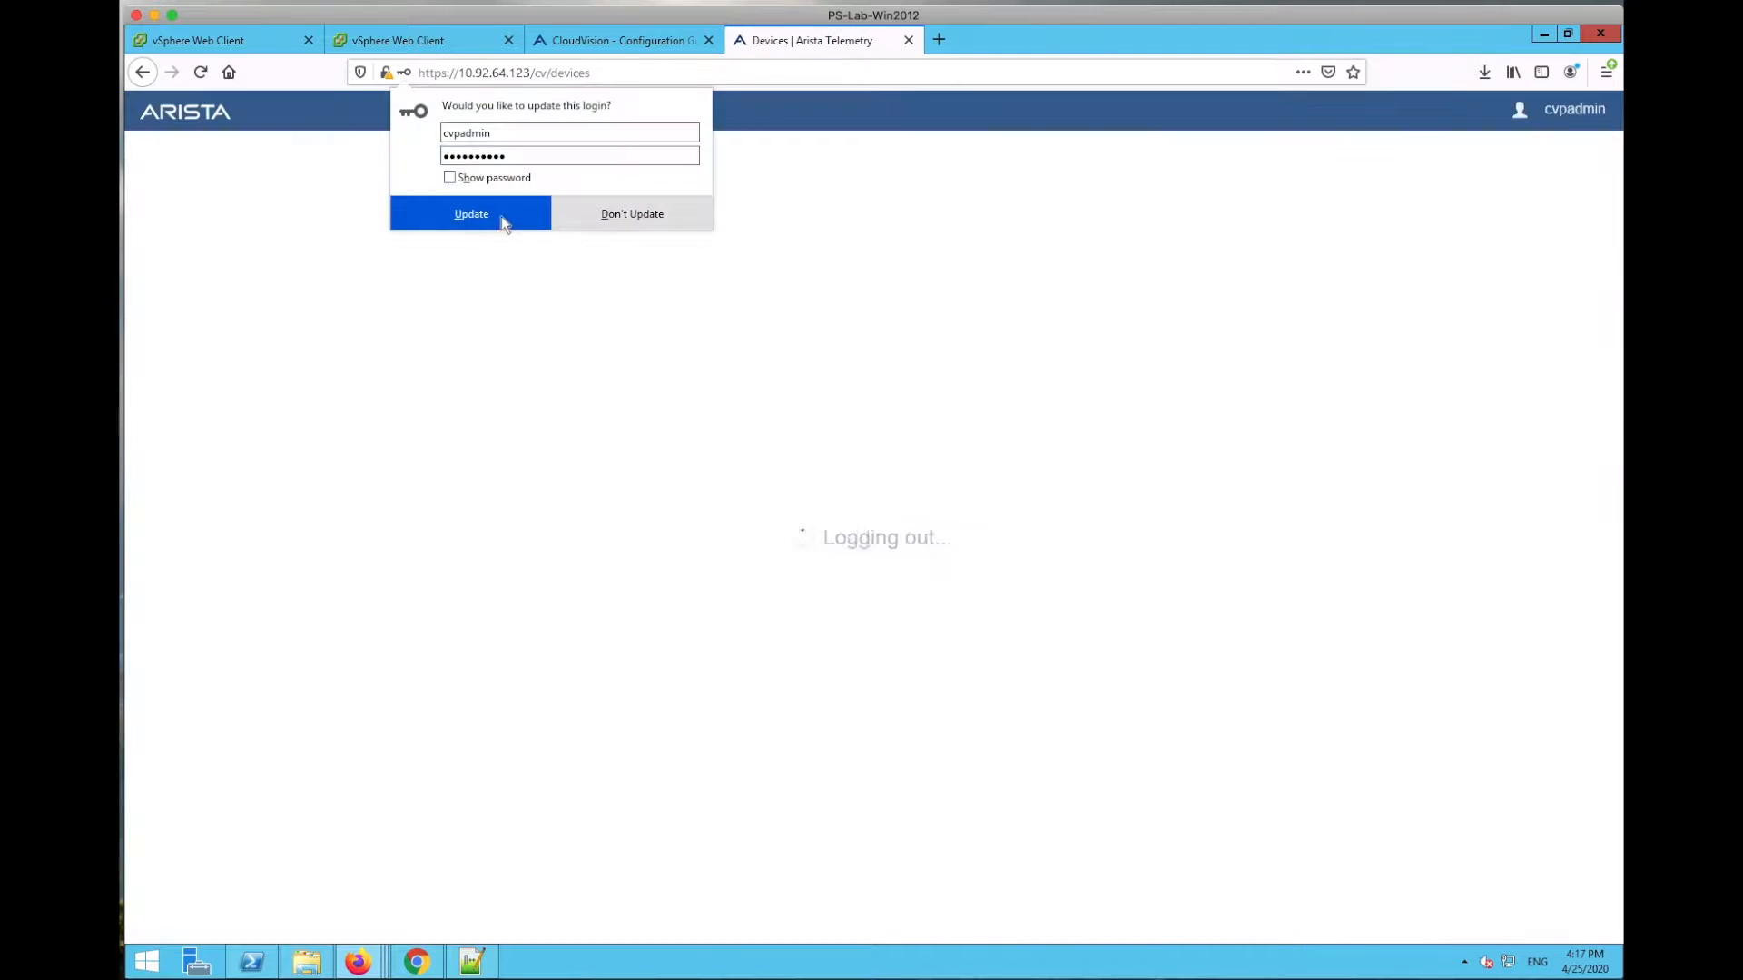
left_click(501, 216)
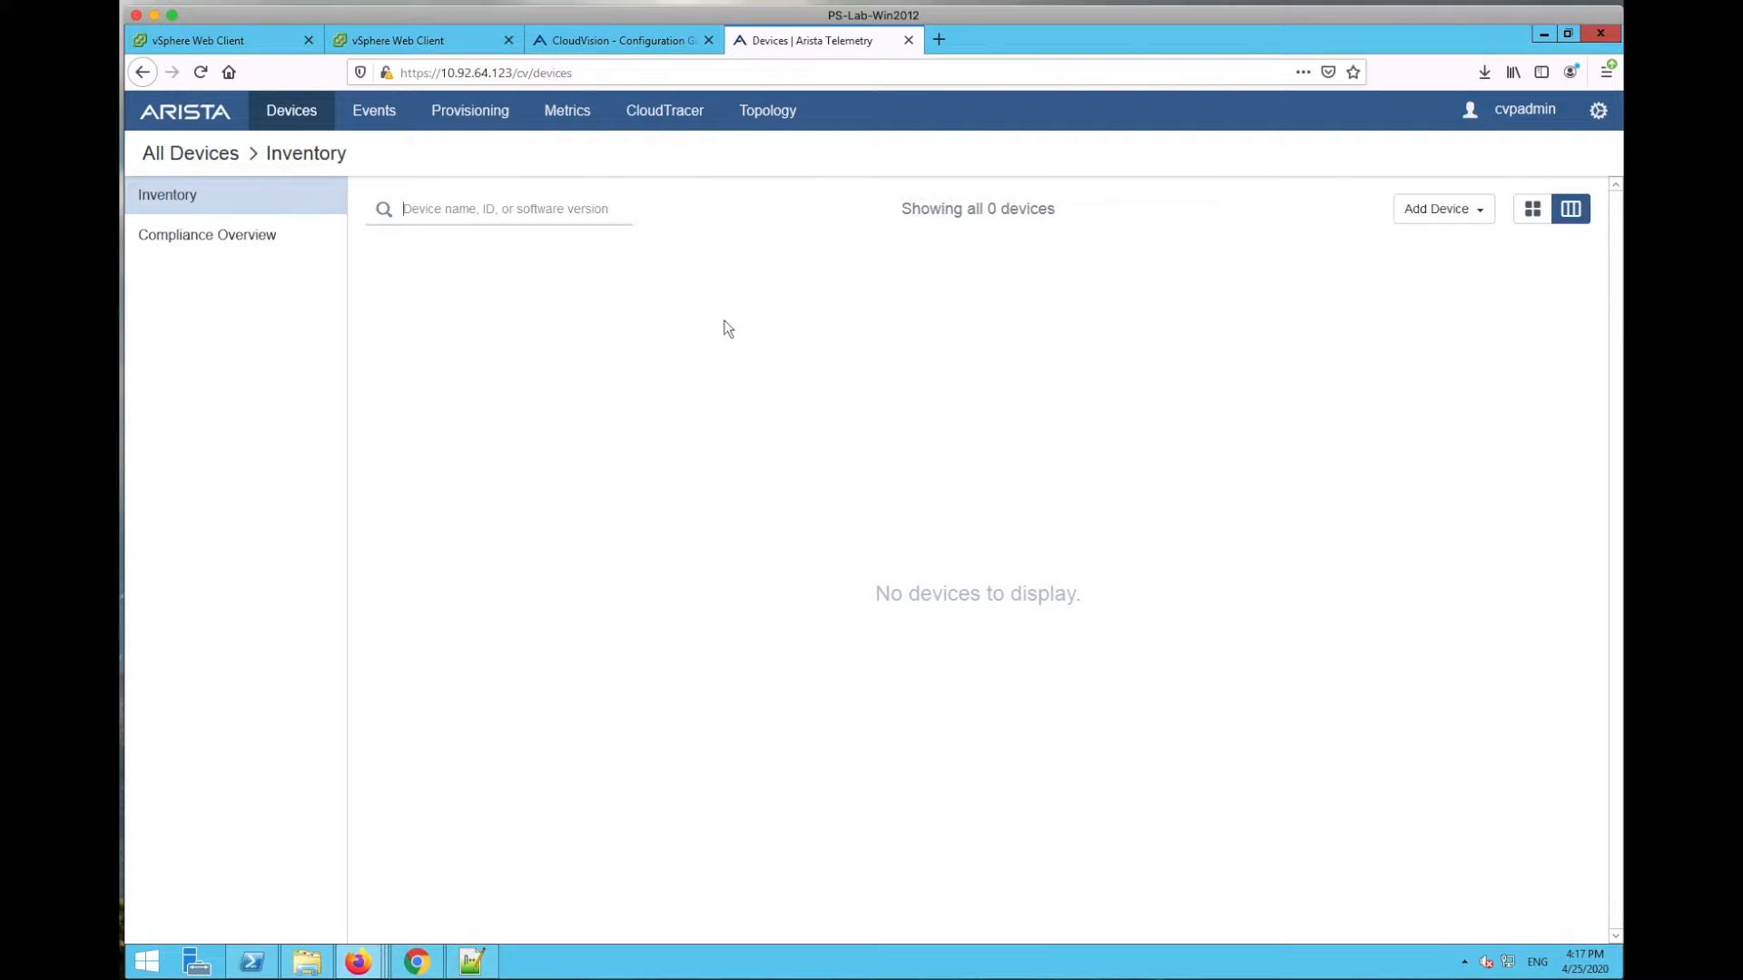
Step: Open Provisioning and centre the empty Tenant/Undefined container tree on the canvas
left_click(490, 124)
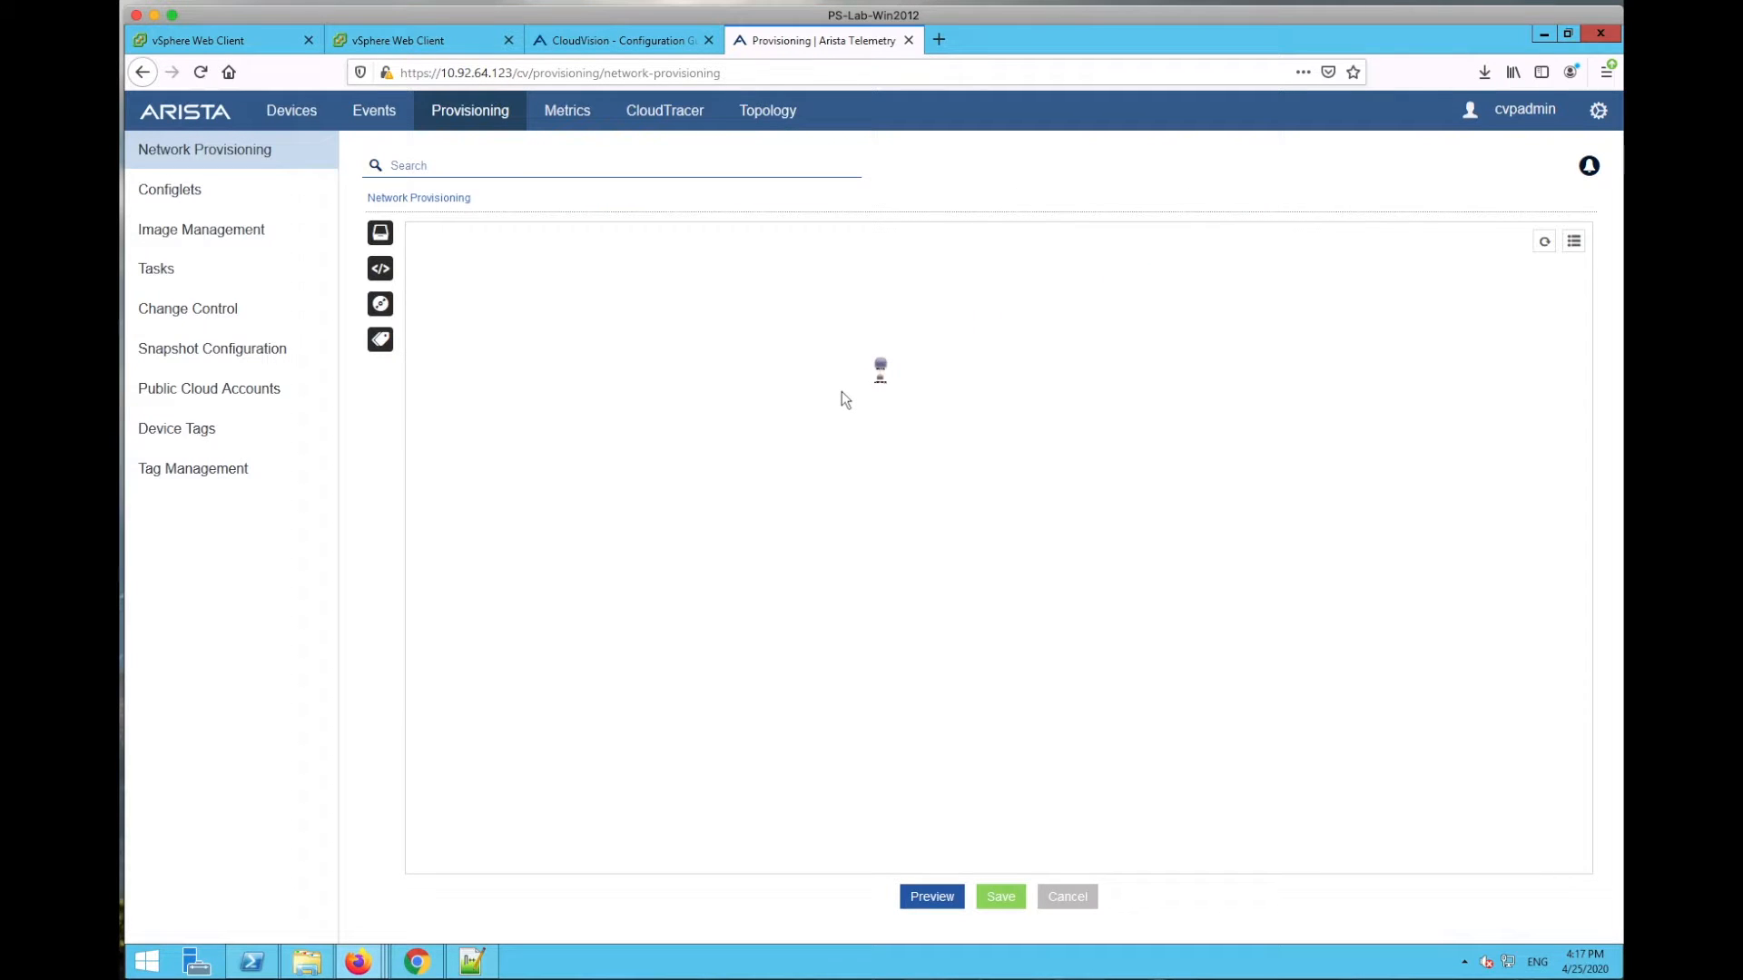
scroll(841, 391, "up", 3)
left_click_drag(949, 360, 787, 635)
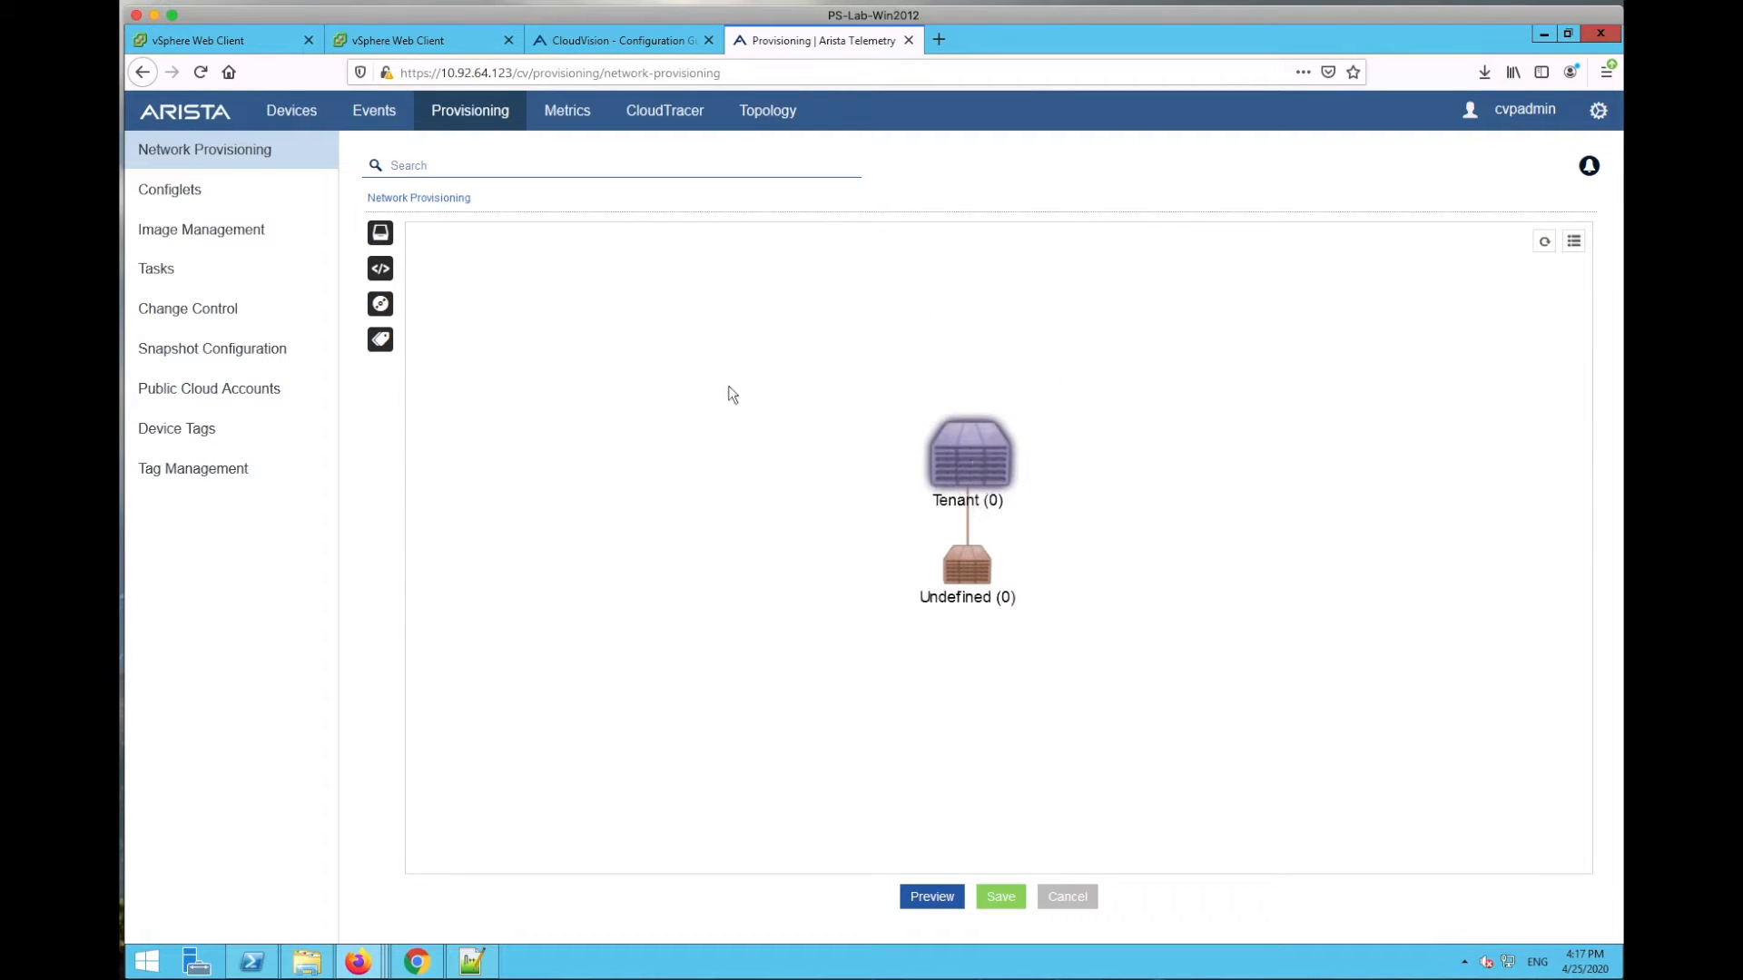
left_click_drag(1101, 478, 1098, 434)
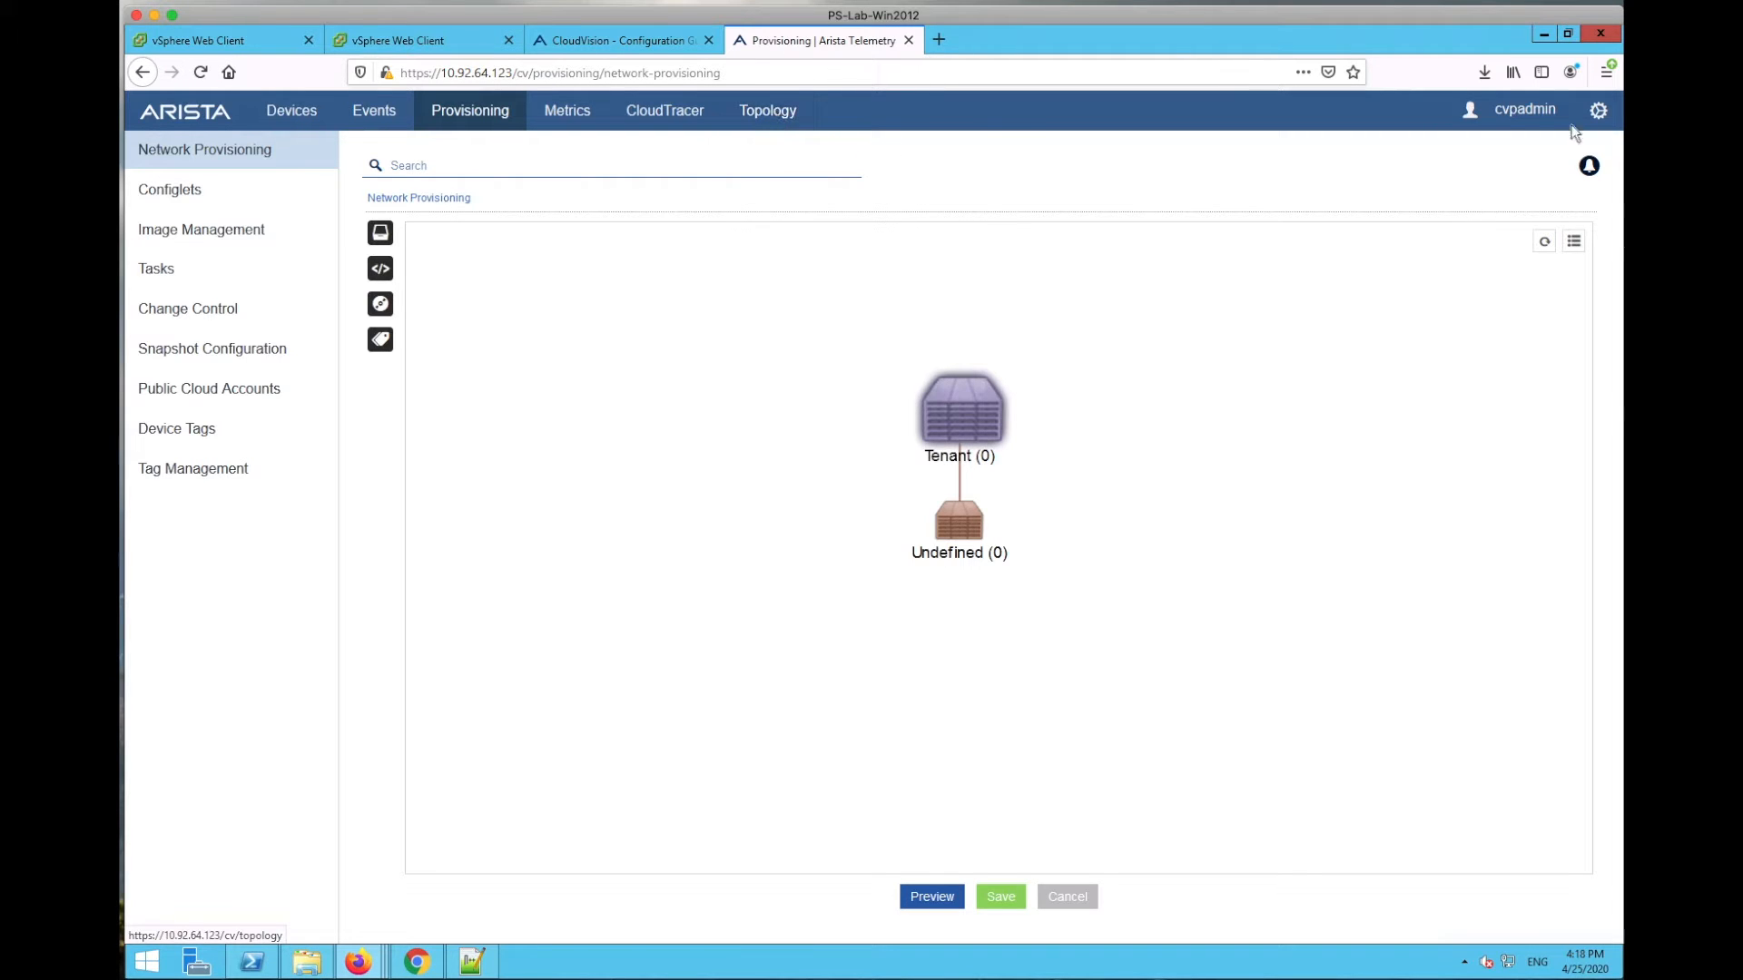
Step: Open Settings from the gear icon, glance at Access Control, and review Build Information for version 2019.1.4
left_click(1598, 110)
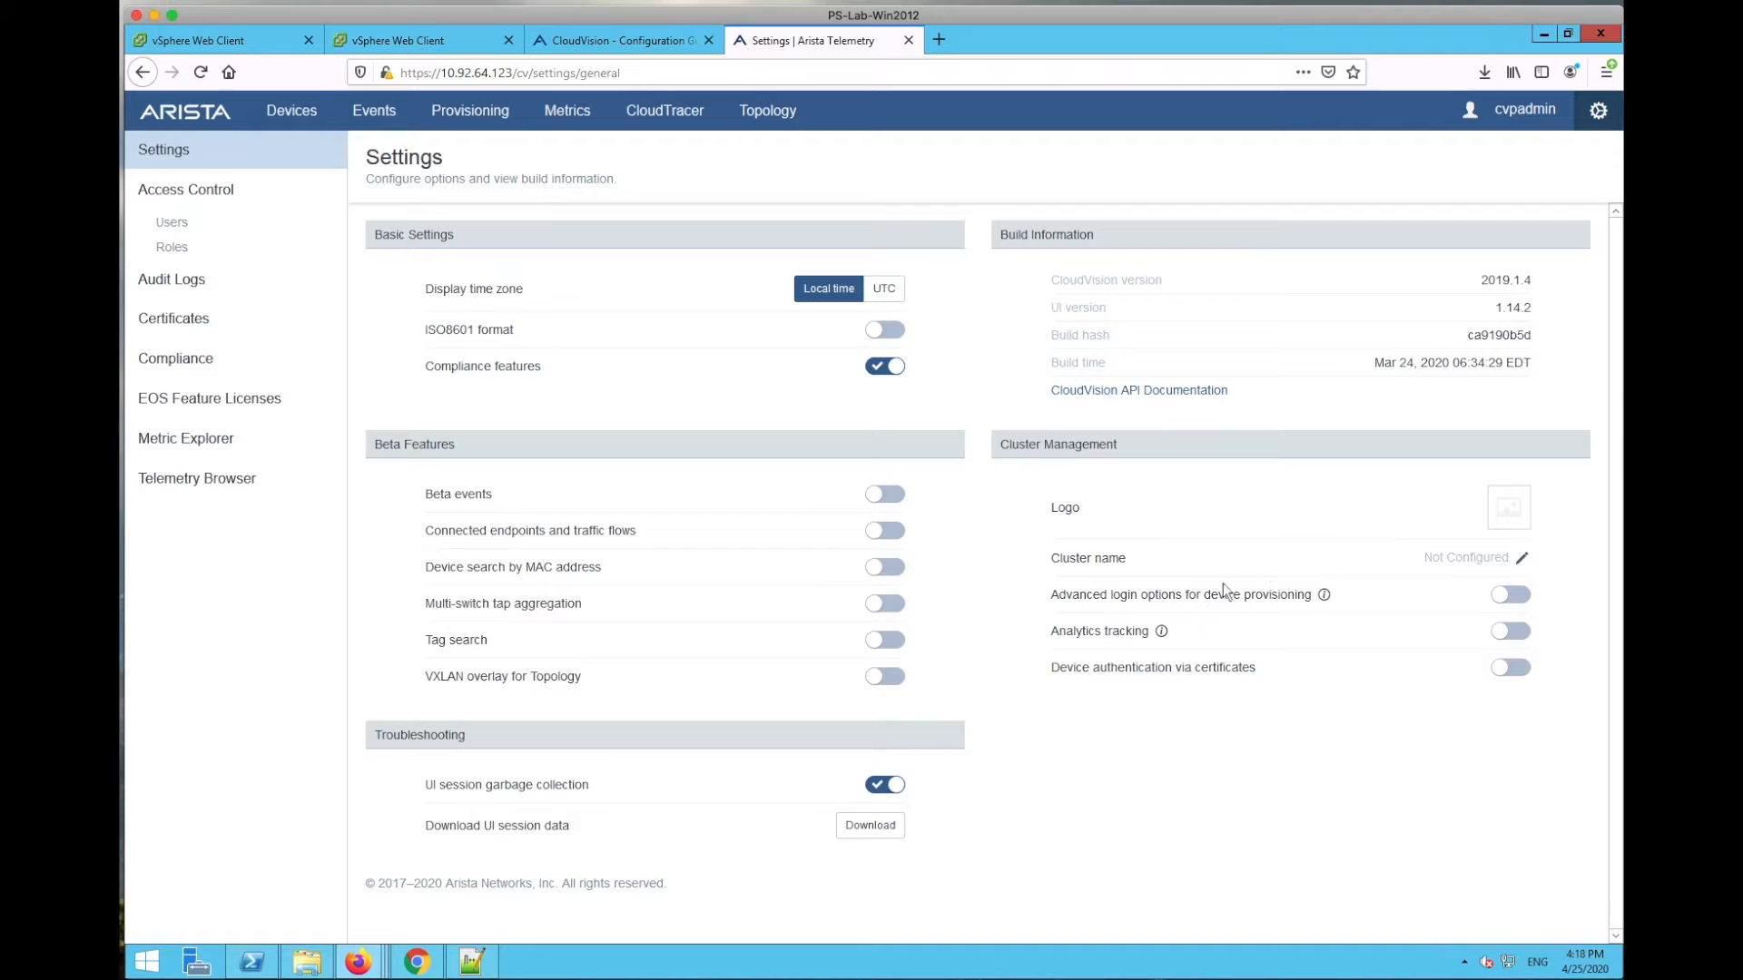
left_click(185, 193)
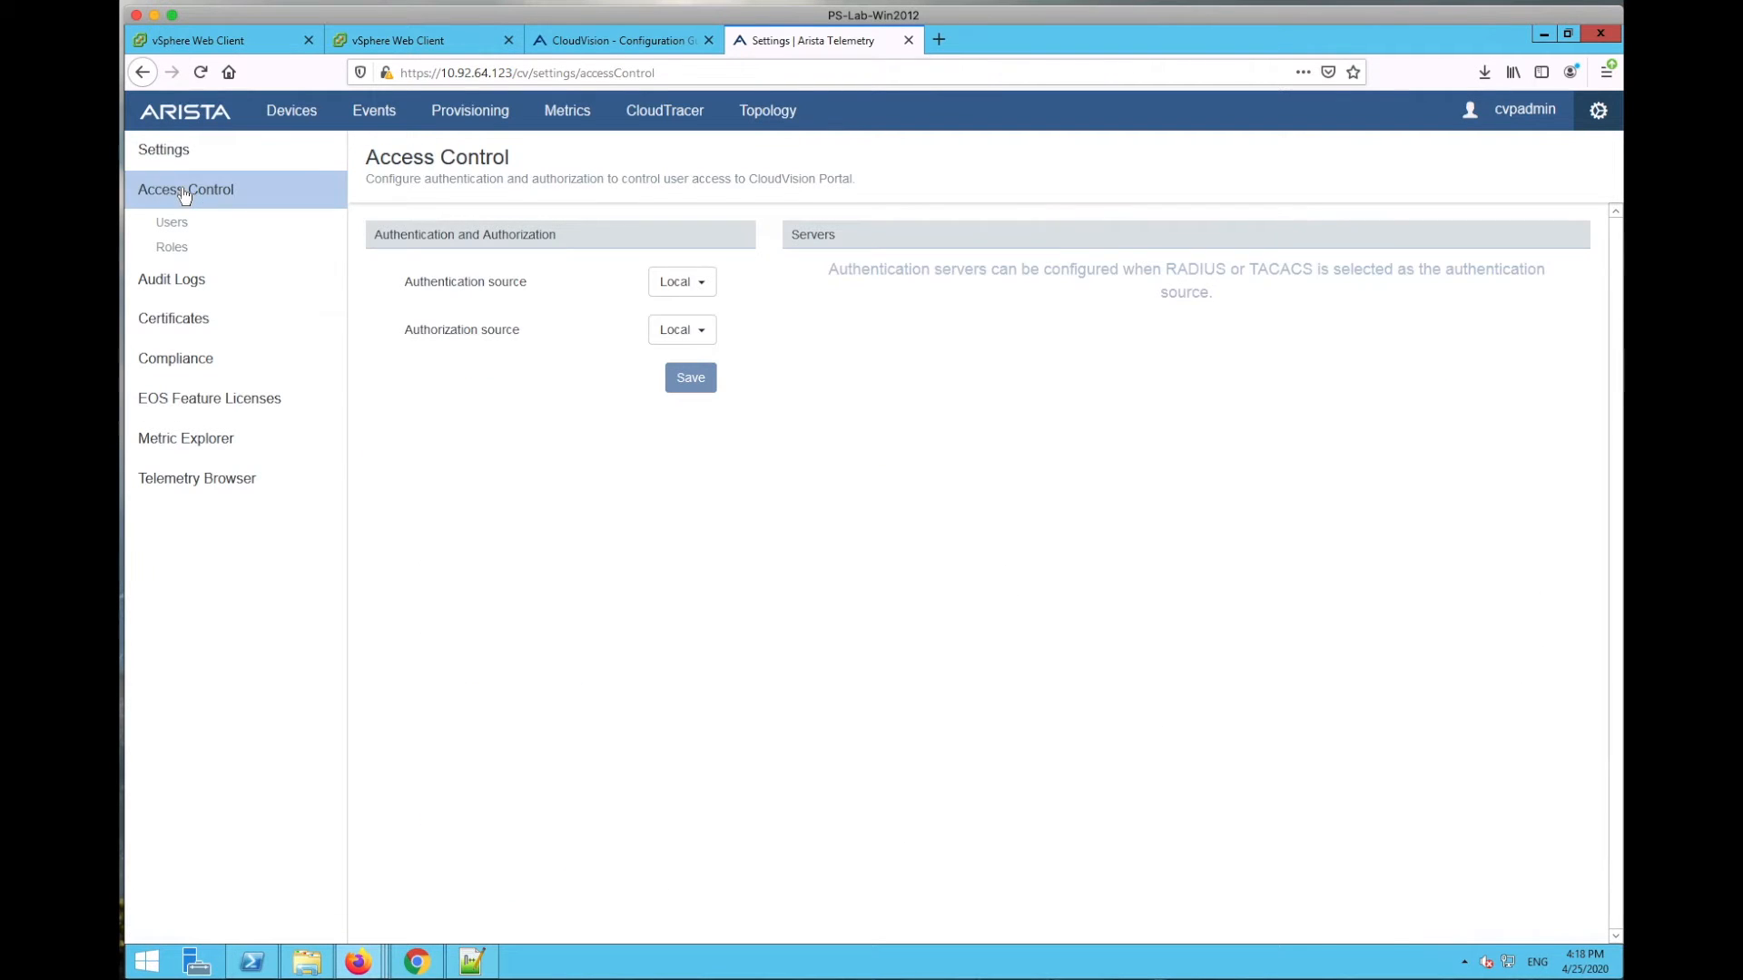
left_click(173, 160)
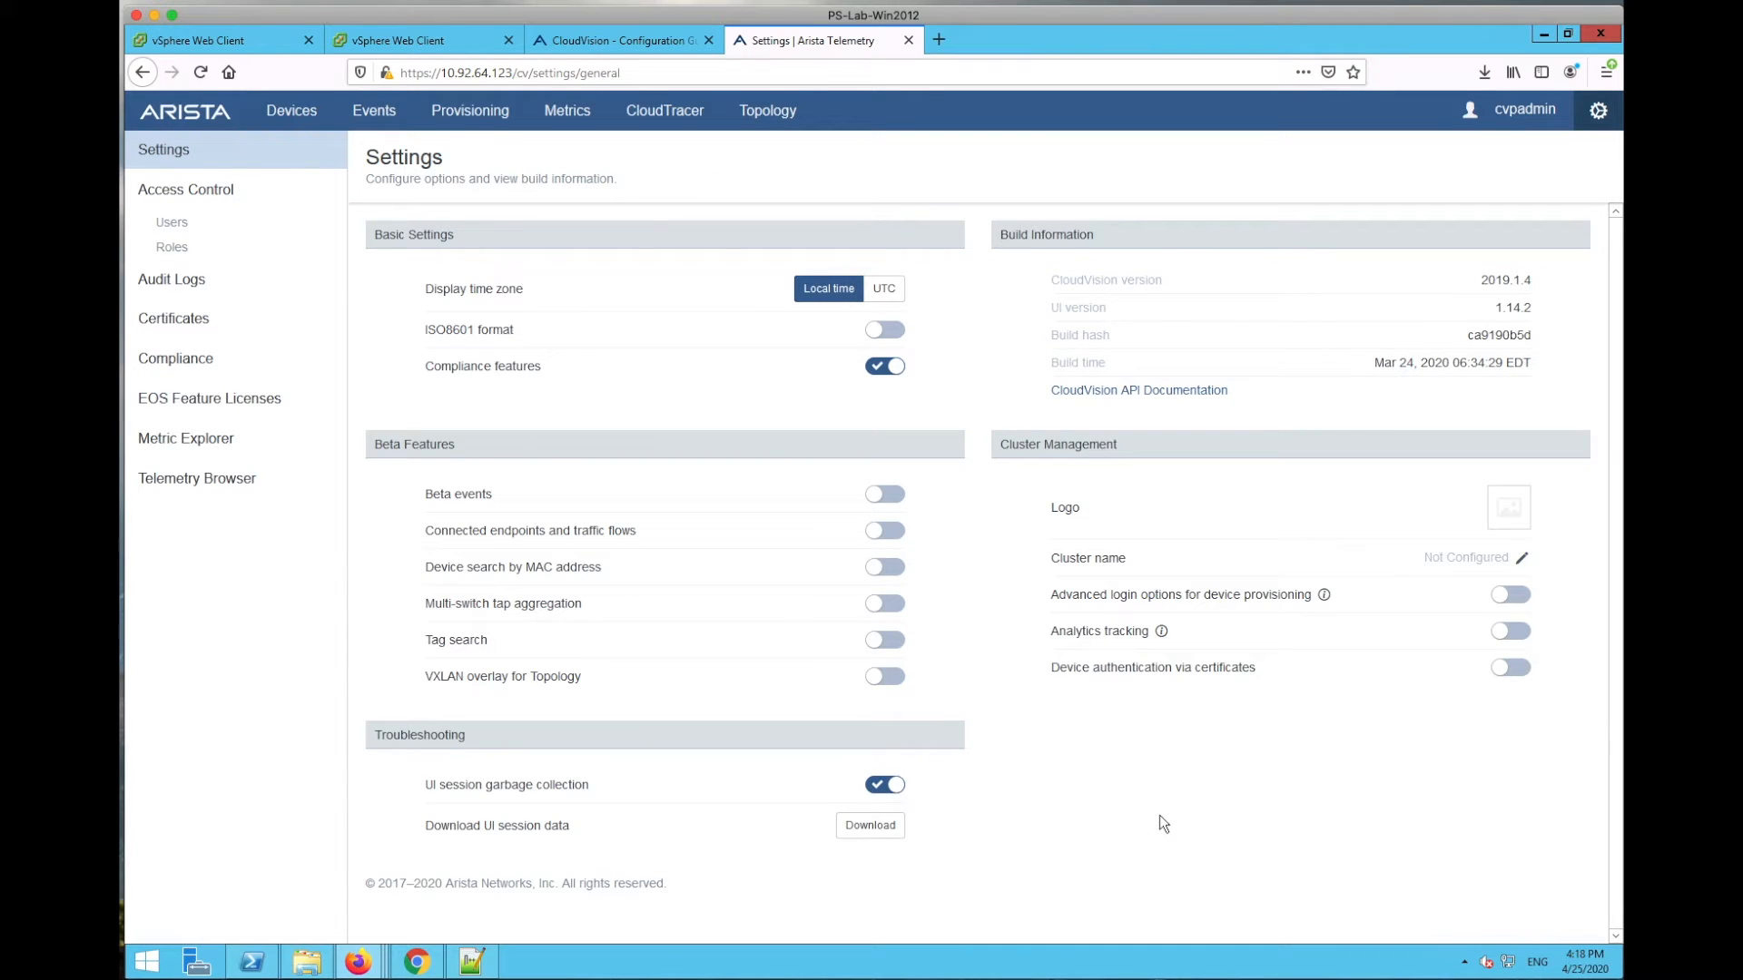
left_click_drag(1532, 365, 1455, 268)
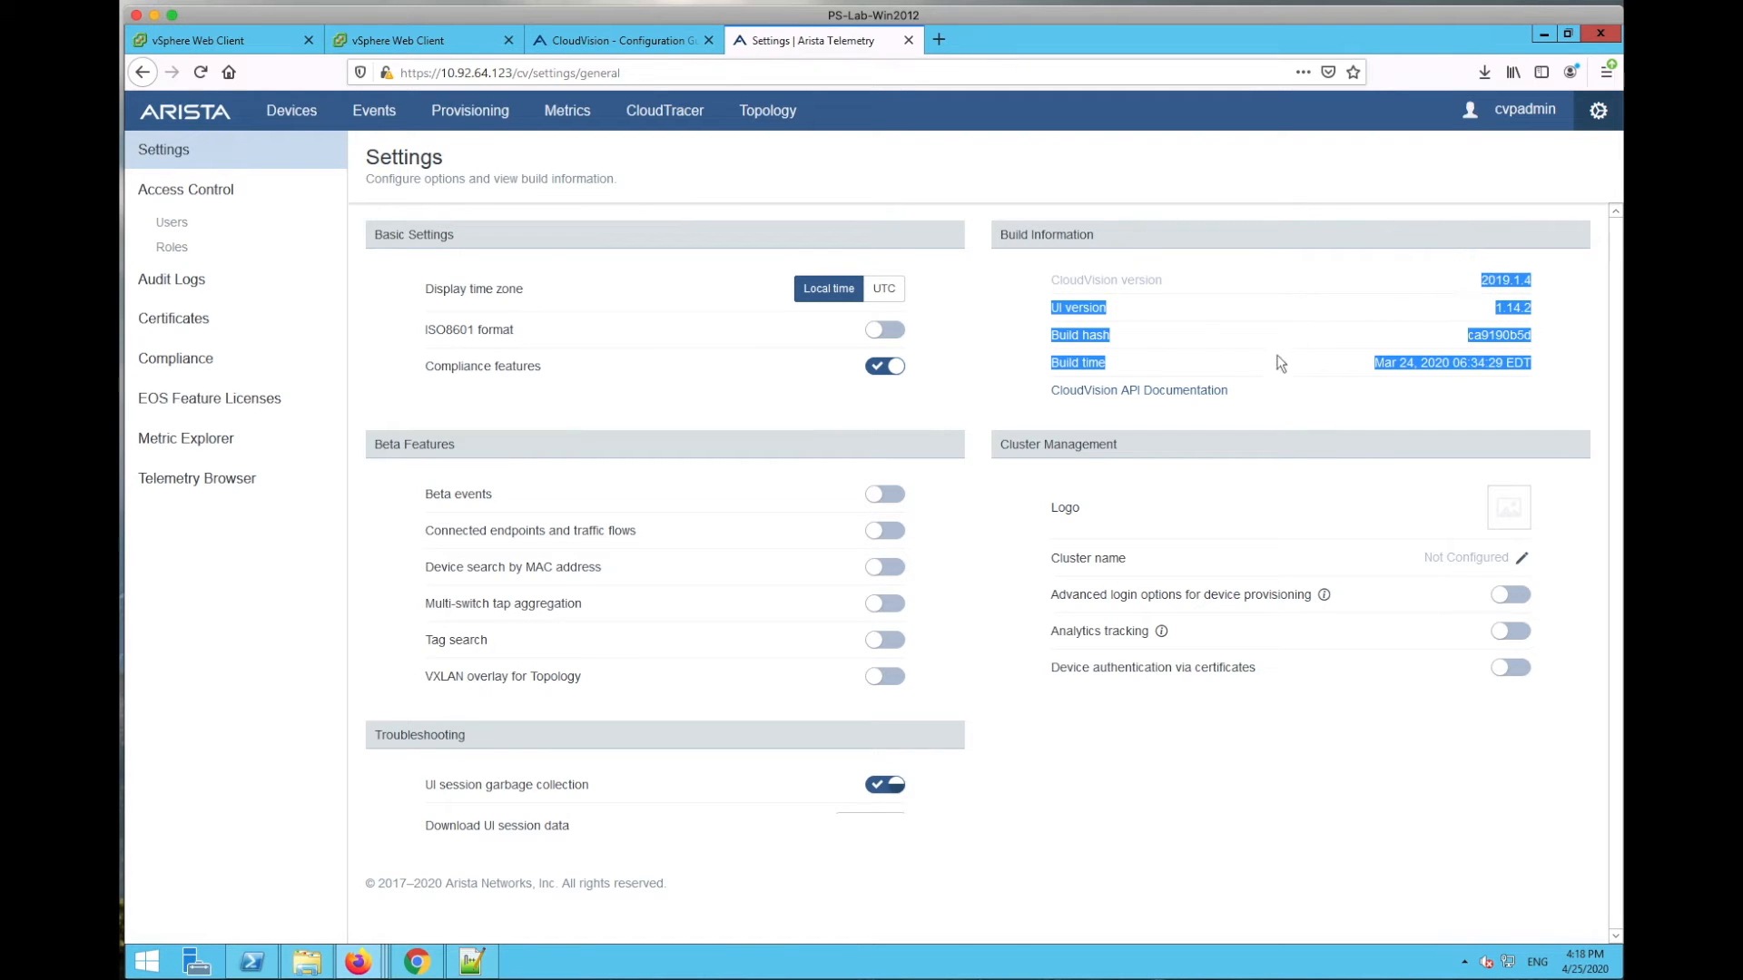
left_click(1281, 849)
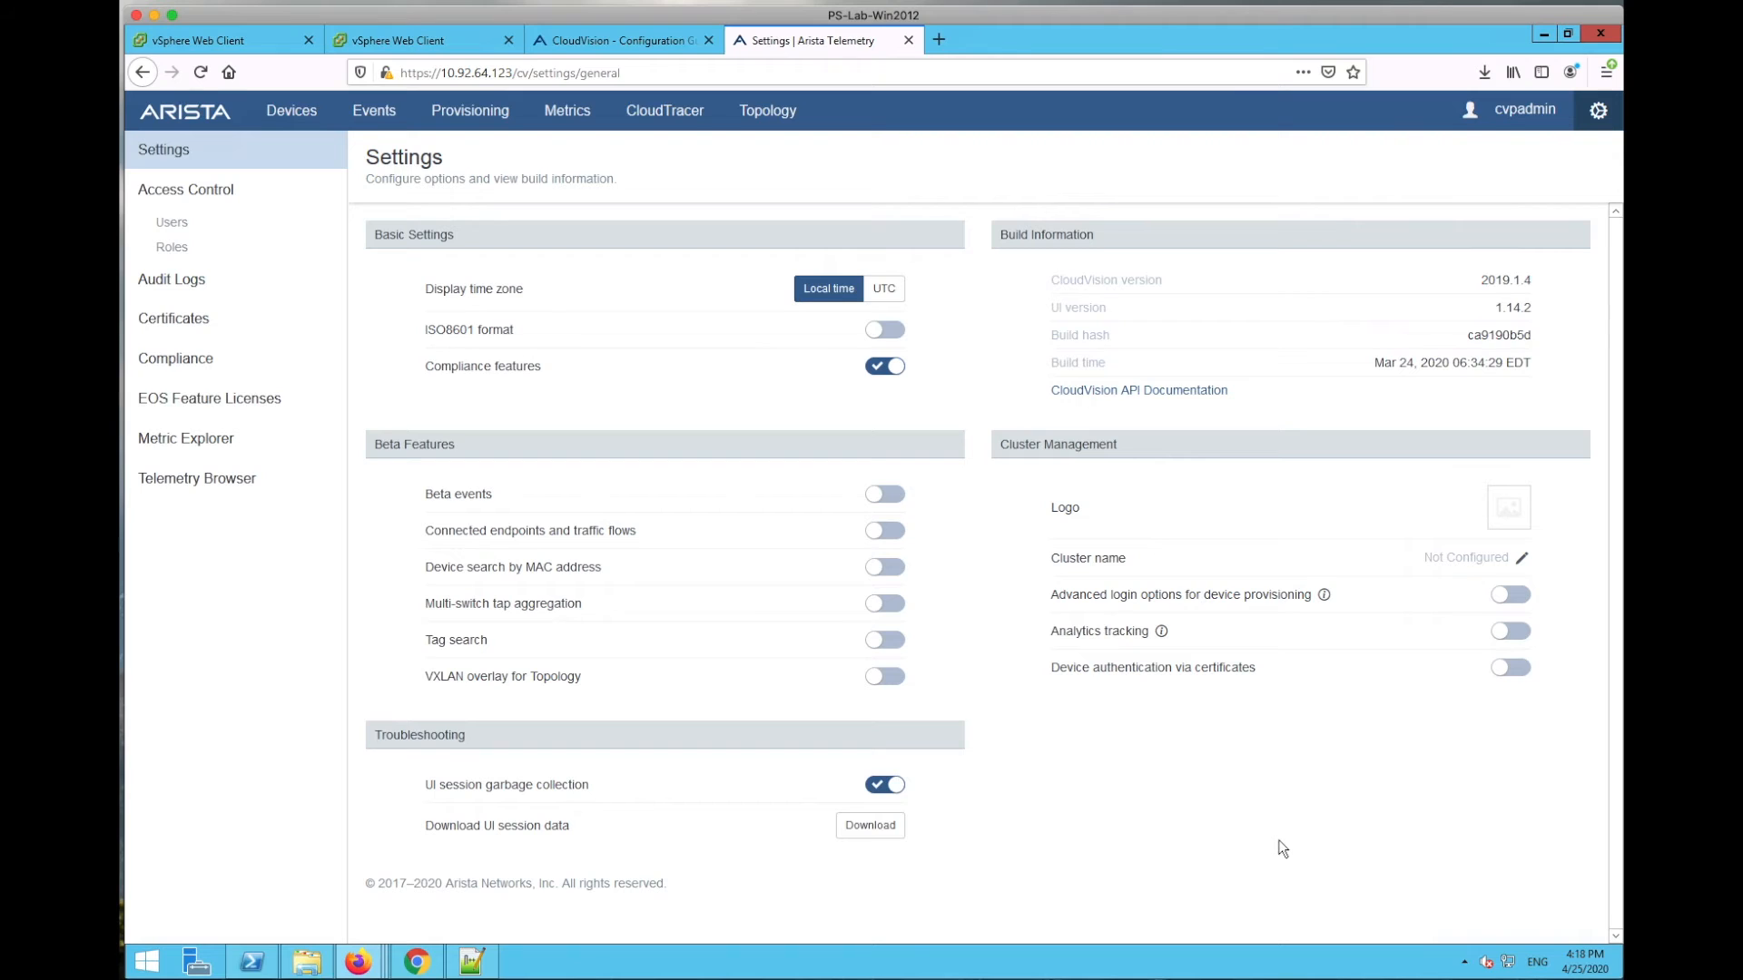